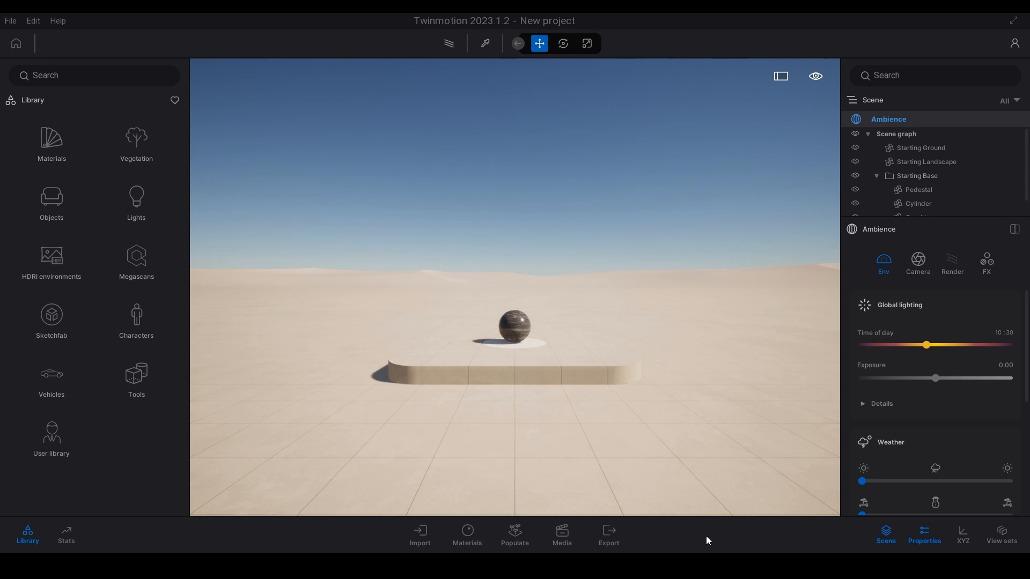
Switch to Archicad and set up saving the 3D house model as an FBX file
mouse_move(705, 566)
left_click(706, 510)
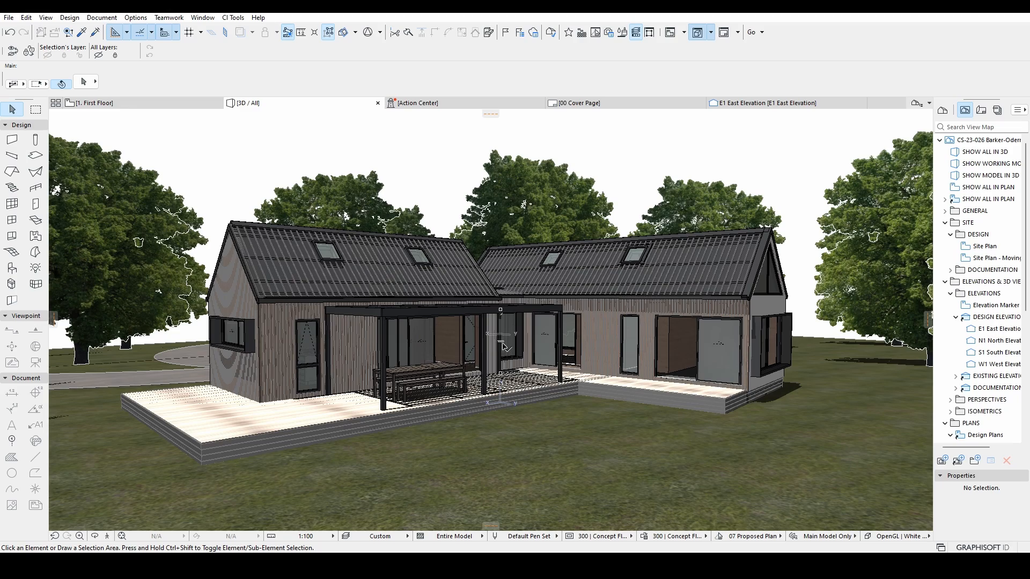
scroll(505, 371, "up", 2)
middle_click_drag(506, 372, 501, 325, "shift")
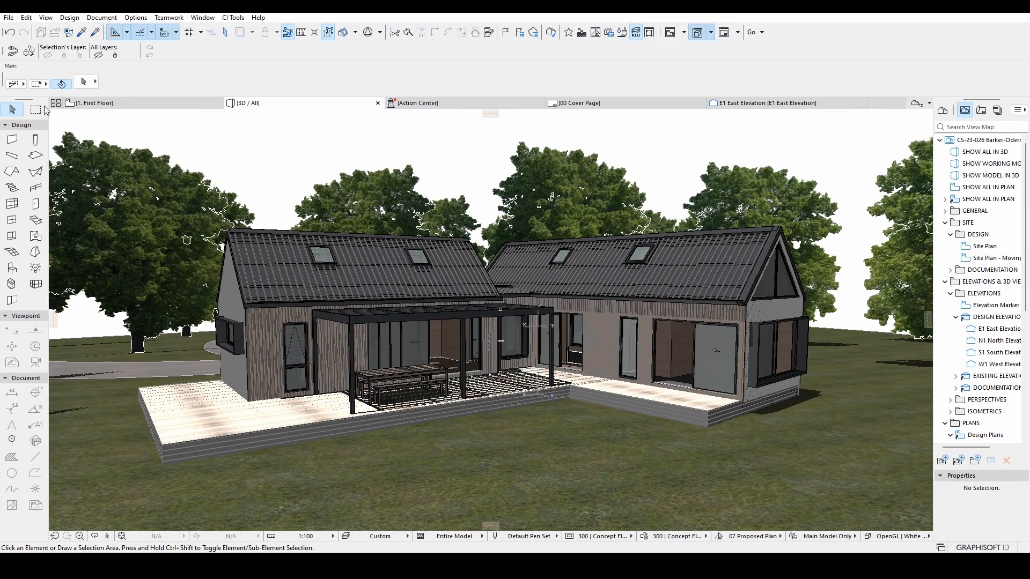
left_click(9, 20)
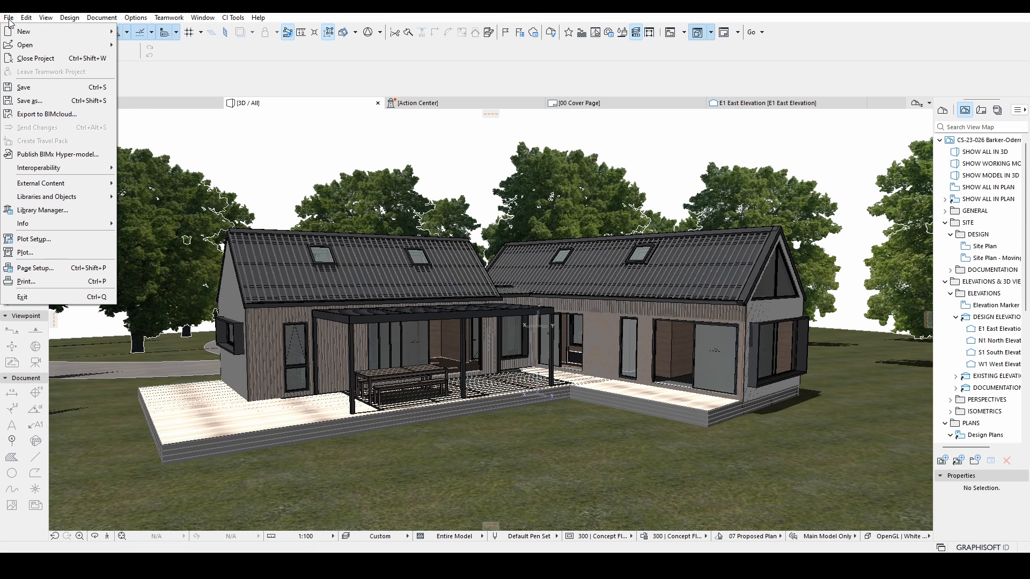
left_click(22, 101)
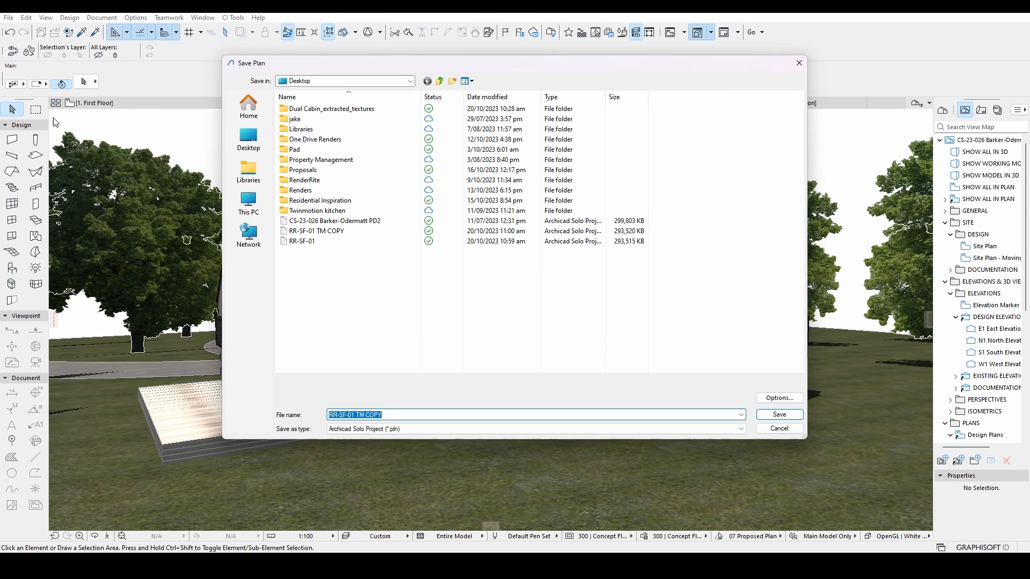
left_click(375, 429)
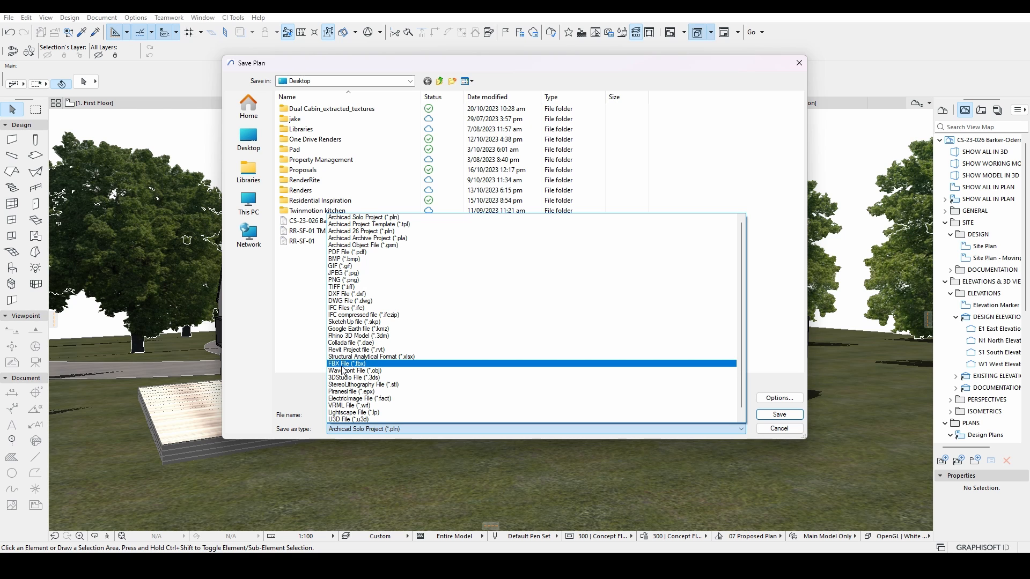
left_click(342, 365)
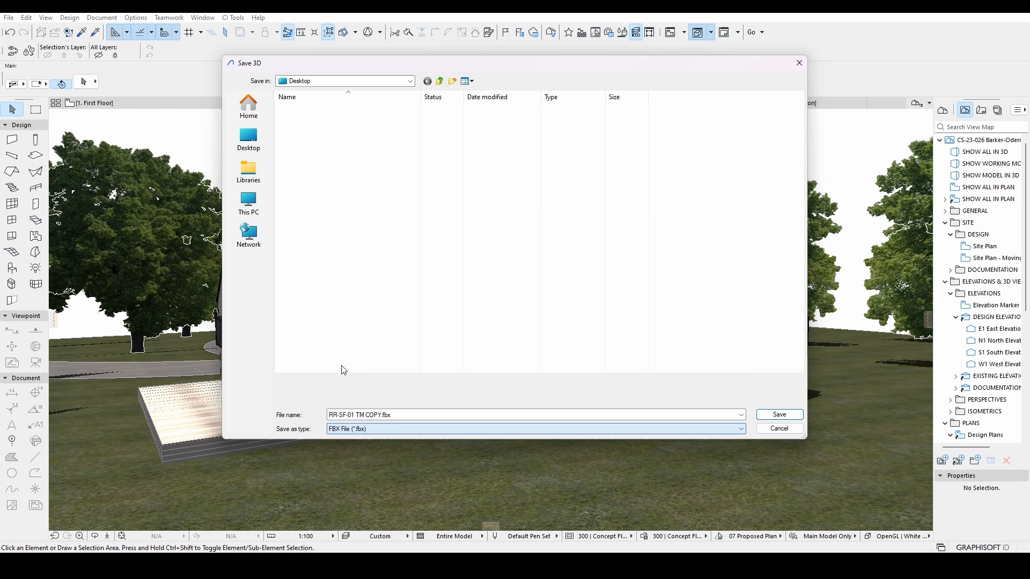
Name the FBX file TM PATHTRACING and save it to the Desktop
left_click(401, 414)
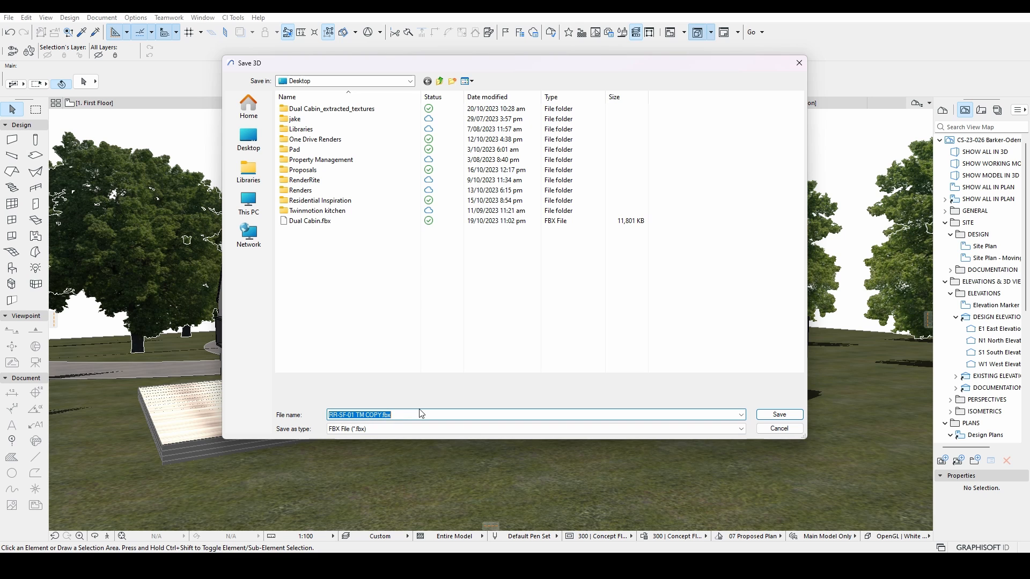
type("TM")
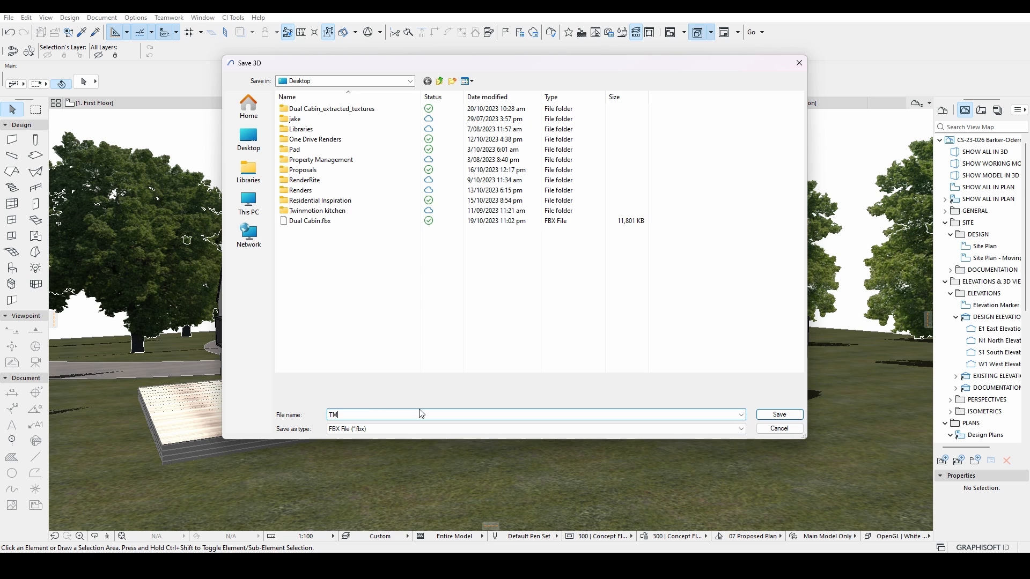
type(" PATHTRACING")
left_click(248, 140)
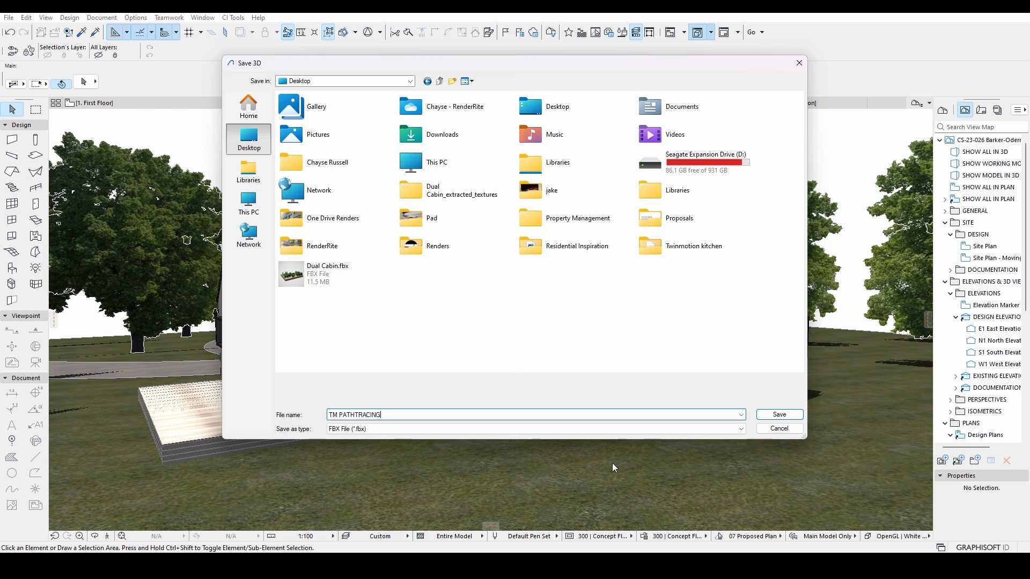
left_click(774, 417)
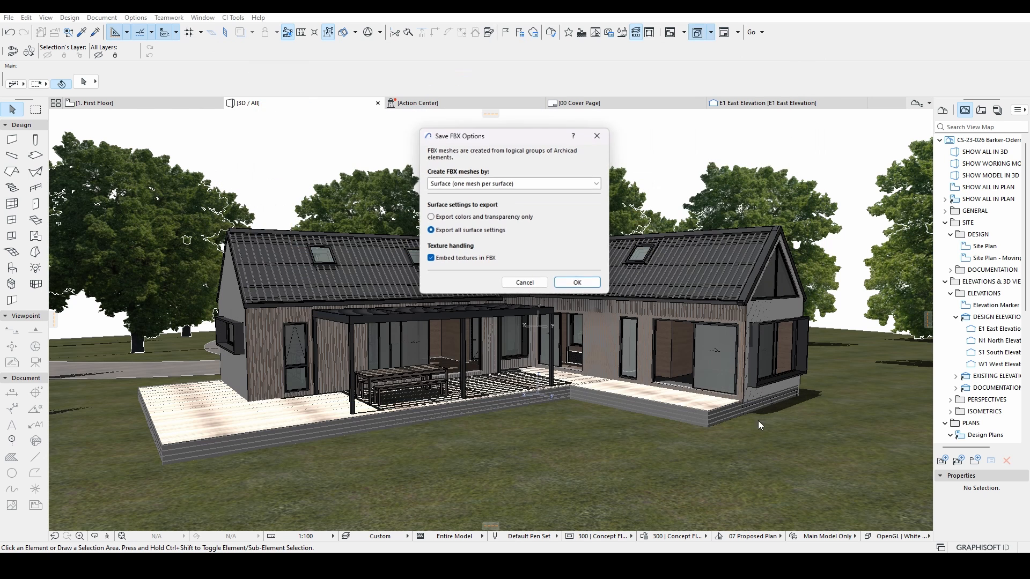
Set the FBX meshes to be created by Element (one mesh per element) and confirm the export
left_click(507, 185)
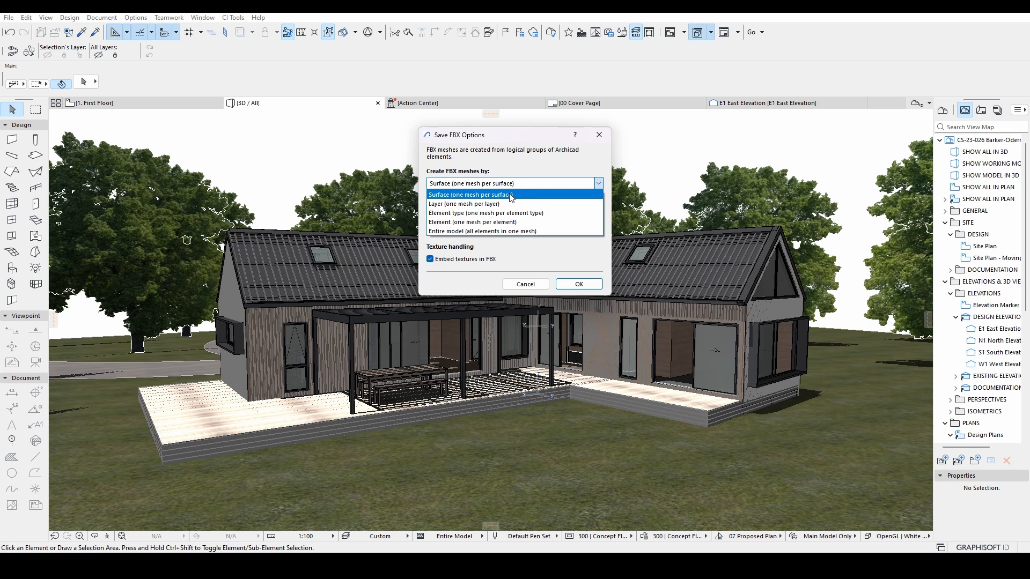
left_click(521, 222)
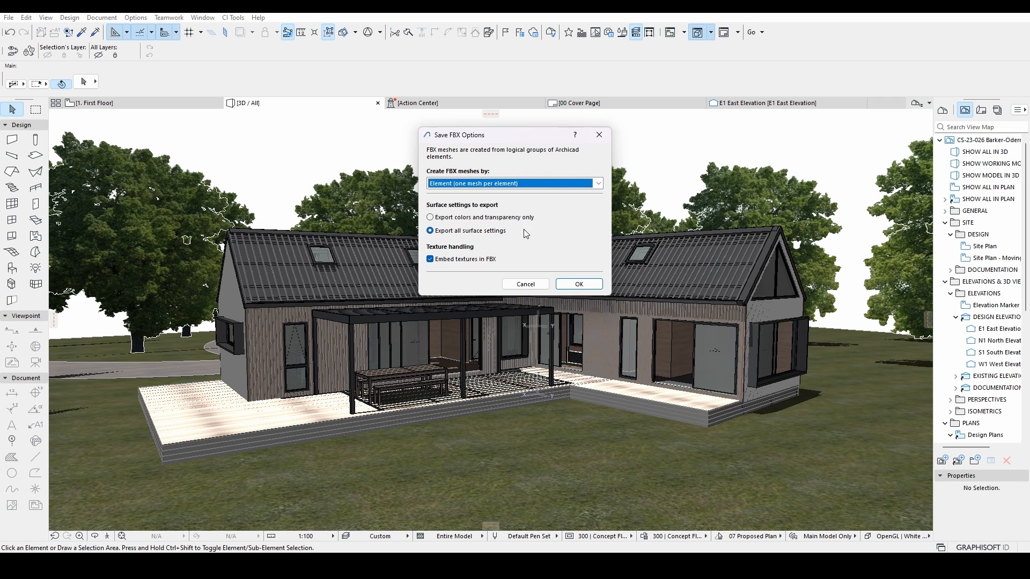
left_click(483, 184)
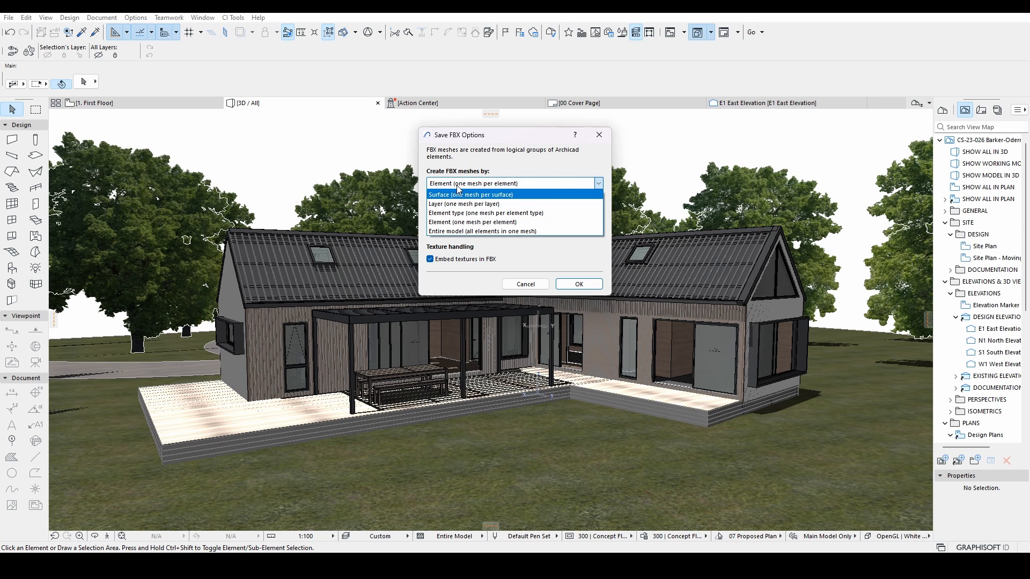
left_click(457, 185)
left_click(470, 185)
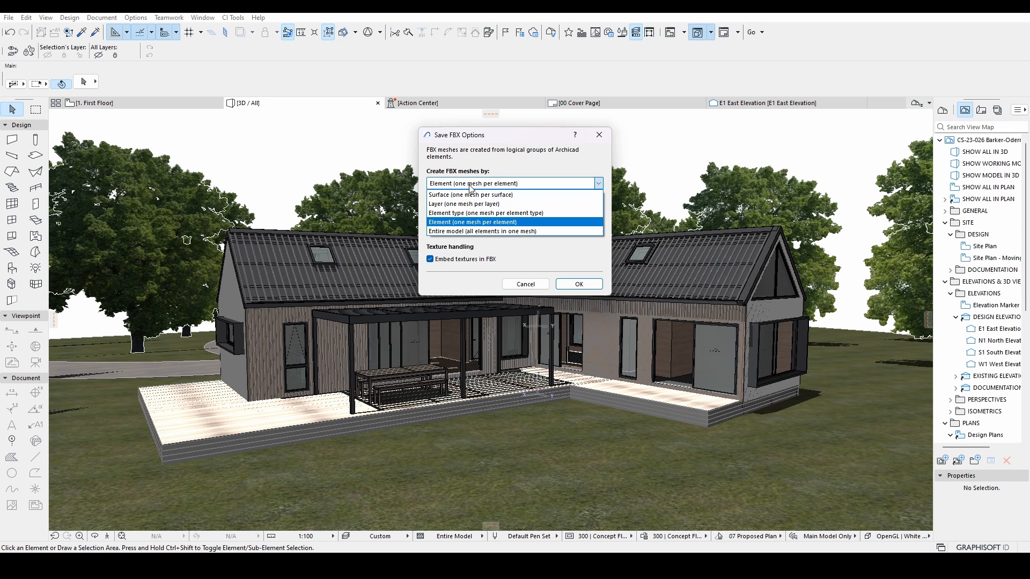
left_click(456, 221)
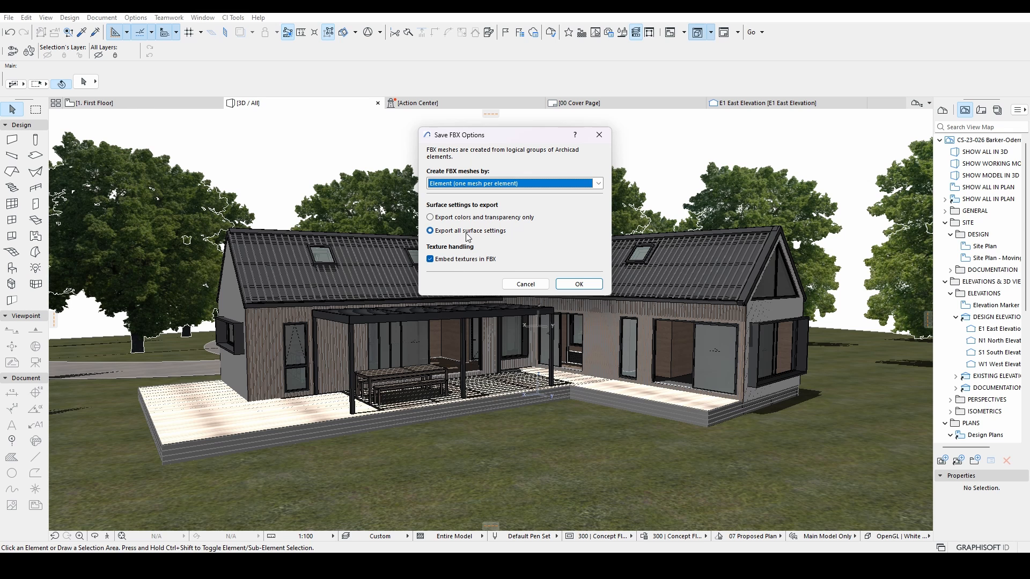
left_click(581, 284)
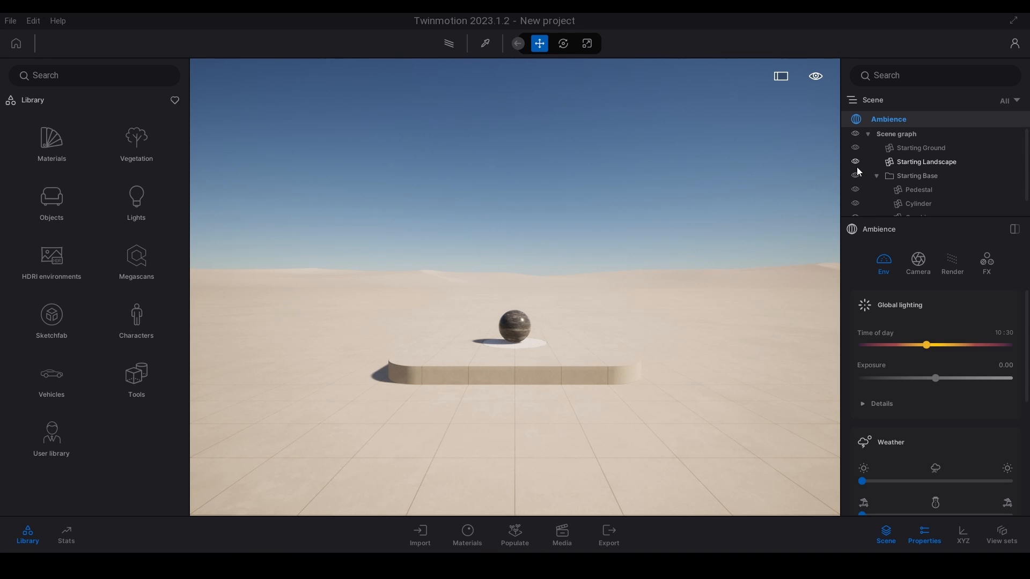
Switch to Twinmotion and delete the Starting Base folder with its contents from the scene
left_click(876, 176)
left_click(911, 176)
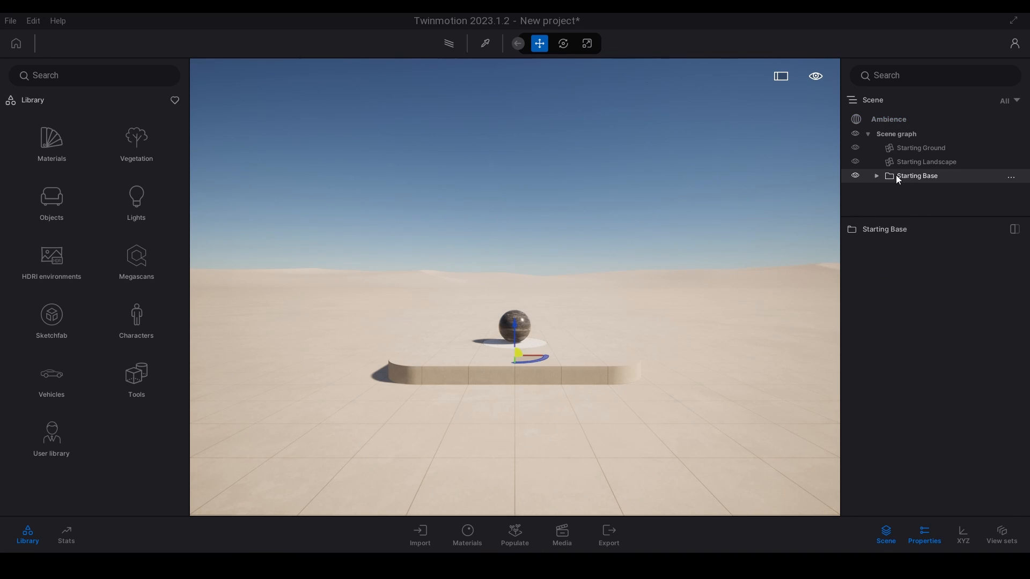
key("Delete")
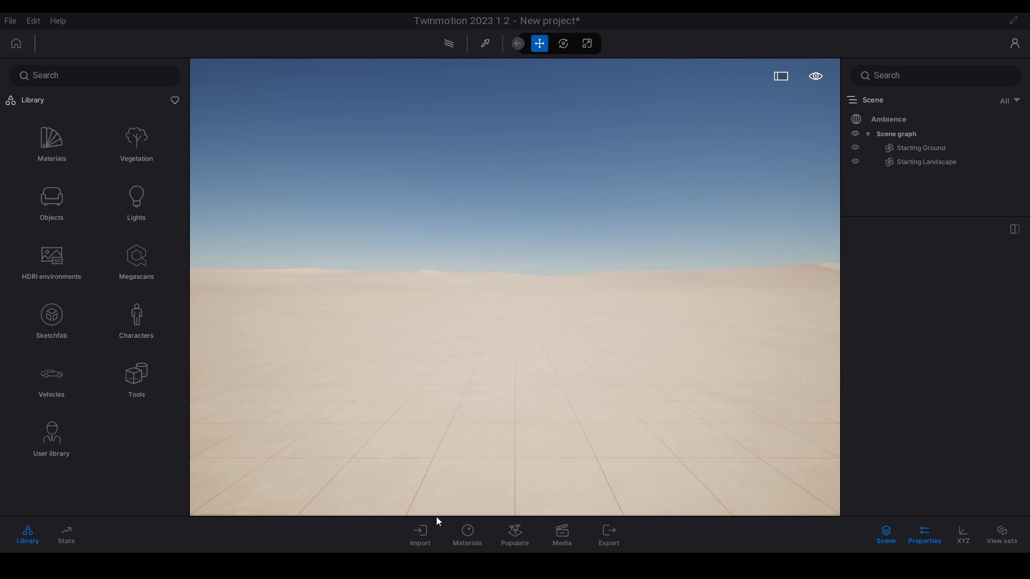
Choose TM PATHTRACING.fbx from the Desktop as the geometry file to import
left_click(428, 529)
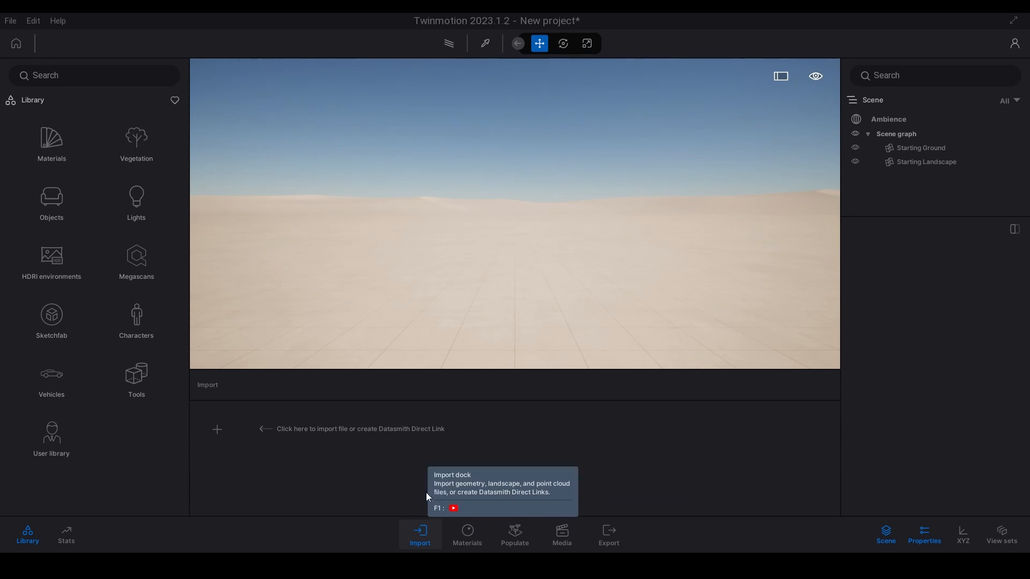
left_click(217, 430)
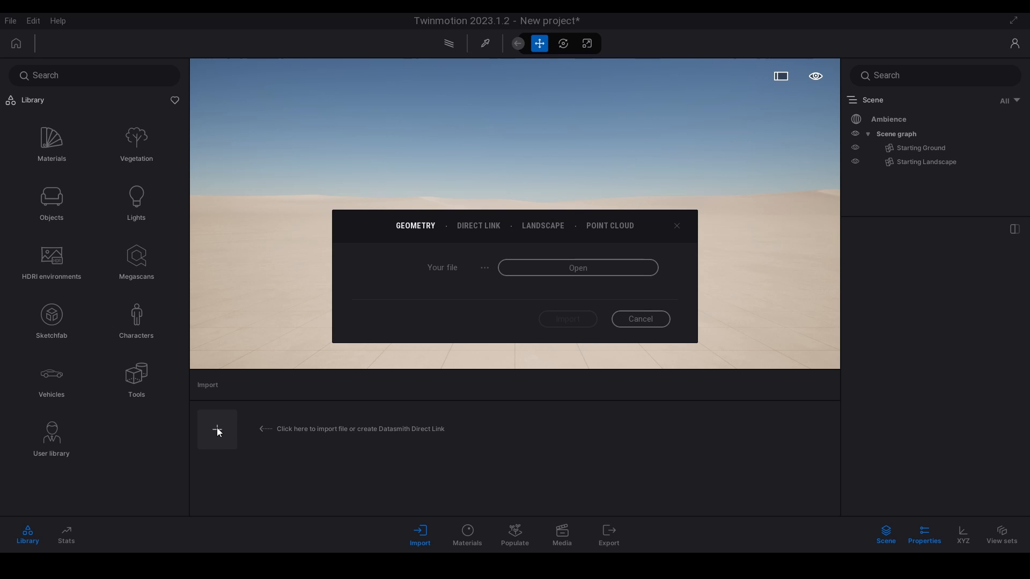
left_click(572, 269)
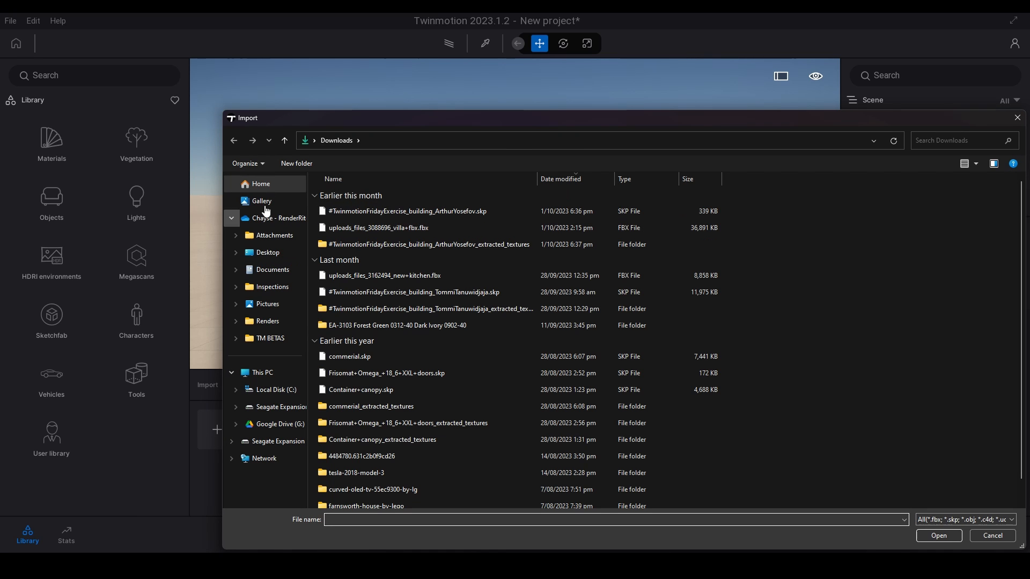
left_click(267, 253)
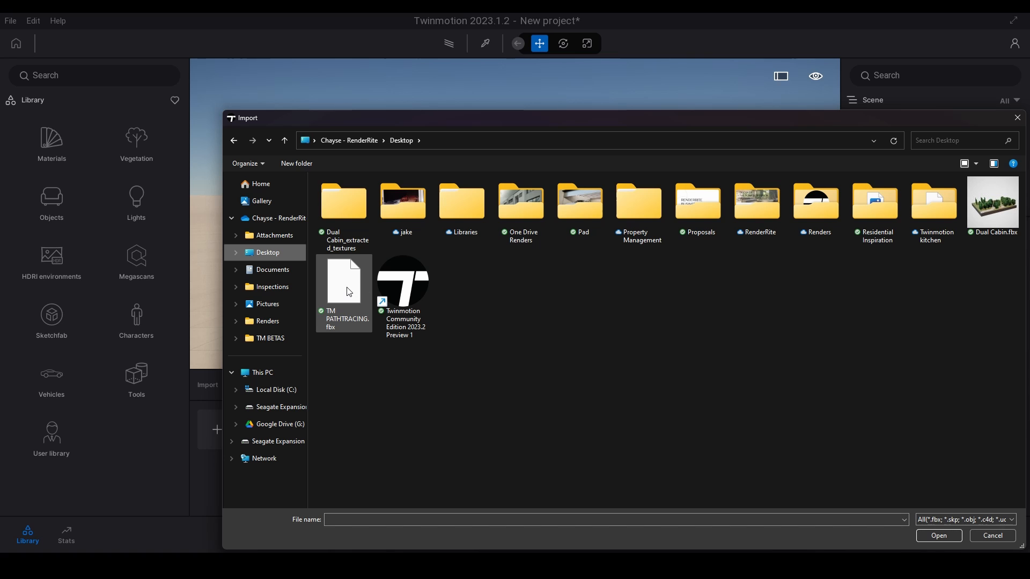
left_click(330, 319)
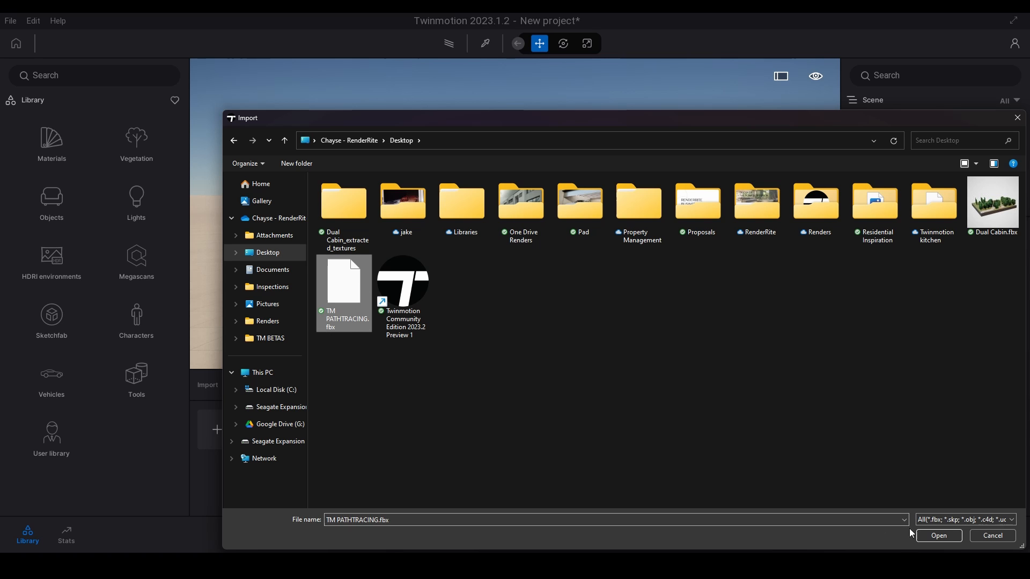
left_click(934, 535)
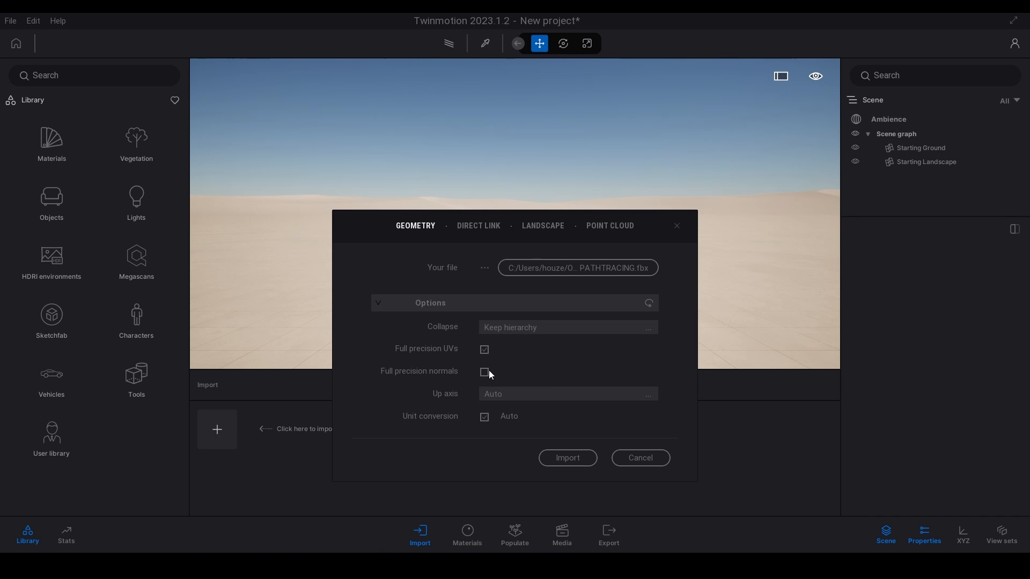
Import the geometry with full precision normals enabled, keeping both materials for all material conflicts
mouse_move(437, 370)
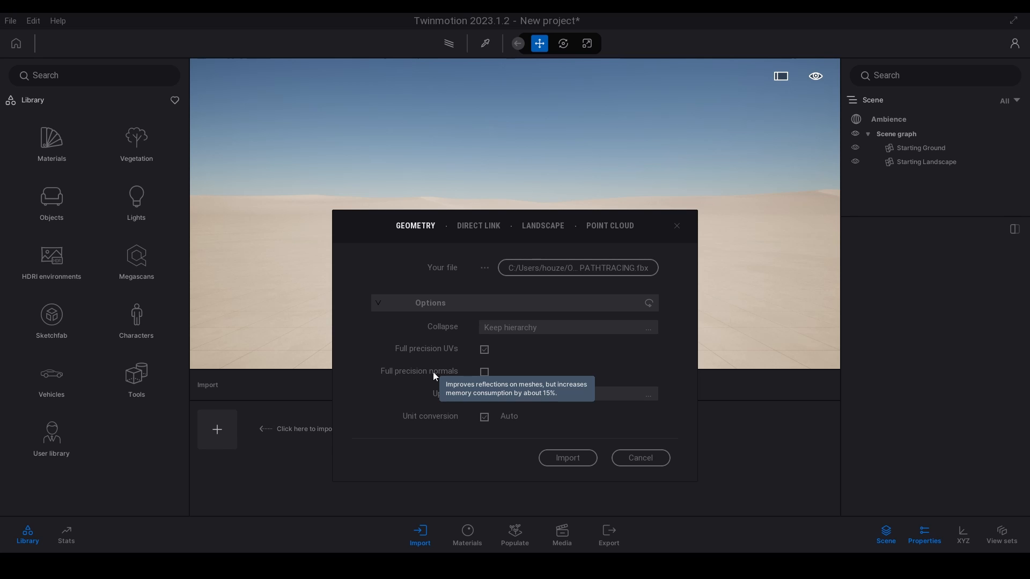
mouse_move(484, 373)
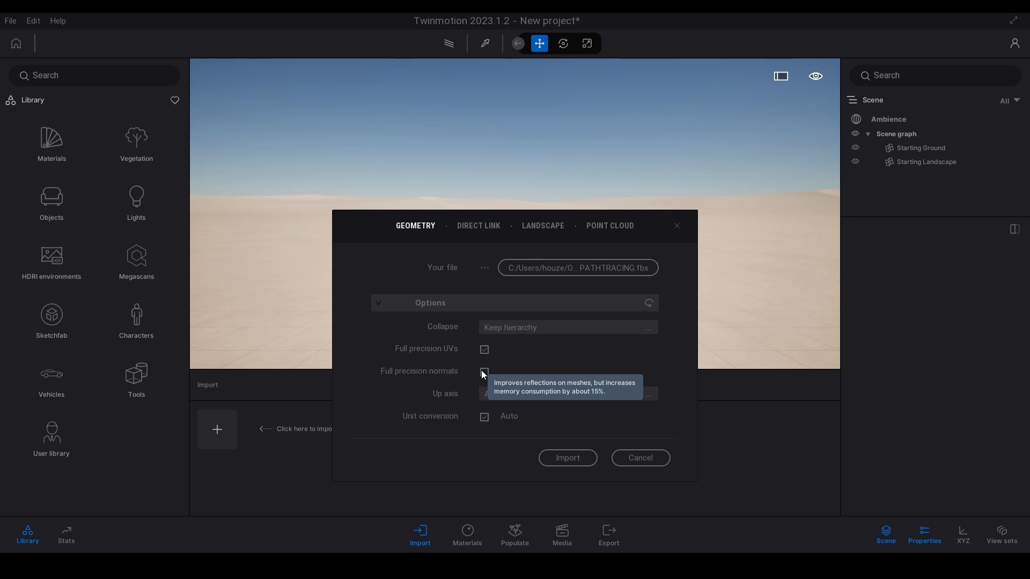
left_click(483, 371)
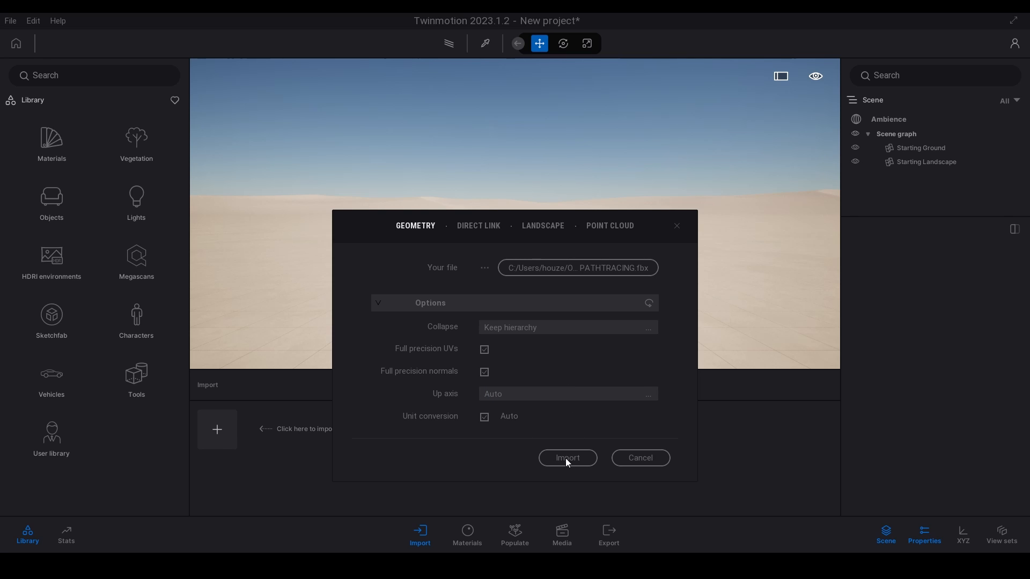
left_click(567, 459)
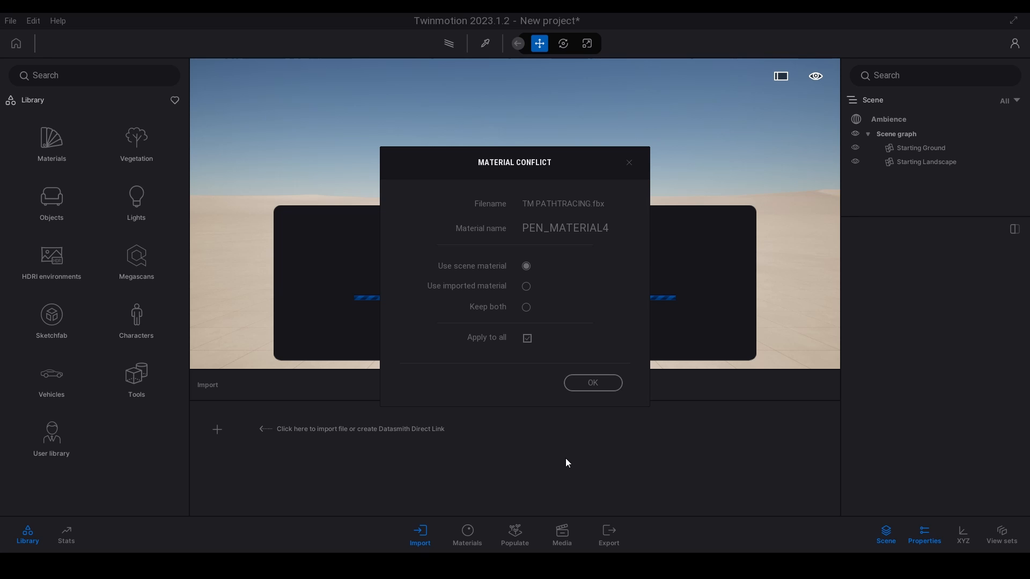
left_click(526, 308)
left_click(578, 383)
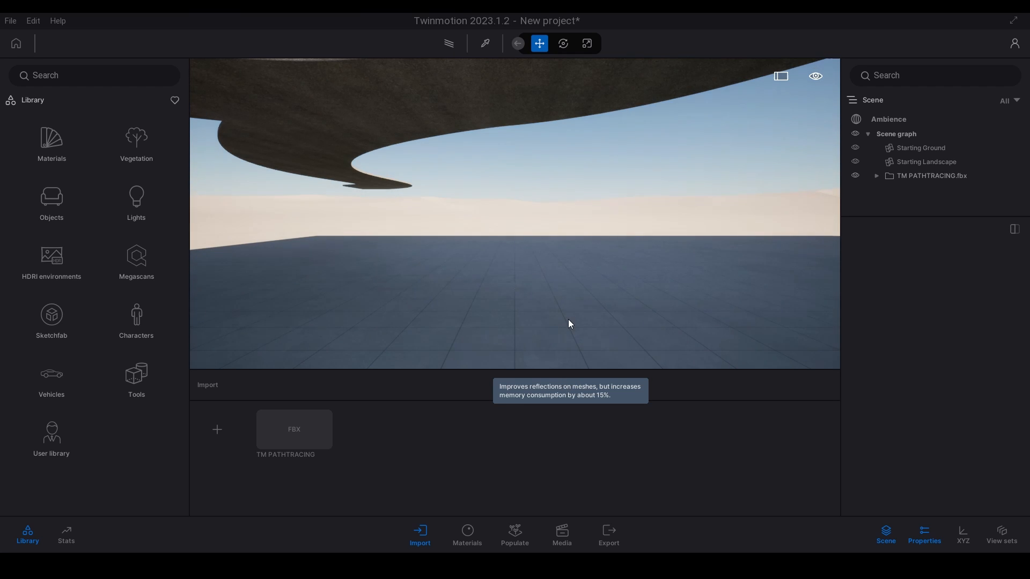
Raise the Starting Ground and Starting Landscape together towards the imported site's surface, and deselect them
right_click_drag(569, 320, 675, 313)
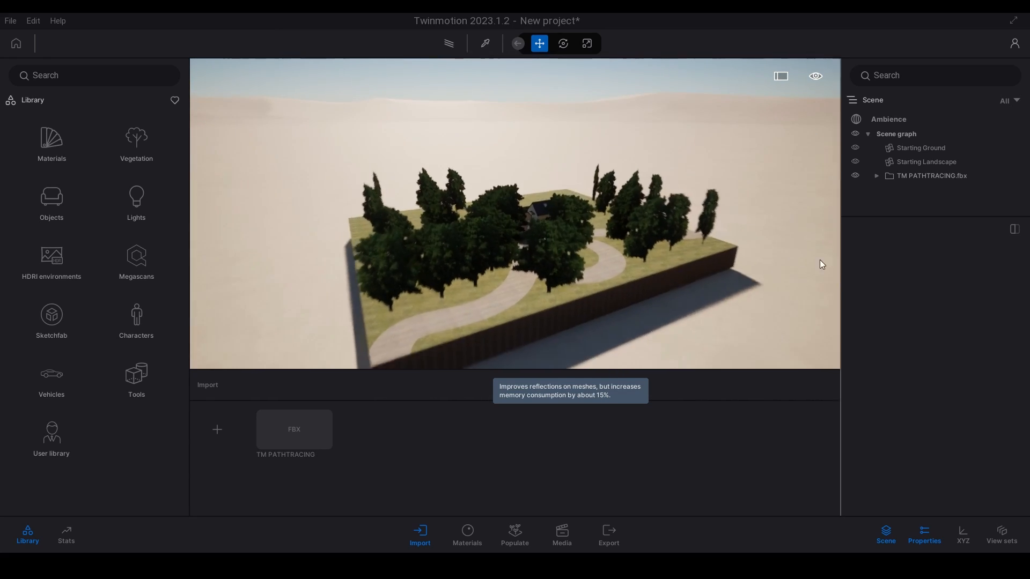
left_click(687, 274)
left_click(693, 103, "ctrl")
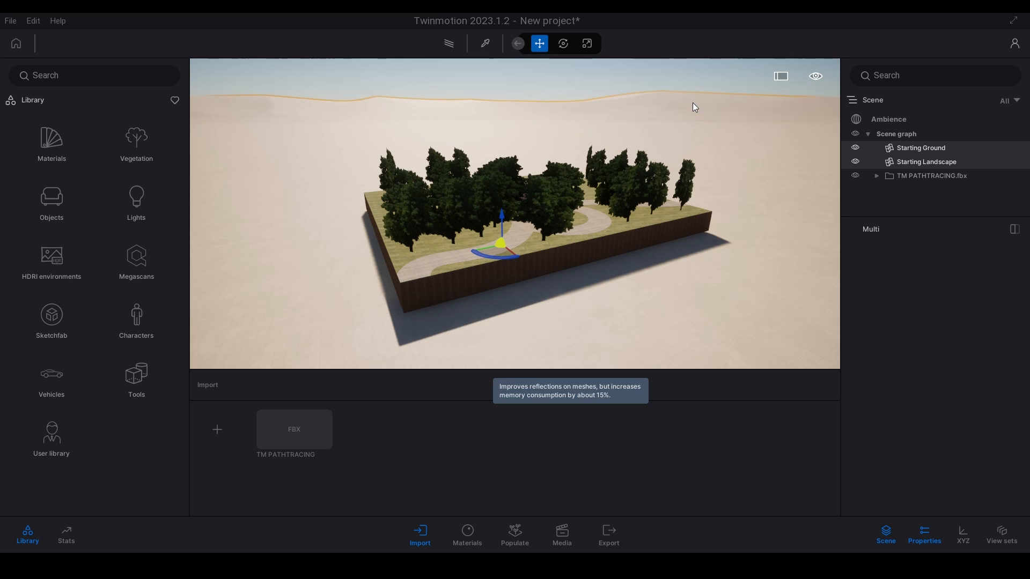
left_click_drag(501, 217, 505, 192)
key("w")
right_click_drag(504, 192, 429, 195)
key("d")
key("s")
right_click_drag(560, 230, 625, 243)
key("w")
key("Escape")
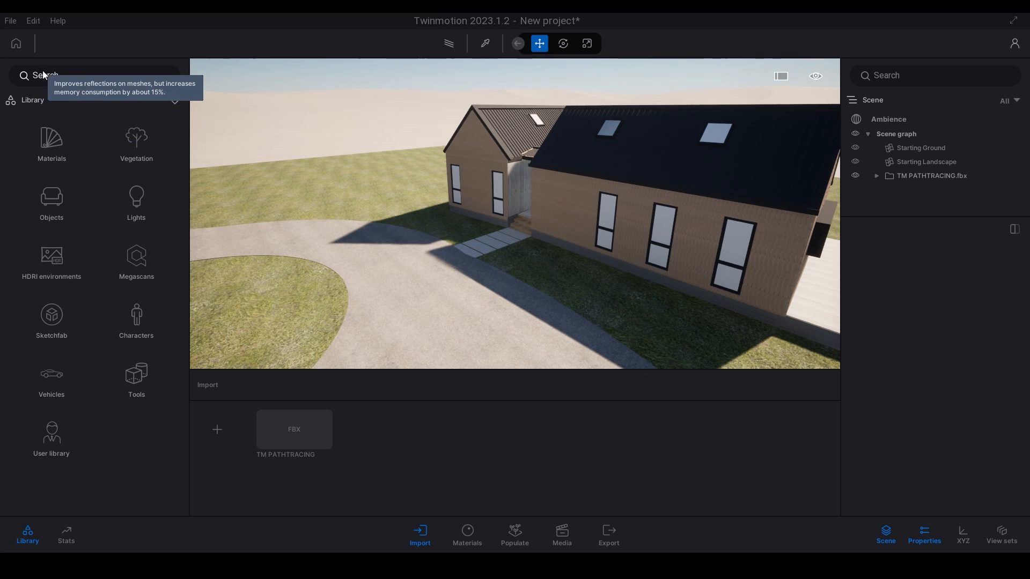
Search the asset library for grass and browse to the Lush Grass material
left_click(52, 76)
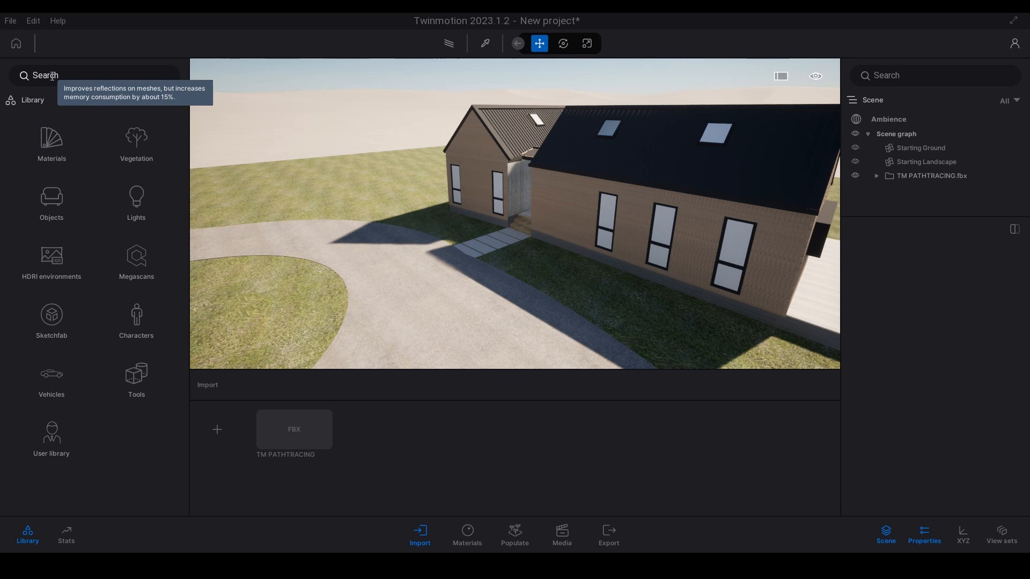
type("grass")
key("Return")
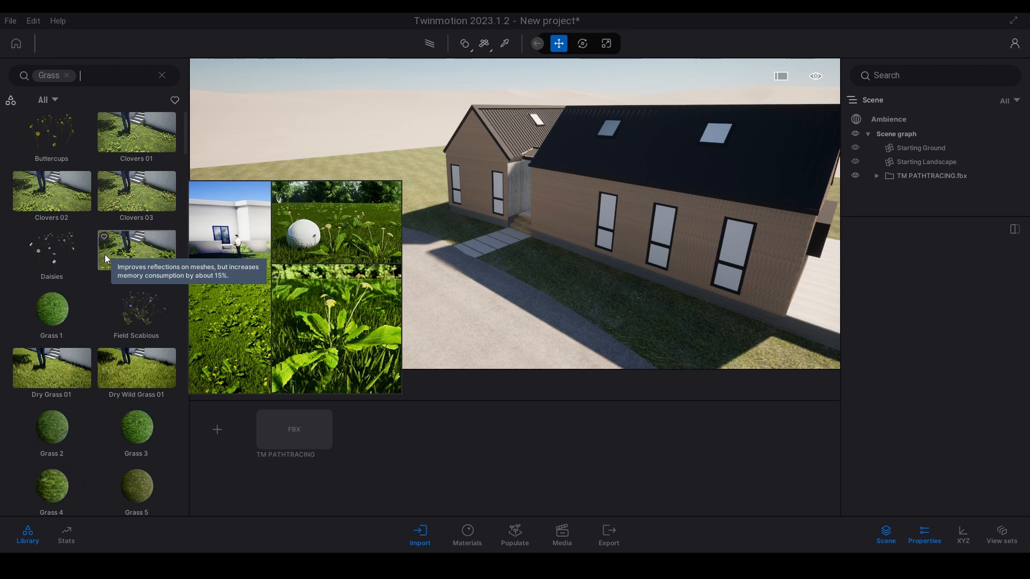
scroll(104, 254, "down", 3)
scroll(102, 252, "down", 5)
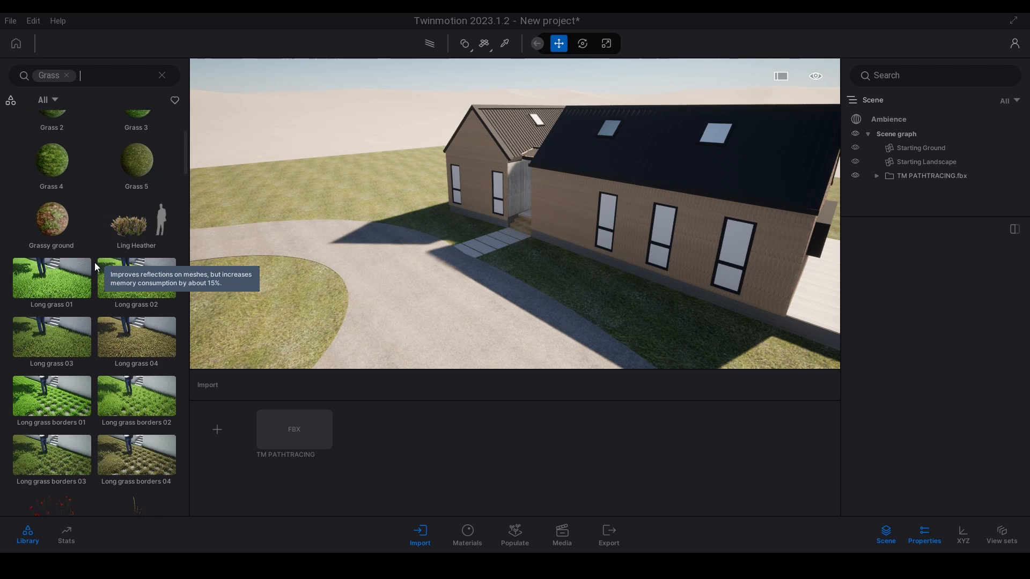
scroll(144, 342, "down", 4)
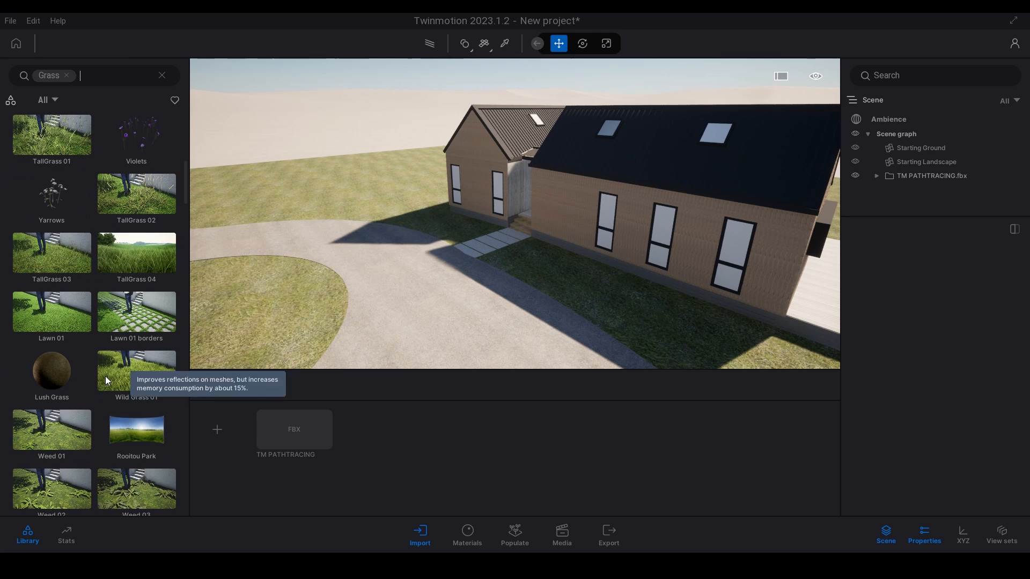
Change the material application mode and apply the Lush Grass material to the lawn around the house
left_click(467, 45)
left_click(460, 88)
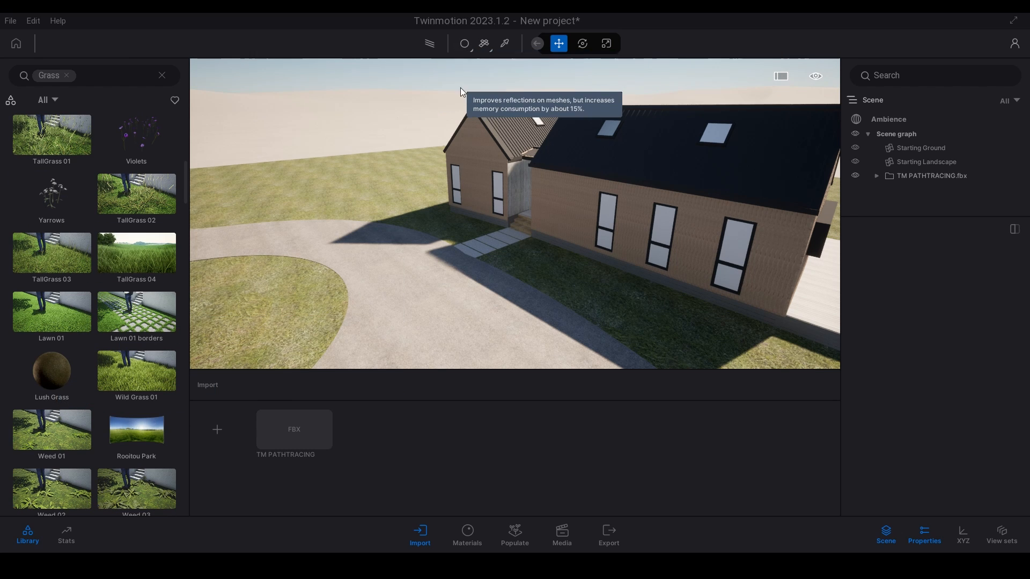
left_click(464, 44)
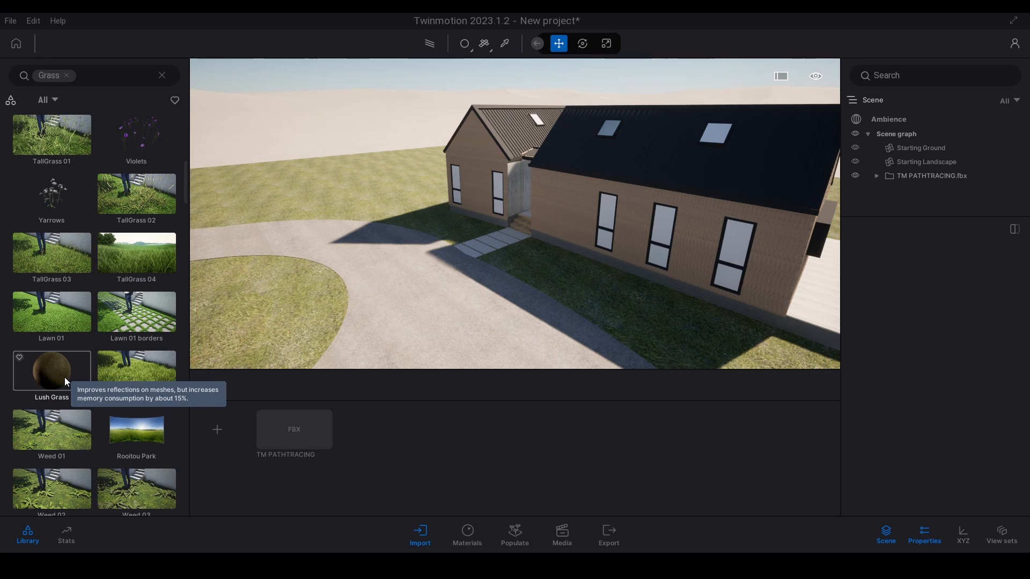
left_click_drag(64, 378, 359, 192)
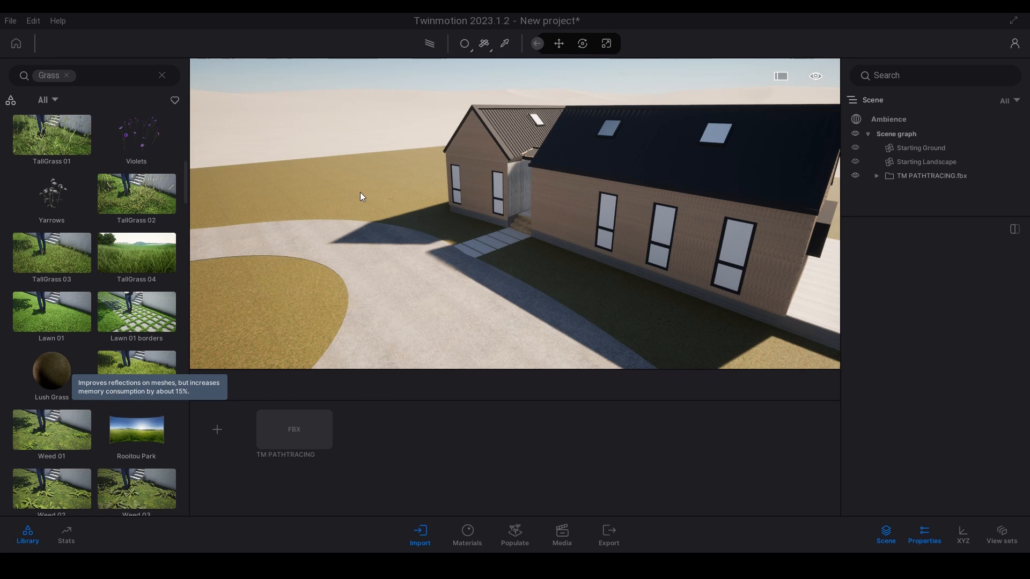
left_click(385, 263)
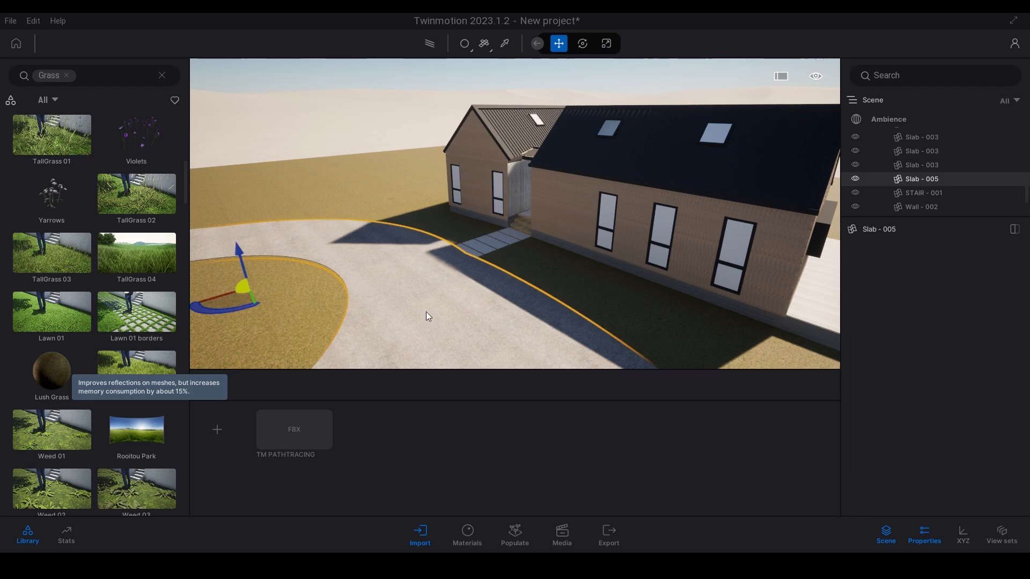
key("Escape")
right_click_drag(464, 284, 440, 256)
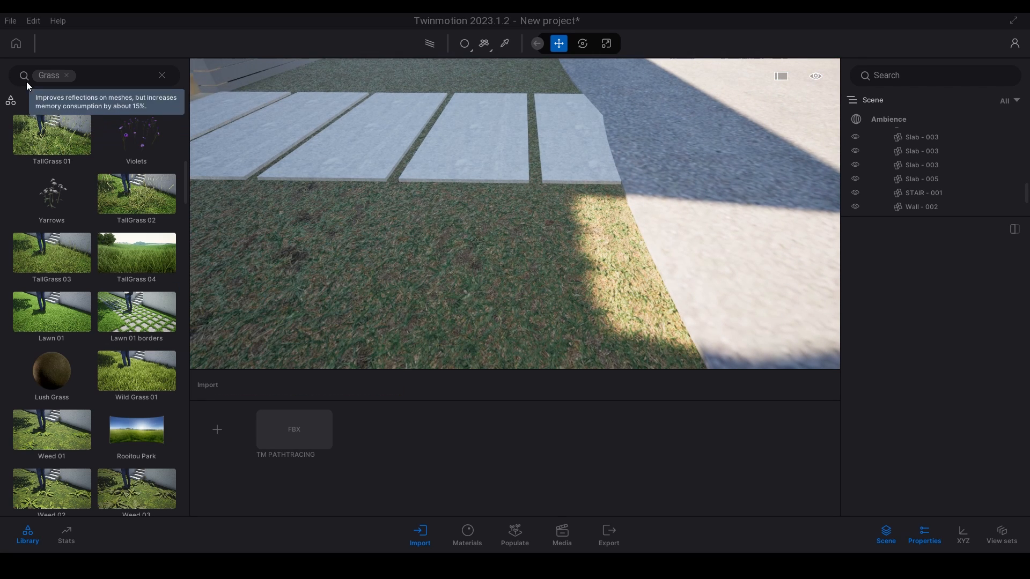
Clear the grass search, sample the lawn's Lush Grass material and set its UV scale to 1.25
left_click(67, 75)
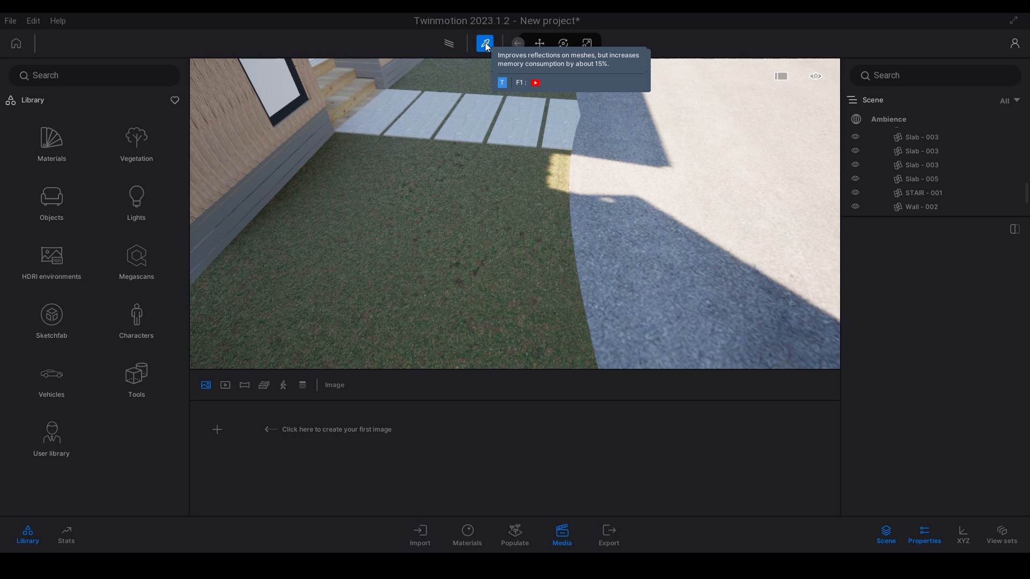
left_click(532, 208)
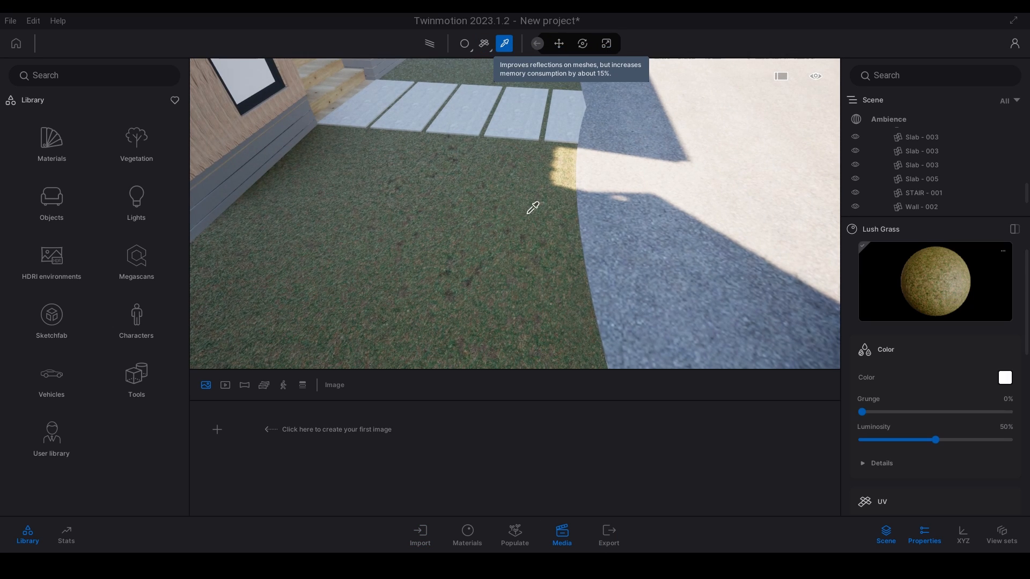
scroll(965, 362, "down", 3)
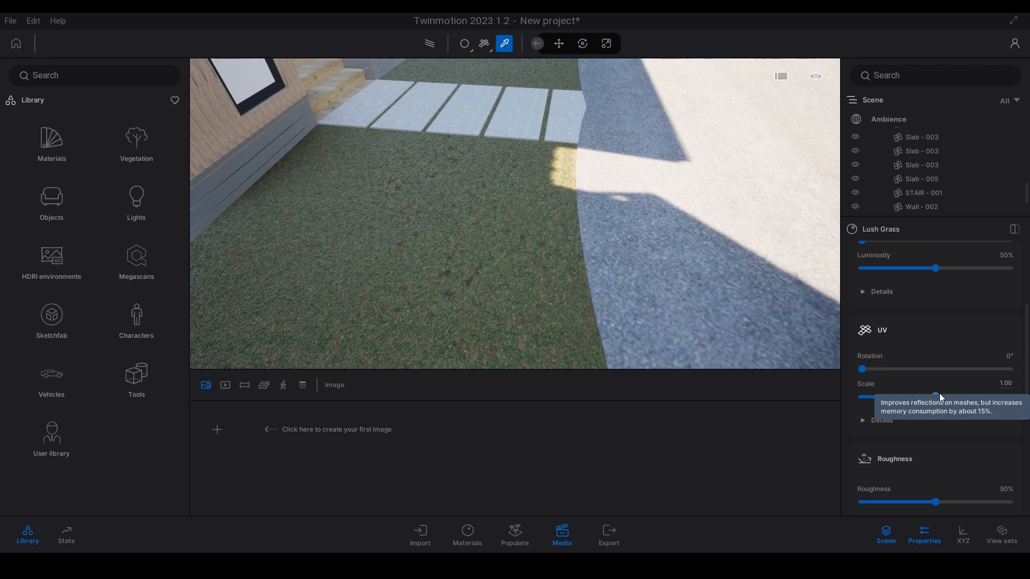
left_click(1006, 383)
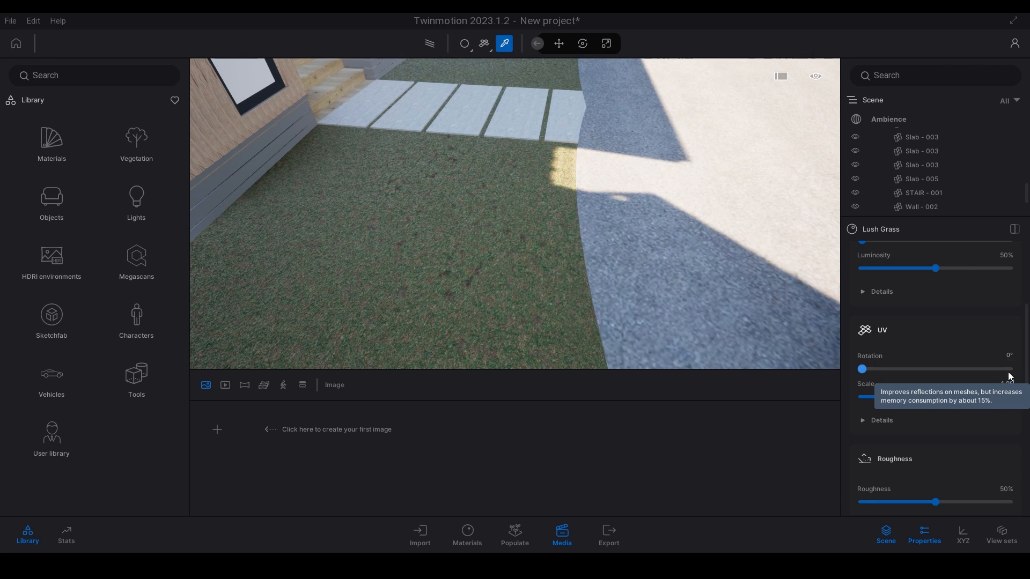
left_click(1008, 381)
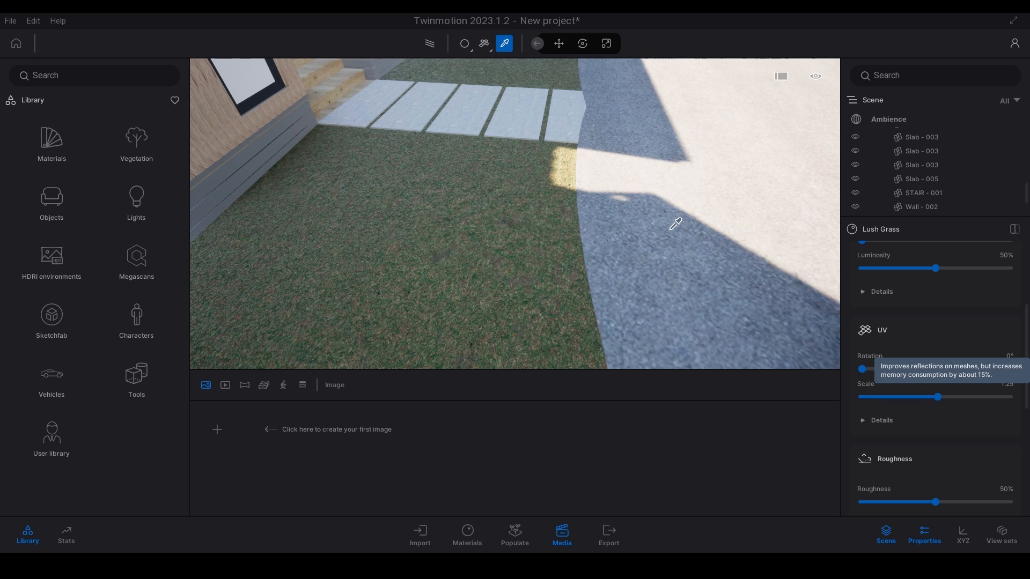
Search the asset library for gravel to find a material for the driveway
right_click_drag(643, 229, 660, 252)
middle_click_drag(660, 252, 482, 295, "shift")
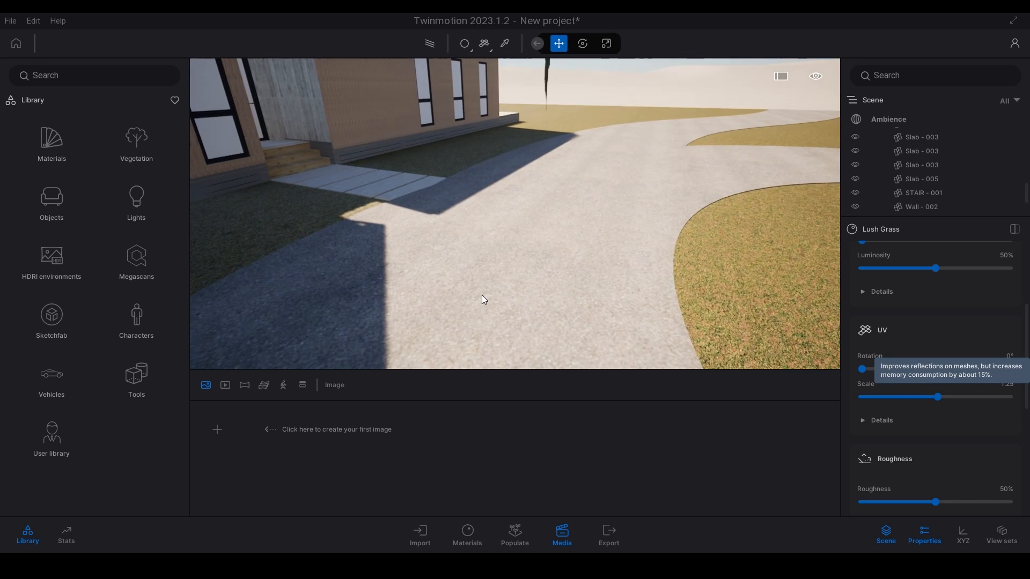
right_click_drag(496, 279, 496, 349)
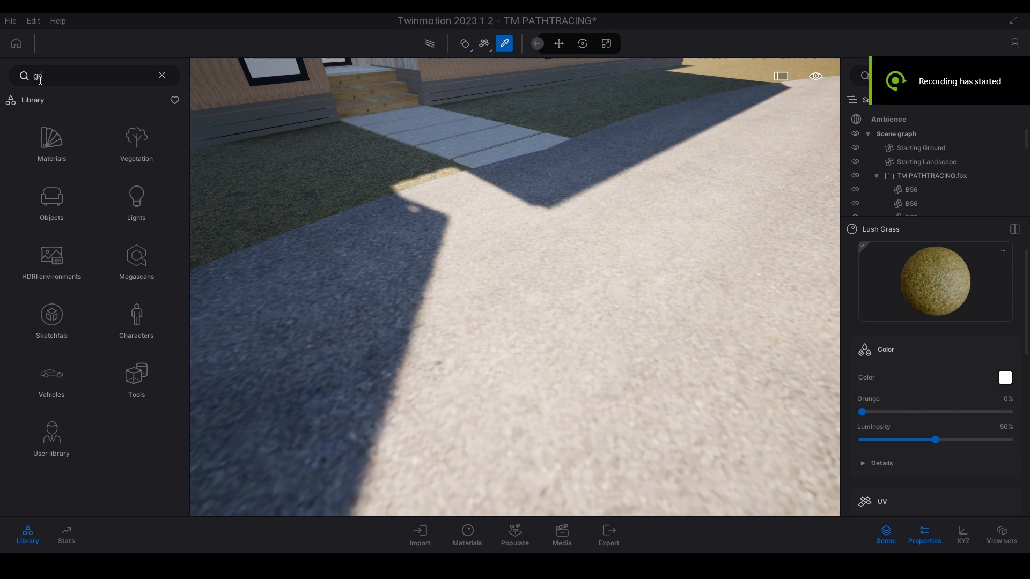
type("avel")
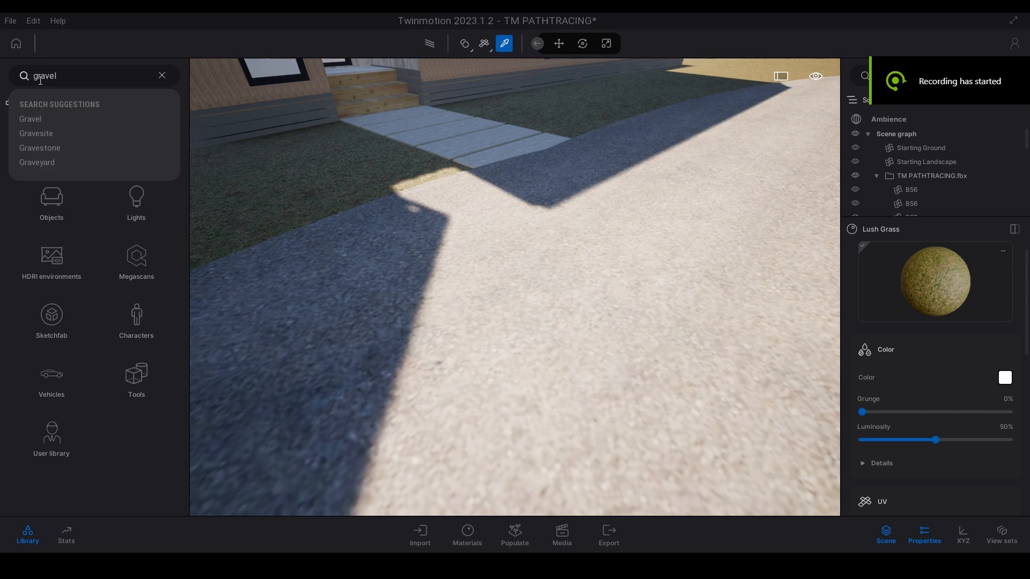
key("Return")
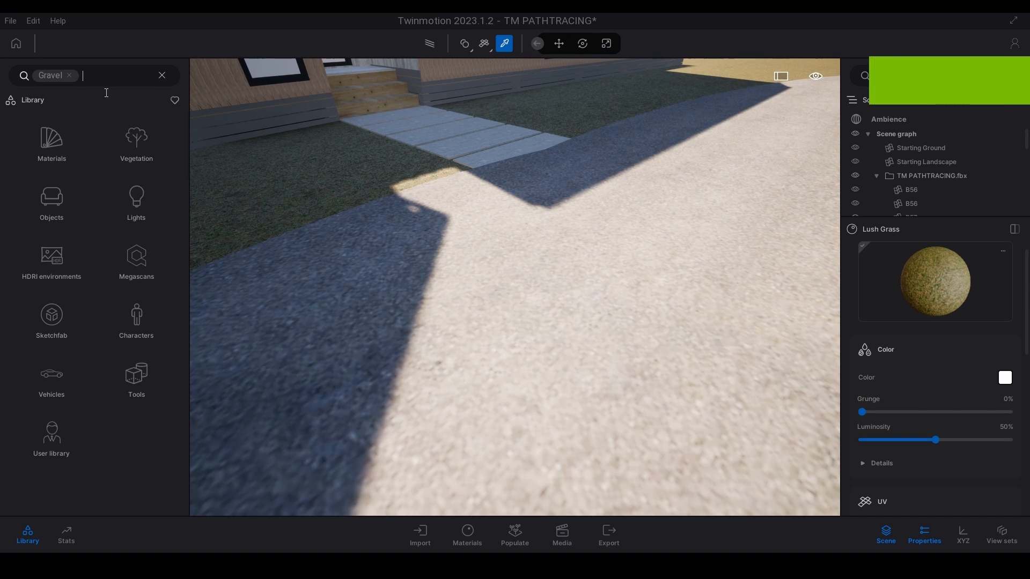
scroll(71, 286, "down", 1)
scroll(71, 285, "up", 1)
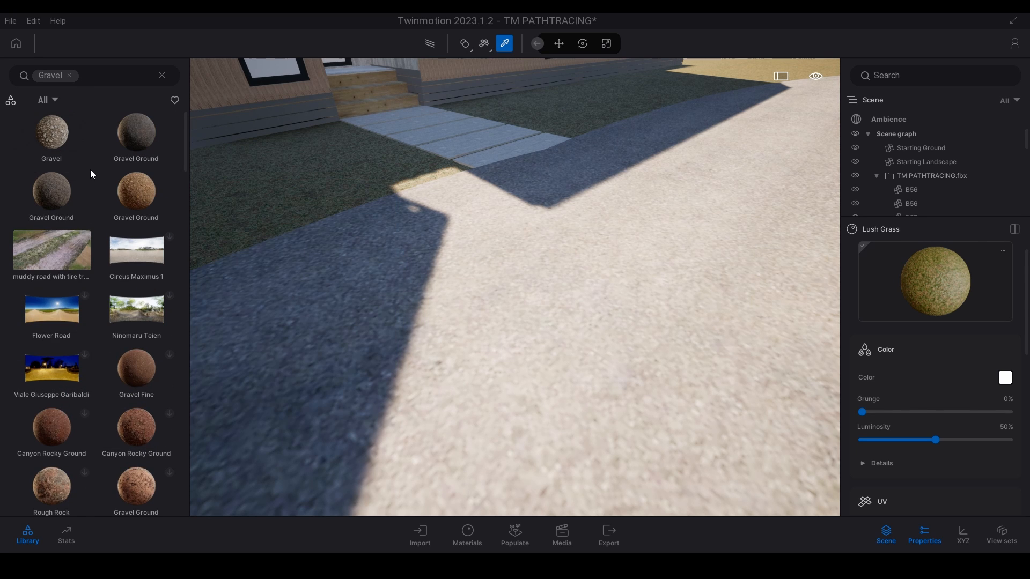
Change the material application mode, apply the dark grey Gravel Ground material to the driveway, and leave nothing selected
left_click(465, 44)
left_click(462, 85)
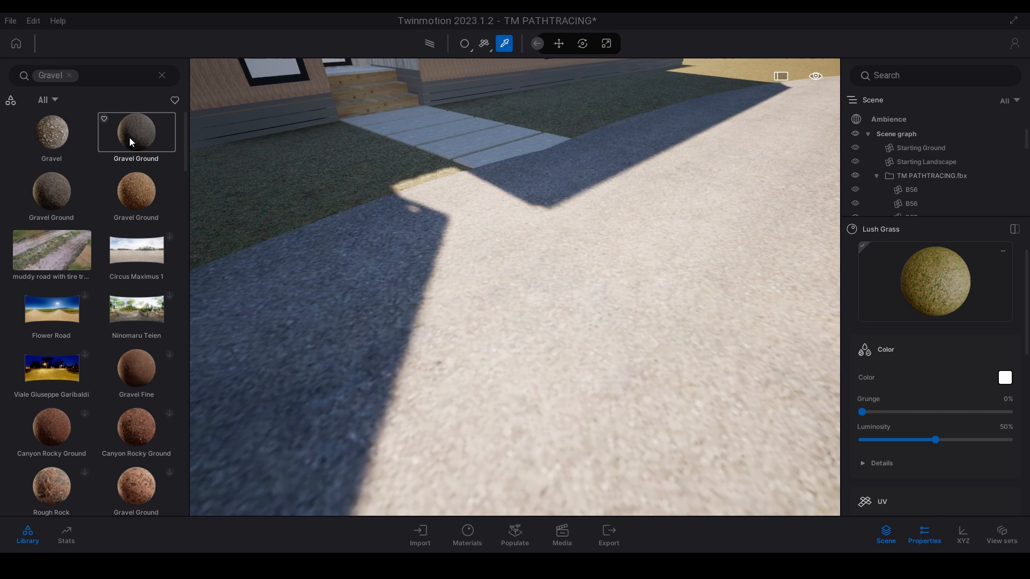
left_click_drag(130, 137, 414, 284)
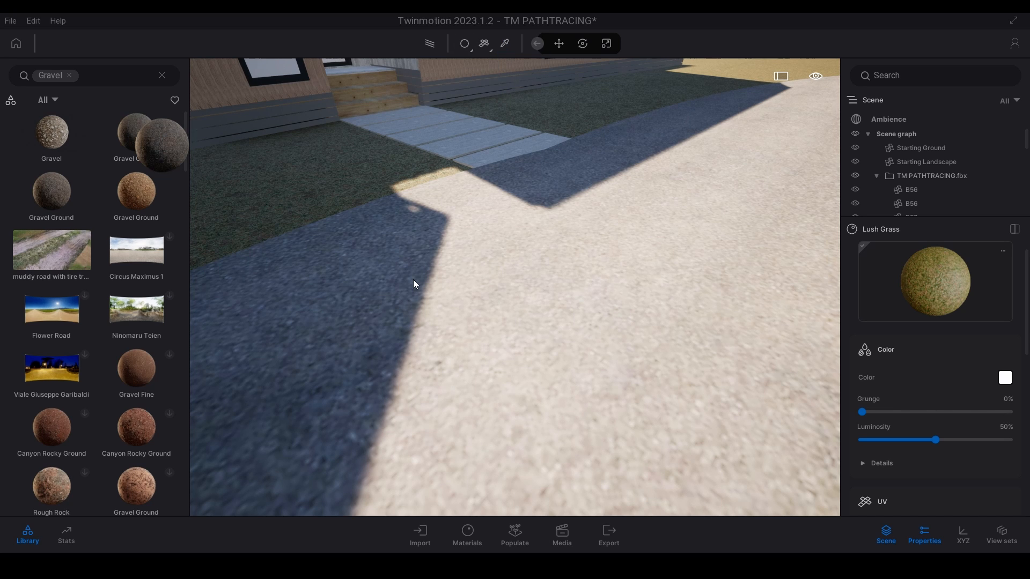
left_click_drag(413, 279, 413, 279)
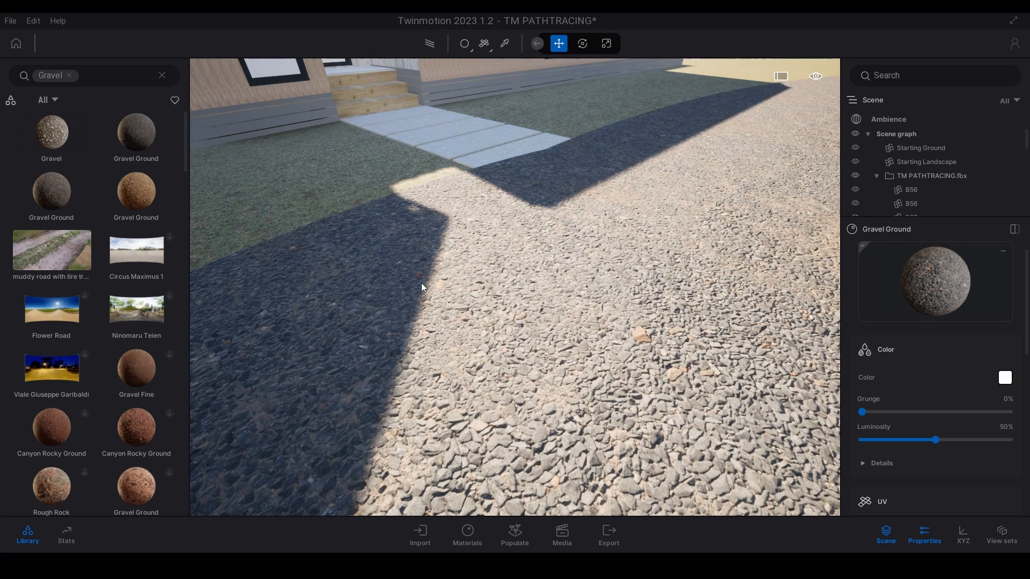
scroll(904, 436, "down", 2)
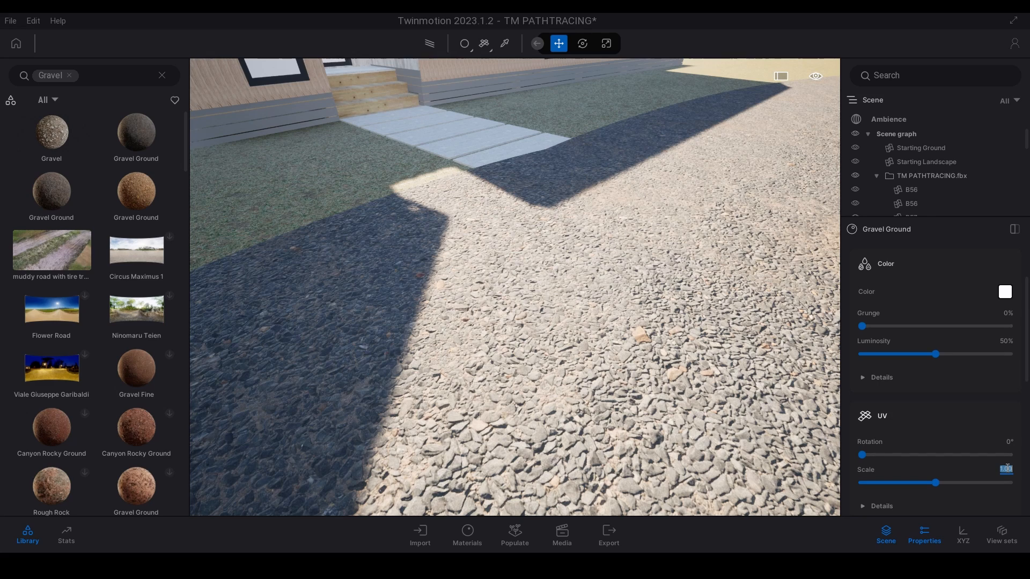
middle_click_drag(606, 322, 692, 295, "shift")
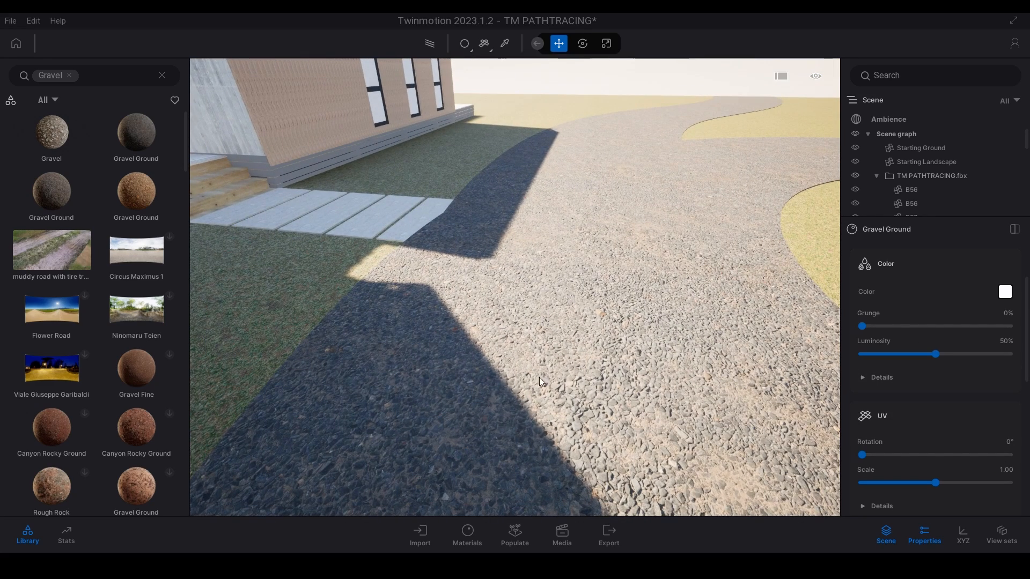
left_click(578, 428)
key("Escape")
Replace the gravel search with a library search for concrete, for the path slabs in front of the entrance steps
key("w")
right_click_drag(504, 342, 375, 268)
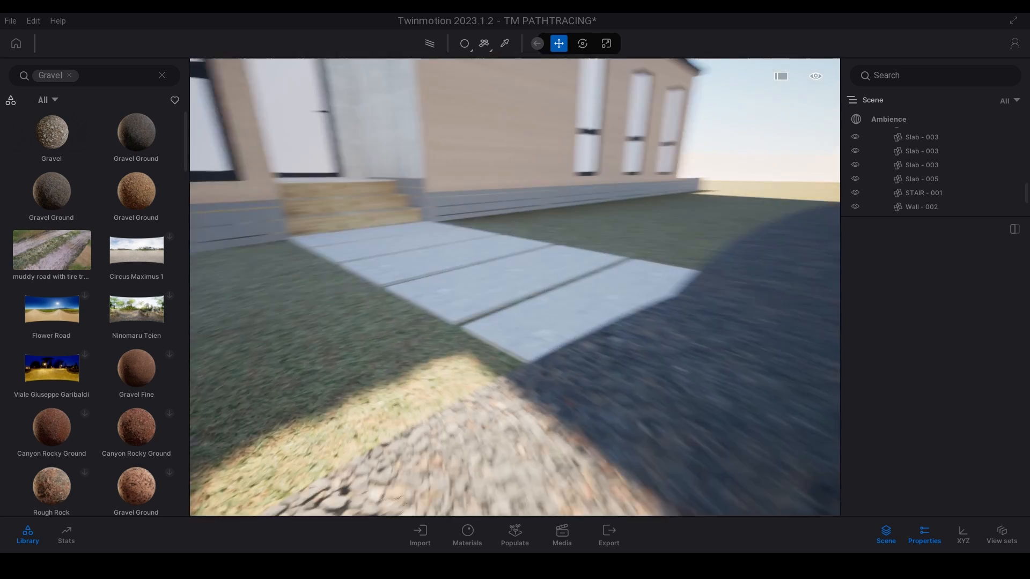
mouse_move(495, 311)
right_mouse_down()
mouse_move(445, 301)
mouse_move(496, 312)
right_mouse_up()
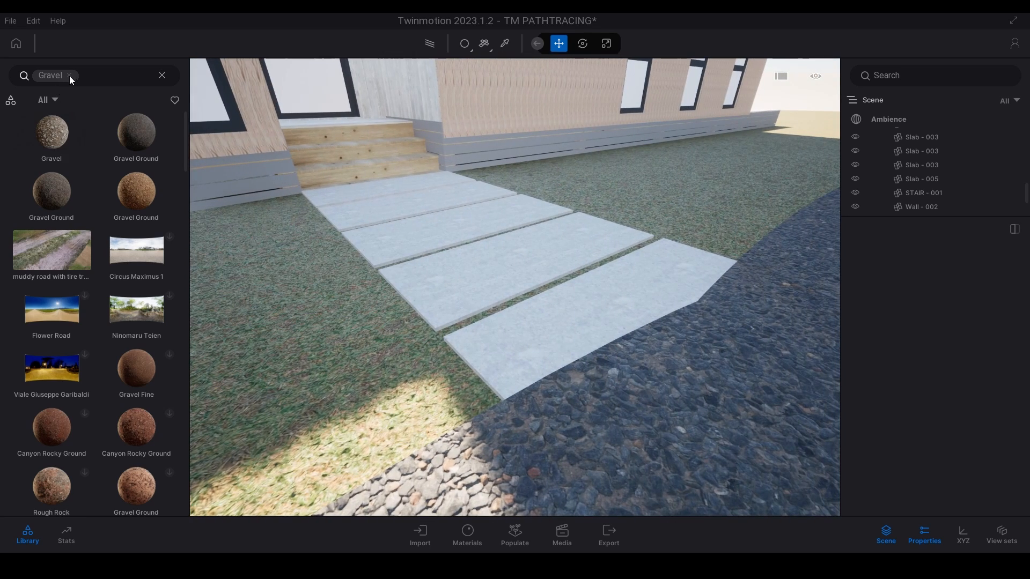
left_click(69, 75)
type("concrete")
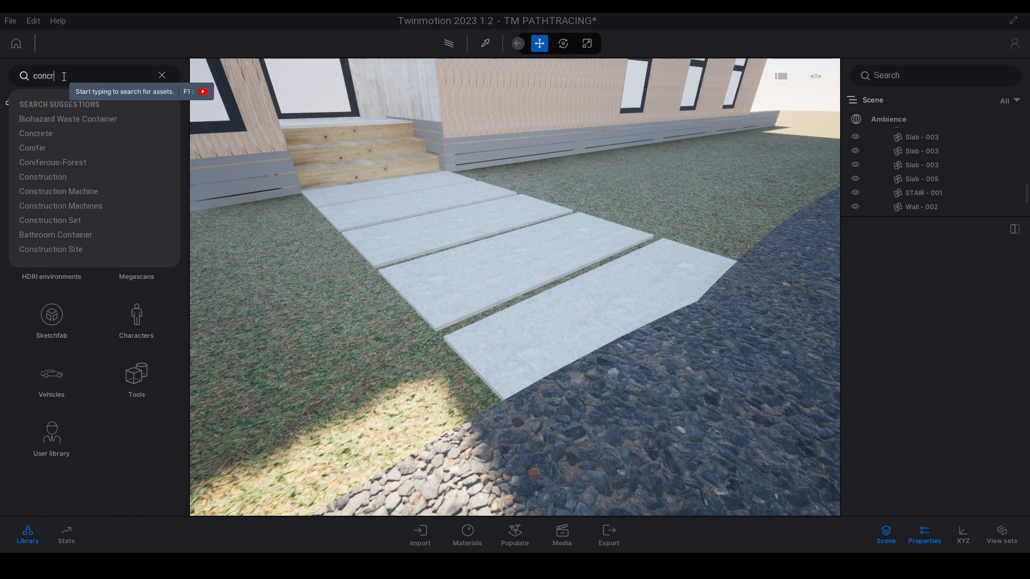
key("Return")
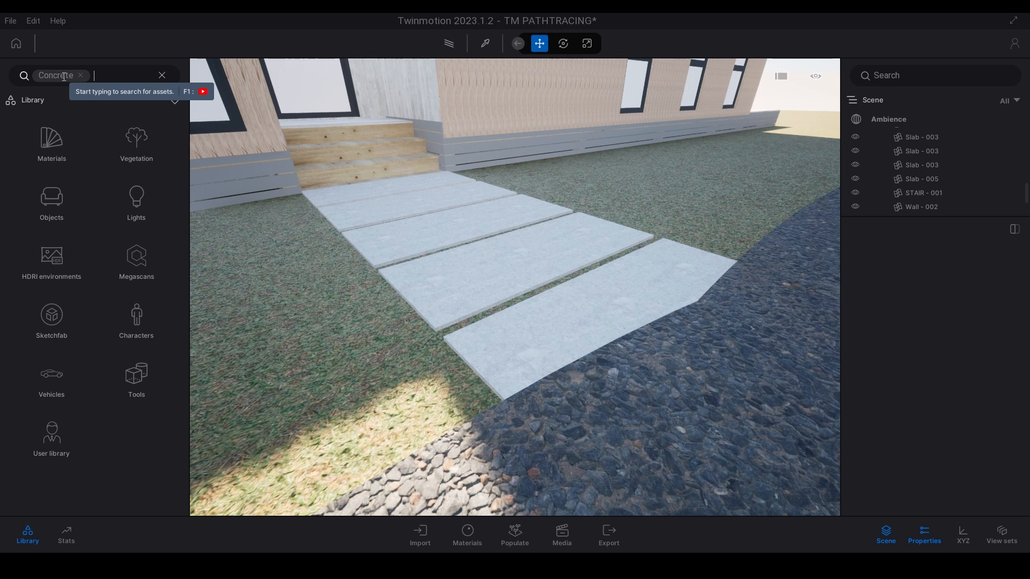
Apply the library material Poured concrete 05 to the path slabs in front of the entrance steps and leave nothing selected
scroll(110, 195, "down", 1)
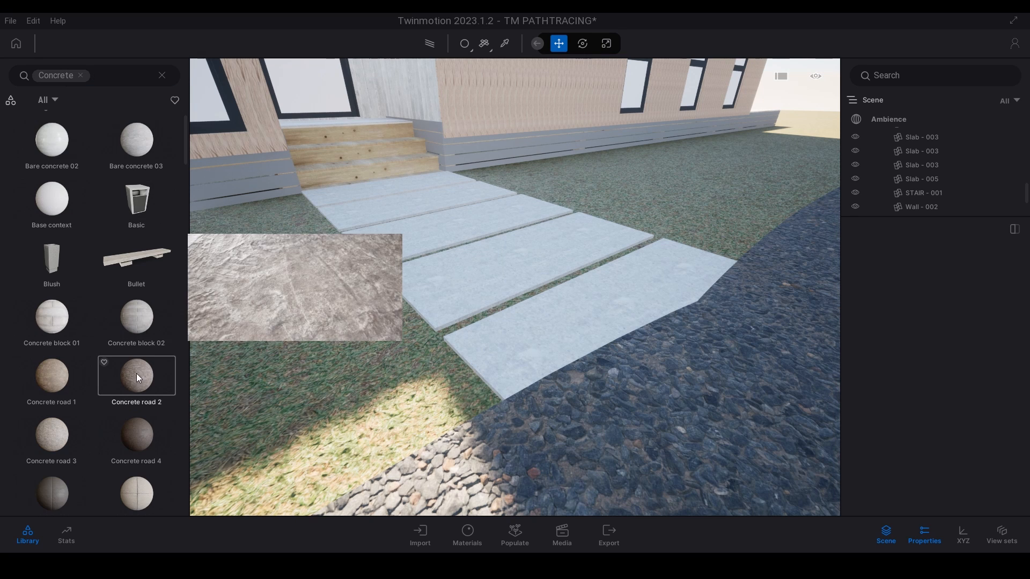
scroll(137, 374, "down", 2)
scroll(59, 384, "down", 2)
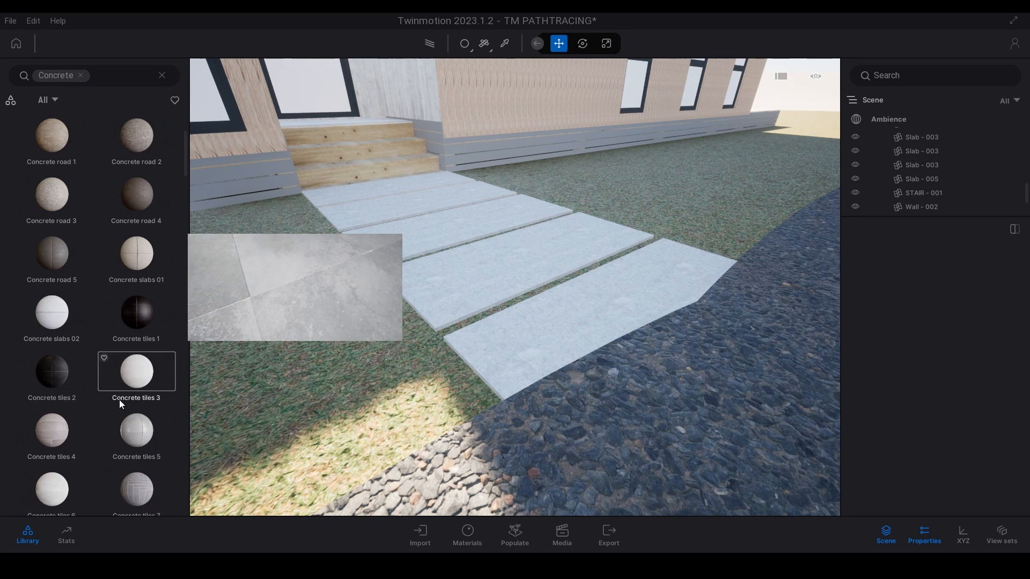
scroll(145, 349, "up", 5)
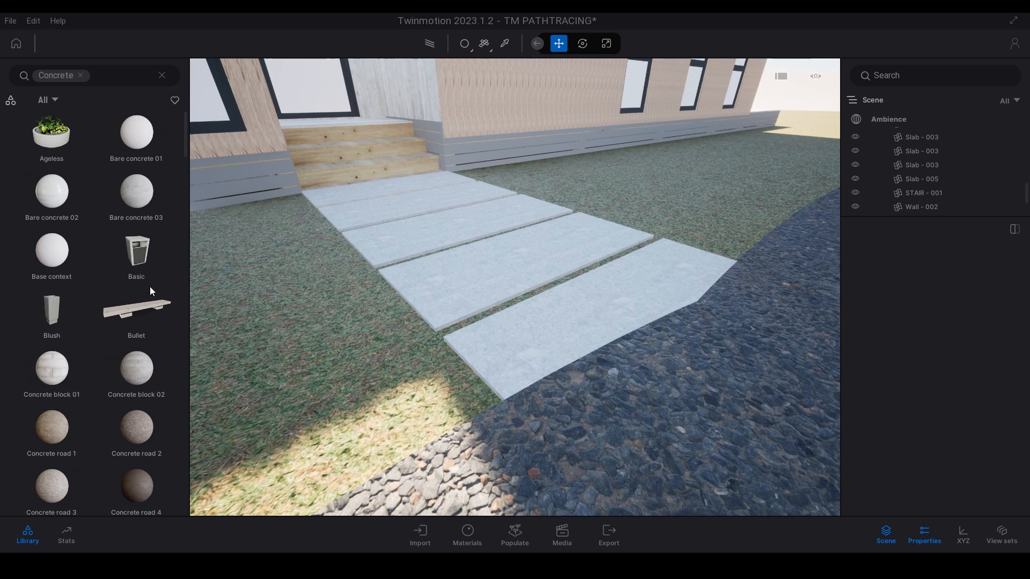
scroll(47, 216, "down", 7)
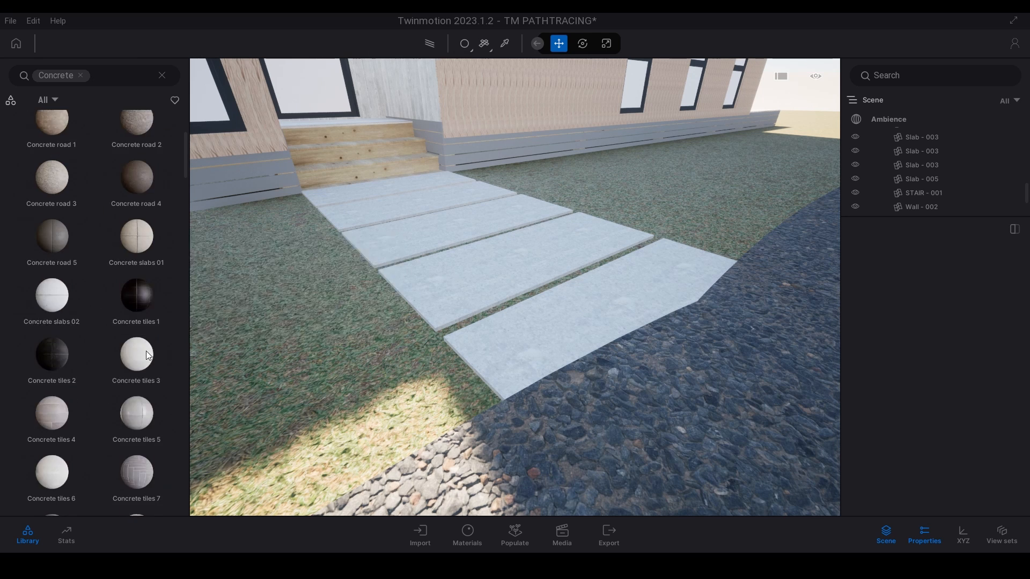
scroll(153, 405, "down", 2)
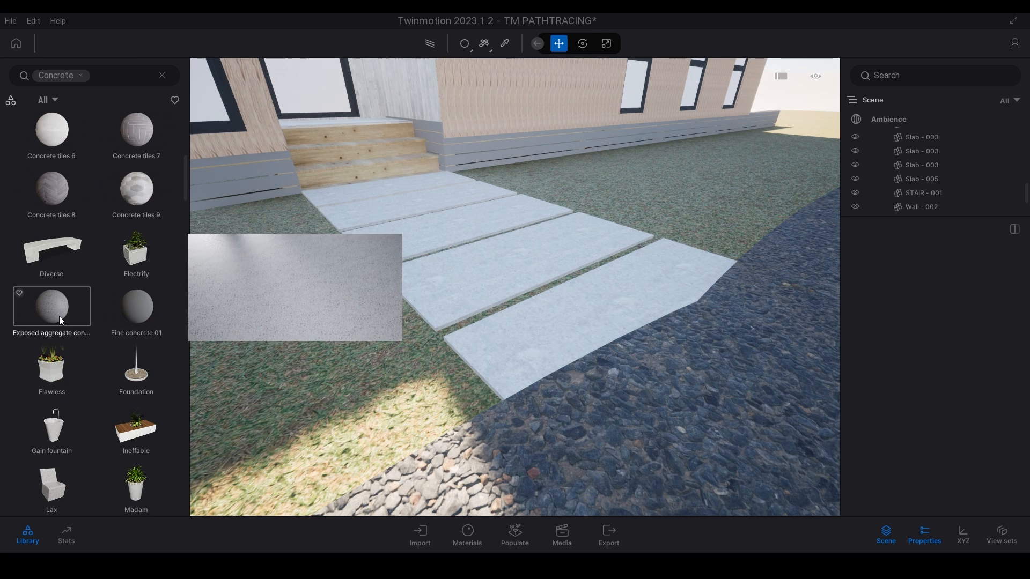
scroll(40, 381, "down", 4)
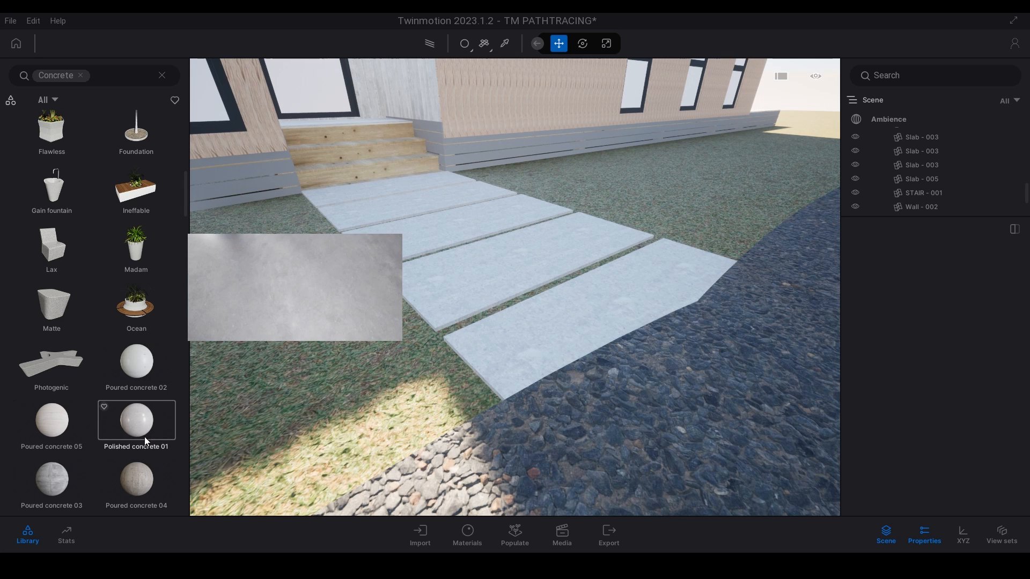
scroll(132, 442, "down", 2)
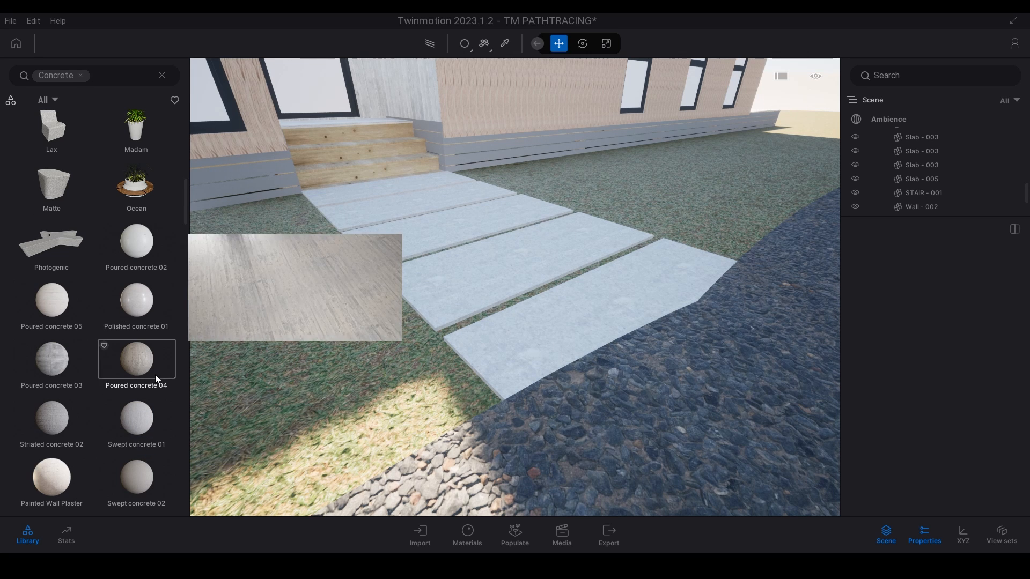
left_click_drag(71, 314, 516, 332)
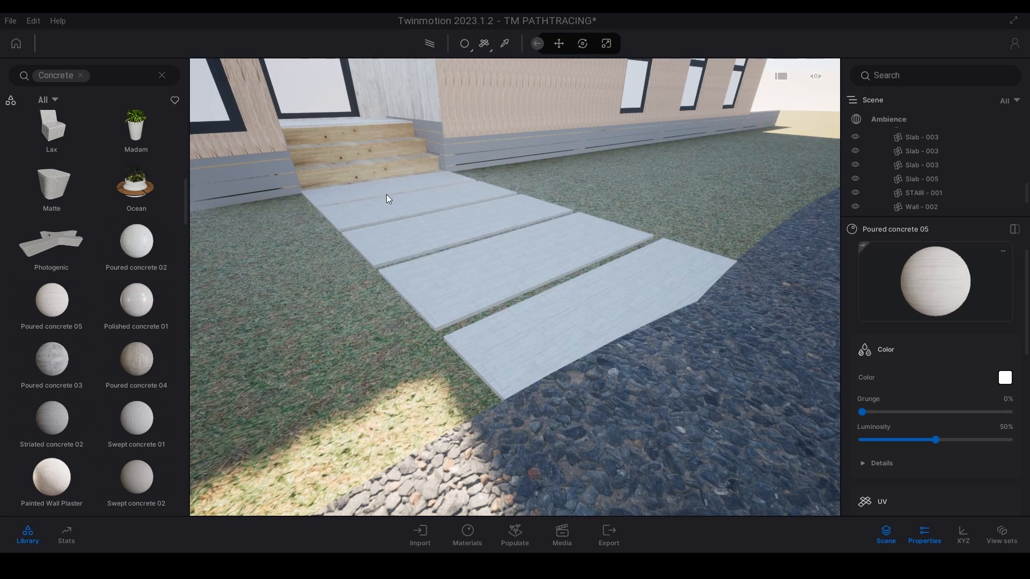
left_click(558, 241)
key("Escape")
Restart the library search for concrete and apply Poured concrete 04 to the side wall beside the front door
right_click_drag(584, 269, 642, 276)
key("w")
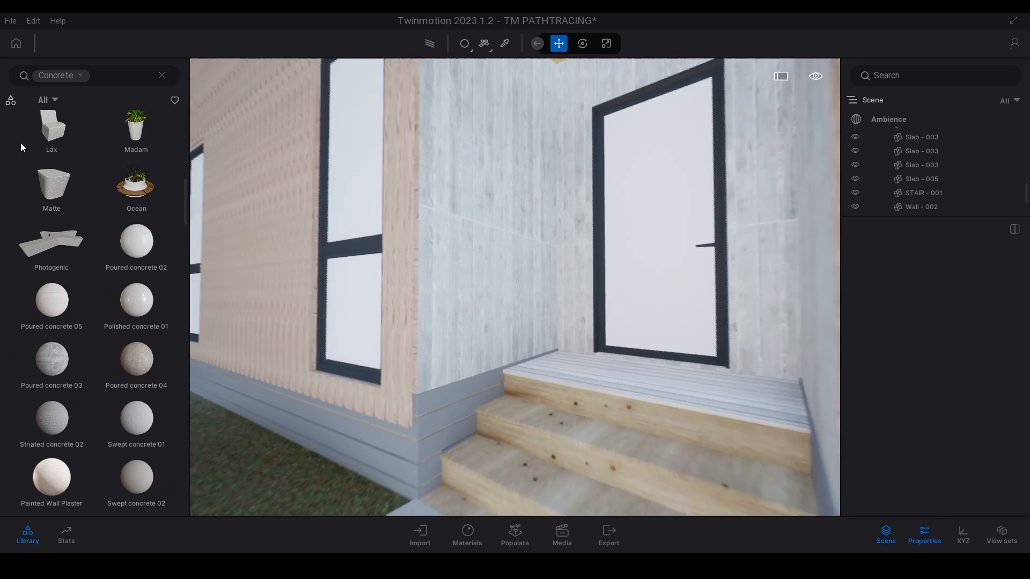
left_click(78, 75)
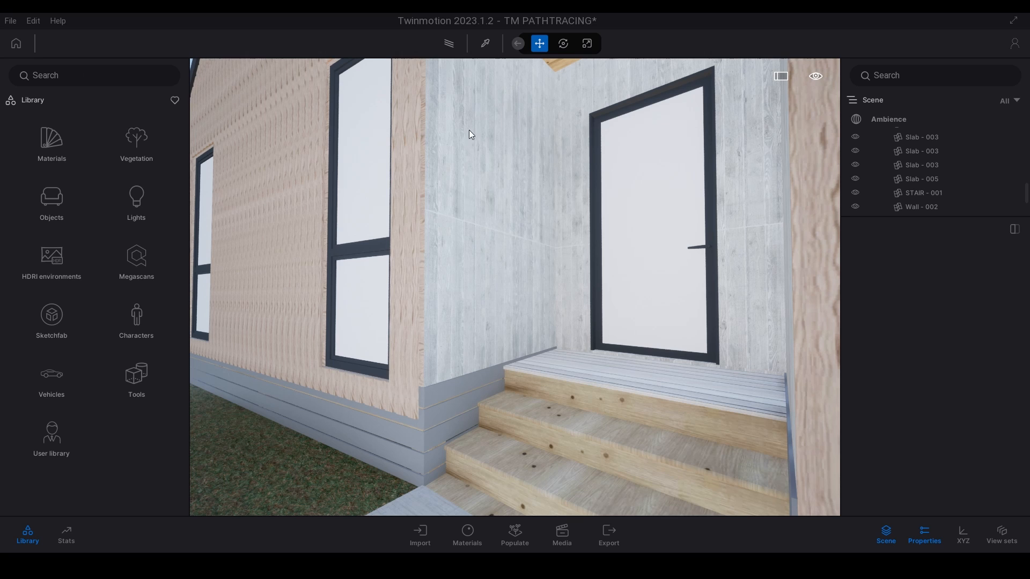
type("concrete")
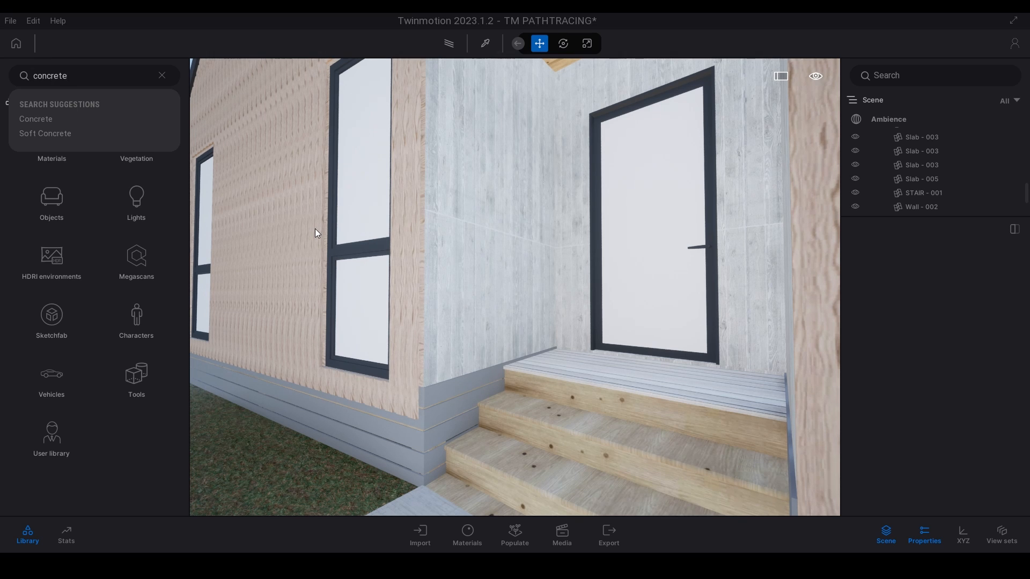
key("Return")
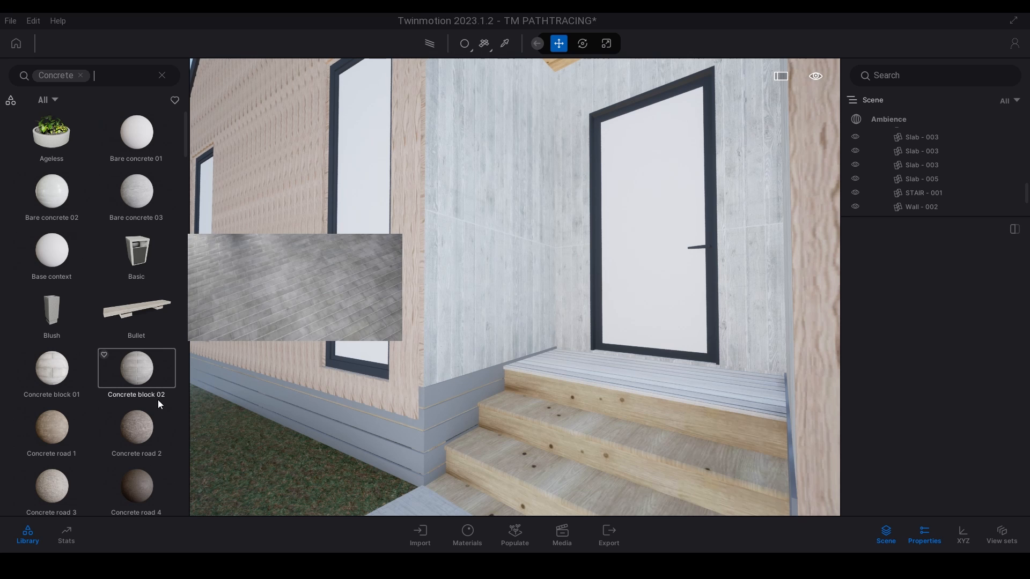
scroll(153, 399, "down", 4)
scroll(146, 403, "down", 7)
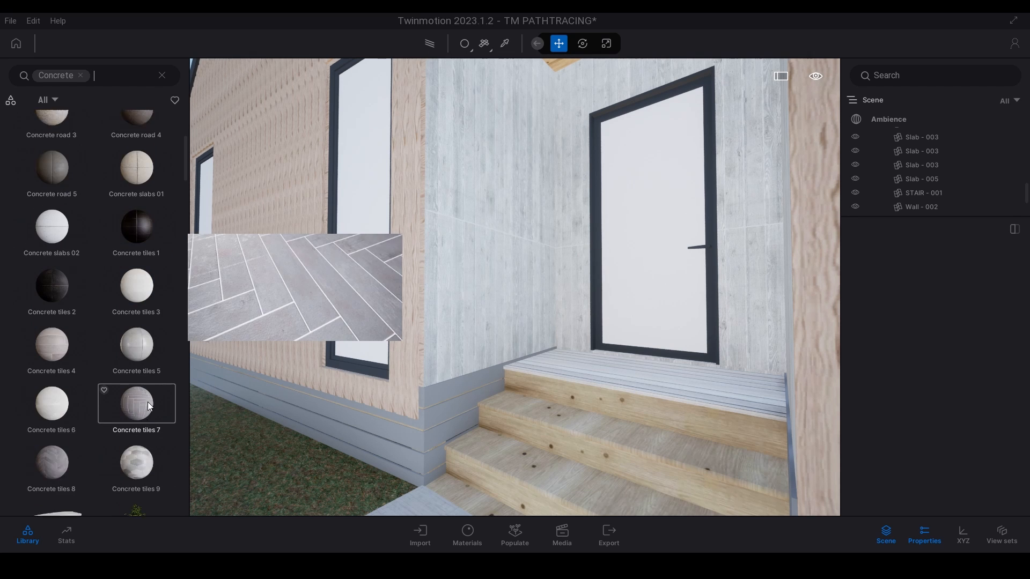
scroll(140, 408, "down", 6)
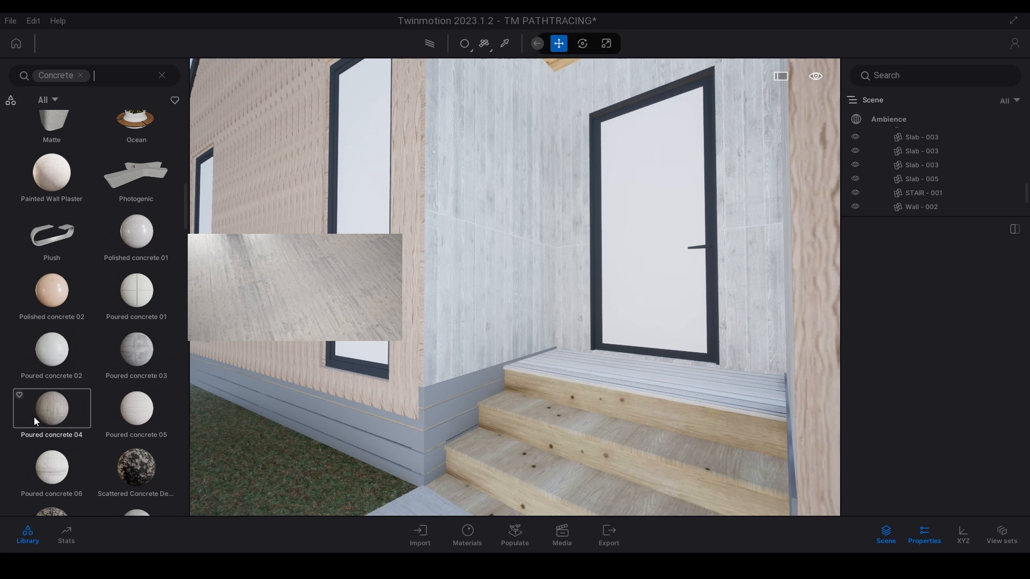
left_click_drag(140, 416, 492, 301)
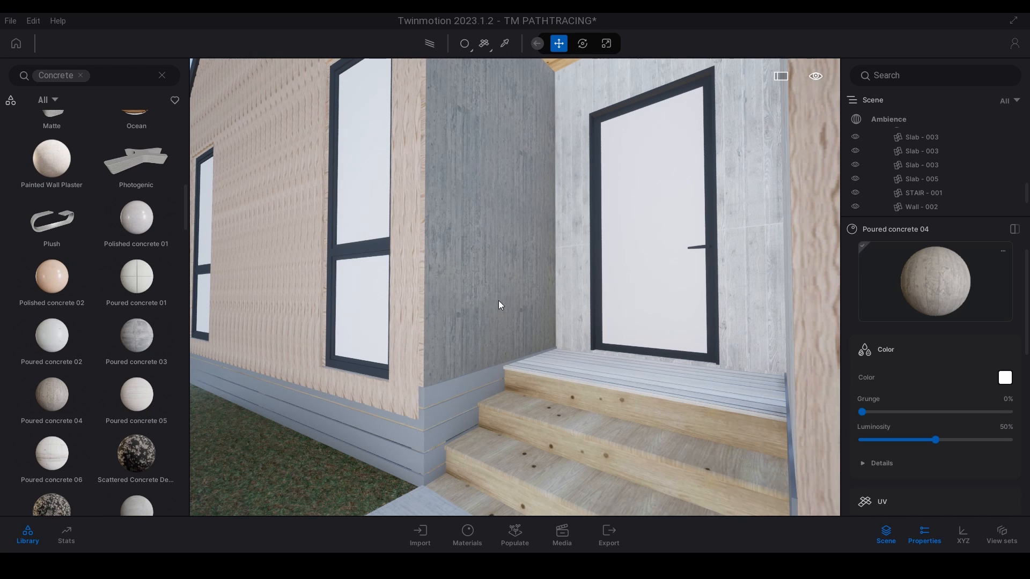
Set the UV scale of the Poured concrete 04 material to 2.50
scroll(889, 394, "down", 3)
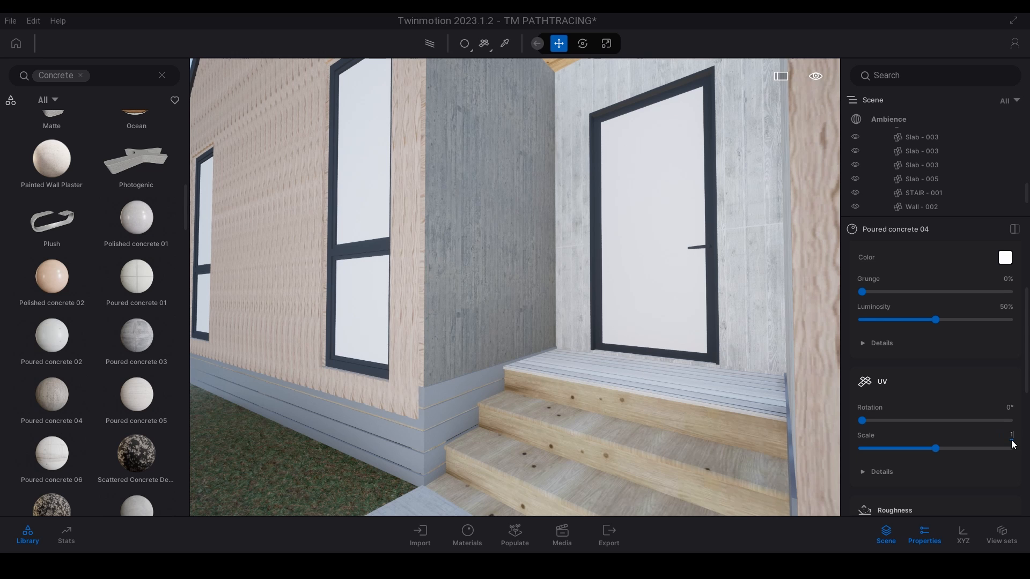
key("Return")
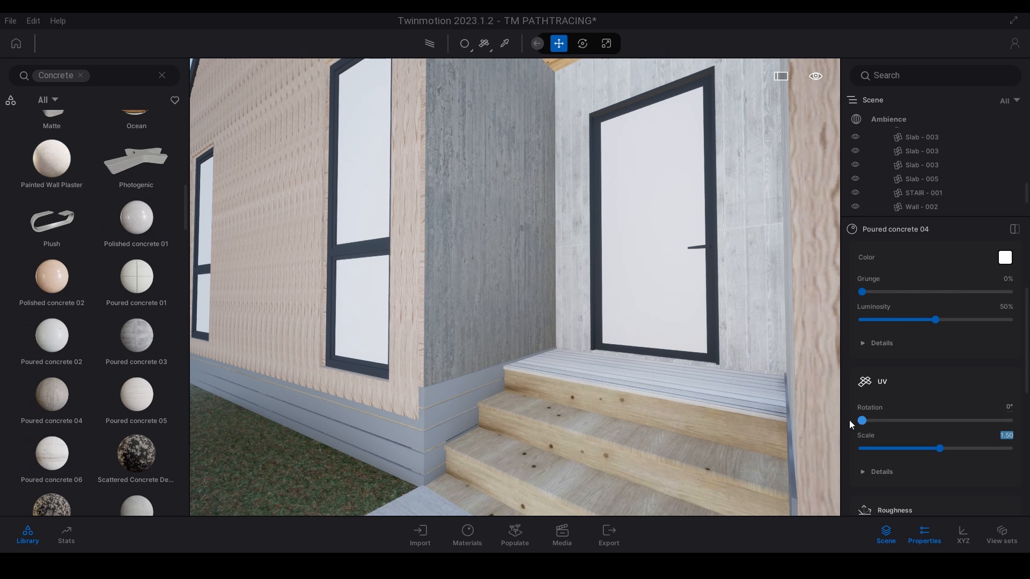
key("Return")
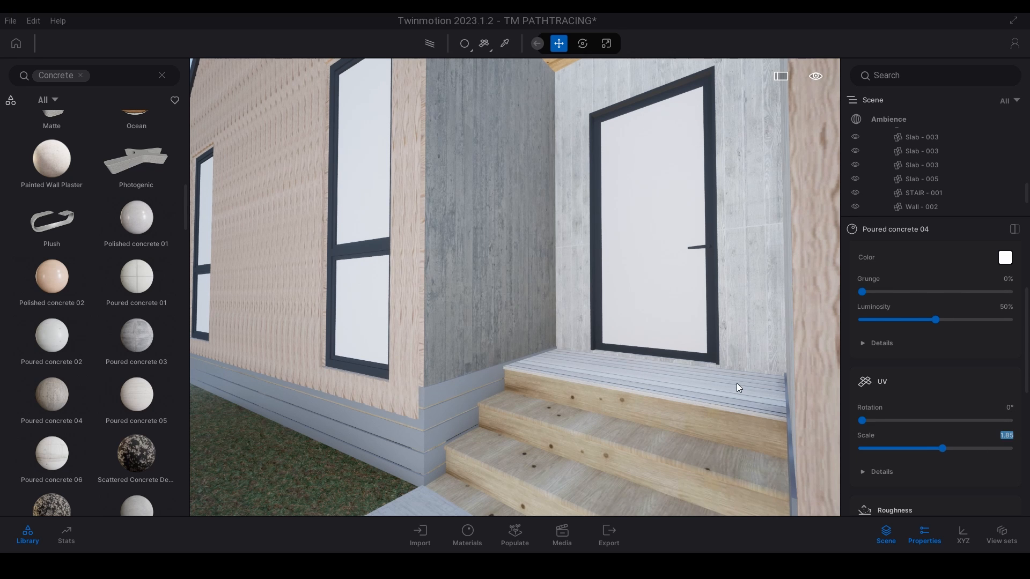
right_click_drag(736, 384, 628, 337)
key("w")
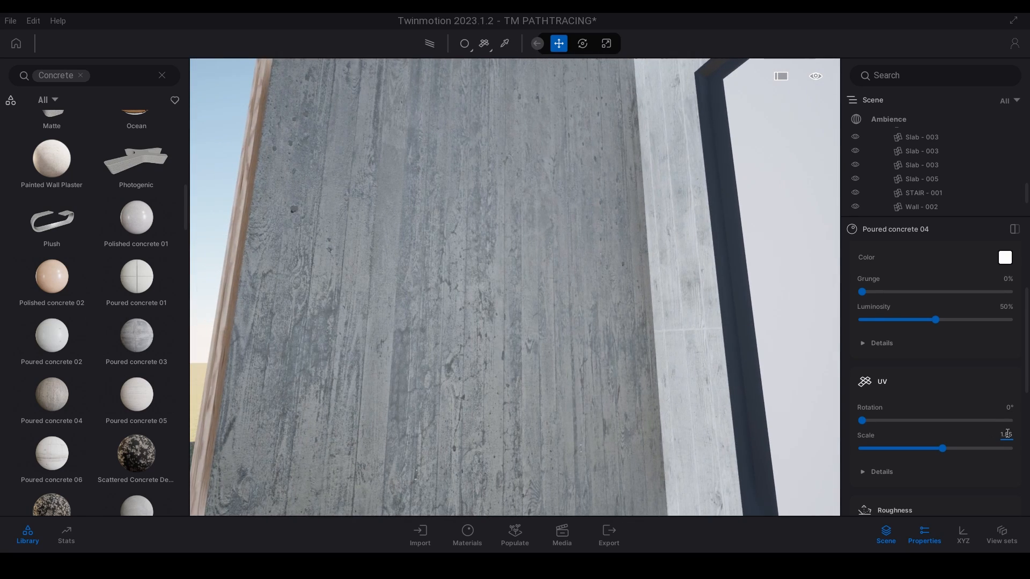
key("Return")
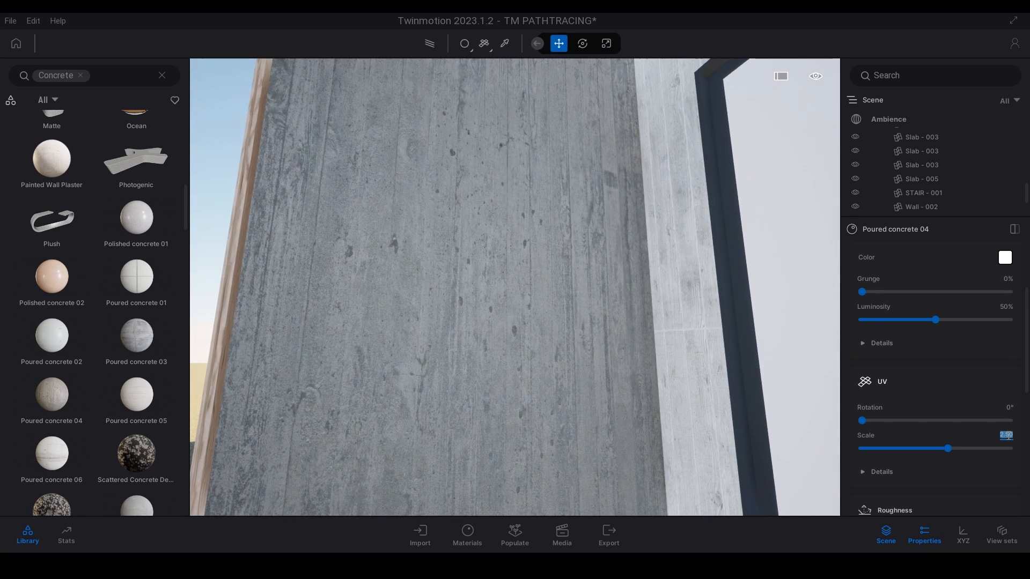
Apply the same Poured concrete 04 material to the remaining walls of the entrance recess and the gable wall above it
mouse_move(509, 399)
right_mouse_down()
mouse_move(590, 365)
mouse_move(513, 403)
right_mouse_up()
scroll(600, 348, "down", 2)
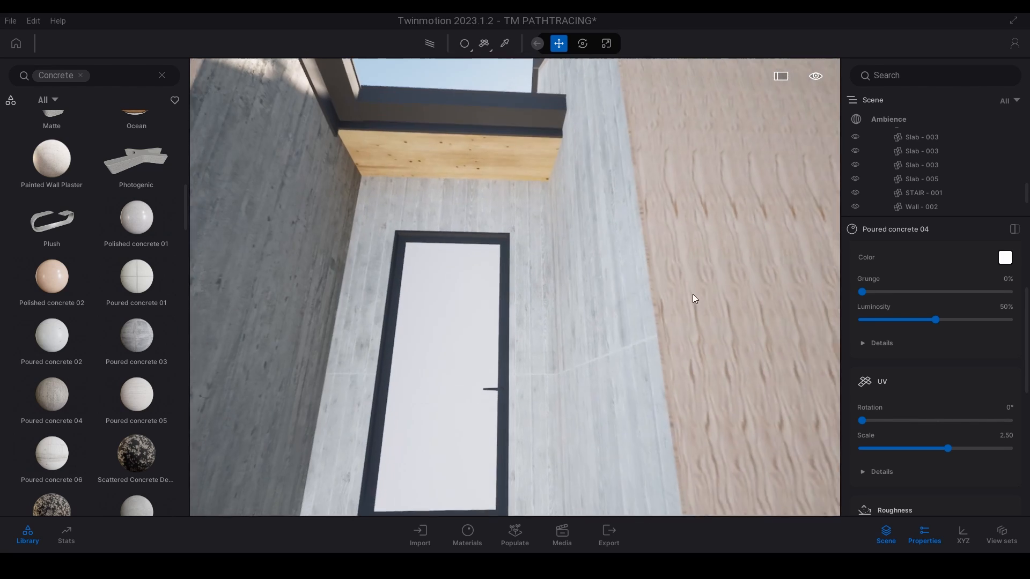
scroll(874, 333, "up", 3)
left_click_drag(921, 288, 532, 198)
middle_click_drag(532, 198, 697, 236, "shift")
left_click_drag(883, 282, 625, 230)
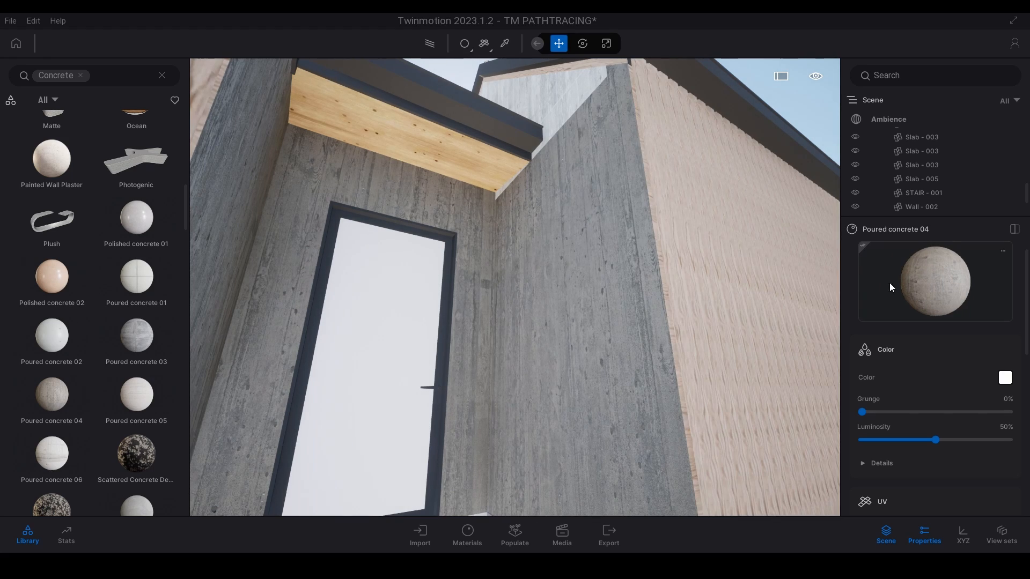
left_click_drag(889, 282, 552, 122)
middle_click_drag(551, 123, 617, 231, "shift")
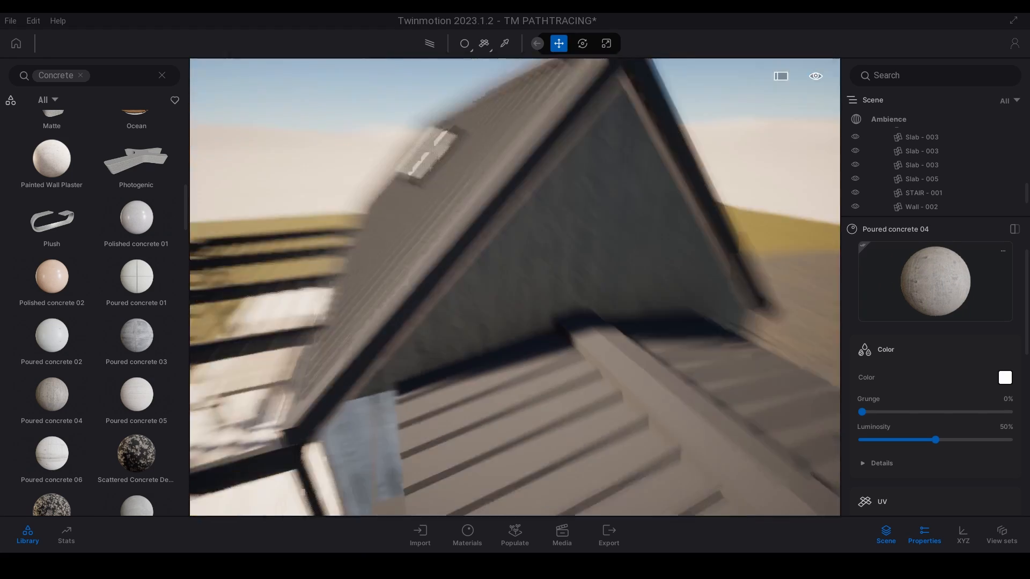
Apply the scaled Poured concrete 04 to both faces of the grey wall corner beside the terrace, using Apply to object mode
mouse_move(552, 123)
right_mouse_down()
mouse_move(547, 268)
mouse_move(543, 108)
right_mouse_up()
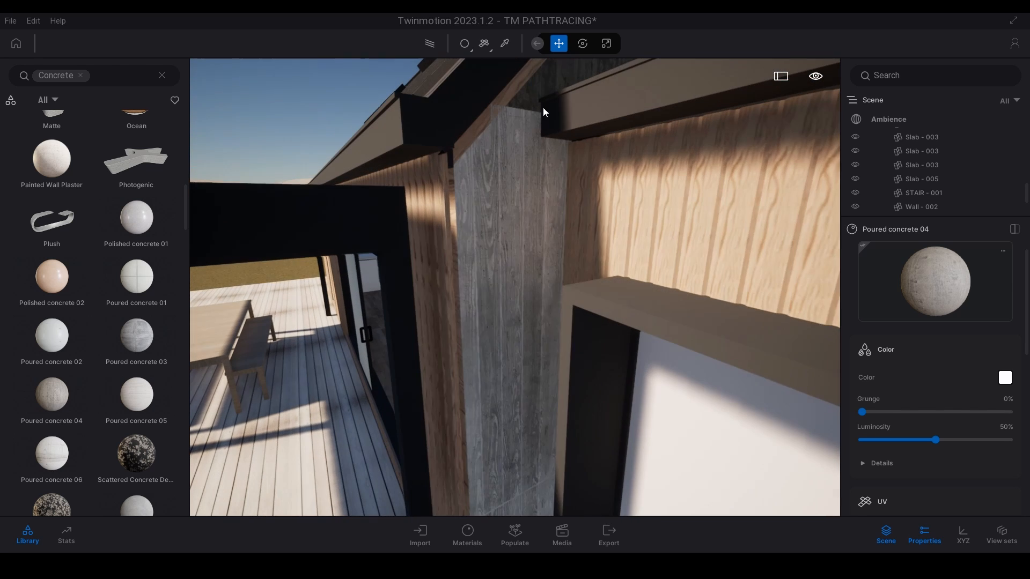
left_click(463, 49)
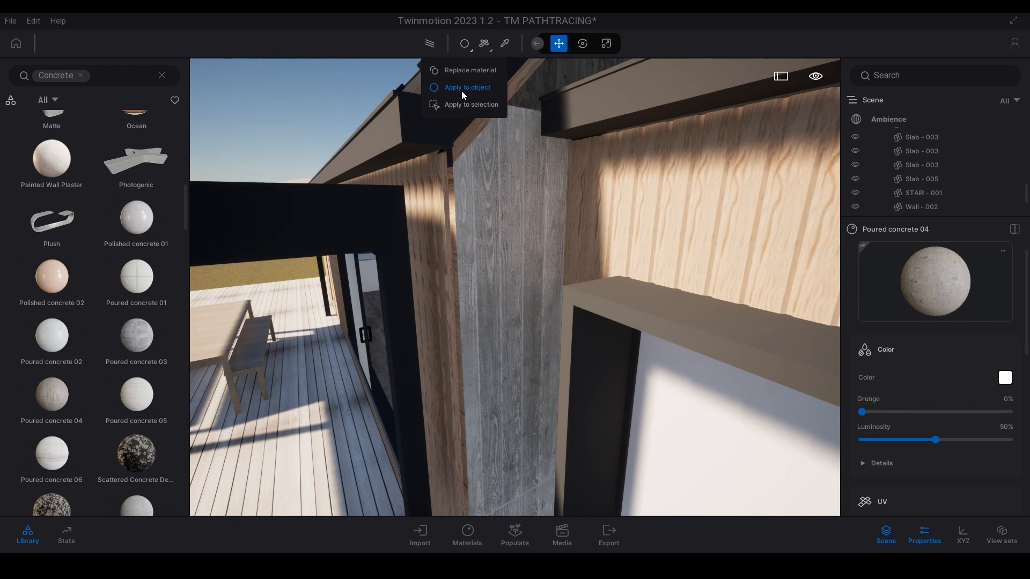
left_click(463, 43)
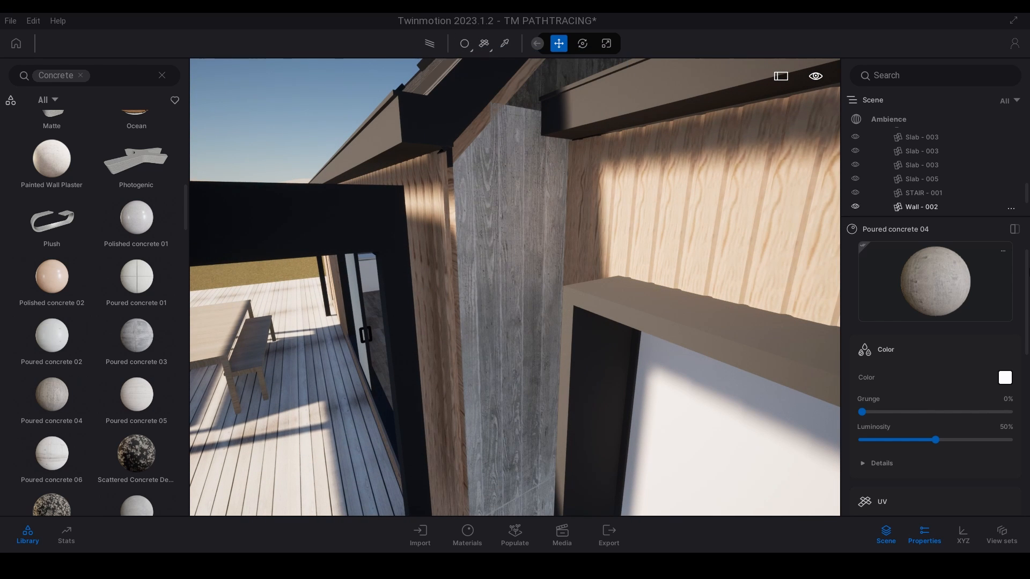
left_click_drag(933, 287, 498, 211)
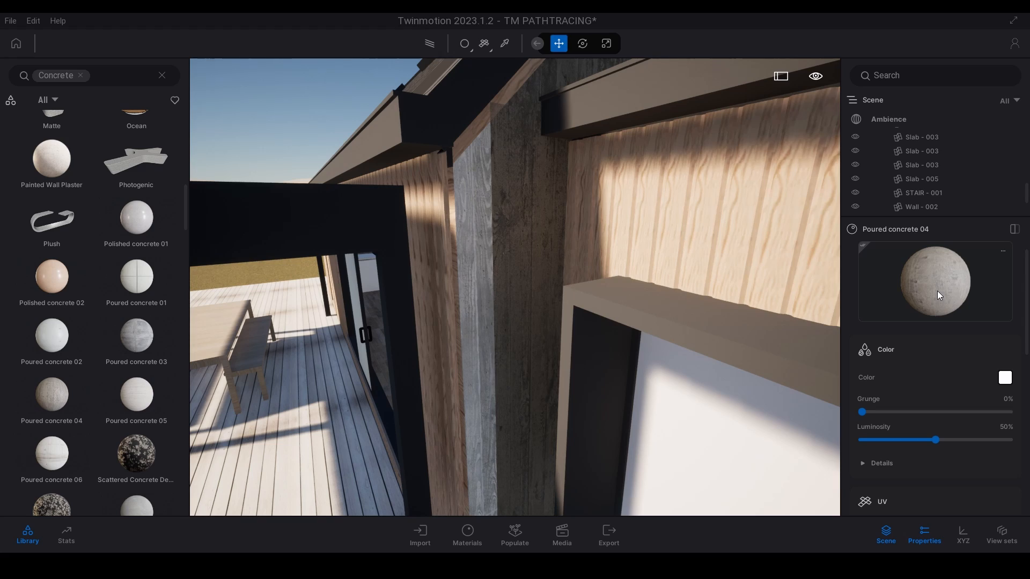
left_click_drag(938, 295, 484, 236)
Clear the concrete search and use Replace material mode to swap the white glazing of the terrace sliding doors for Clear glass
key("e")
right_click_drag(484, 236, 606, 284)
key("q")
key("w")
key("s")
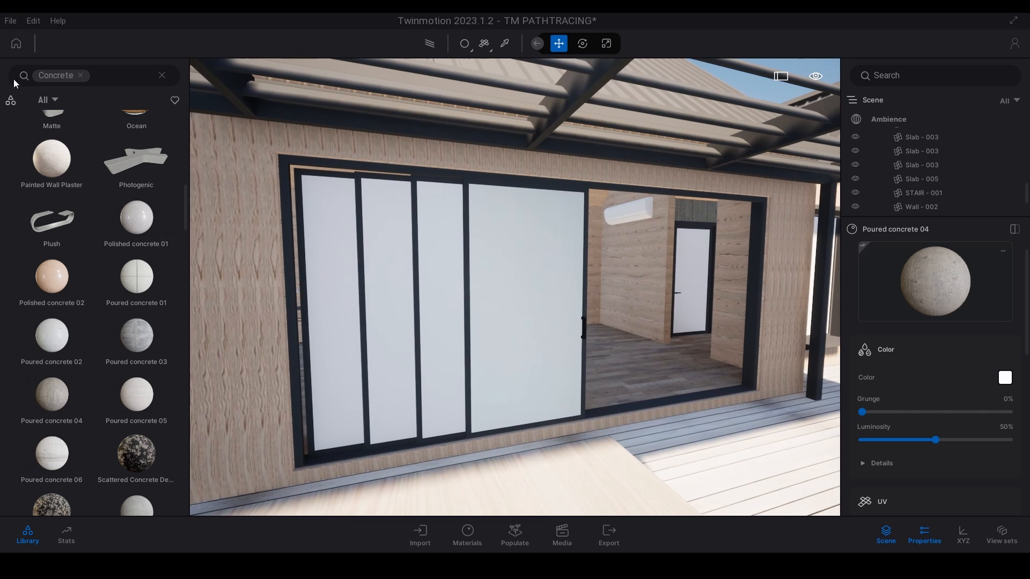
left_click(80, 75)
left_click(45, 146)
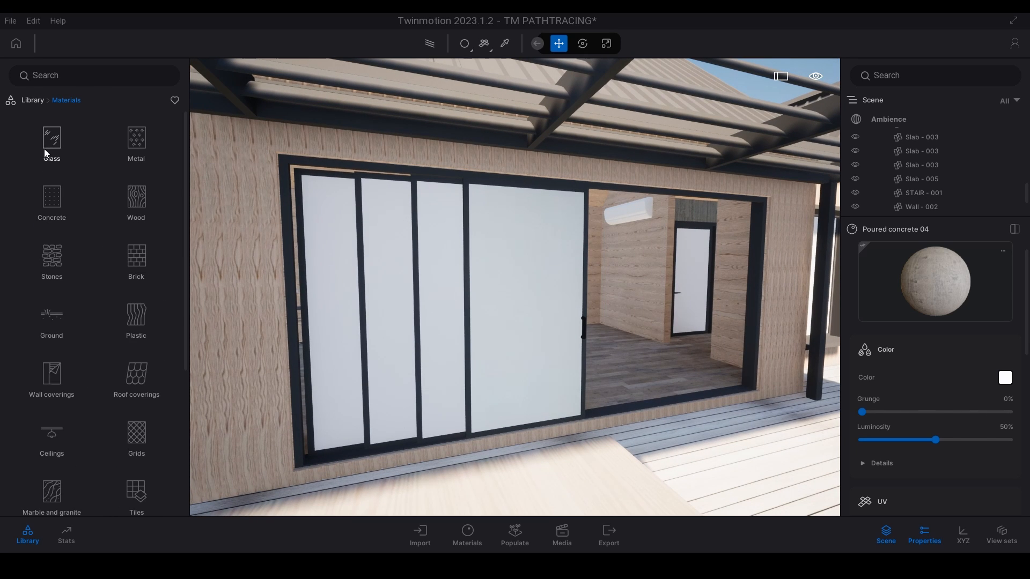
left_click(45, 148)
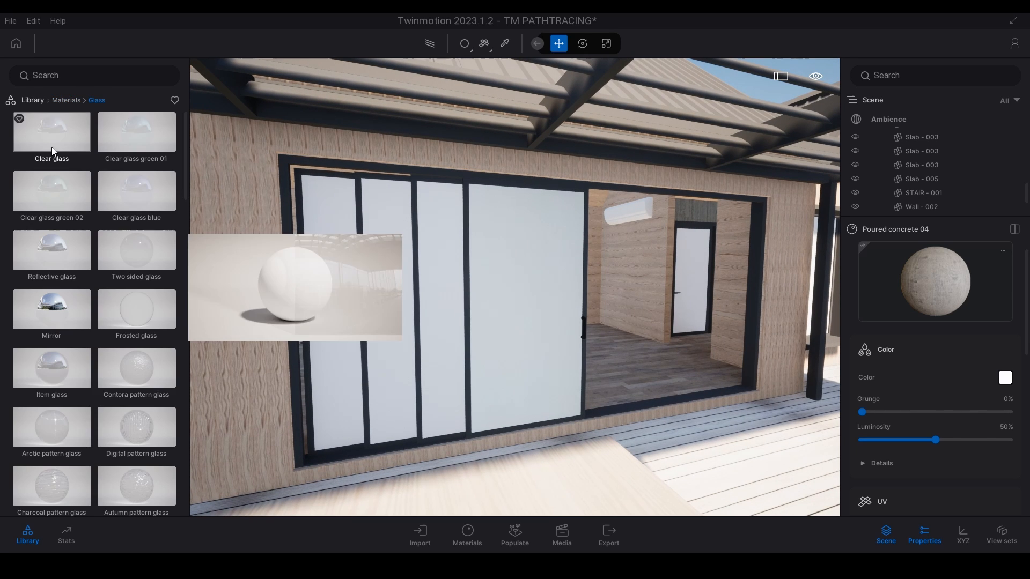
left_click(464, 47)
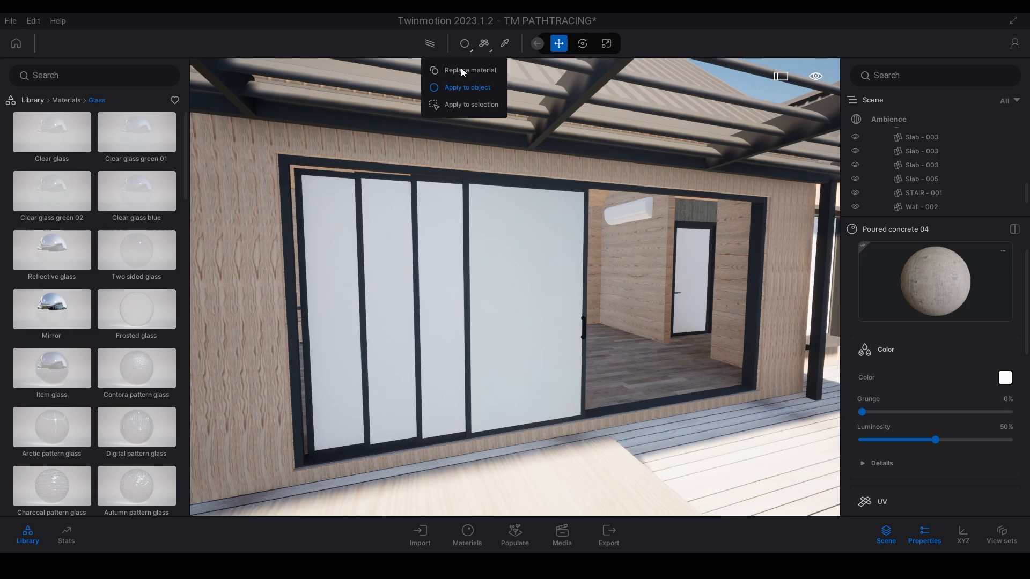
left_click(461, 70)
left_click_drag(60, 133, 539, 254)
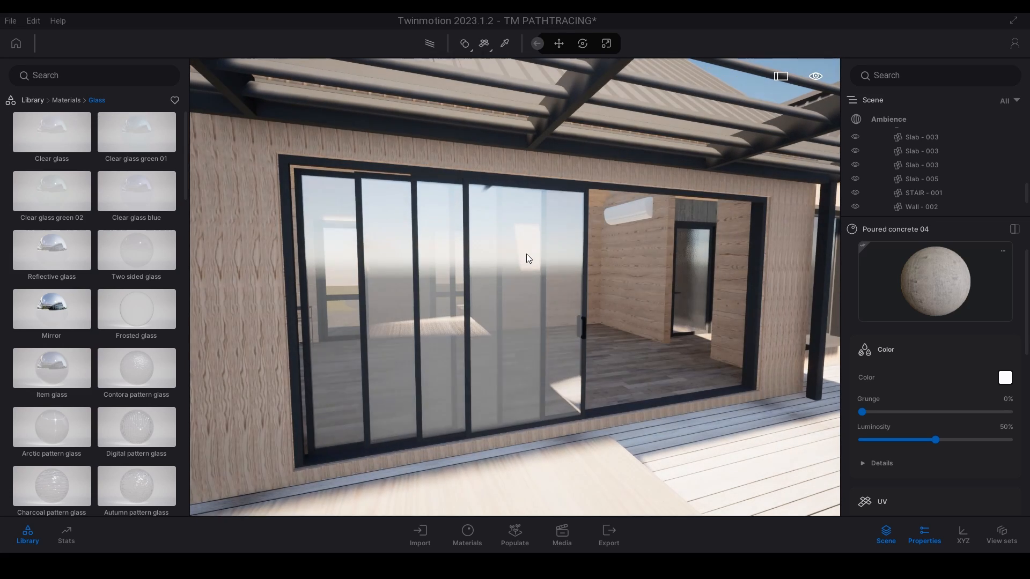
left_click(526, 254)
Go inside through the sliding doors and render the interior with the path tracer at Medium quality
key("w")
right_click_drag(525, 253, 655, 220)
key("w")
key("w")
right_click_drag(456, 279, 503, 252)
key("s")
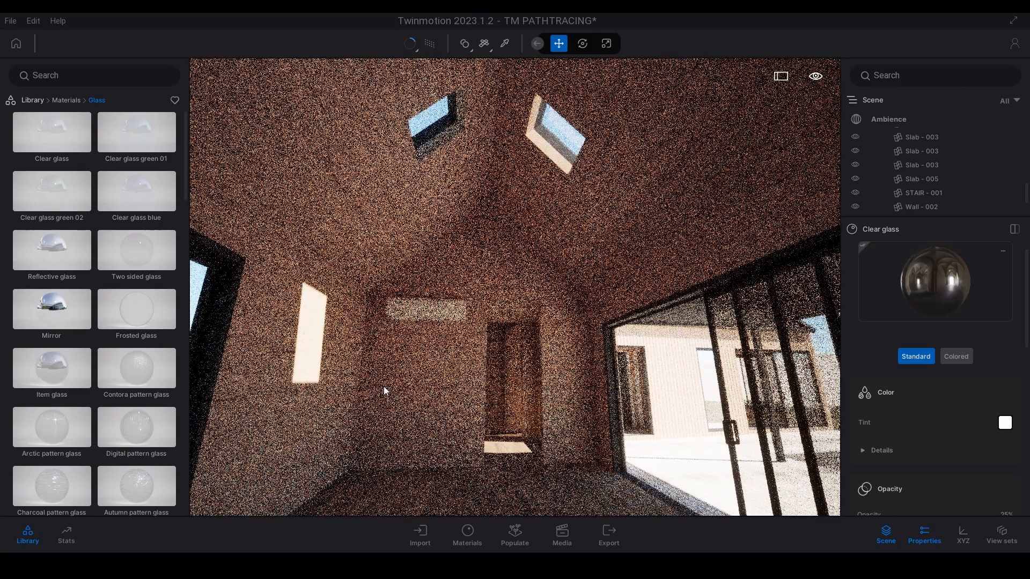
left_click(411, 47)
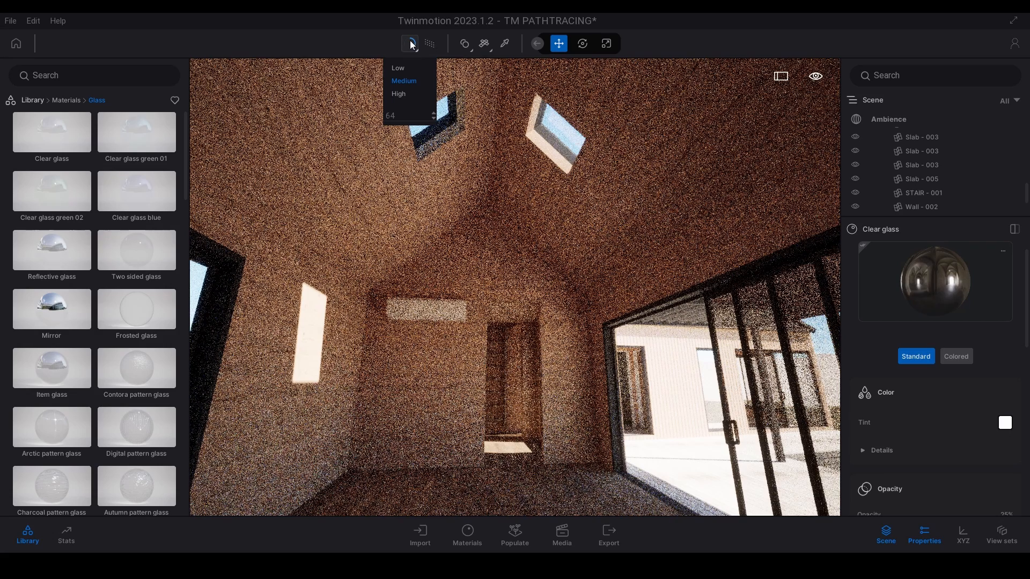
left_click(412, 45)
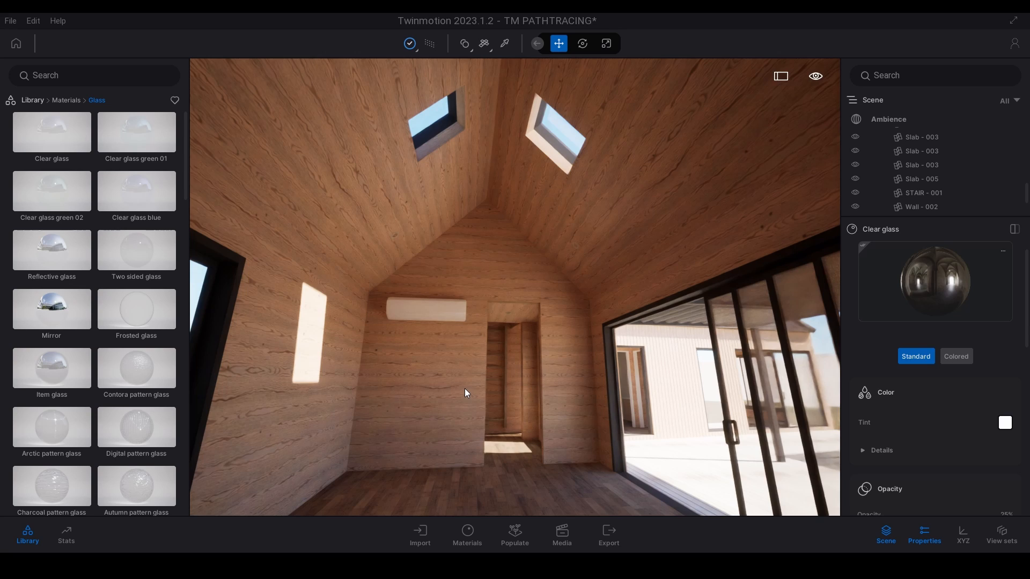
Apply the bare-metal Brushed Steel surface from the Megascans library to the ribbed roof
key("s")
right_click_drag(467, 375, 1, 179)
key("e")
key("w")
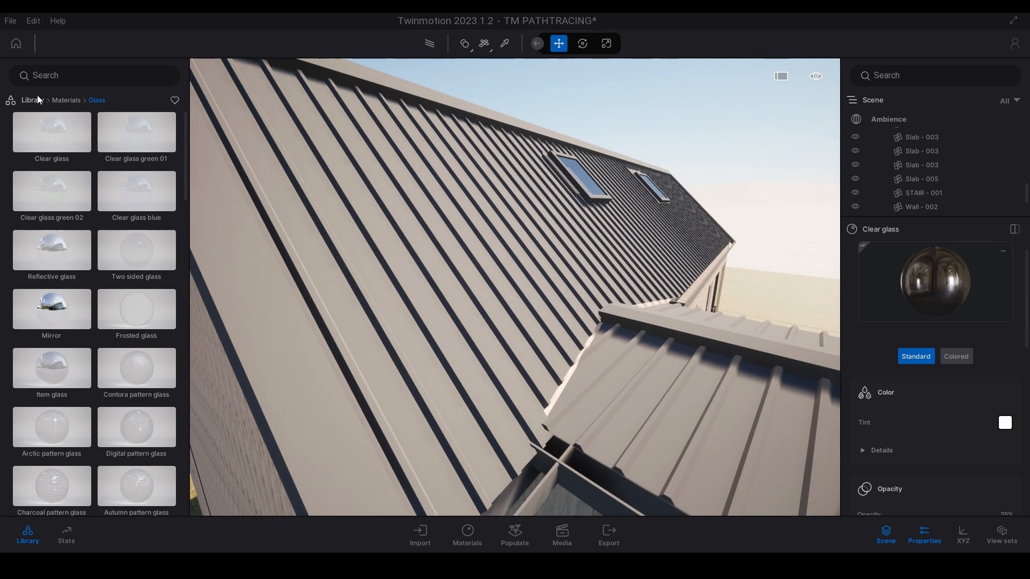
left_click(40, 99)
left_click(140, 260)
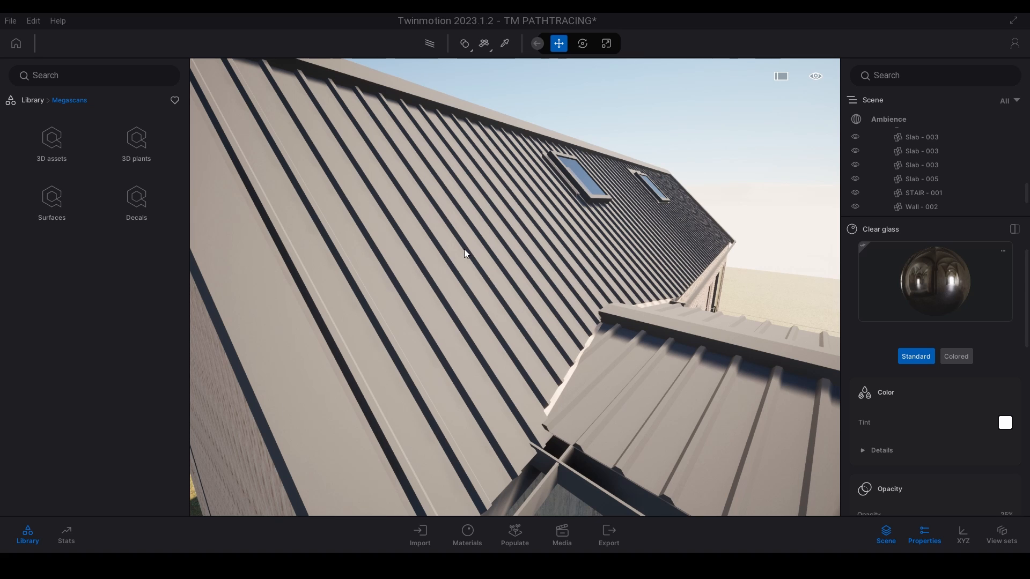
left_click(64, 201)
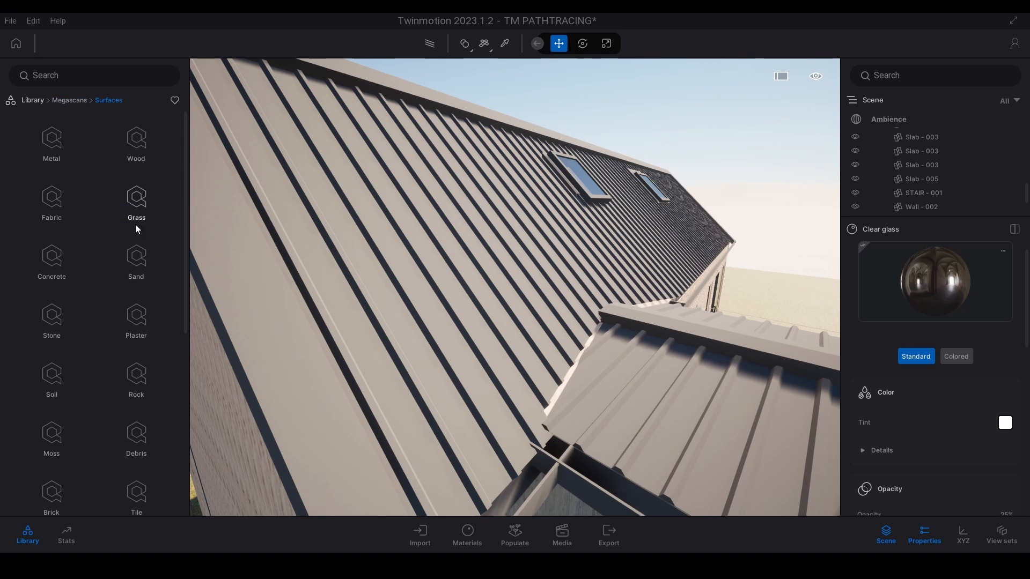
left_click(57, 153)
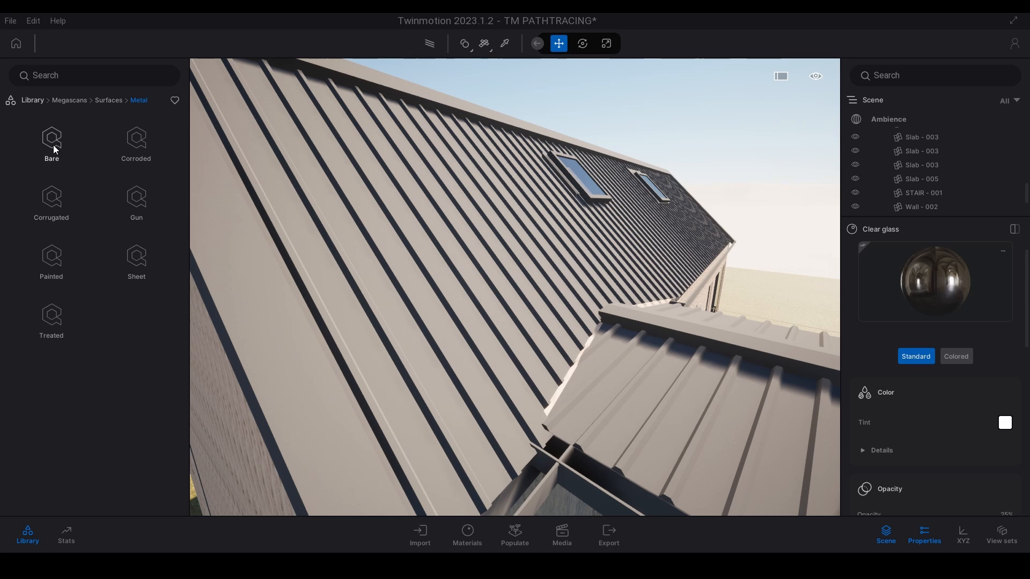
left_click(54, 144)
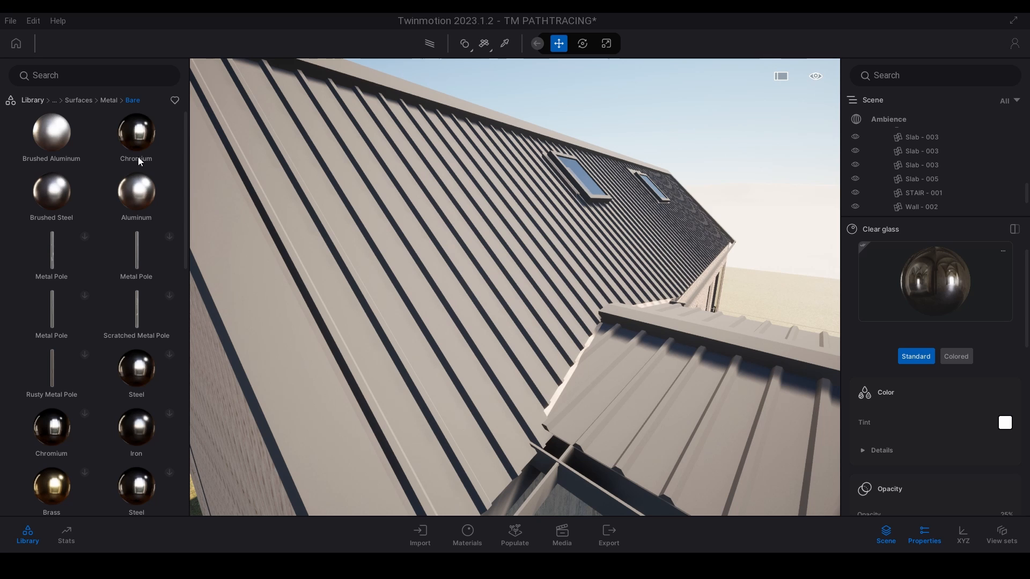
left_click_drag(51, 191, 379, 230)
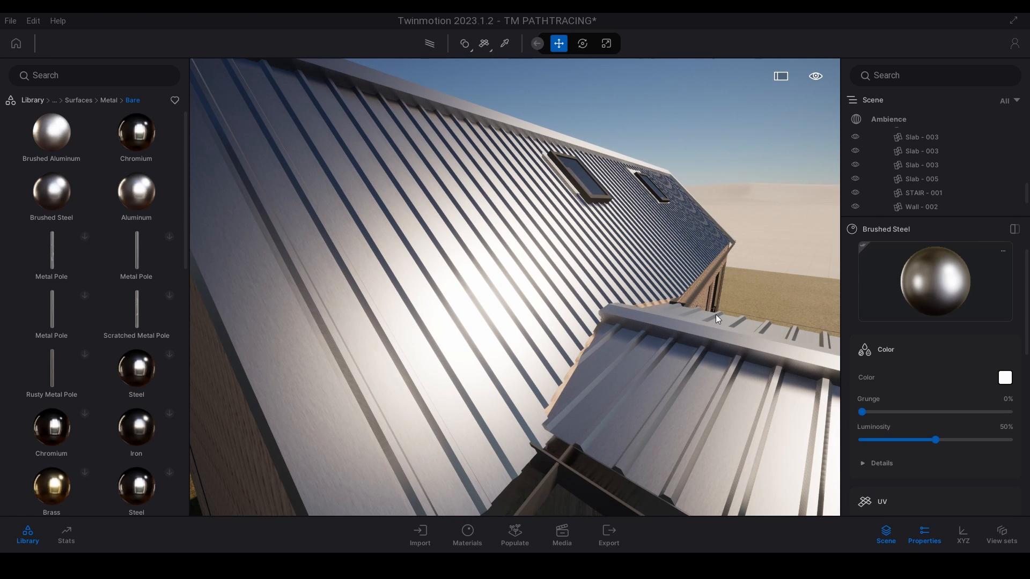
Darken the Brushed Steel roof colour to grey 5C5C5C (RGB 92, 92, 92)
left_click(1005, 378)
left_click_drag(503, 204, 518, 289)
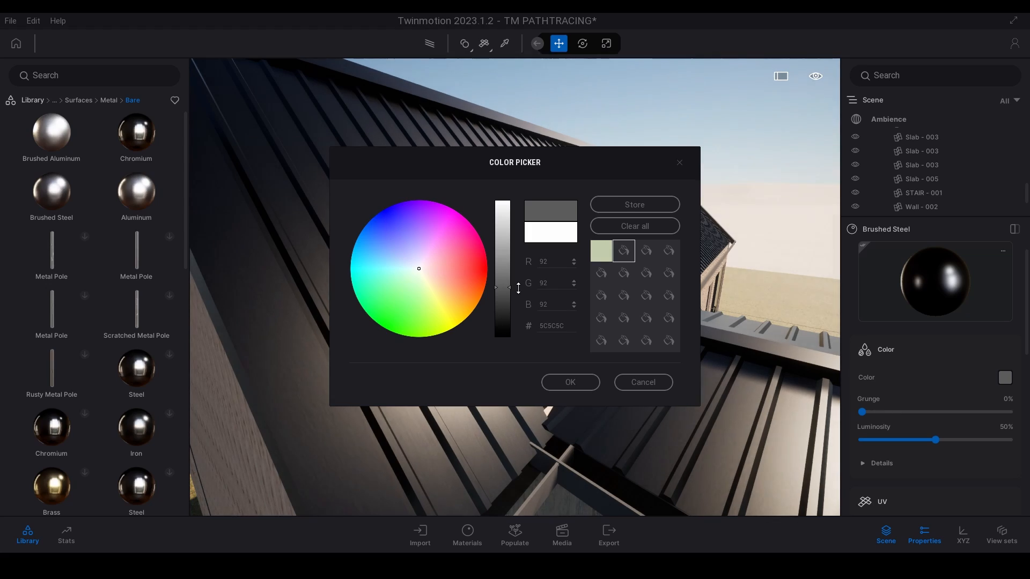
left_click(585, 382)
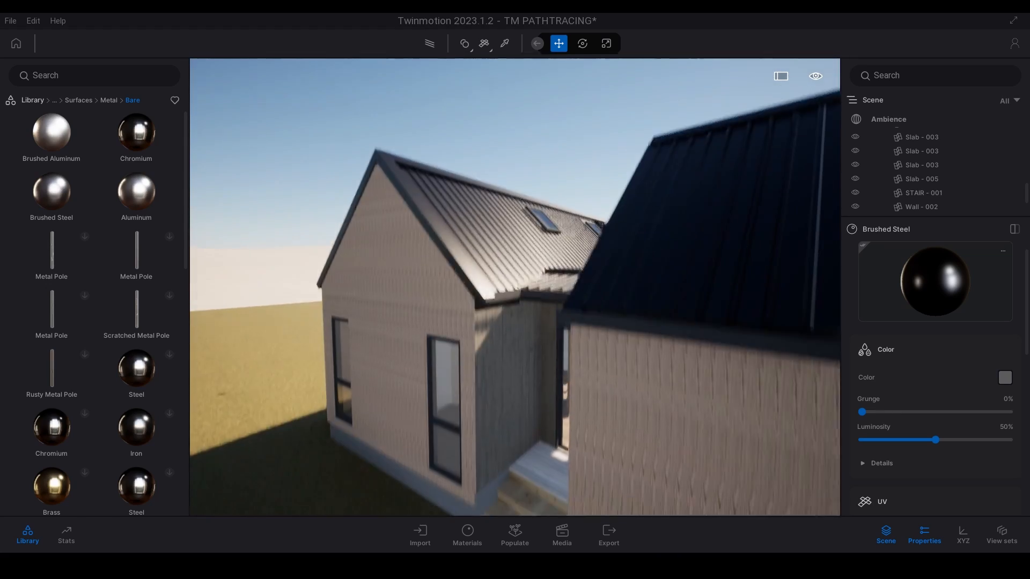
Look over the roofs from around the house and set the Brushed Steel colour to a lighter mid grey, around RGB 121
key("a")
key("w")
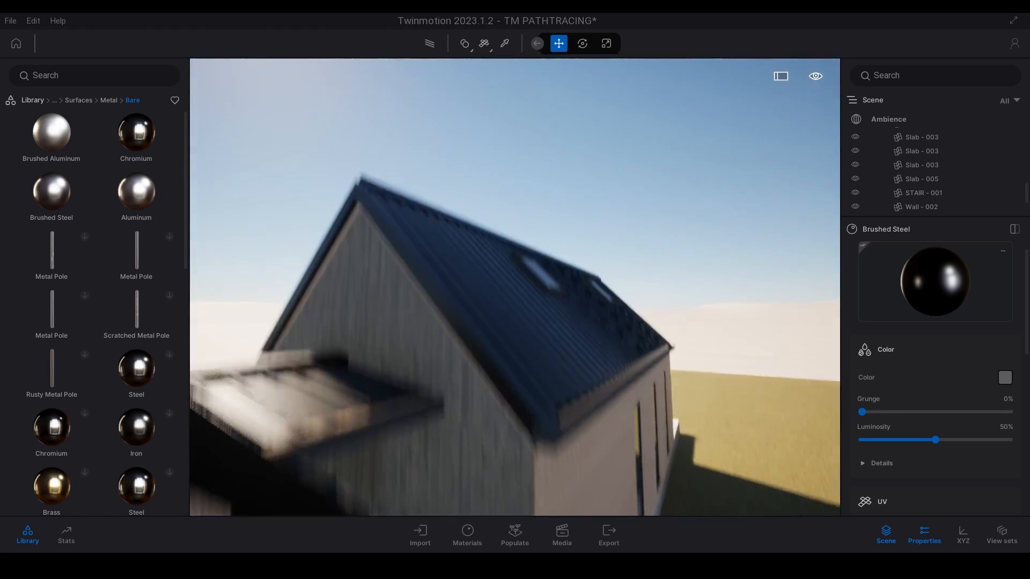
key("w")
key("d")
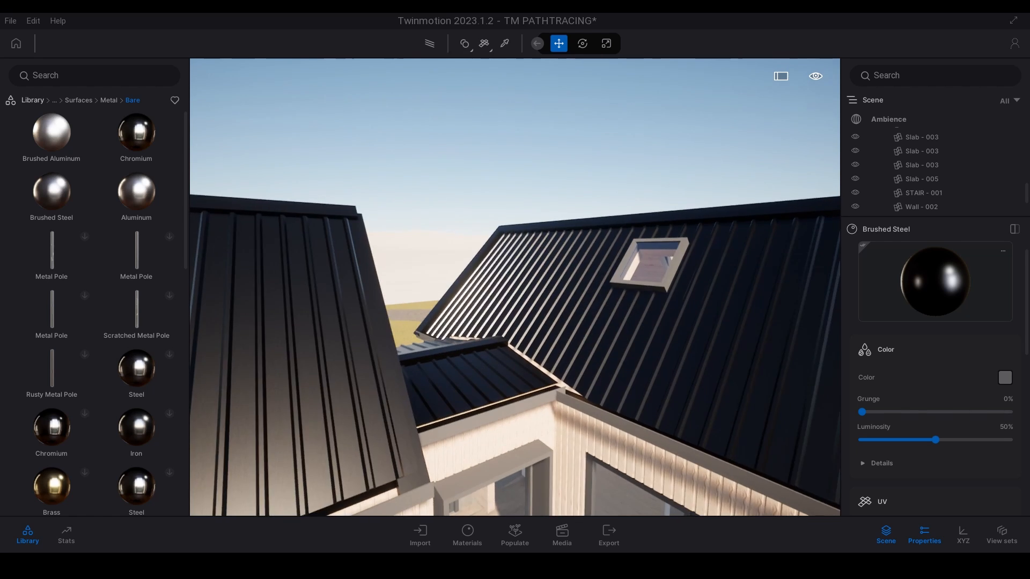
key("s")
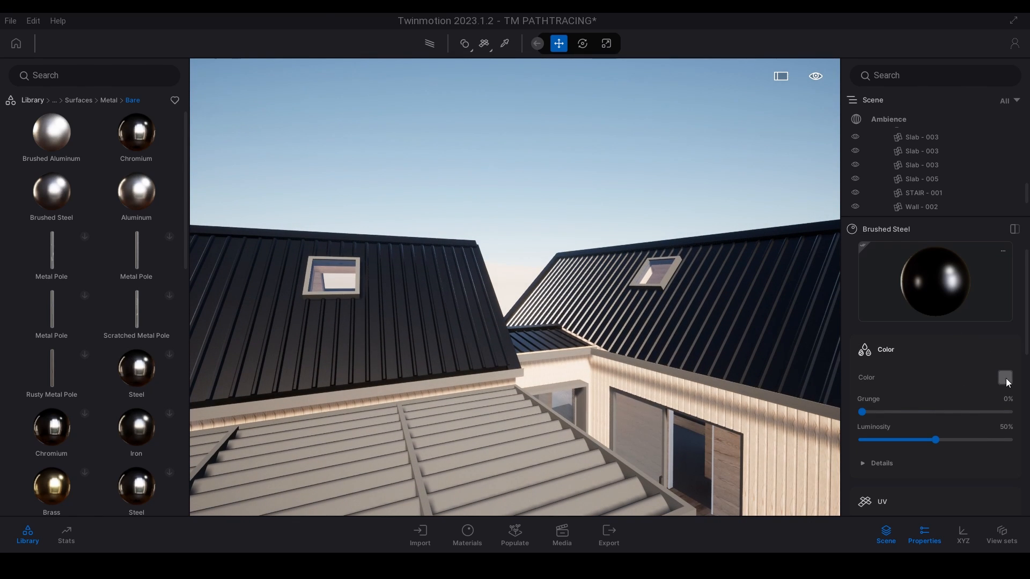
left_click(1005, 379)
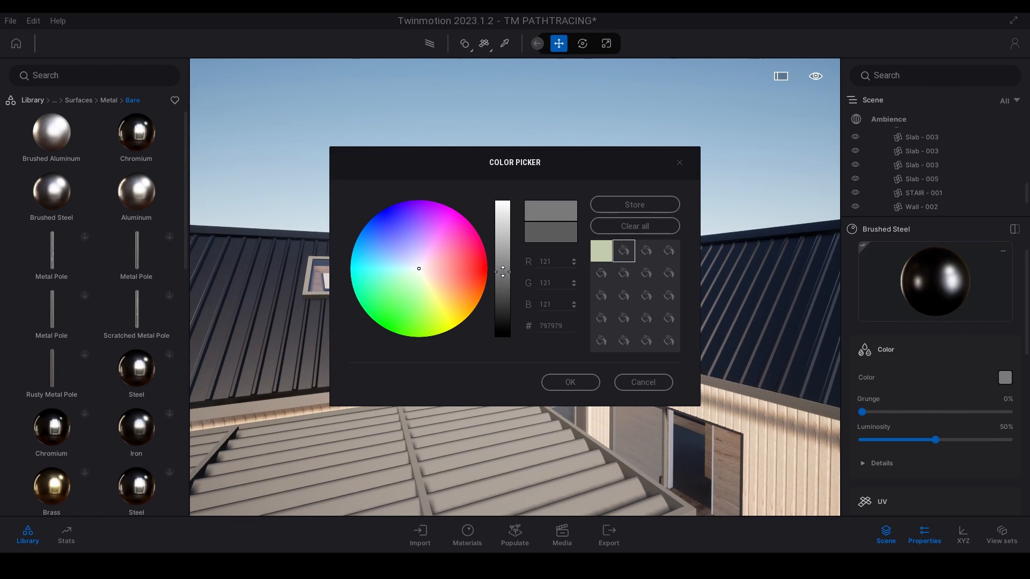
left_click_drag(498, 290, 507, 277)
left_click(561, 381)
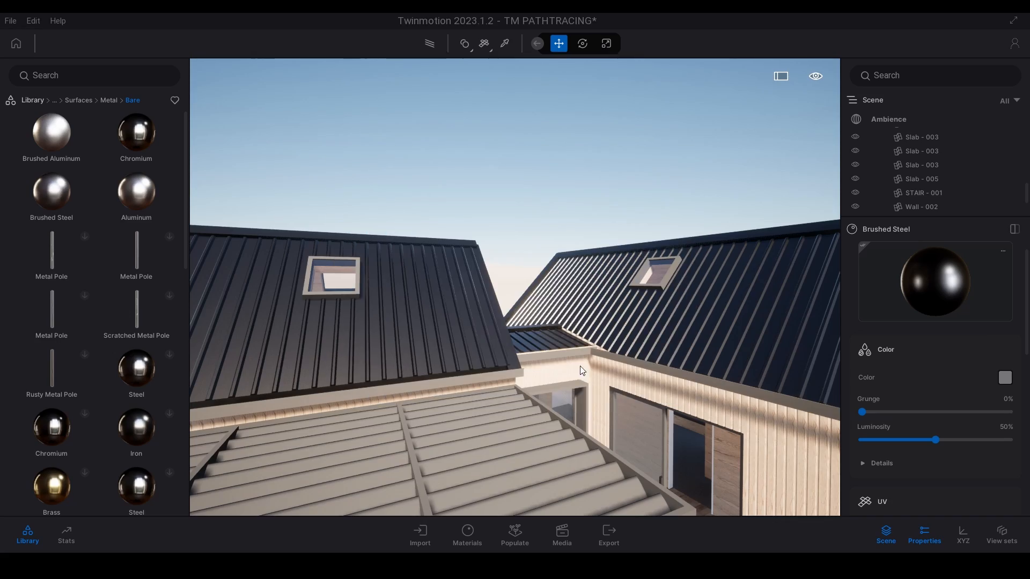
Apply the same grey Brushed Steel material to the light gutter along the roof edge above the terrace doors
key("w")
key("s")
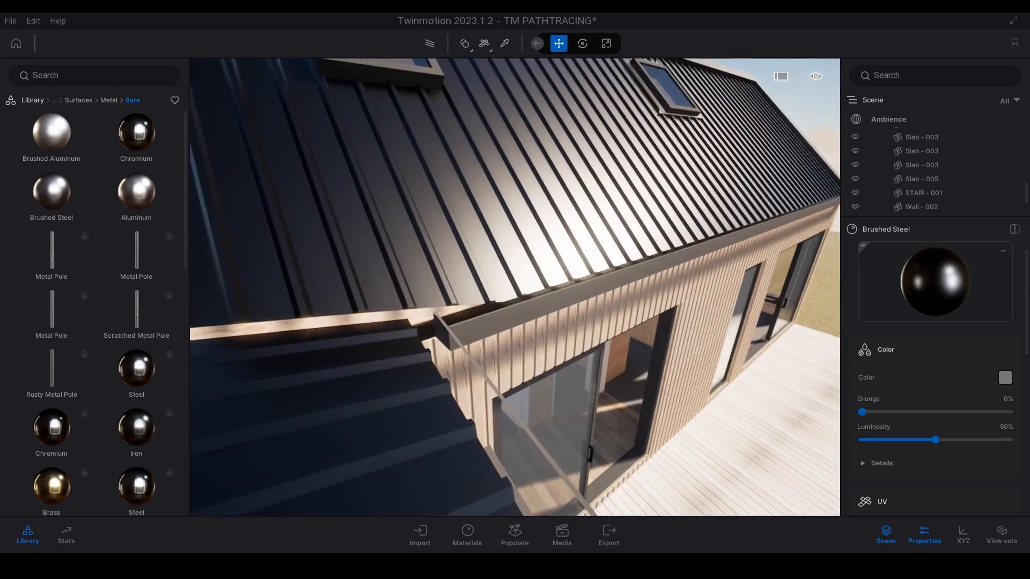
key("w")
key("s")
key("w")
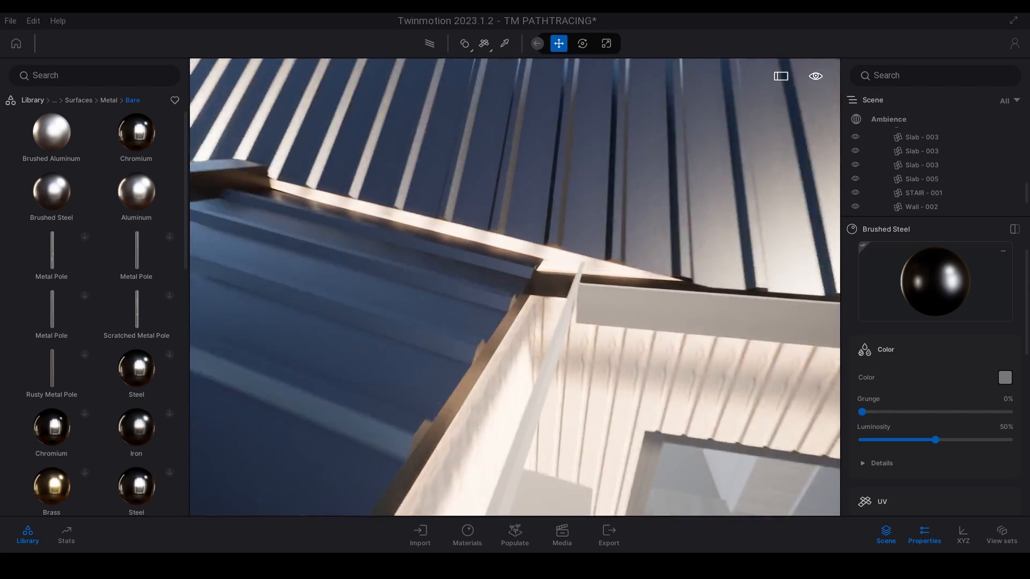
left_click_drag(951, 276, 611, 304)
Turn on the 2 sided option for the Brushed Steel material used on the gutters
middle_click_drag(611, 304, 692, 304, "shift")
right_click_drag(611, 303, 778, 338)
right_click_drag(470, 226, 546, 226)
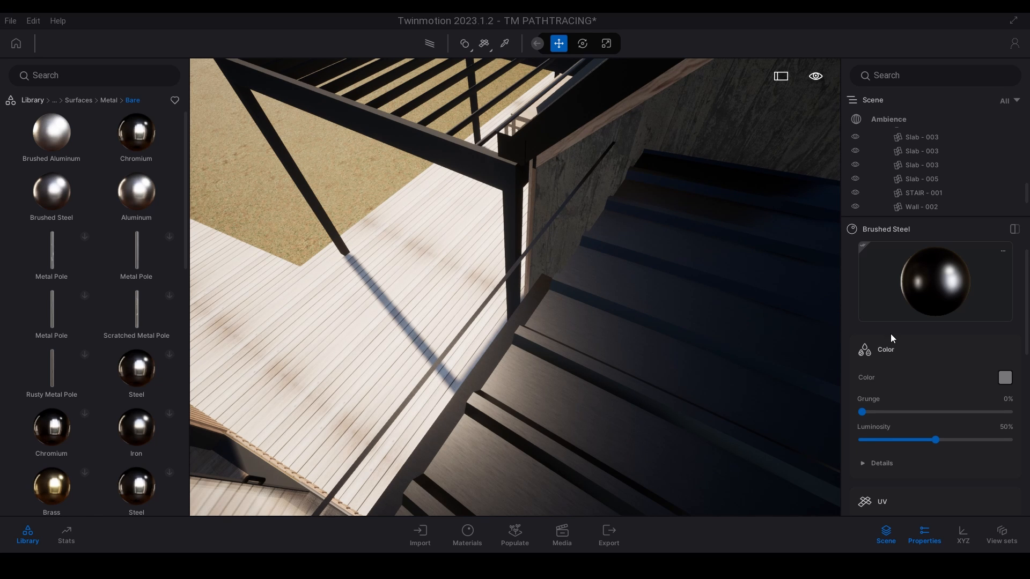
scroll(909, 312, "down", 5)
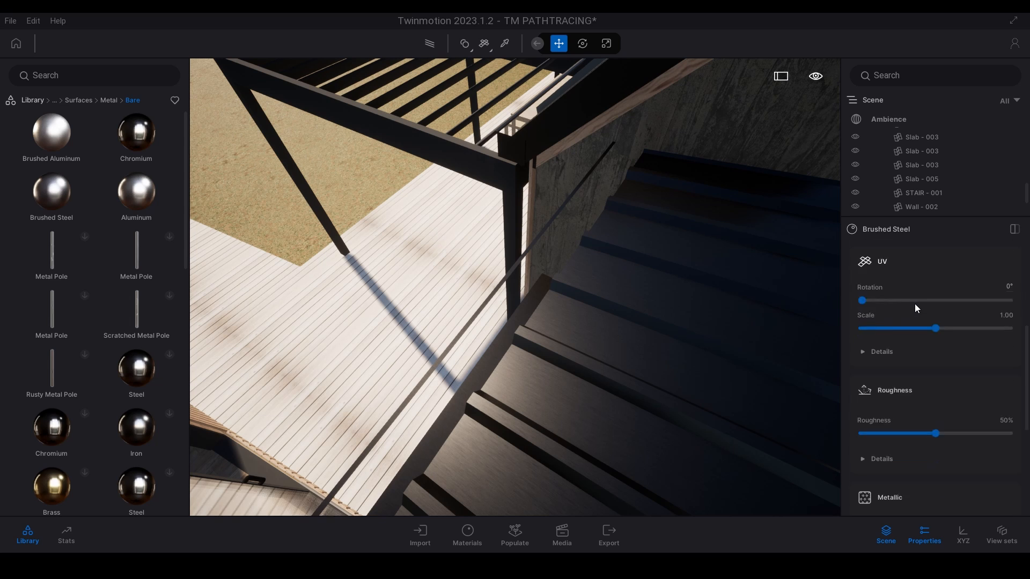
scroll(923, 309, "down", 2)
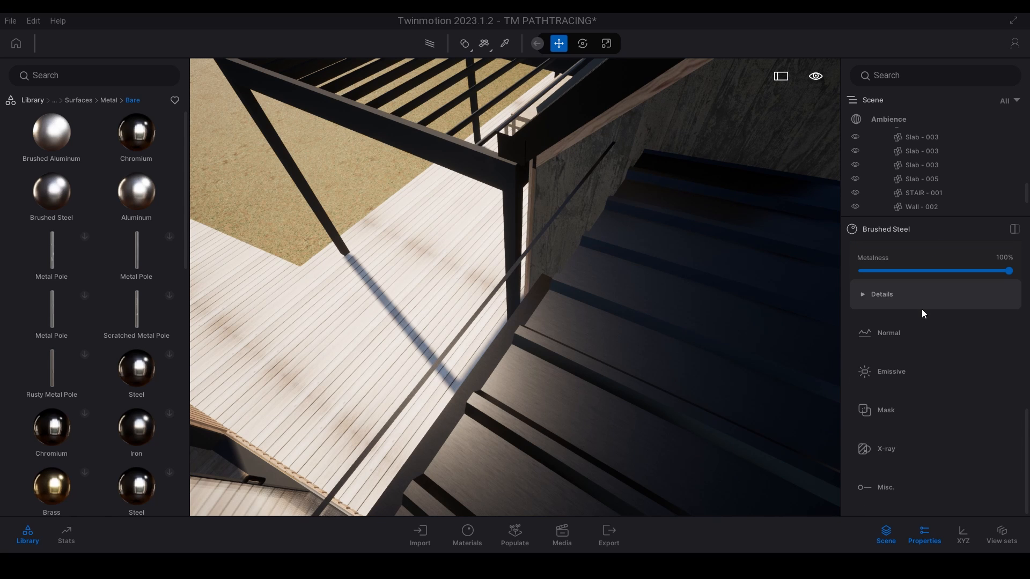
left_click(877, 487)
scroll(877, 489, "down", 2)
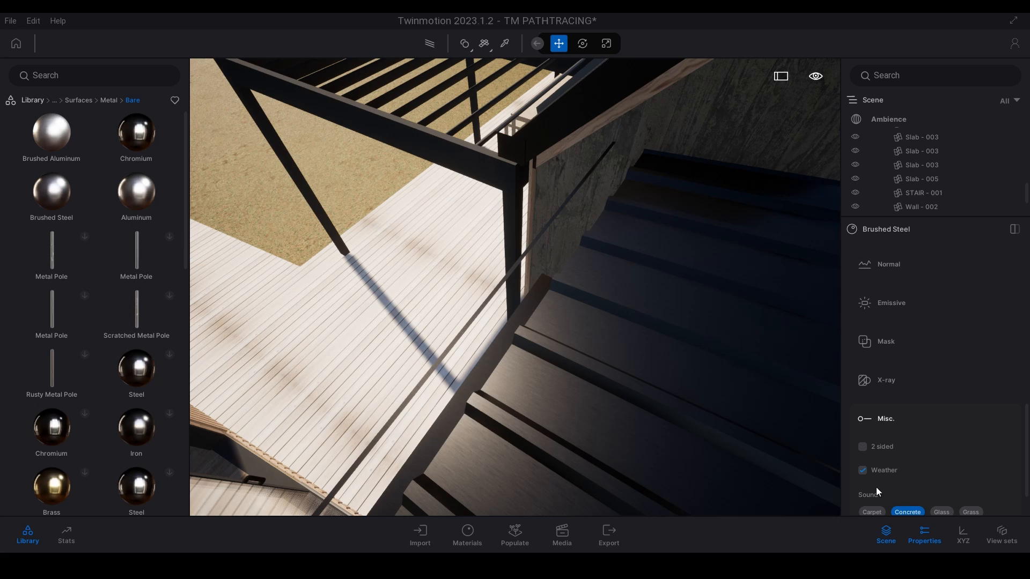
left_click(862, 447)
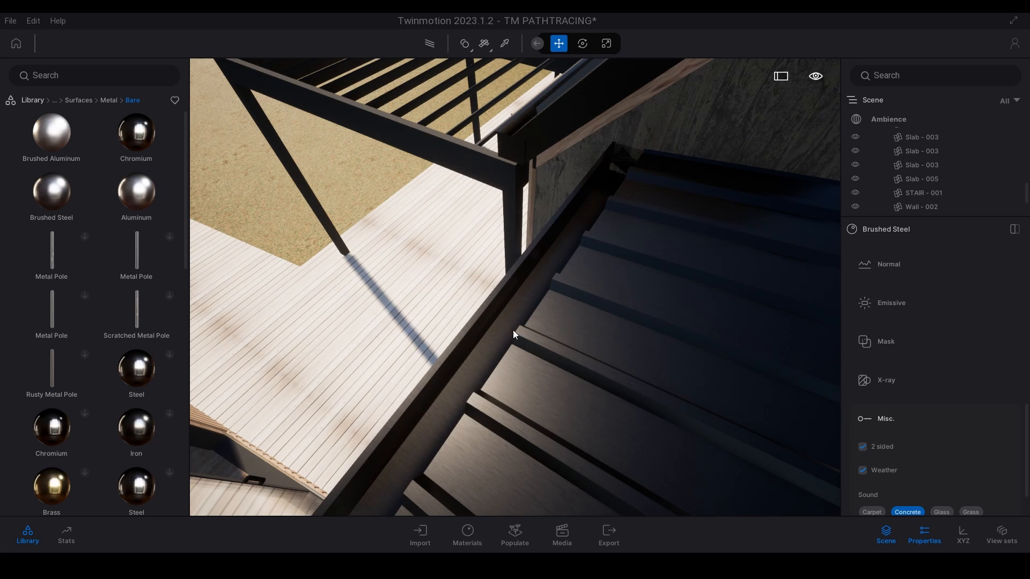
Inspect the gutters and roof edges, and go down to the wood-clad terrace wall beside the black box window
right_click_drag(475, 324, 452, 279)
middle_click_drag(519, 258, 523, 445)
mouse_move(523, 446)
right_mouse_down()
mouse_move(419, 472)
mouse_move(461, 467)
mouse_move(440, 446)
mouse_move(408, 461)
mouse_move(483, 418)
mouse_move(515, 418)
mouse_move(515, 435)
right_mouse_up()
mouse_move(513, 244)
right_mouse_down()
mouse_move(552, 247)
mouse_move(582, 268)
right_mouse_up()
key("Escape")
key("w")
key("w")
key("w")
right_click_drag(483, 284, 517, 277)
Try the Chestnut 05 G wood material from the library on the terrace wall cladding
left_click(34, 101)
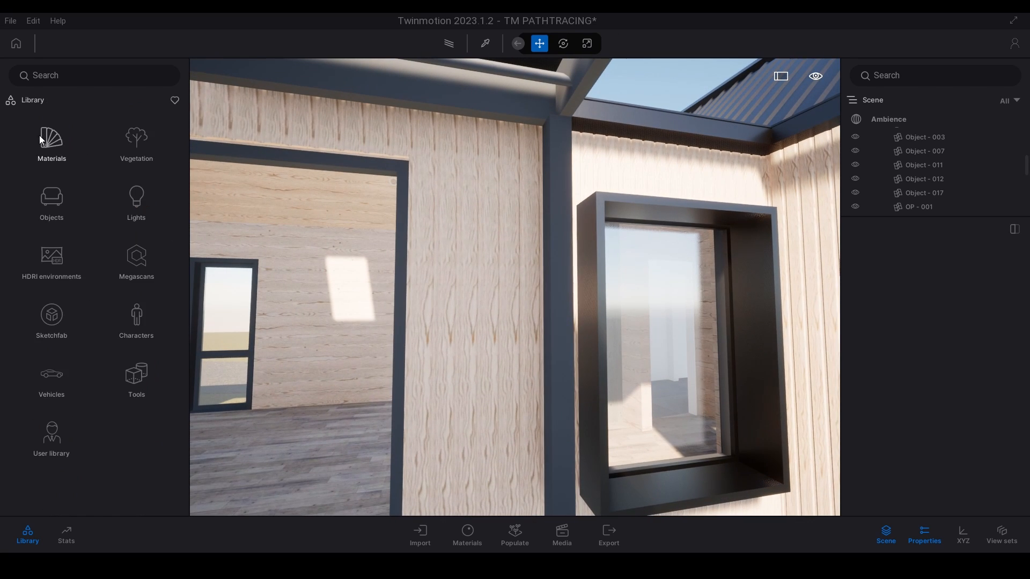
left_click(41, 137)
left_click(136, 198)
scroll(140, 236, "down", 5)
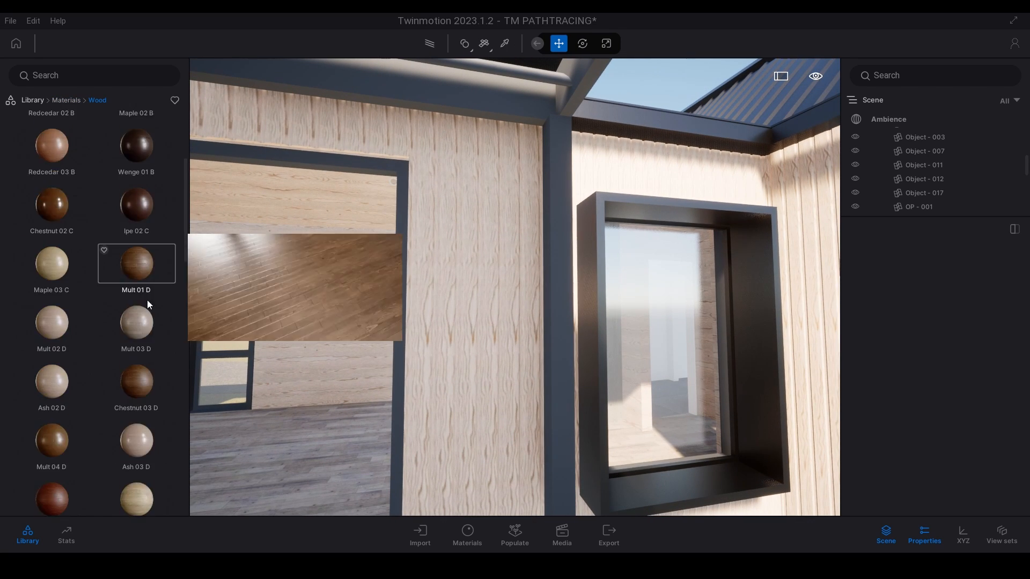
scroll(153, 338, "down", 10)
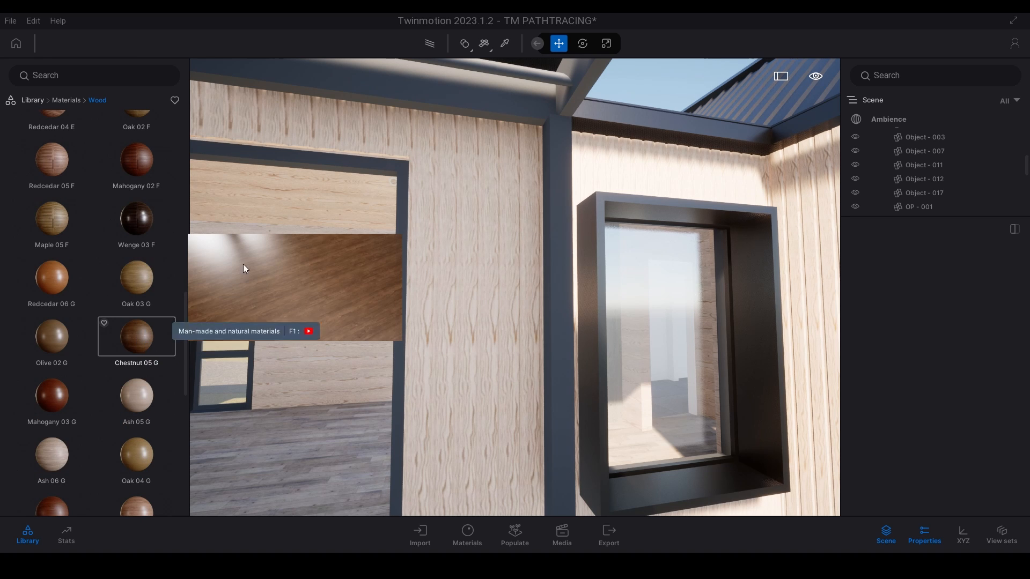
left_click_drag(138, 336, 471, 299)
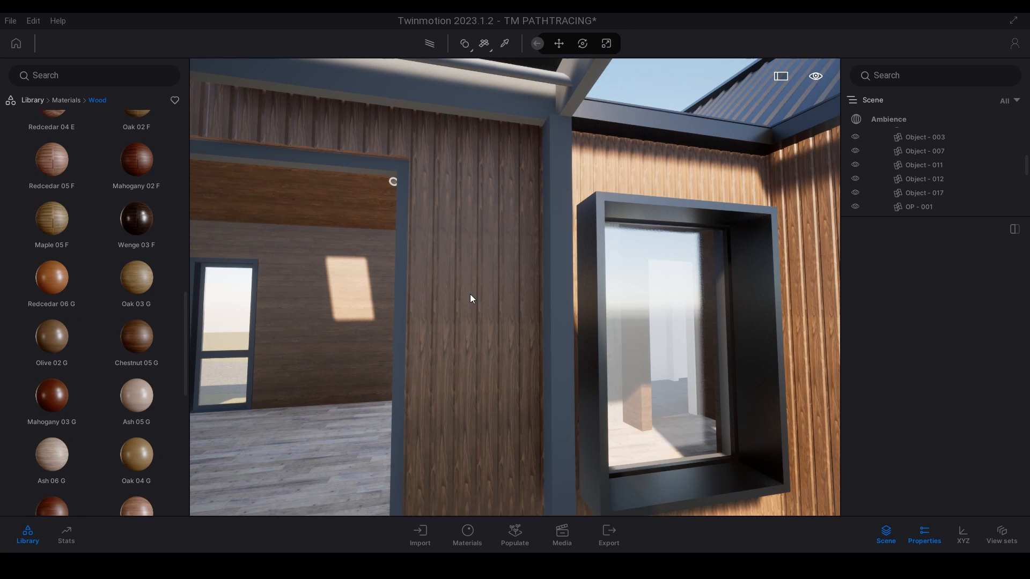
left_click(470, 294)
Apply the Olive 02 G wood material to the wall cladding and brighten its colour to a lighter tan
key("w")
right_click_drag(470, 294, 425, 294)
key("s")
left_click_drag(128, 270, 433, 278)
scroll(894, 325, "up", 10)
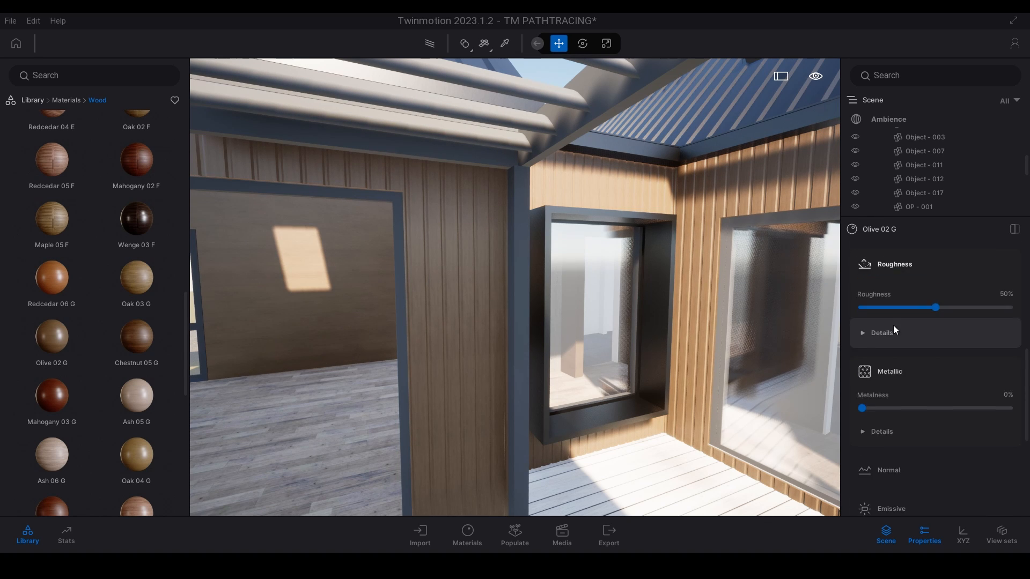
left_click(1004, 378)
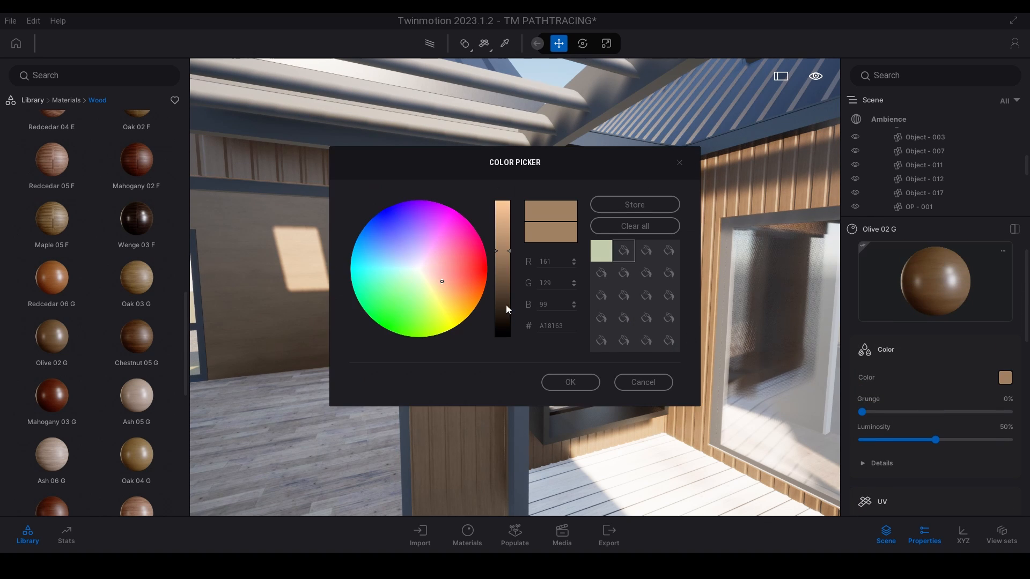
left_click_drag(507, 252, 508, 226)
left_click(566, 379)
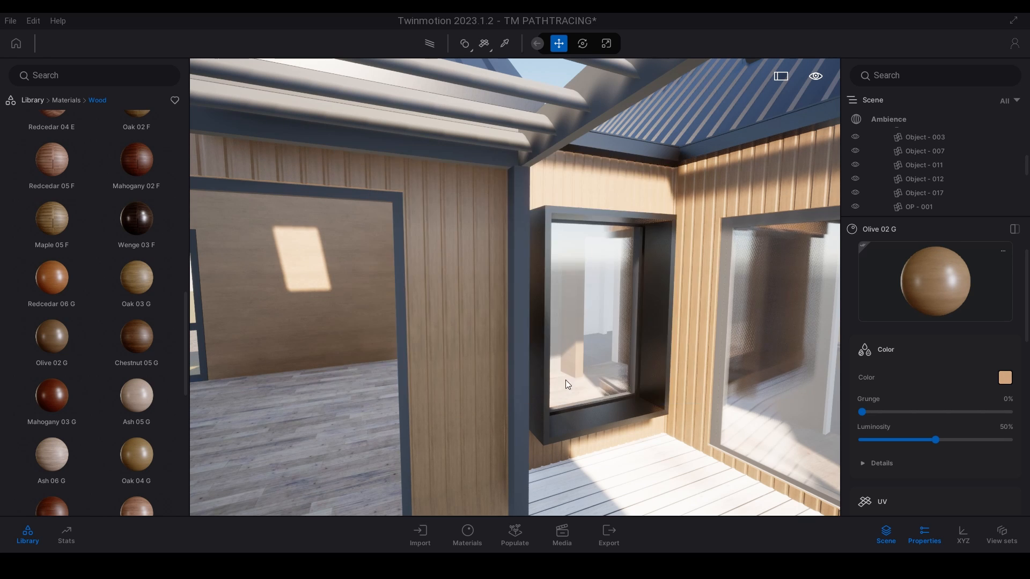
Go inside to the kitchen and living space, switch to Apply to object mode and search the library for plywood
key("s")
right_click_drag(565, 379, 220, 333)
key("w")
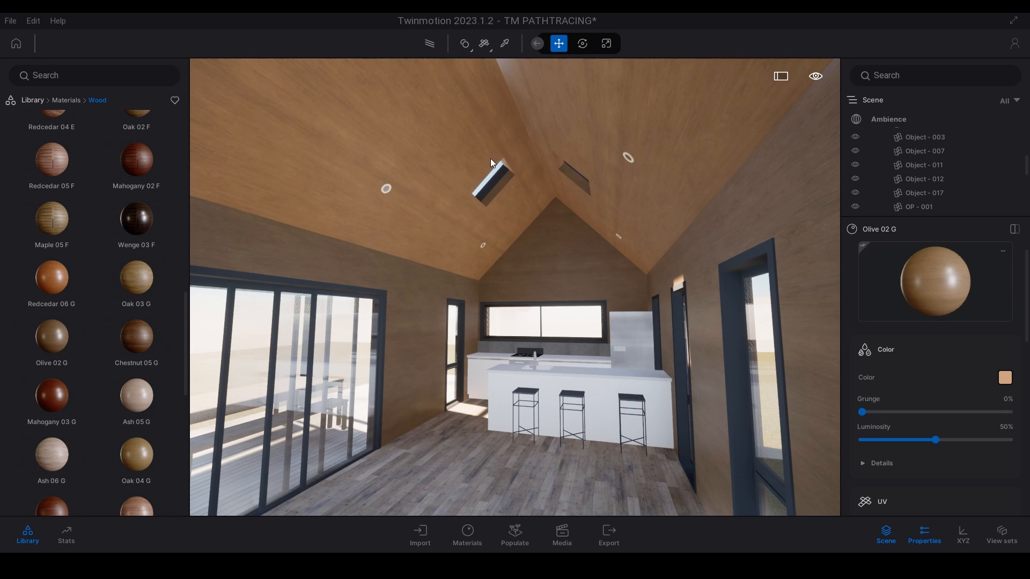
left_click(463, 47)
left_click(460, 84)
mouse_move(49, 122)
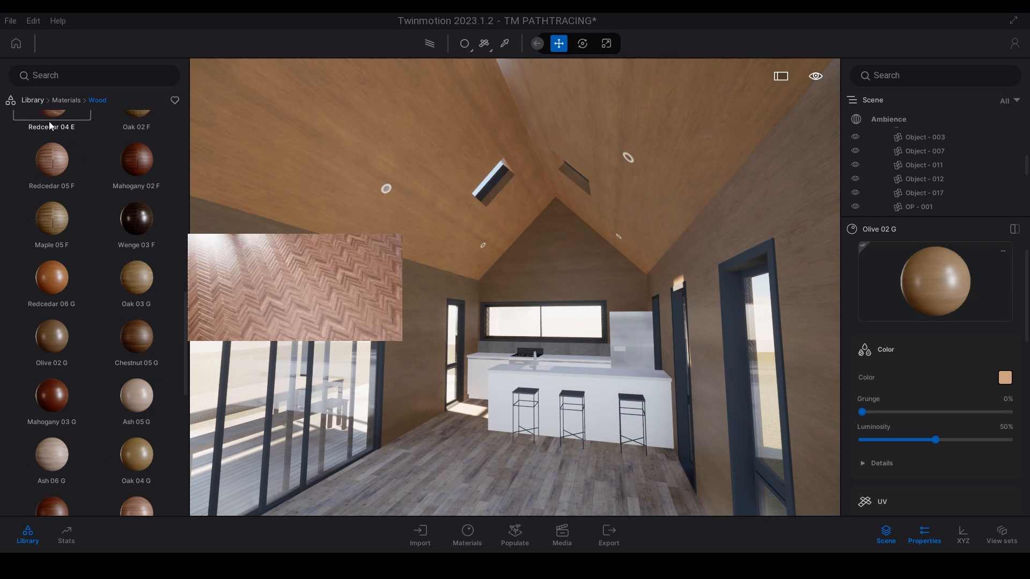
left_click(31, 100)
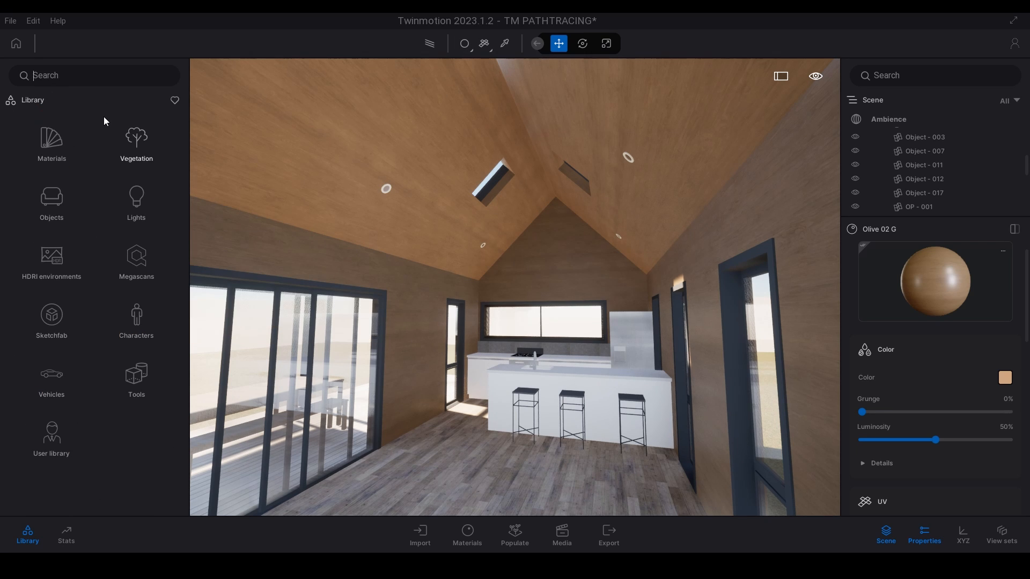
type("plywood")
key("Return")
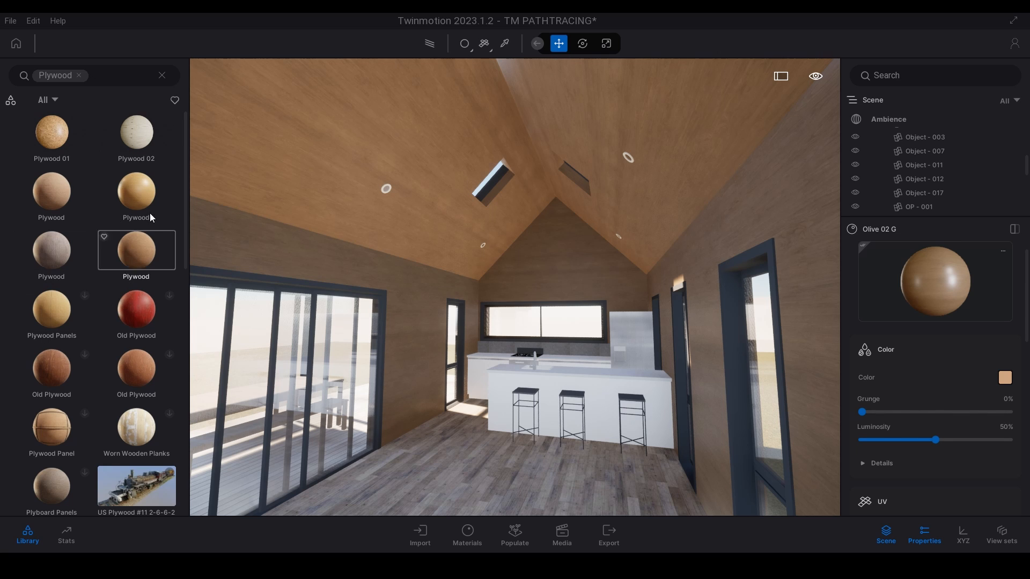
Try the yellow and the grey Plywood materials on the ceiling slope above the sliding doors
left_click_drag(144, 185, 319, 178)
right_click_drag(336, 191, 242, 150)
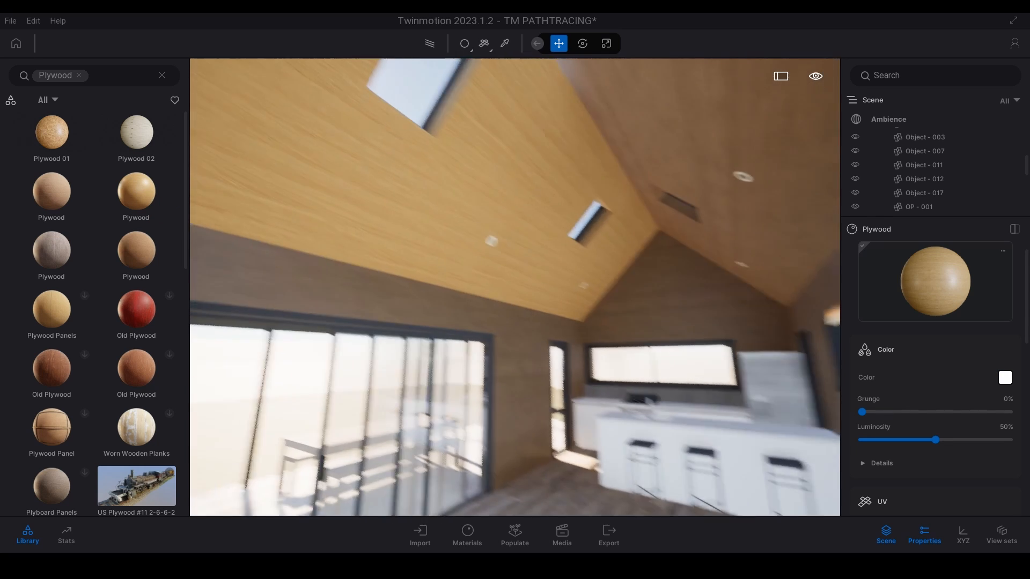
right_click_drag(515, 287, 218, 269)
left_click_drag(71, 257, 377, 231)
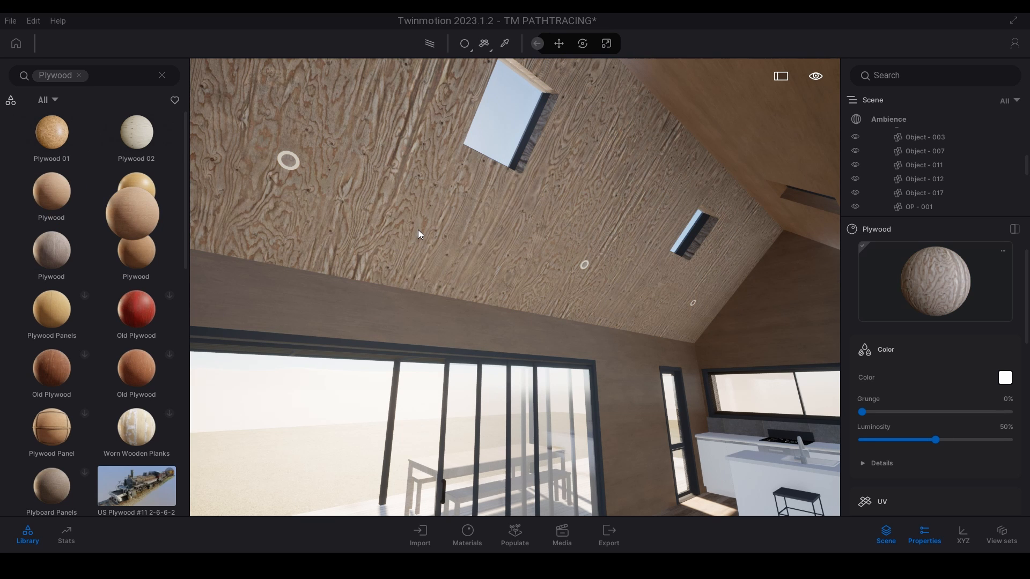
Apply the light reddish-brown Plywood to the ceiling slope above the sliding doors and set its scale to 0.73
left_click_drag(418, 229, 417, 230)
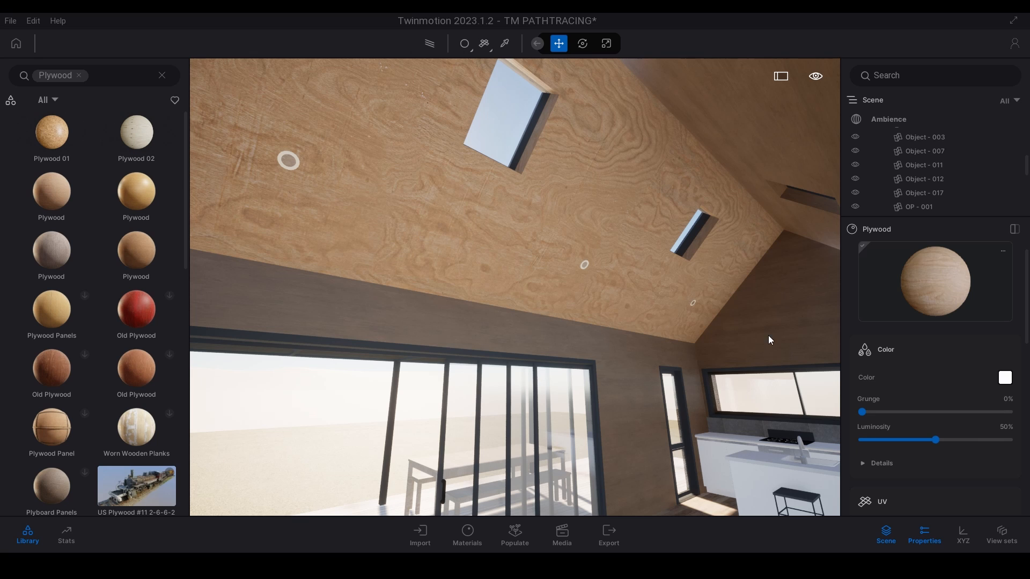
scroll(950, 453, "down", 2)
left_click_drag(947, 498, 913, 499)
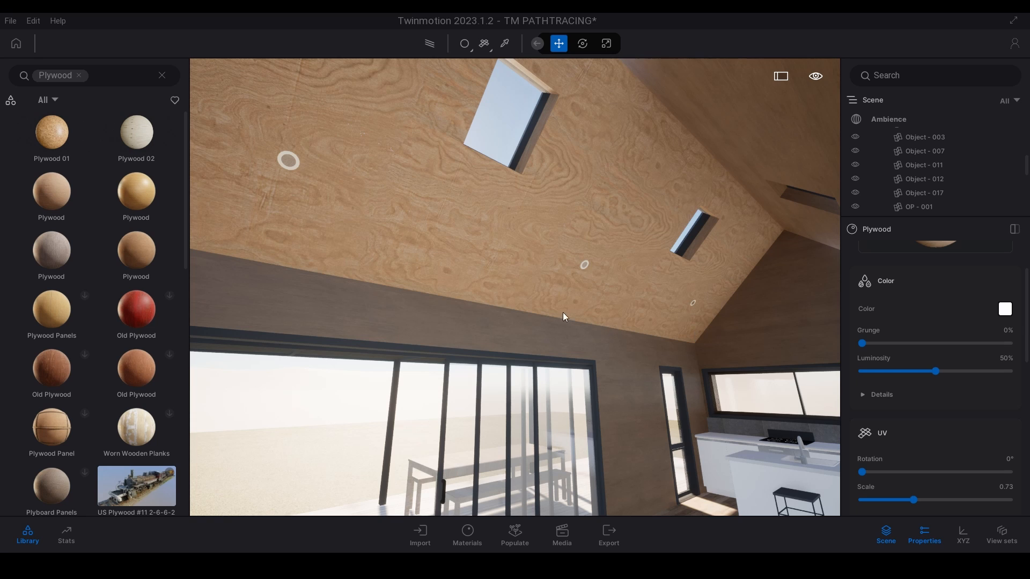
Face the kitchen and apply the current Plywood material to the remaining brown side wall next to the narrow window
right_click_drag(563, 312, 839, 347)
key("w")
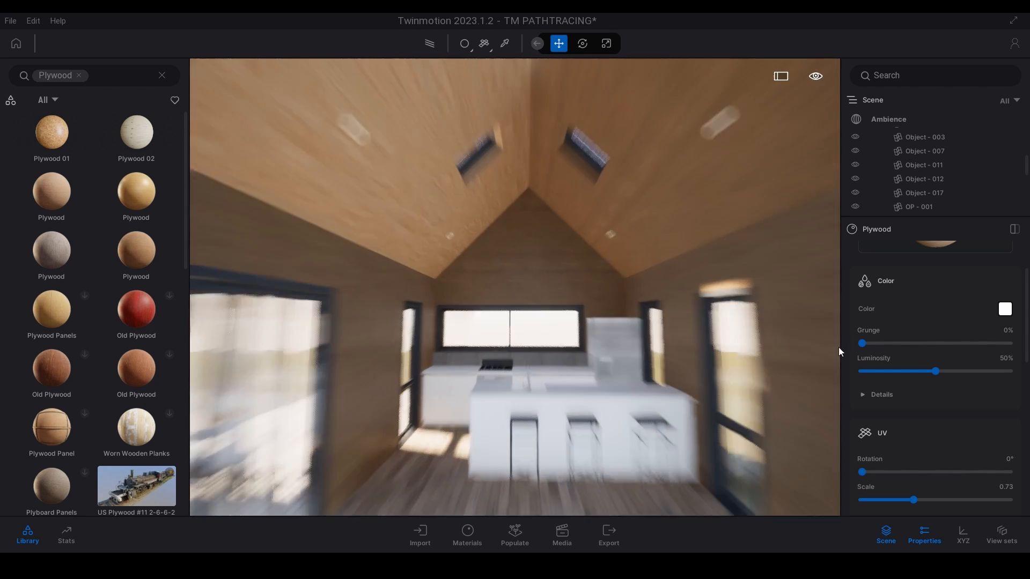
scroll(899, 346, "up", 2)
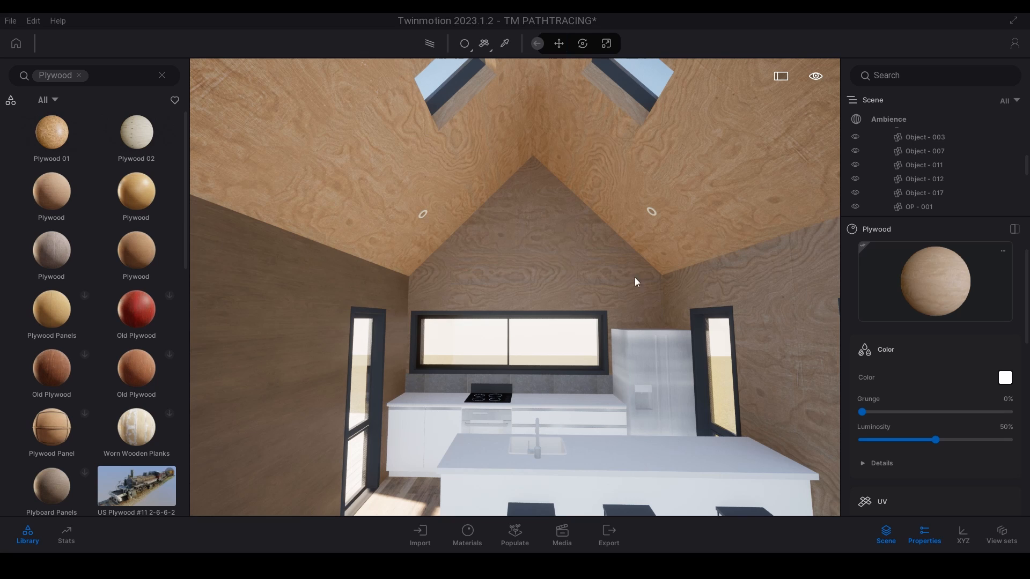
left_click_drag(635, 278, 386, 283)
Apply the same Plywood to the living room gable wall with the air-conditioning unit and to the wall sections around its doorway
right_click_drag(388, 283, 565, 302)
key("w")
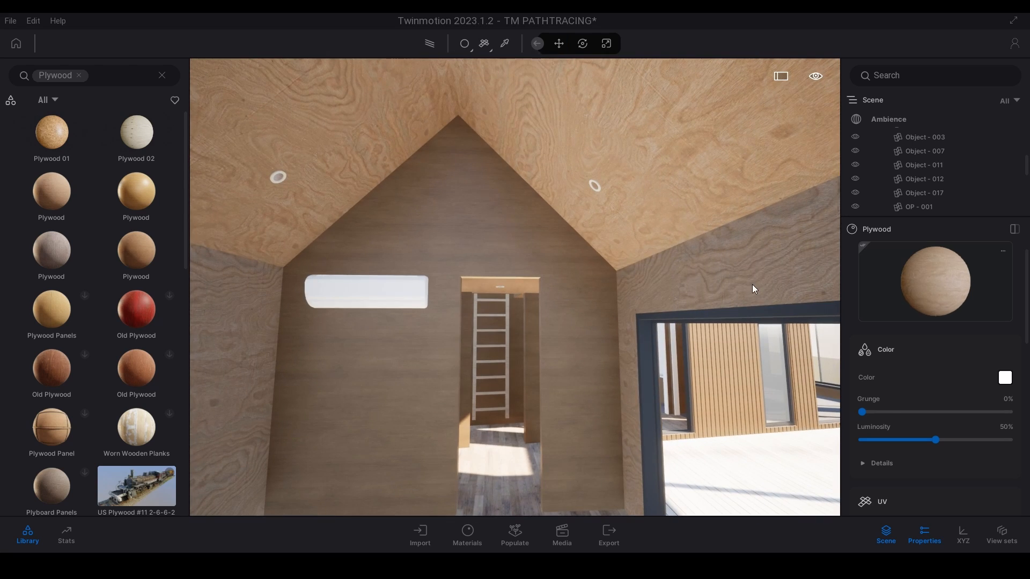
left_click_drag(752, 284, 577, 267)
right_click_drag(577, 267, 628, 268)
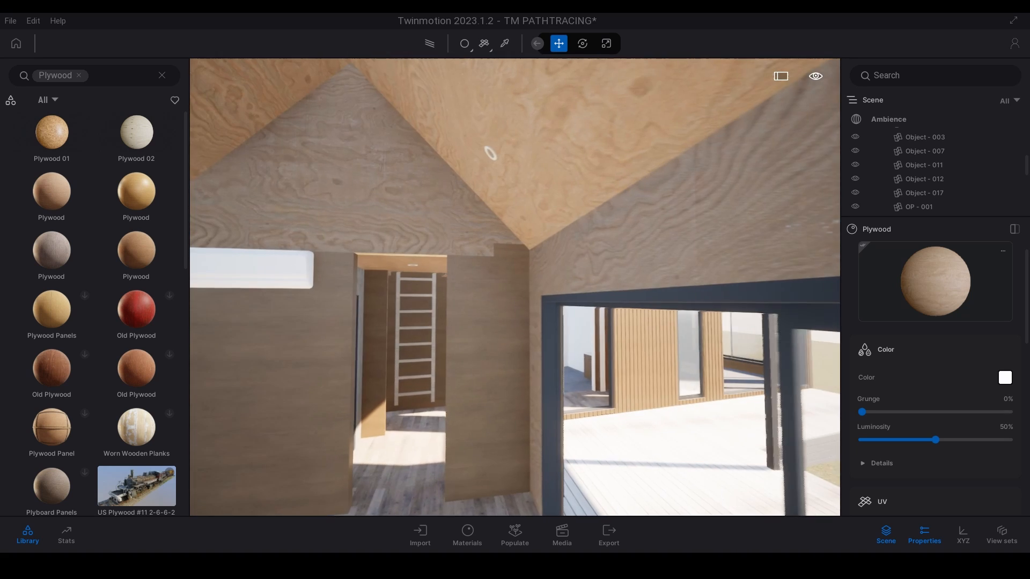
key("a")
left_click_drag(899, 294, 620, 288)
left_click_drag(925, 283, 590, 290)
left_click_drag(934, 284, 356, 322)
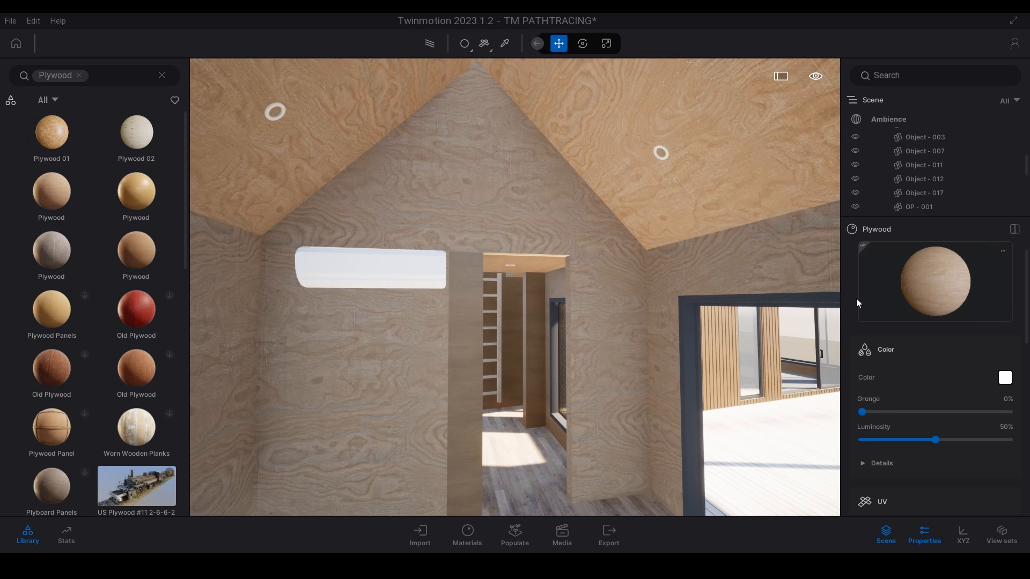
left_click_drag(505, 323, 454, 322)
Go through the doorway into the ladder hall and apply the Plywood to the brown wall sections on both sides
key("w")
right_click_drag(453, 322, 343, 279)
key("s")
left_click_drag(934, 281, 593, 188)
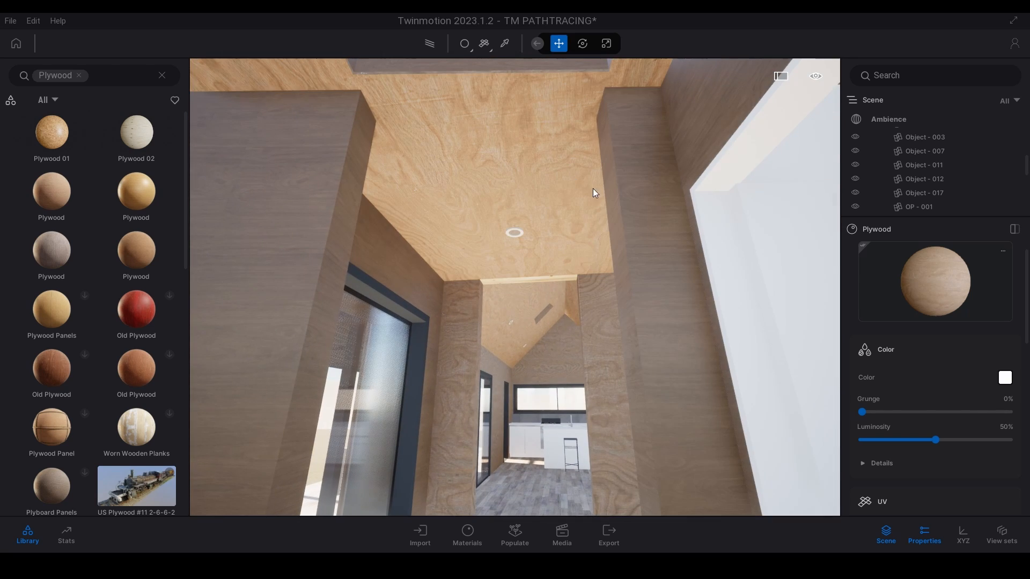
left_click_drag(902, 287, 233, 228)
left_click_drag(911, 298, 395, 276)
Apply the Plywood to the wall end beside the glazed door, the wall above the white doorway and the loft opening's edge
right_click_drag(657, 328, 761, 328)
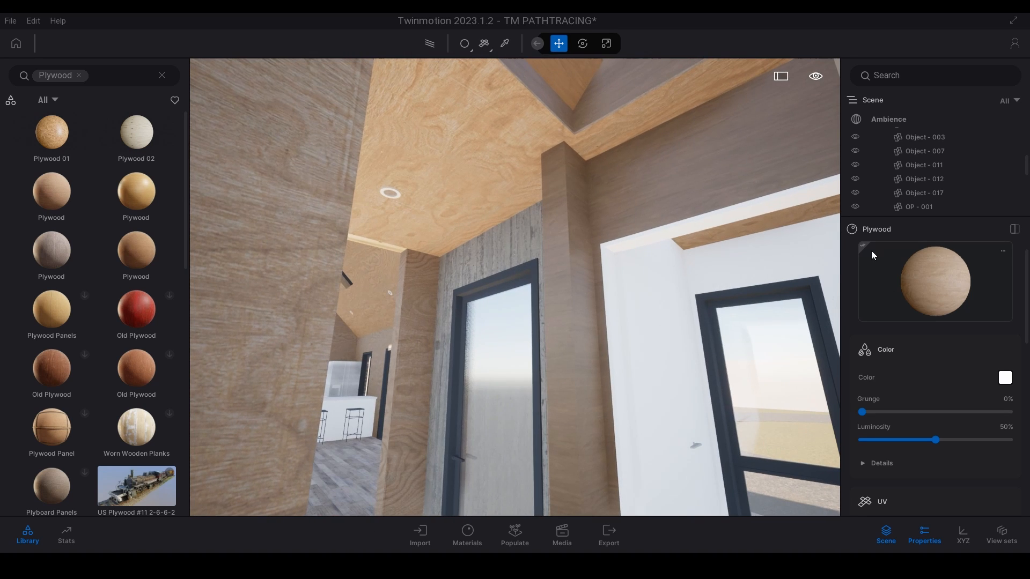
left_click_drag(901, 271, 552, 224)
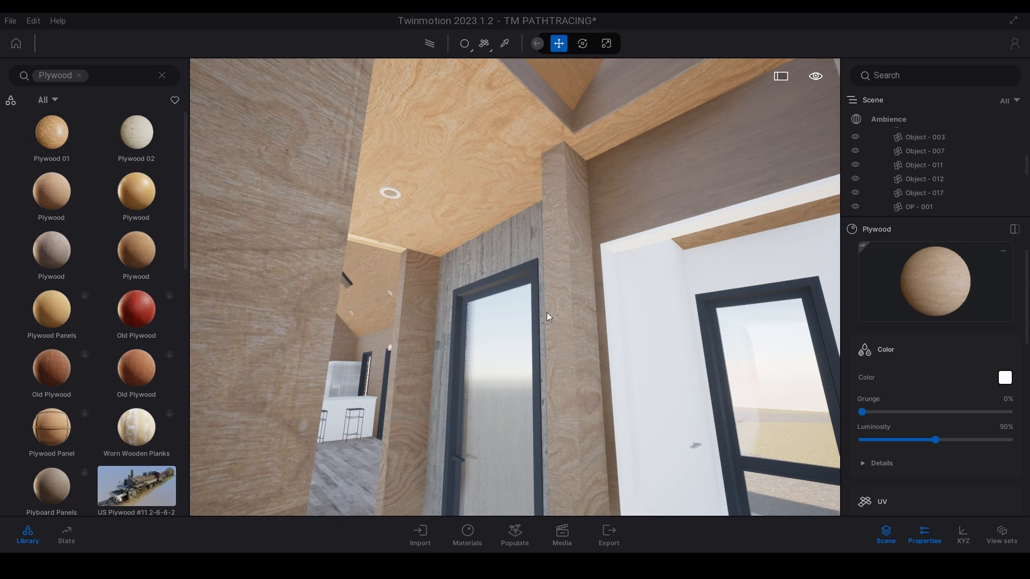
right_click_drag(657, 328, 842, 336)
left_click_drag(950, 290, 586, 228)
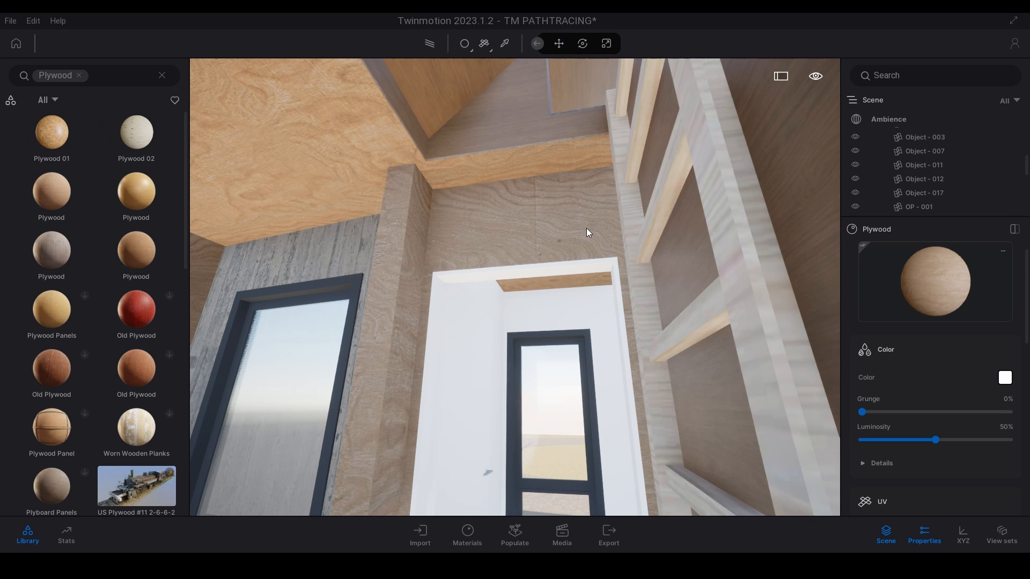
left_click_drag(921, 288, 449, 141)
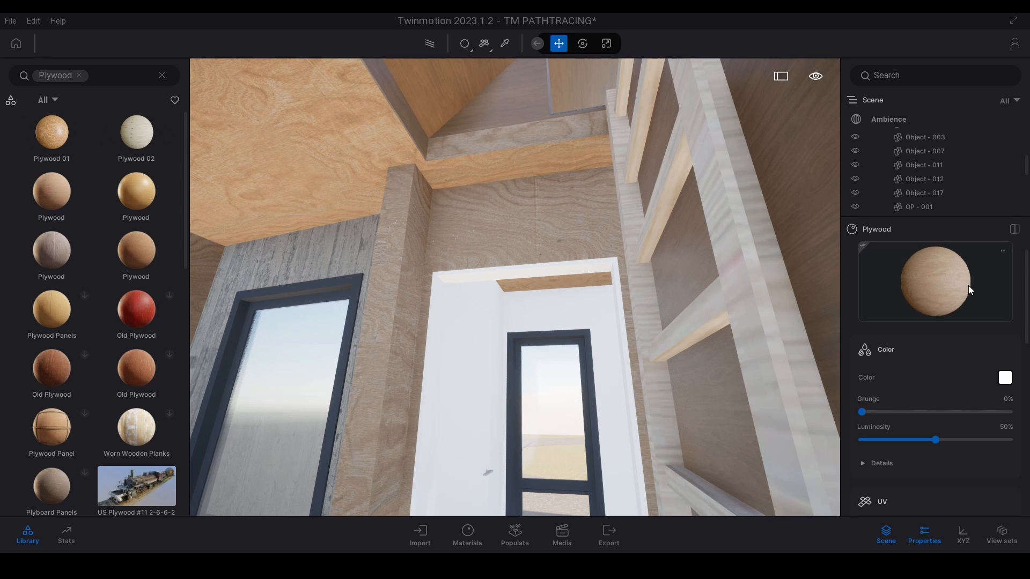
Apply the Plywood to the post and edge bands around the loft opening above the white ladder
left_click_drag(969, 290, 415, 134)
right_click_drag(416, 134, 437, 141)
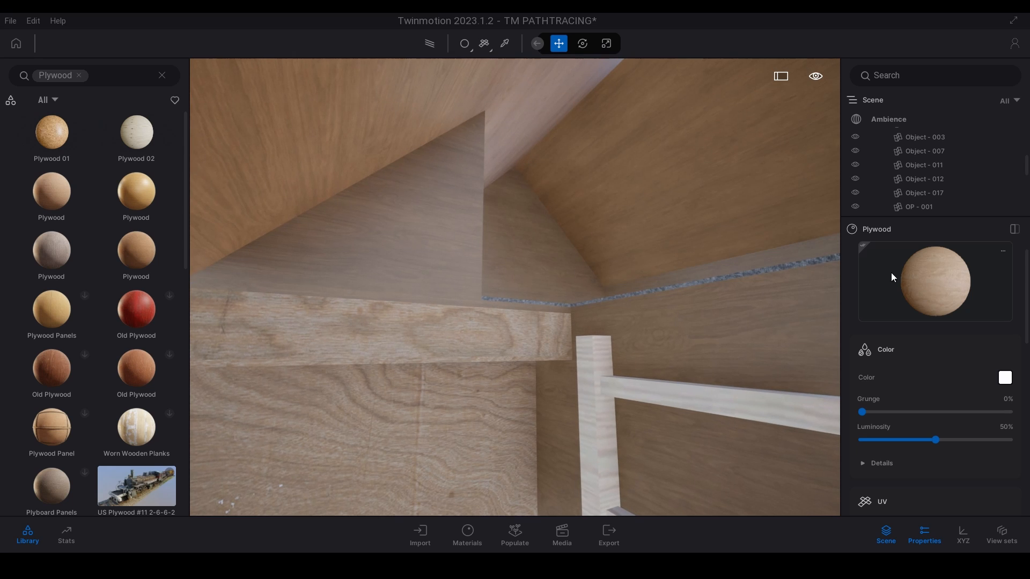
left_click_drag(890, 272, 451, 224)
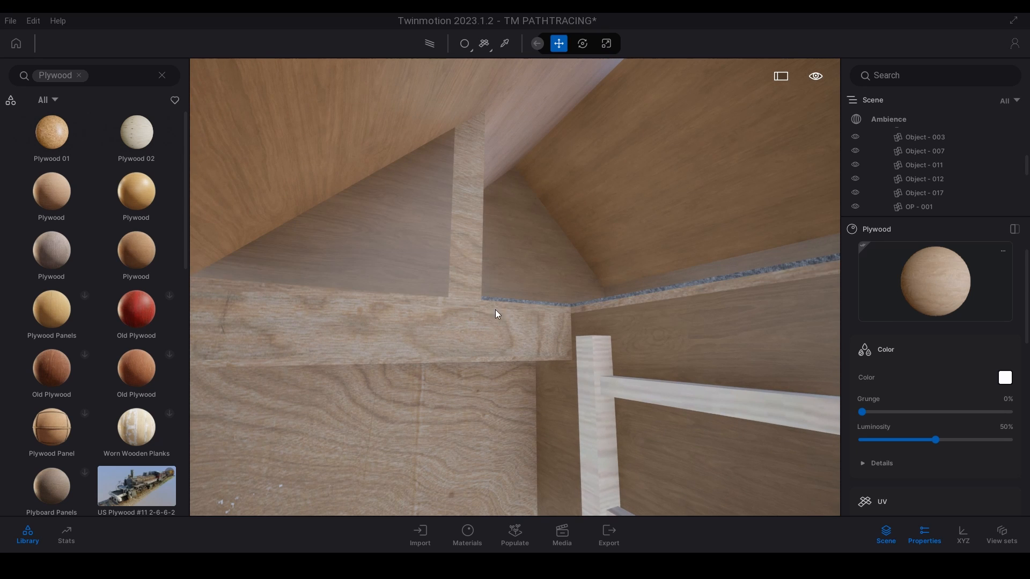
left_click_drag(817, 285, 401, 250)
left_click_drag(912, 277, 354, 172)
right_click_drag(354, 172, 491, 226)
left_click_drag(870, 273, 696, 273)
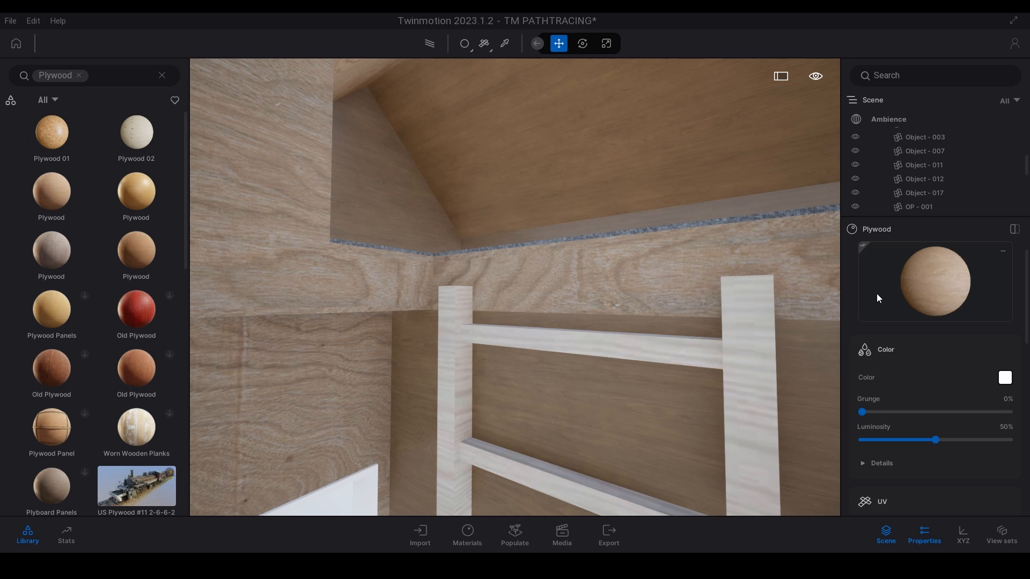
Apply the Plywood to the wall behind the white ladder, the loft opening's far edge and the walls along the hallway
left_click_drag(876, 294, 802, 369)
right_click_drag(802, 369, 837, 338)
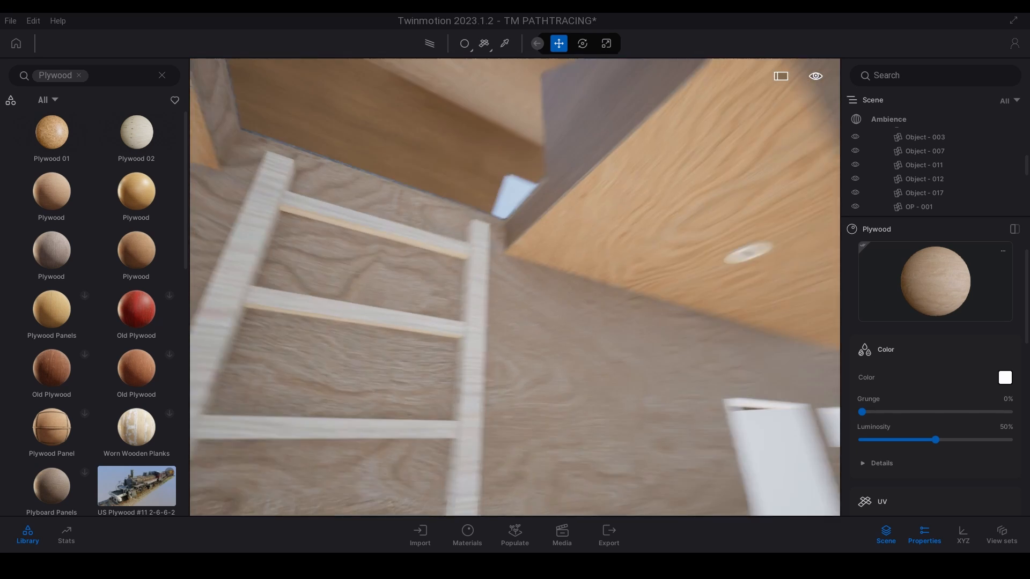
right_click_drag(531, 354, 580, 323)
left_click_drag(899, 275, 615, 247)
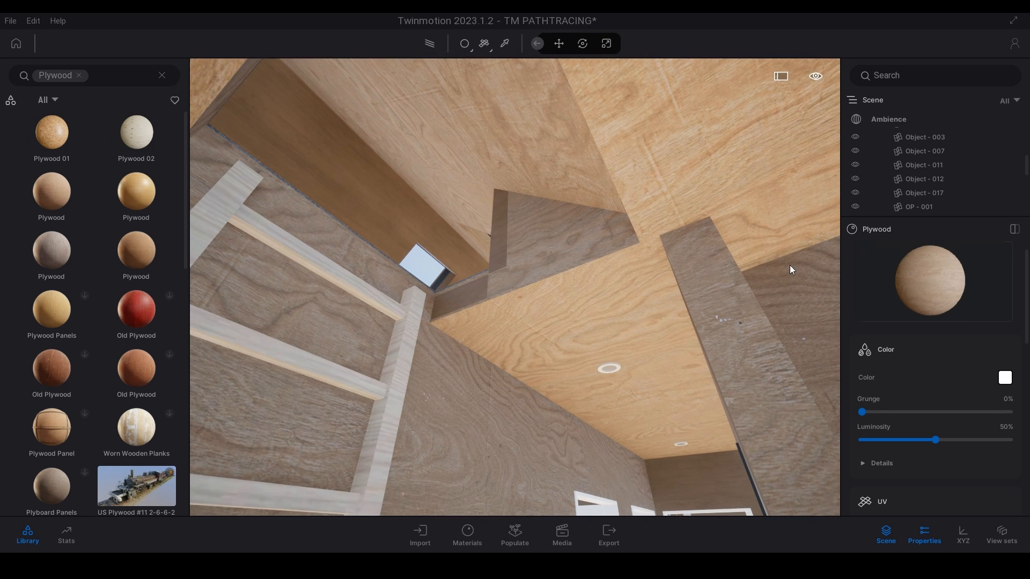
right_click_drag(481, 301, 577, 402)
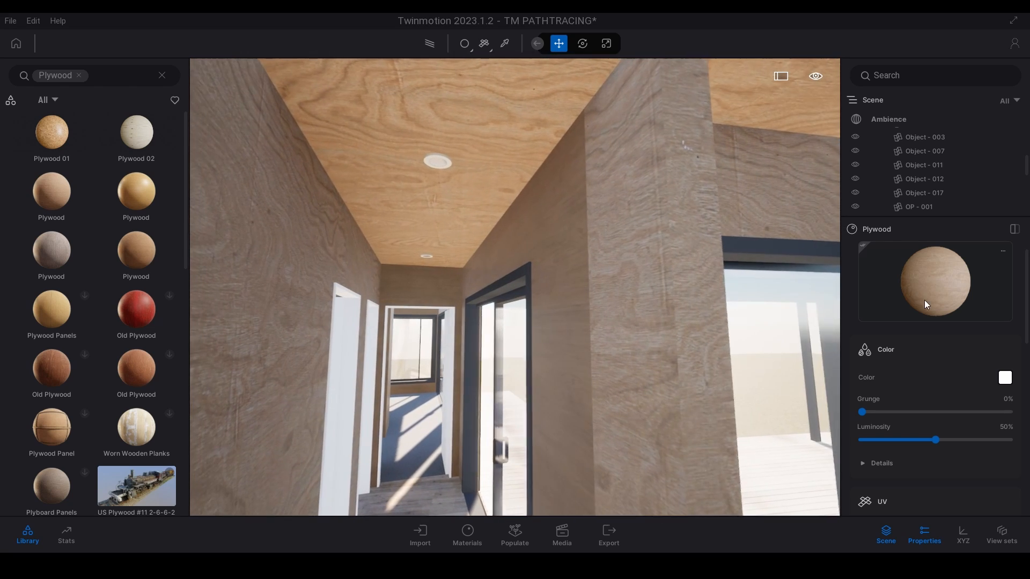
left_click_drag(926, 304, 606, 255)
left_click_drag(912, 284, 442, 282)
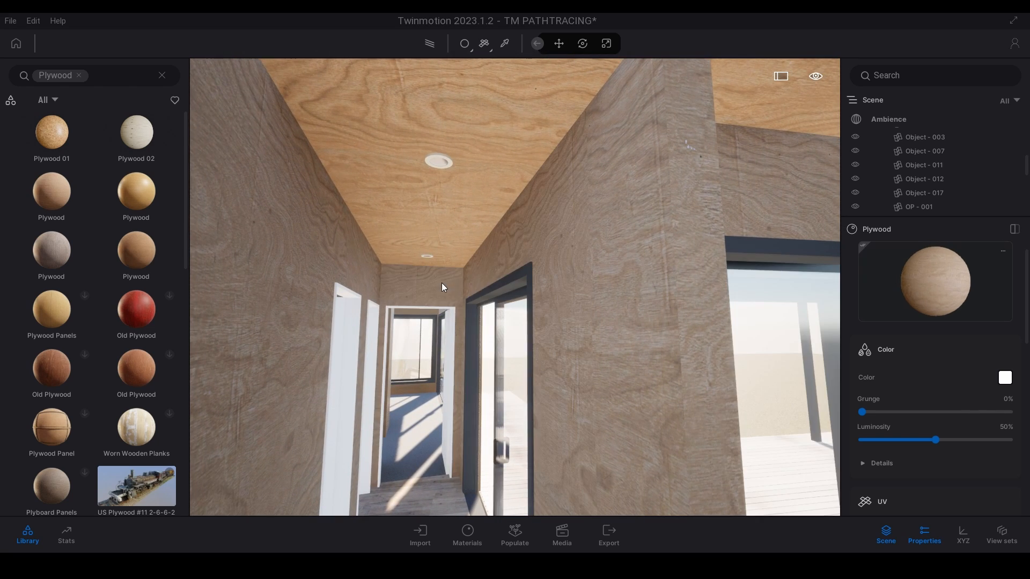
Try the Plywood on the bedroom wardrobe doors and adjoining wall end, and undo both changes
key("w")
right_click_drag(442, 282, 298, 335)
right_click_drag(639, 316, 522, 273)
left_click_drag(922, 277, 555, 239)
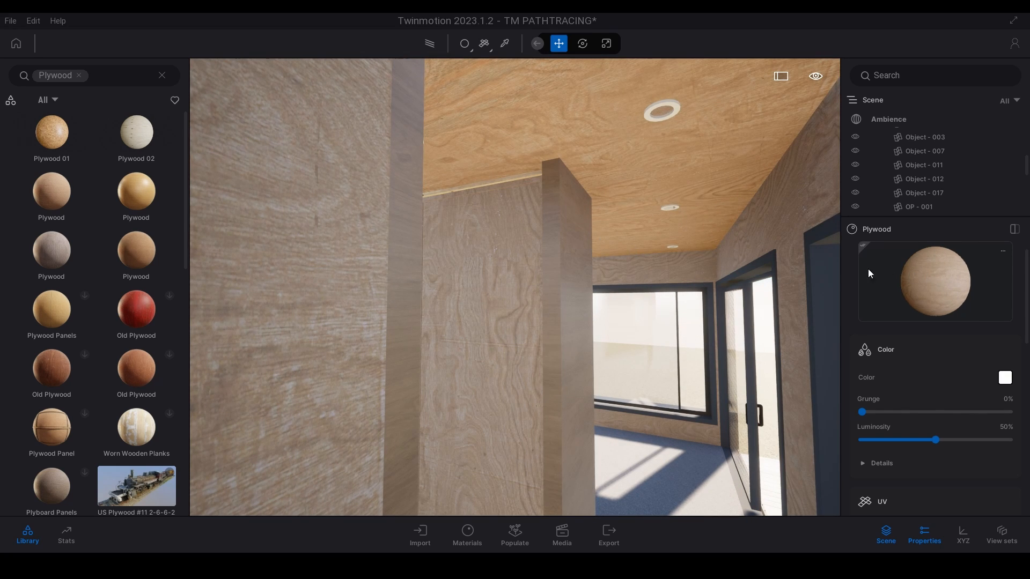
left_click_drag(868, 268, 558, 240)
key("w")
right_click_drag(559, 240, 591, 243)
key("ctrl+z")
key("ctrl+z")
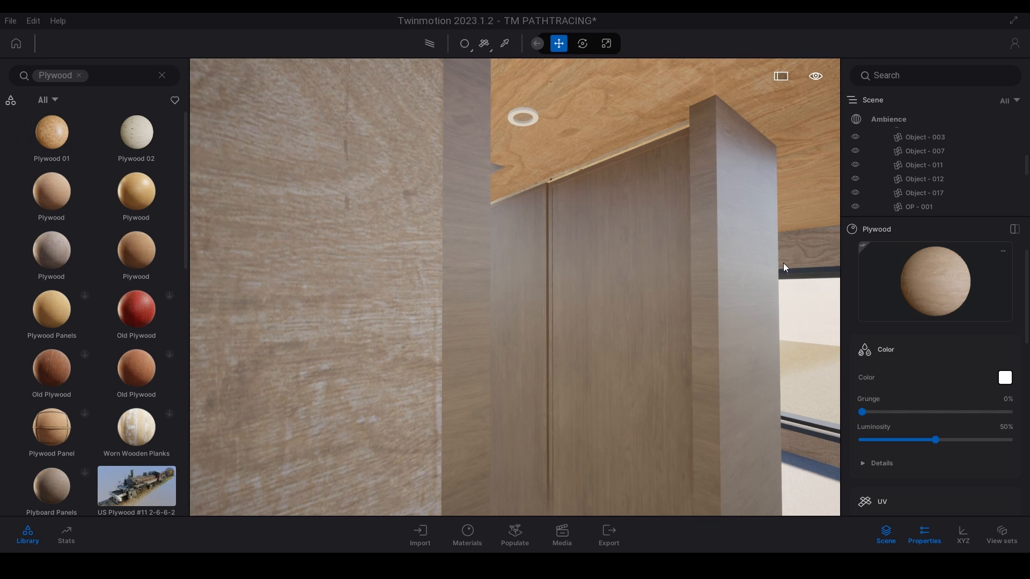
Apply the Plywood to the wall ends flanking the wardrobe and to the end wall beyond the dark blue ladder
left_click_drag(919, 270, 749, 262)
left_click_drag(929, 270, 464, 215)
key("d")
right_click_drag(545, 217, 545, 218)
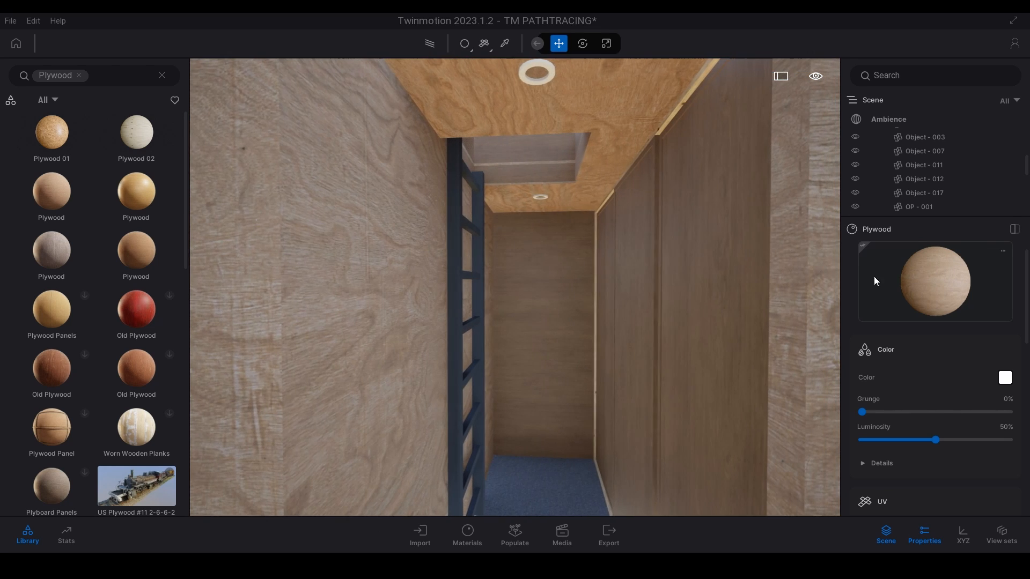
left_click_drag(884, 274, 578, 268)
Go up into the loft and apply the Plywood to its gable end wall and the outer sides of the hatch enclosure
right_click_drag(578, 268, 577, 268)
right_click_drag(414, 274, 414, 274)
key("w")
key("w")
key("w")
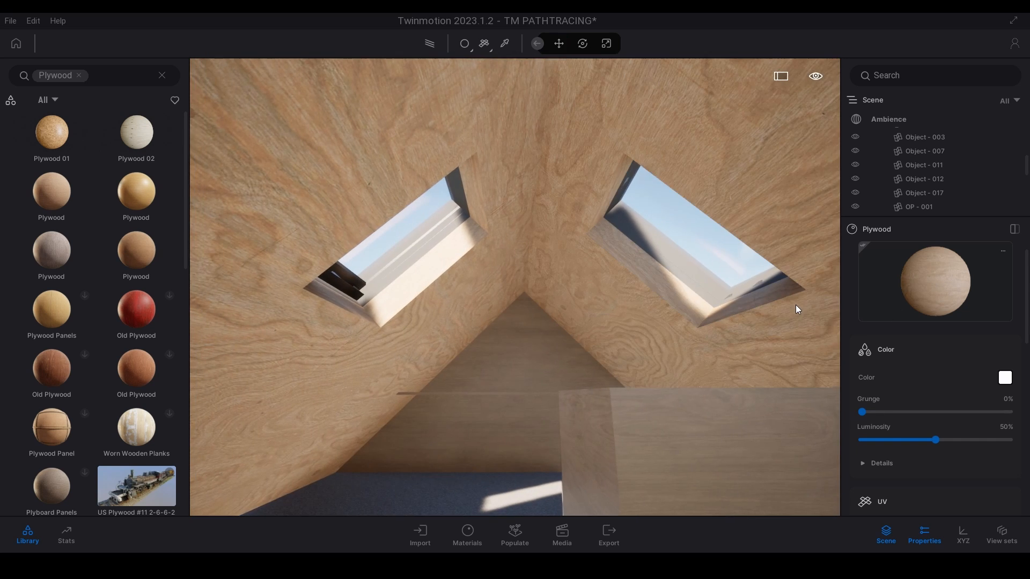
middle_click_drag(585, 326, 886, 267, "shift")
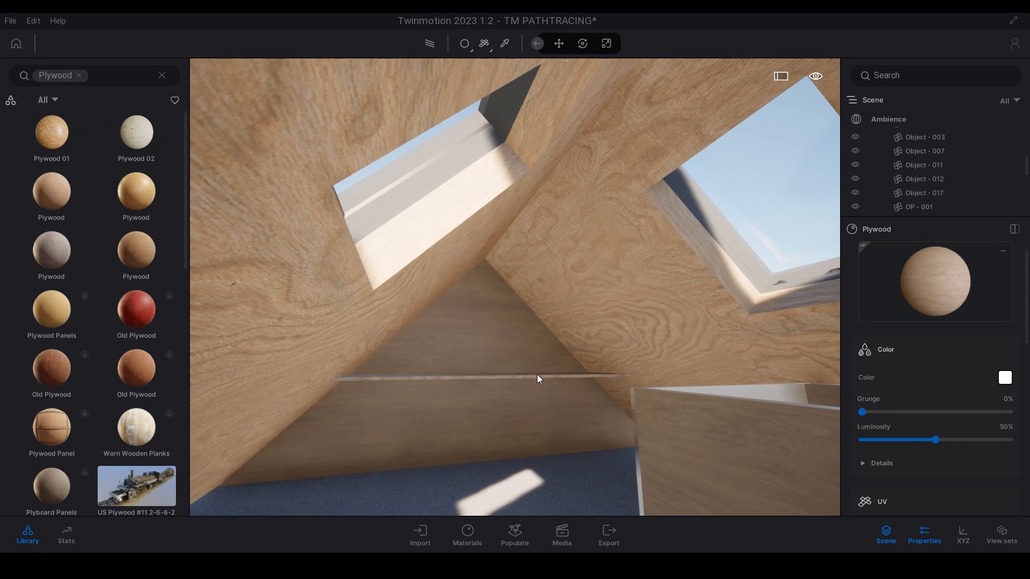
left_click_drag(537, 374, 483, 343)
right_click_drag(482, 343, 487, 336)
left_click_drag(913, 294, 638, 311)
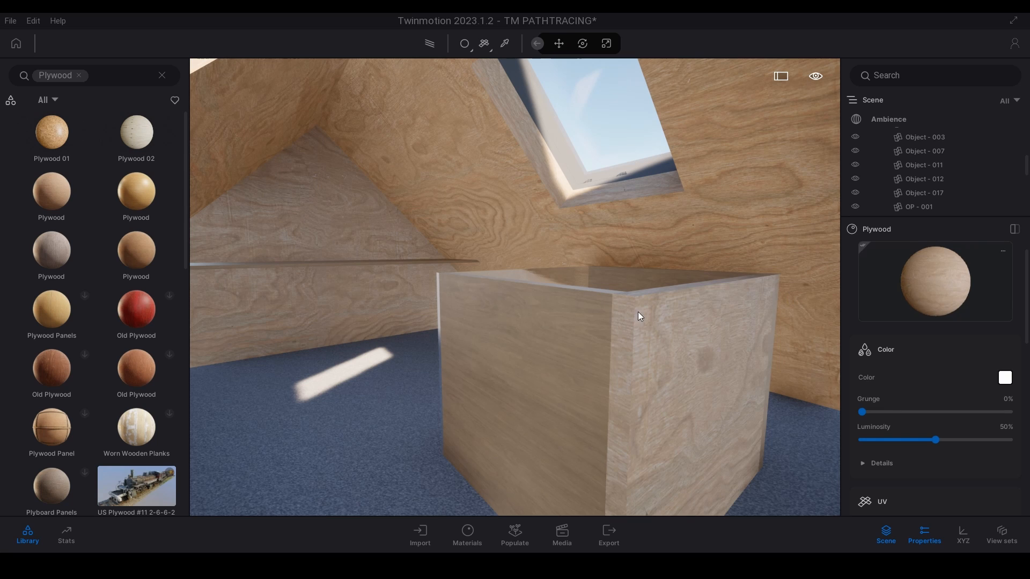
left_click_drag(815, 300, 569, 317)
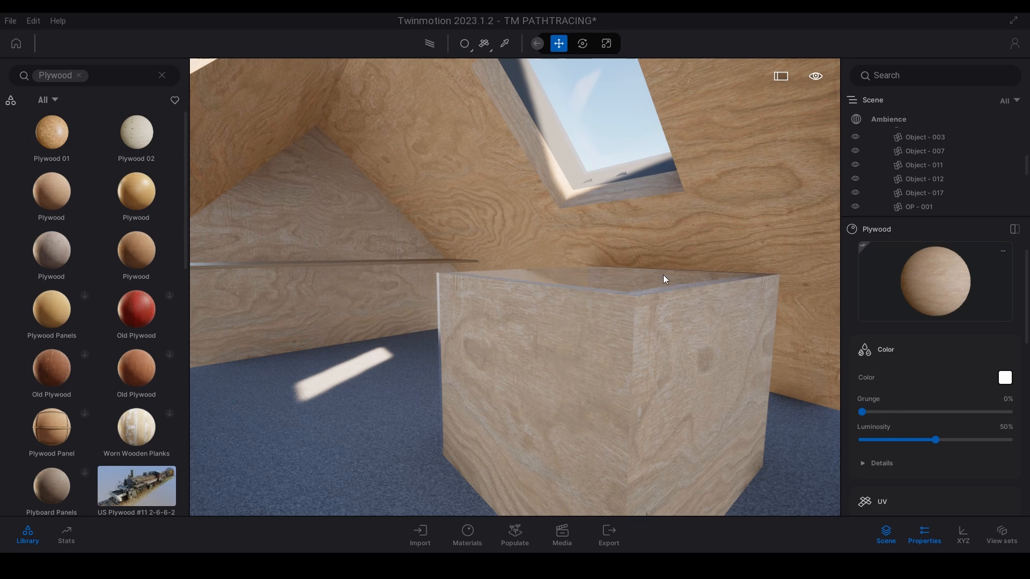
Apply the Plywood to the lower edge bands inside the loft hatch, including the one above the dark blue ladder
right_click_drag(663, 275, 794, 343)
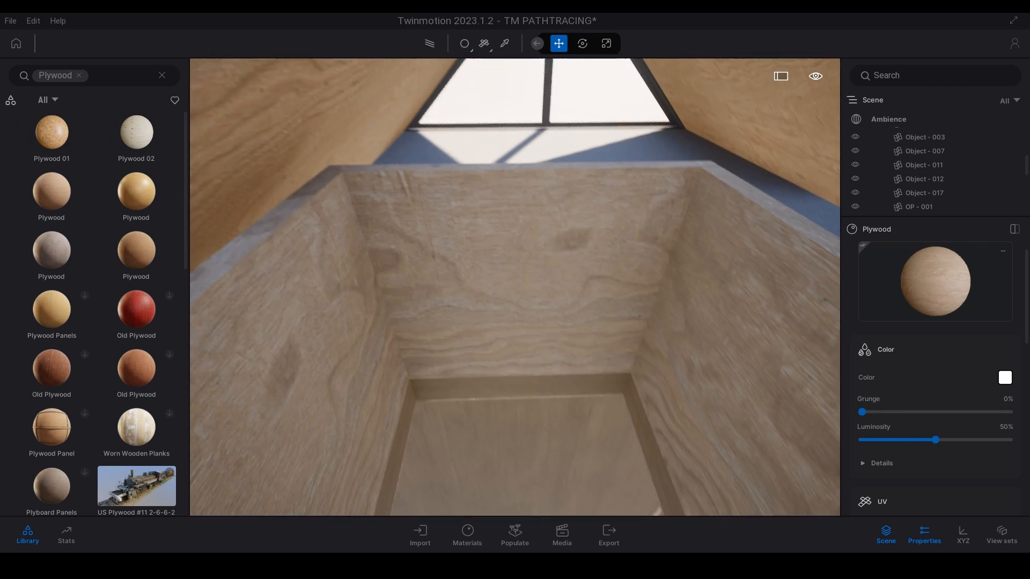
right_click_drag(826, 177, 844, 240)
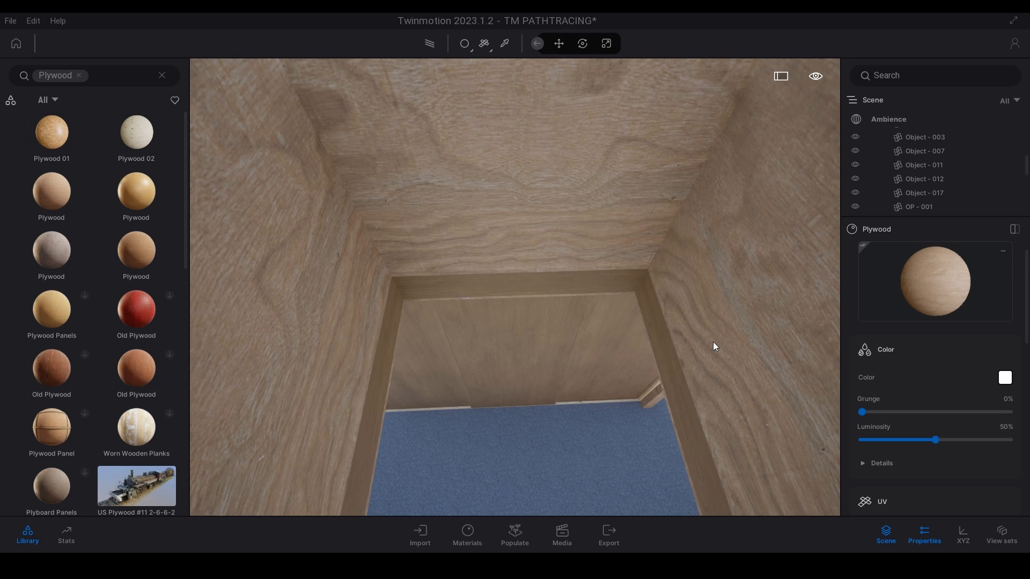
left_click_drag(912, 282, 565, 271)
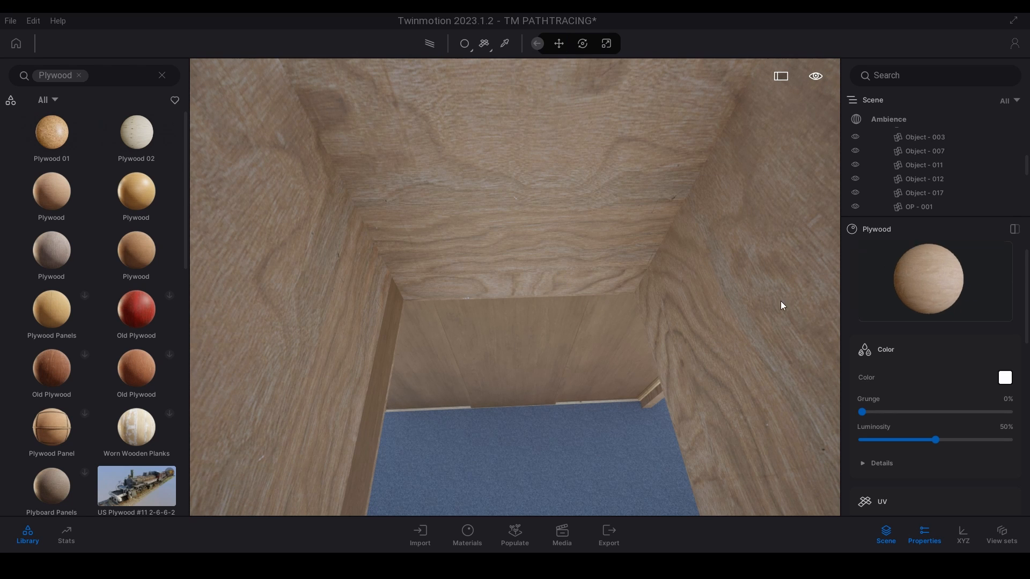
left_click_drag(781, 302, 384, 350)
right_click_drag(536, 301, 300, 268)
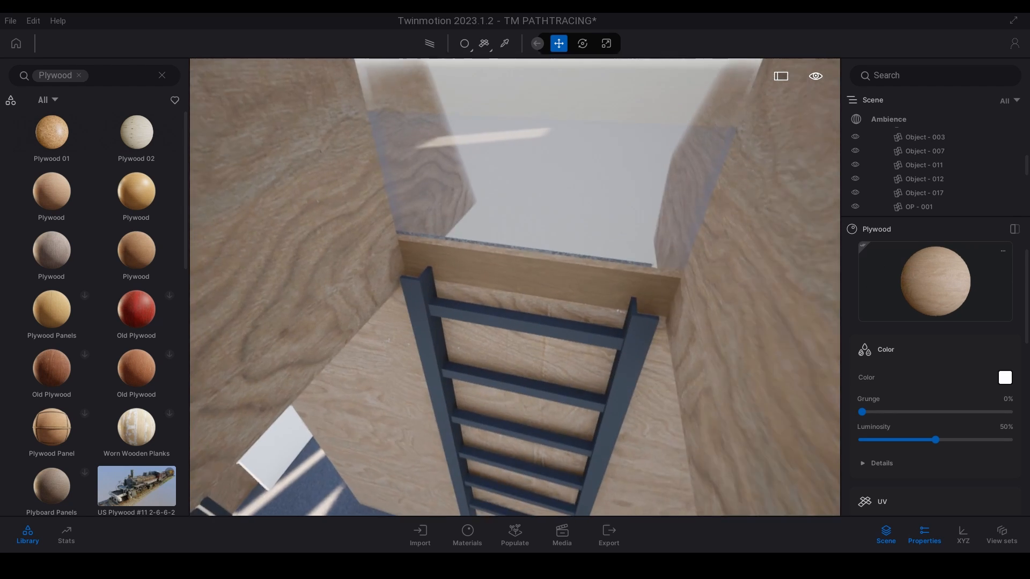
left_click_drag(952, 281, 716, 295)
Go back down to the rooms with white doors and apply the Plywood to the brown wall sections beside and above the doors
right_click_drag(716, 295, 483, 236)
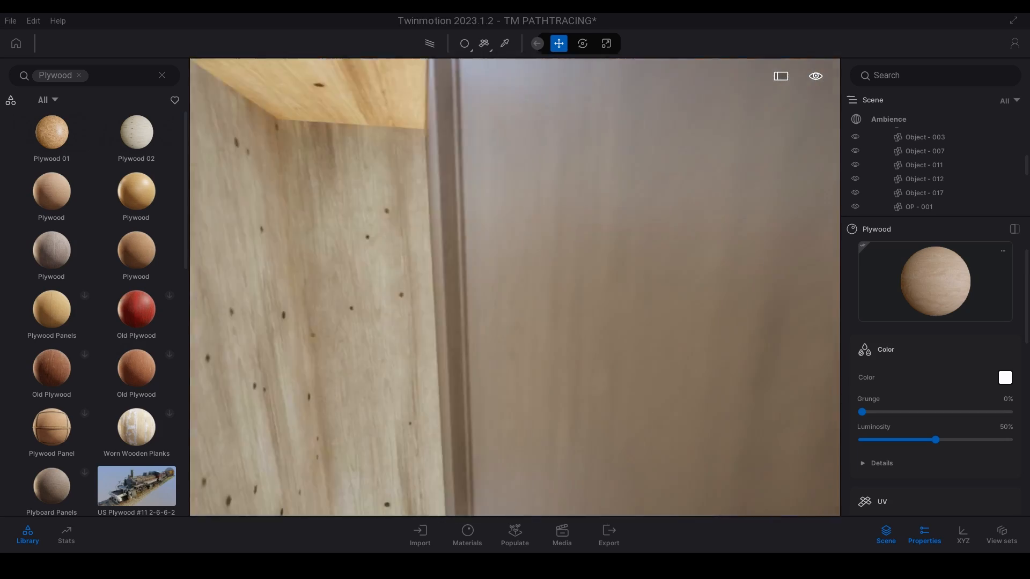
right_click_drag(515, 287, 601, 241)
key("s")
key("w")
key("w")
key("d")
key("w")
key("s")
key("w")
left_click_drag(944, 263, 705, 284)
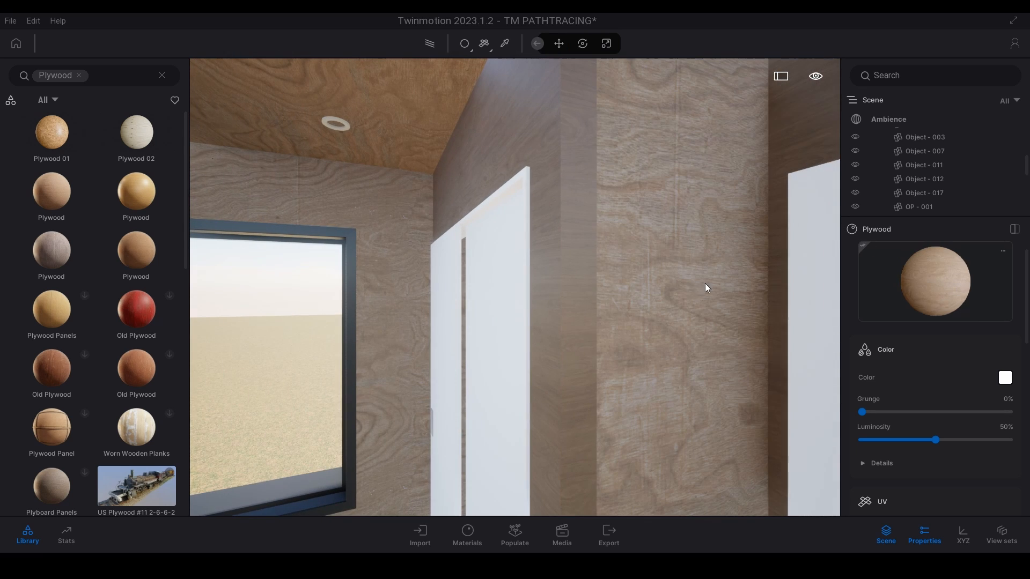
left_click_drag(894, 286, 507, 139)
Apply the Plywood to the wall above the white door at the end of the passage
right_click_drag(520, 166, 671, 156)
key("w")
left_click_drag(939, 295, 557, 192)
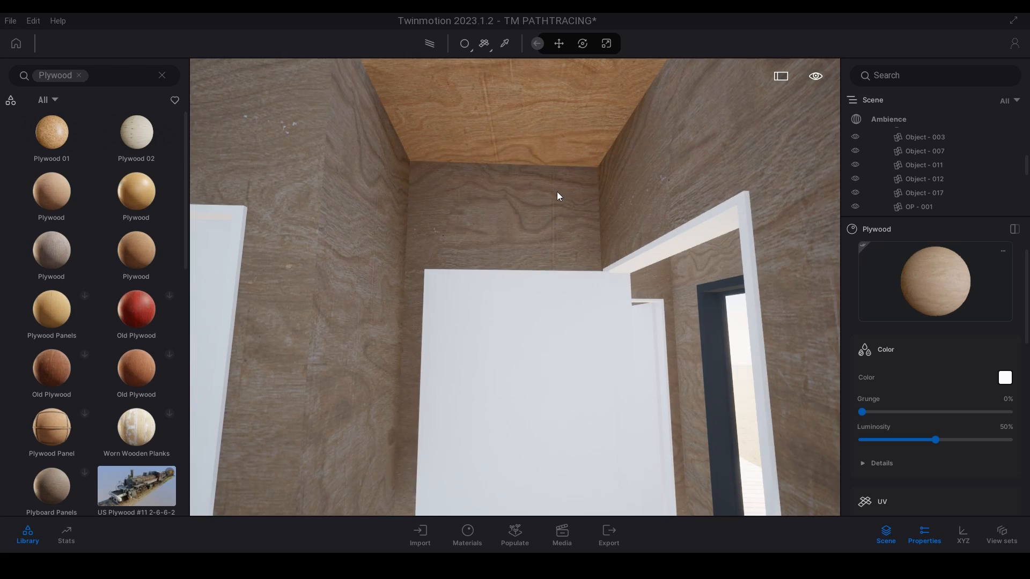
Return to the living room, examine the gable wall with the air-conditioning unit and doorway, and clear the material selection
right_click_drag(557, 192, 751, 174)
right_click_drag(515, 287, 456, 107)
key("w")
key("w")
key("w")
right_click_drag(558, 218, 821, 311)
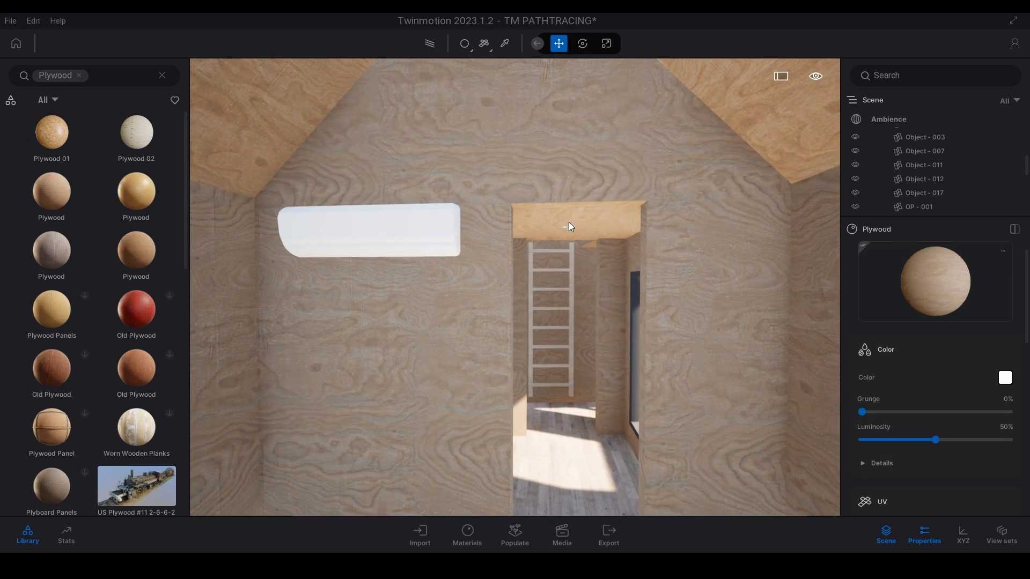
key("Escape")
Sample the Brushed Steel material from the dark metal roof across the deck with the material picker and return inside
key("s")
right_click_drag(540, 253, 719, 258)
key("w")
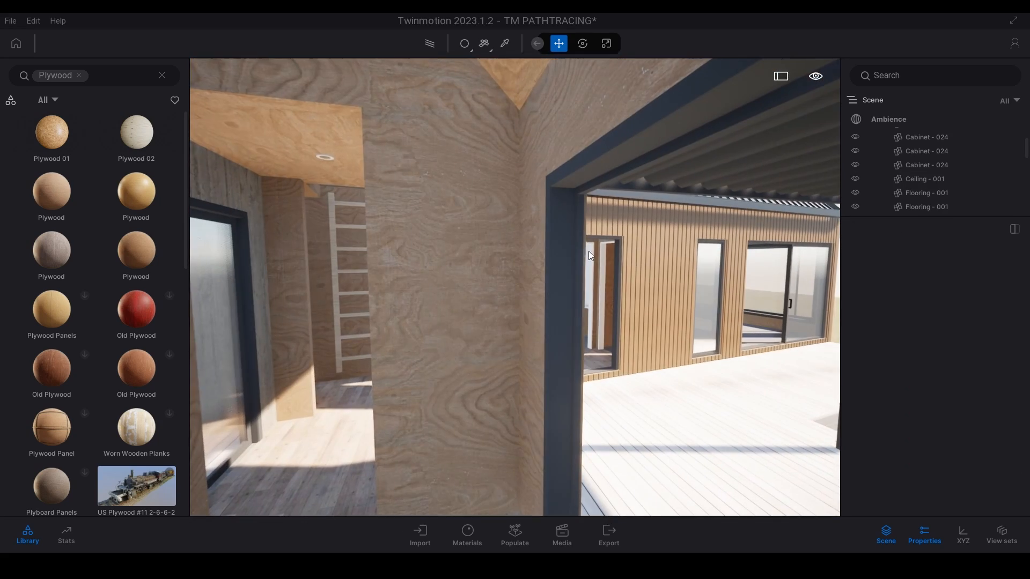
left_click(505, 43)
key("w")
key("d")
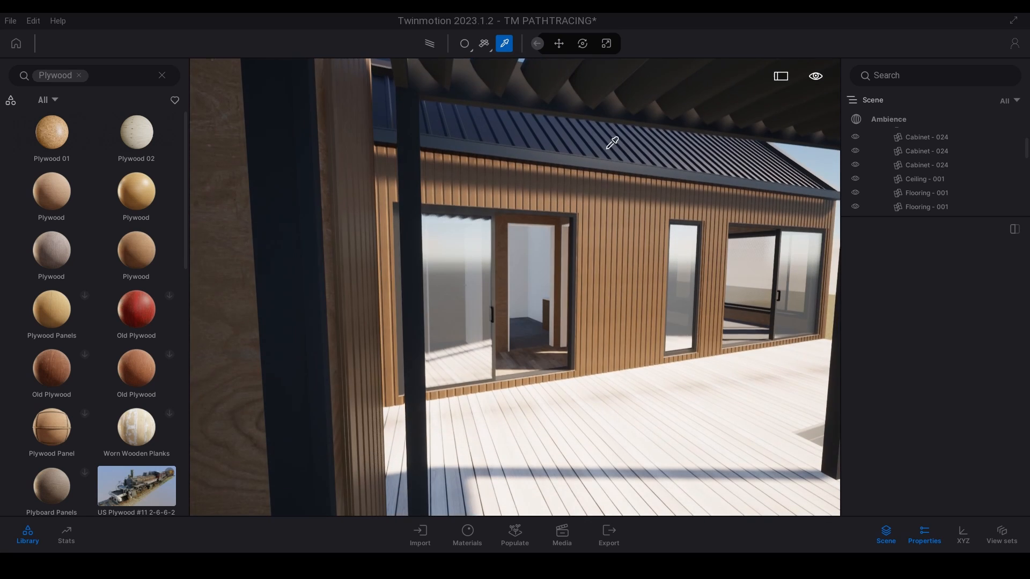
left_click(608, 144)
key("s")
key("a")
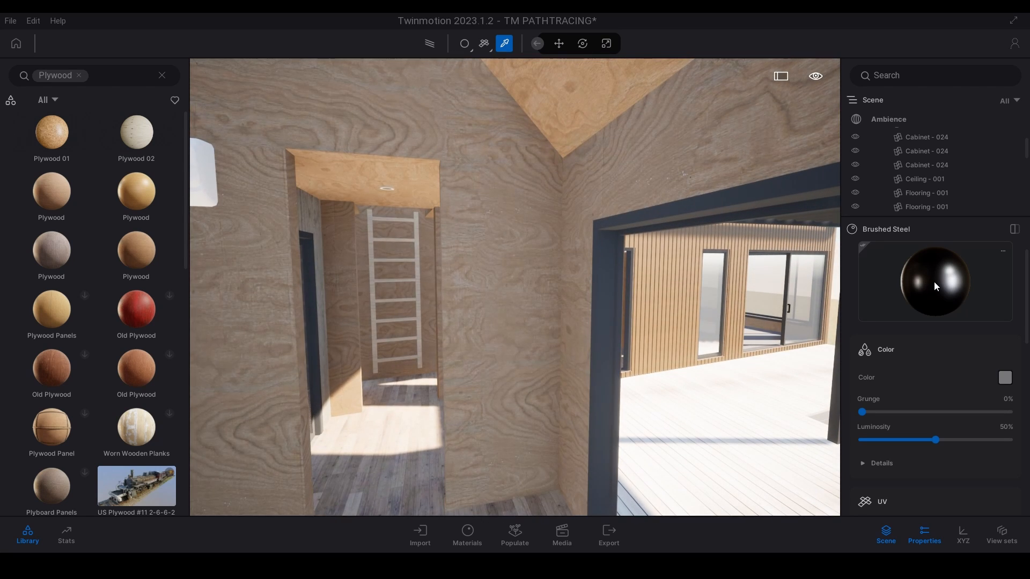
Replace the material of the living-room door and window frames with the sampled Brushed Steel throughout the model
left_click(467, 46)
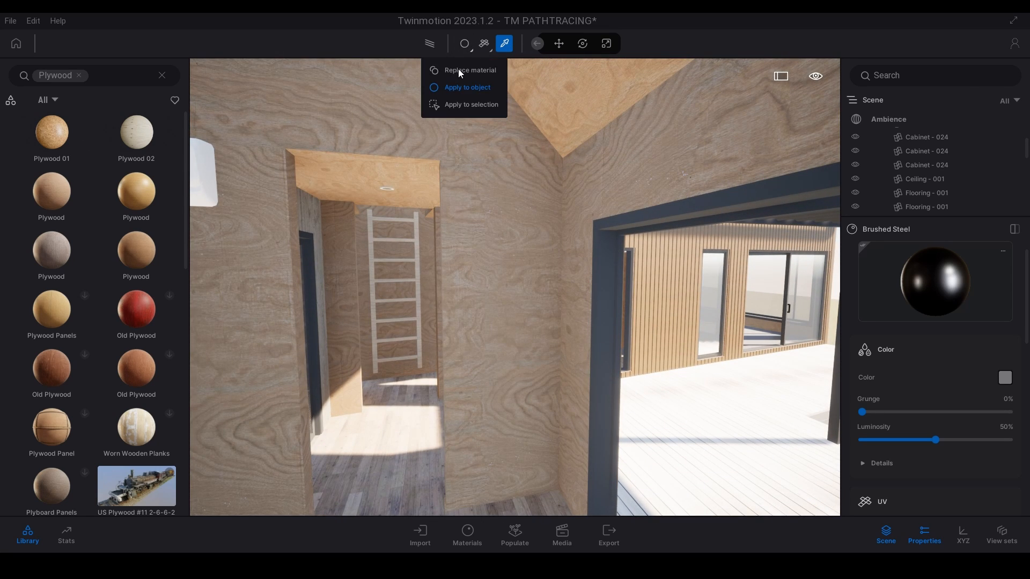
left_click(458, 69)
left_click_drag(942, 279, 608, 238)
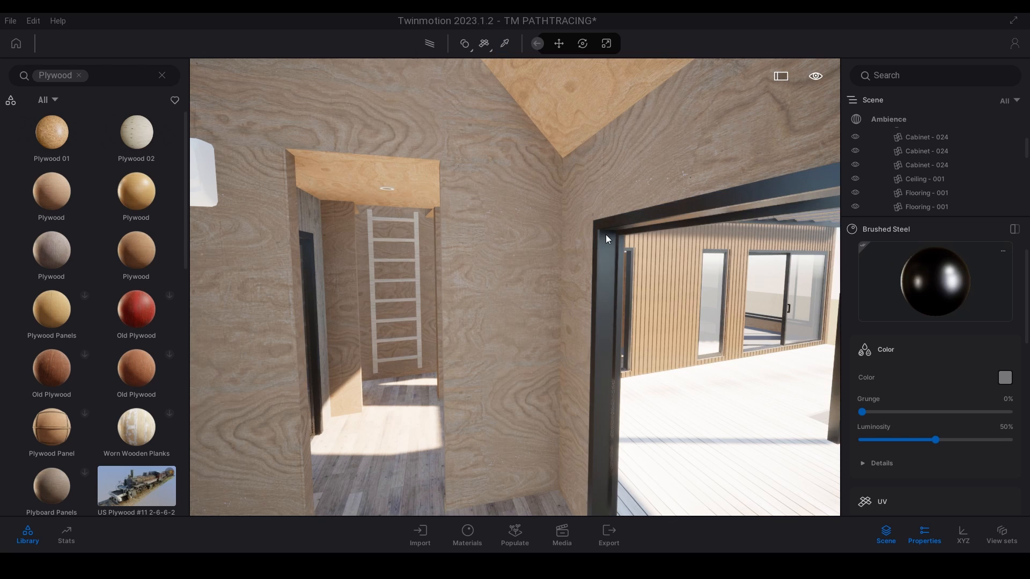
Apply the Brushed Steel to the white ladder in the passage only, using the Apply to object mode
right_click_drag(606, 233, 419, 234)
key("w")
key("d")
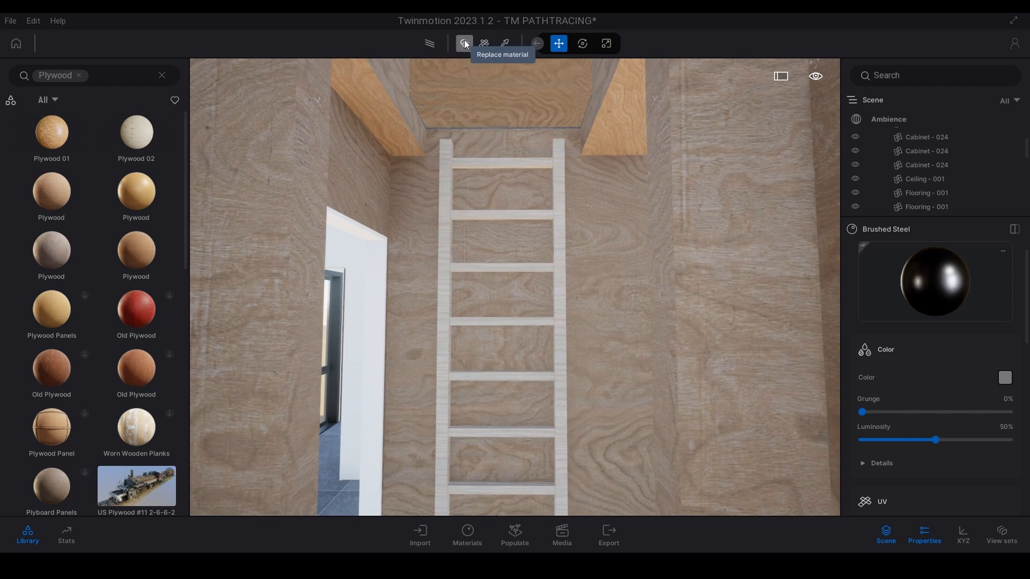
left_click(465, 43)
left_click(464, 87)
mouse_move(906, 237)
left_mouse_down()
mouse_move(572, 192)
mouse_move(555, 172)
left_mouse_up()
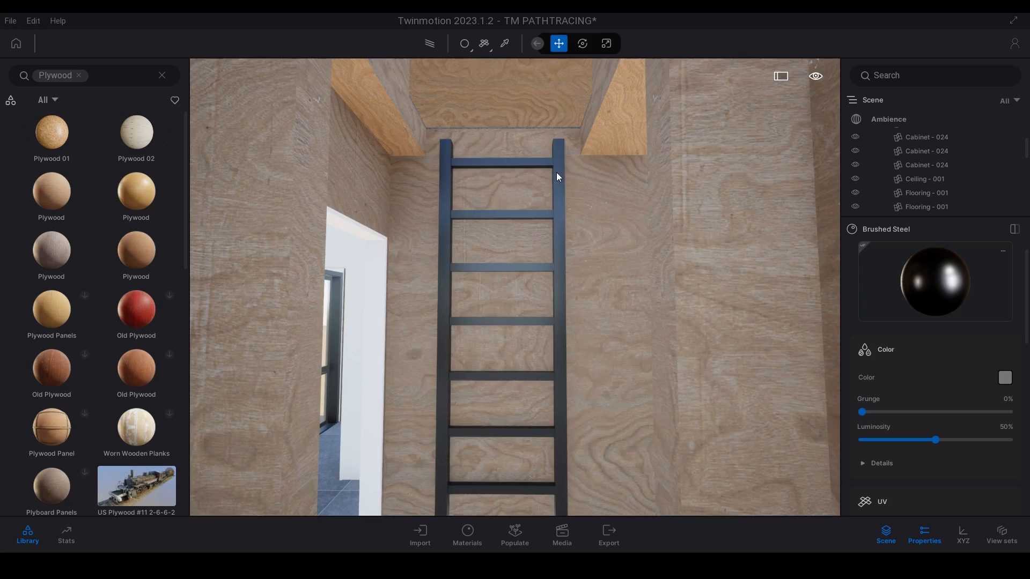
Examine the interior beyond the ladder and the whole house with its deck and roofs from the lawn
mouse_move(556, 172)
right_mouse_down()
mouse_move(515, 177)
mouse_move(789, 179)
mouse_move(777, 124)
right_mouse_up()
key("w")
key("w")
right_click_drag(546, 129, 794, 163)
key("s")
key("w")
right_click_drag(555, 195, 559, 184)
key("s")
key("w")
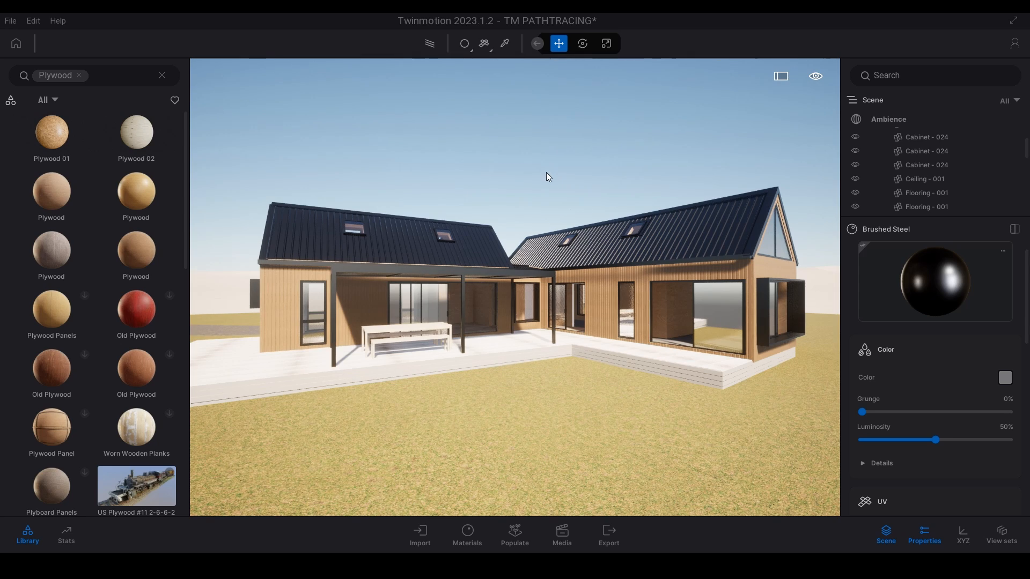
Go inside to the room with the blue-grey floor and search the library for Carpet
key("w")
right_click_drag(547, 173, 323, 98)
key("w")
key("w")
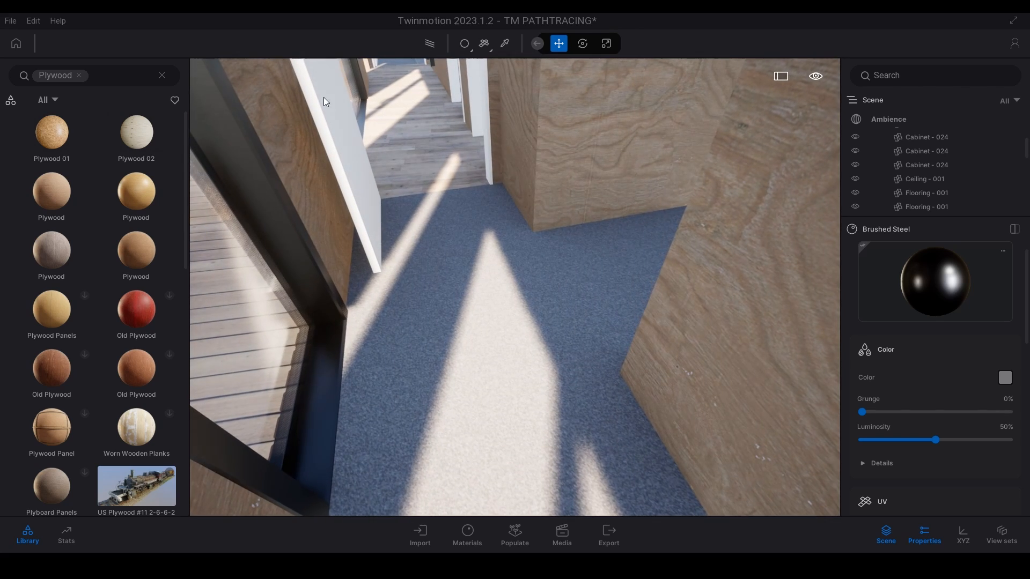
left_click(79, 76)
type("car")
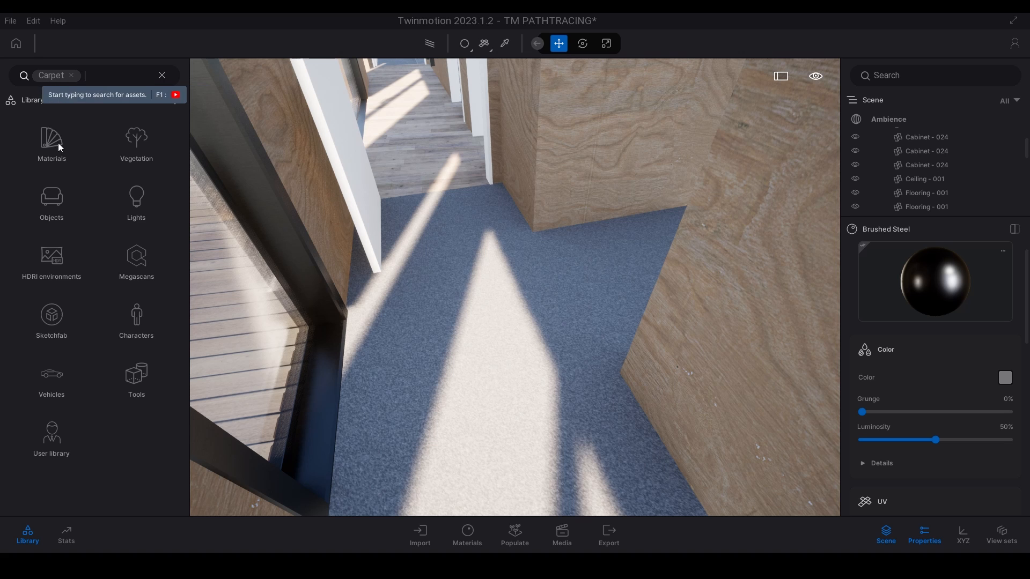
Apply Carpet wool var 02 to the blue-grey floor and set the material's scale to 7.44
scroll(62, 268, "down", 10)
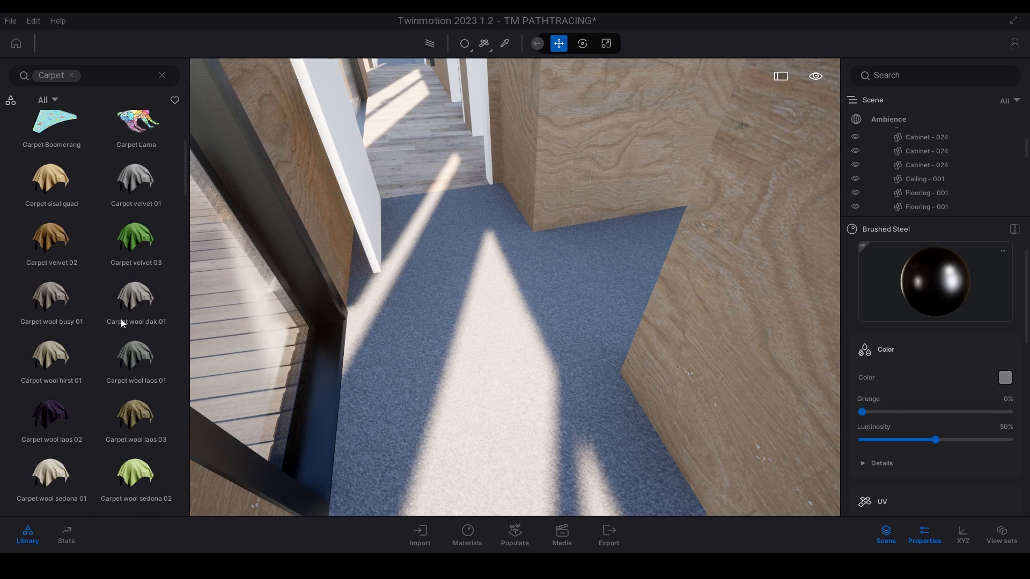
scroll(127, 357, "down", 10)
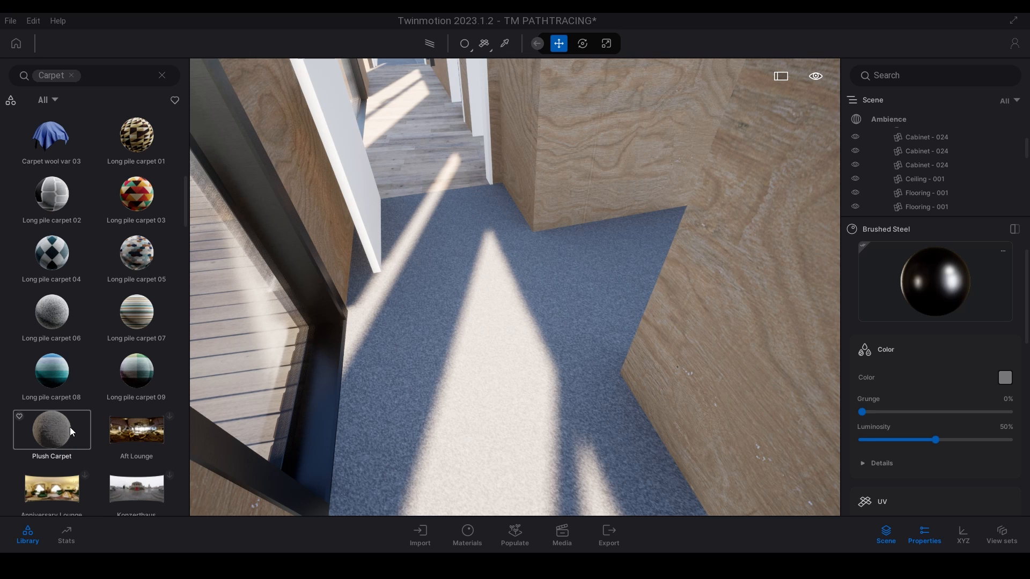
scroll(71, 427, "up", 5)
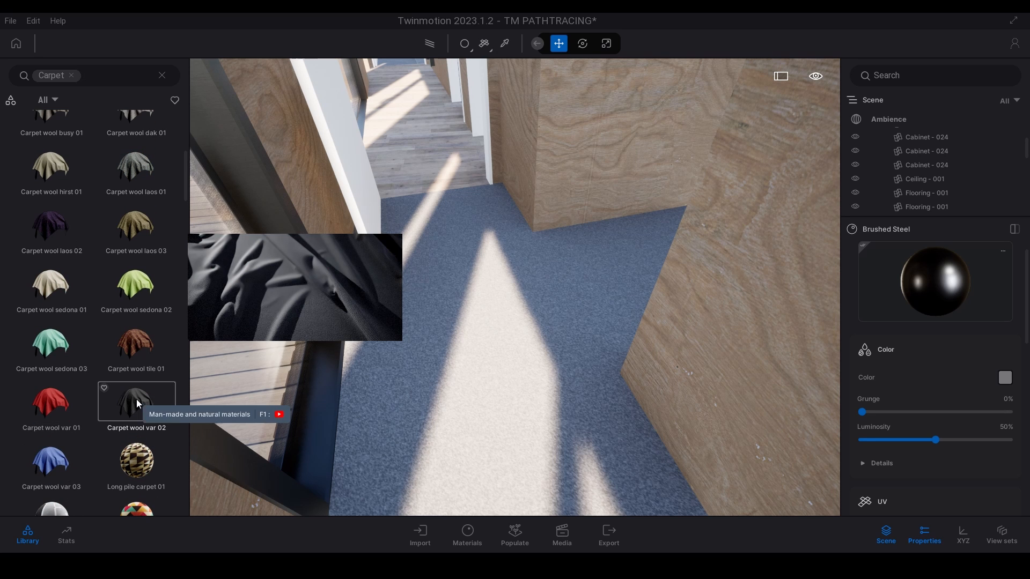
left_click_drag(141, 409, 400, 372)
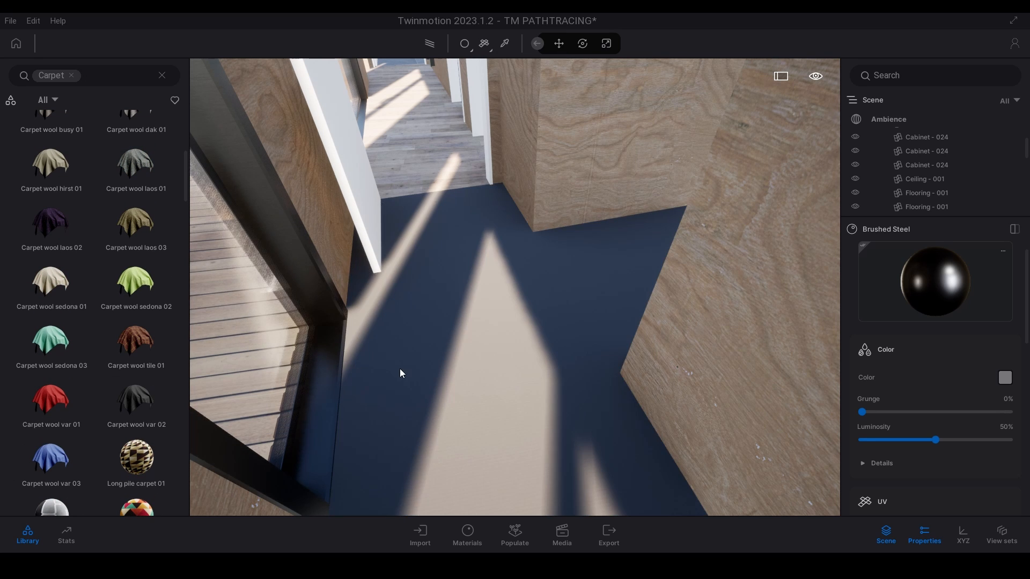
scroll(914, 415, "down", 1)
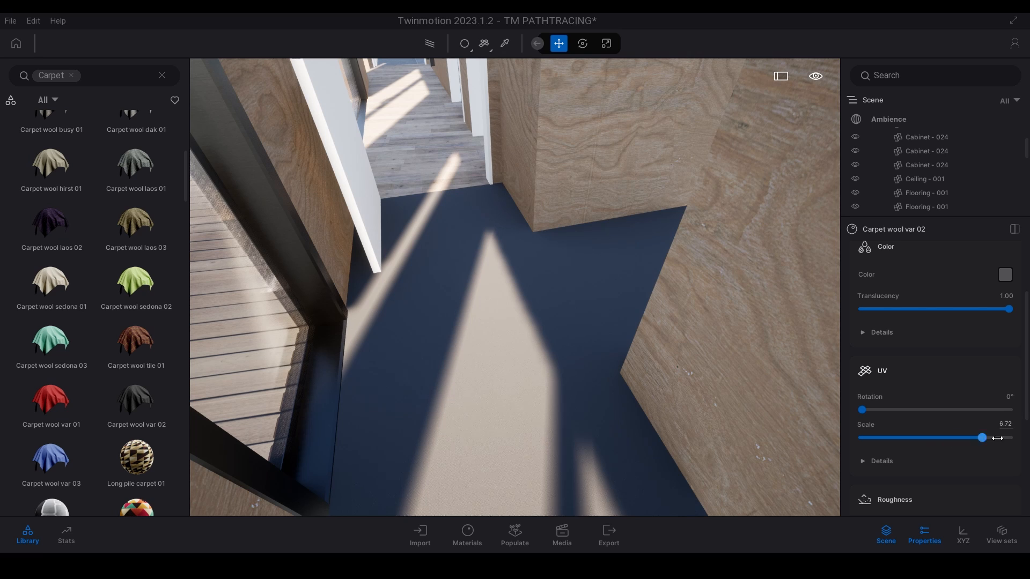
mouse_move(996, 438)
left_mouse_down()
mouse_move(1008, 439)
mouse_move(990, 441)
left_mouse_up()
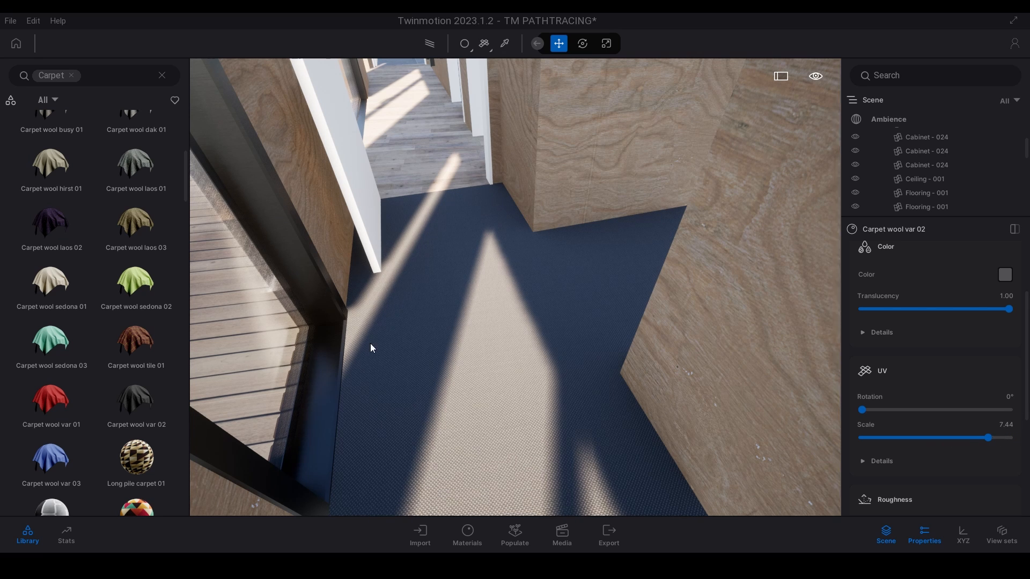
Apply Carpet wool dak 01 to the same floor and set the material's scale to 7.44
scroll(129, 230, "up", 2)
mouse_move(127, 230)
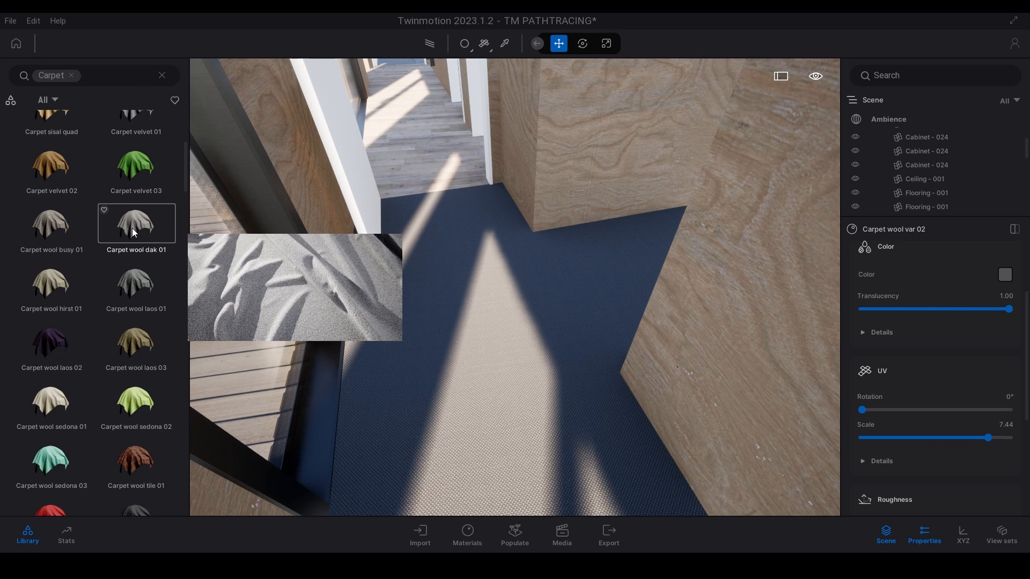
left_click_drag(135, 232, 434, 277)
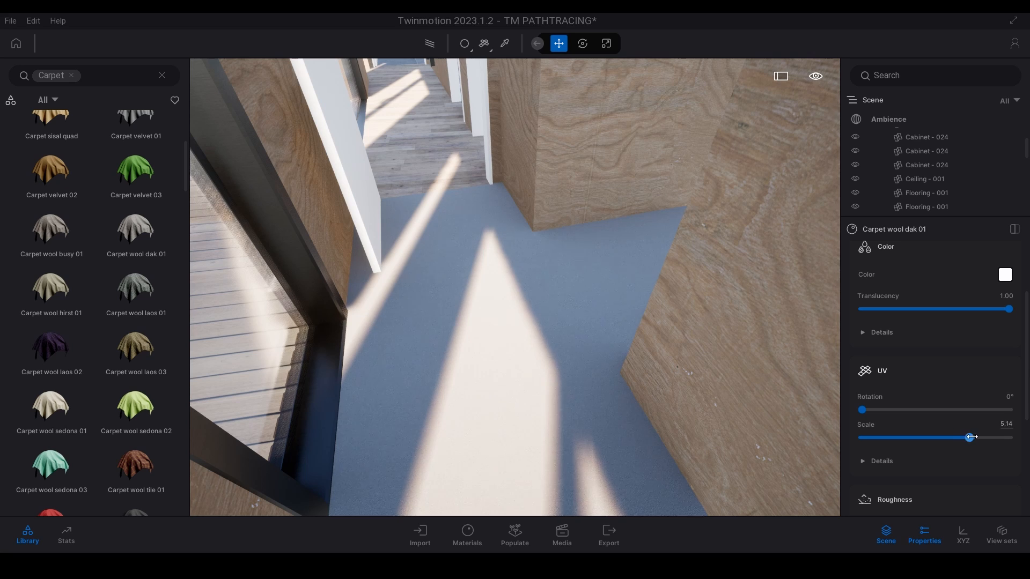
left_click_drag(992, 437, 988, 438)
Darken the Carpet wool dak 01 colour to the grey 919191
scroll(991, 333, "up", 2)
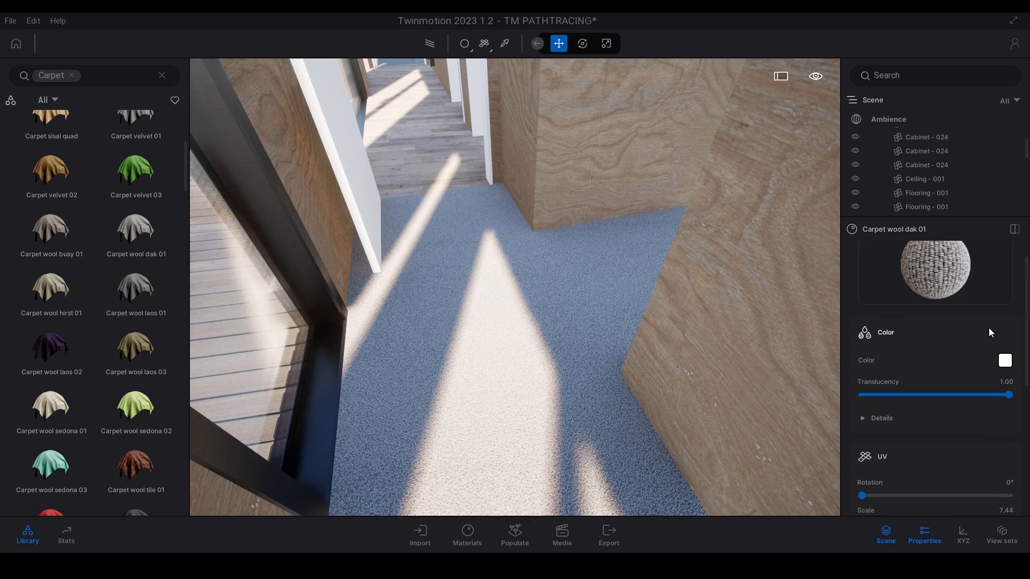
left_click(1005, 362)
left_click(501, 315)
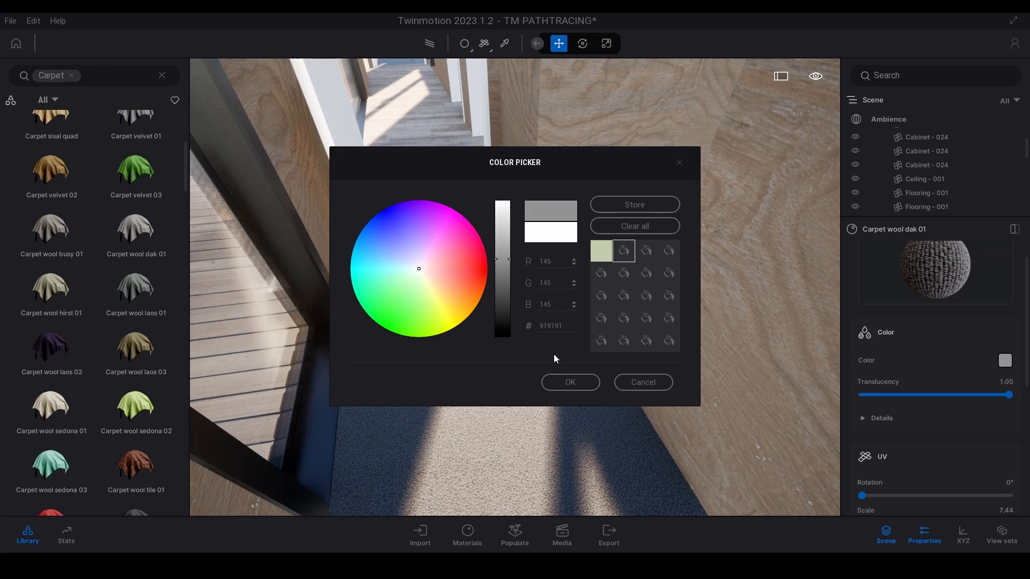
left_click(578, 374)
Check the carpet around the wardrobe and set the Carpet wool dak 01 scale to 10
mouse_move(577, 372)
right_mouse_down()
mouse_move(575, 360)
mouse_move(557, 354)
mouse_move(515, 364)
mouse_move(517, 346)
mouse_move(579, 343)
mouse_move(633, 359)
mouse_move(570, 354)
right_mouse_up()
key("w")
key("w")
key("s")
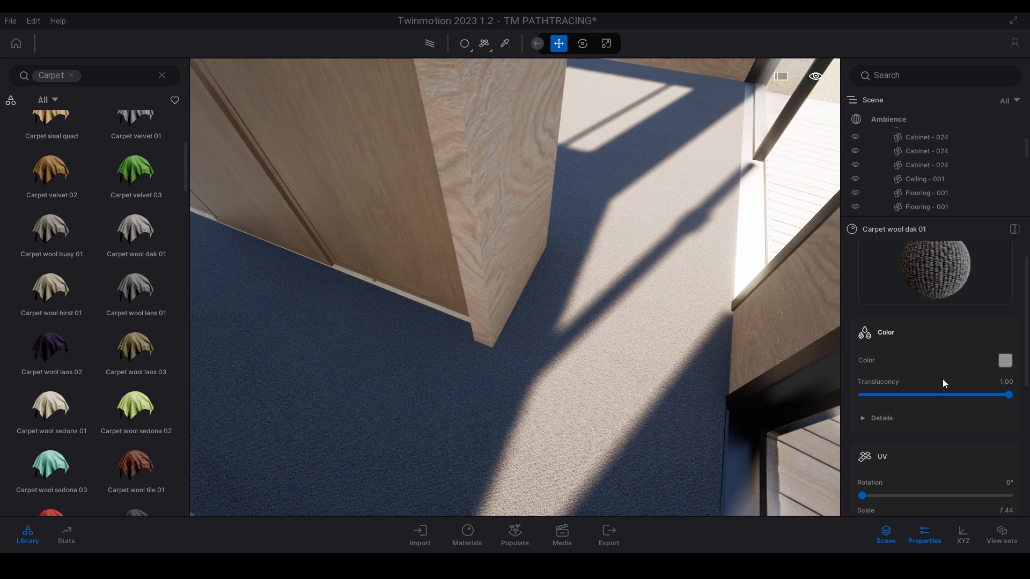
scroll(950, 429, "down", 2)
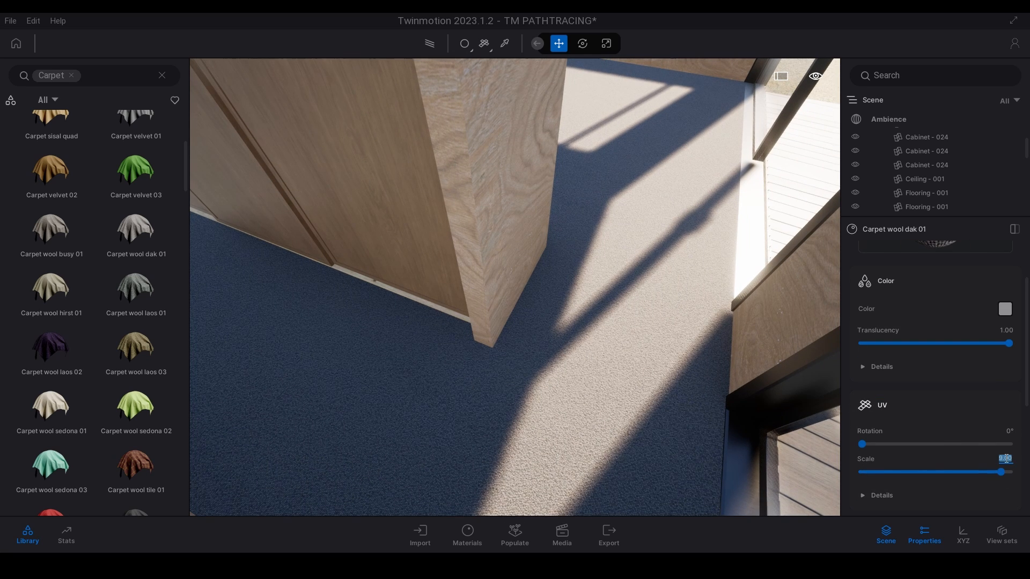
right_click_drag(710, 310, 579, 284)
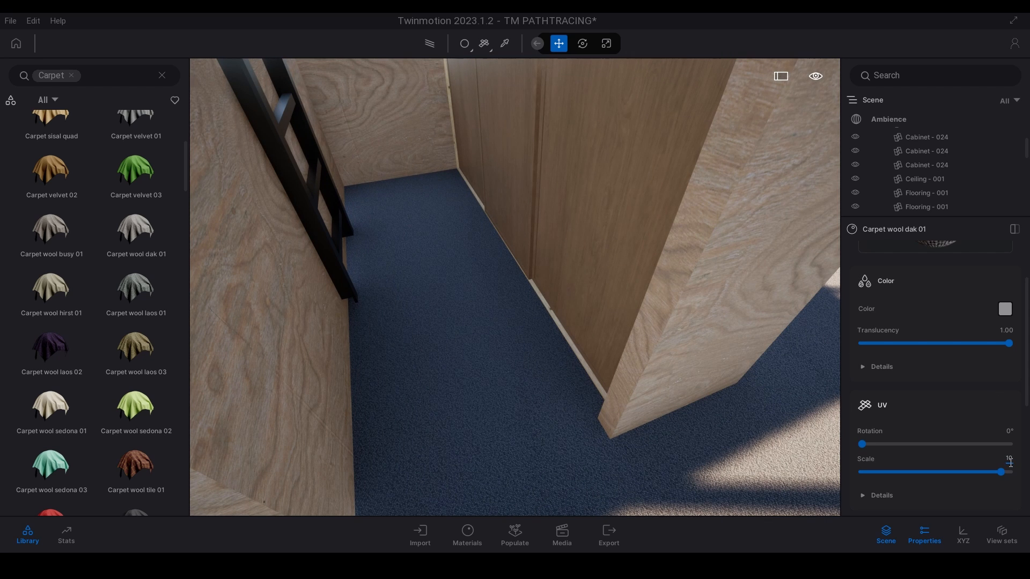
Sample the material of the wardrobe doors below the plywood ceiling with the material picker, and clear the selection
right_click_drag(654, 319, 509, 51)
left_click(579, 274)
key("Escape")
left_click(573, 319)
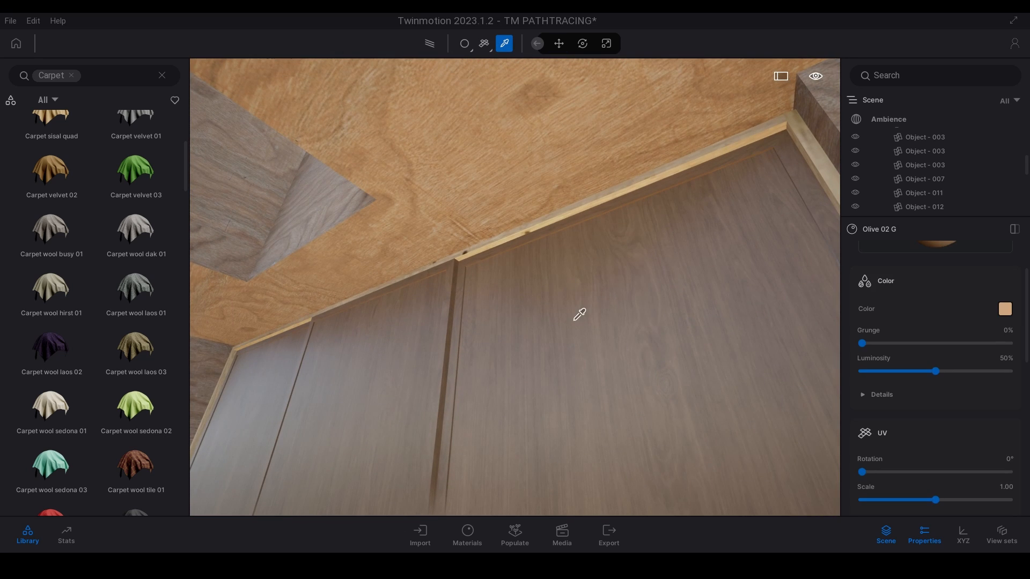
left_click(659, 188)
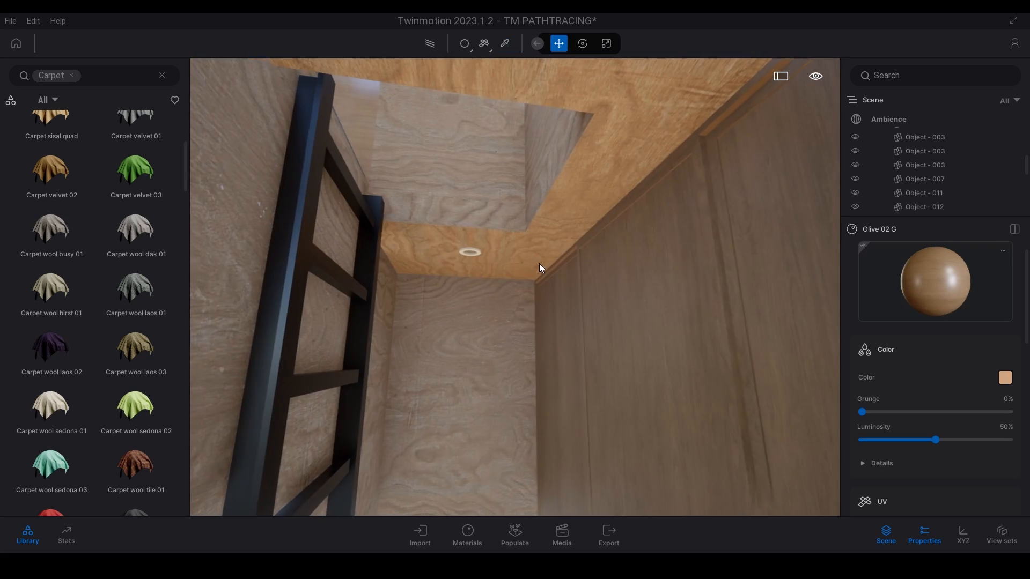
left_click(543, 268)
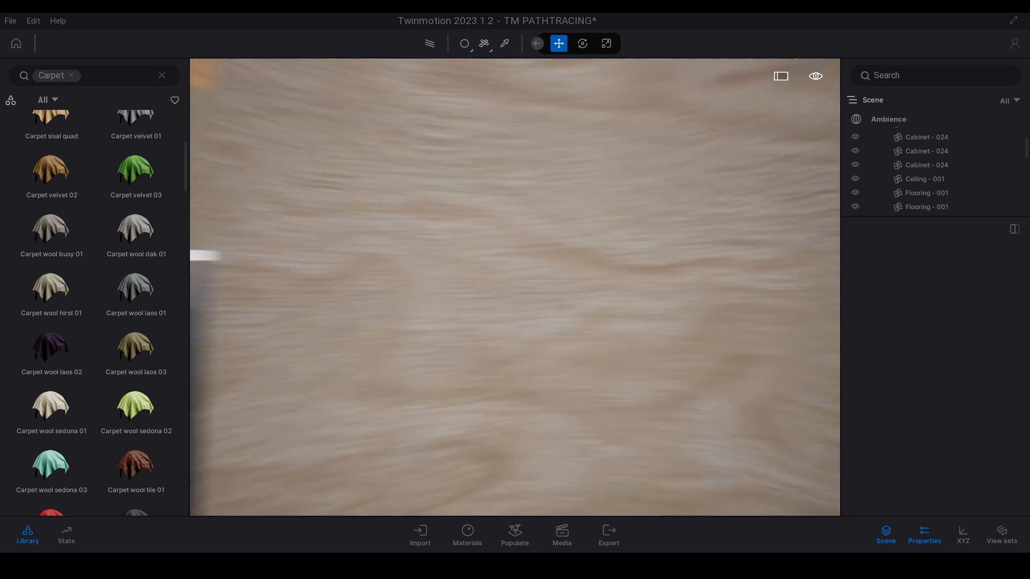
Go to the living room's plank floor and open the wood veneer surfaces in the Megascans library
key("w")
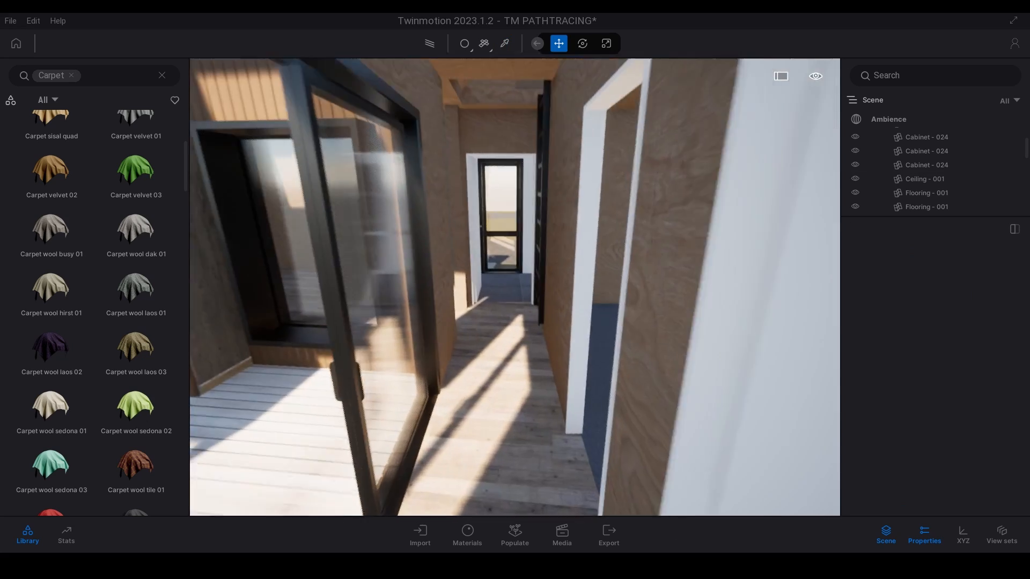
key("w")
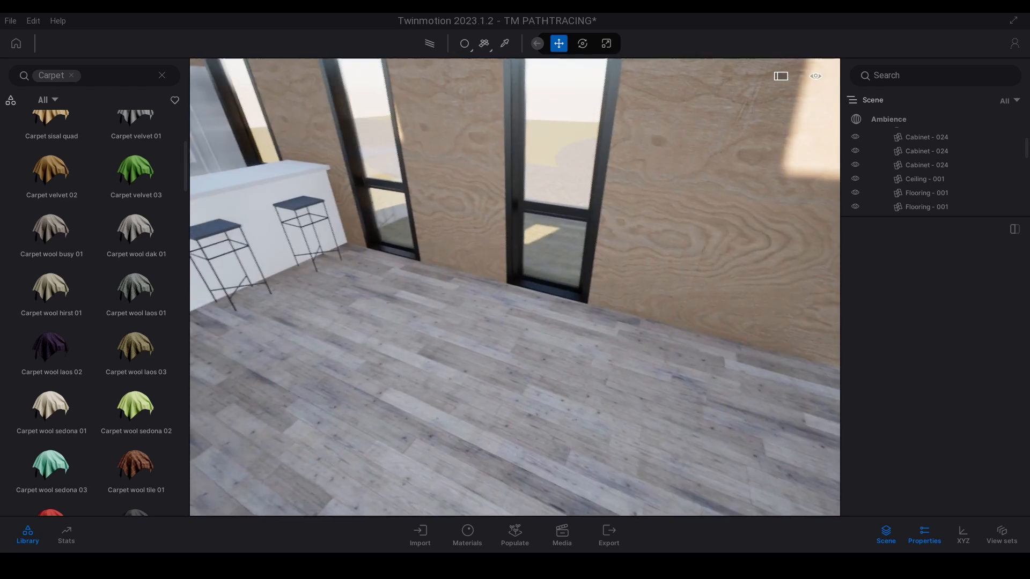
right_click_drag(408, 252, 531, 262)
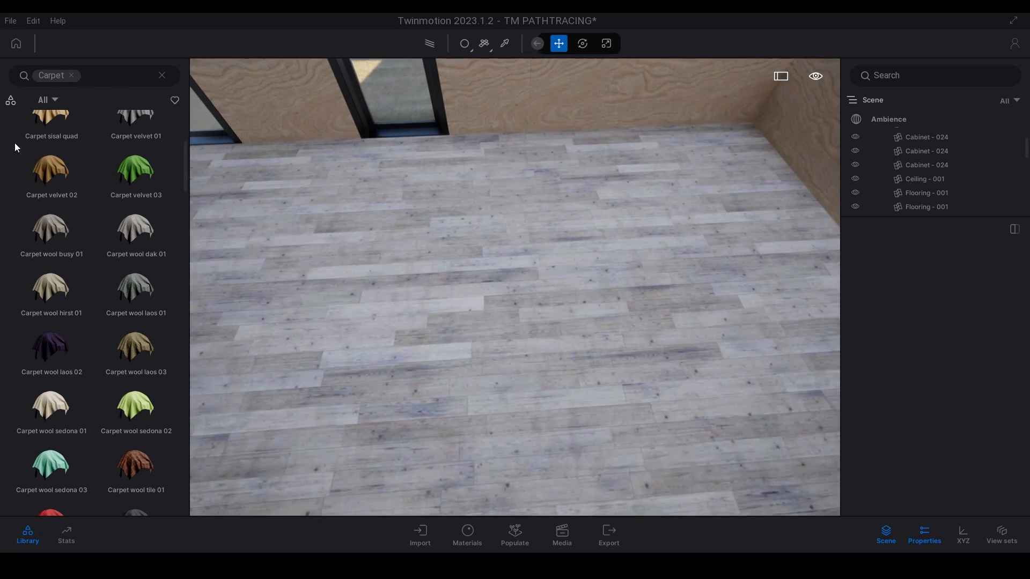
left_click(72, 75)
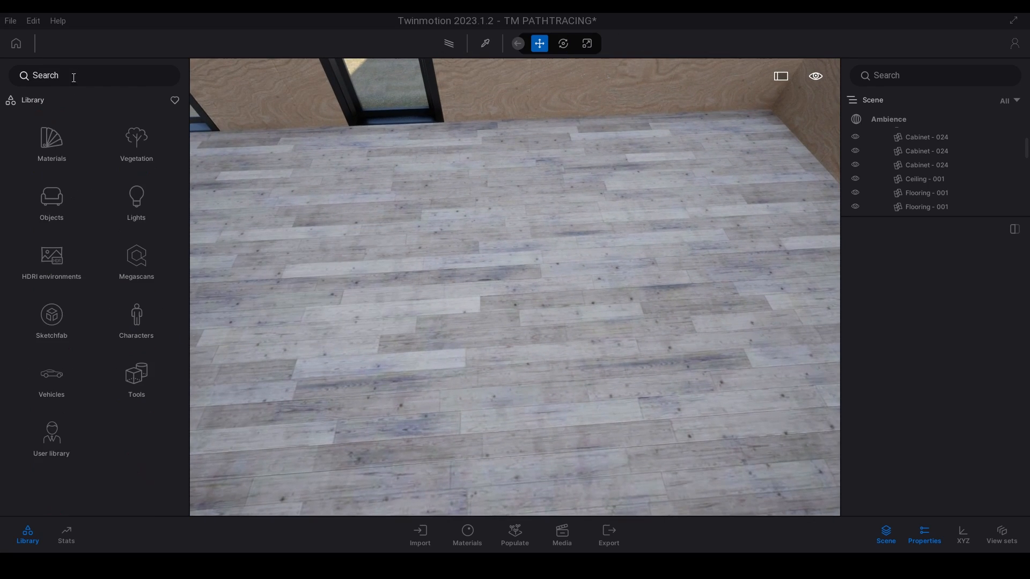
left_click(50, 133)
left_click(33, 100)
left_click(135, 258)
scroll(124, 346, "down", 6)
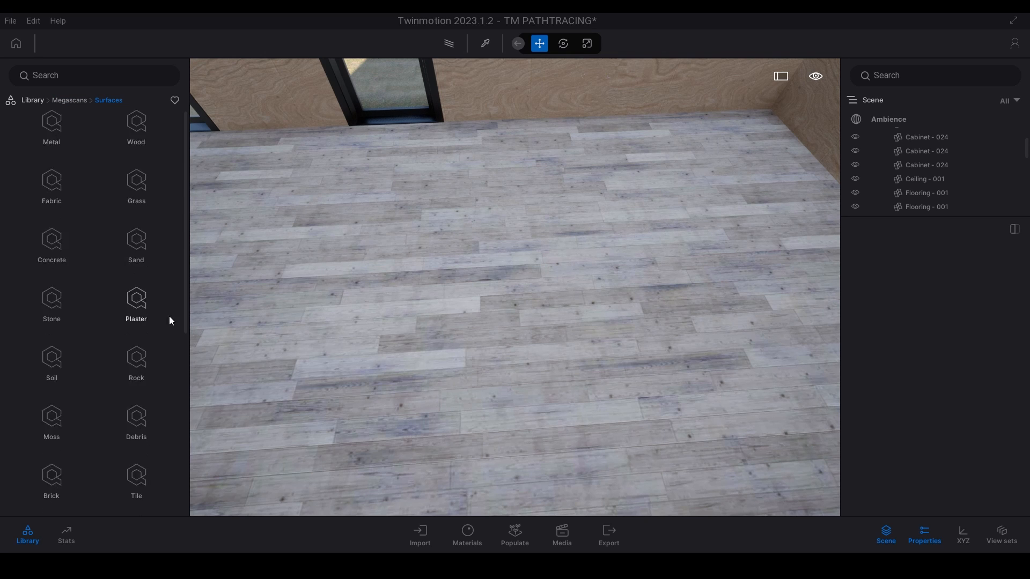
scroll(74, 478, "up", 6)
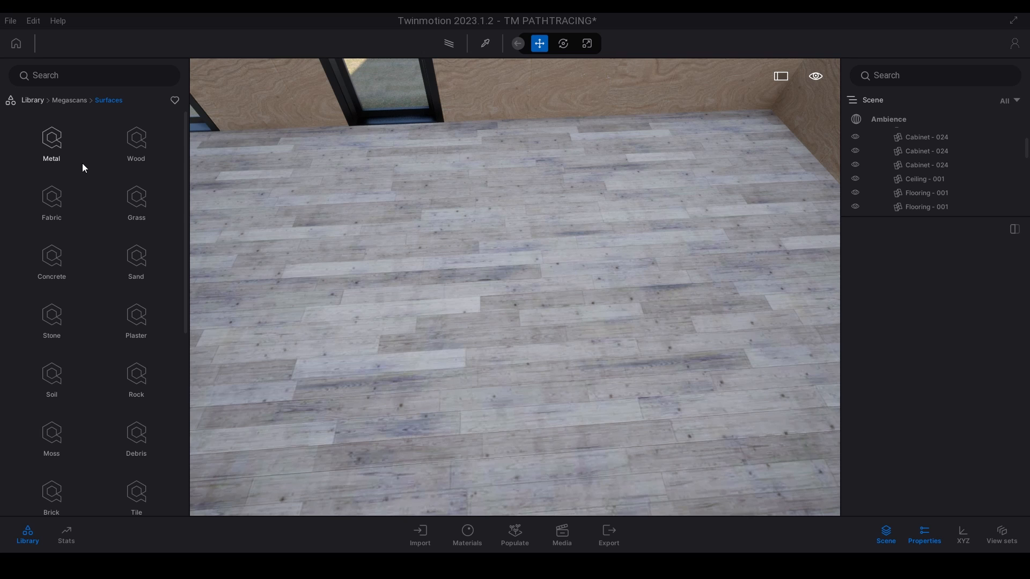
left_click(131, 156)
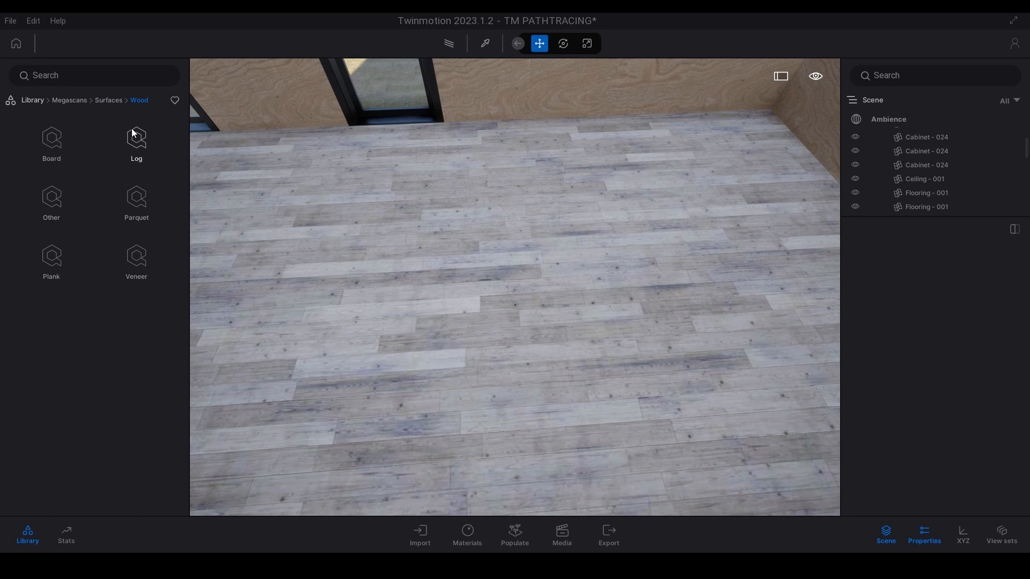
left_click(125, 268)
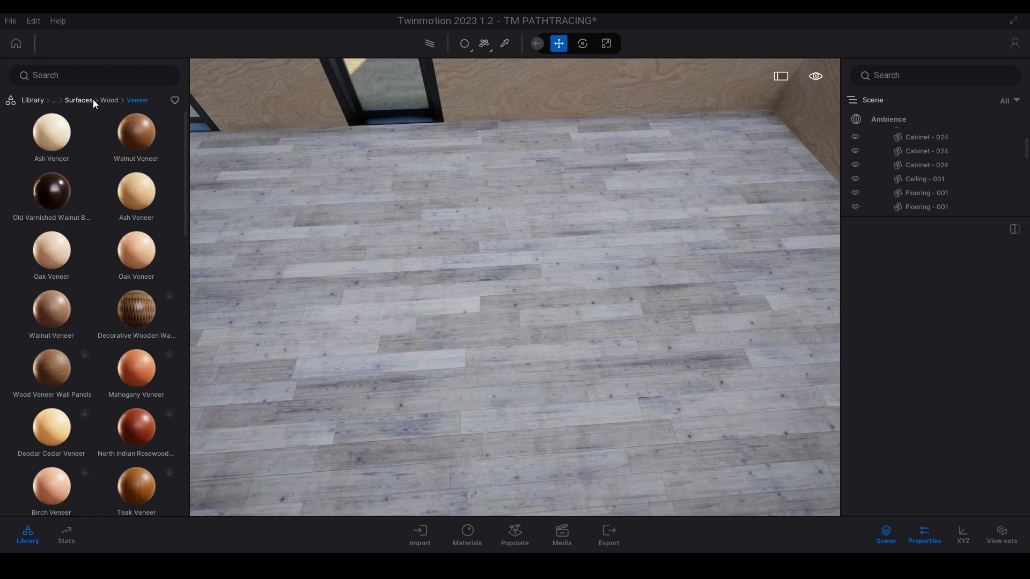
Find Stack Bond Chestnut Parquet in the Megascans wood parquet surfaces and apply it to the living room's plank floor
scroll(134, 284, "down", 1)
scroll(134, 280, "up", 1)
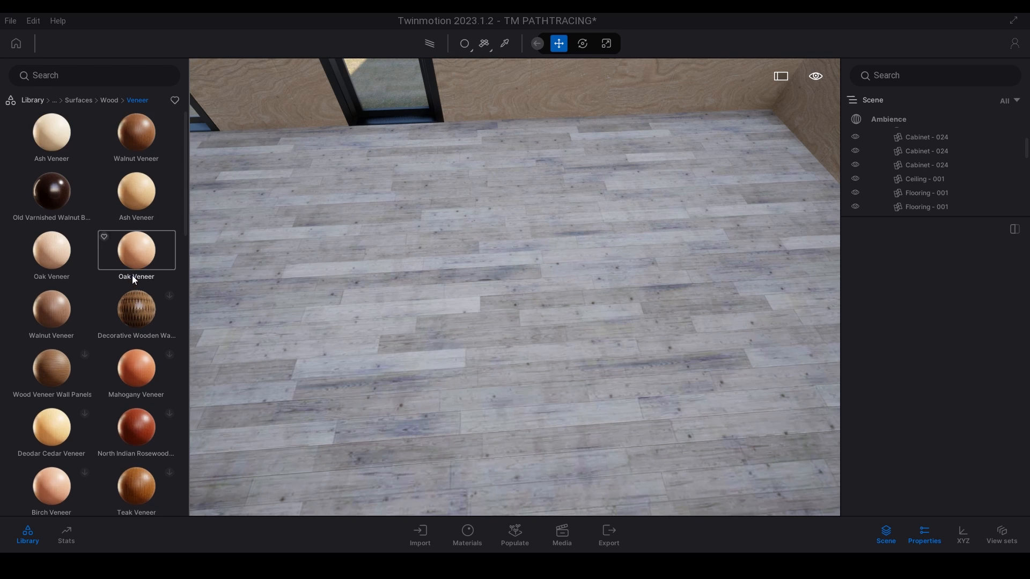
left_click(112, 99)
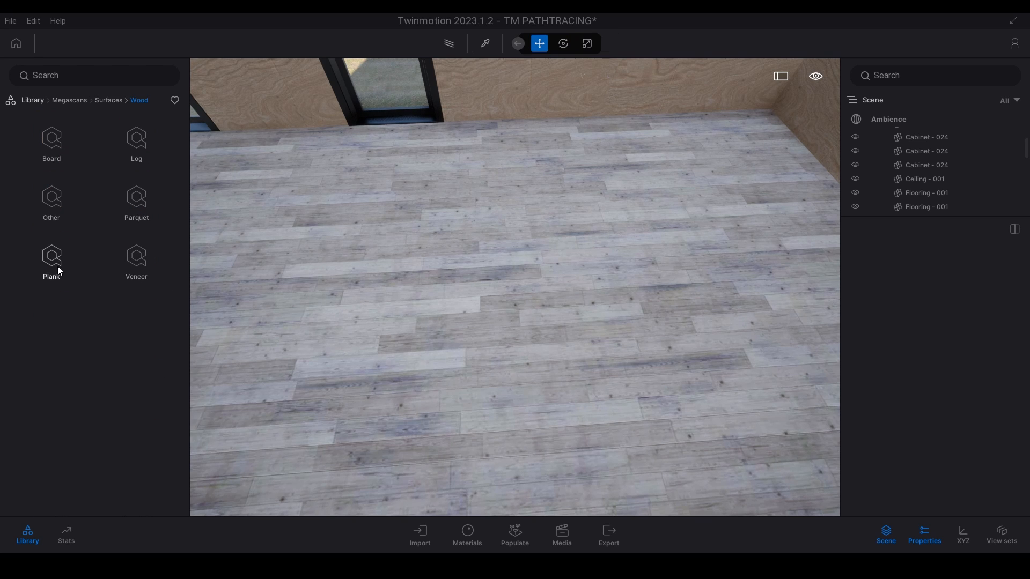
left_click(137, 263)
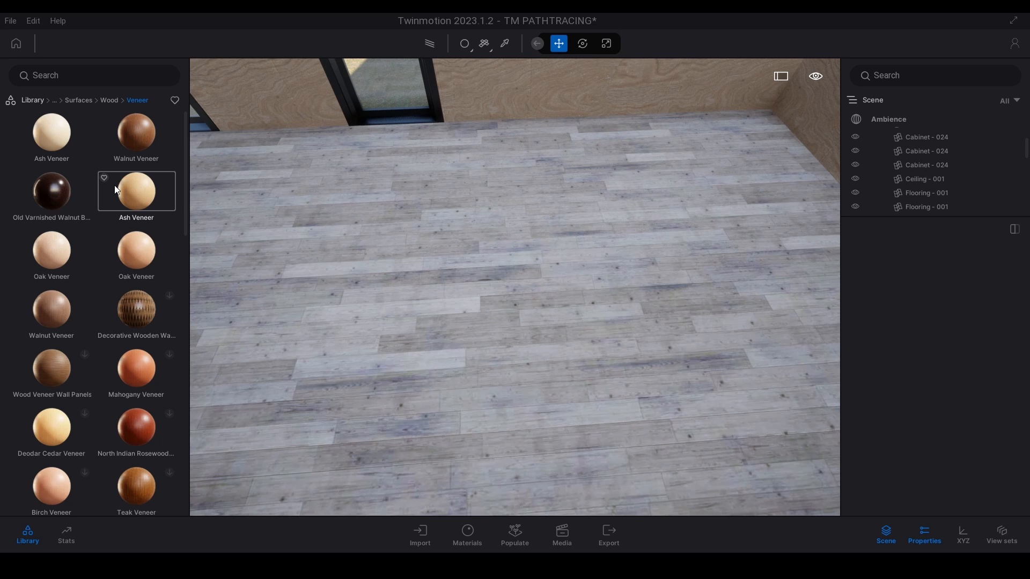
left_click(110, 100)
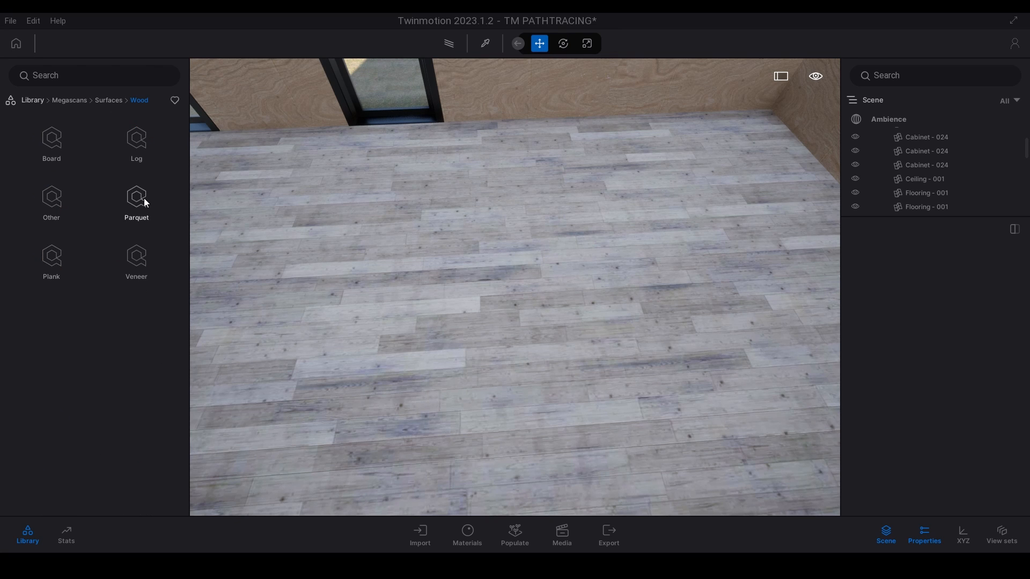
left_click(143, 221)
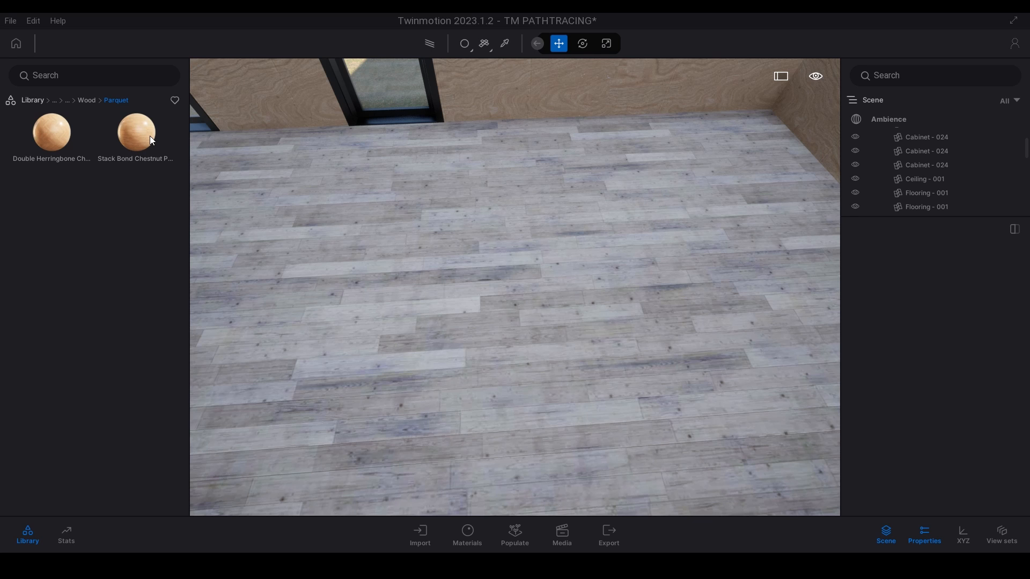
left_click_drag(146, 135, 317, 187)
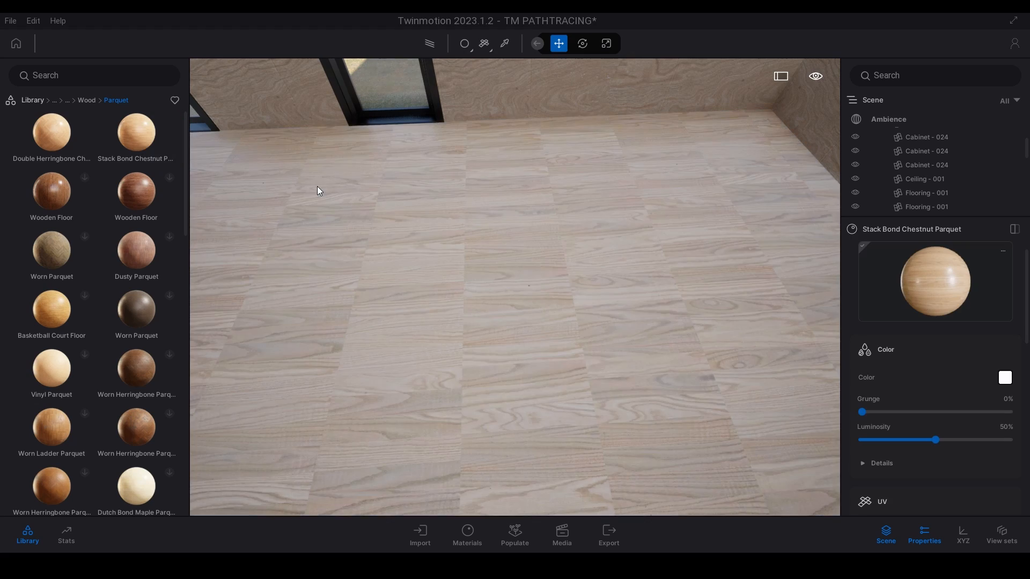
Set the Stack Bond Chestnut Parquet scale to 0.75, clear the selection and check the living room floor
right_click_drag(569, 236, 322, 236)
right_click_drag(515, 287, 804, 214)
right_click_drag(450, 257, 616, 262)
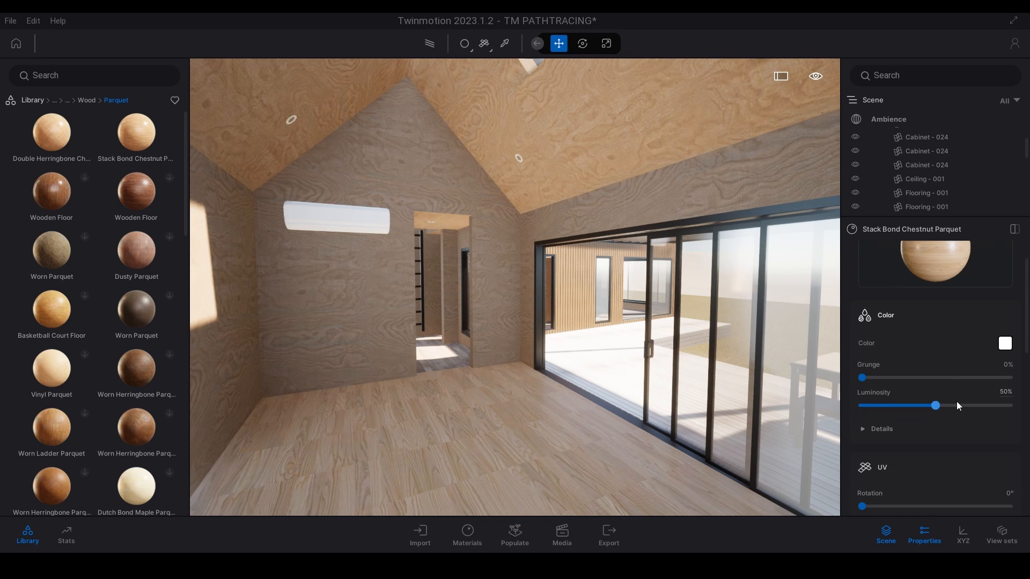
scroll(957, 402, "down", 3)
left_click(998, 436)
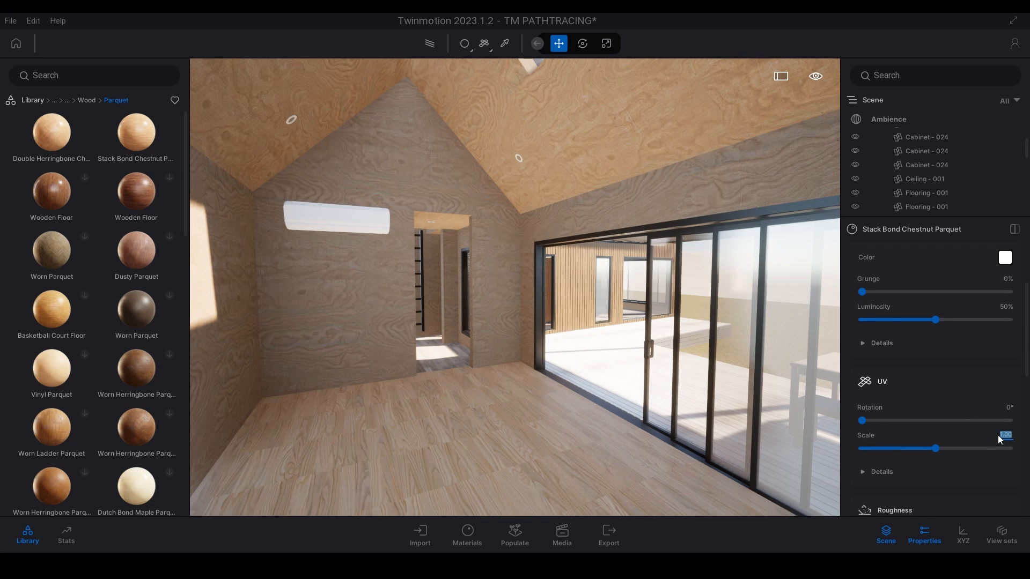
type("0.75")
key("Return")
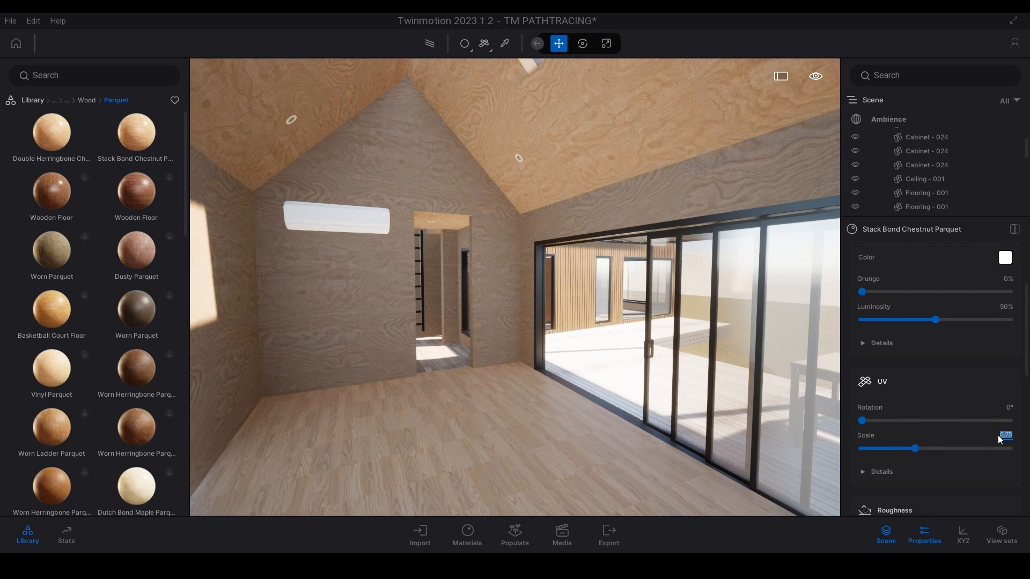
left_click(526, 262)
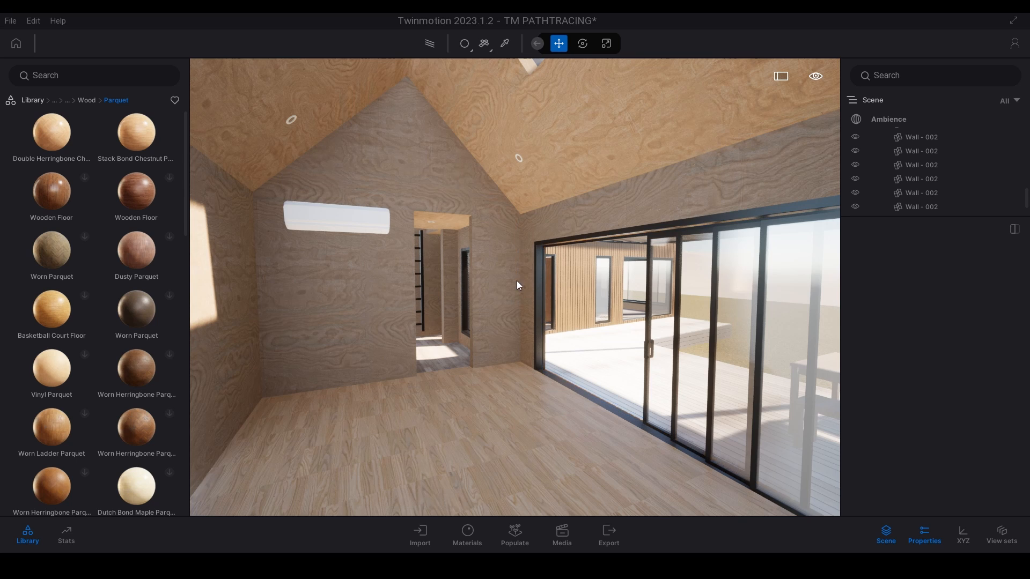
key("w")
key("a")
mouse_move(517, 281)
right_mouse_down()
mouse_move(566, 270)
mouse_move(595, 282)
mouse_move(517, 281)
right_mouse_up()
key("s")
key("s")
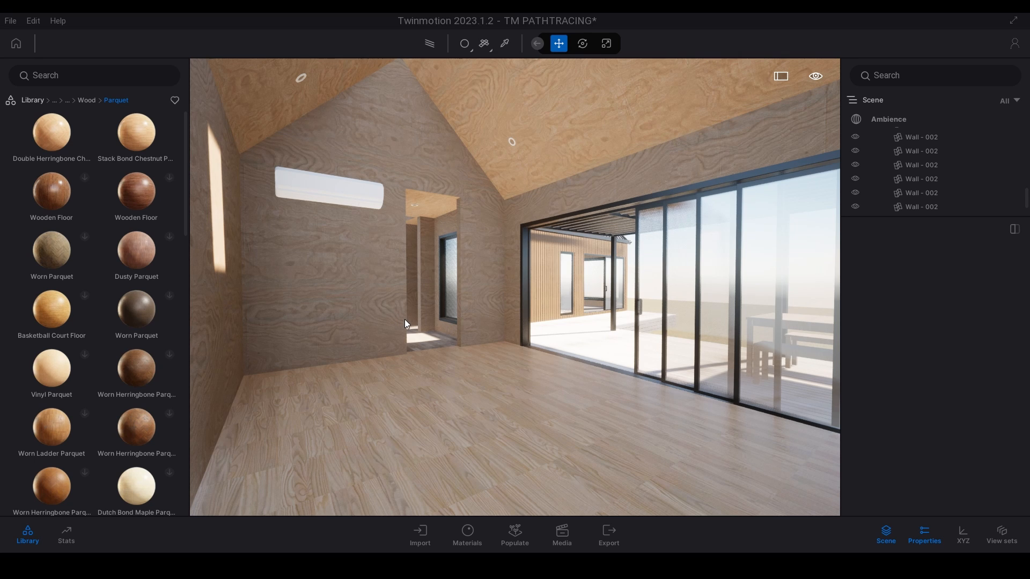
Select the three bar stools at the kitchen island and delete them
key("w")
right_click_drag(421, 306, 794, 375)
key("s")
left_click(448, 393)
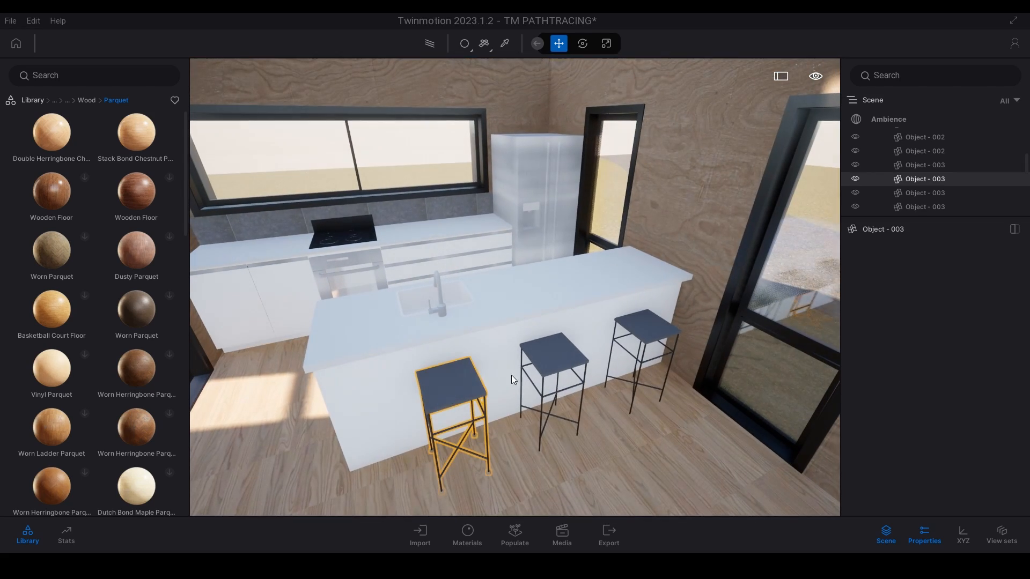
left_click(566, 362)
key("a")
right_click_drag(557, 363, 388, 357)
left_click(445, 246)
left_click(388, 356)
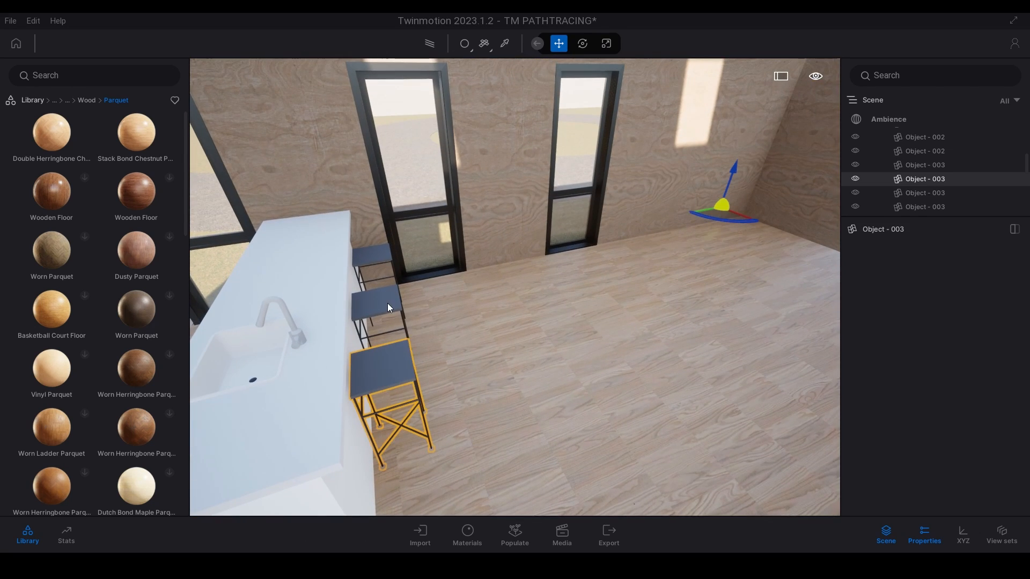
left_click(387, 304, "ctrl")
left_click(375, 256, "ctrl")
mouse_move(382, 265)
right_mouse_down()
mouse_move(762, 230)
mouse_move(391, 269)
right_mouse_up()
key("Delete")
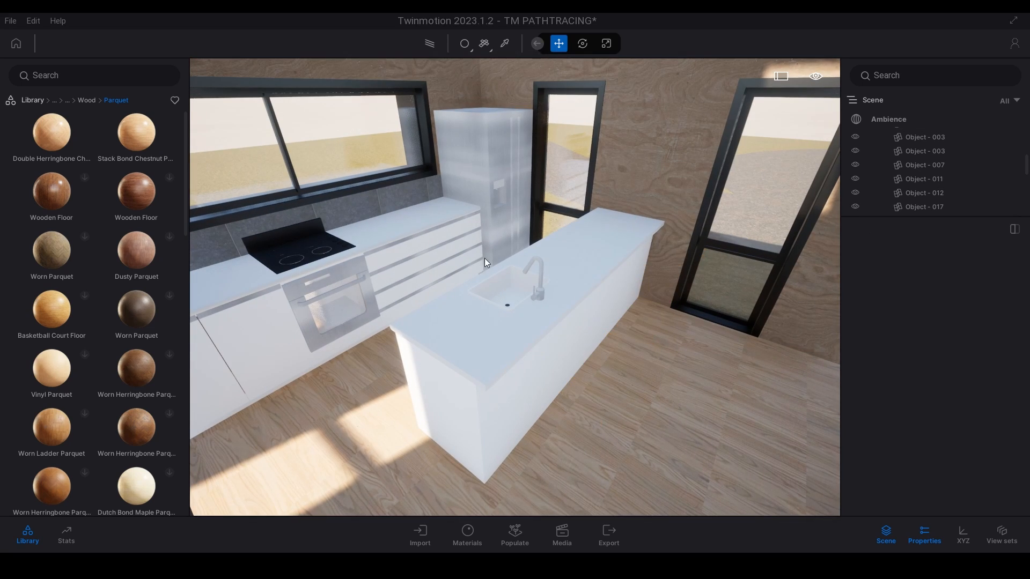
Apply Brushed Steel from the Megascans bare metal surfaces to the kitchen island's tap
key("w")
mouse_move(484, 258)
right_mouse_down()
mouse_move(419, 241)
mouse_move(486, 262)
right_mouse_up()
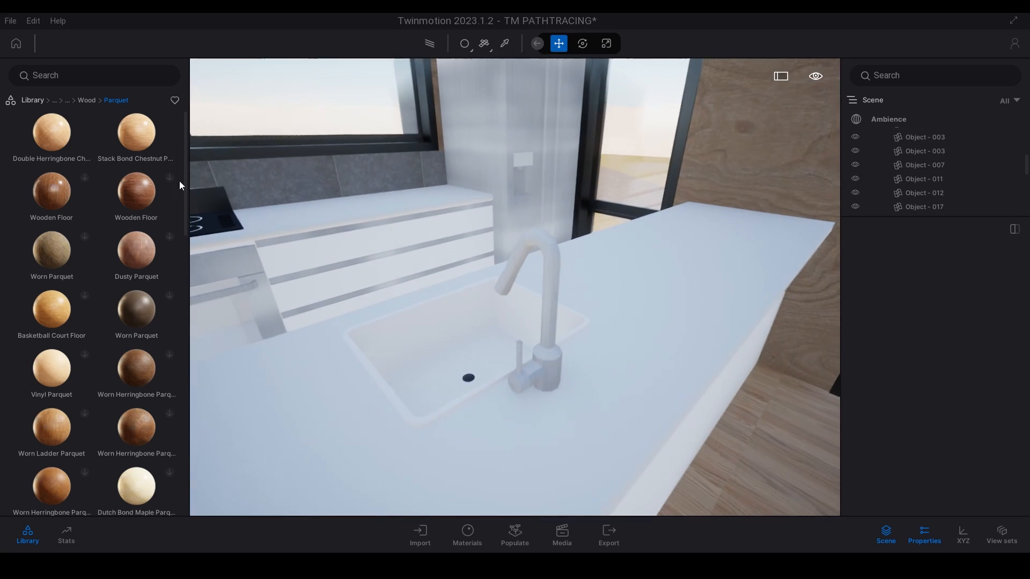
left_click(32, 100)
left_click(128, 194)
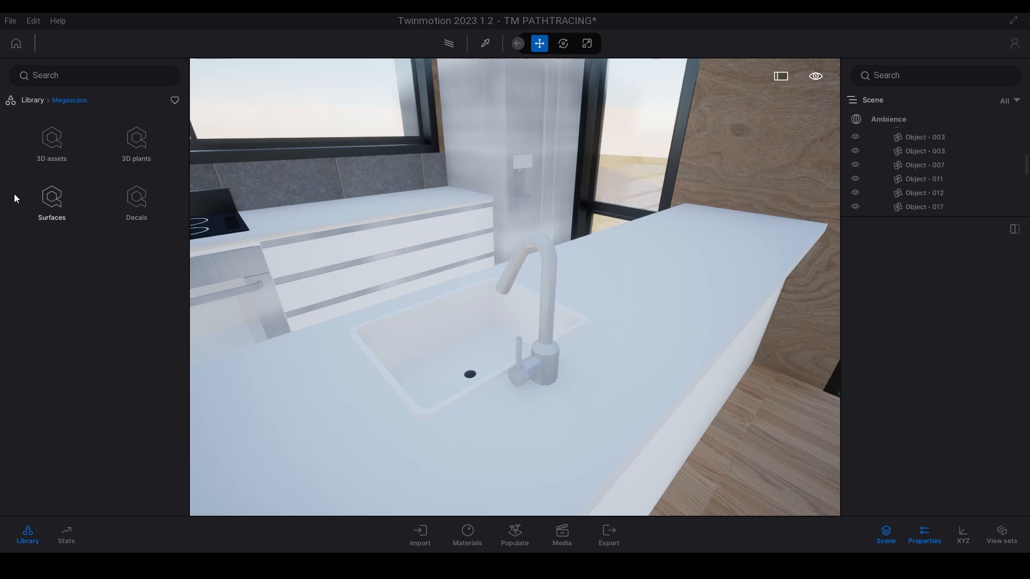
left_click(51, 199)
left_click(51, 170)
left_click(38, 150)
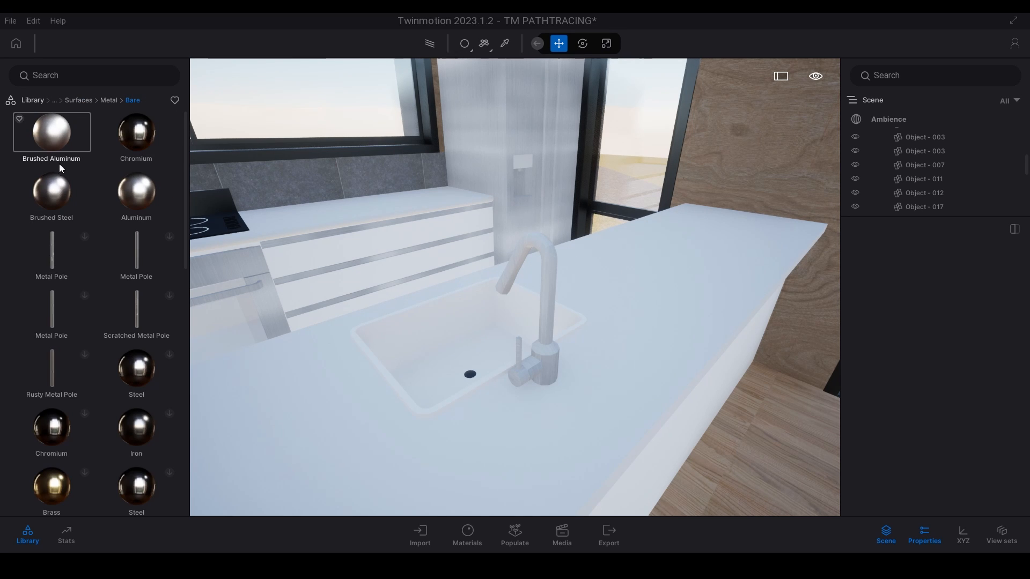
left_click_drag(56, 183, 541, 243)
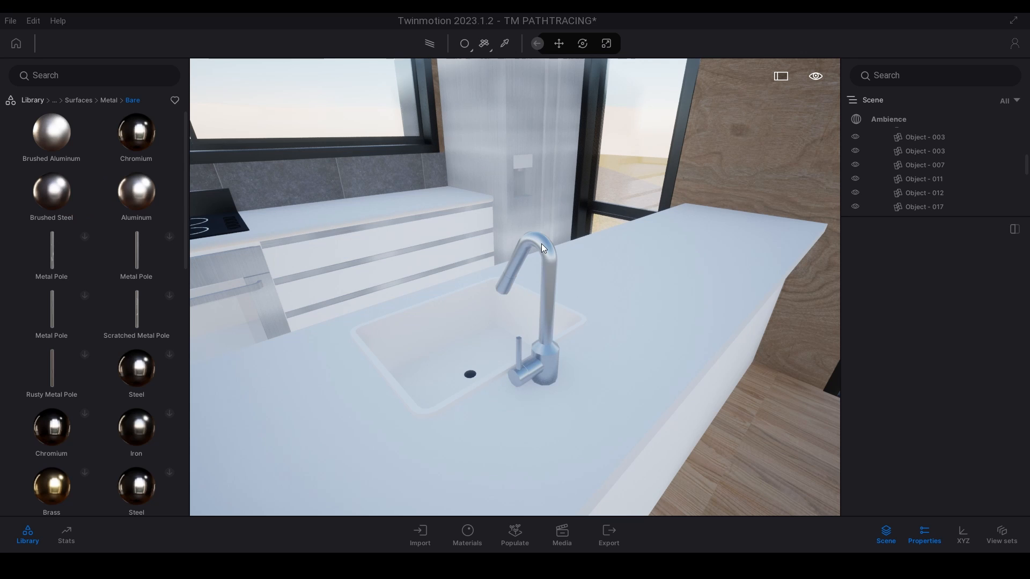
Apply Brushed Steel to the fridge, the oven front and the metal strips between the kitchen drawers
right_click_drag(542, 243, 523, 252)
key("w")
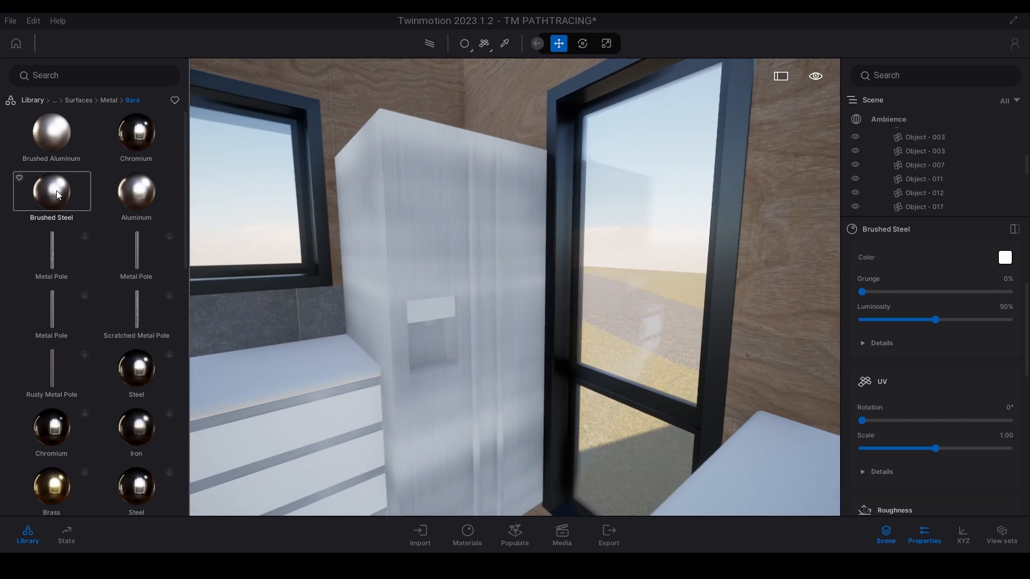
left_click_drag(56, 191, 406, 203)
mouse_move(448, 205)
right_mouse_down()
mouse_move(376, 212)
mouse_move(442, 248)
right_mouse_up()
key("w")
mouse_move(78, 203)
left_mouse_down()
mouse_move(226, 257)
mouse_move(487, 321)
left_mouse_up()
right_click_drag(562, 308, 586, 295)
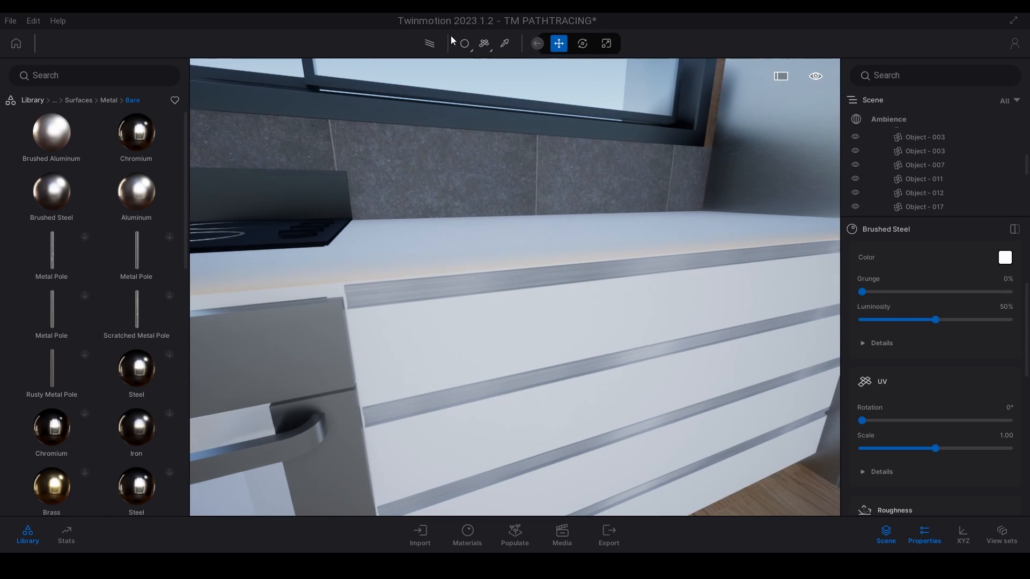
left_click_drag(61, 194, 415, 294)
Search the whole library for ceramic and apply Ceramic base to the kitchen island's sink
mouse_move(416, 288)
right_mouse_down()
mouse_move(343, 290)
mouse_move(375, 274)
mouse_move(499, 285)
mouse_move(585, 268)
mouse_move(472, 290)
mouse_move(433, 277)
right_mouse_up()
scroll(433, 277, "up", 2)
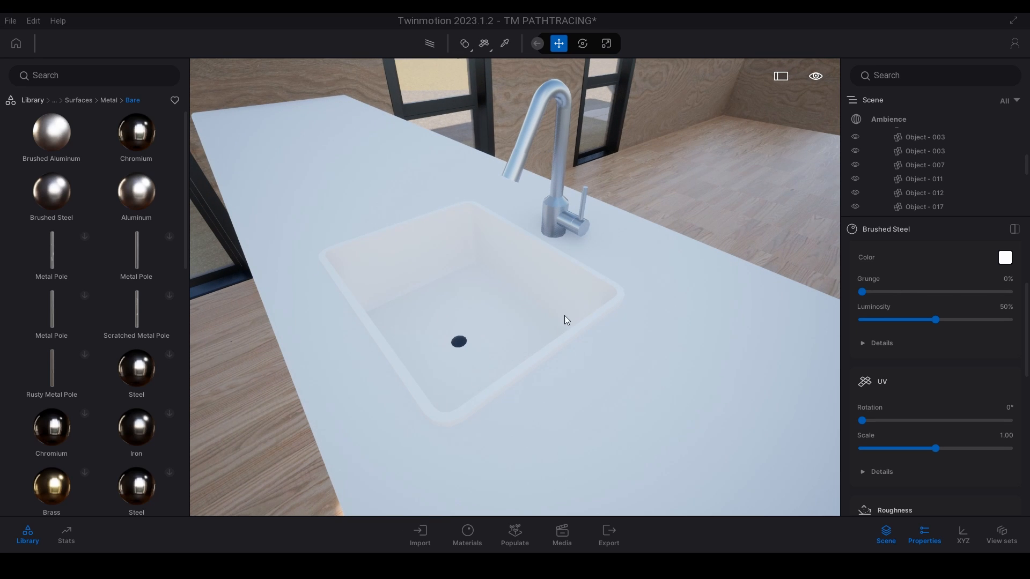
left_click(32, 100)
left_click(45, 78)
type("ceramic")
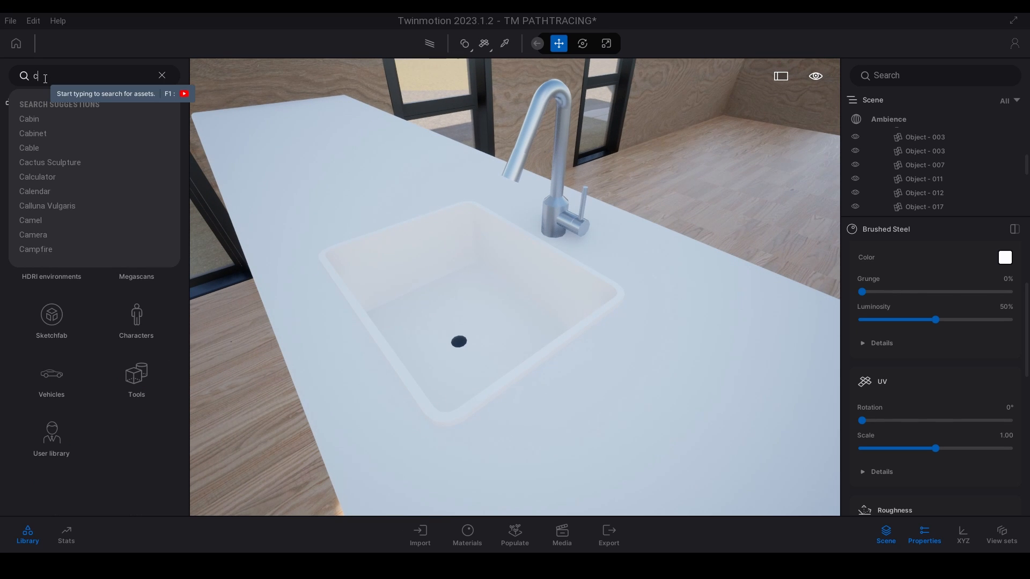
key("Return")
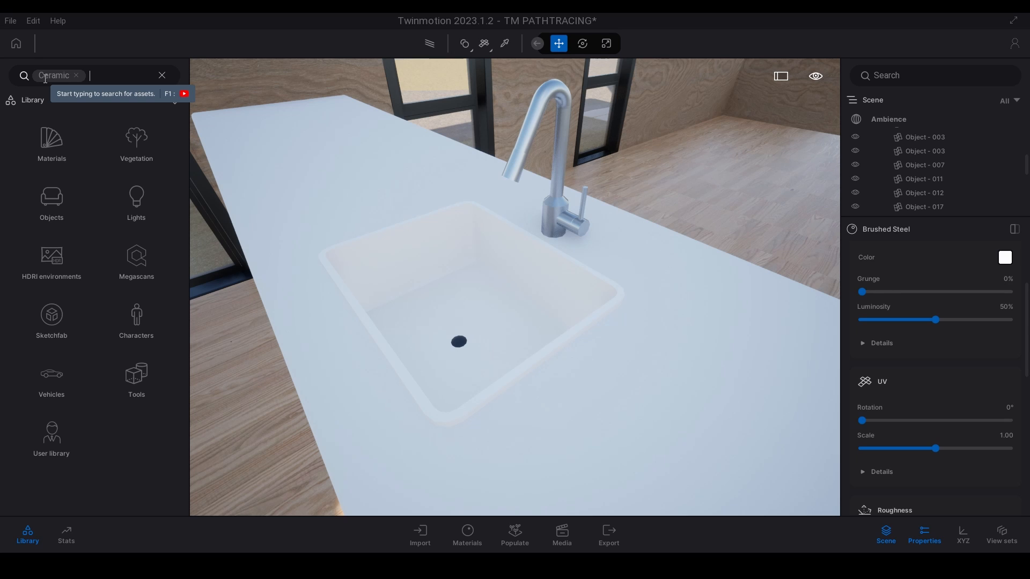
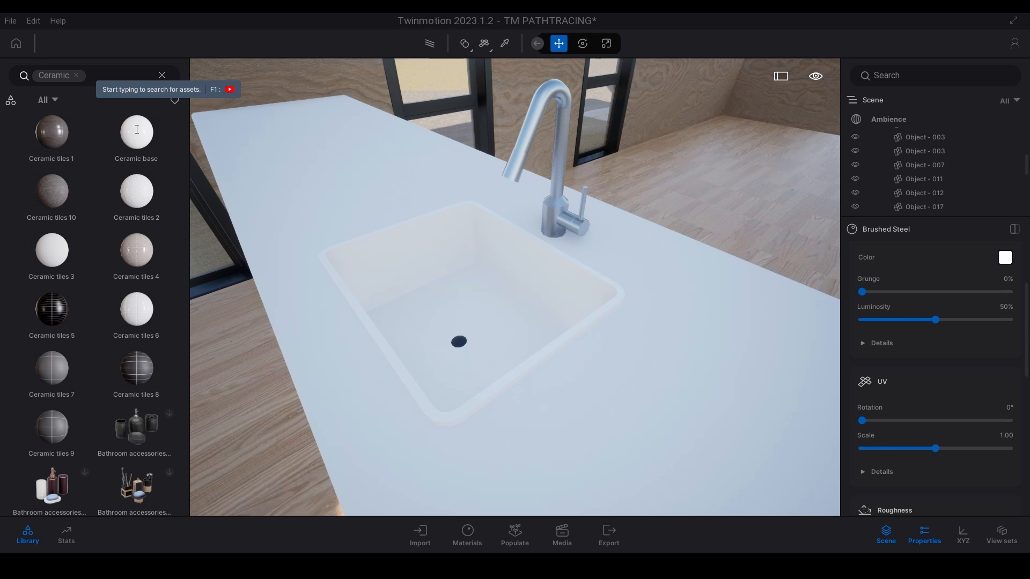
mouse_move(142, 135)
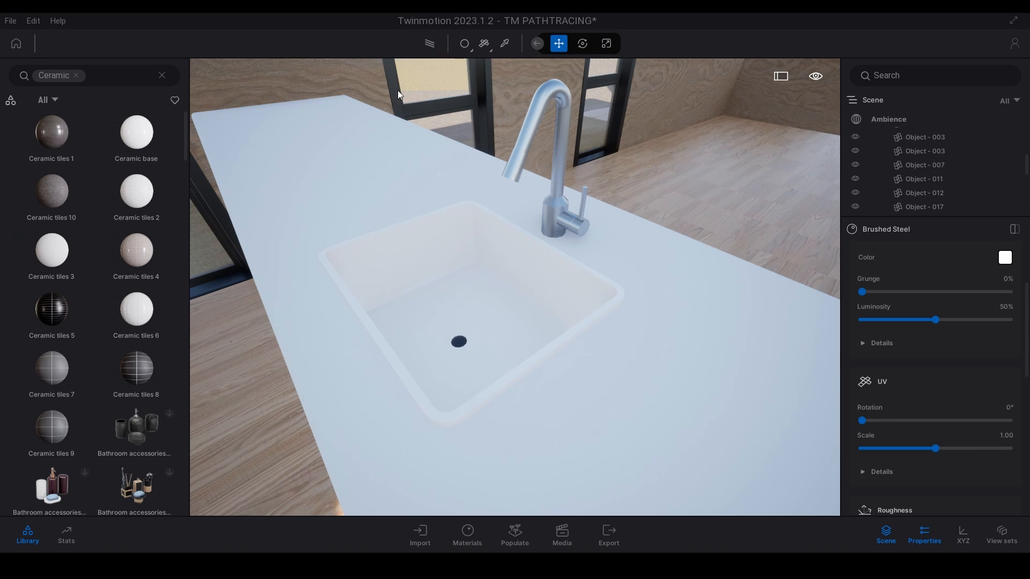
left_click_drag(138, 138, 443, 241)
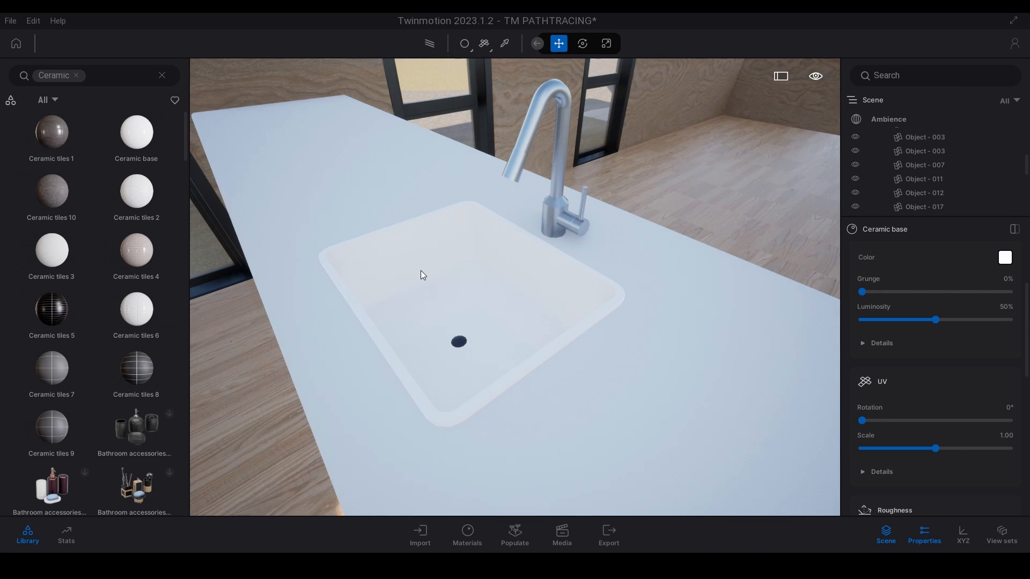
Inspect the sink, sample the tap's material with the material picker, and clear the selection
middle_click_drag(421, 275, 380, 163, "shift")
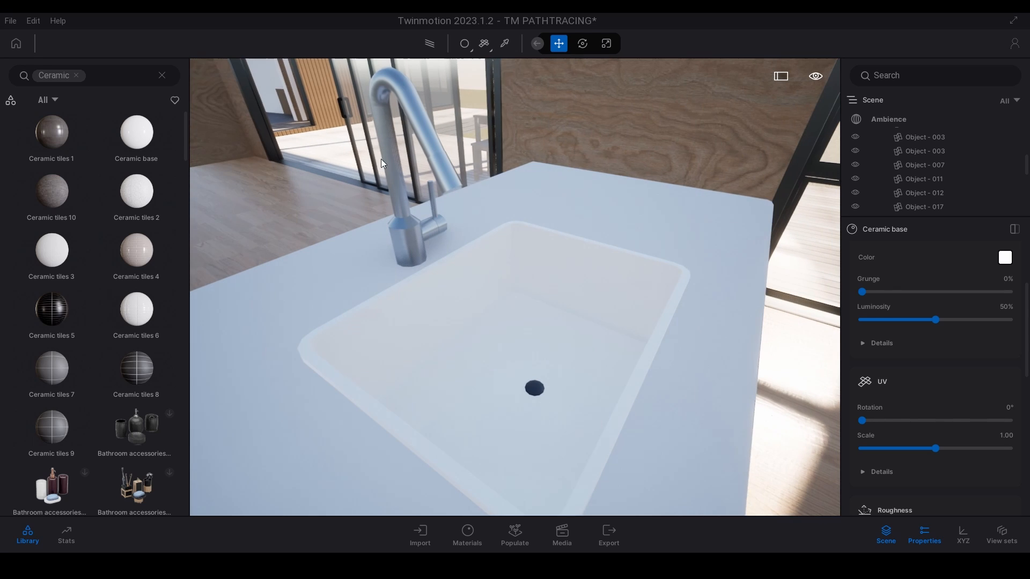
left_click(504, 44)
left_click(412, 81)
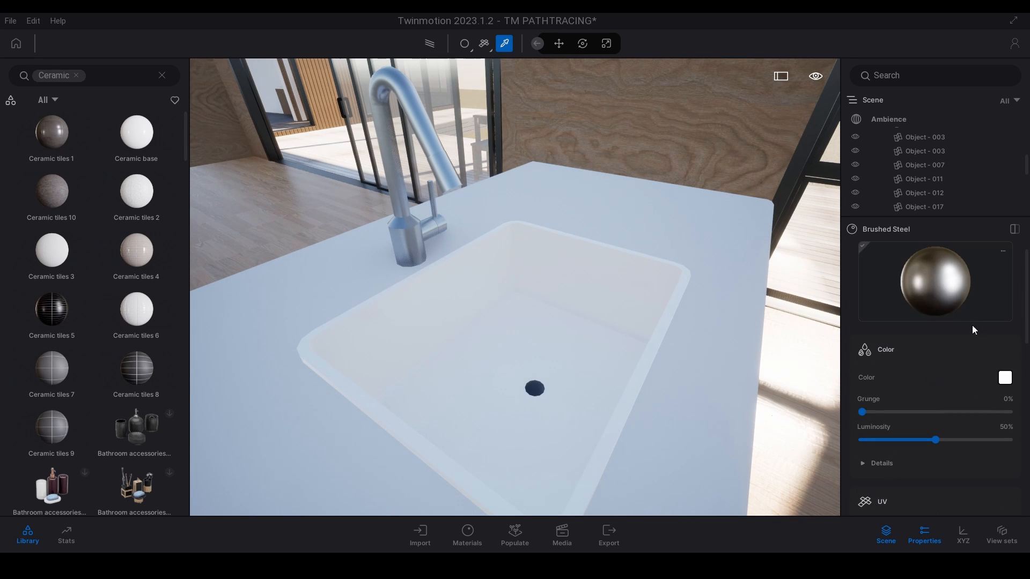
key("Escape")
middle_click_drag(500, 384, 606, 348, "shift")
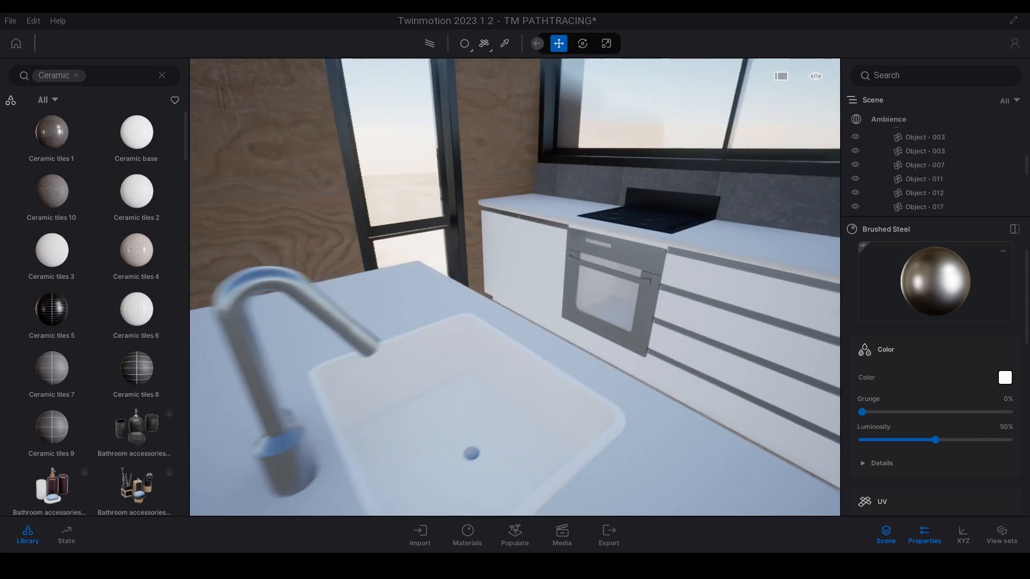
right_click_drag(497, 387, 571, 386)
key("Escape")
mouse_move(487, 389)
right_mouse_down()
mouse_move(487, 376)
mouse_move(558, 327)
right_mouse_up()
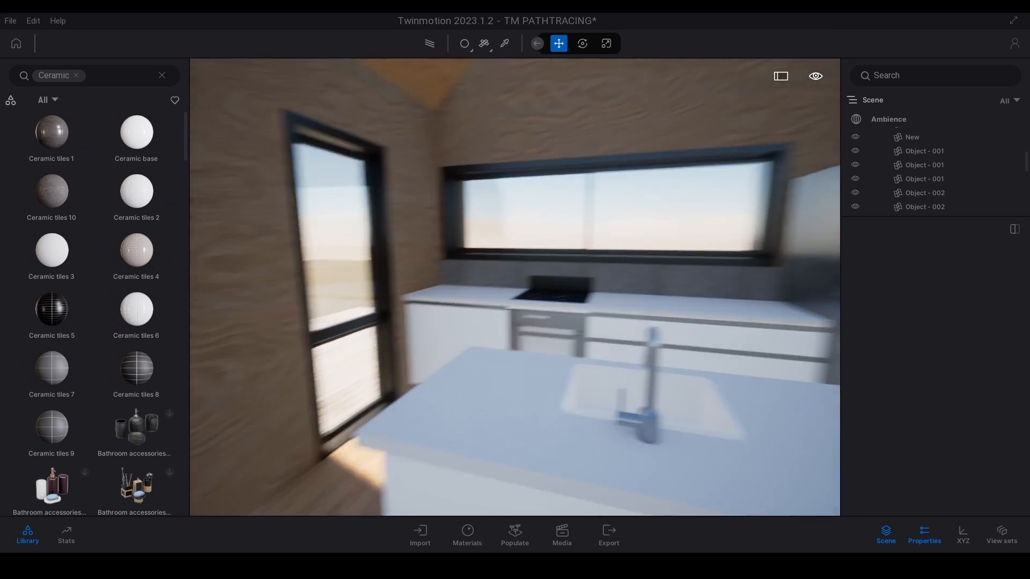
Apply Ceramic tiles 4 to the backsplash between the kitchen worktop and the window
right_click_drag(446, 399, 590, 378)
key("w")
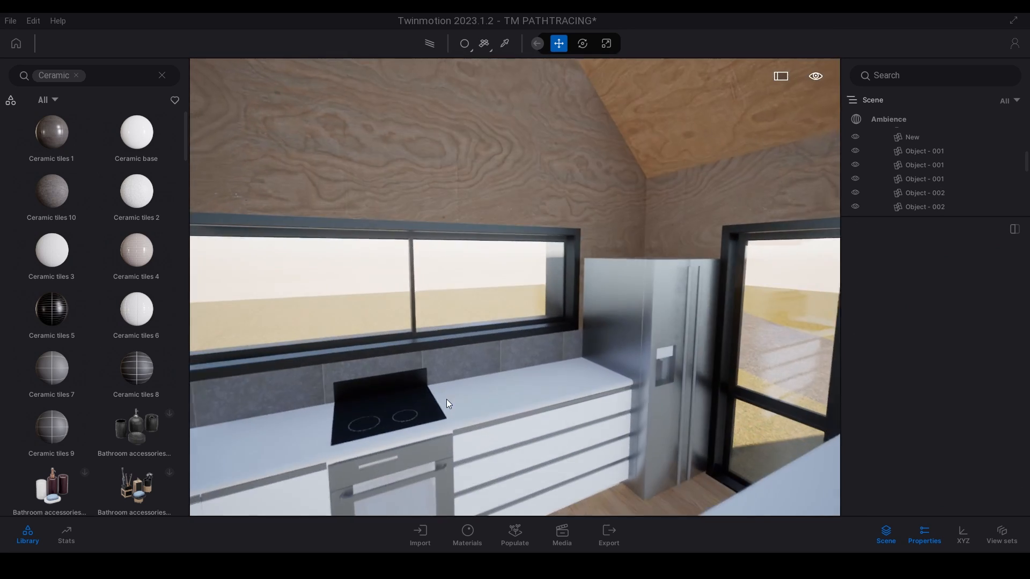
key("w")
right_click_drag(477, 380, 478, 397)
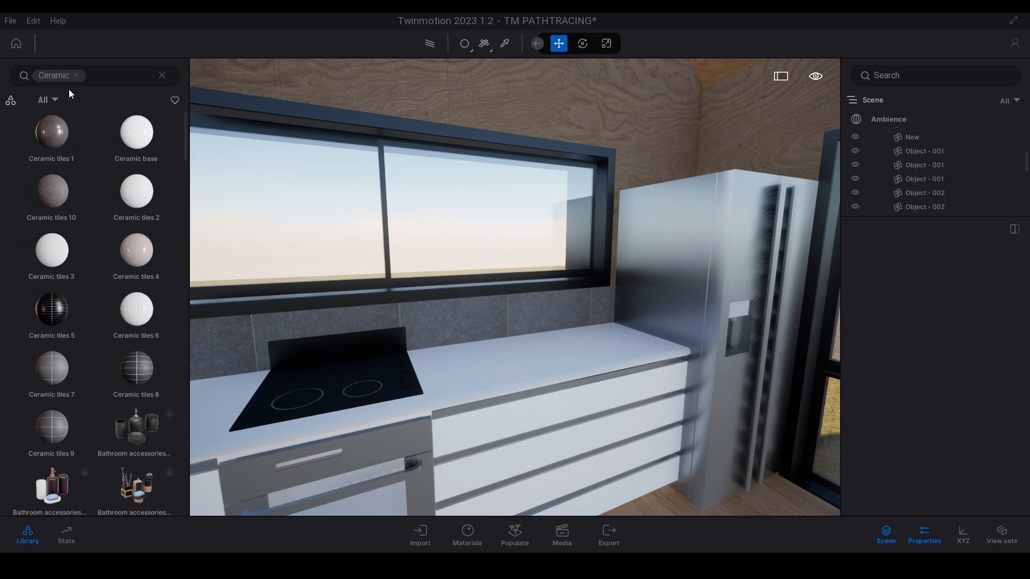
right_click_drag(322, 322, 329, 280)
left_click_drag(149, 255, 438, 293)
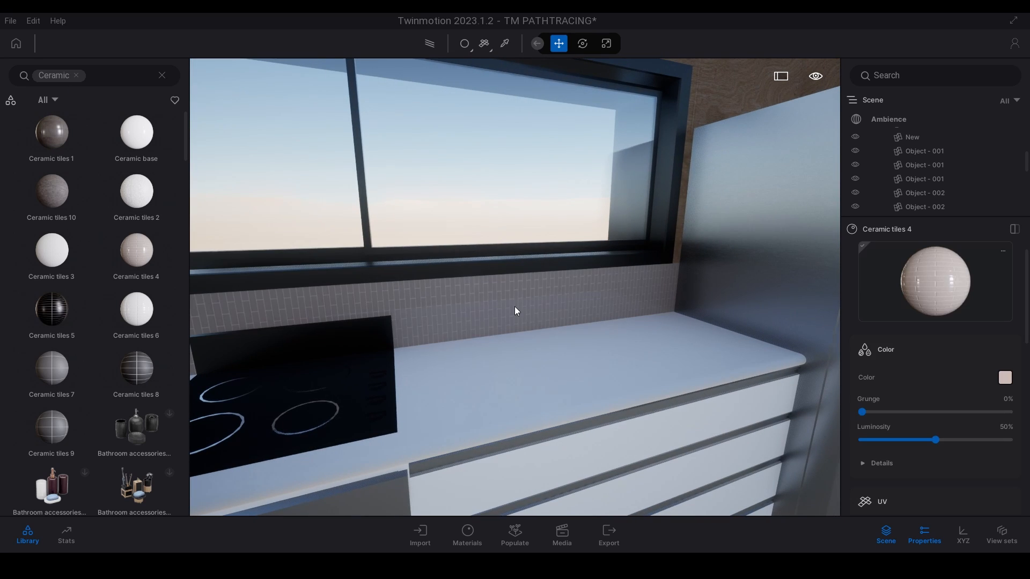
Set the UV rotation of the Ceramic tiles 4 material on the kitchen backsplash to 90°
scroll(960, 408, "down", 3)
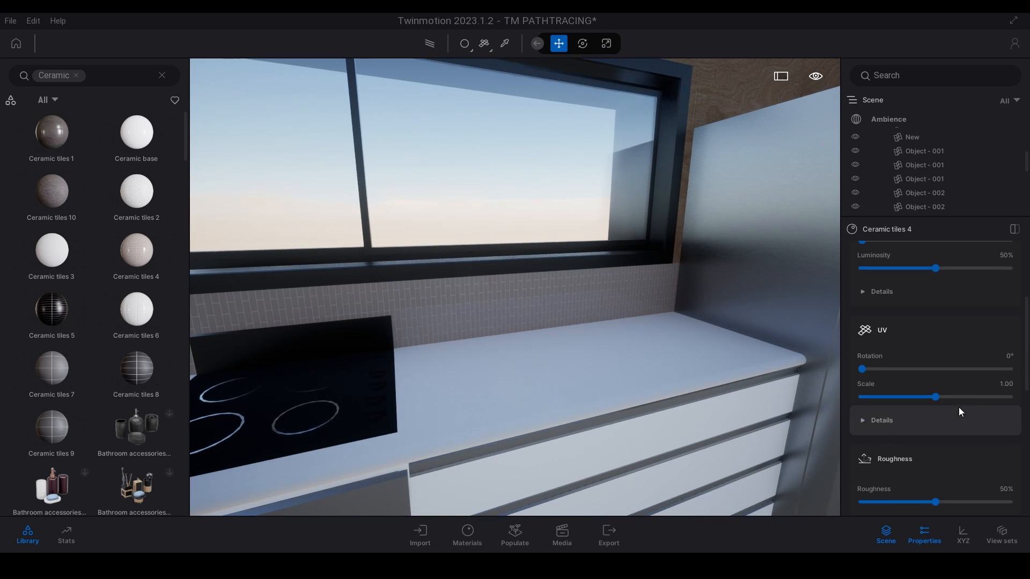
left_click(1010, 359)
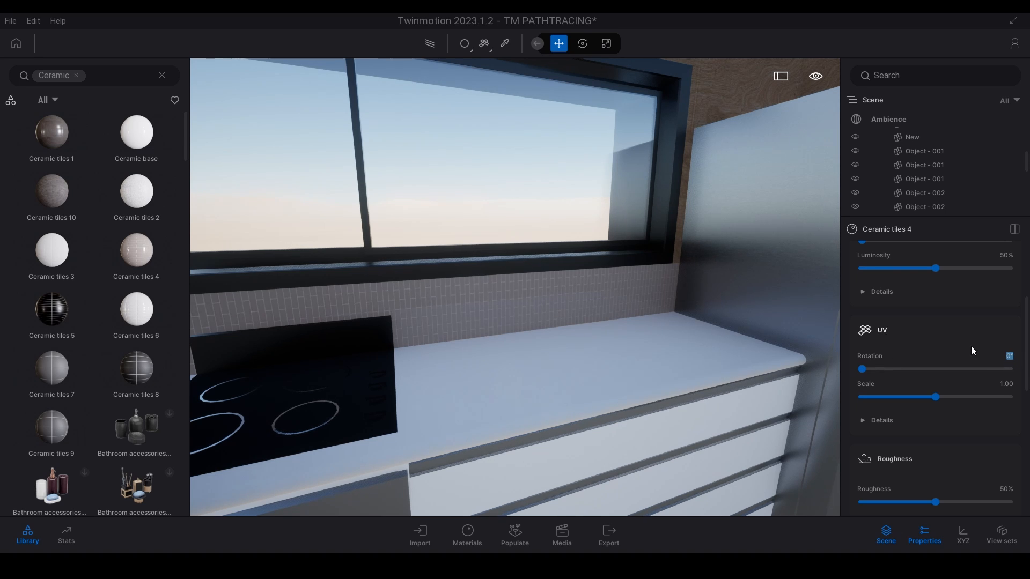
type("90")
key("Return")
right_click_drag(578, 331, 579, 301)
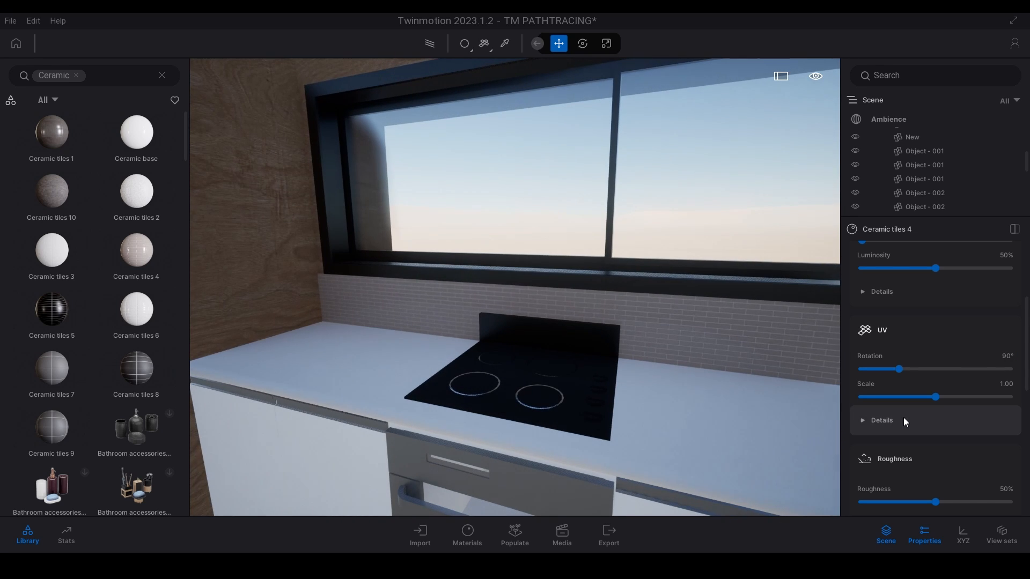
Try UV scales of 1.5 and 1.9 for the backsplash tiles, and settle on 2.5
left_click(1006, 383)
type("1.5")
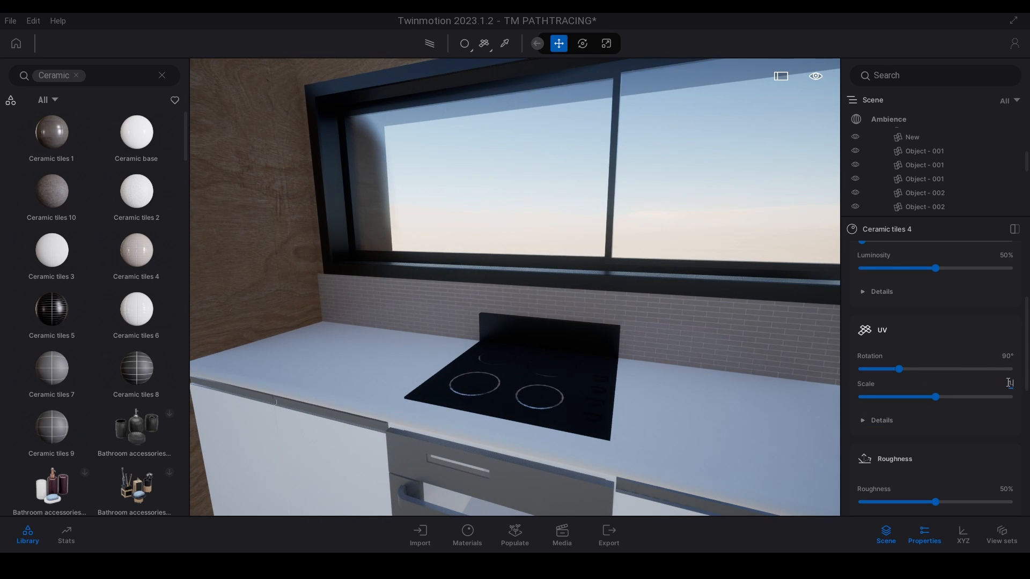
key("Return")
type("1.9")
key("Return")
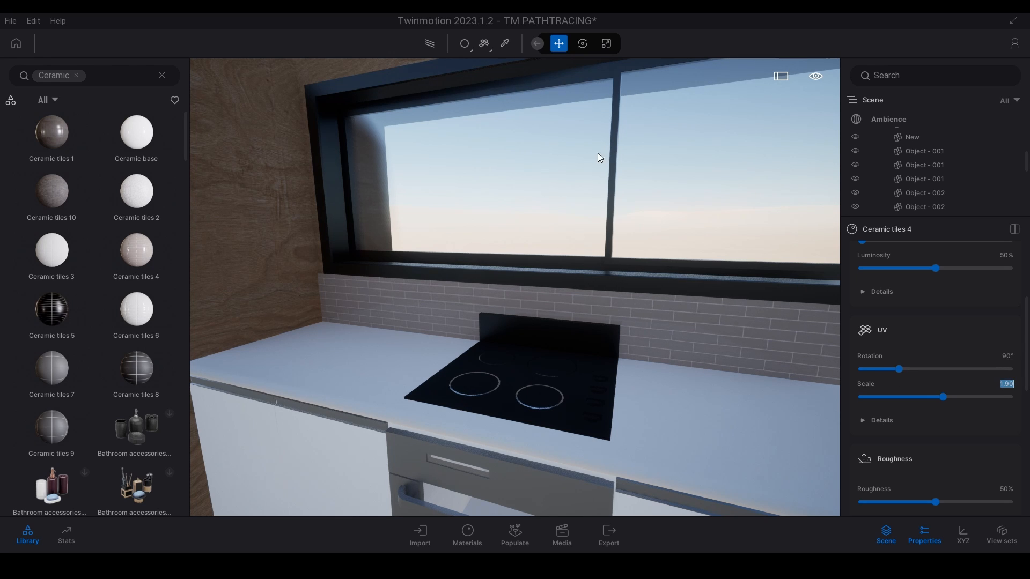
type("2.5")
key("Return")
middle_click_drag(554, 140, 700, 255, "shift")
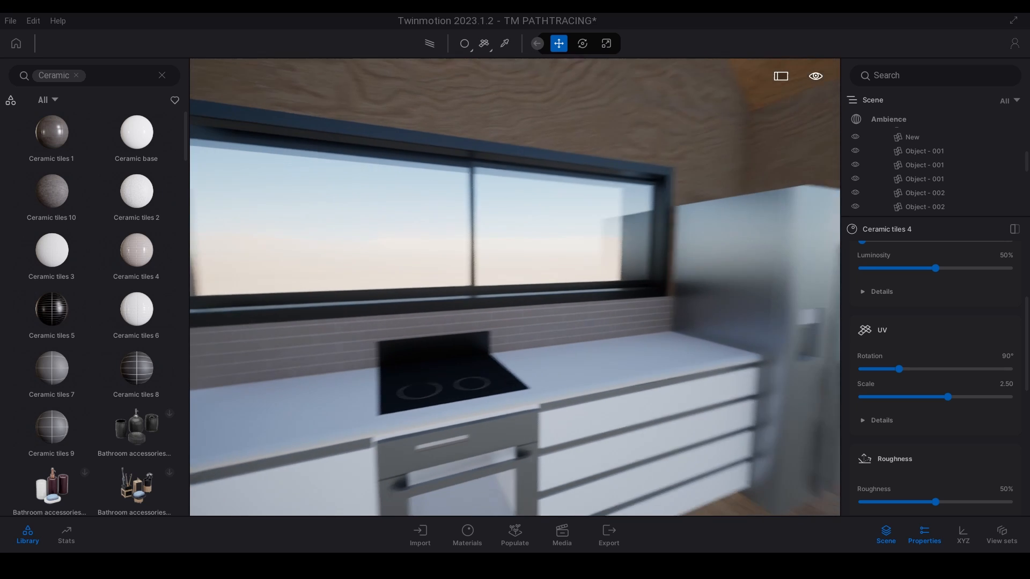
Lighten the backsplash tile colour to near-white at full brightness, check it across the kitchen, and clear the selection
scroll(700, 256, "up", 2)
scroll(891, 363, "up", 3)
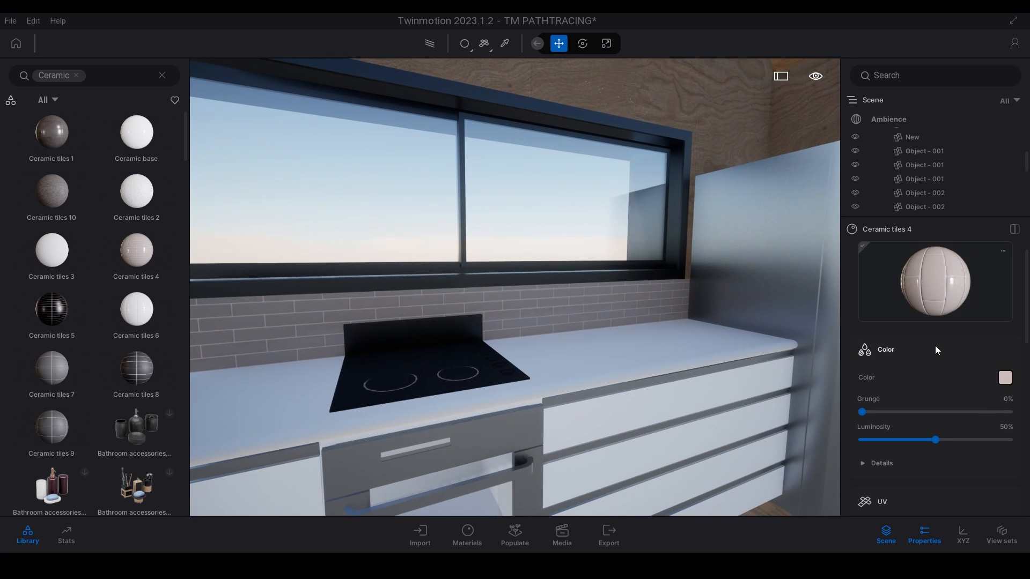
left_click(1006, 379)
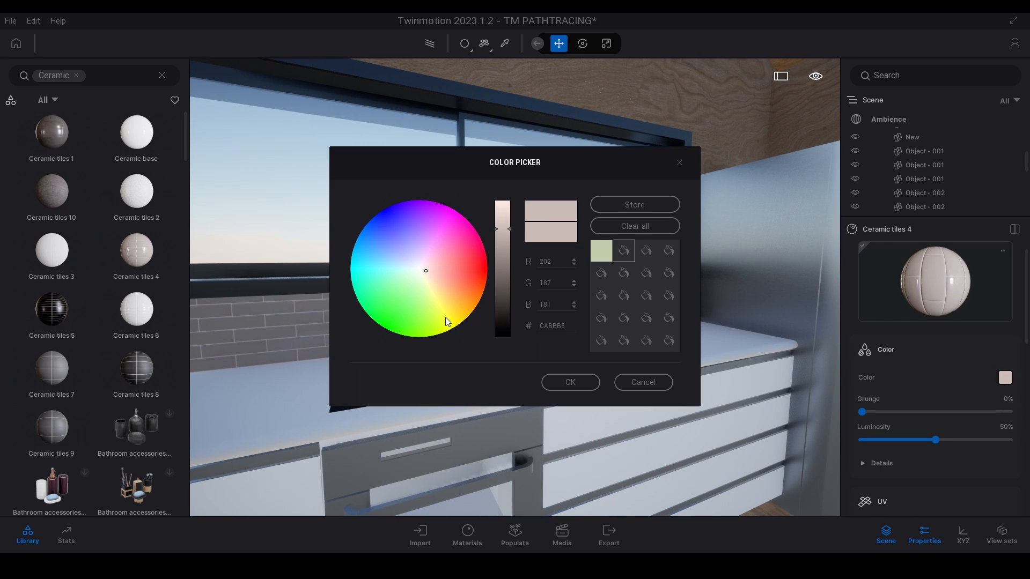
left_click(421, 268)
left_click_drag(502, 230, 502, 202)
left_click(570, 382)
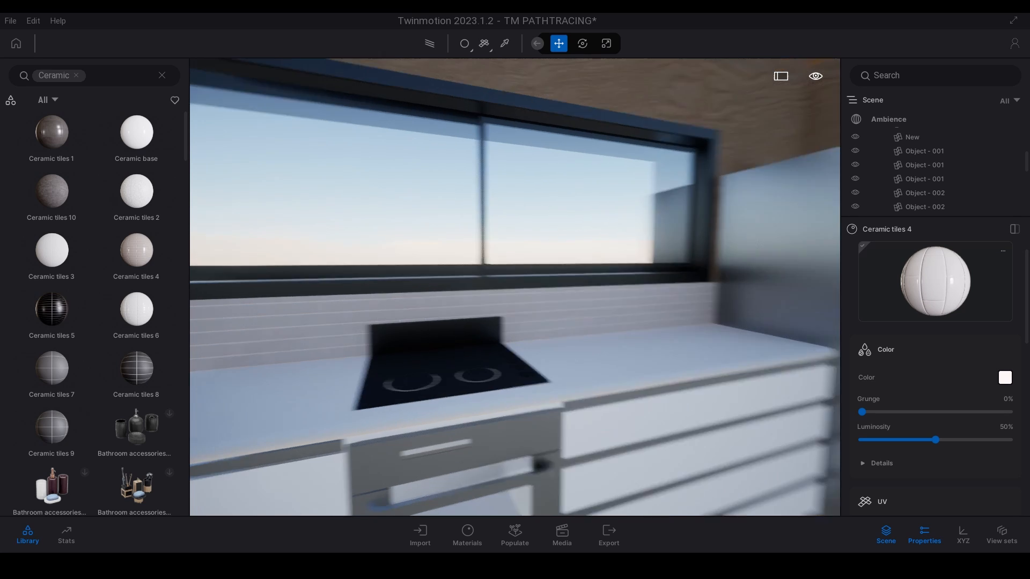
key("s")
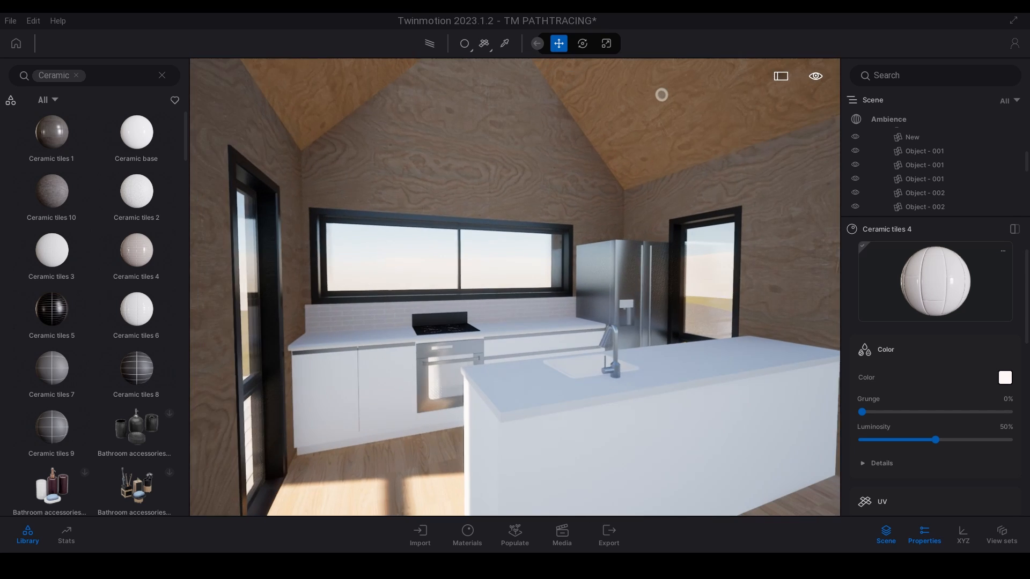
key("w")
right_click_drag(443, 351, 500, 375)
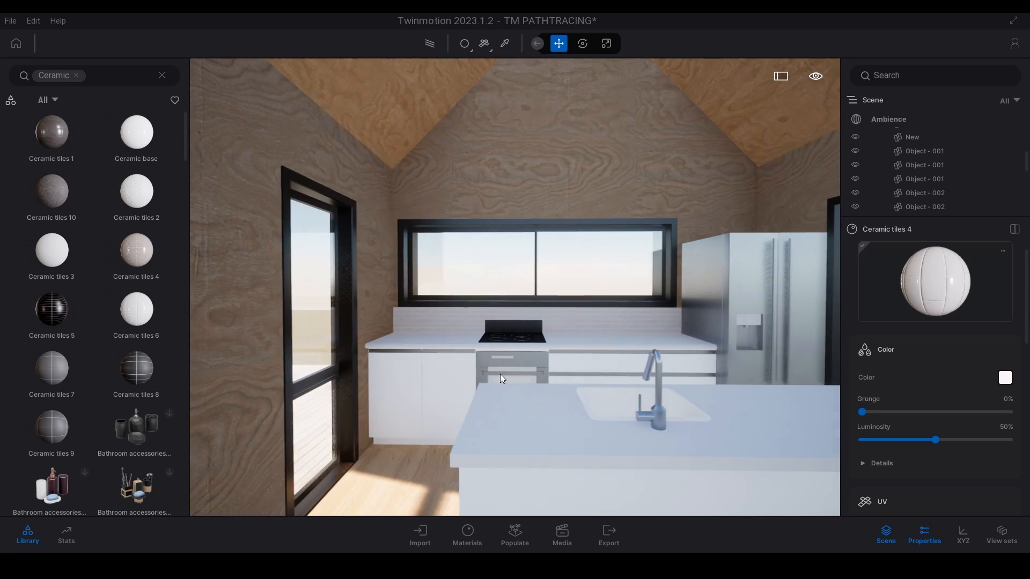
left_click(504, 404)
Clear the ceramic search, browse the library's wood materials, and apply Redcedar 01 A to the outdoor deck boards
right_click_drag(504, 322, 783, 338)
key("w")
mouse_move(515, 289)
right_mouse_down()
mouse_move(751, 278)
mouse_move(719, 285)
mouse_move(783, 306)
mouse_move(517, 344)
mouse_move(595, 343)
mouse_move(247, 440)
mouse_move(376, 305)
mouse_move(354, 317)
mouse_move(493, 311)
mouse_move(521, 284)
right_mouse_up()
key("w")
key("w")
key("s")
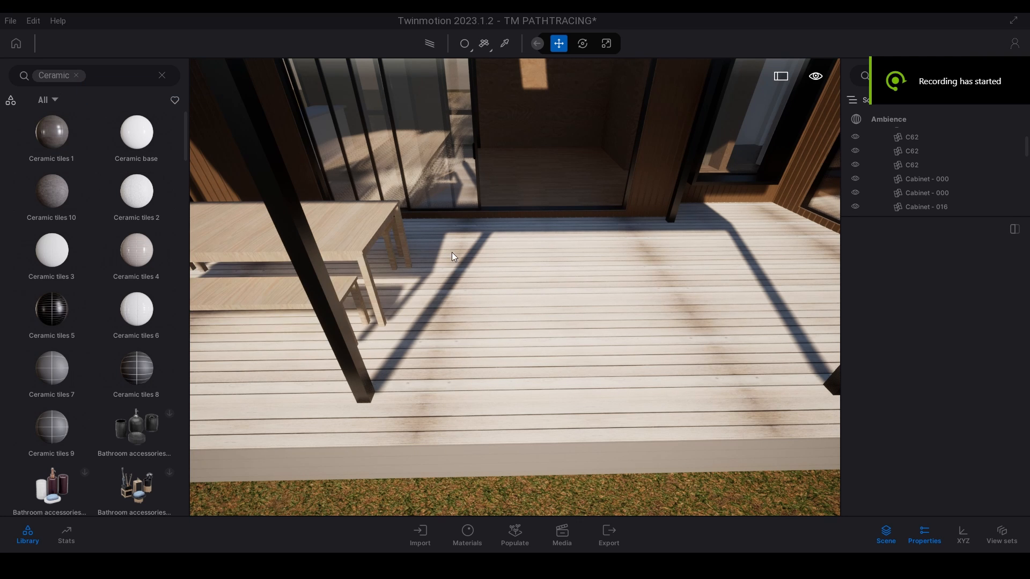
right_click_drag(447, 268, 554, 272)
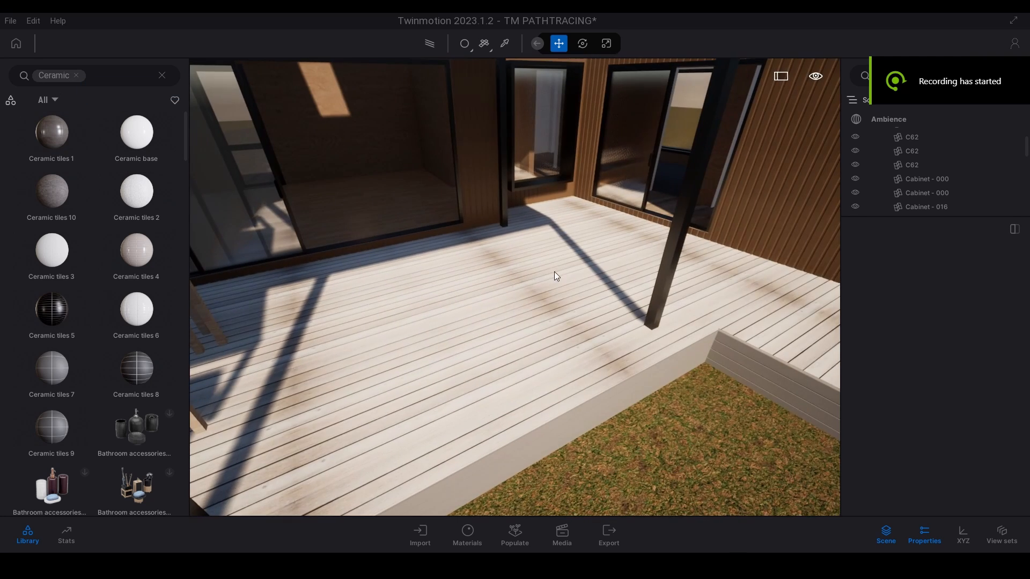
left_click(76, 75)
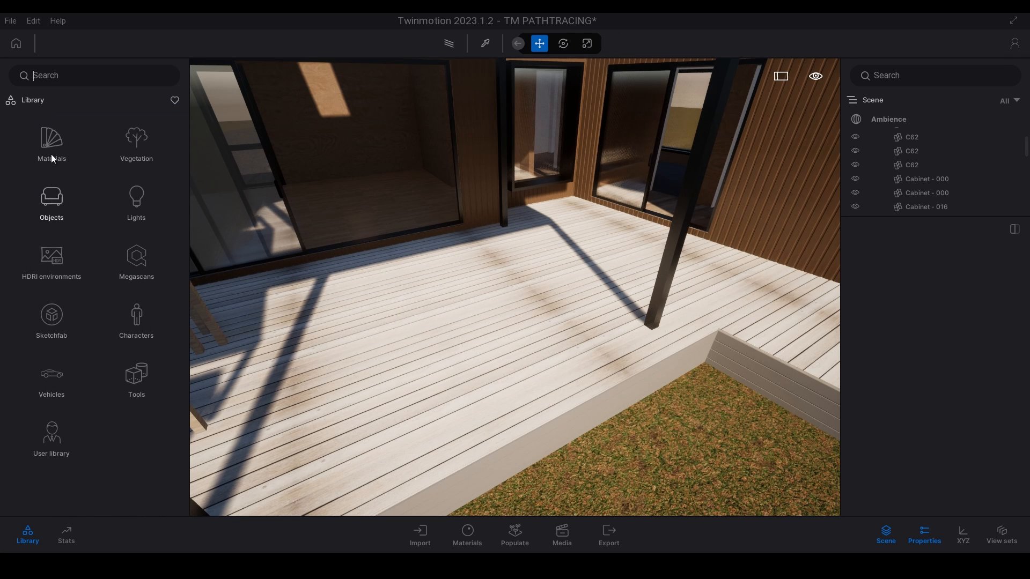
left_click(46, 139)
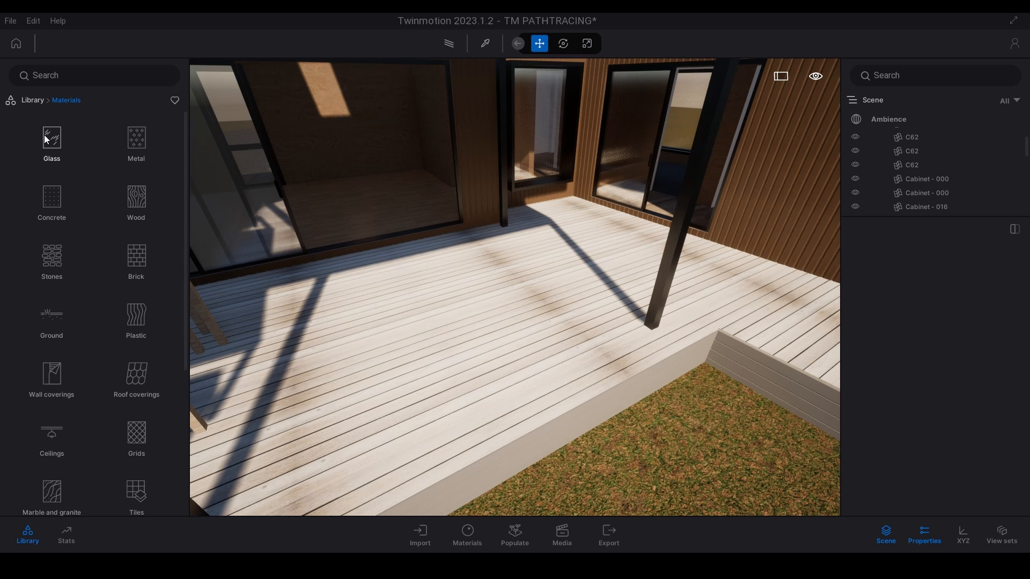
left_click(138, 199)
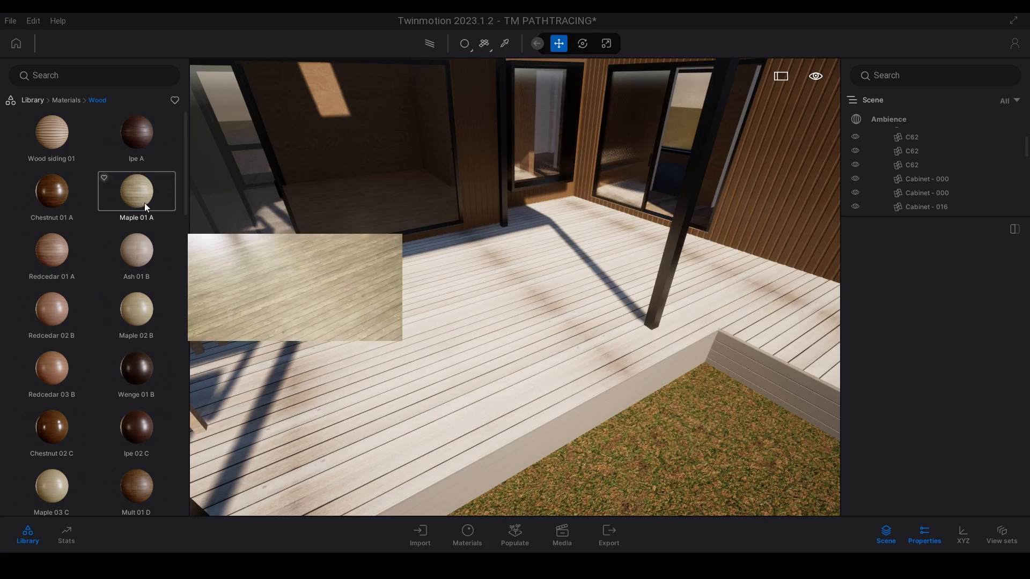
left_click_drag(144, 203, 160, 243)
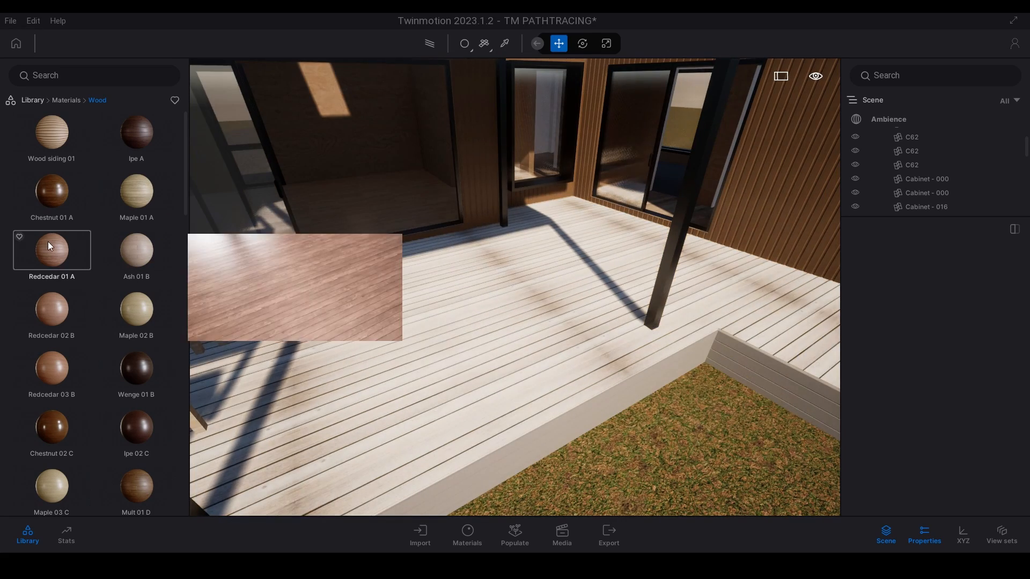
left_click_drag(50, 246, 368, 291)
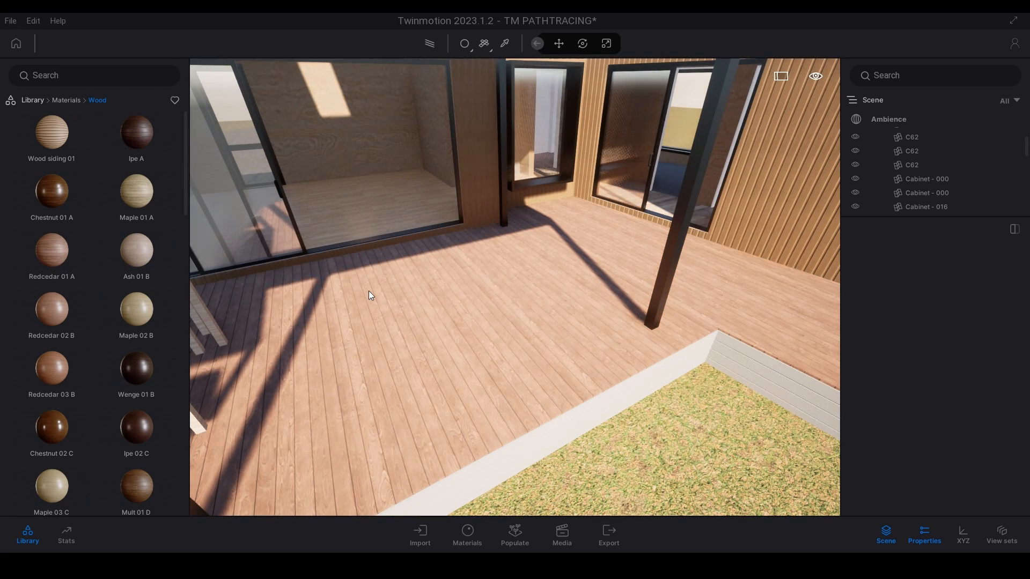
Set the deck's Redcedar 01 A texture to 90° UV rotation and a UV scale of 2
scroll(952, 424, "down", 3)
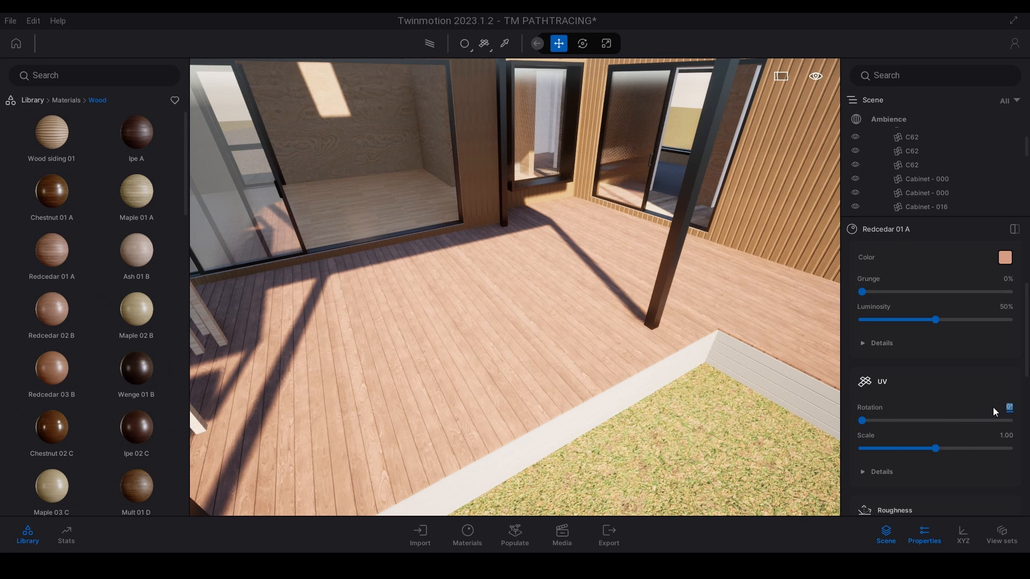
type("90")
key("Return")
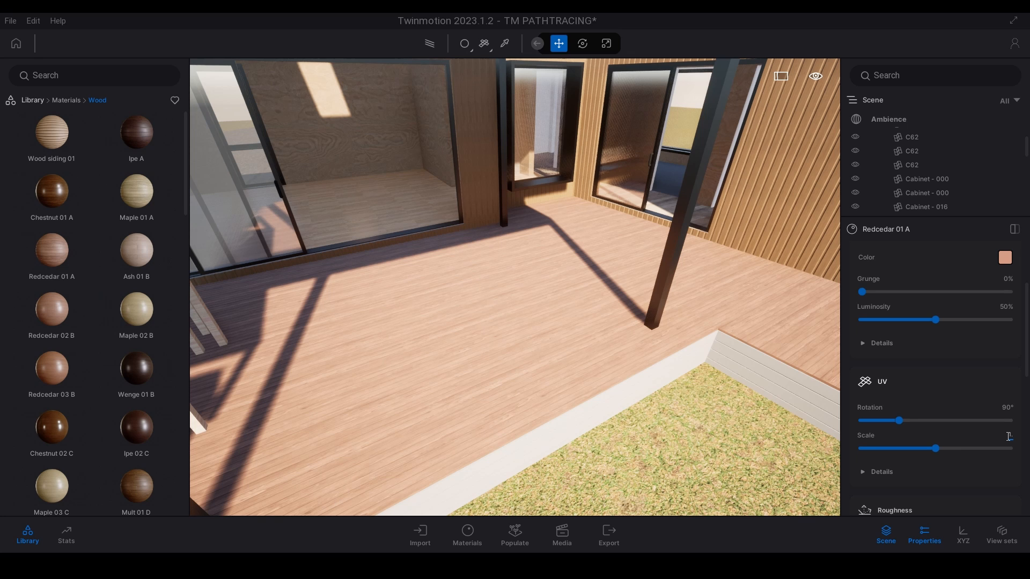
key("Return")
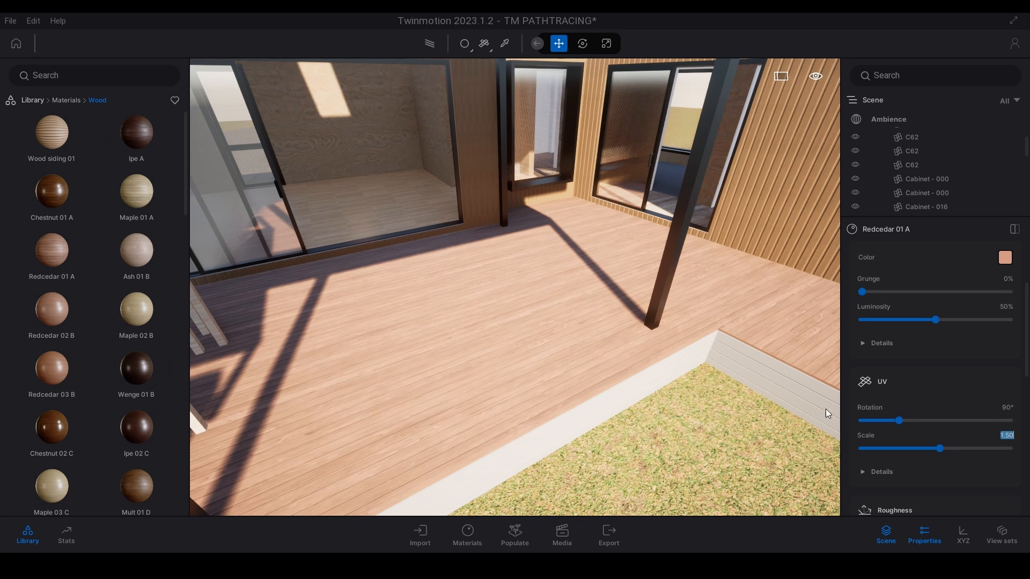
type("2")
key("Return")
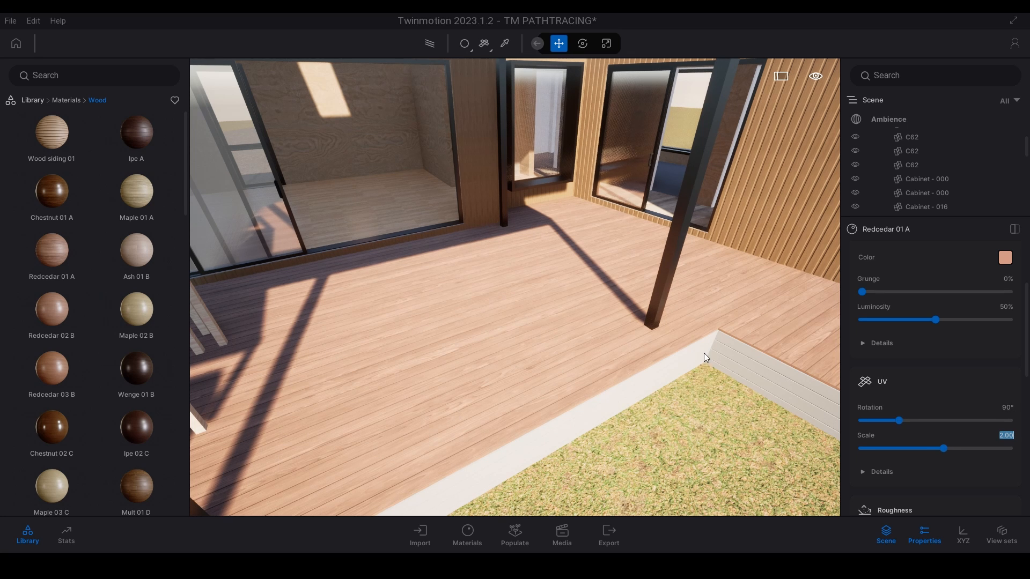
Adjust the deck wood's colour details to a lift of -0.1 and a gain of 1.5
left_click(882, 343)
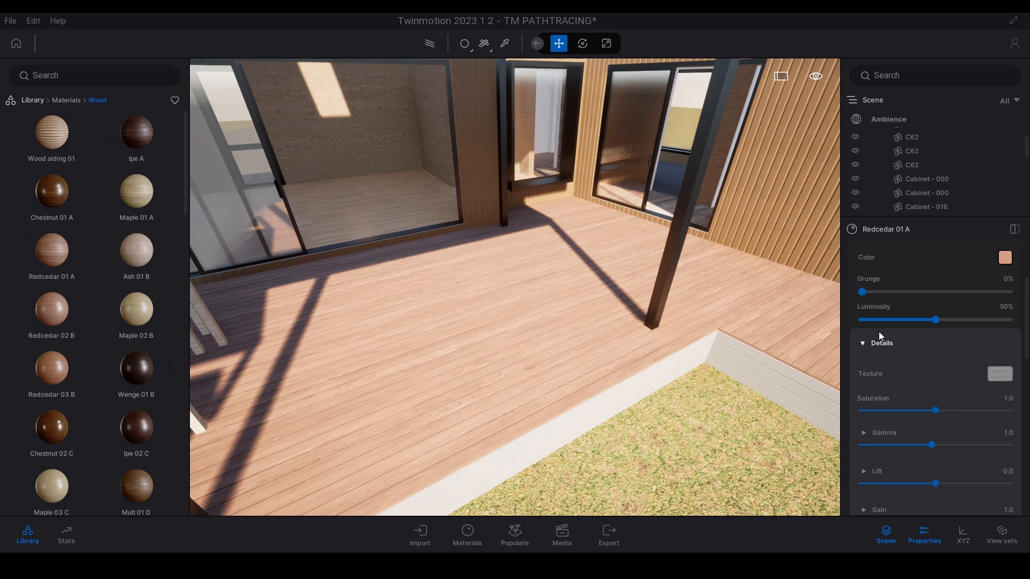
left_click(872, 343)
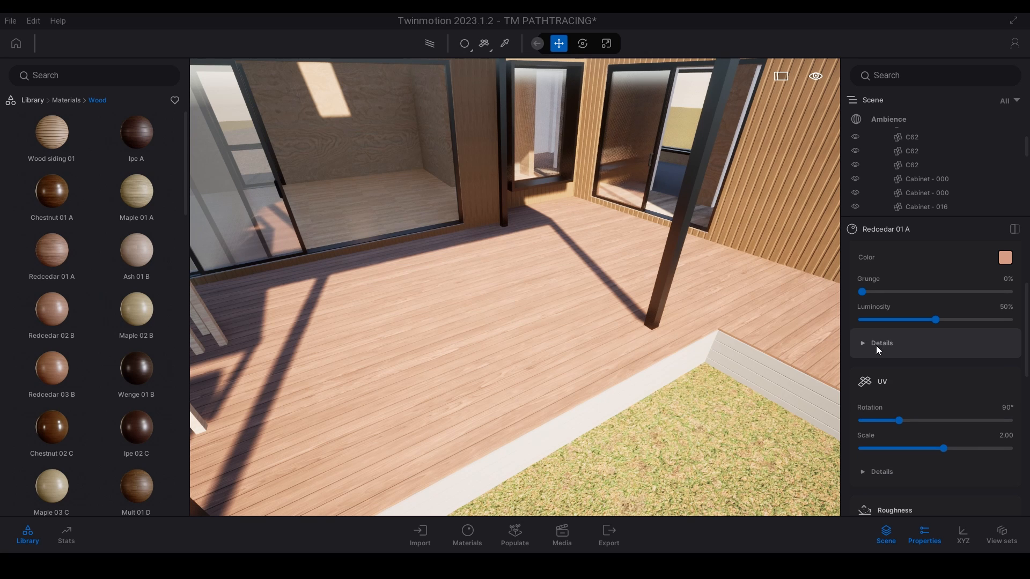
left_click(878, 344)
scroll(880, 343, "down", 2)
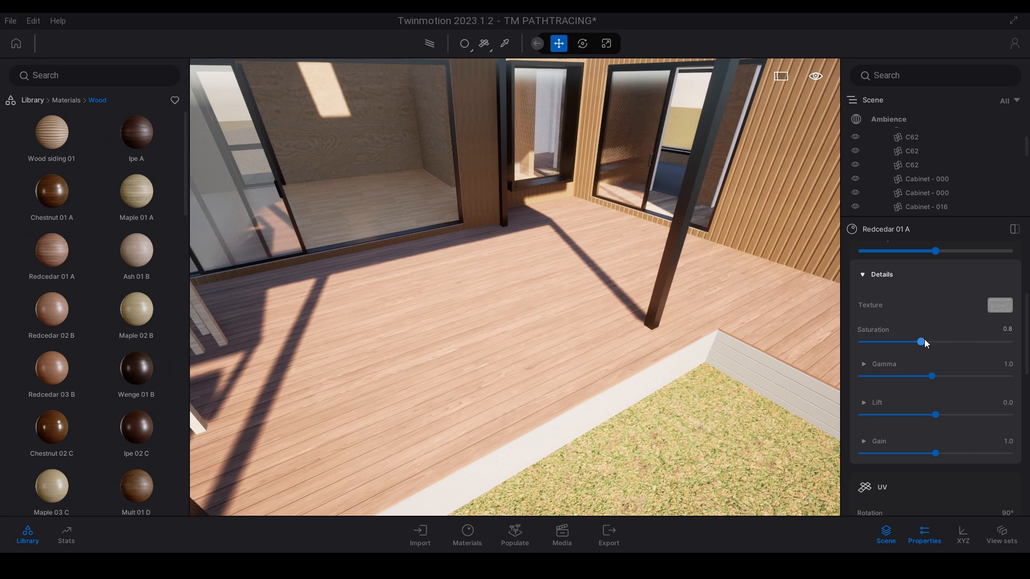
left_click_drag(951, 377, 904, 382)
mouse_move(935, 414)
left_mouse_down()
mouse_move(906, 416)
mouse_move(943, 416)
mouse_move(928, 413)
left_mouse_up()
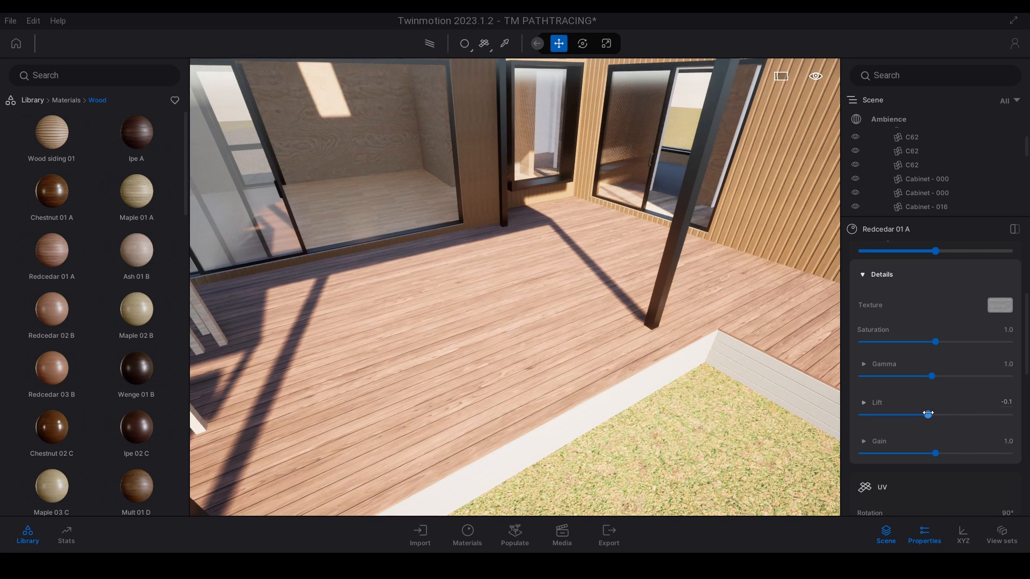
left_click_drag(928, 452, 971, 450)
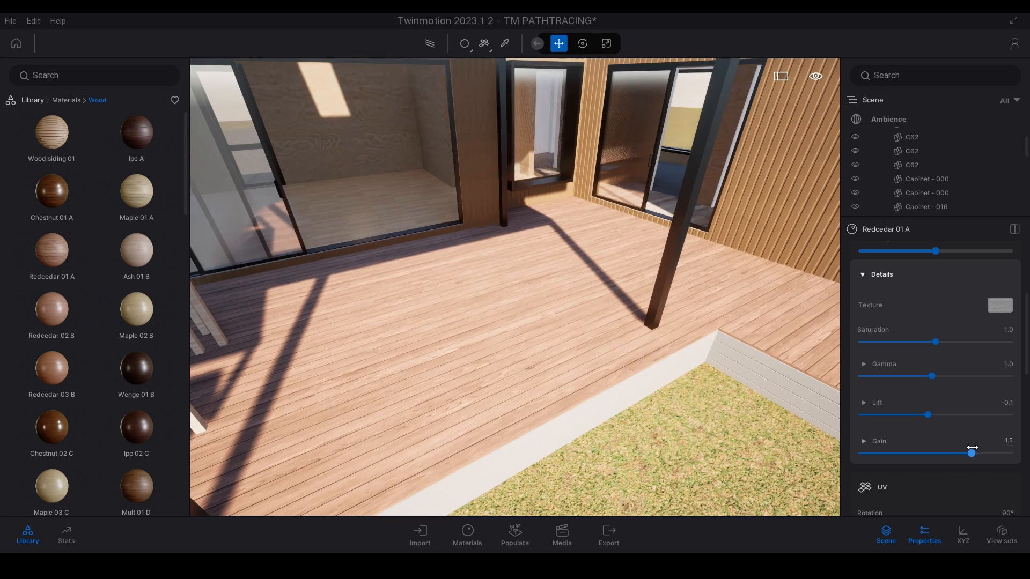
Sample Olive 02 G from the wall cladding and apply it to the fascia boards and lower strip around the deck's inner lawn corner
key("s")
right_click_drag(643, 322, 630, 342)
key("w")
key("w")
key("s")
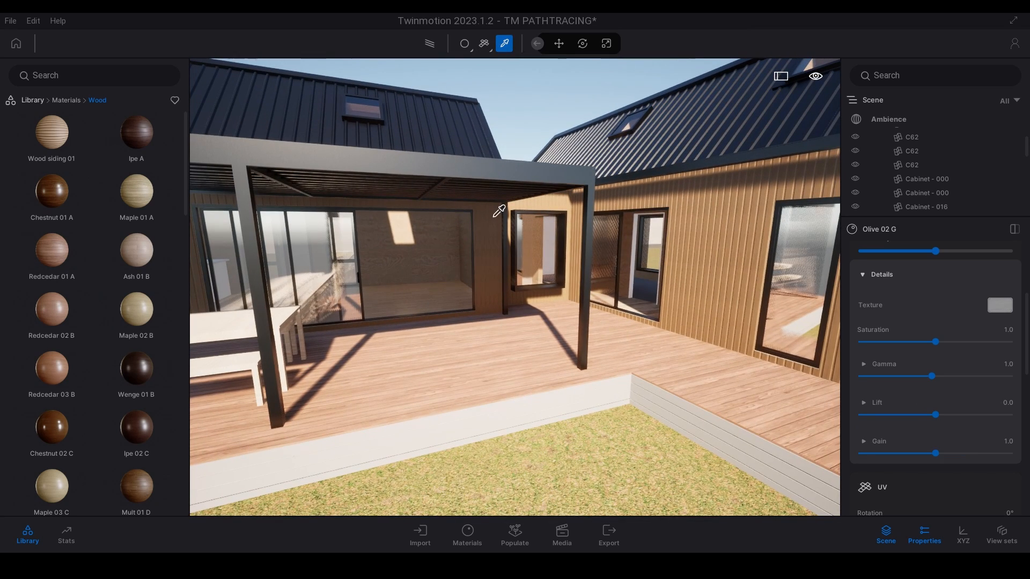
left_click(762, 312)
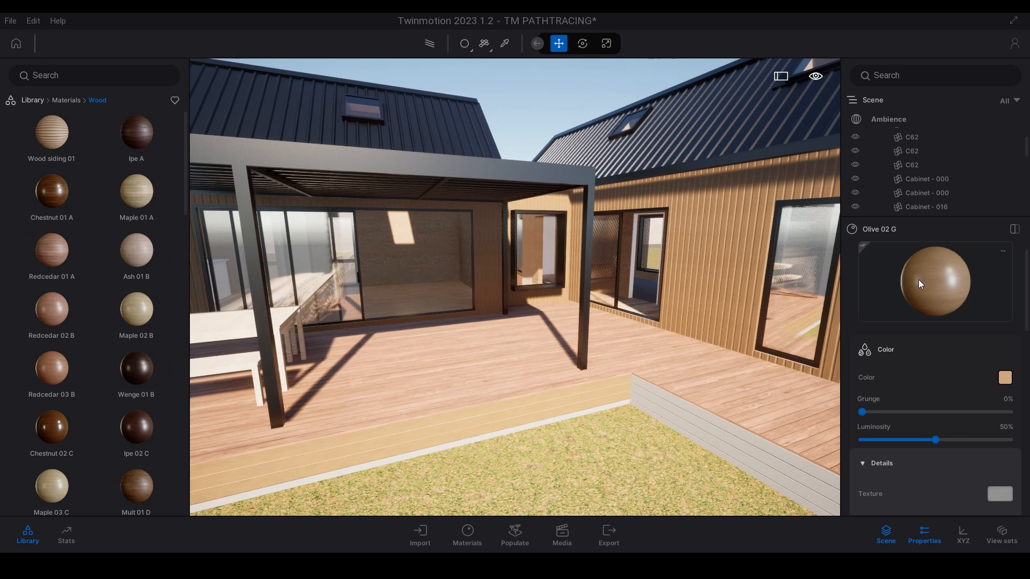
left_click_drag(918, 279, 680, 417)
right_click_drag(680, 417, 594, 420)
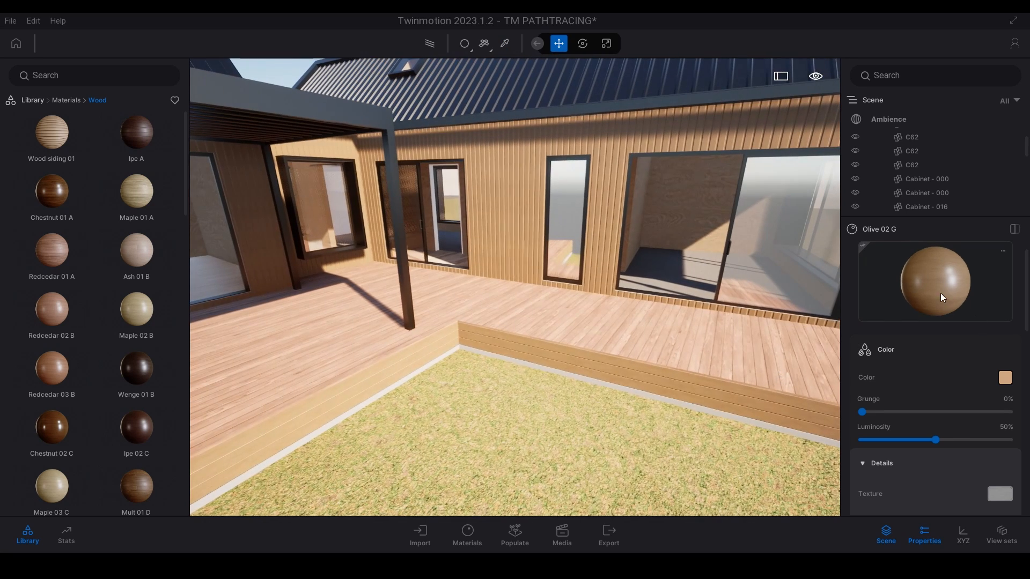
left_click_drag(933, 284, 355, 434)
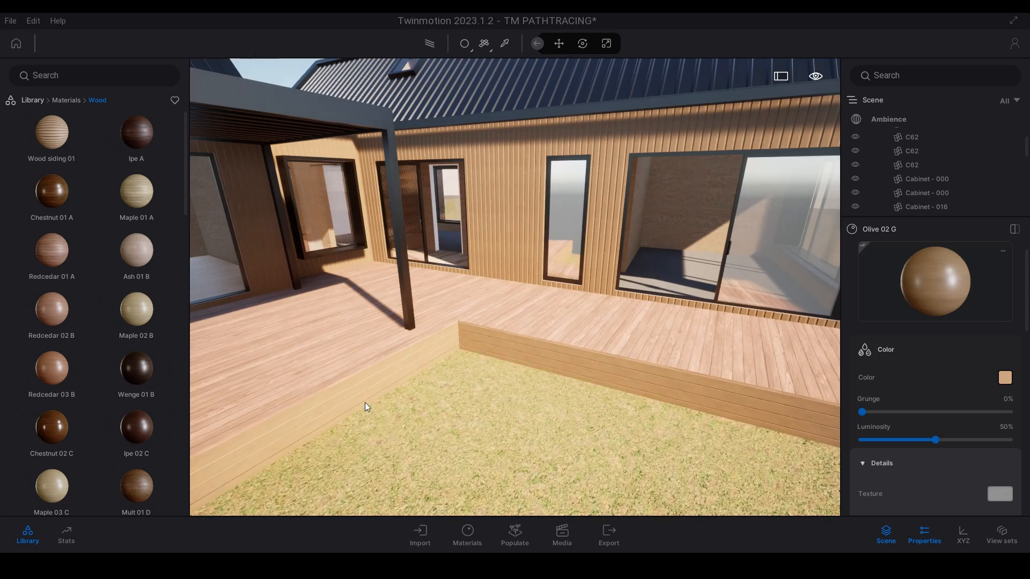
Apply Olive 02 G to the fascia and bottom strip at the deck's outer corner
right_click_drag(365, 407, 300, 407)
left_click_drag(912, 296, 504, 374)
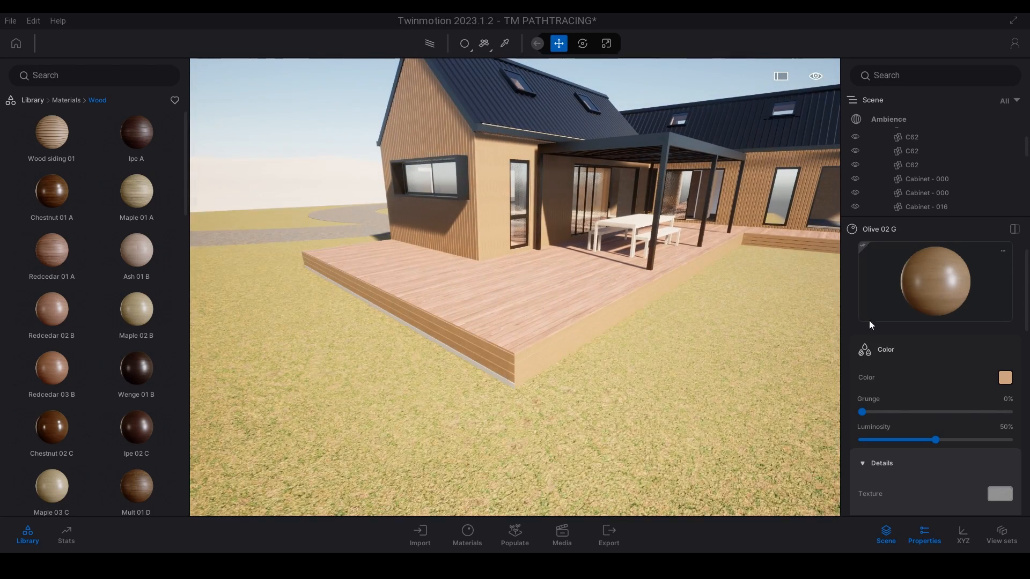
left_click_drag(869, 325, 508, 382)
mouse_move(509, 381)
right_mouse_down()
mouse_move(397, 382)
mouse_move(513, 384)
right_mouse_up()
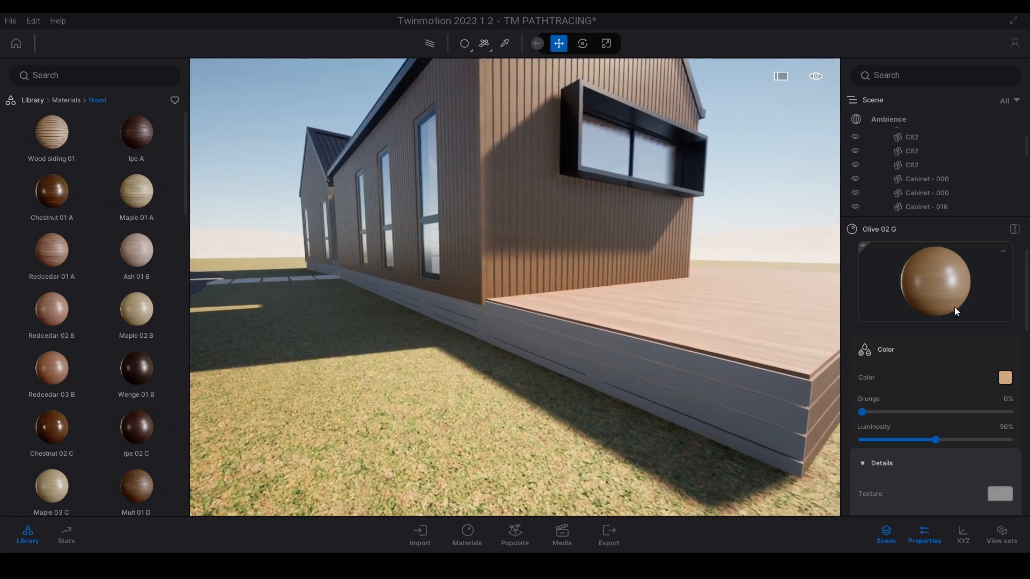
Apply Olive 02 G to the deck's shaded side fascia and the plinth boards below the long wall
left_click_drag(954, 312, 714, 414)
mouse_move(714, 414)
right_mouse_down()
mouse_move(761, 414)
mouse_move(713, 414)
right_mouse_up()
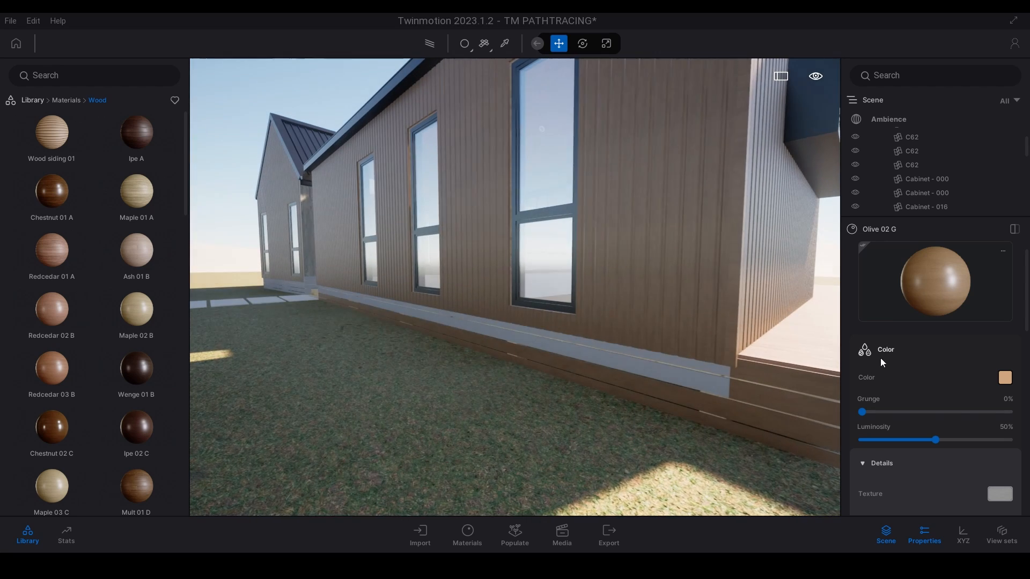
left_click_drag(912, 308, 709, 391)
key("w")
mouse_move(598, 376)
right_mouse_down()
mouse_move(697, 377)
mouse_move(597, 377)
right_mouse_up()
Replace the grey plinth material beside the entrance steps with Olive 02 G, using Replace material mode
left_click(464, 45)
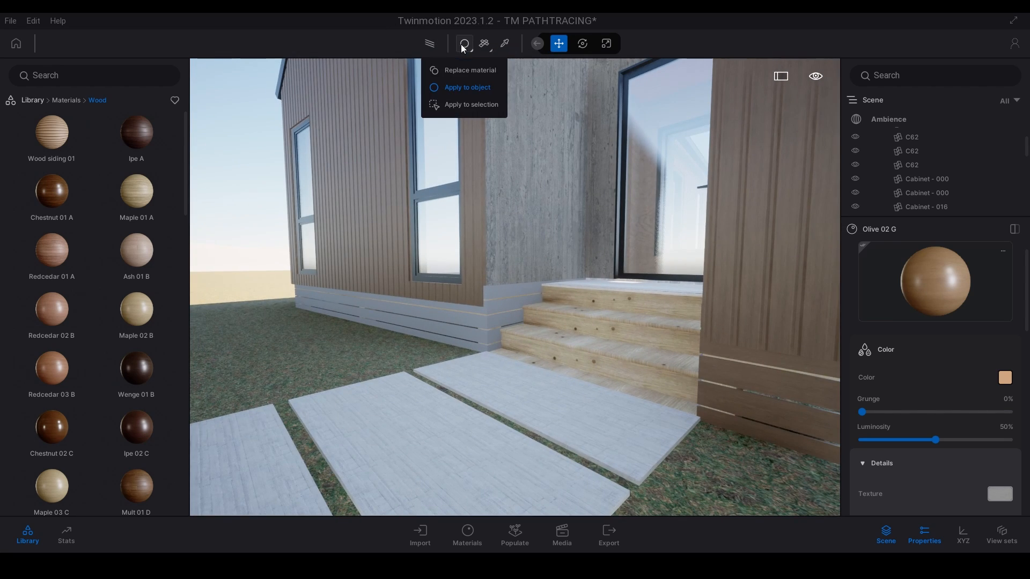
left_click(453, 69)
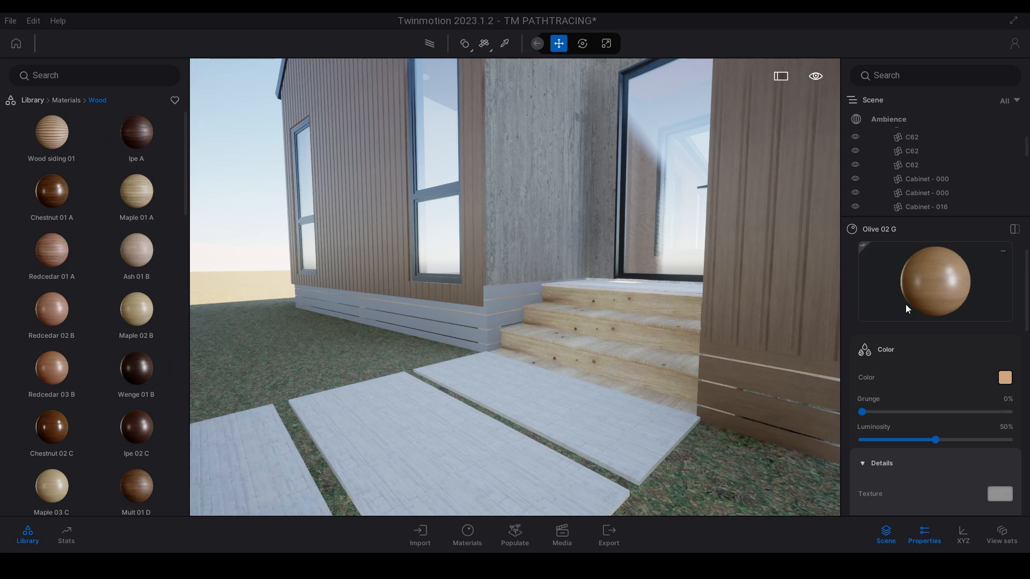
left_click_drag(905, 304, 568, 329)
left_click(507, 305)
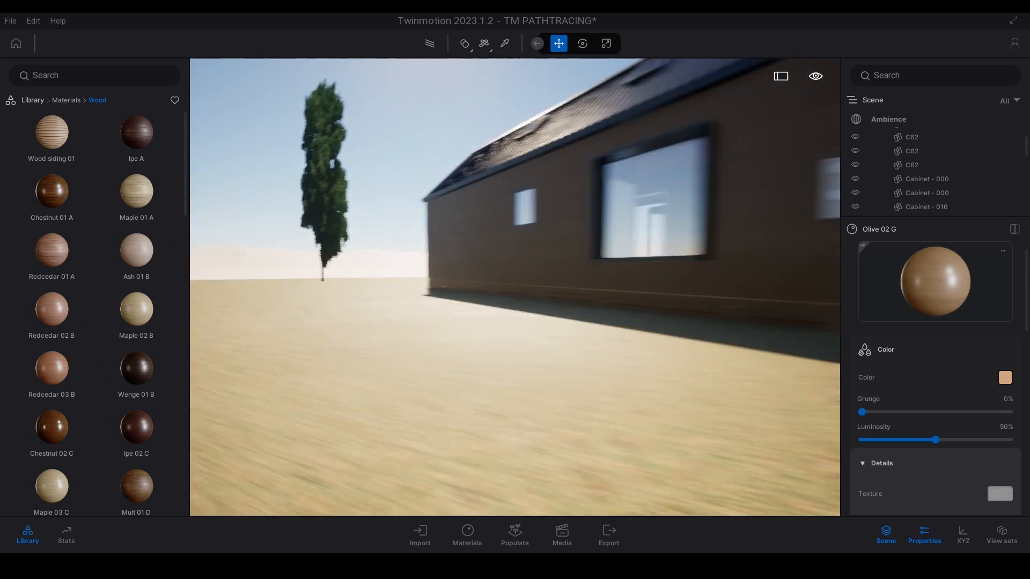
Inspect the house exterior from all sides and look through the scene list for the imported tree objects
key("w")
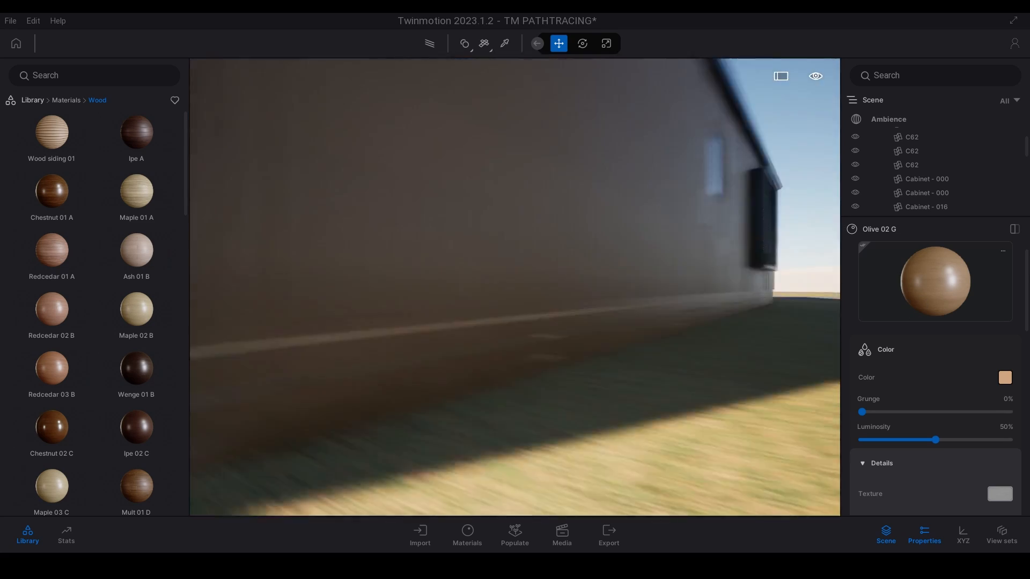
key("s")
key("s")
key("a")
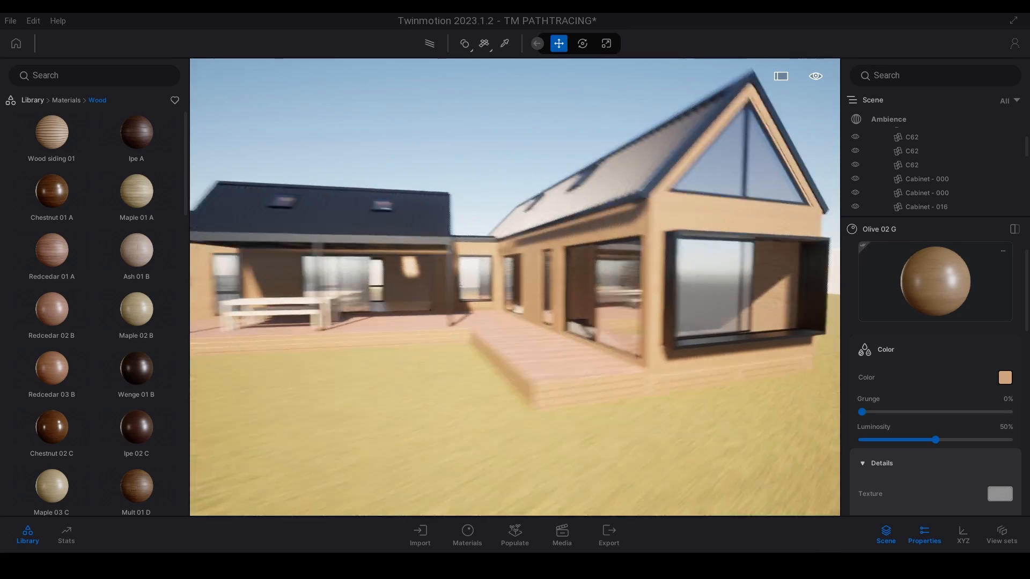
right_click_drag(513, 293, 528, 283)
key("w")
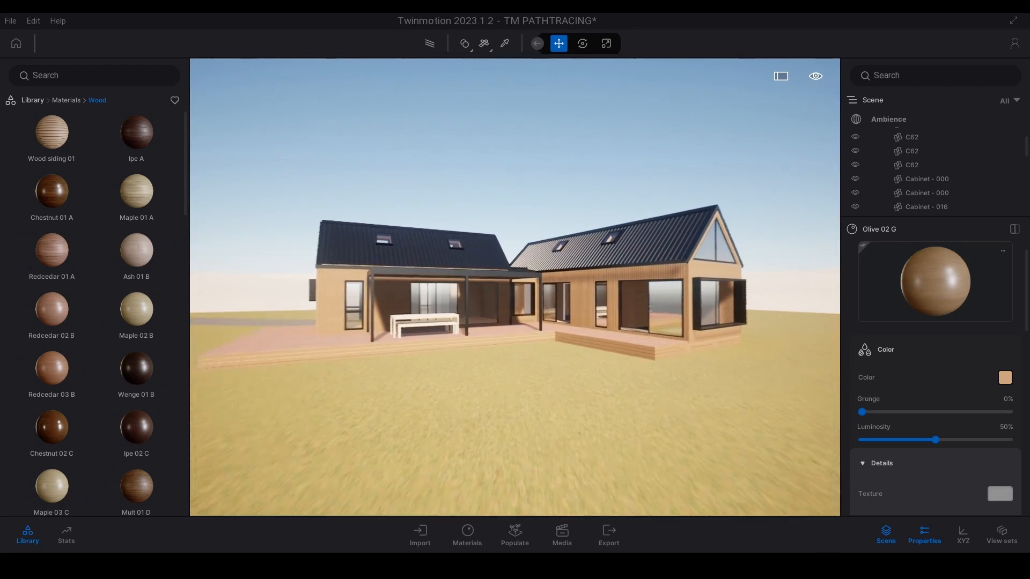
key("shift+w")
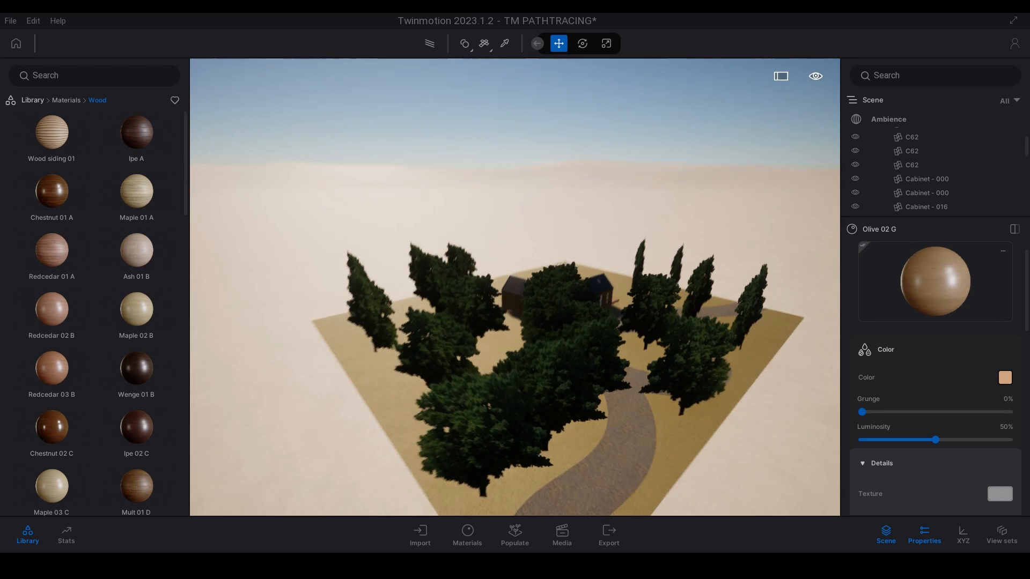
left_click(511, 340)
scroll(943, 185, "up", 3)
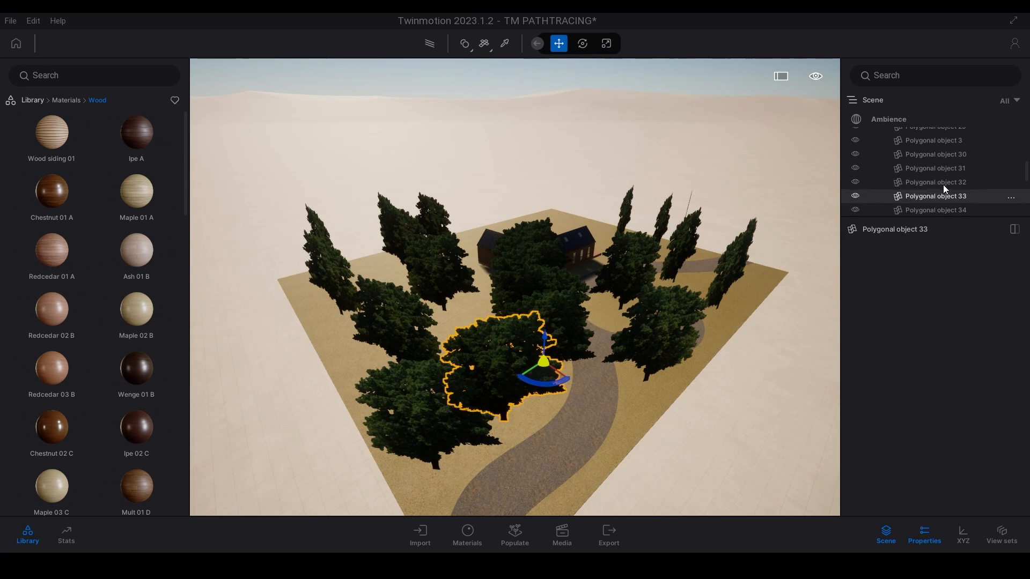
scroll(947, 187, "up", 6)
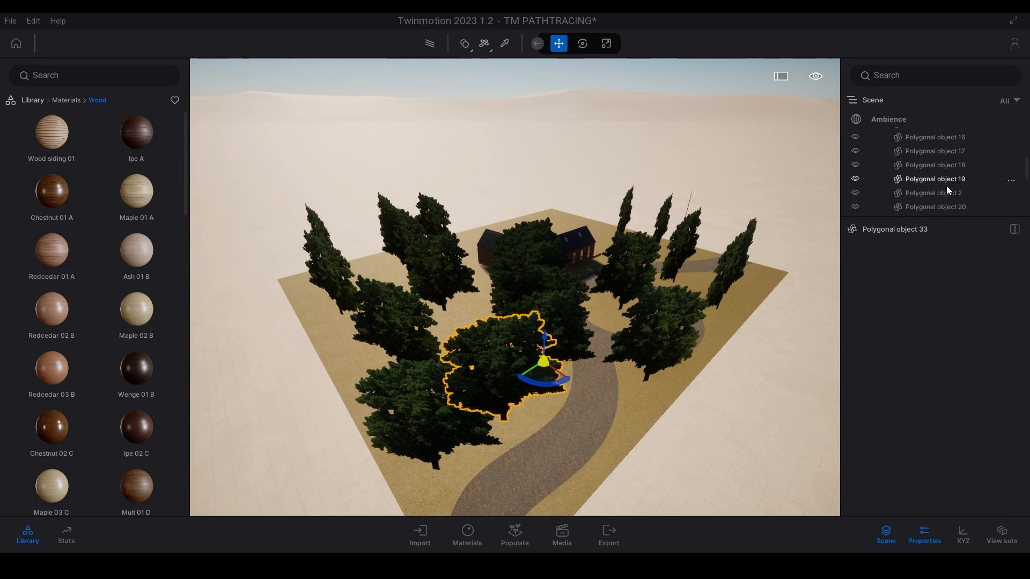
left_click(944, 177)
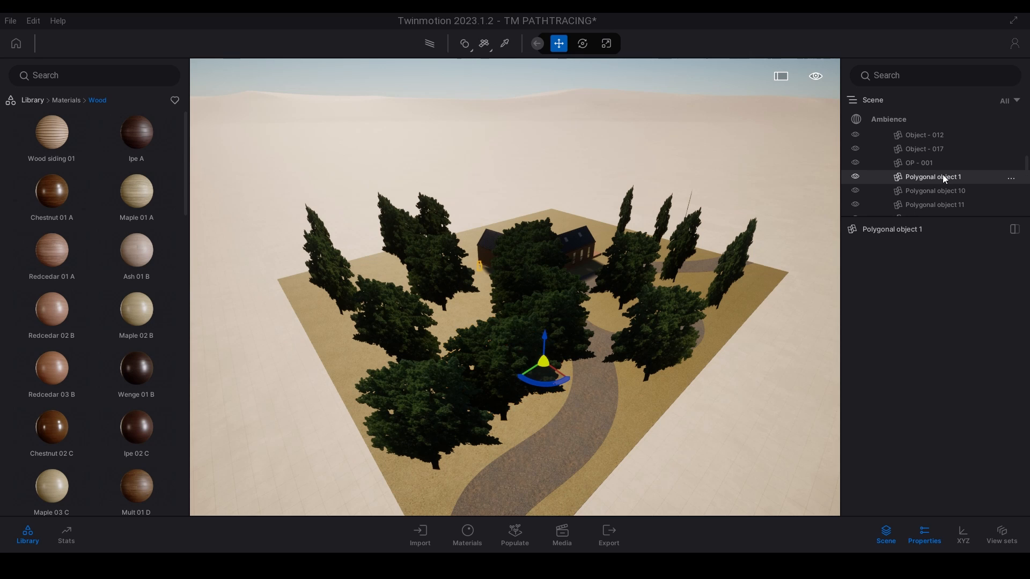
Select the imported trees around the house and driveway together and delete them
left_click(420, 395)
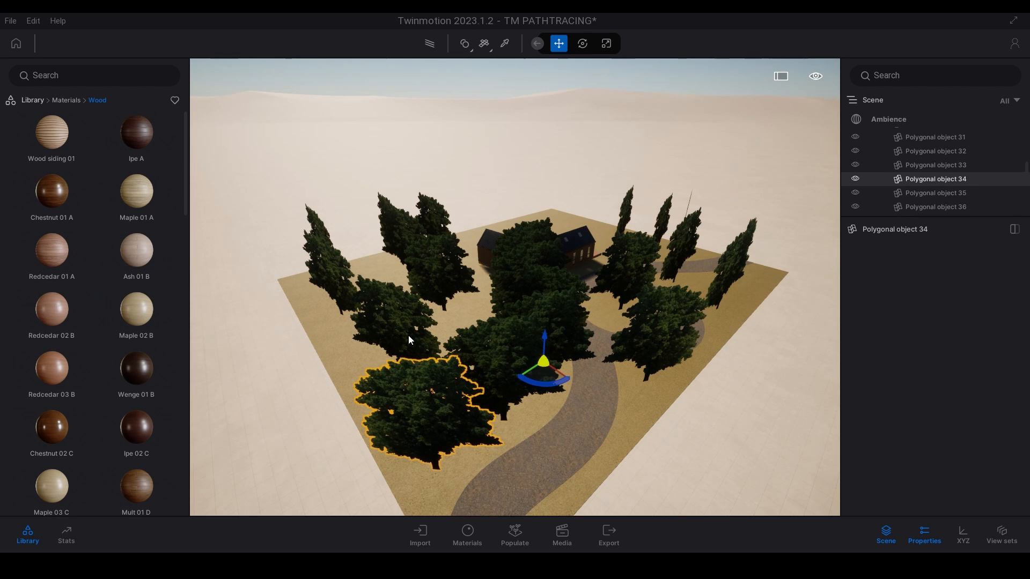
left_click(404, 329, "ctrl")
left_click(433, 268, "ctrl")
left_click(412, 239, "ctrl")
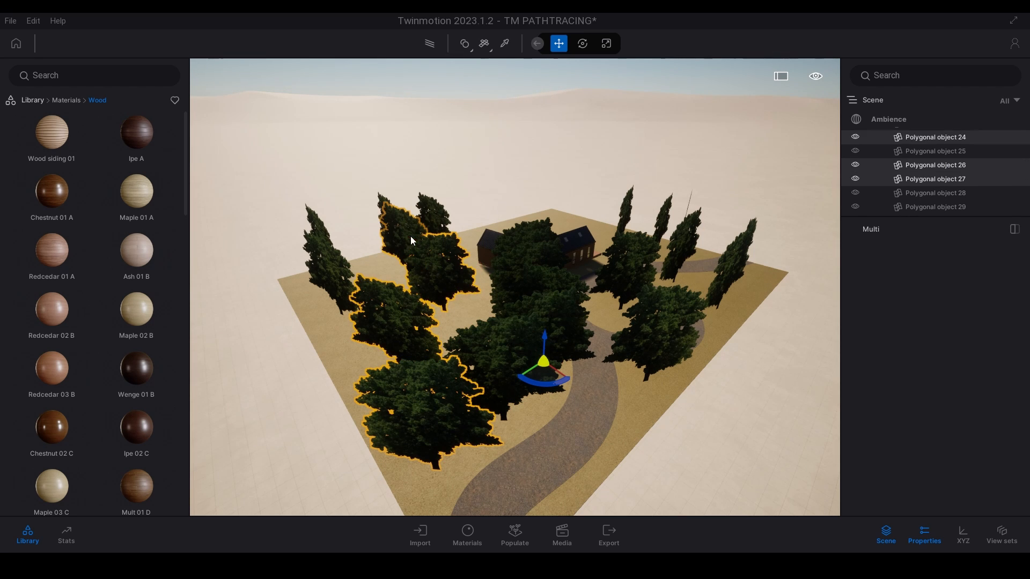
left_click(433, 215, "ctrl")
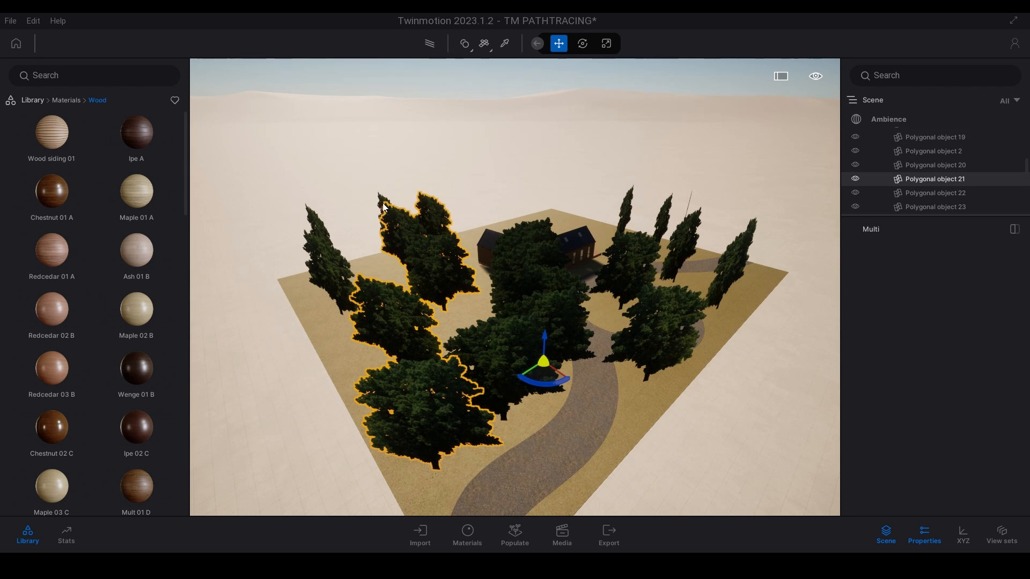
left_click(325, 249, "ctrl")
left_click(514, 267, "ctrl")
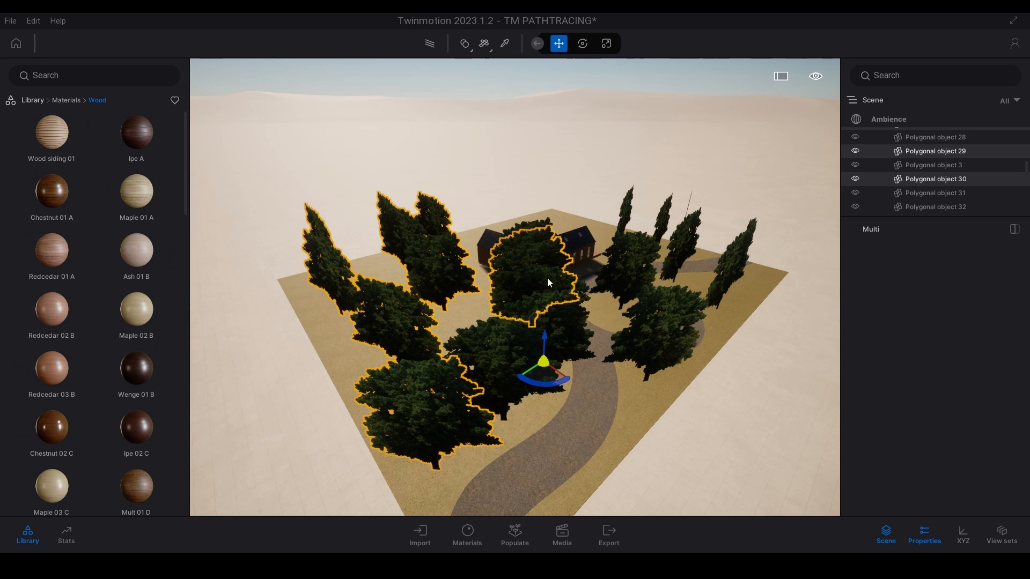
left_click(542, 238, "ctrl")
left_click(556, 317, "ctrl")
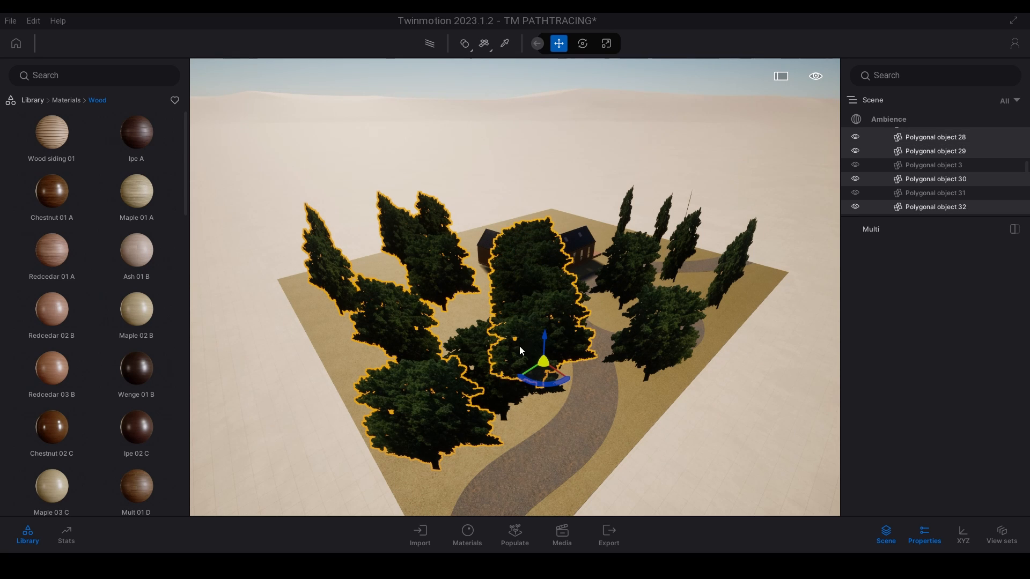
left_click(481, 343, "ctrl")
left_click(671, 322, "ctrl")
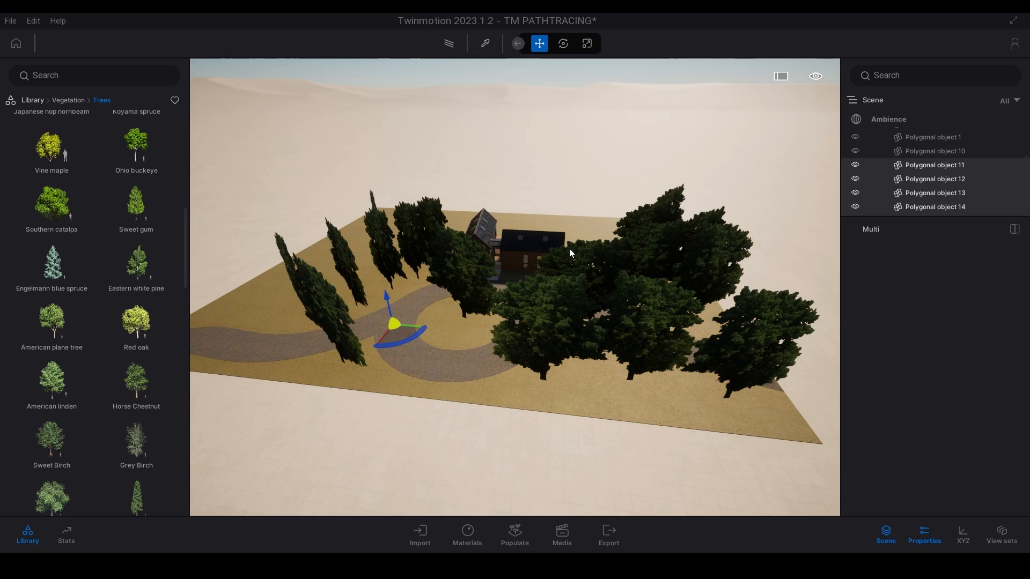
middle_click_drag(456, 260, 572, 261, "shift")
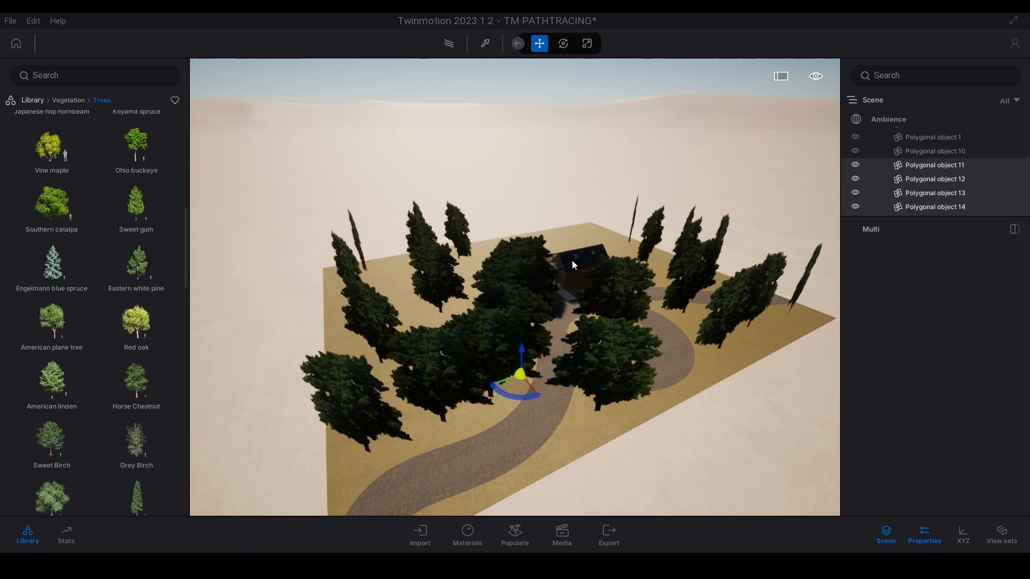
key("Delete")
Delete the leftover imported trees, including the one in front of the house and the two slim ones near the plot's far edge
left_click(522, 307)
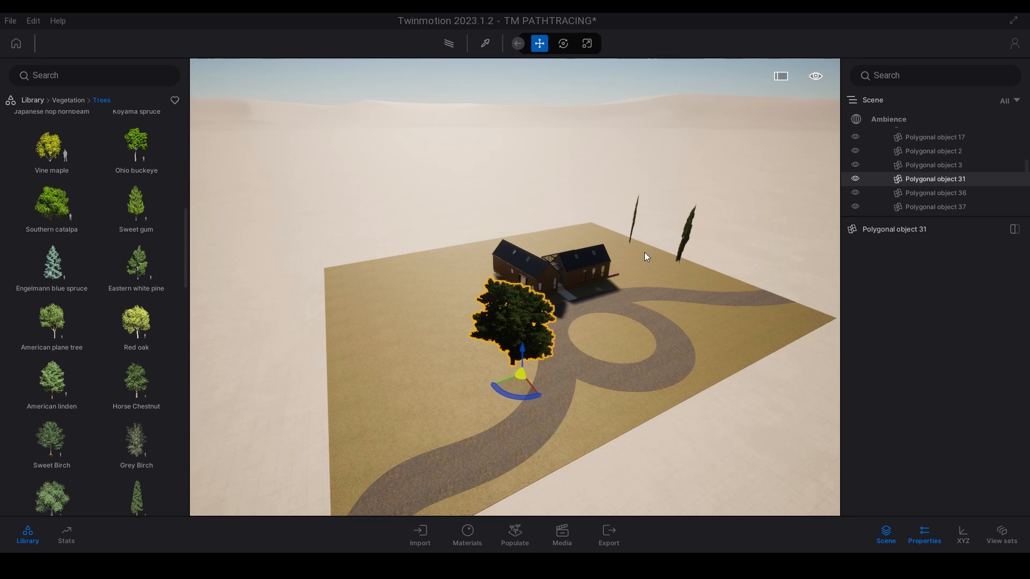
left_click(691, 229, "ctrl")
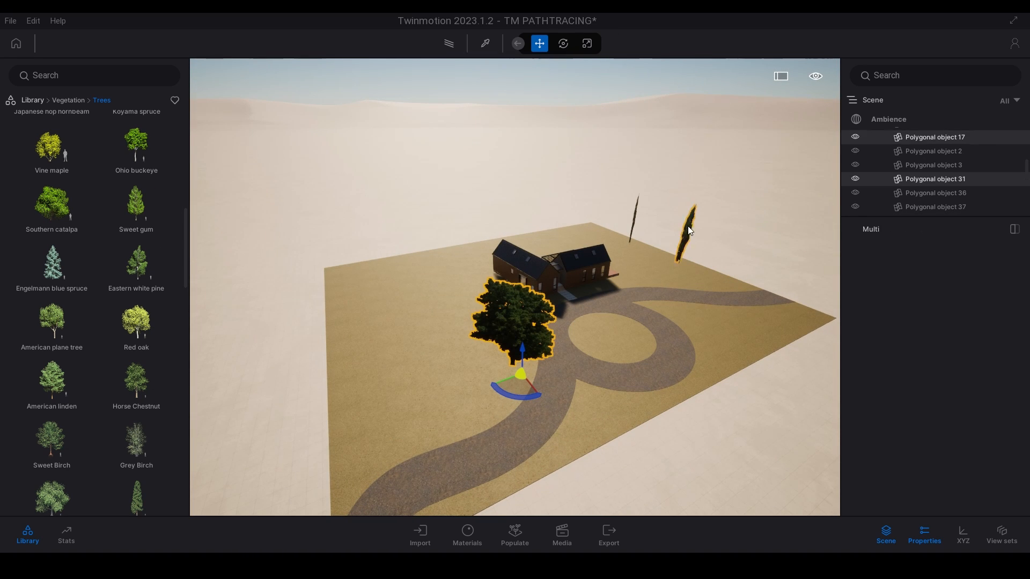
left_click(636, 213, "ctrl")
key("Delete")
key("w")
right_click_drag(628, 214, 637, 190)
key("d")
key("a")
key("w")
left_click(512, 310)
right_click_drag(512, 310, 538, 319)
key("s")
key("Delete")
key("s")
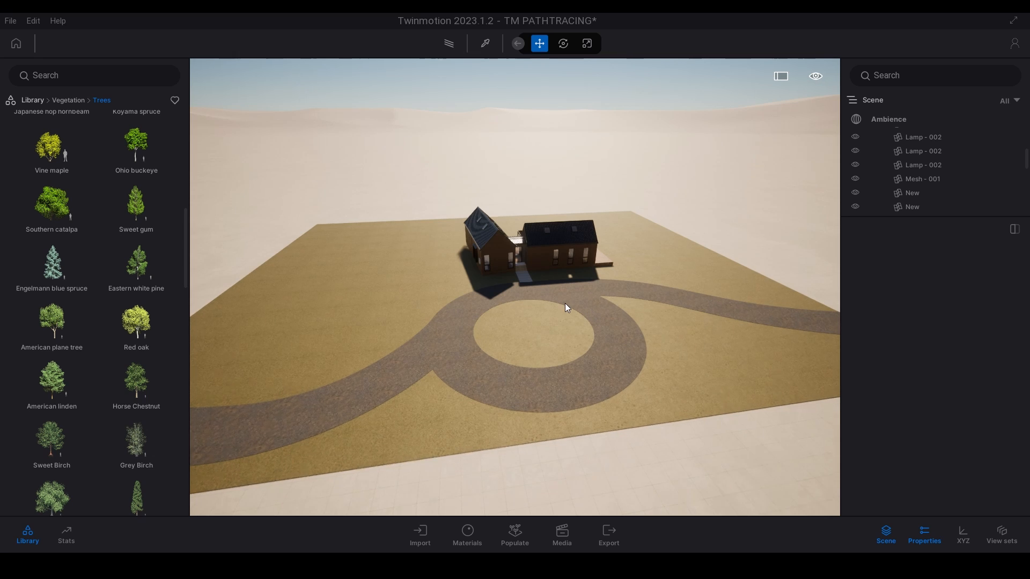
Pick Horse Chestnut, American linden and Sweet Birch from the tree library and place the first trees around the driveway
mouse_move(156, 287)
mouse_move(85, 369)
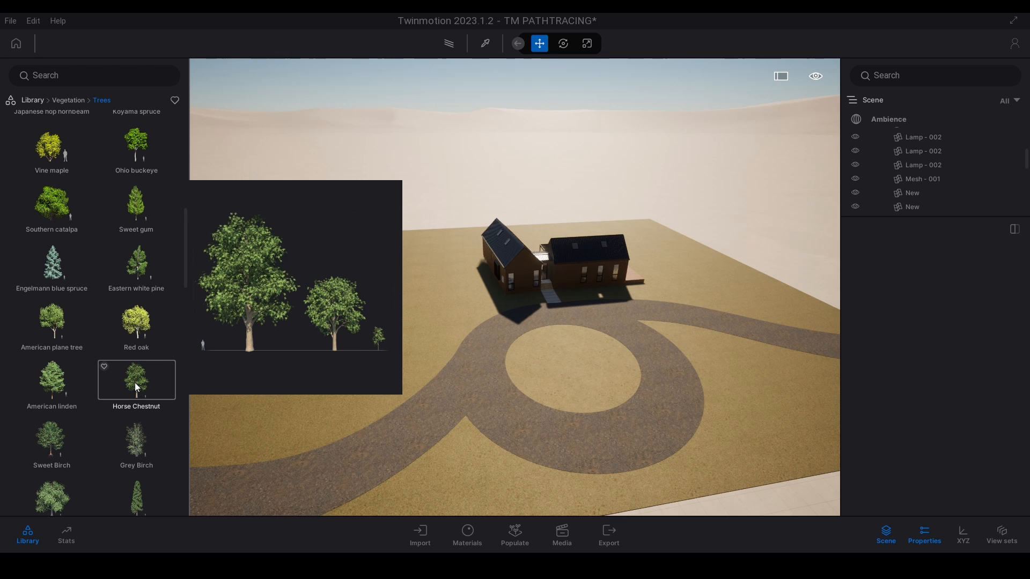
mouse_move(42, 384)
mouse_move(62, 435)
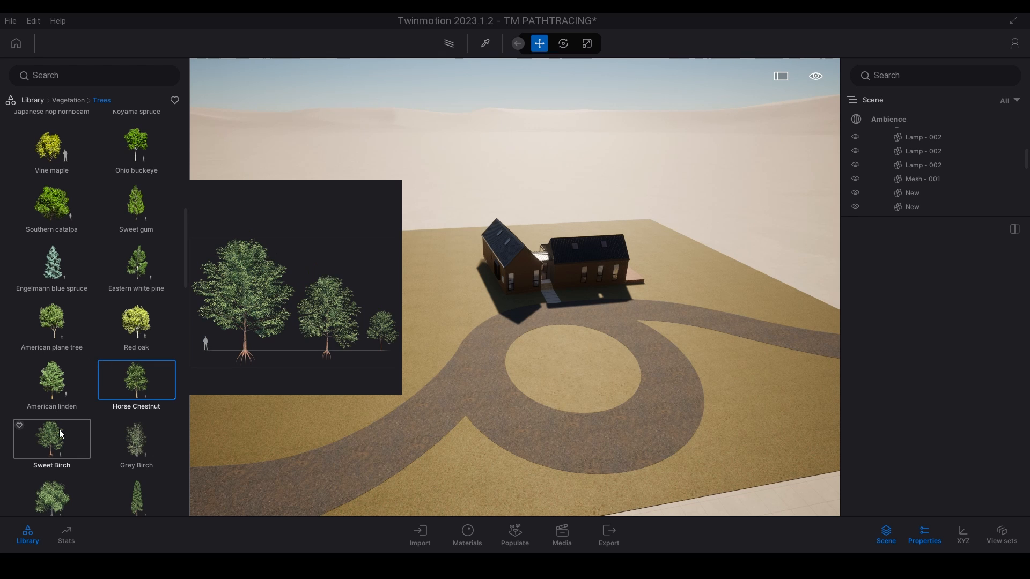
left_click_drag(52, 382, 265, 332)
right_click_drag(264, 328, 204, 328)
key("a")
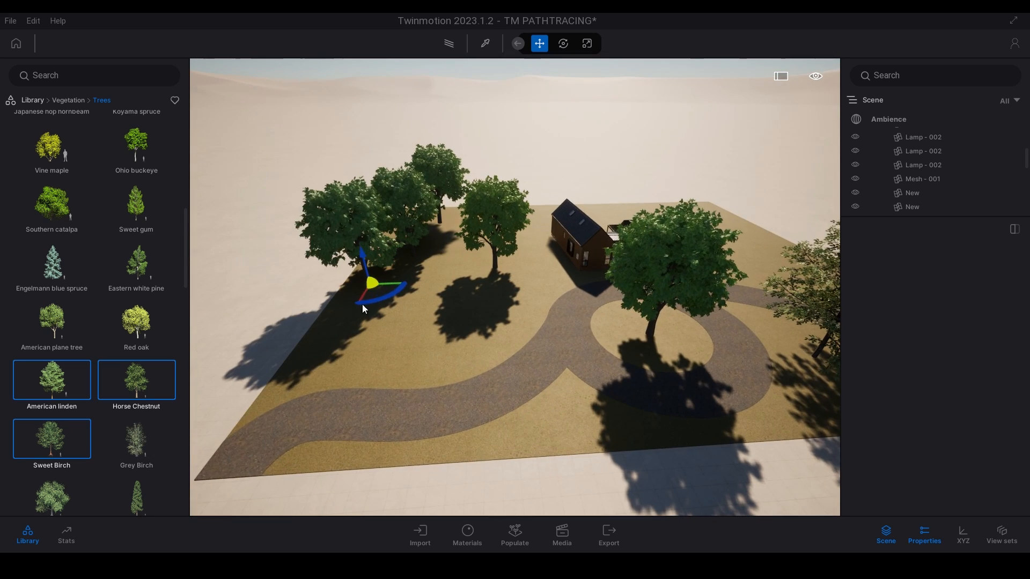
Place more of the mixed trees along the driveway and on the plot beyond the long wing's deck end
left_click(362, 304)
left_click_drag(340, 343, 527, 268)
key("w")
right_click_drag(526, 268, 526, 265)
left_click_drag(526, 265, 552, 236)
left_click_drag(557, 245, 645, 282)
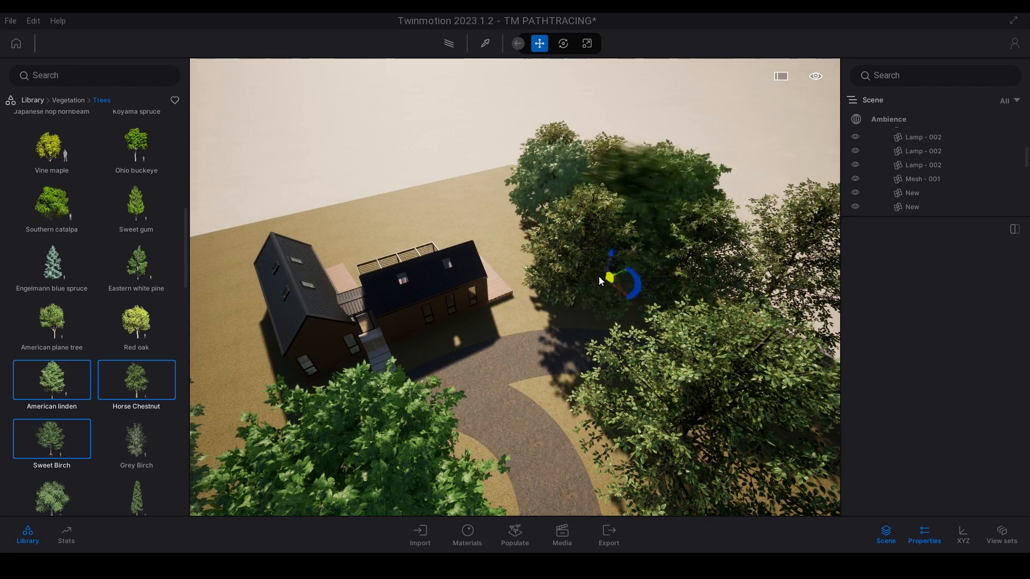
Fill the gaps beside the gabled wing and along the plot's outer edges with more mixed trees
right_click_drag(599, 276, 528, 265)
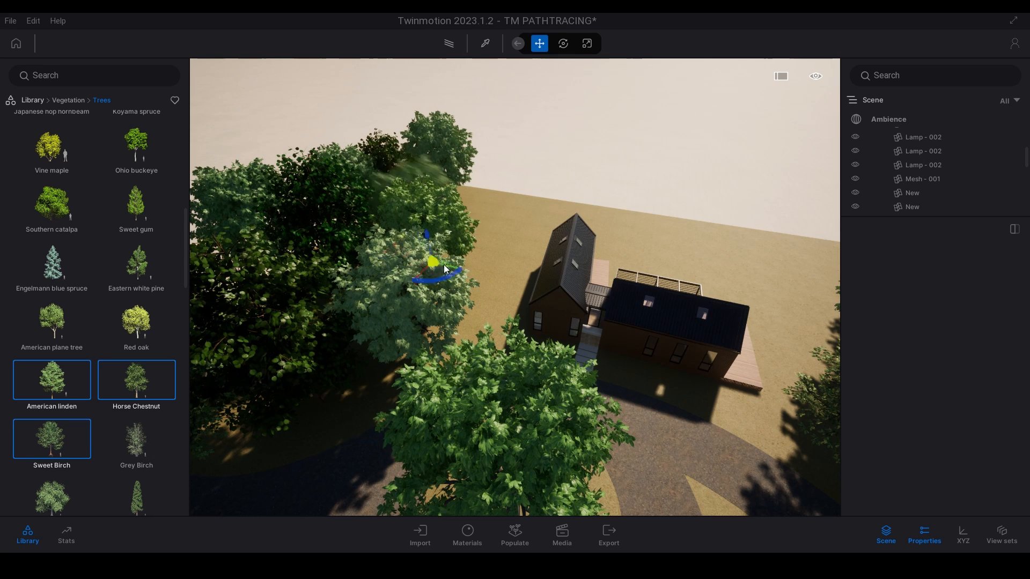
left_click(475, 249)
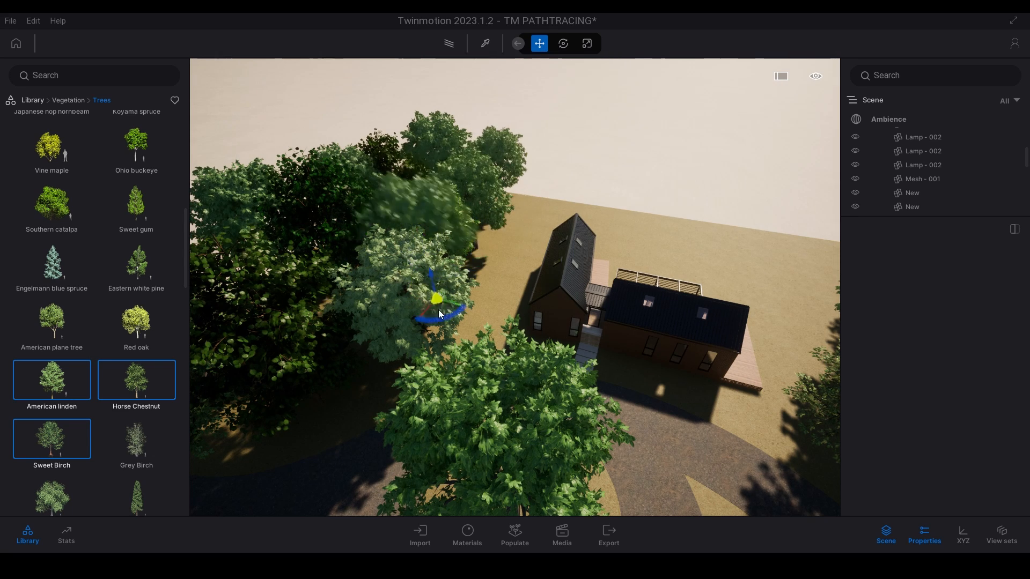
mouse_move(432, 361)
right_mouse_down()
mouse_move(417, 350)
mouse_move(427, 351)
right_mouse_up()
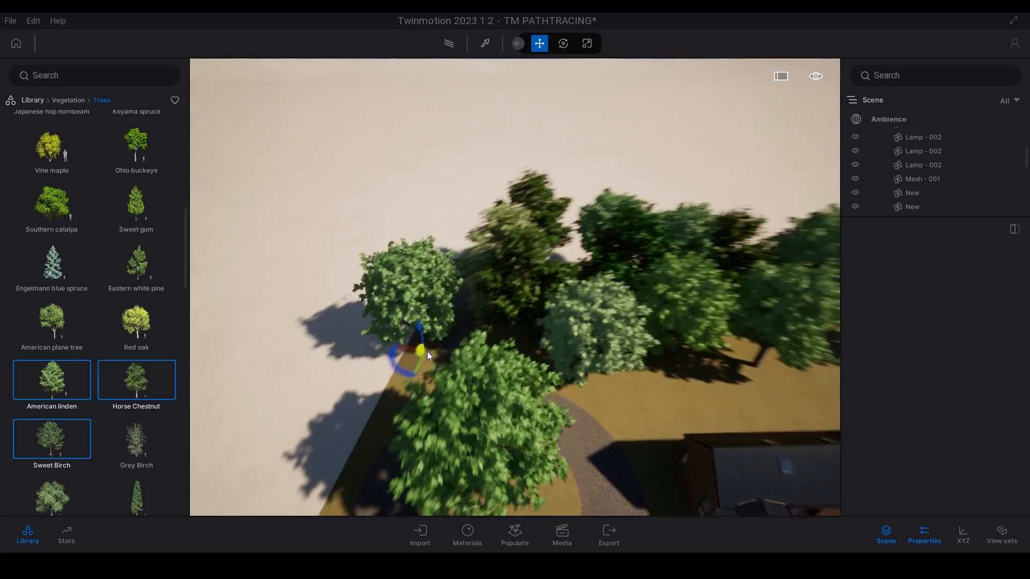
middle_click_drag(446, 351, 453, 349, "shift")
left_click(493, 305)
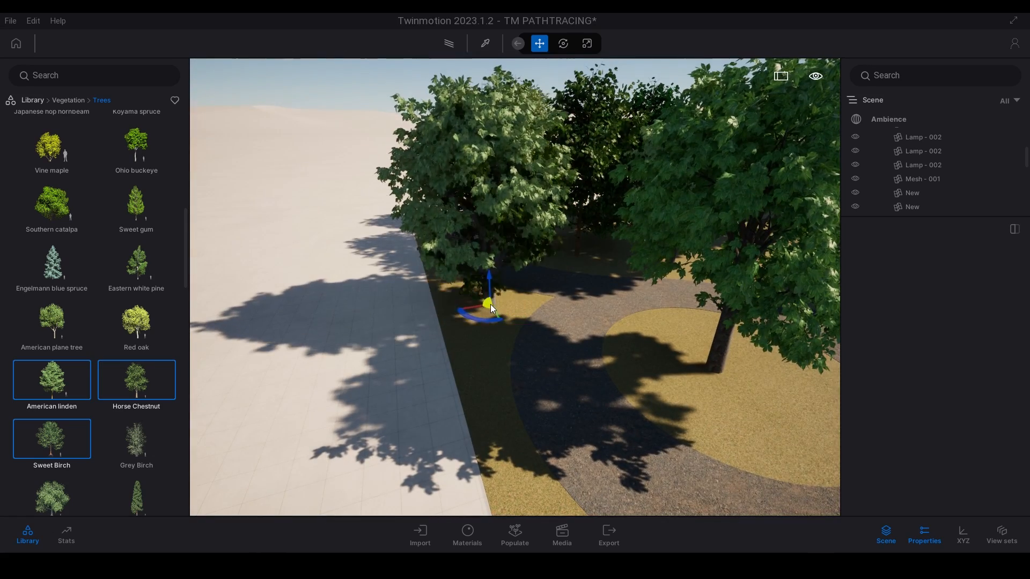
middle_click_drag(455, 300, 481, 336, "shift")
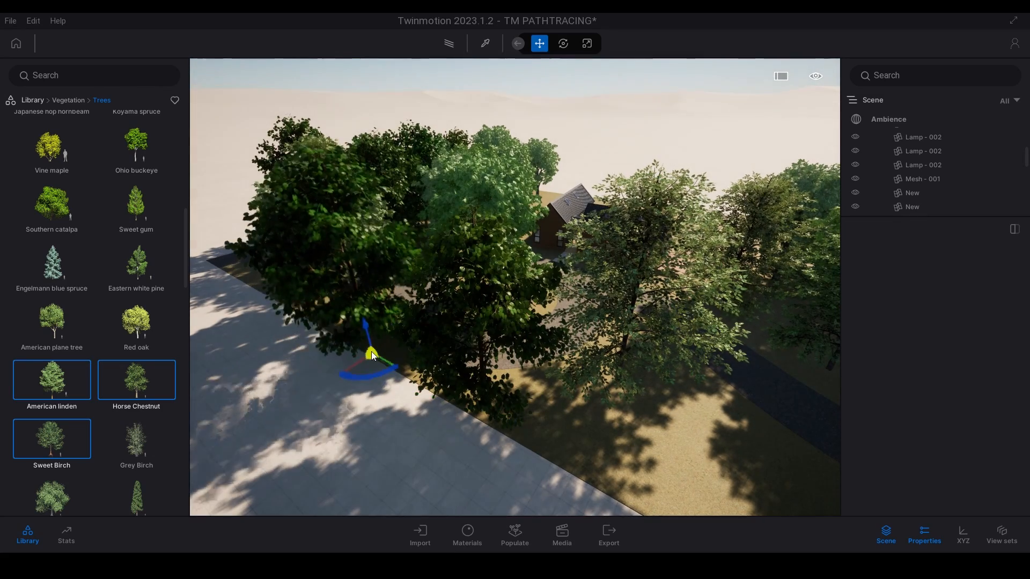
left_click(368, 342)
Frame the deck side of the house against the new trees and create a media image from that view
right_click_drag(407, 295, 433, 290)
key("w")
key("s")
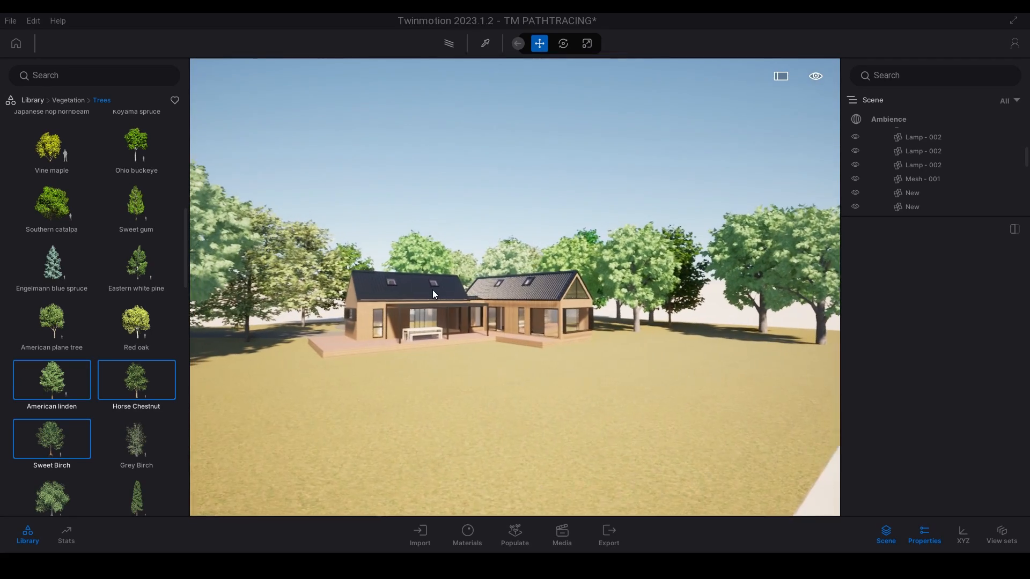
left_click(574, 541)
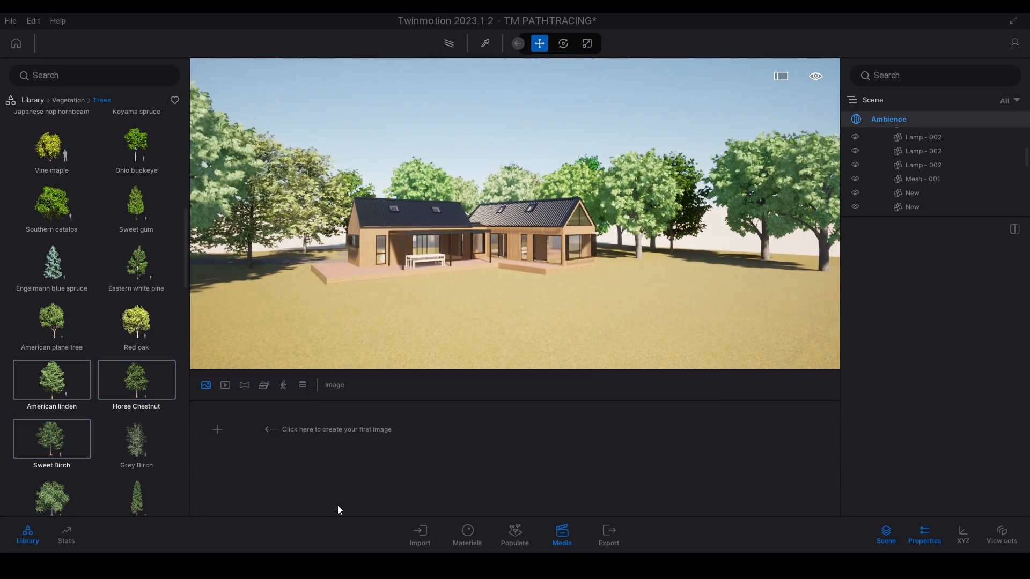
left_click(217, 430)
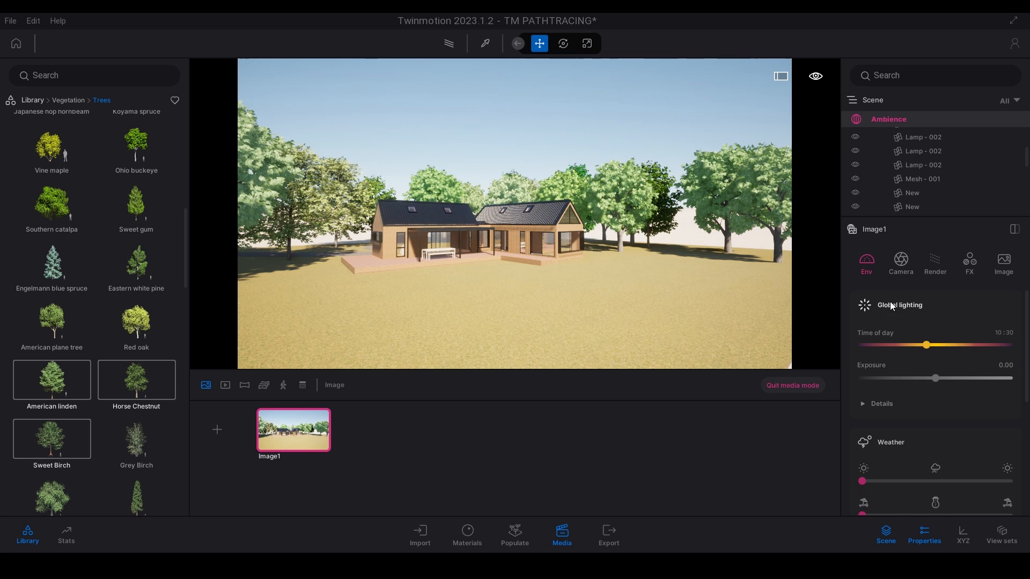
Set Image1's focal length to 15 mm, reframe the deck side of the house from closer, and update the saved view
left_click(901, 262)
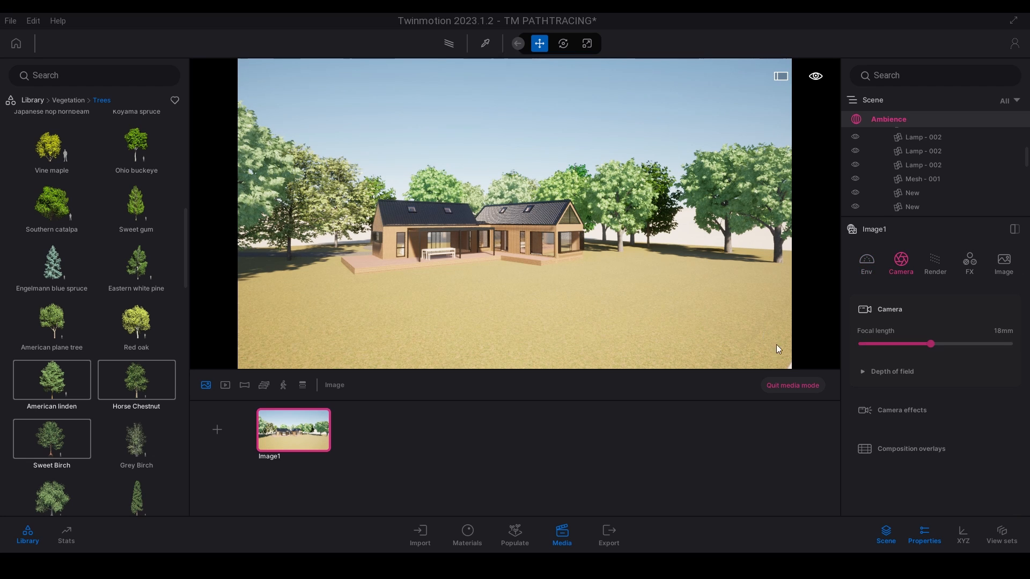
mouse_move(932, 343)
left_mouse_down()
mouse_move(968, 343)
mouse_move(921, 344)
left_mouse_up()
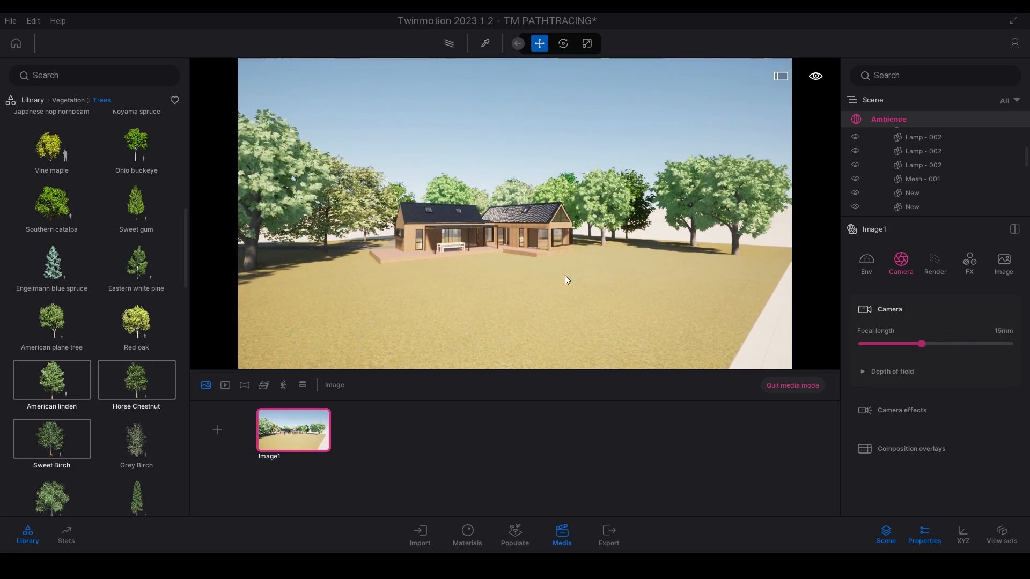
key("w")
key("s")
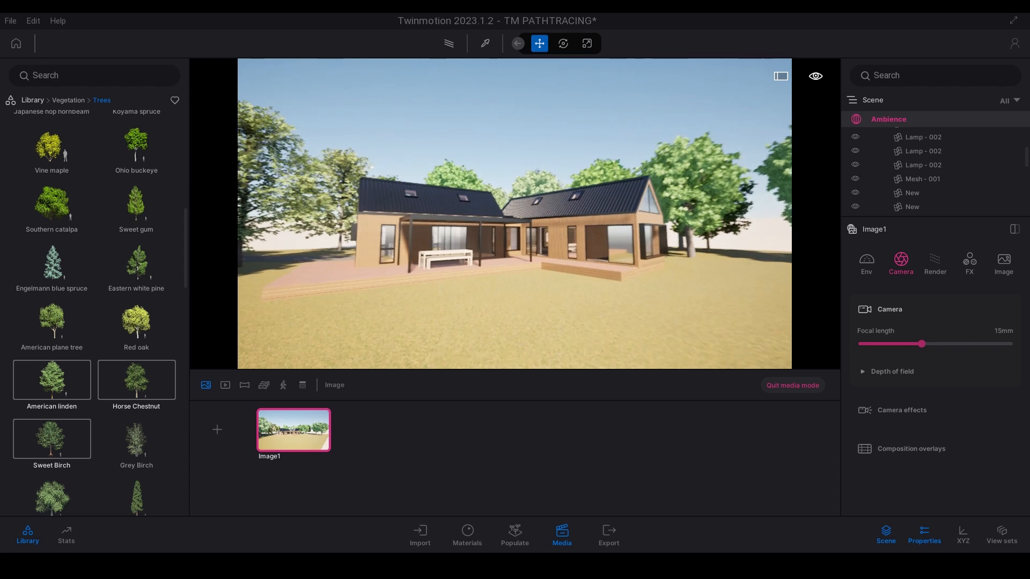
key("s")
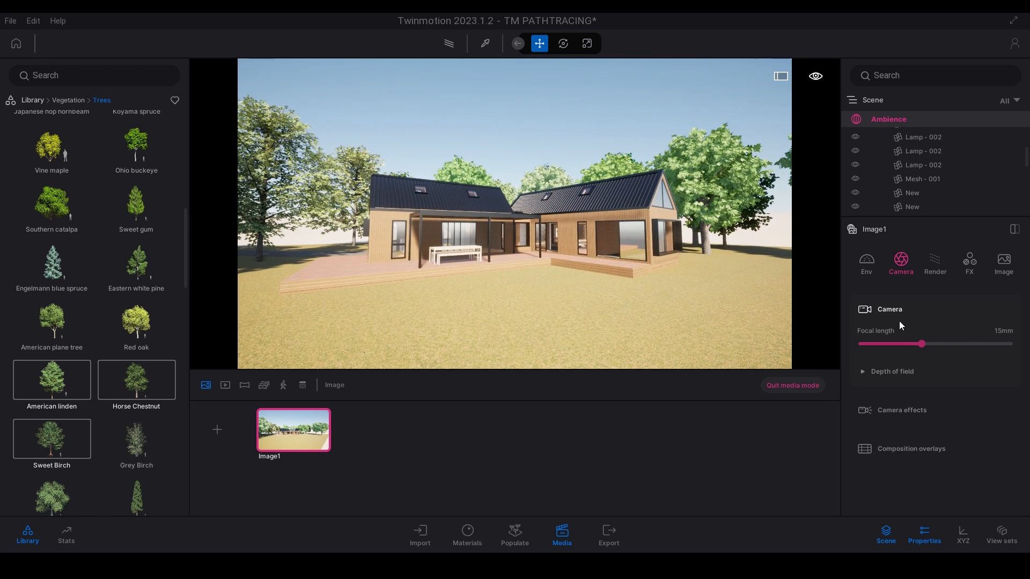
right_click_drag(707, 331, 718, 331)
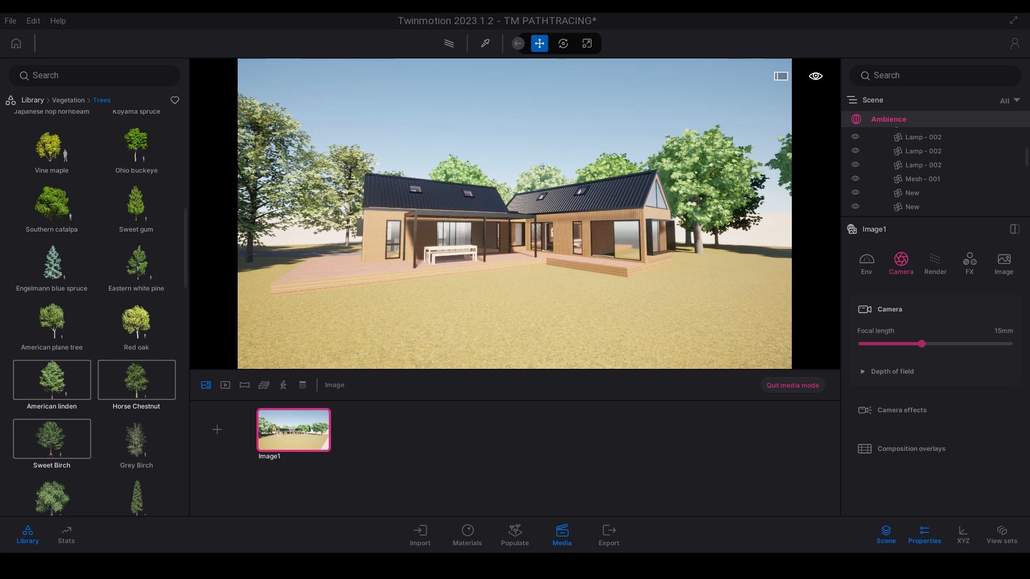
mouse_move(265, 414)
left_click(302, 412)
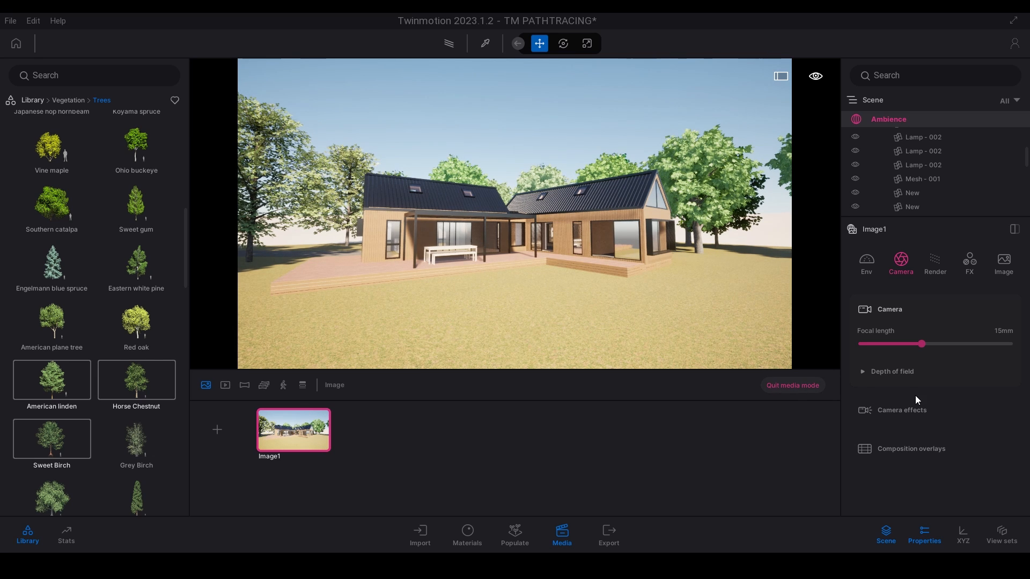
Turn on Parallelism in Image1's camera effects and show the grid composition overlay
left_click(912, 410)
scroll(910, 428, "down", 2)
left_click(893, 440)
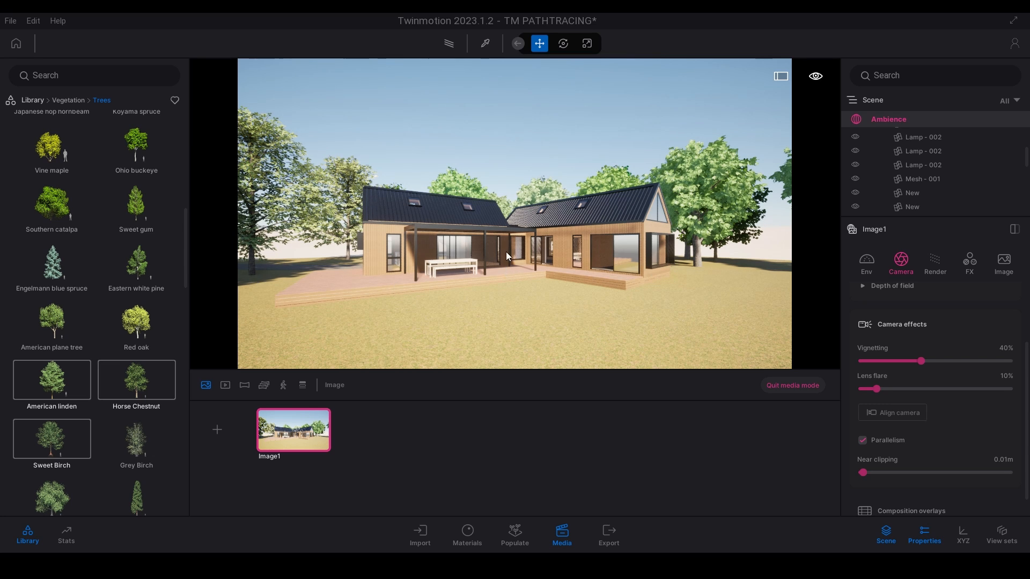
scroll(901, 397, "down", 1)
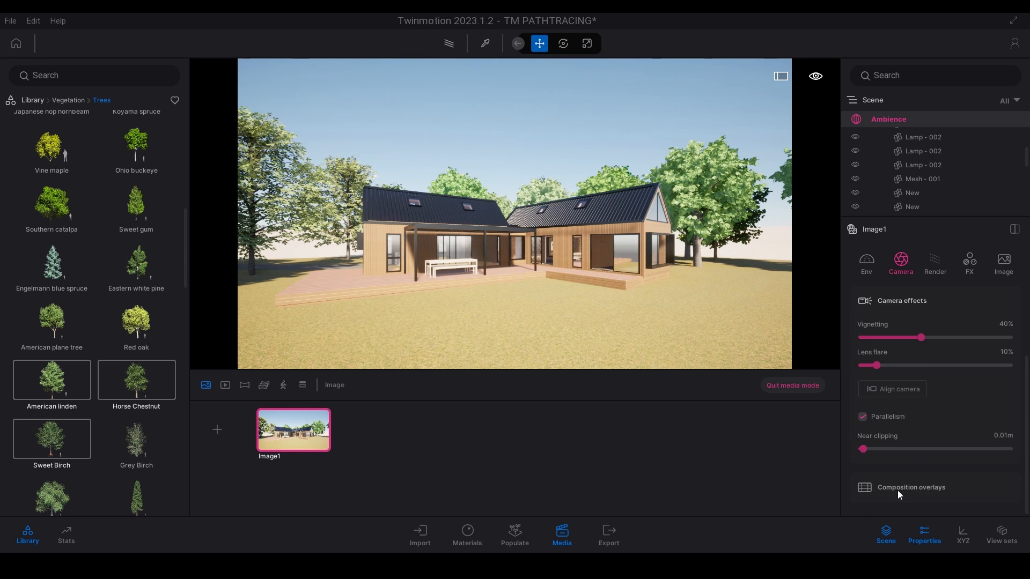
scroll(920, 477, "down", 2)
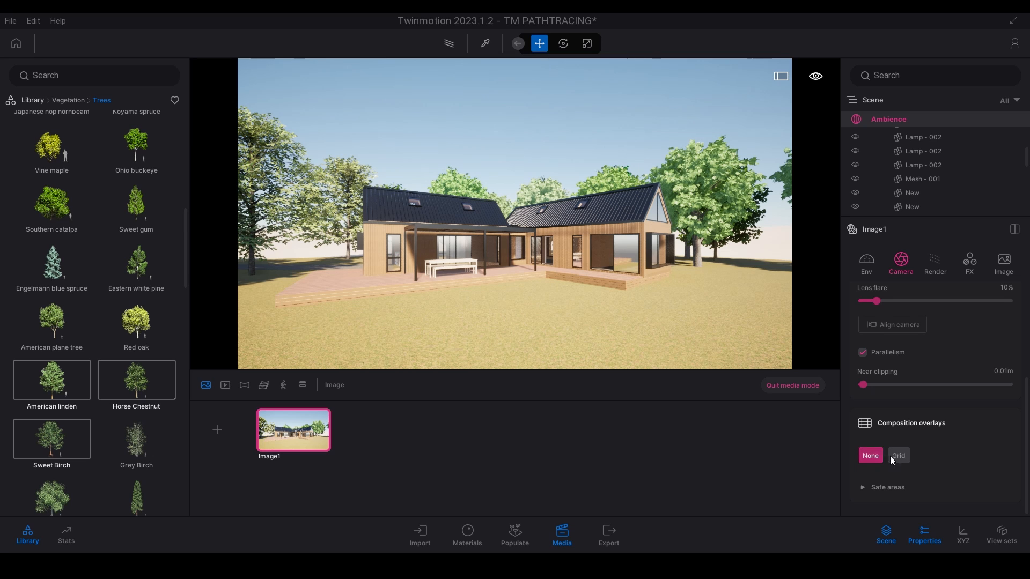
left_click(901, 456)
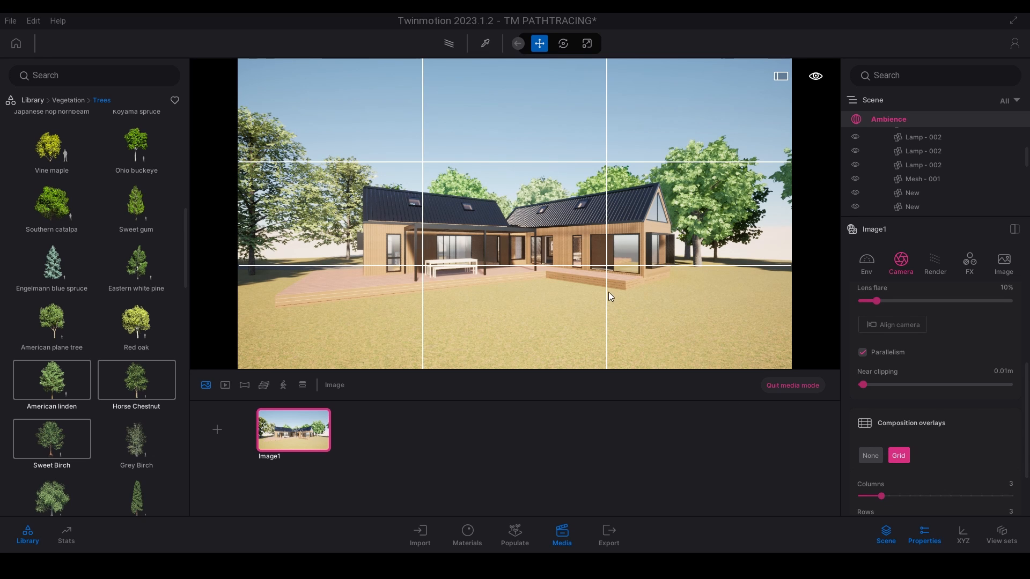
Compare the framing of the house with Parallelism off and on, and return to the saved Image1 view
right_click_drag(610, 289, 555, 289)
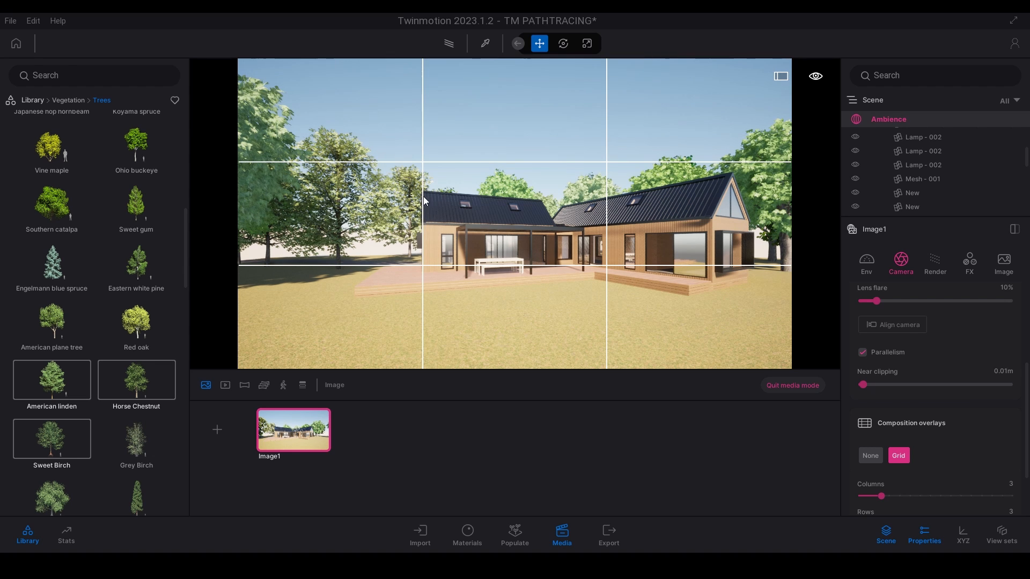
left_click(862, 353)
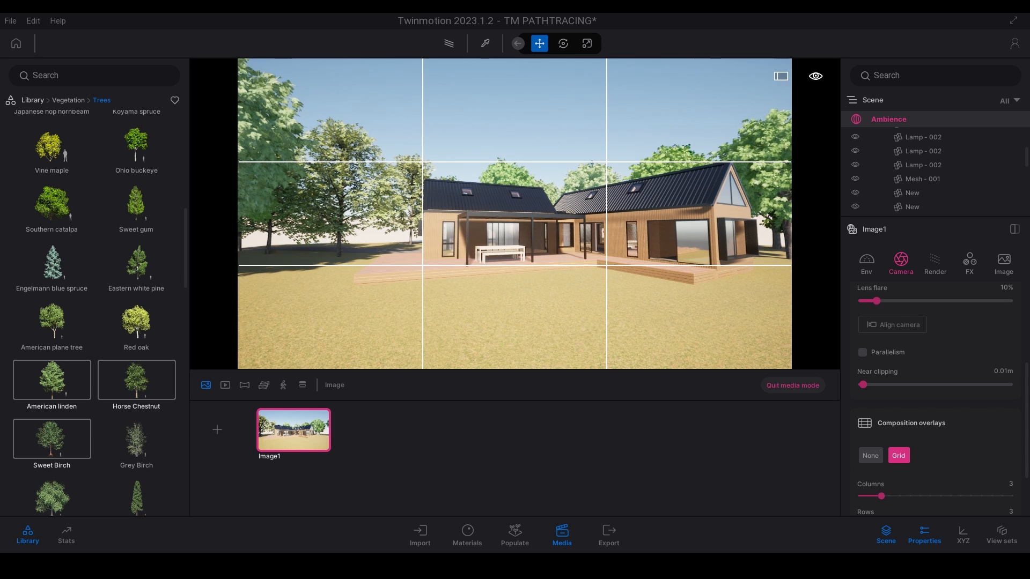
right_click_drag(514, 214, 617, 213)
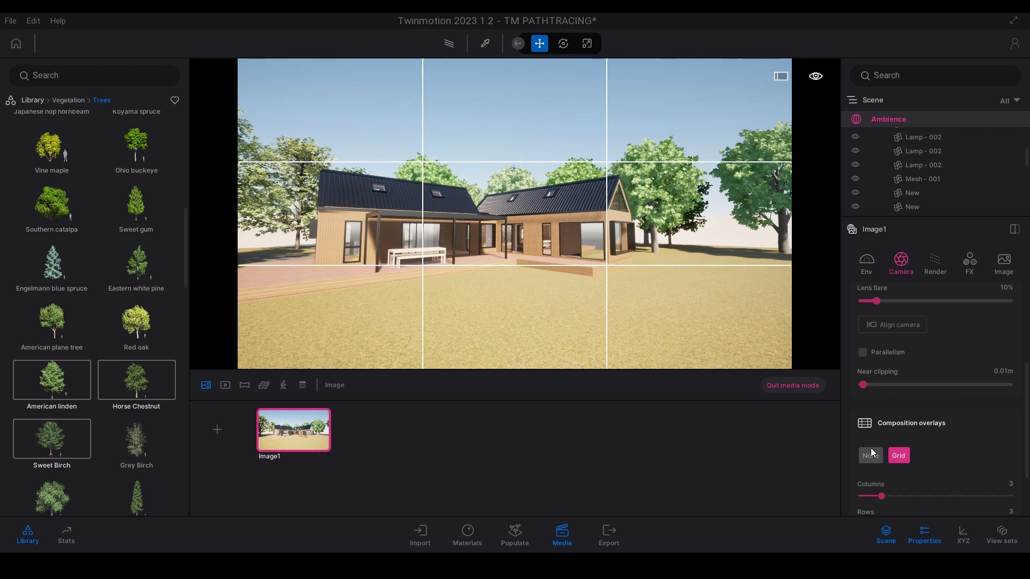
left_click(871, 351)
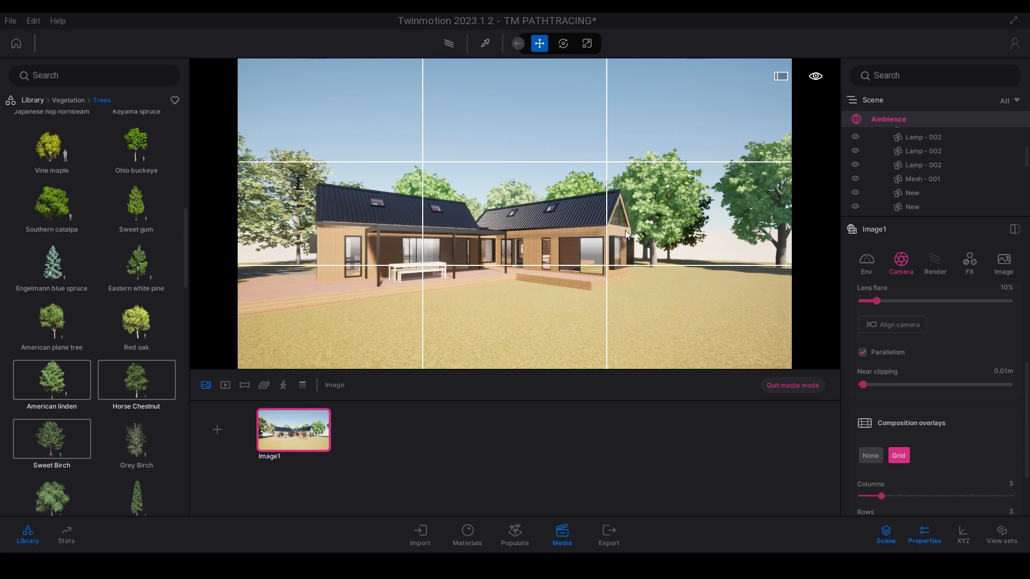
right_click_drag(626, 230, 563, 230)
left_click(298, 421)
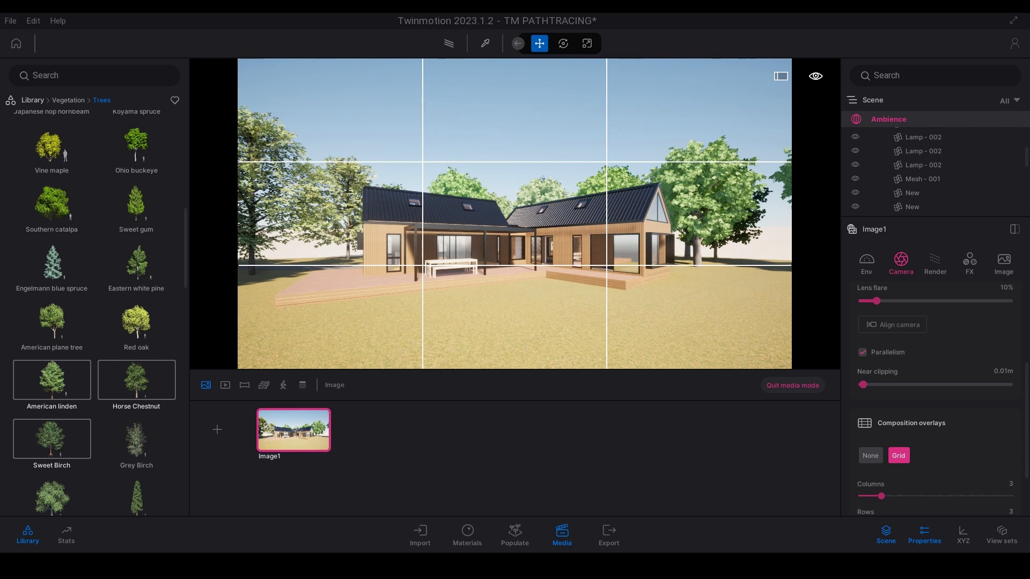
Enable the HDRI environment for Image1 and set its type to Backdrop HDRI
left_click(869, 261)
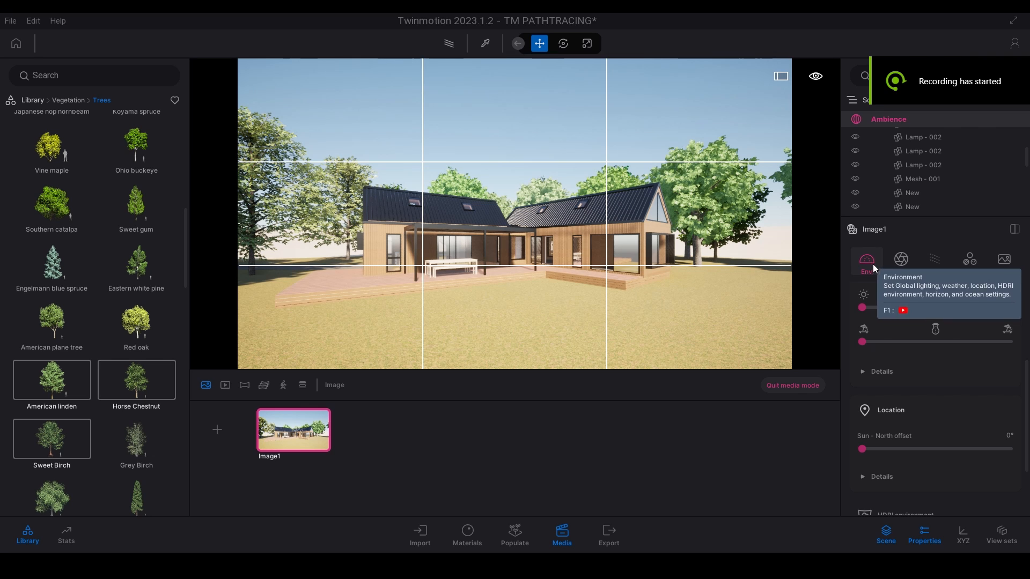
scroll(906, 340, "up", 1)
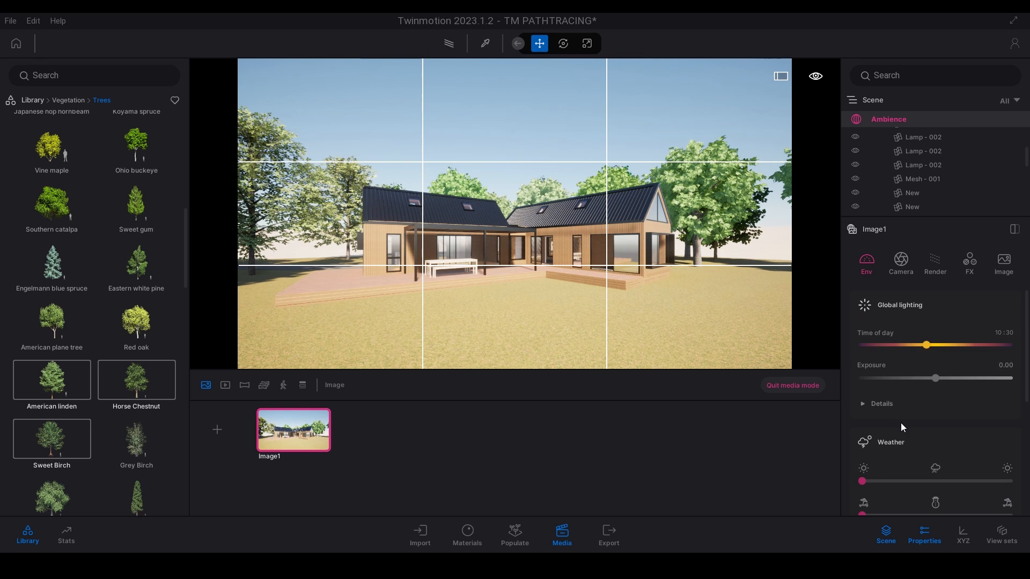
scroll(900, 422, "down", 3)
scroll(893, 413, "up", 3)
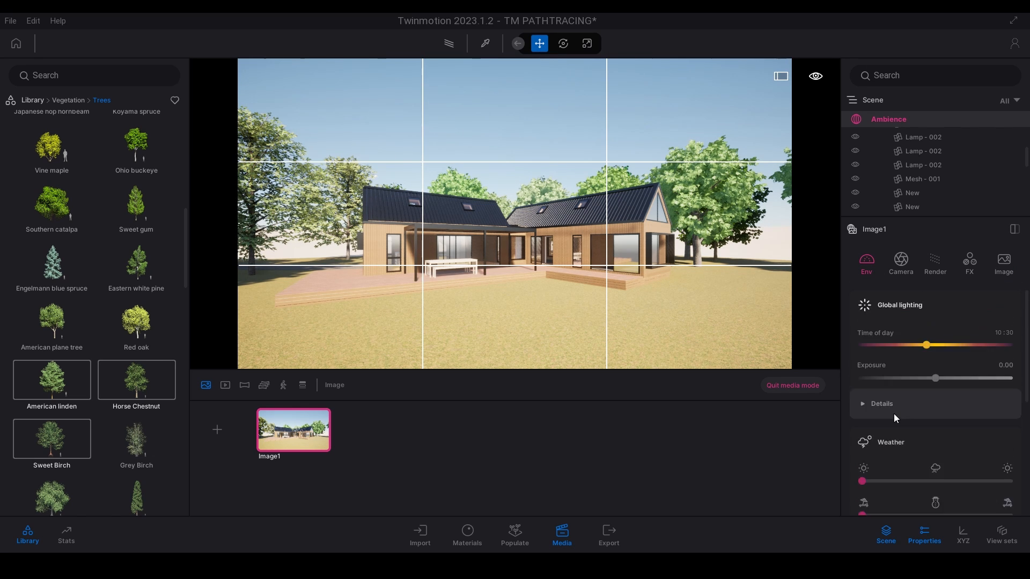
scroll(893, 413, "down", 4)
scroll(886, 415, "down", 2)
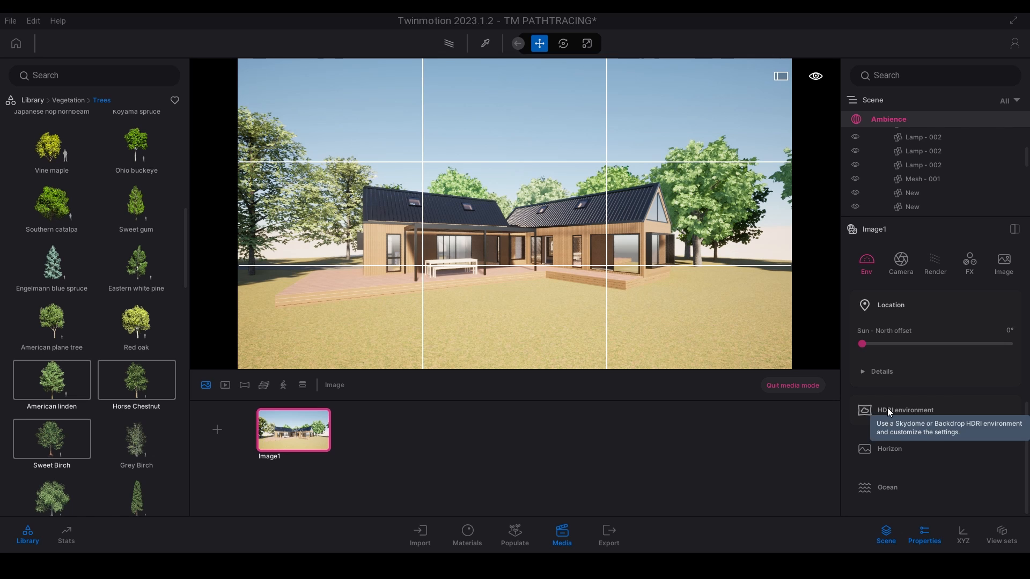
left_click(909, 412)
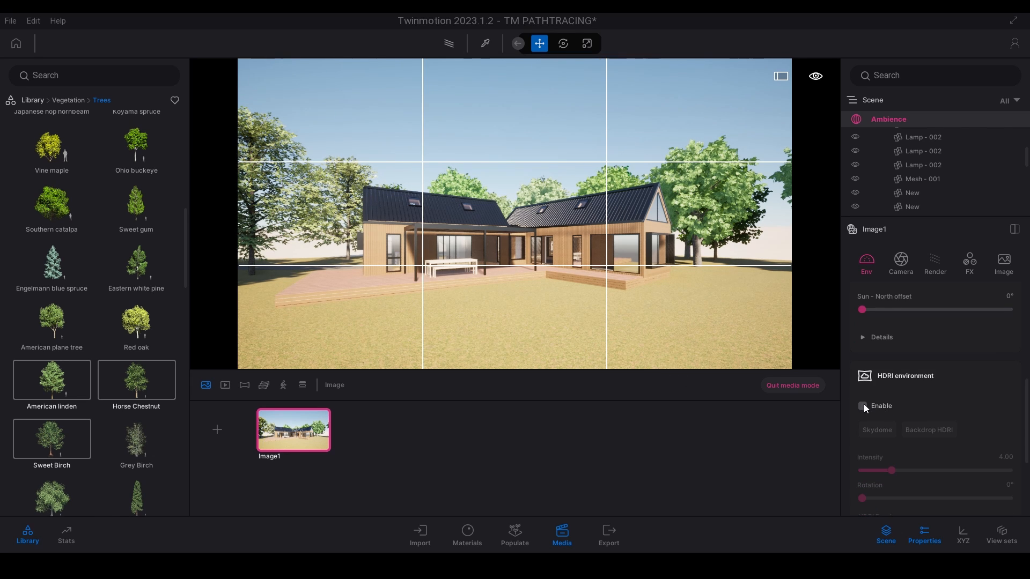
left_click(864, 405)
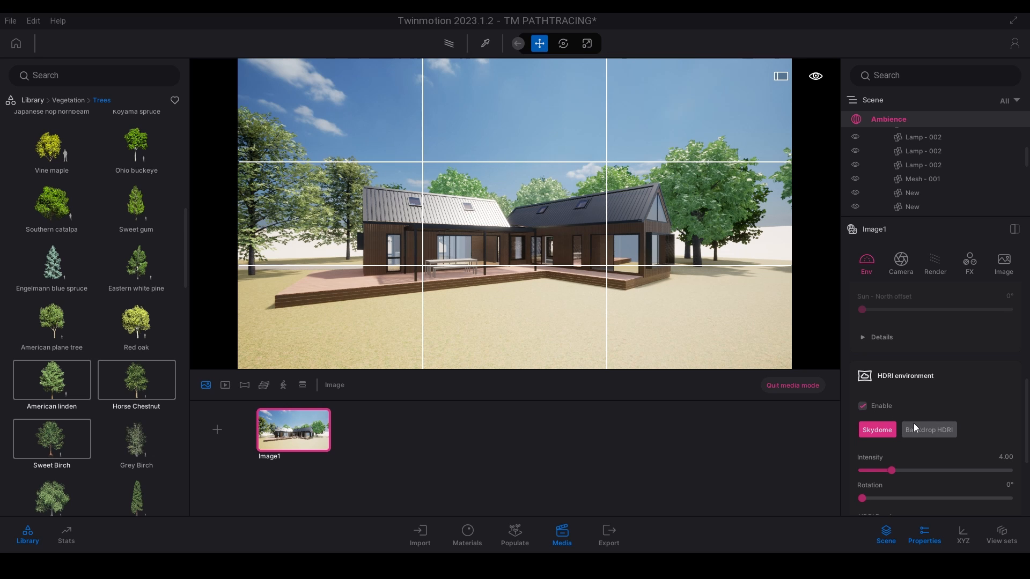
left_click(931, 429)
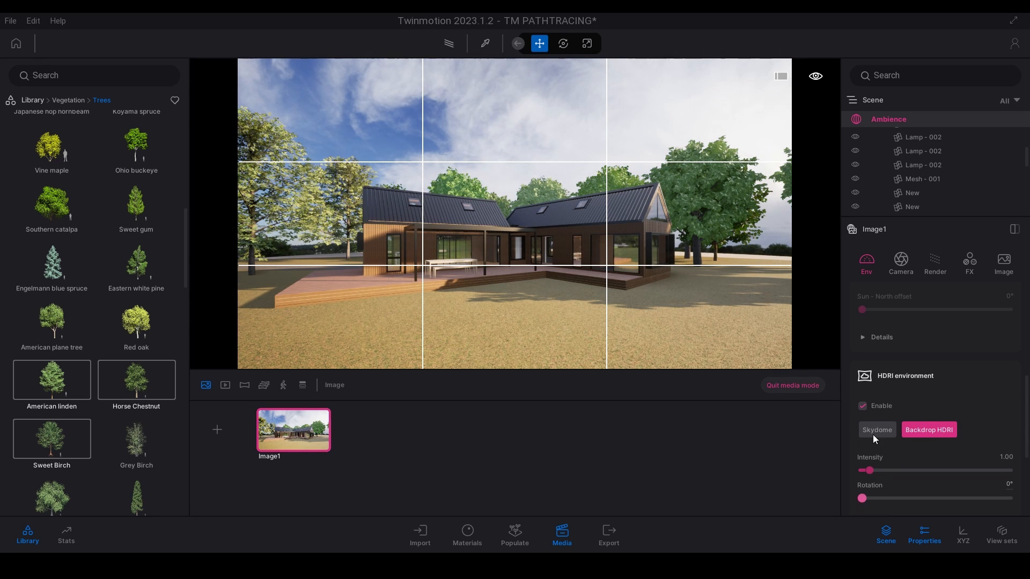
Set the backdrop HDRI's size to 237.6 m, height offset to 4.0 m and projection offset to 11.6 m
scroll(868, 421, "down", 1)
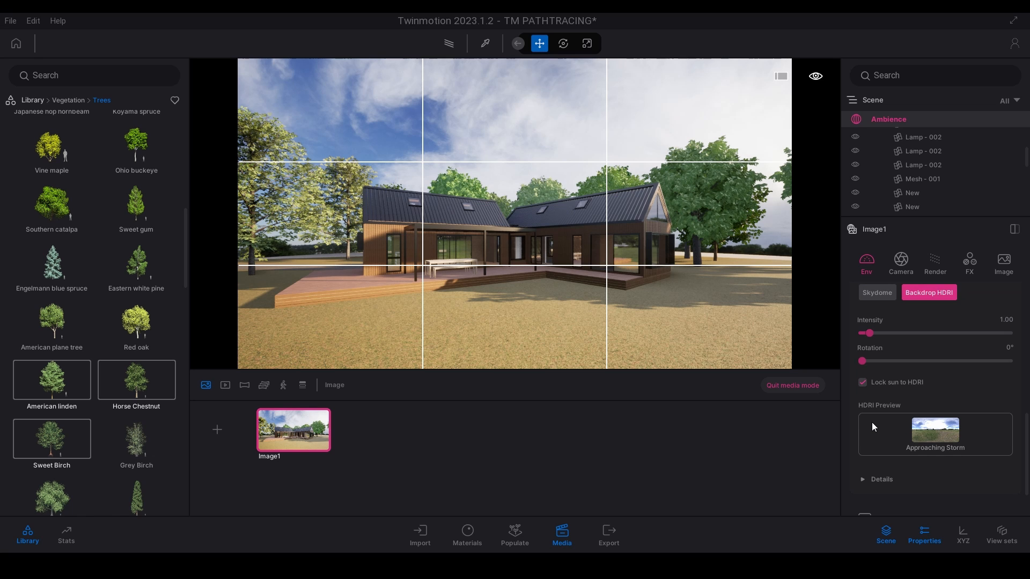
scroll(871, 423, "down", 2)
scroll(885, 453, "down", 1)
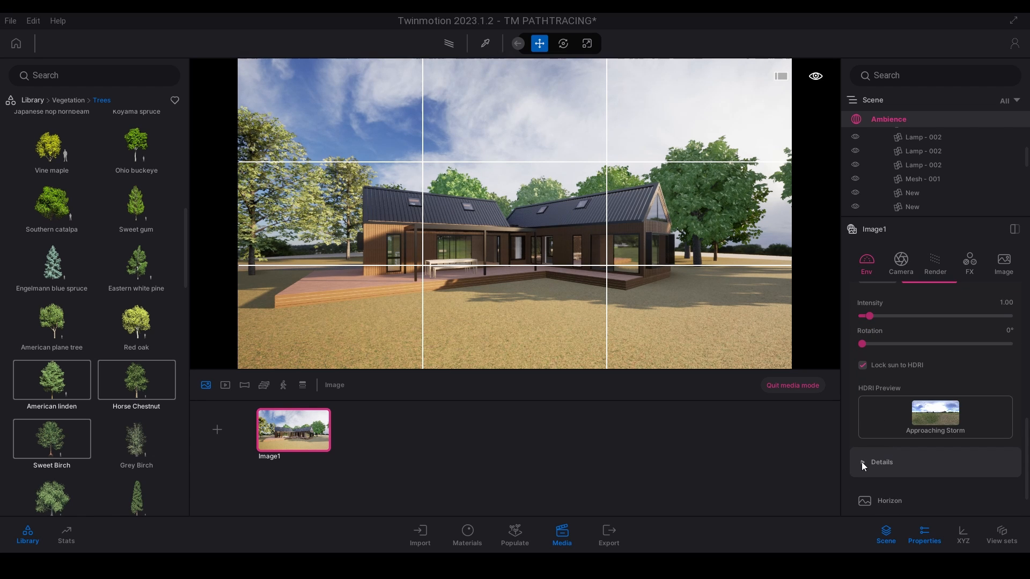
left_click(862, 463)
scroll(887, 423, "down", 3)
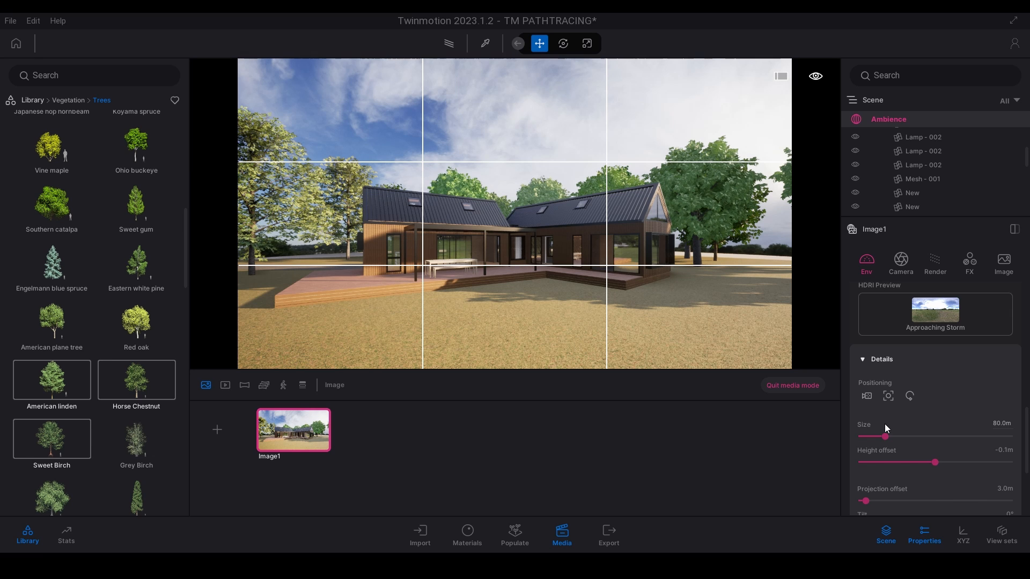
scroll(885, 424, "down", 1)
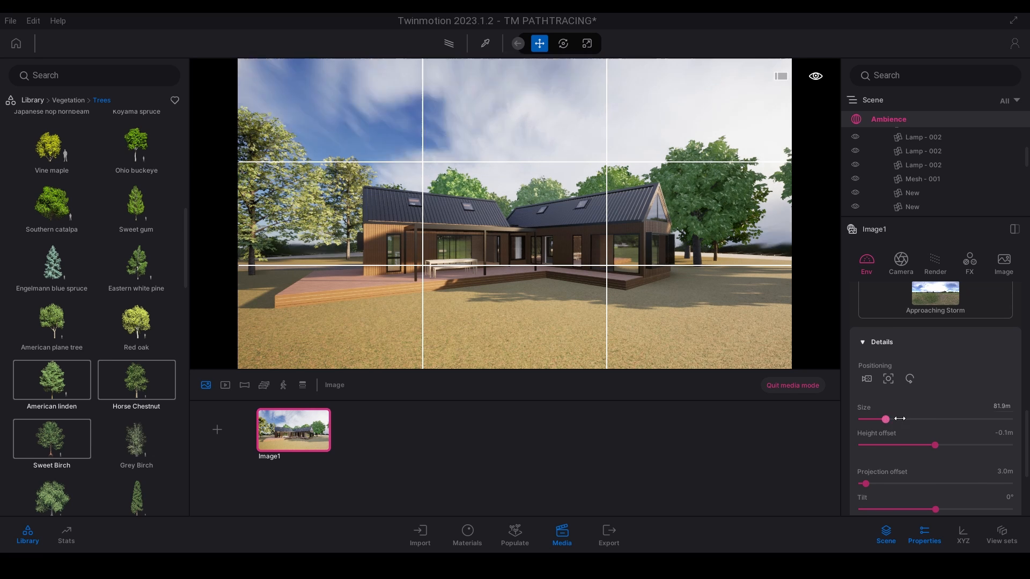
left_click_drag(884, 420, 932, 403)
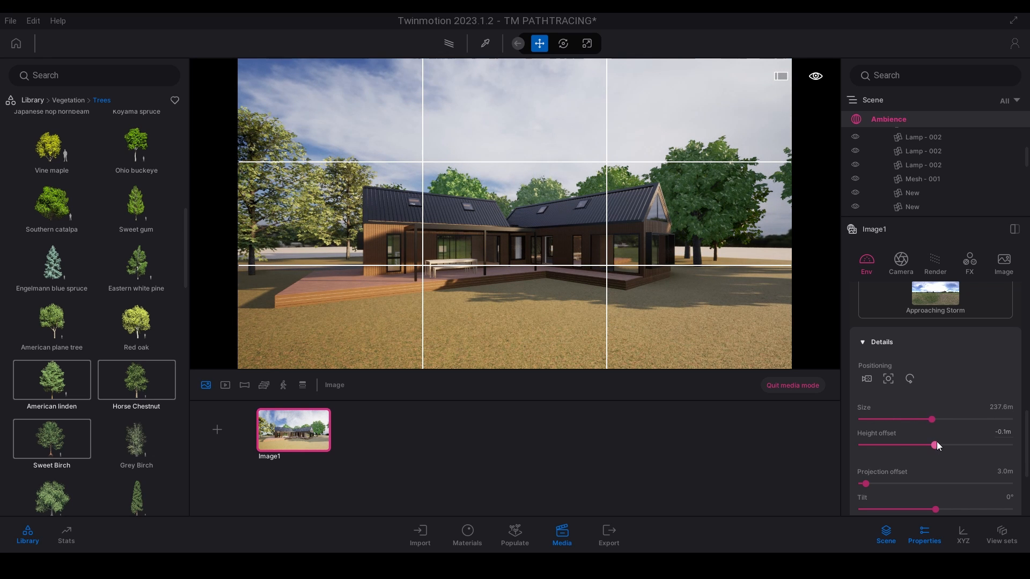
left_click_drag(935, 444, 965, 446)
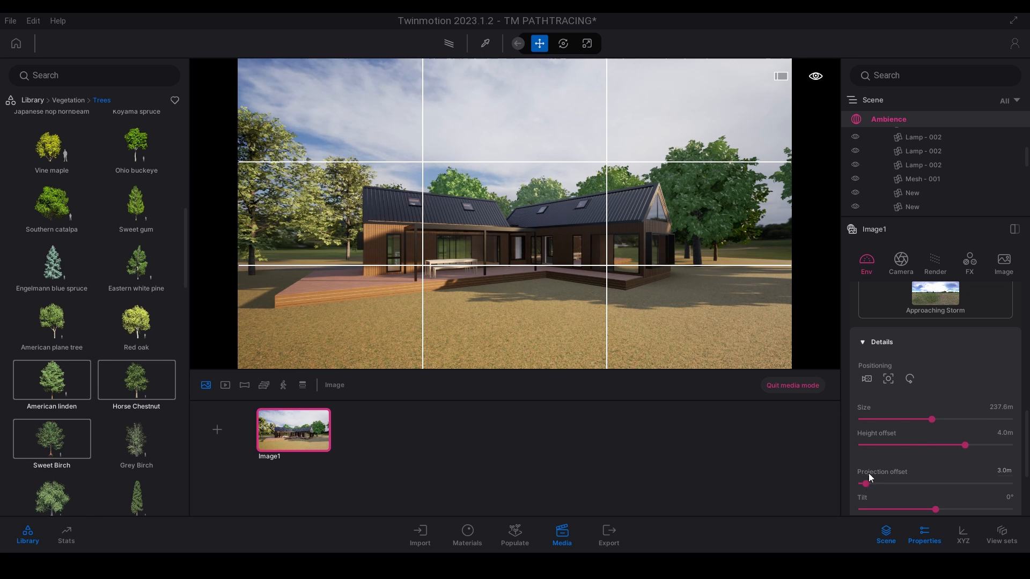
left_click_drag(865, 483, 879, 483)
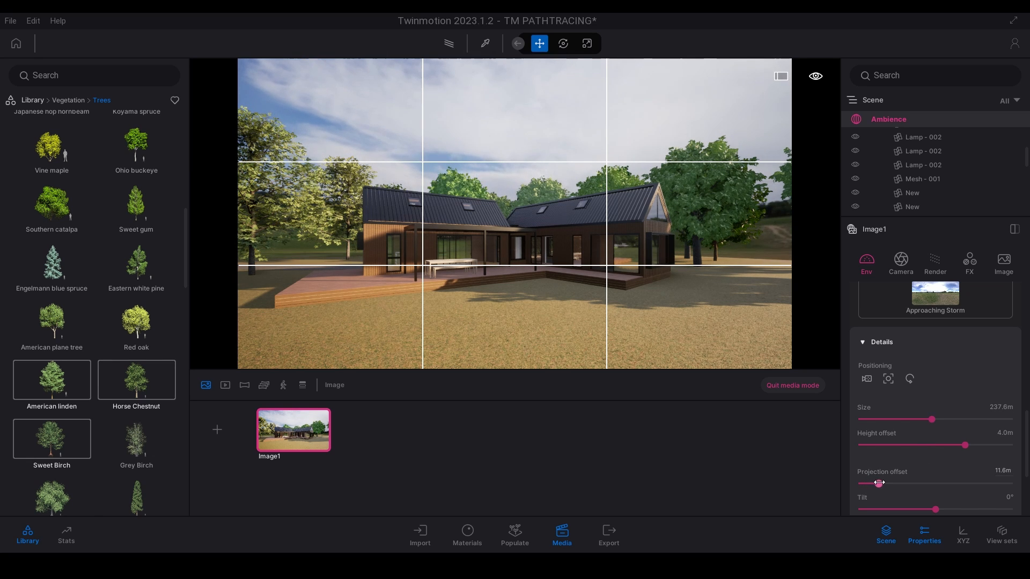
Try a height offset of about -1.0 m for the HDRI backdrop, undo it, and reduce the projection offset to 3.3 m
scroll(924, 469, "down", 1)
left_click_drag(966, 427, 946, 427)
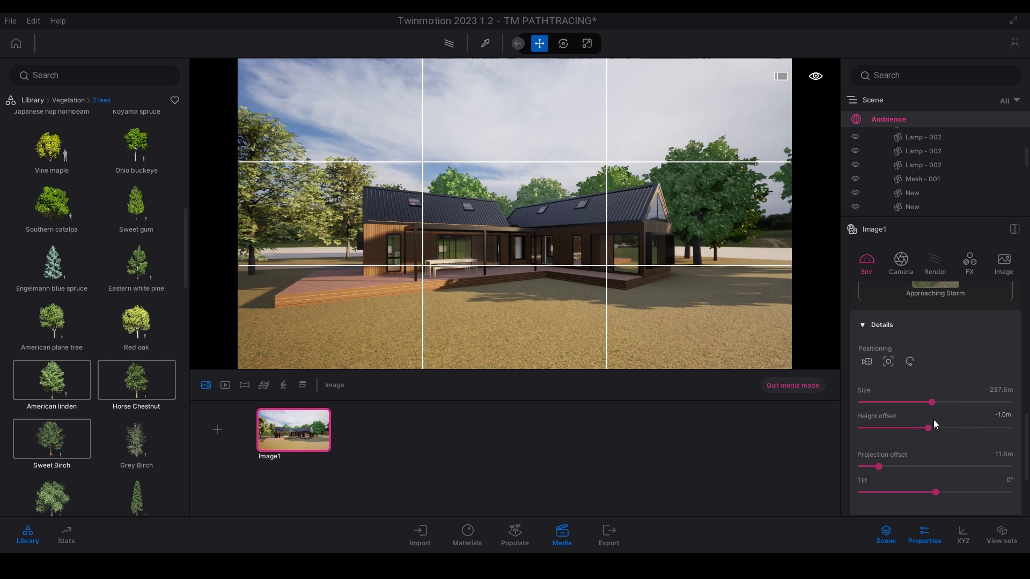
key("ctrl+z")
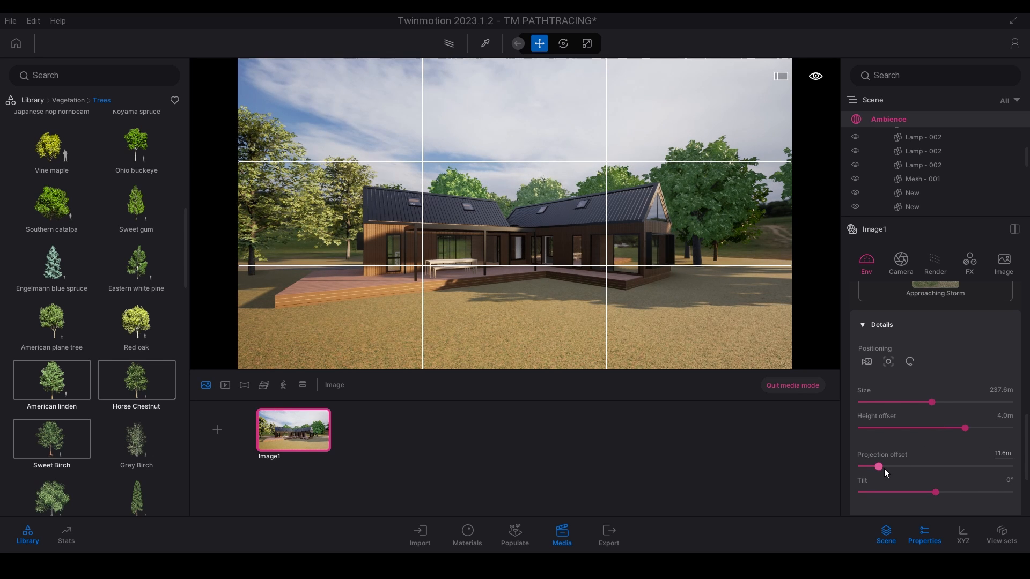
mouse_move(883, 468)
left_mouse_down()
mouse_move(856, 462)
mouse_move(865, 465)
left_mouse_up()
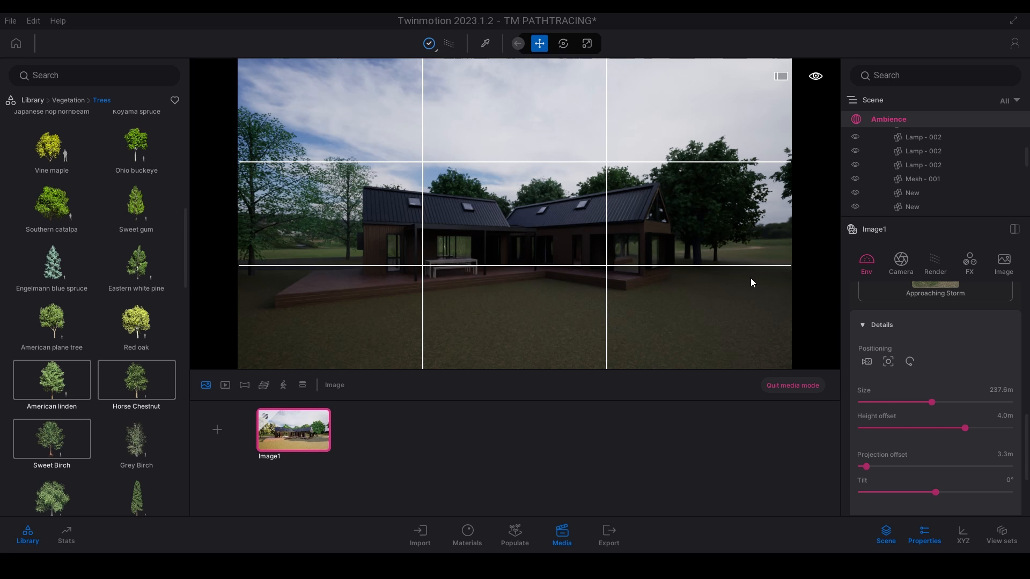
Disable auto-exposure in Image1's global lighting details and set the exposure to 5.00
scroll(909, 403, "up", 5)
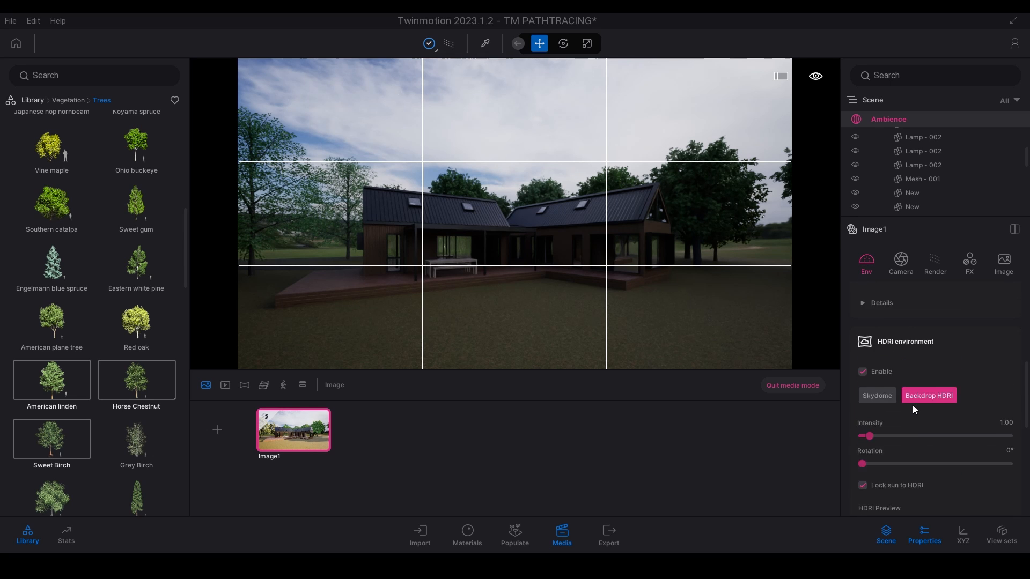
scroll(917, 405, "up", 5)
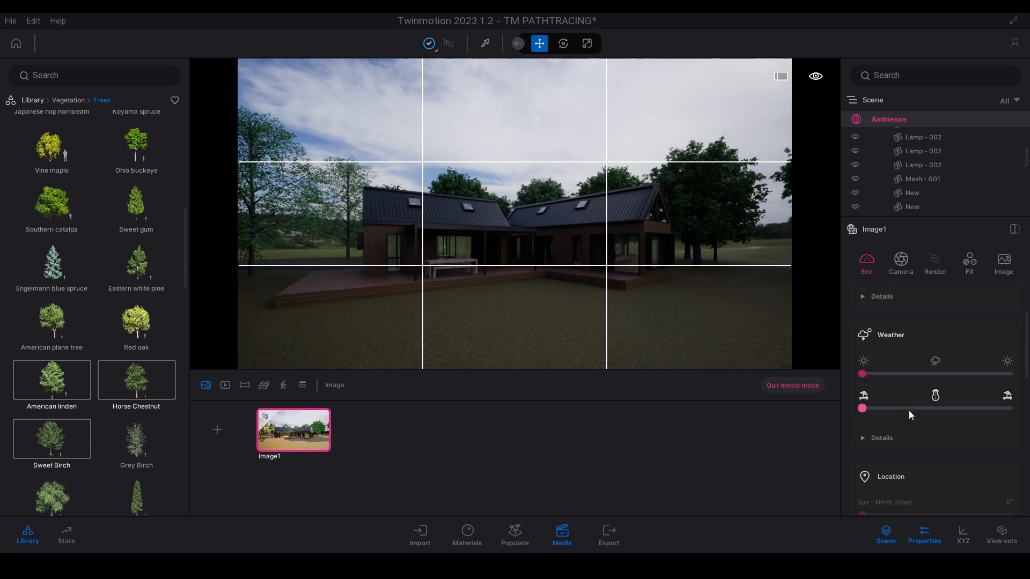
scroll(909, 410, "up", 2)
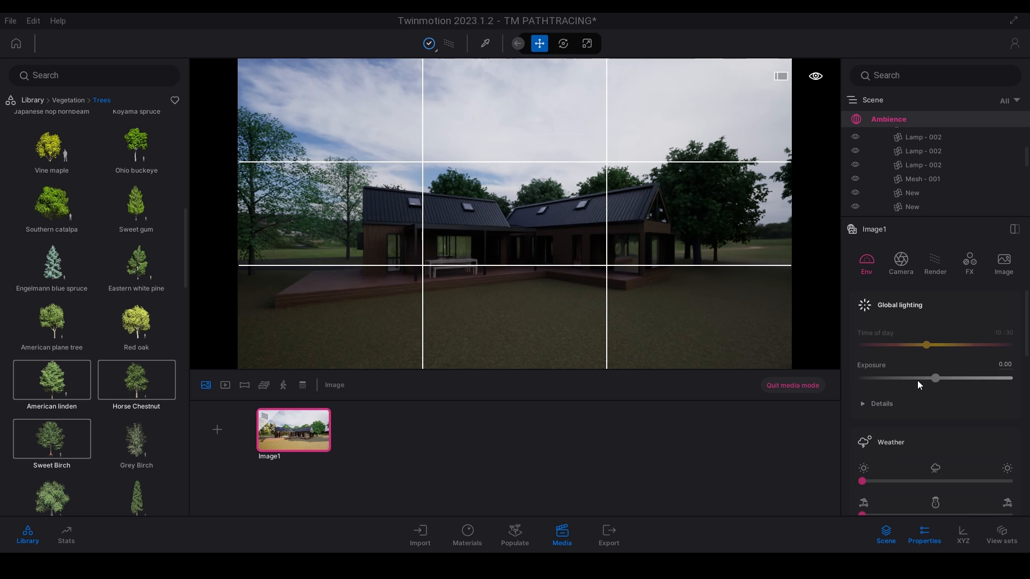
left_click(920, 407)
scroll(919, 406, "down", 1)
left_click(865, 400)
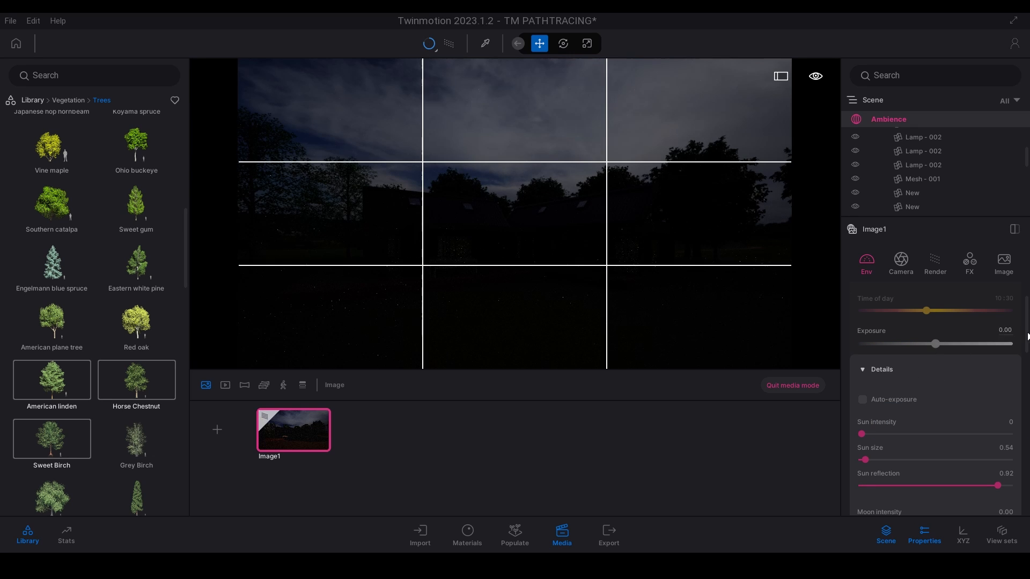
key("Return")
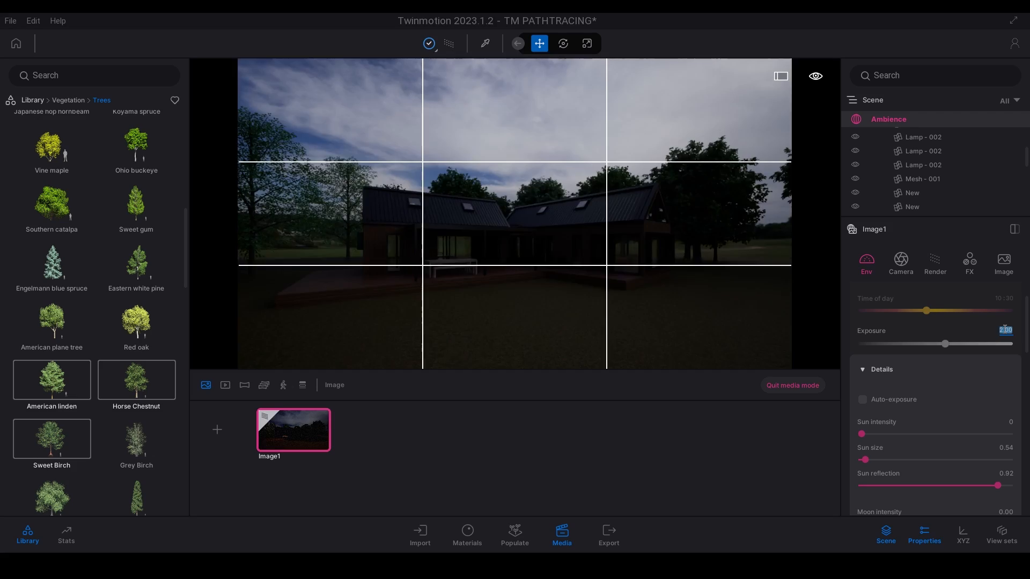
type("5")
key("Return")
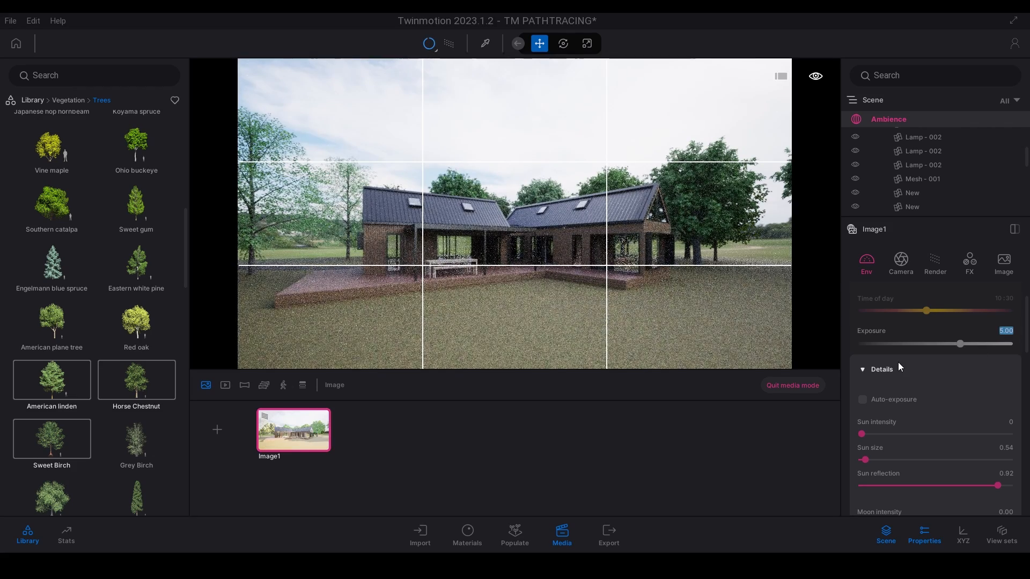
Raise the sun intensity to 2 in Image1's global lighting details
scroll(898, 368, "down", 2)
left_click_drag(863, 366, 869, 366)
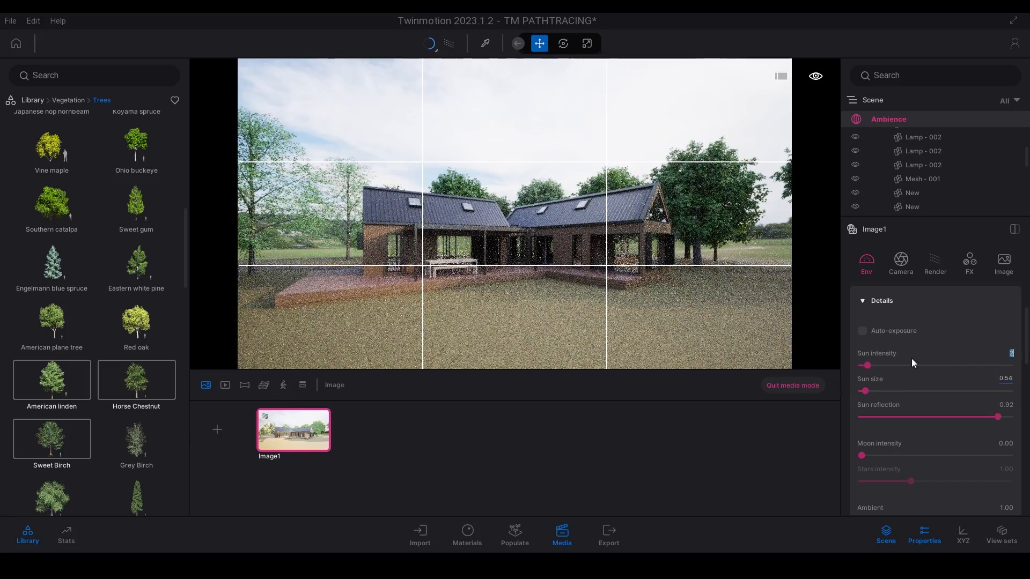
scroll(874, 329, "up", 4)
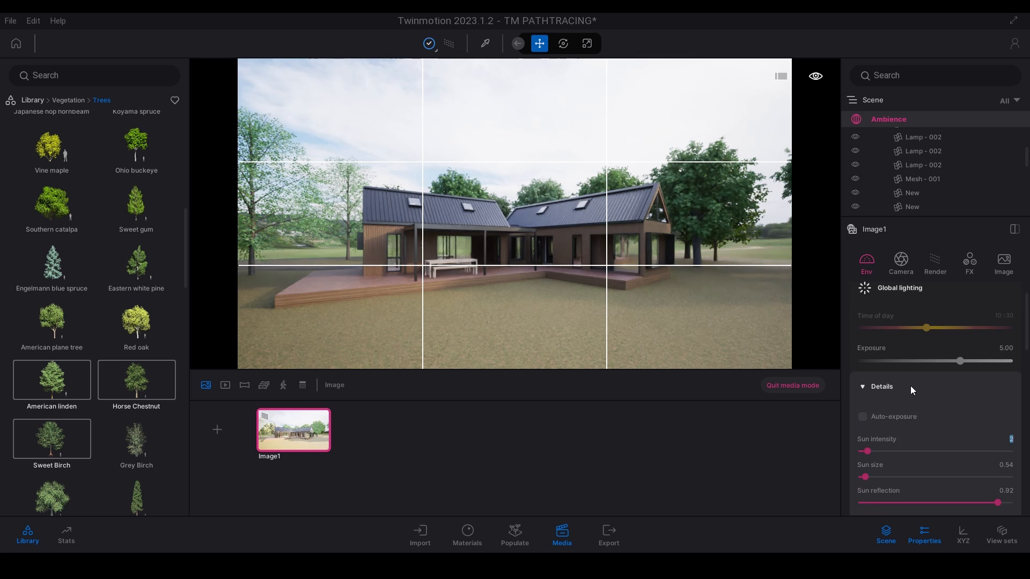
Rotate the backdrop HDRI environment to 138°
scroll(908, 390, "down", 1)
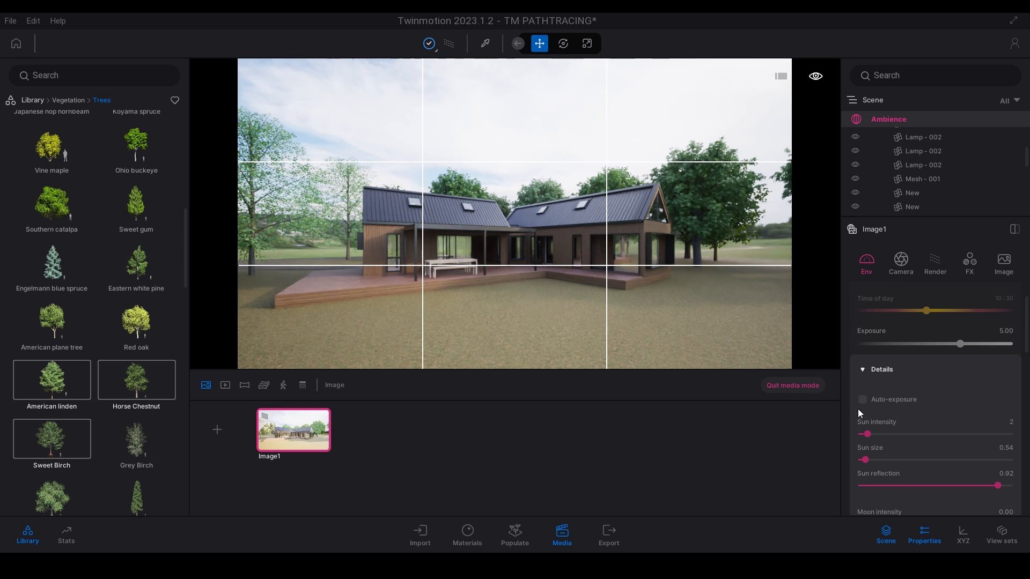
scroll(870, 423, "down", 6)
scroll(872, 429, "down", 5)
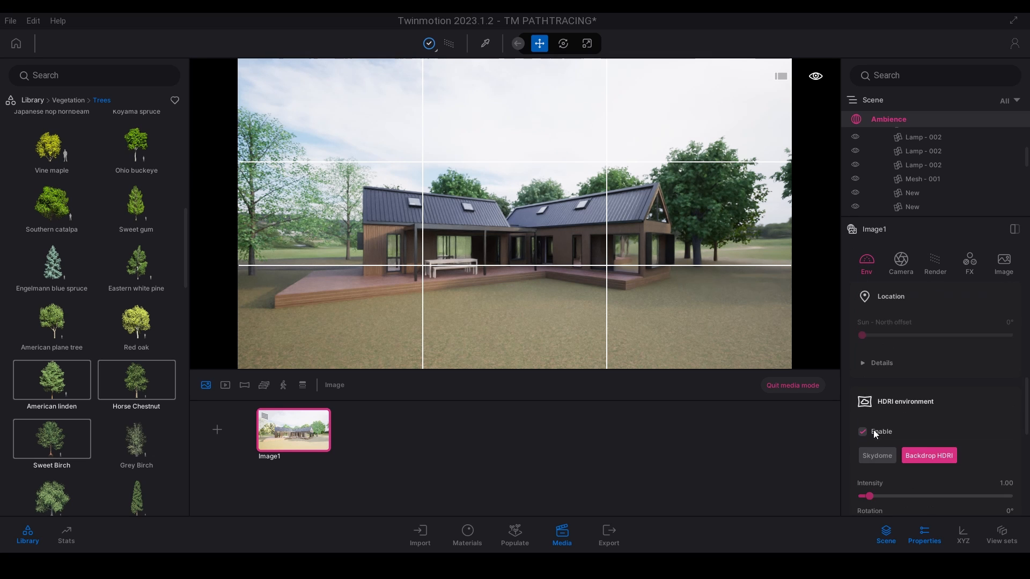
left_click_drag(862, 405, 917, 404)
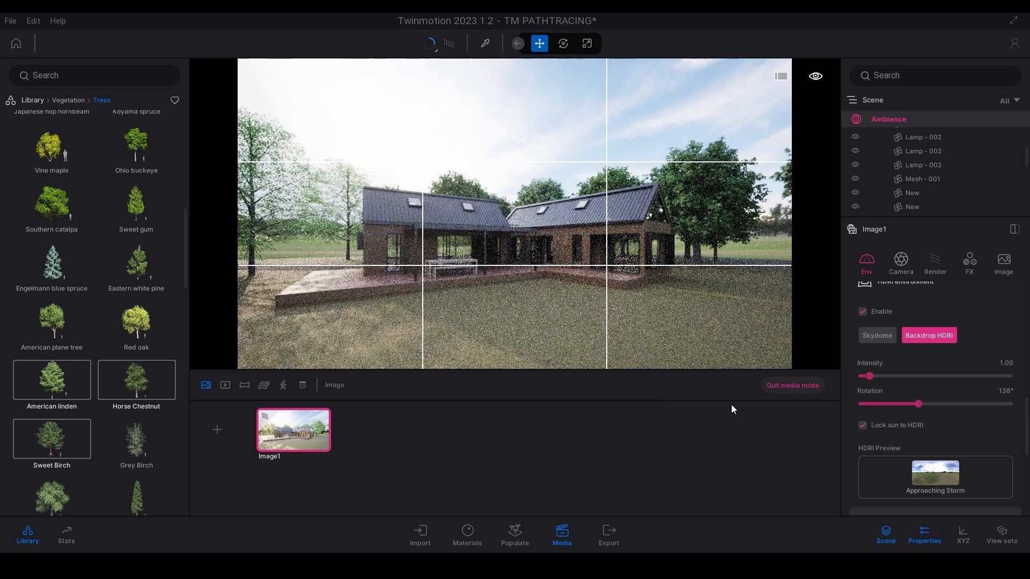
Leave media mode for a view of the ground in front of the deck and open the foliage population tools
left_click(812, 388)
right_click_drag(714, 324, 633, 277)
left_click(514, 533)
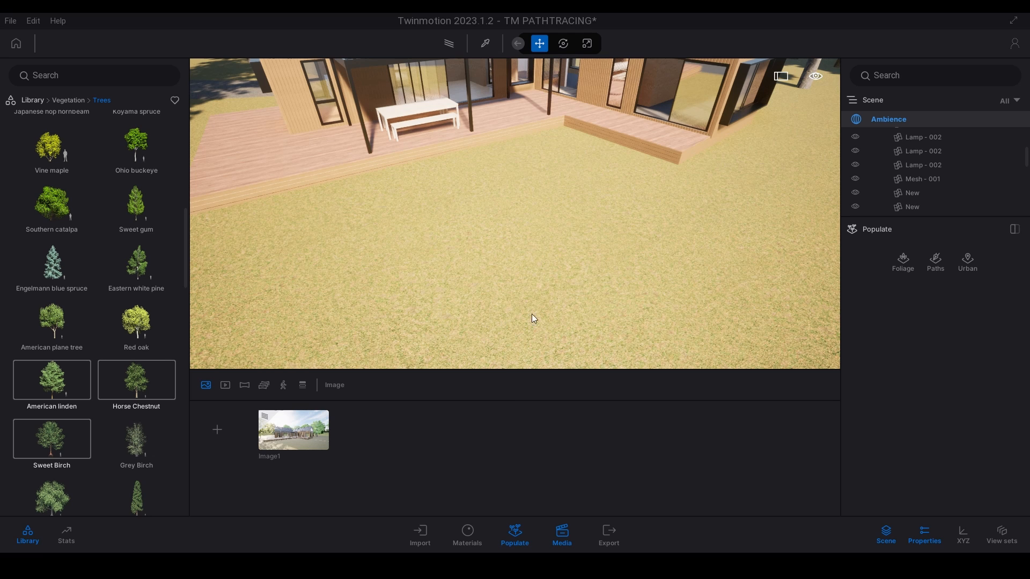
left_click(912, 260)
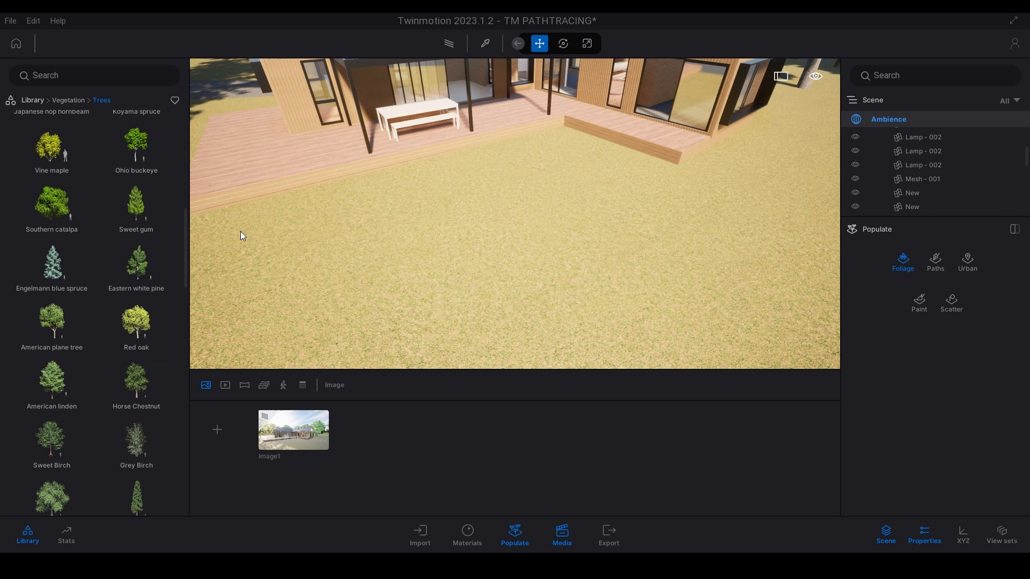
Add Lawn 01 from the Grass and flowers vegetation library as the model for foliage painting
left_click(39, 100)
left_click(128, 142)
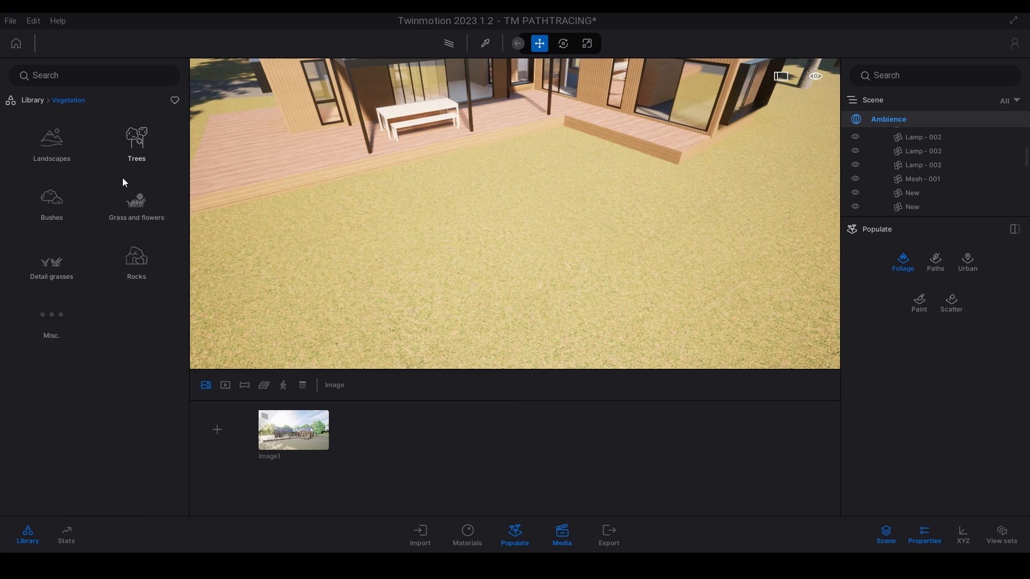
left_click(110, 209)
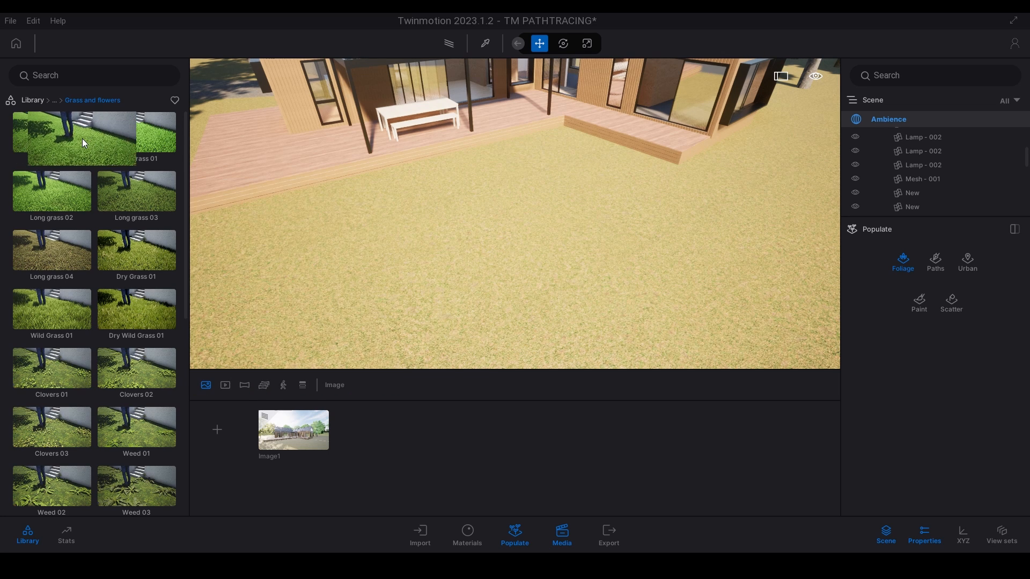
left_click(917, 306)
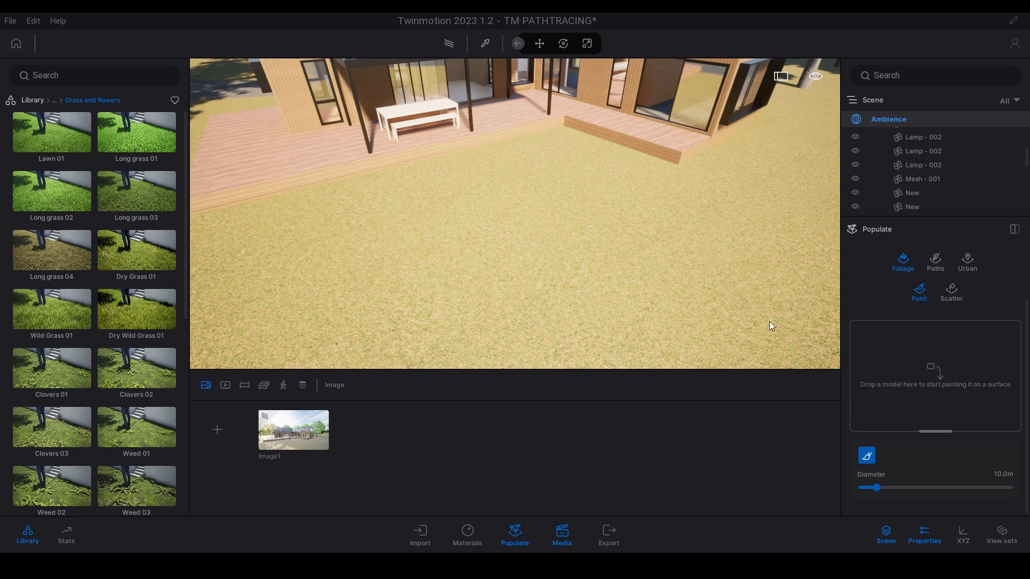
mouse_move(57, 144)
left_click_drag(40, 133, 932, 369)
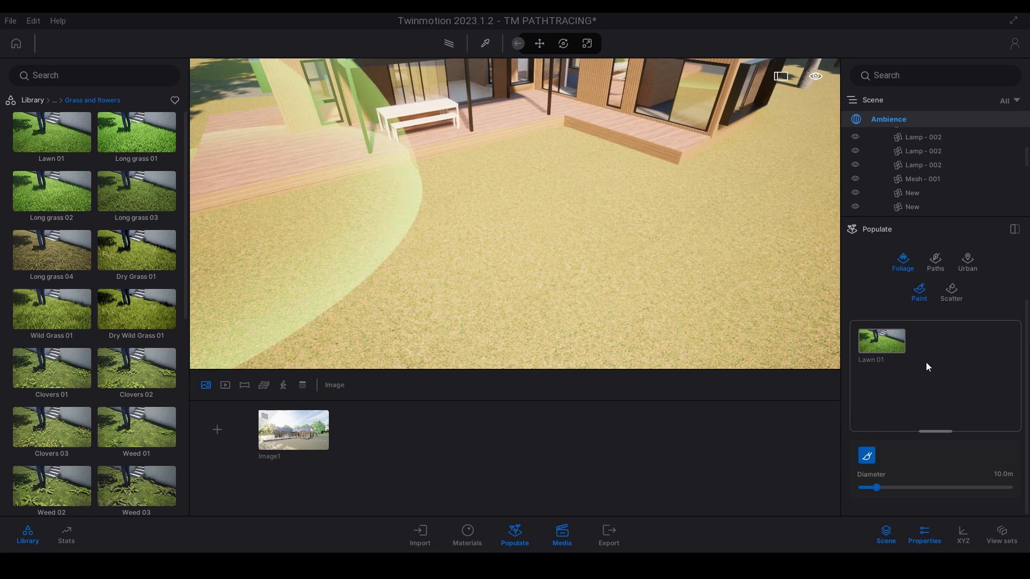
Set the density of the Lawn 01 paint model to 100%
scroll(890, 335, "down", 2)
scroll(902, 408, "up", 2)
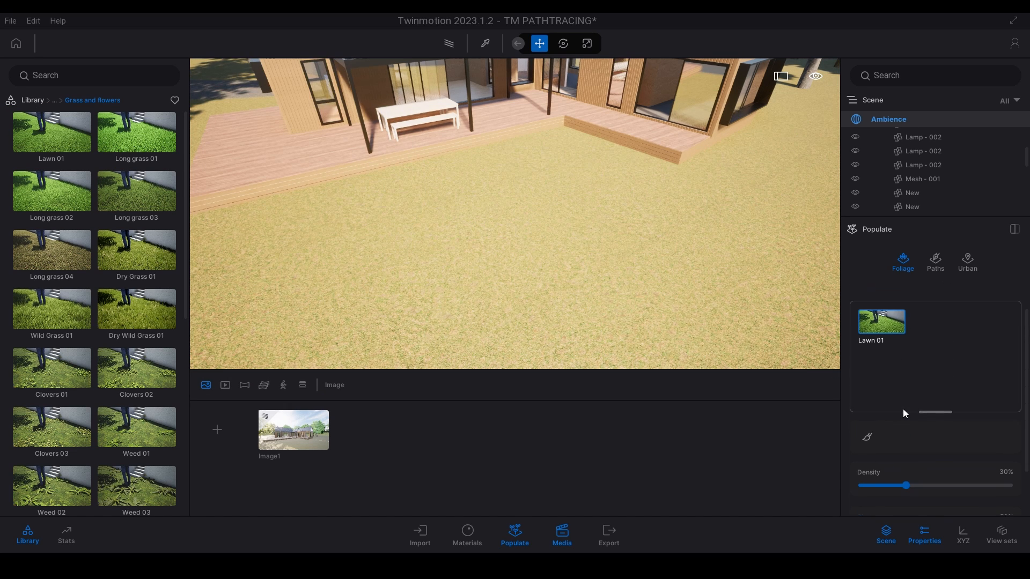
scroll(902, 410, "down", 2)
left_click_drag(904, 417, 1009, 417)
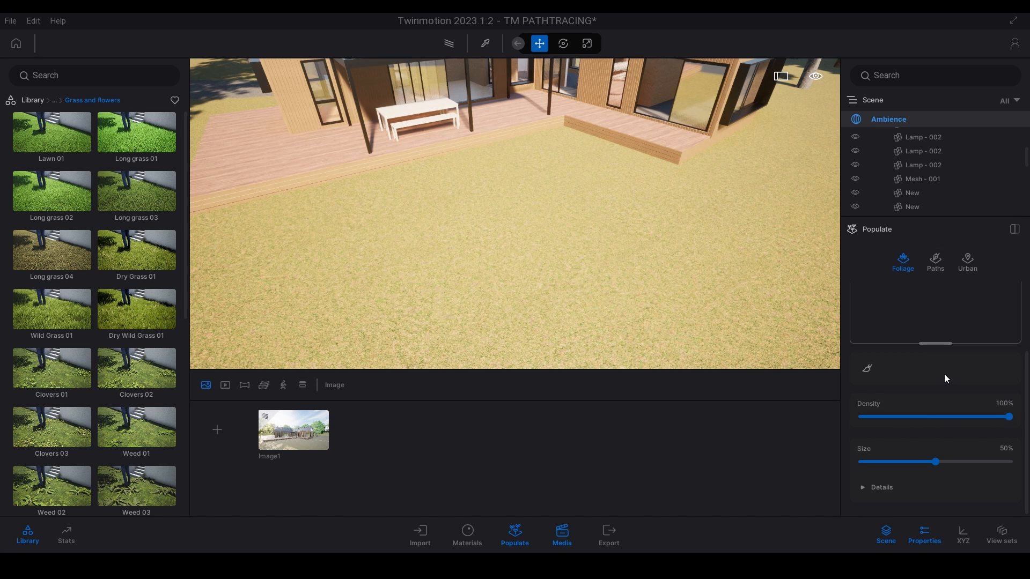
Reactivate the foliage paint brush and set its diameter to 2.0 m
scroll(860, 431, "up", 2)
left_click(863, 433)
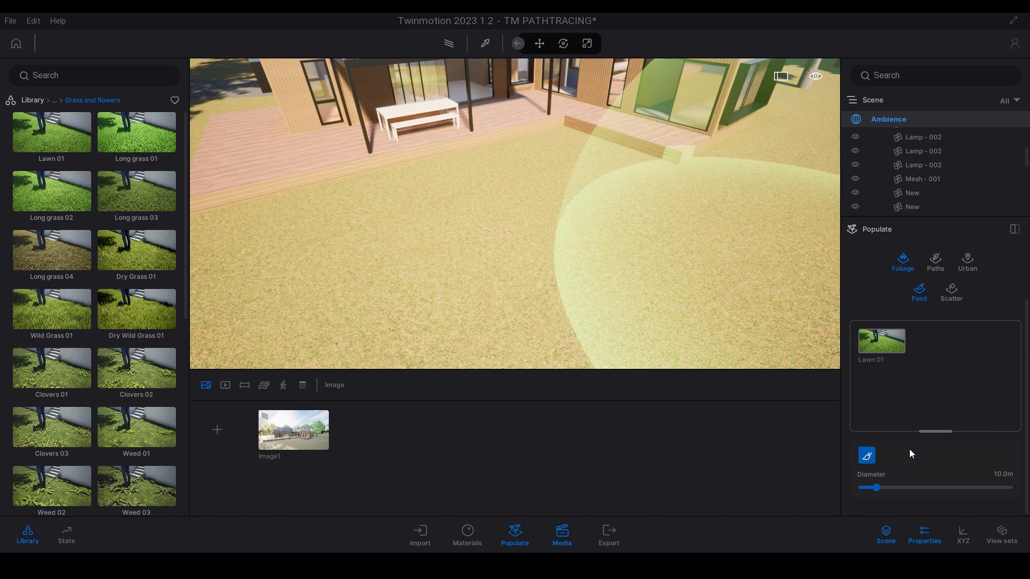
left_click(1004, 475)
type("2")
key("Return")
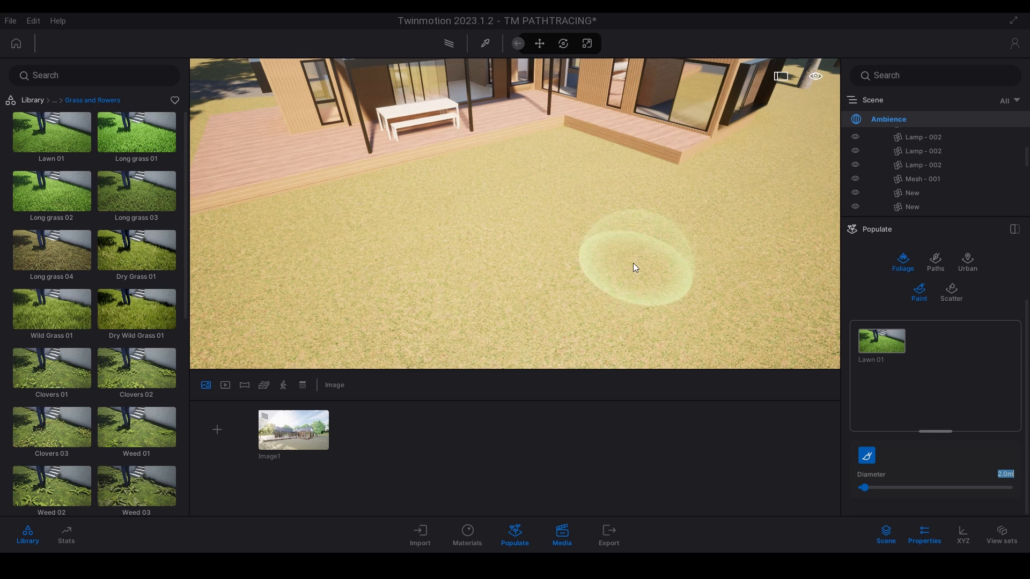
Paint Lawn 01 grass over the open ground in front of the deck and past its far end
mouse_move(635, 267)
left_mouse_down()
mouse_move(638, 258)
mouse_move(507, 236)
mouse_move(504, 278)
mouse_move(610, 321)
mouse_move(327, 301)
left_mouse_up()
mouse_move(354, 273)
right_mouse_down()
mouse_move(258, 274)
mouse_move(241, 257)
right_mouse_up()
mouse_move(422, 211)
left_mouse_down()
mouse_move(396, 208)
mouse_move(559, 188)
mouse_move(545, 233)
left_mouse_up()
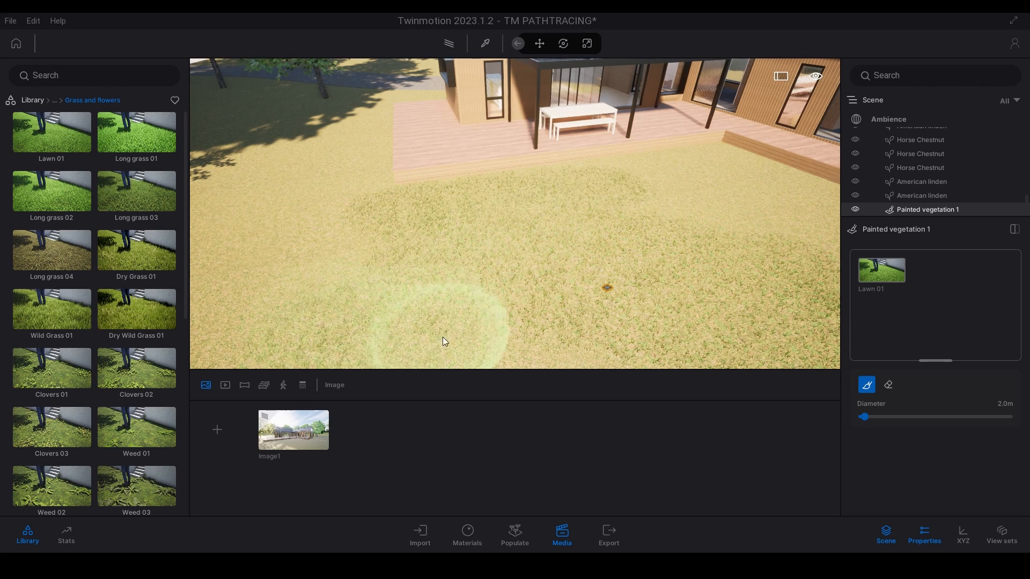
scroll(590, 322, "down", 3)
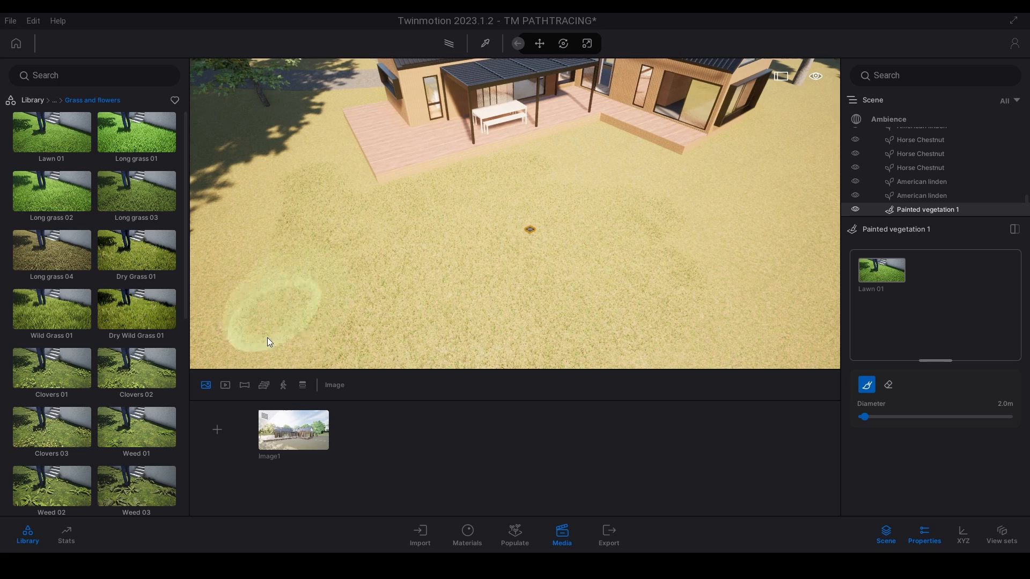
mouse_move(267, 337)
left_mouse_down()
mouse_move(211, 223)
mouse_move(221, 133)
mouse_move(255, 172)
left_mouse_up()
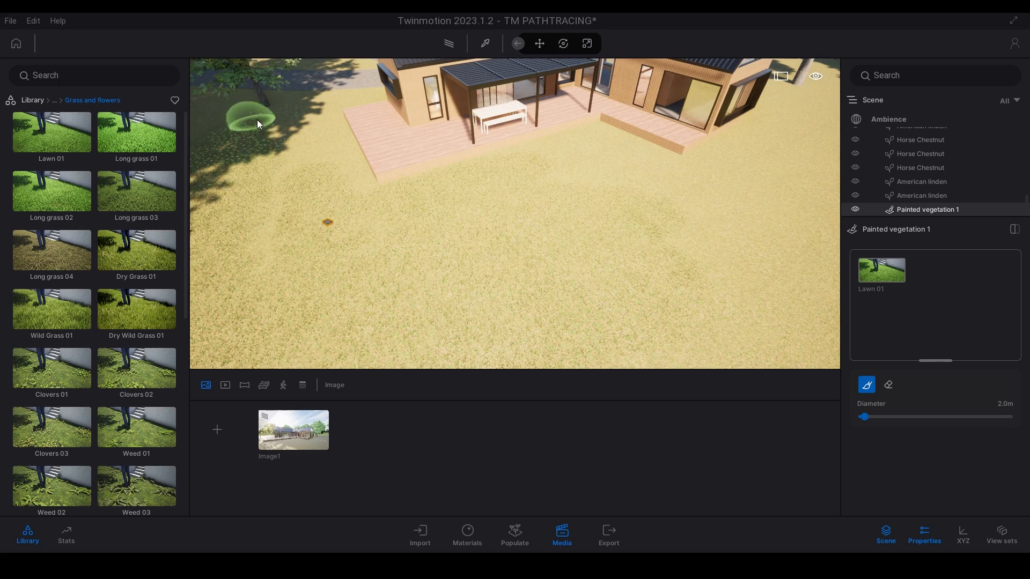
Continue painting Lawn 01 grass along the deck edges, its inner corner and in front of the gable end, and reopen Image1
scroll(430, 263, "up", 3)
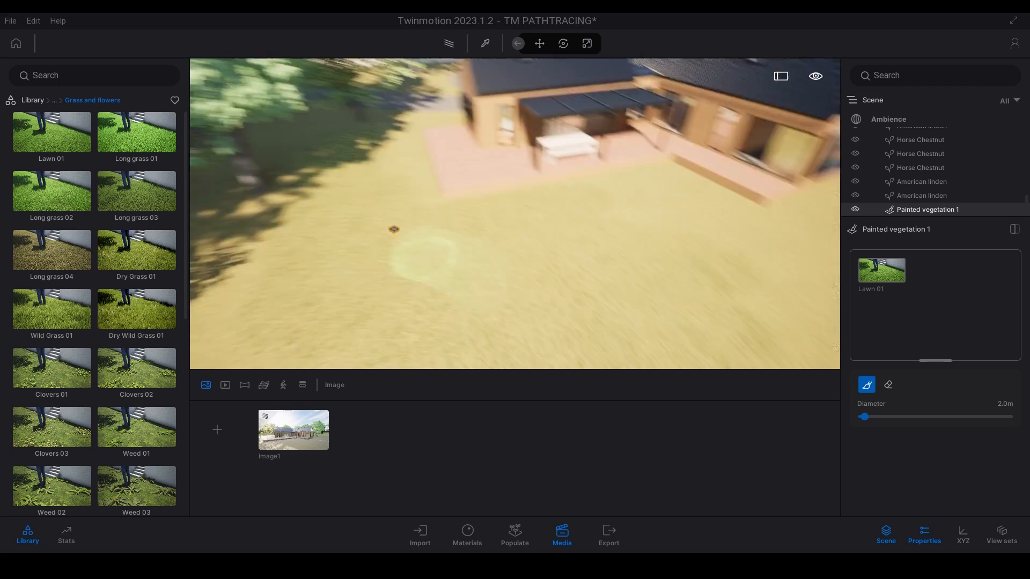
key("w")
right_click_drag(424, 260, 401, 271)
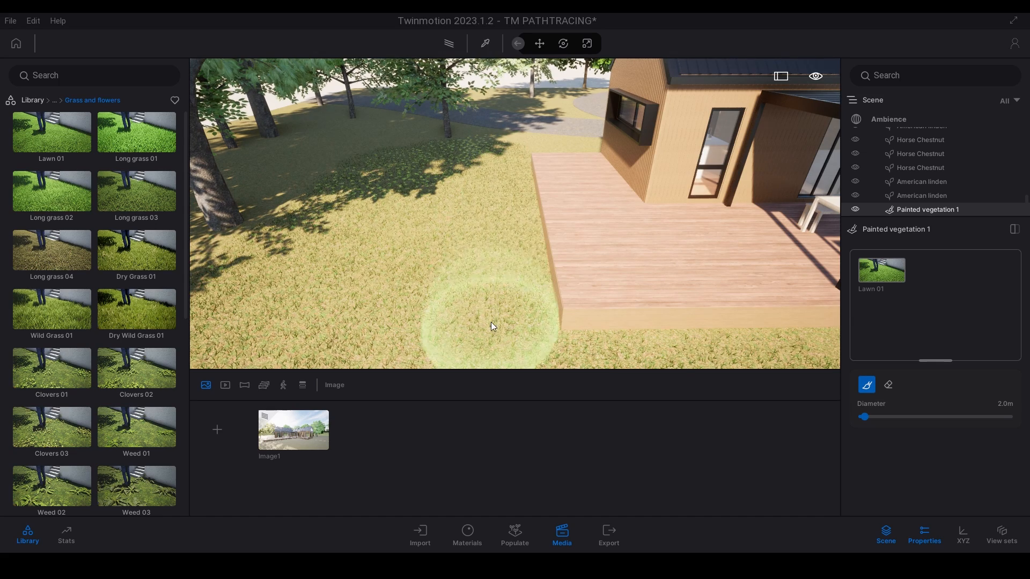
right_click_drag(478, 301, 585, 300)
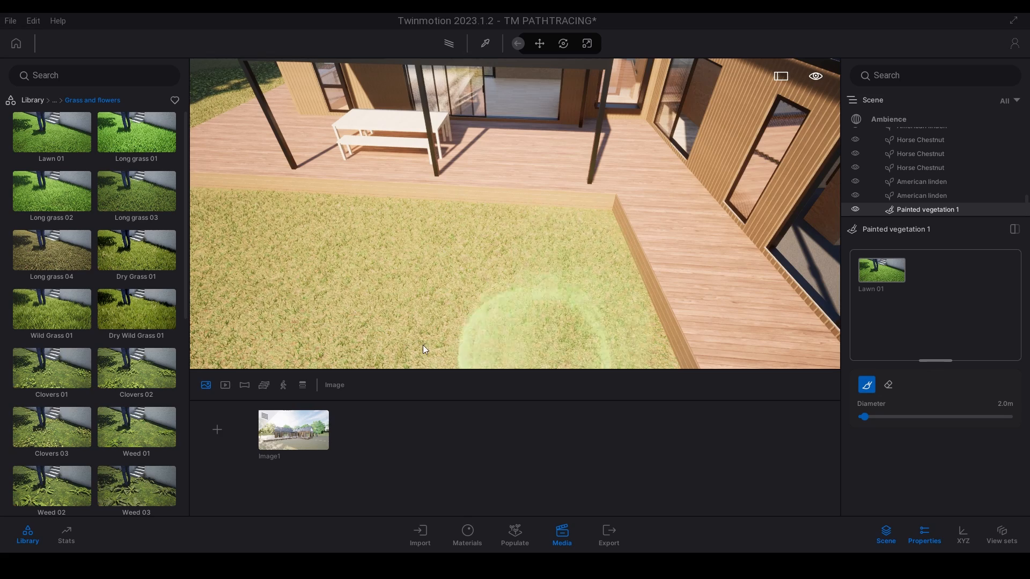
key("d")
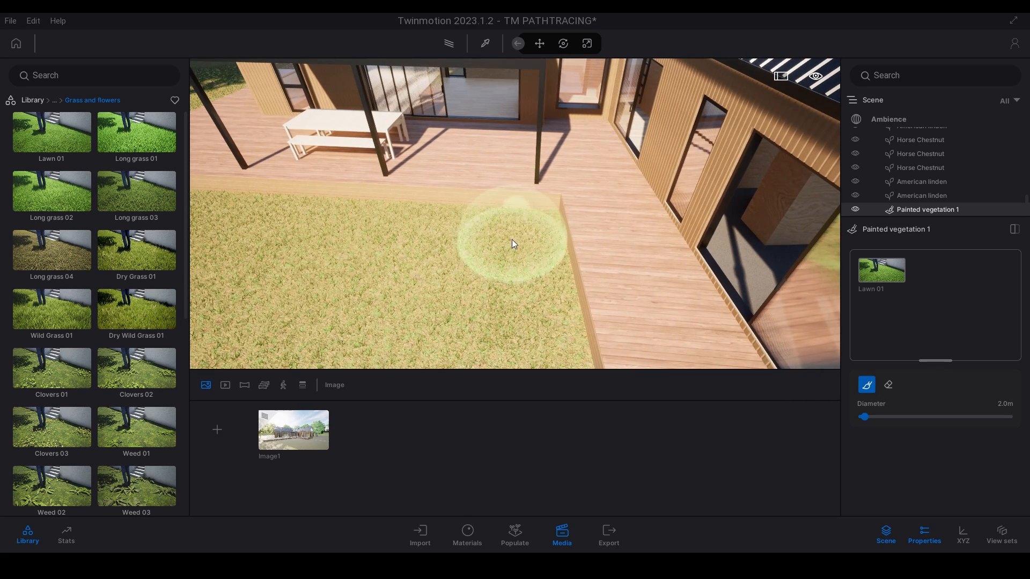
key("s")
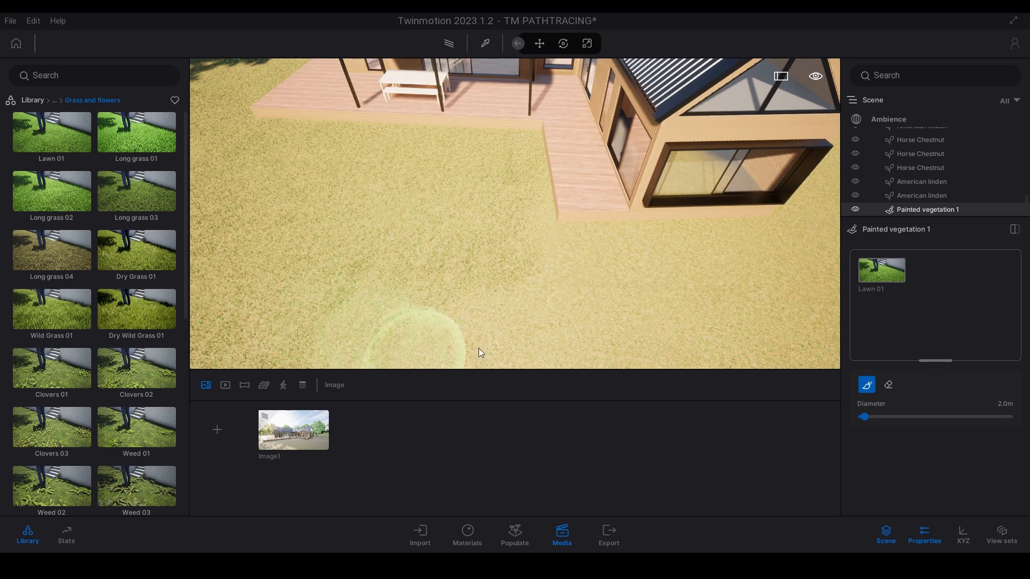
key("s")
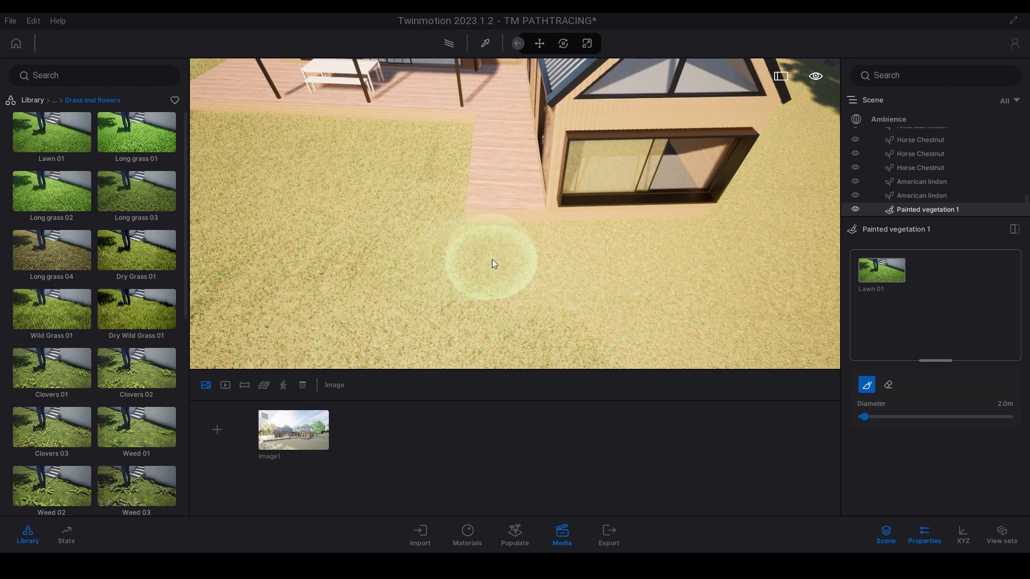
key("d")
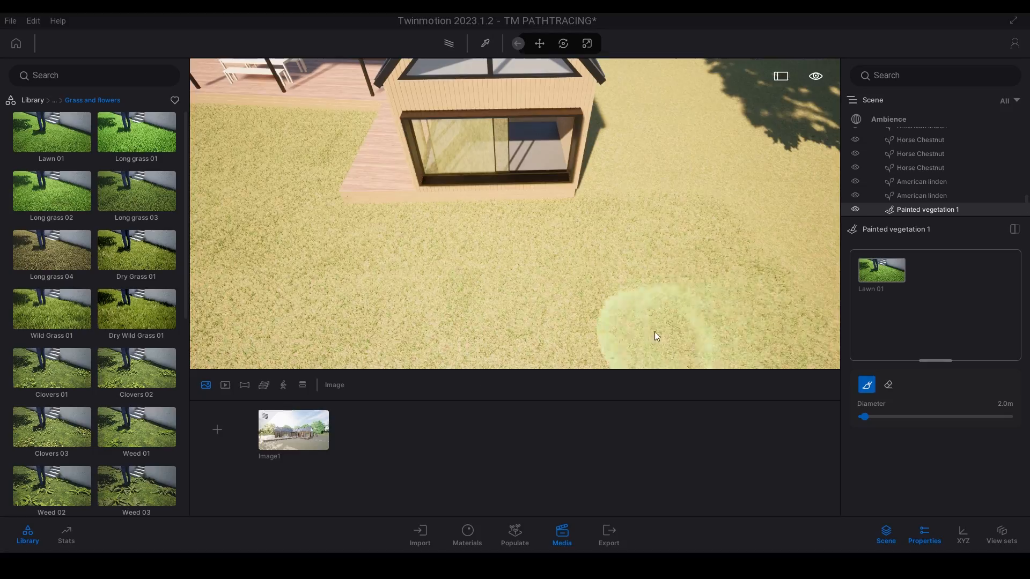
left_click(295, 432)
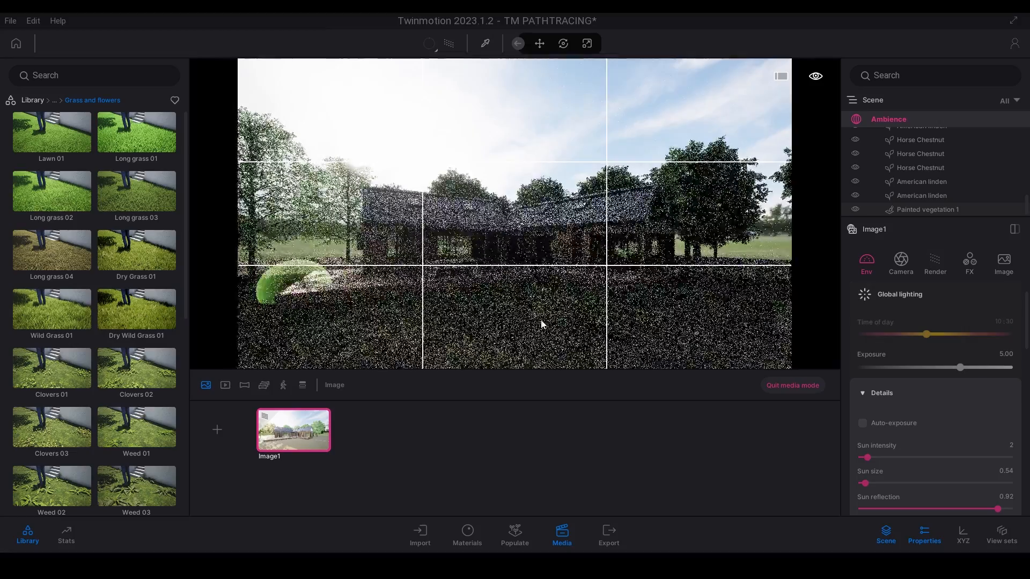
Paint more Lawn 01 grass over the open ground past the deck's far end up to the path, and reopen Image1
key("r")
mouse_move(665, 293)
right_mouse_down()
mouse_move(697, 304)
mouse_move(637, 282)
right_mouse_up()
left_click(303, 431)
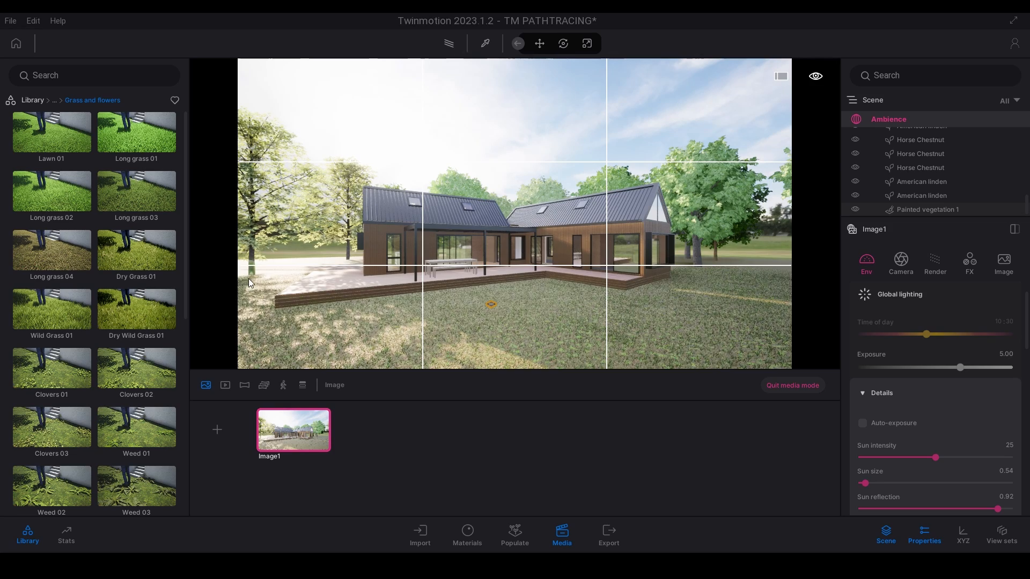
key("w")
mouse_move(493, 290)
right_mouse_down()
mouse_move(494, 305)
mouse_move(493, 284)
right_mouse_up()
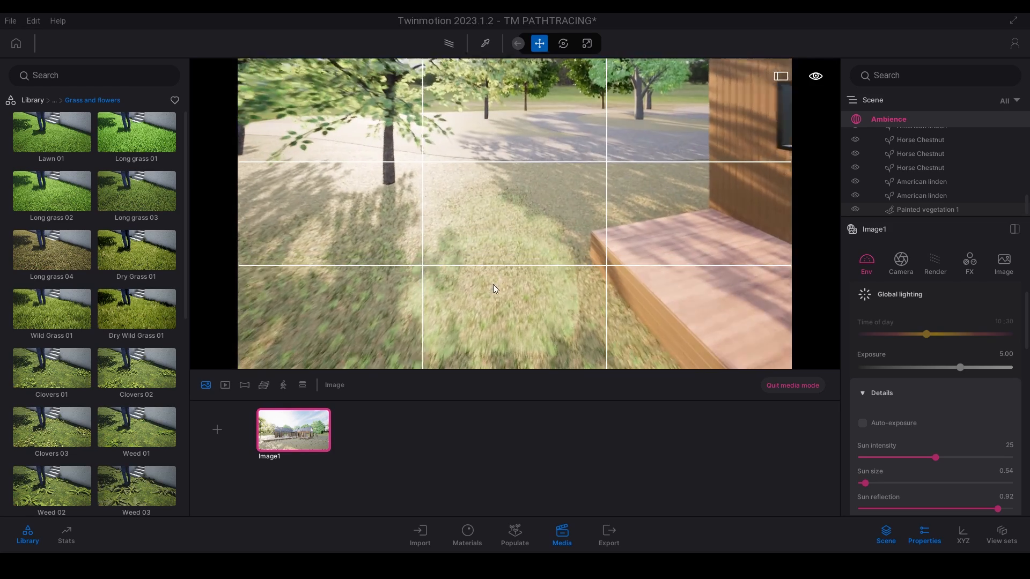
left_click(475, 288)
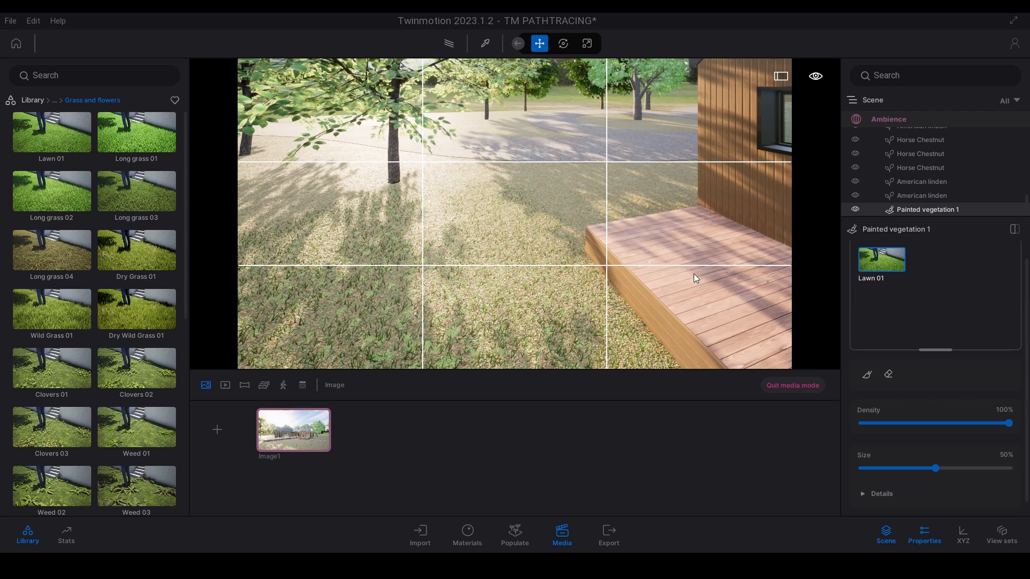
left_click(866, 374)
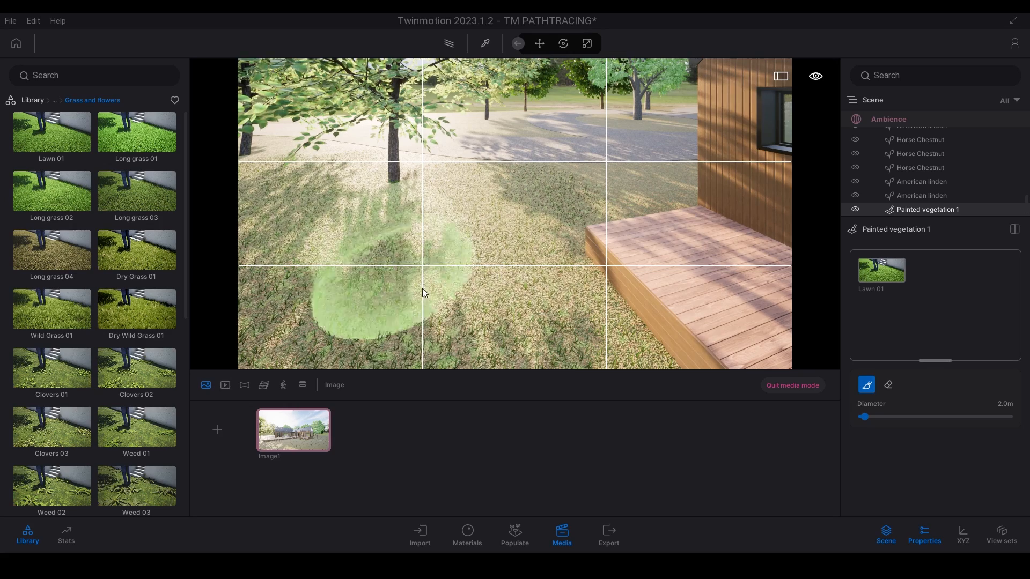
mouse_move(481, 259)
right_mouse_down()
mouse_move(550, 168)
mouse_move(472, 251)
right_mouse_up()
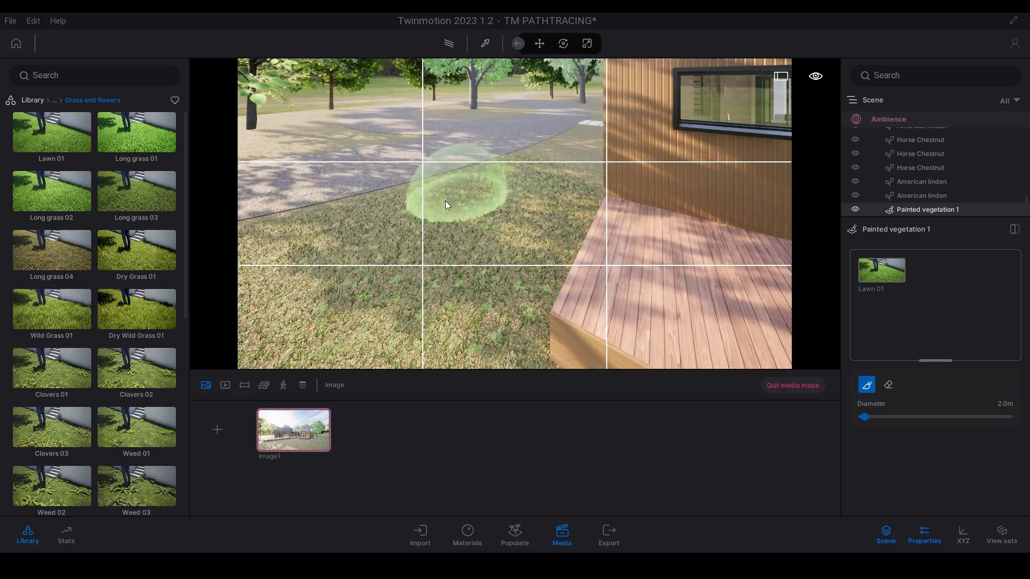
left_click(316, 421)
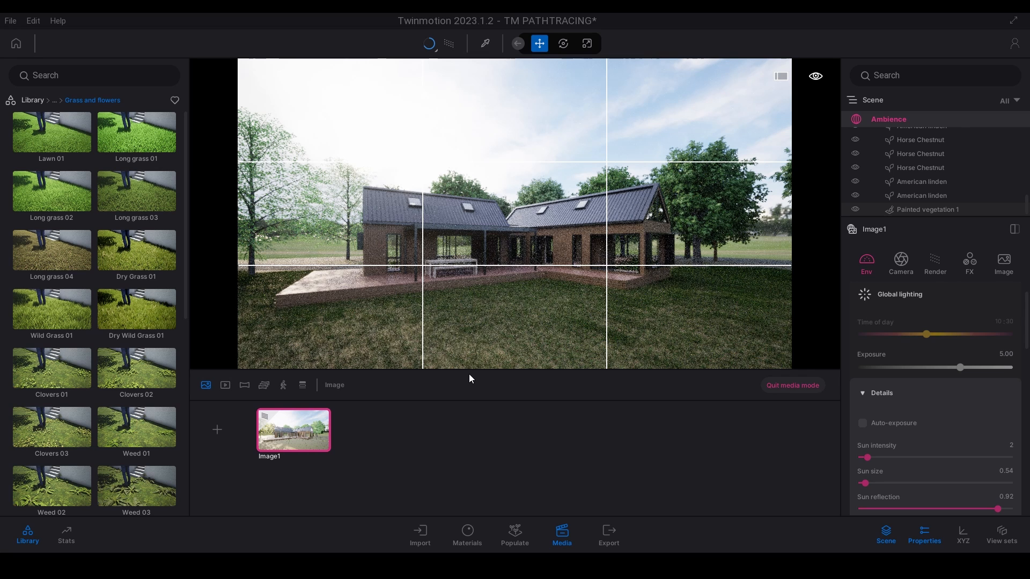
Set the dryness of the painted lawn to 87%, and refresh and reopen Image1
left_click(508, 316)
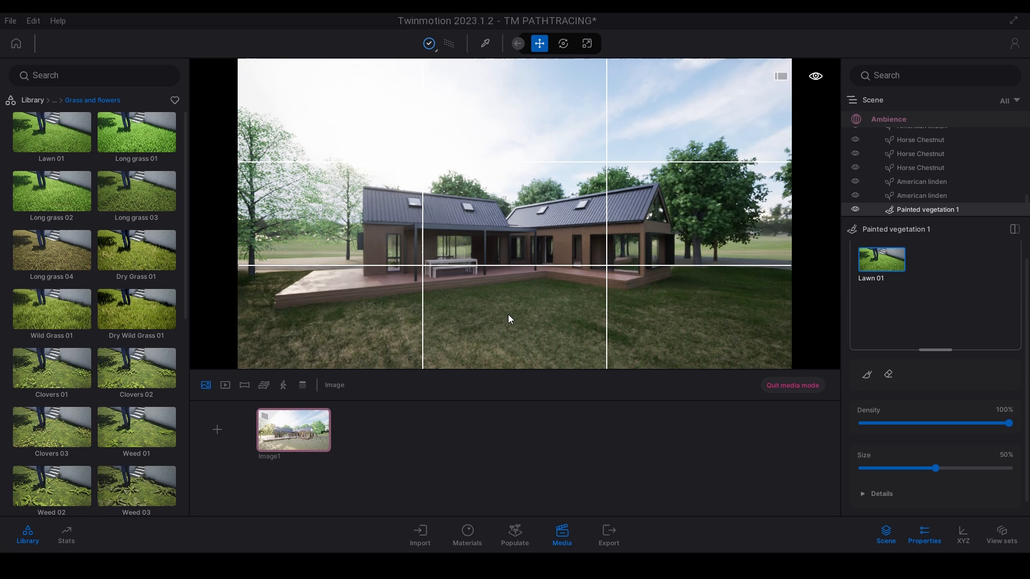
left_click(890, 492)
scroll(900, 487, "down", 3)
left_click_drag(860, 410, 964, 410)
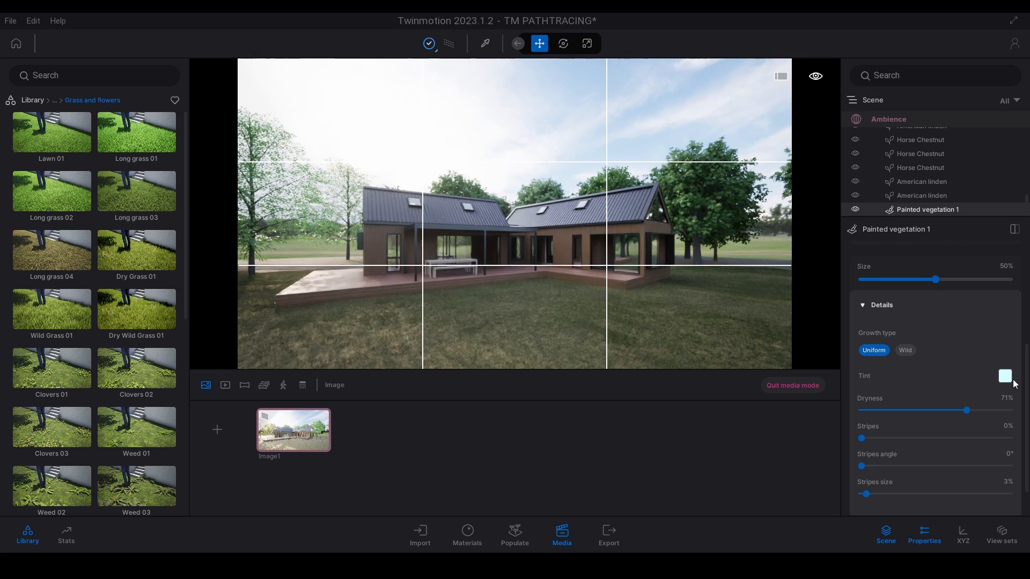
left_click_drag(968, 411, 991, 410)
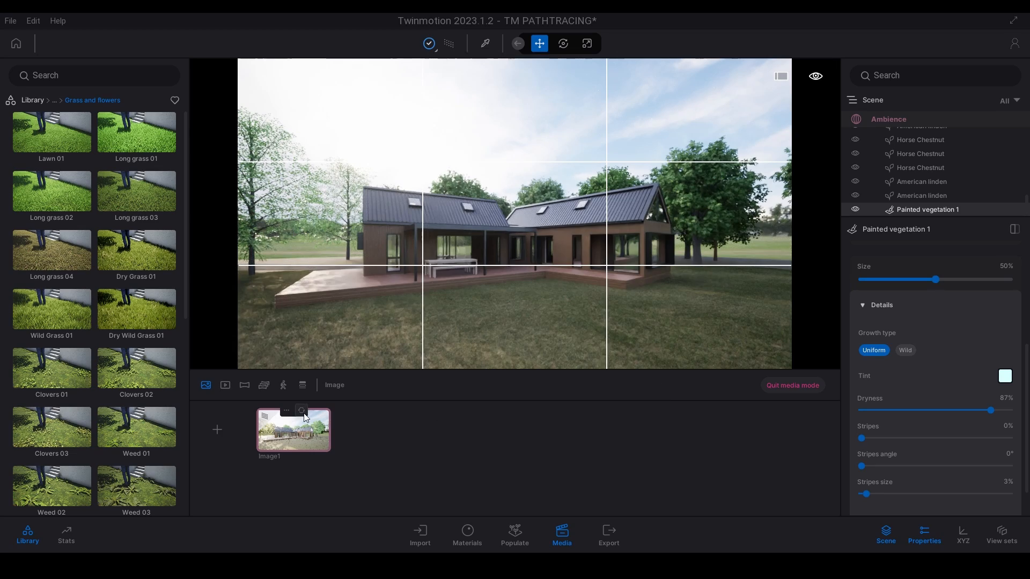
left_click(303, 415)
left_click(294, 437)
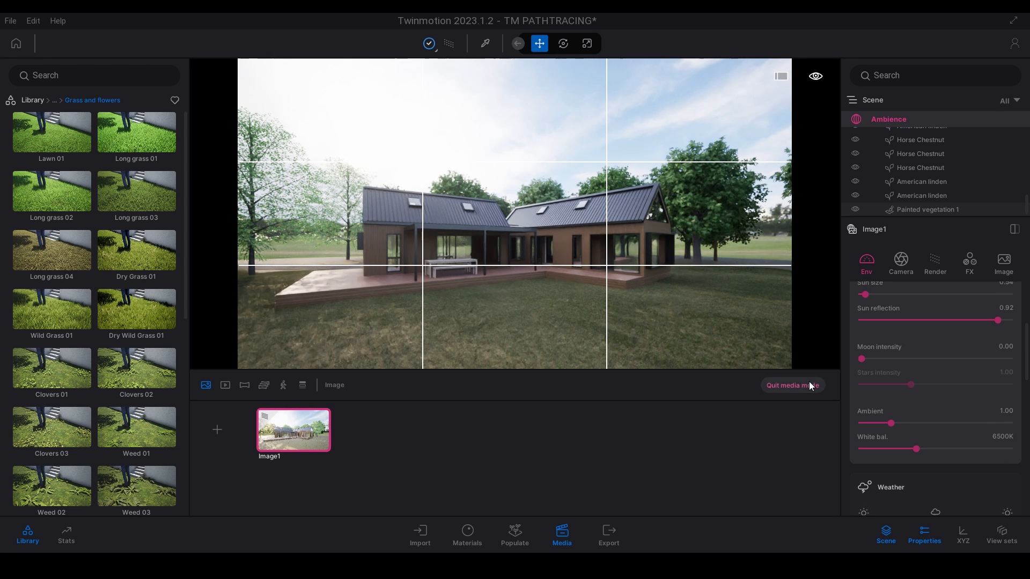
Set the camera focal length of Image1 to 18mm
left_click(901, 262)
scroll(874, 365, "up", 5)
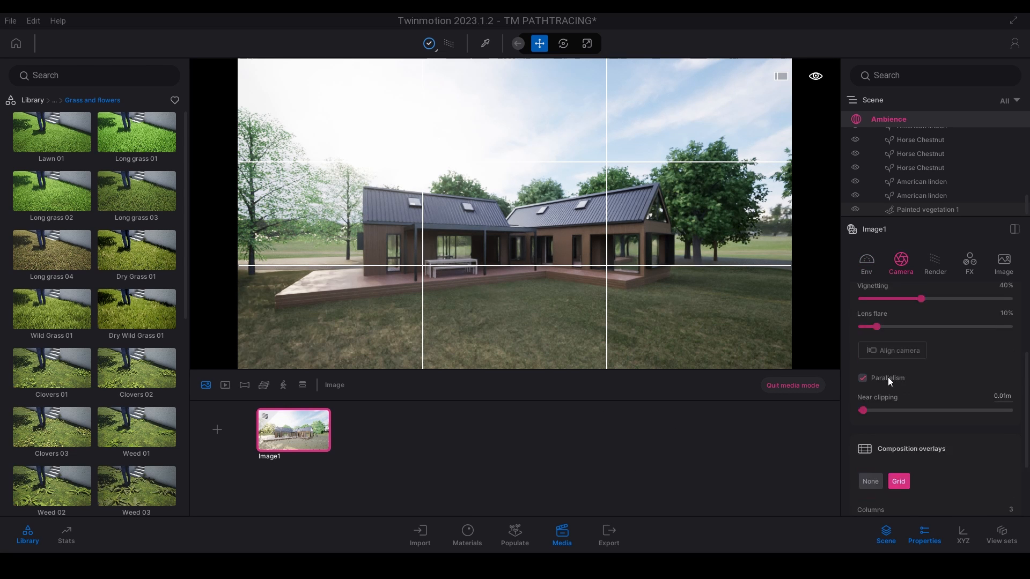
left_click_drag(922, 345, 931, 344)
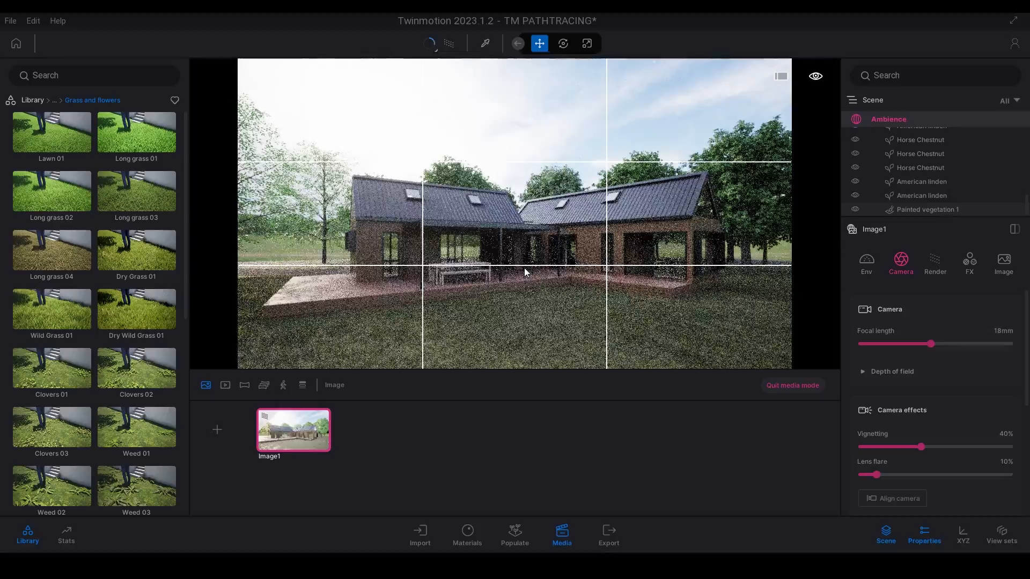
Move the camera closer so the house and deck fill the frame, and update Image1 with this view
key("d")
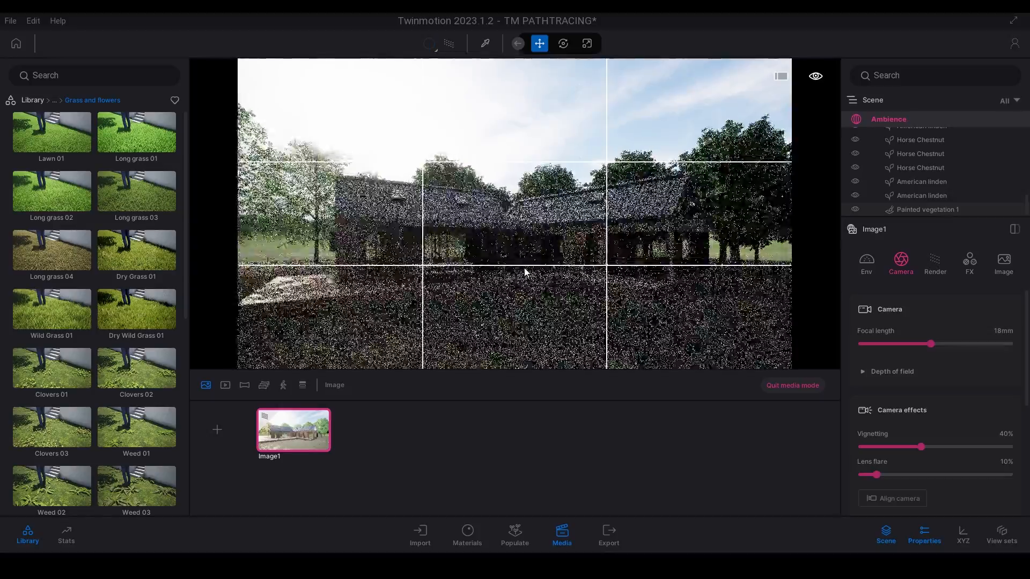
key("w")
key("w")
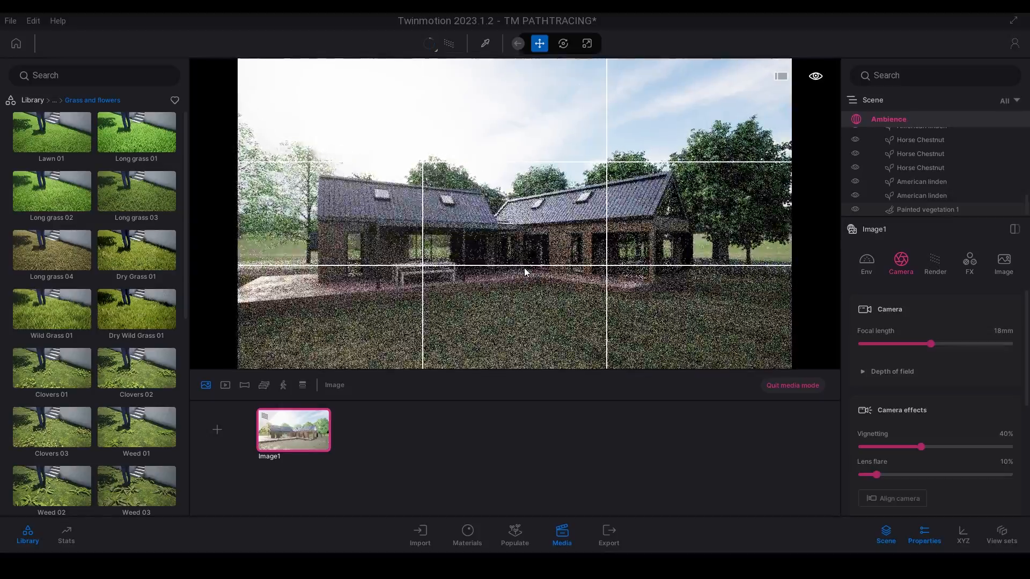
key("s")
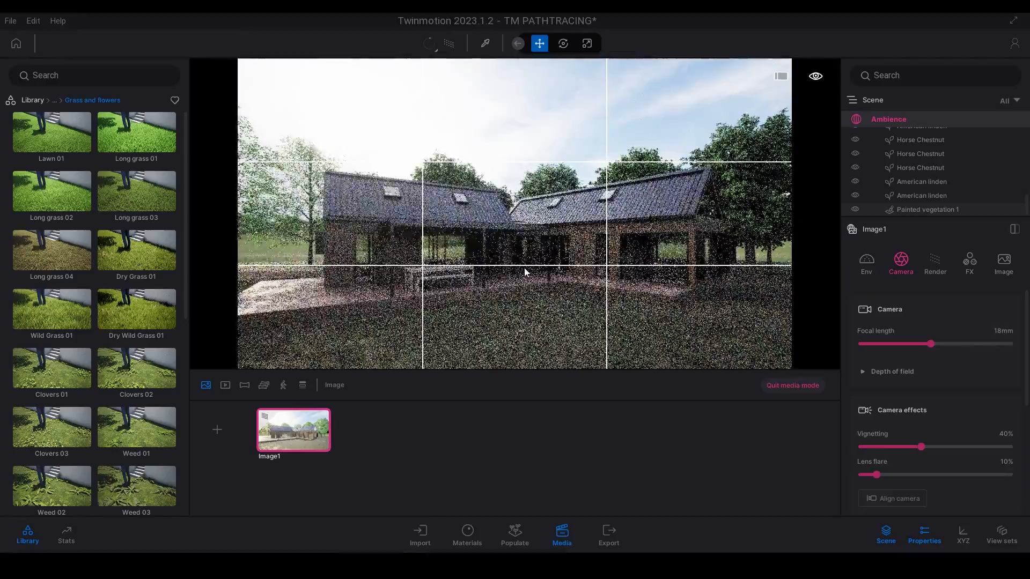
key("w")
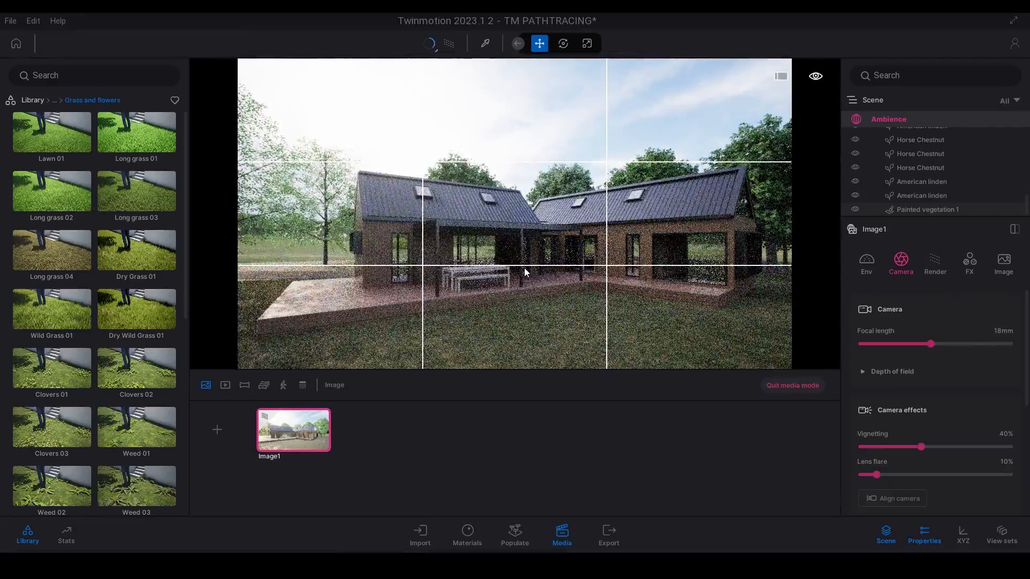
key("a")
key("a")
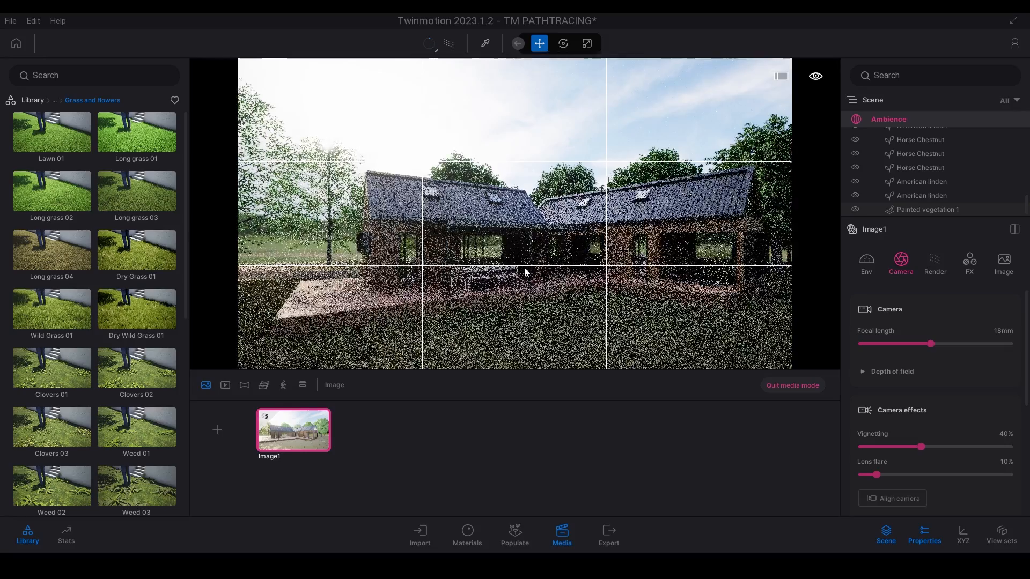
left_click(300, 416)
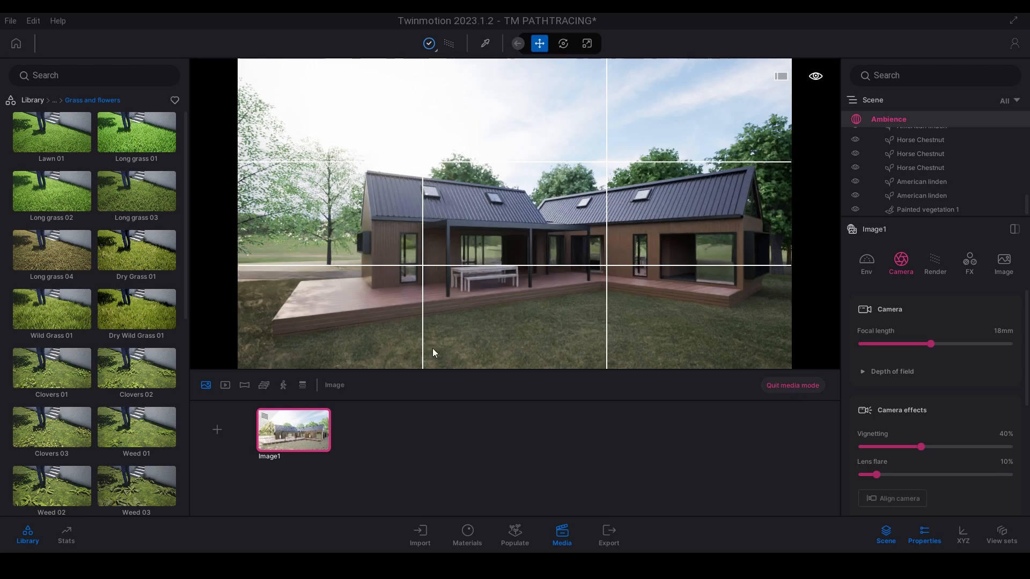
Set the composition overlay of Image1 to None
left_click(588, 262)
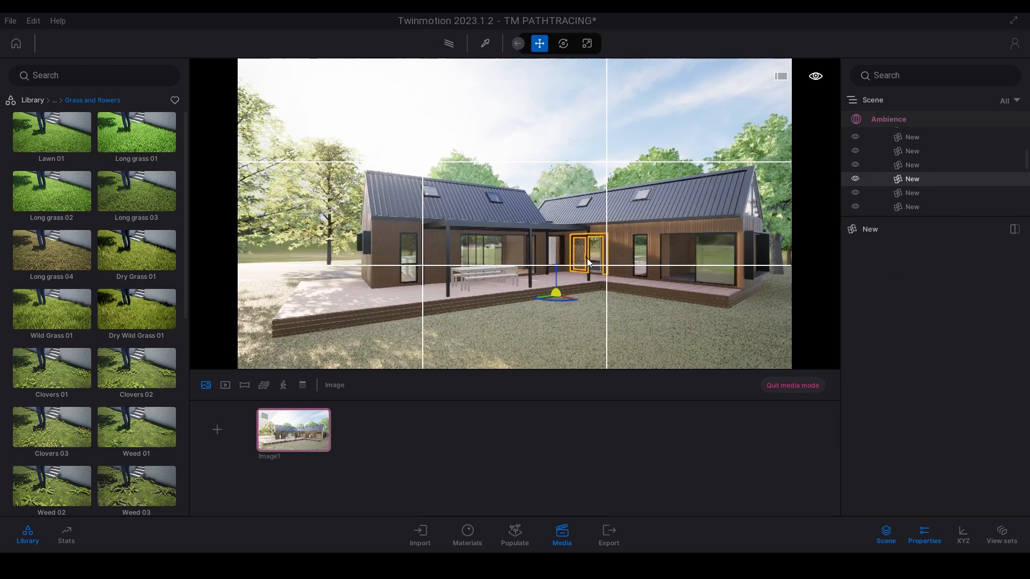
left_click(311, 412)
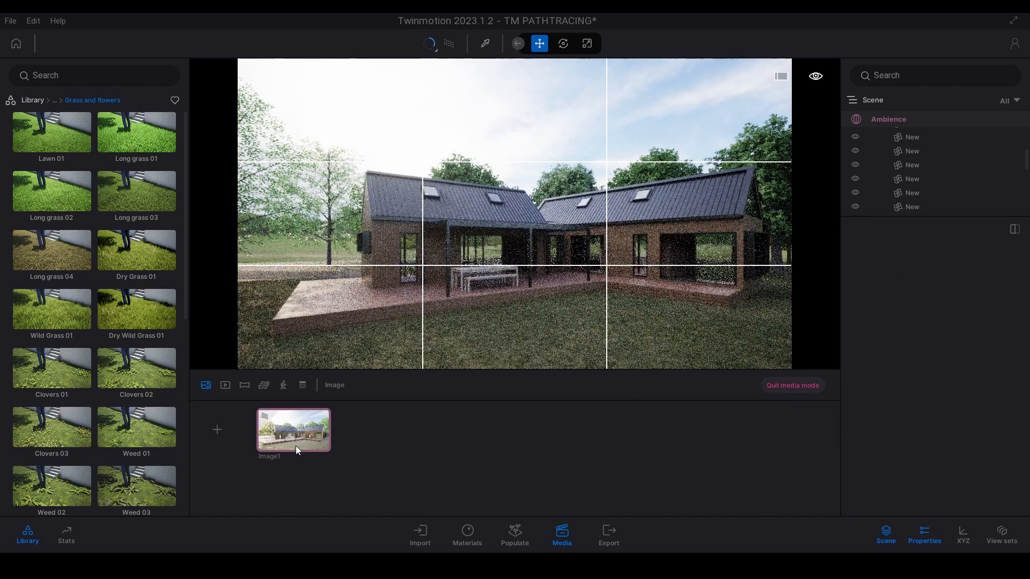
scroll(903, 356, "down", 5)
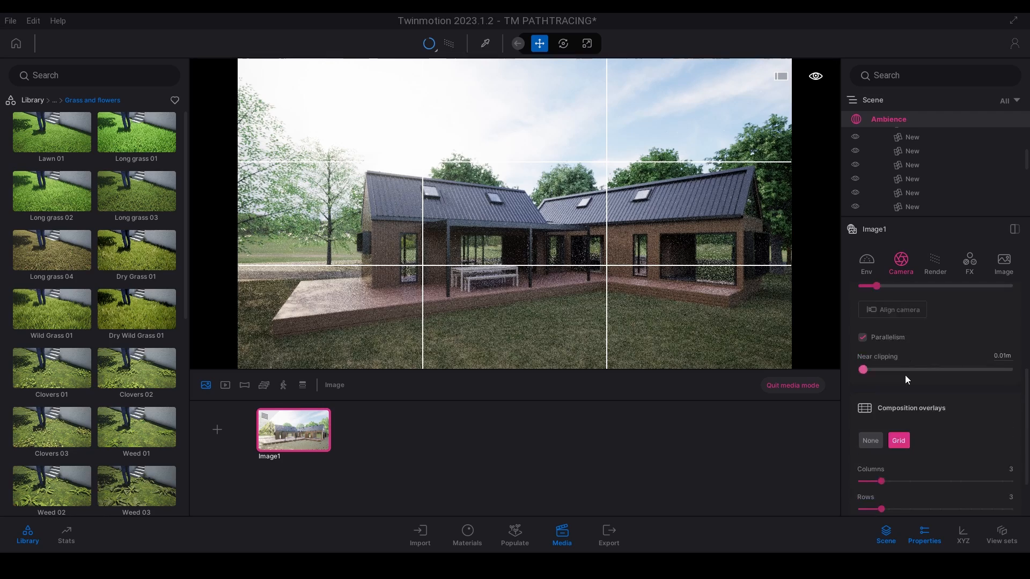
left_click(870, 370)
scroll(858, 391, "up", 2)
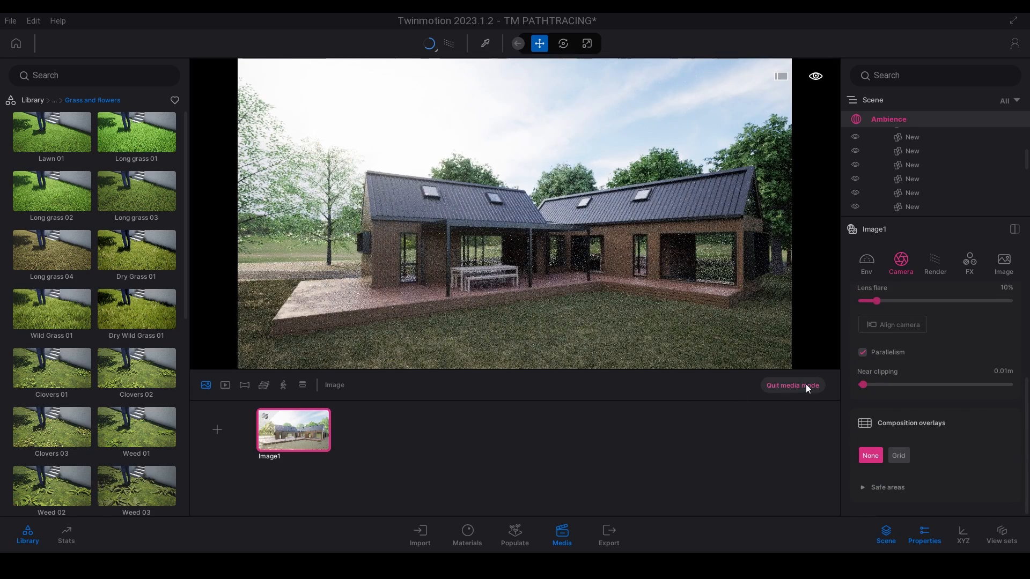
Try placing Bush base 2 from the vegetation library on the lawn in front of the deck, and undo it
left_click(35, 100)
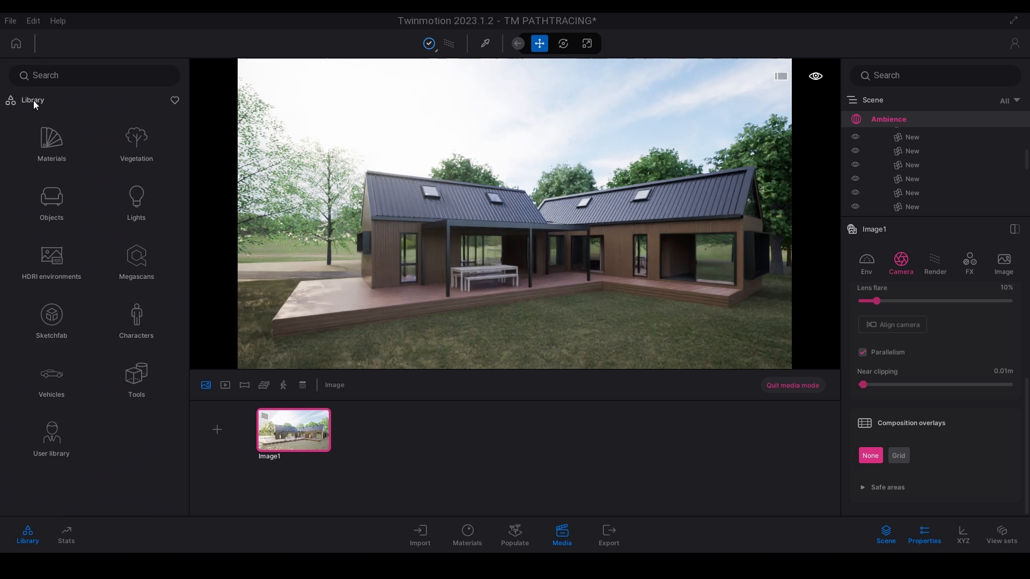
left_click(150, 144)
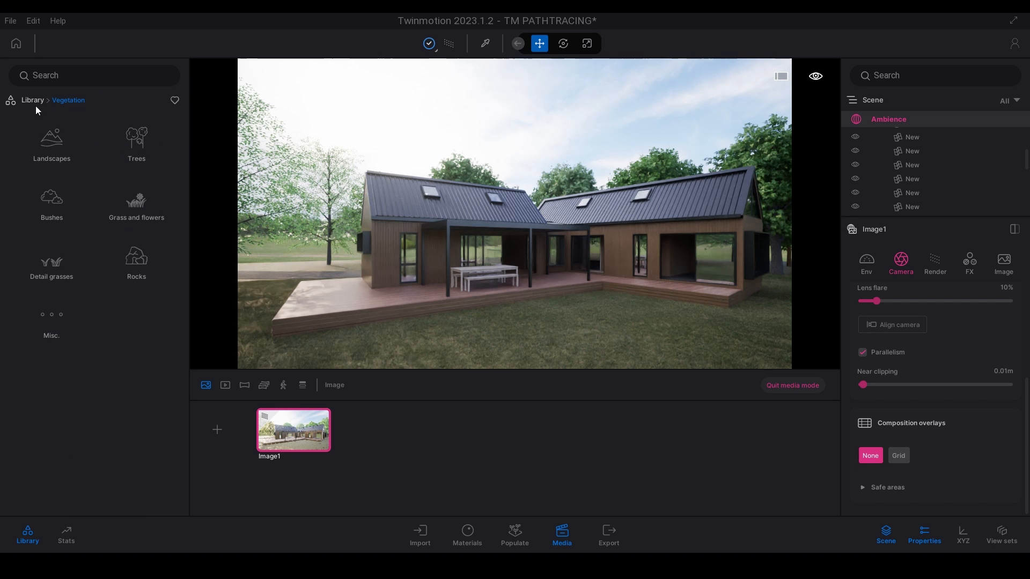
left_click(55, 185)
left_click_drag(117, 143, 342, 335)
key("ctrl+z")
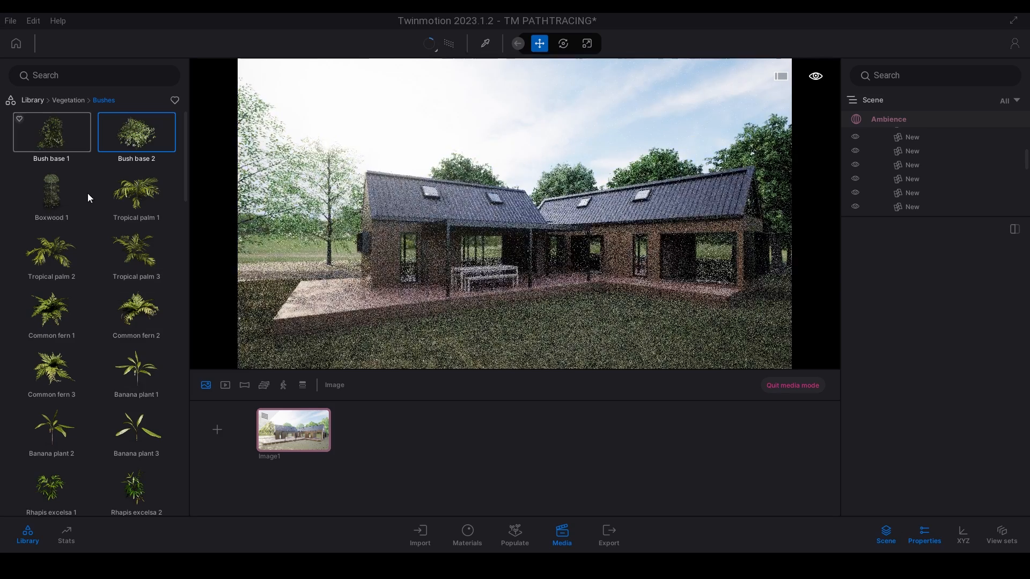
Place a Mugo Pine from the tree library on the ground beside the house's gable end
left_click(71, 102)
left_click(115, 133)
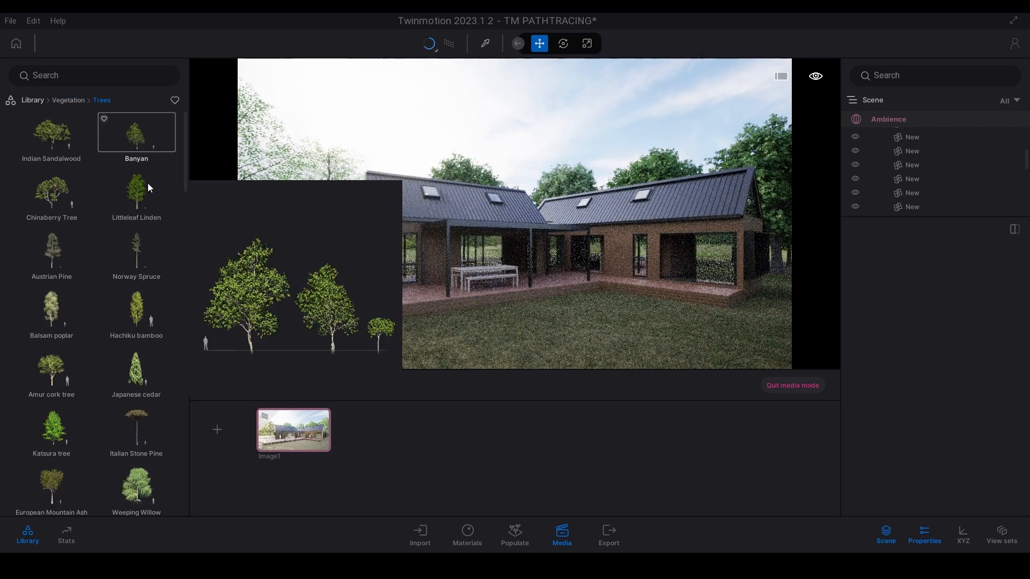
scroll(103, 329, "down", 10)
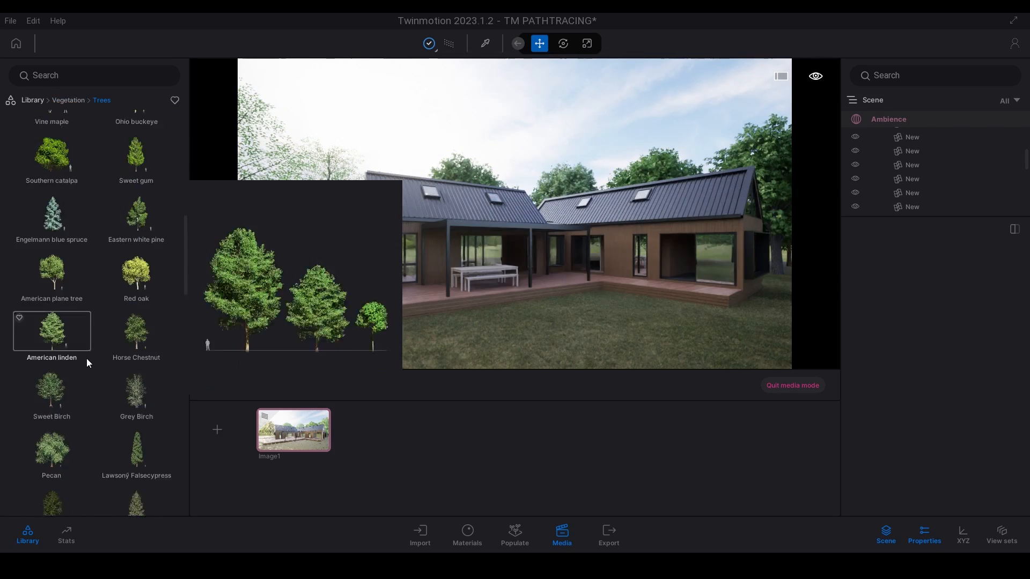
scroll(86, 359, "down", 3)
left_click_drag(46, 284, 788, 283)
right_click_drag(789, 283, 644, 281)
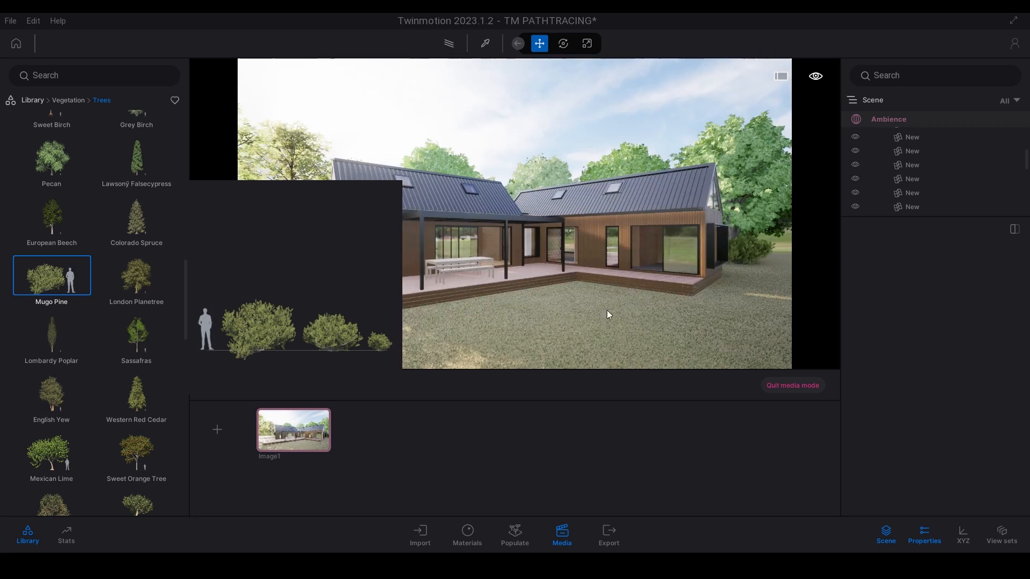
Duplicate the Mugo Pine once along the ground away from the gable end, with 4.57 m spacing
right_click_drag(607, 310, 637, 321)
left_click(638, 321)
left_click(635, 224)
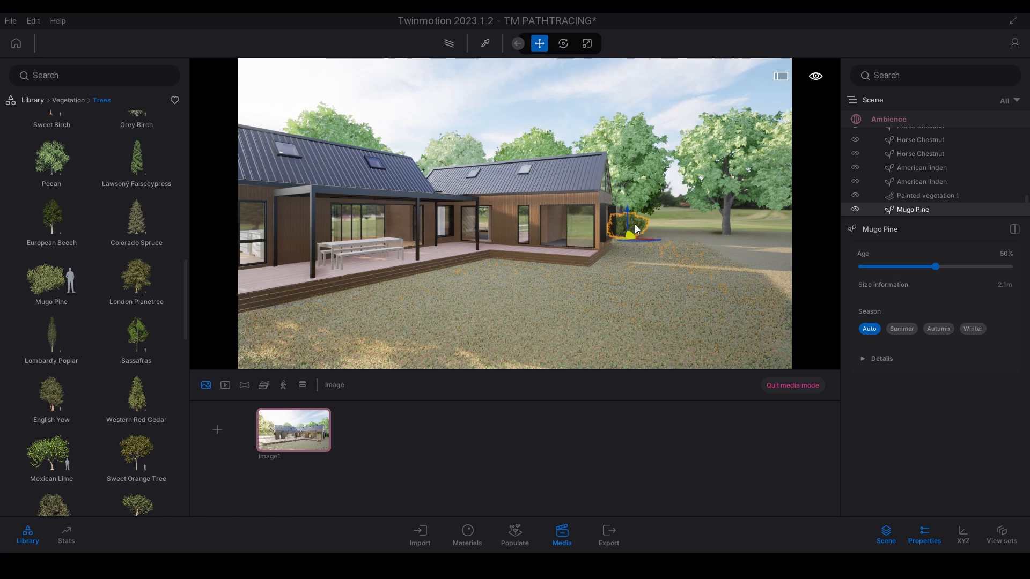
left_click_drag(636, 239, 663, 241, "alt")
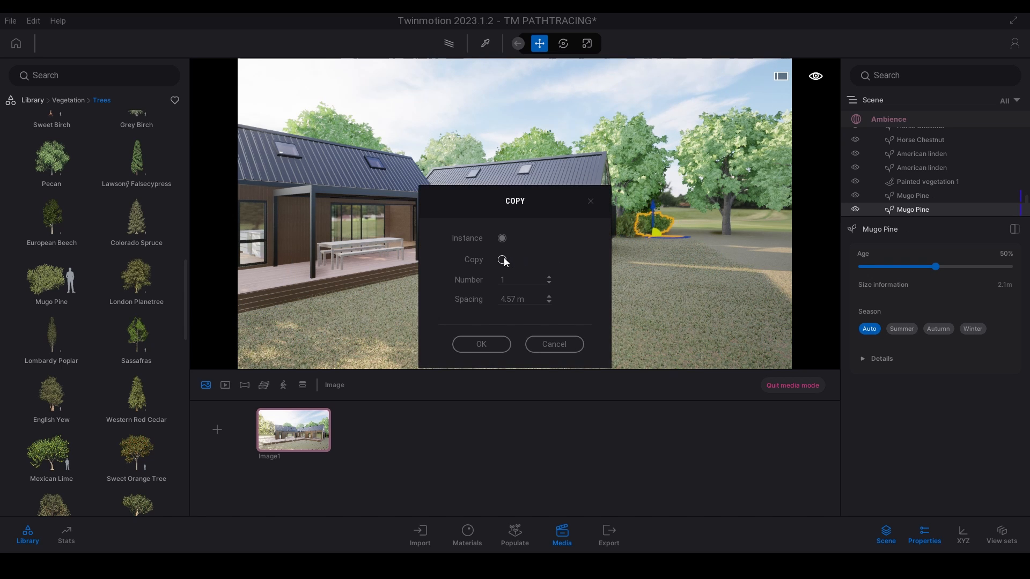
left_click(479, 341)
Place a row of six Mugo Pines along the outer edge of the path beyond the deck's far end, and reopen Image1
right_click_drag(478, 322, 390, 262)
left_click(360, 275)
key("w")
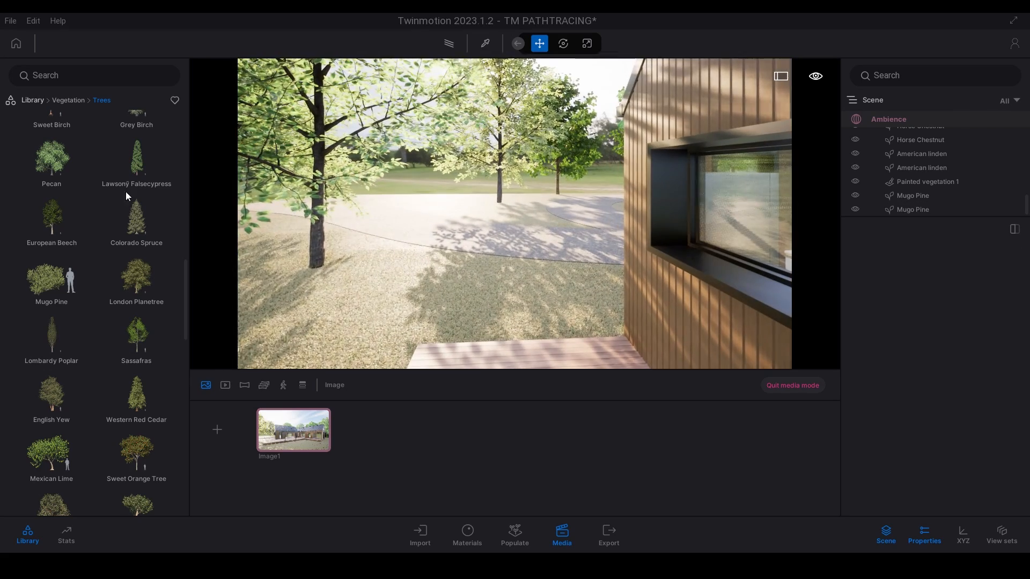
mouse_move(51, 239)
left_click_drag(52, 279, 539, 224)
left_click_drag(68, 273, 506, 212)
left_click_drag(52, 277, 465, 218)
left_click_drag(51, 276, 438, 204)
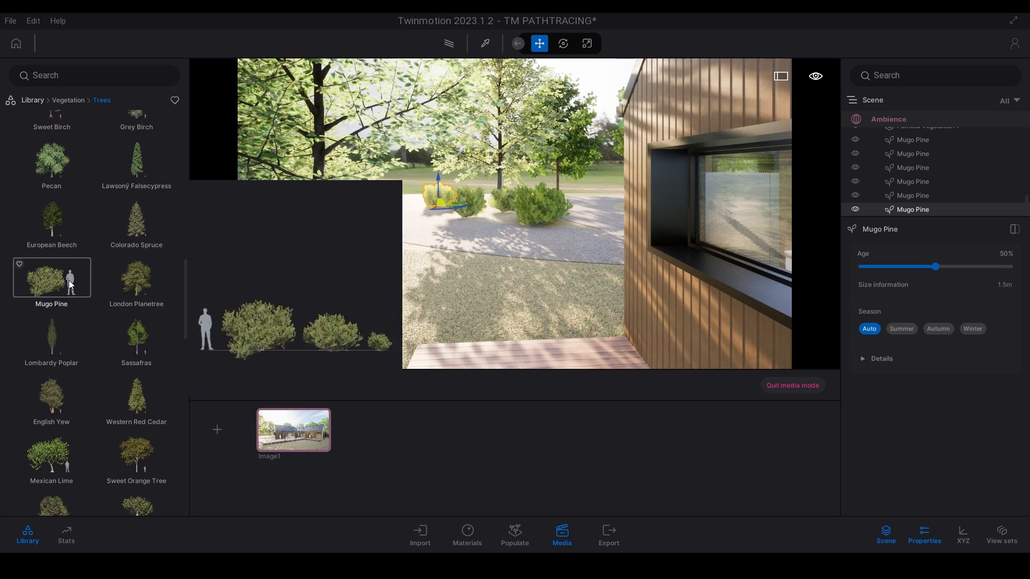
left_click_drag(69, 280, 395, 207)
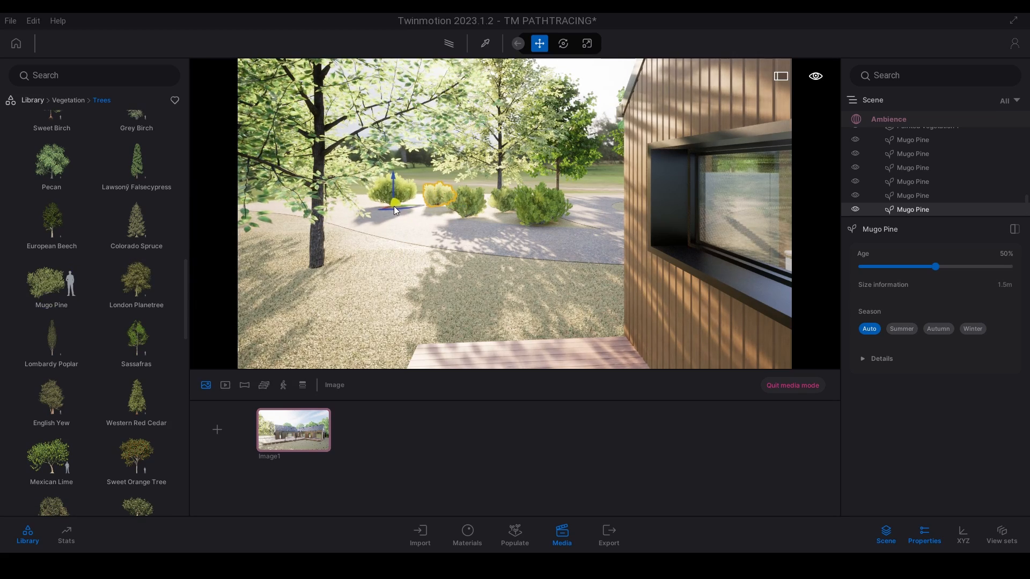
left_click_drag(43, 280, 367, 200)
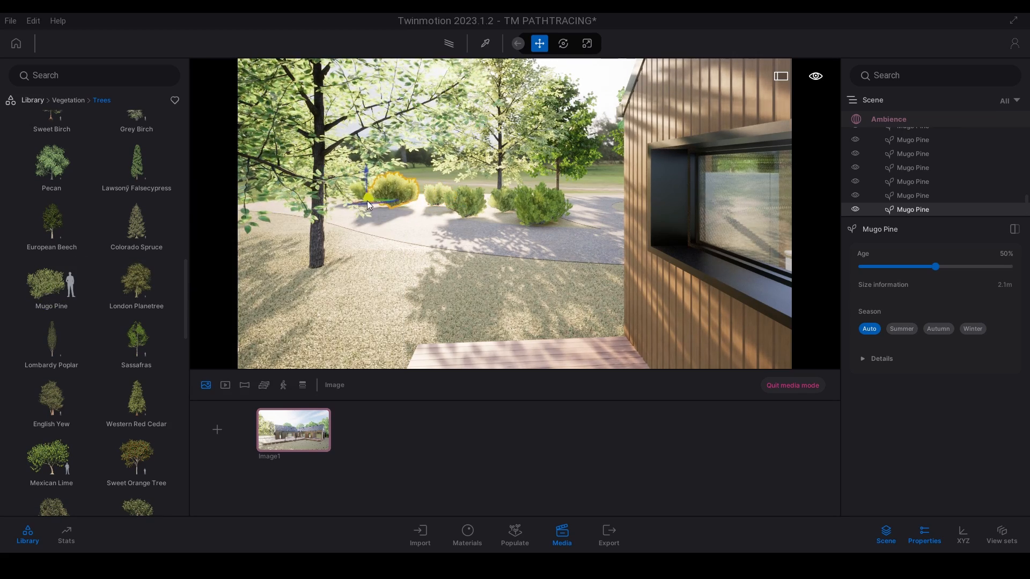
left_click(314, 430)
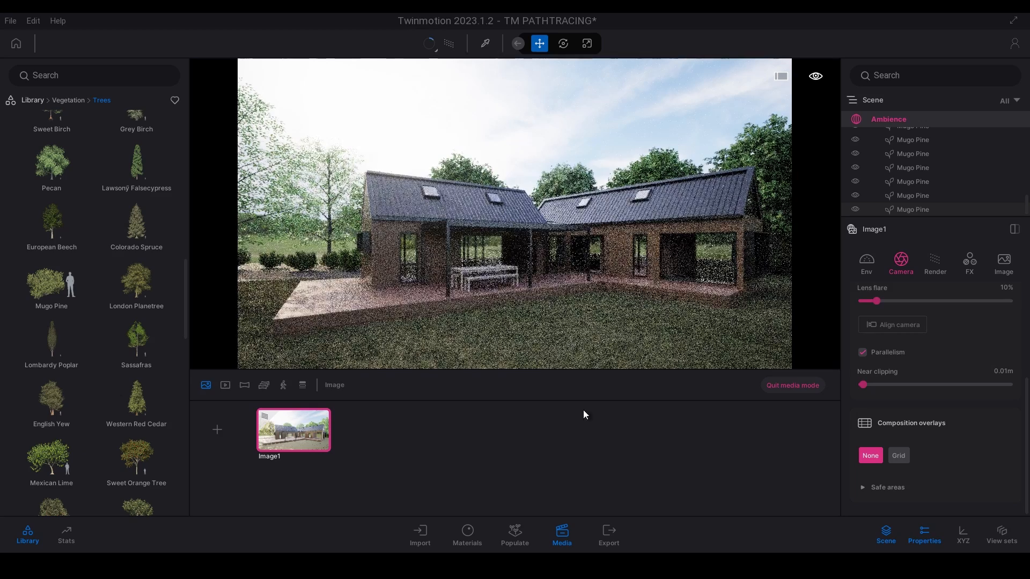
Add more Mugo Pines along the path beyond the deck's far end to thicken the row, and switch path tracing on
mouse_move(39, 282)
left_mouse_down()
mouse_move(284, 270)
mouse_move(253, 269)
left_mouse_up()
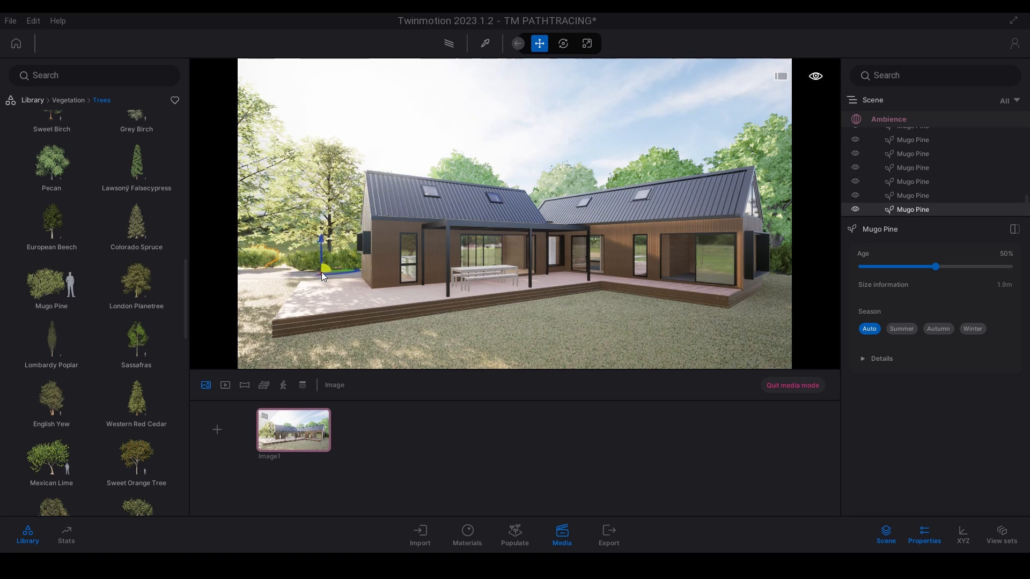
left_click_drag(82, 281, 283, 269)
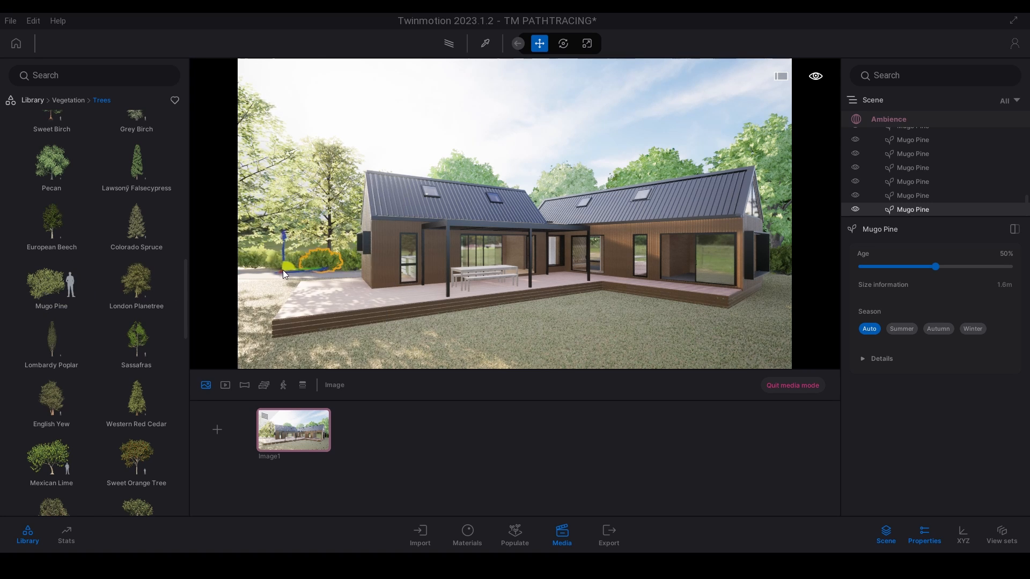
key("r")
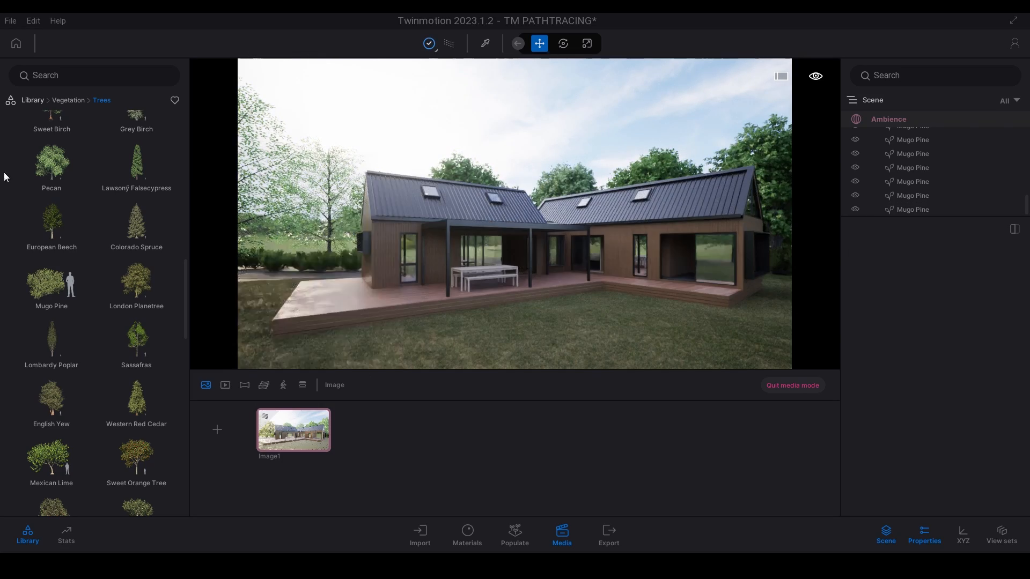
Try placing a Colorado Spruce from the tree library in the scene around the house
mouse_move(137, 220)
mouse_move(138, 220)
left_mouse_down()
mouse_move(366, 128)
mouse_move(578, 221)
mouse_move(568, 233)
left_mouse_up()
right_click_drag(568, 232, 491, 229)
left_click_drag(492, 229, 493, 244)
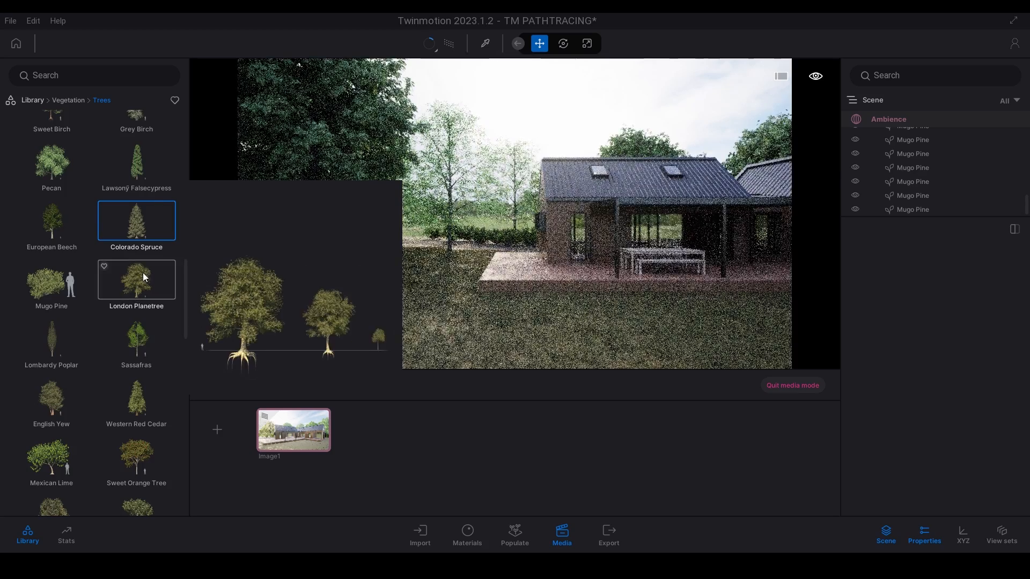
Place two Koyama spruces from the tree library among the trees by the path beyond the deck
scroll(141, 273, "down", 3)
scroll(95, 296, "up", 8)
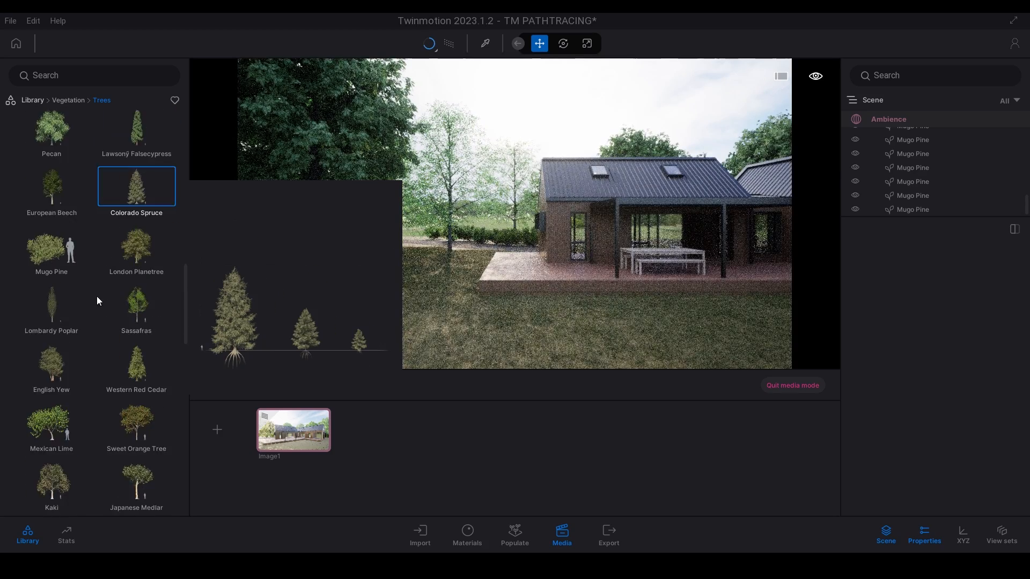
scroll(104, 297, "up", 10)
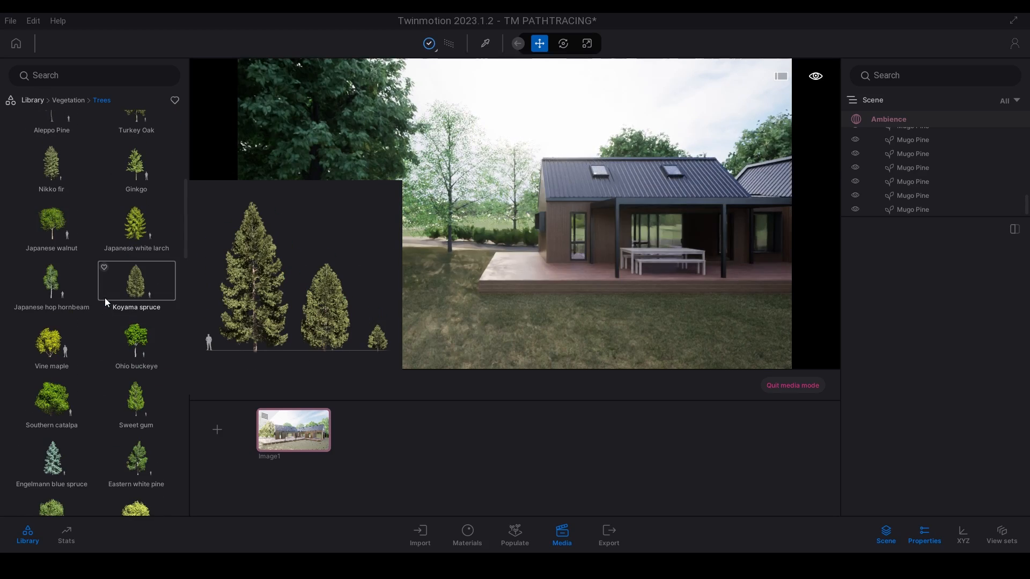
mouse_move(130, 291)
left_mouse_down()
mouse_move(462, 233)
mouse_move(490, 243)
mouse_move(453, 241)
left_mouse_up()
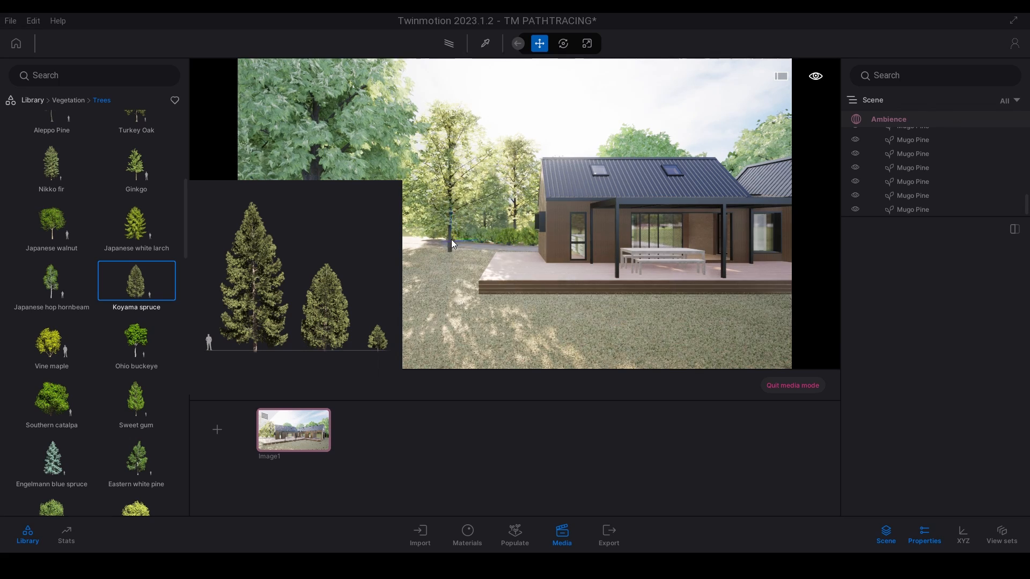
left_click(453, 239)
Set the age of the last placed Koyama spruce to 100% and switch path tracing on again
scroll(912, 197, "down", 6)
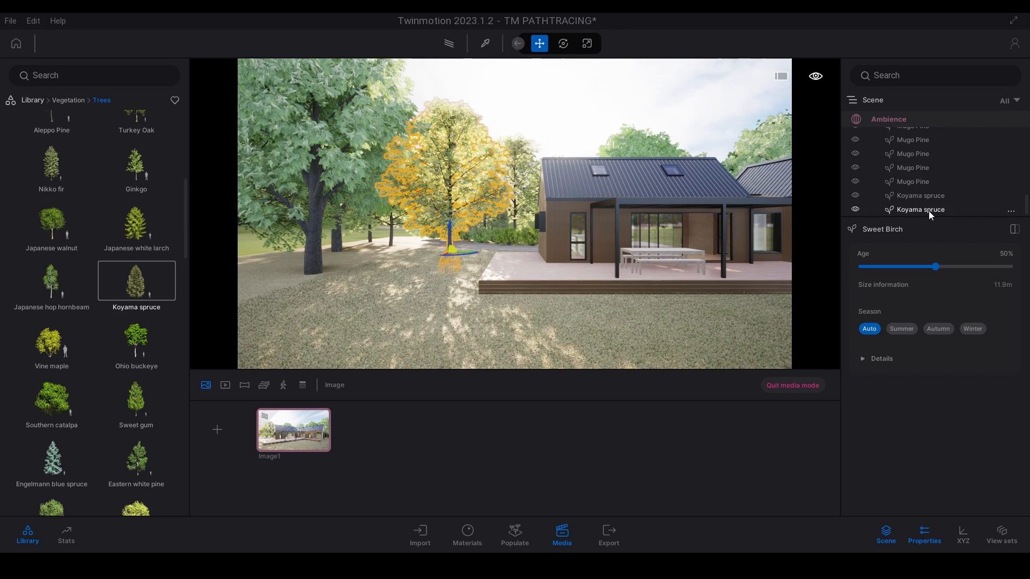
left_click(929, 211)
left_click_drag(936, 267, 1026, 262)
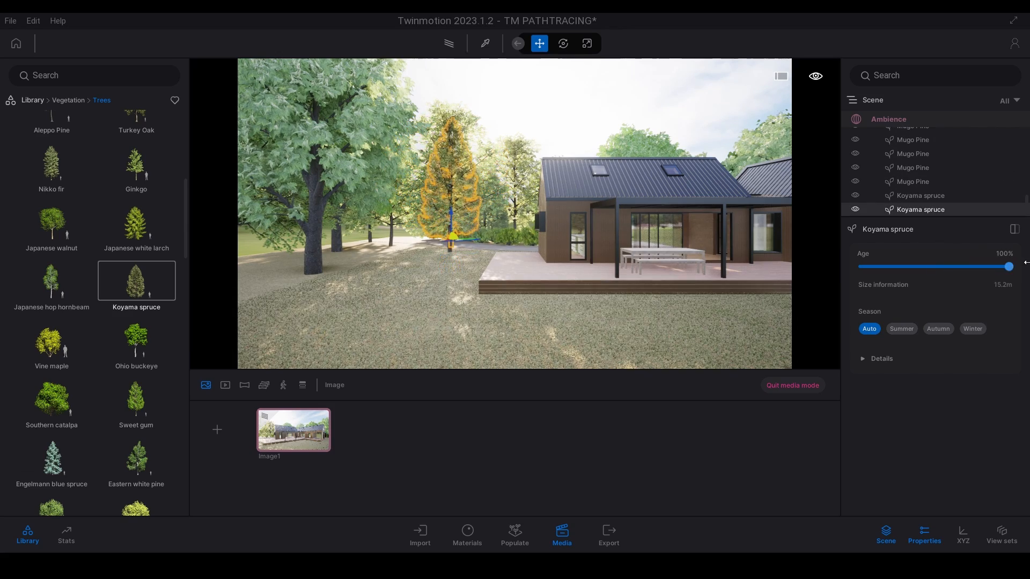
key("r")
Place an American linden from the tree library on the lawn beyond the deck's far end
mouse_move(127, 284)
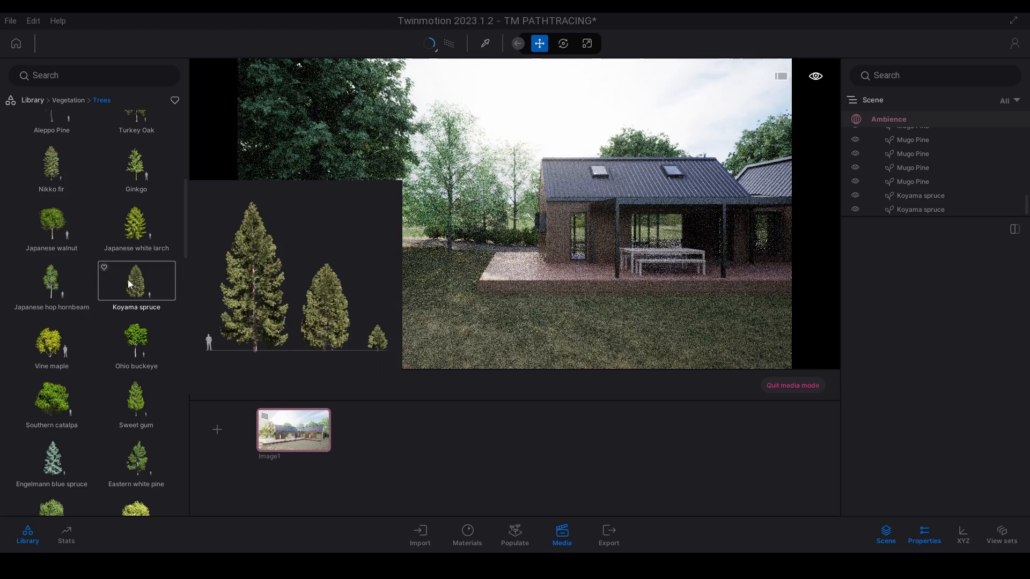
scroll(93, 378, "down", 3)
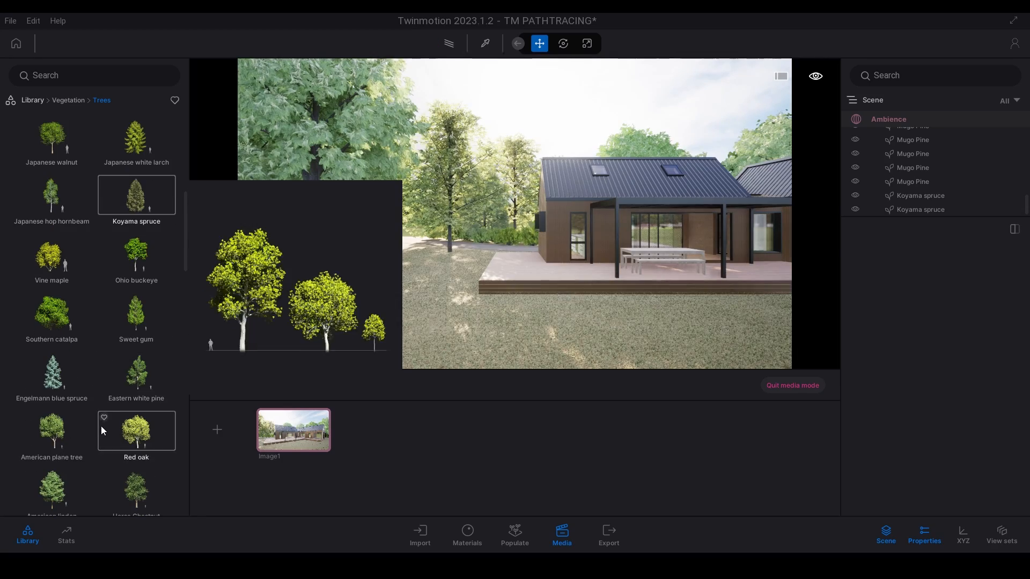
mouse_move(124, 379)
right_click_drag(478, 304, 452, 304)
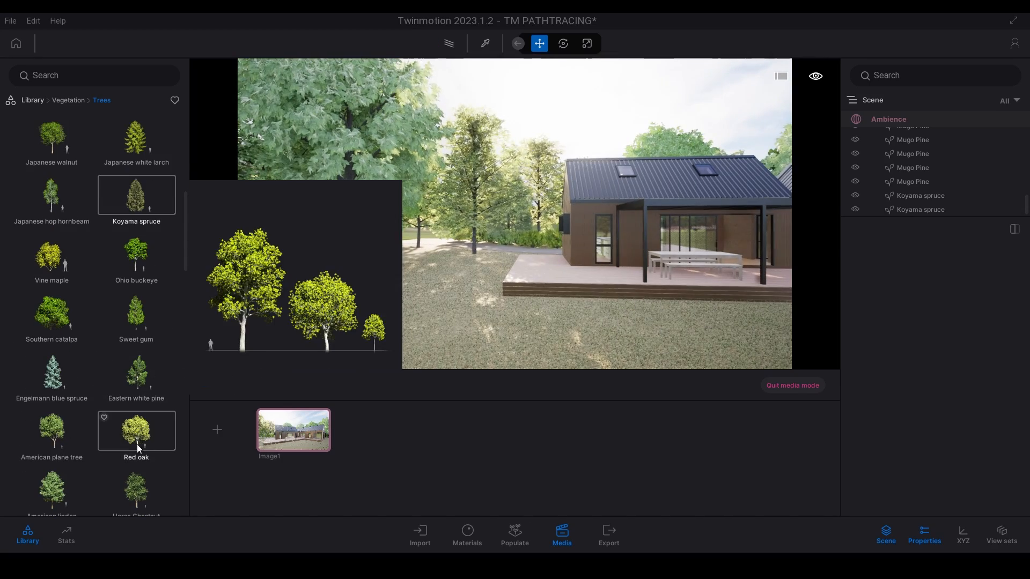
scroll(136, 443, "down", 3)
scroll(76, 434, "down", 2)
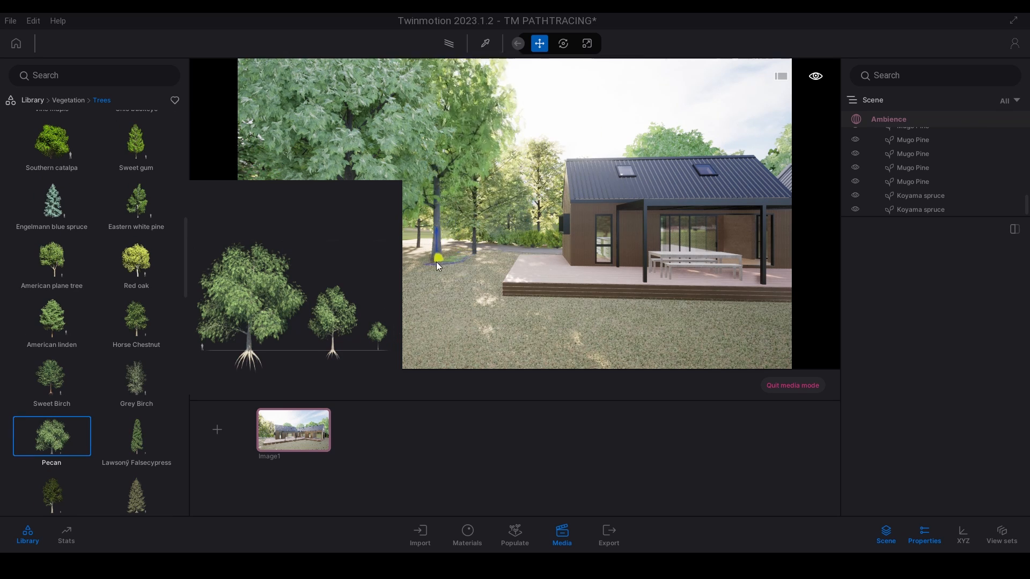
left_click_drag(38, 317, 426, 295)
Look over the trees around the house from above the roofs, and reopen Image1
right_click_drag(426, 295, 503, 262)
key("e")
key("w")
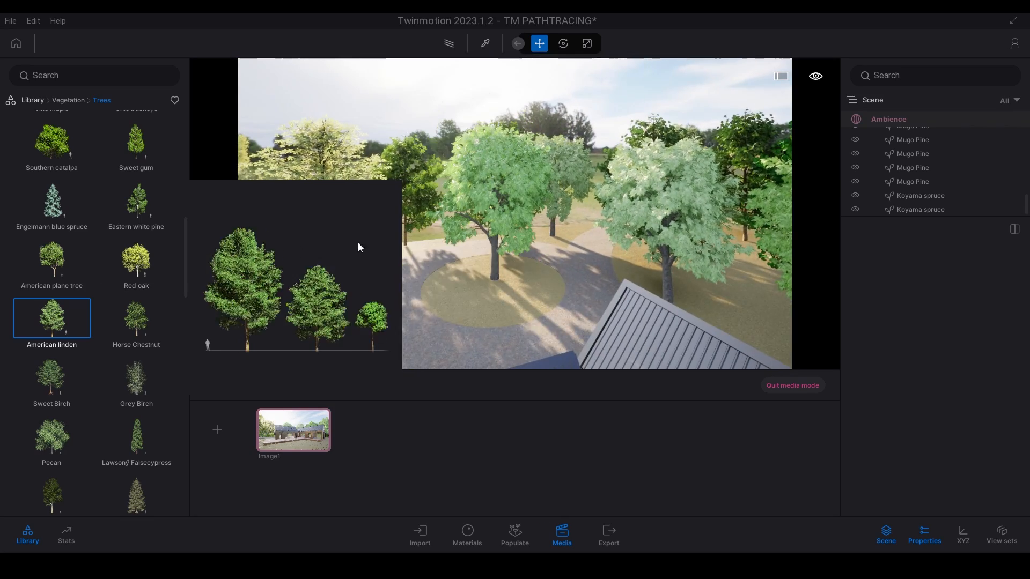
key("s")
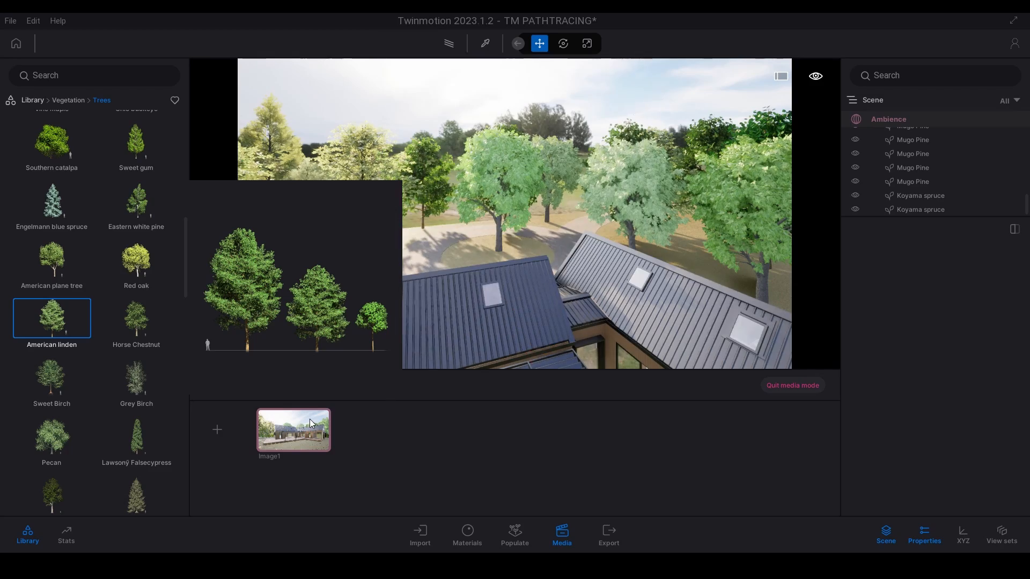
left_click(462, 320)
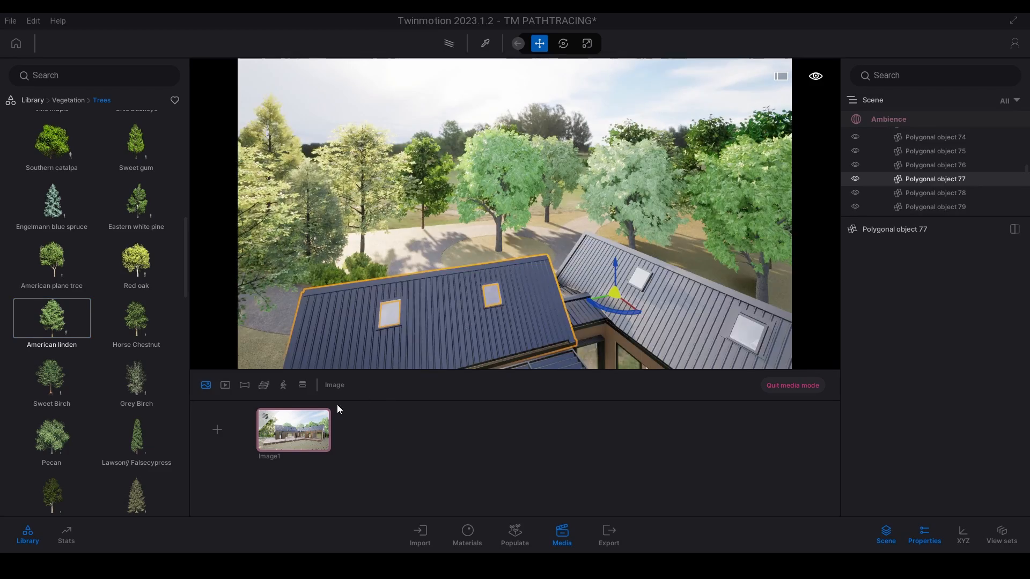
left_click(301, 427)
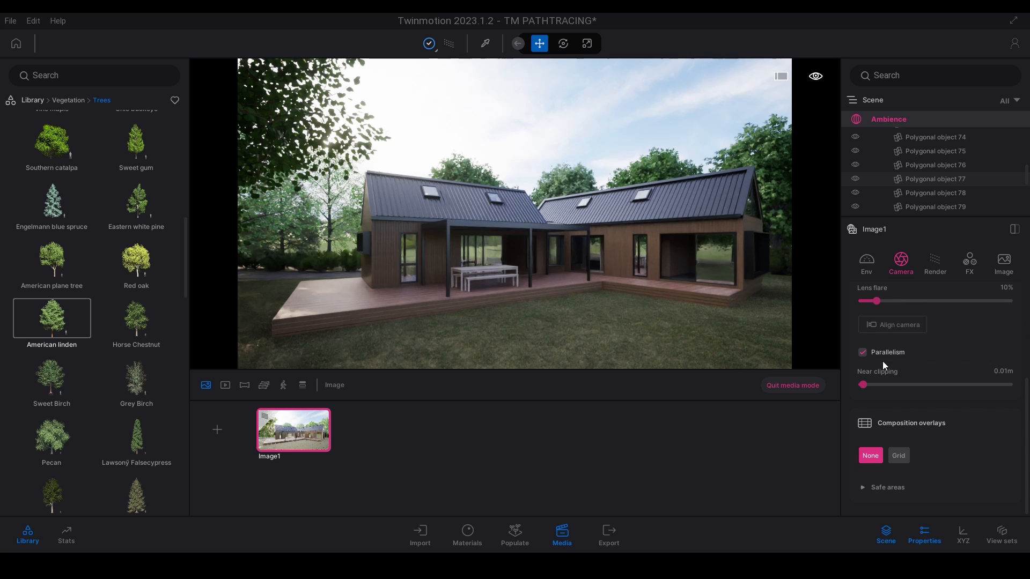
Set Image1's color grading to 65% contrast and 40% saturation
left_click(934, 268)
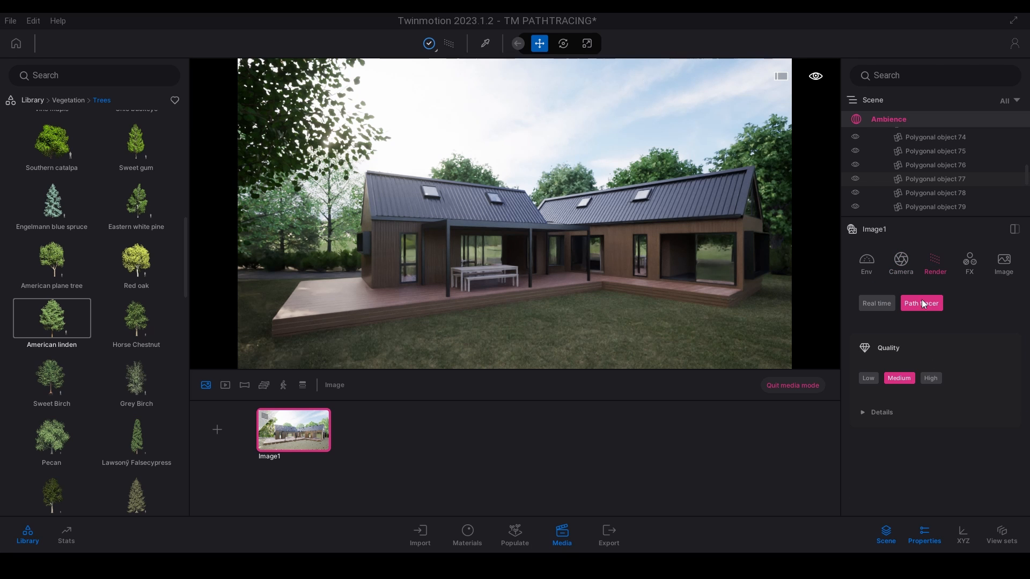
left_click(968, 262)
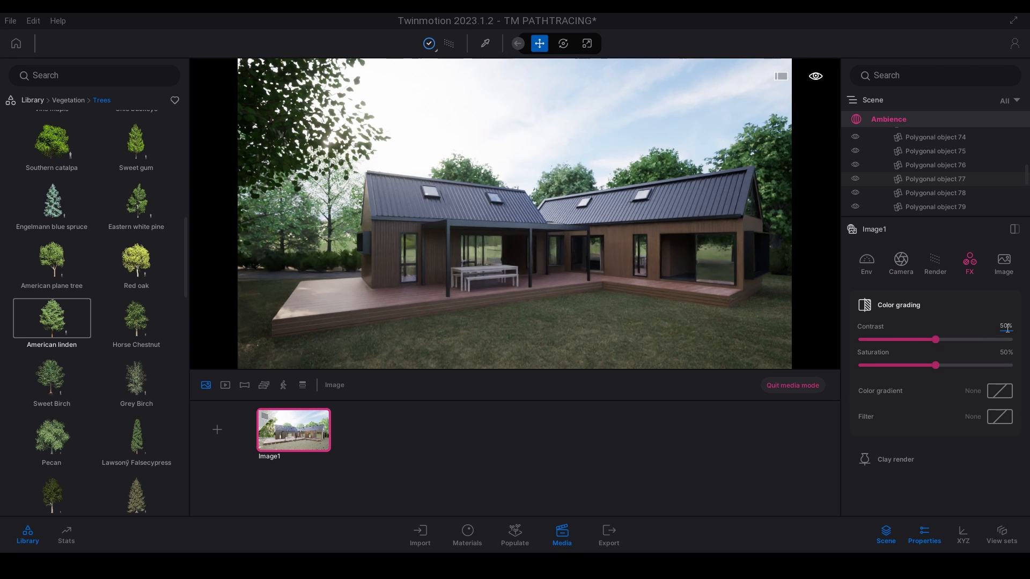
type("65")
key("Return")
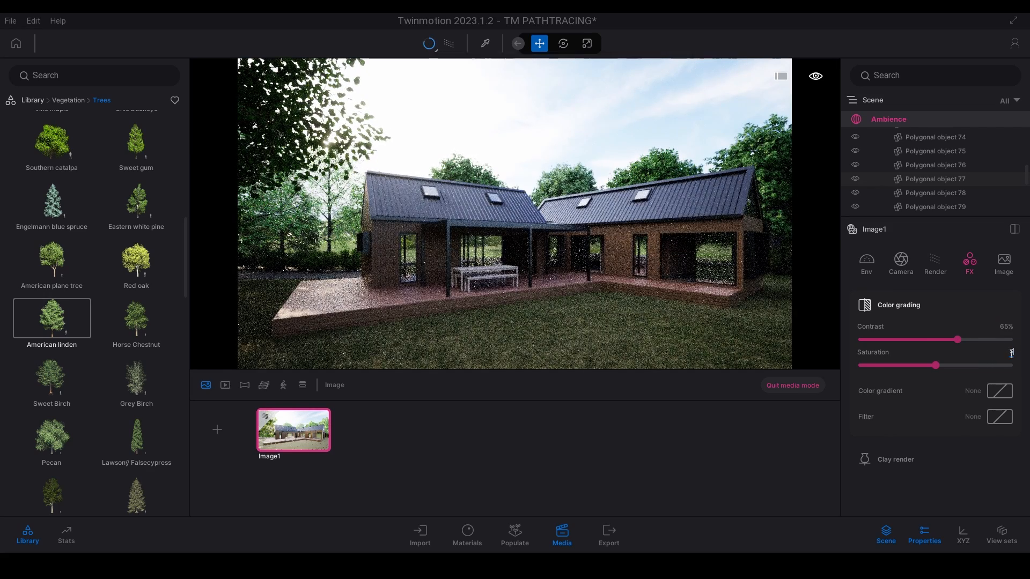
left_click(1011, 353)
type("40")
key("Return")
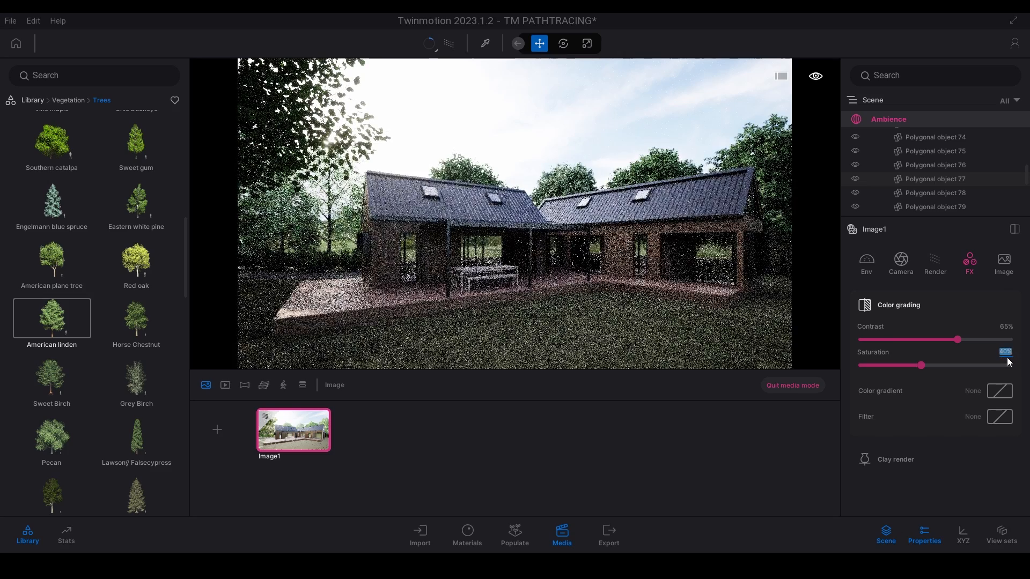
Try an exposure of 8 for Image1, settle on 6.00, and refresh the saved image
left_click(935, 267)
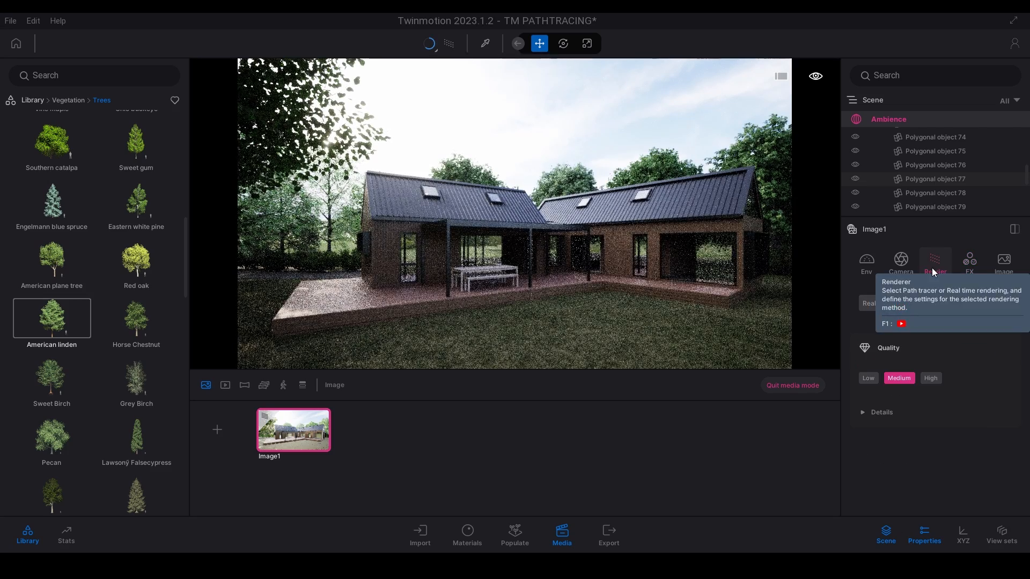
left_click(909, 272)
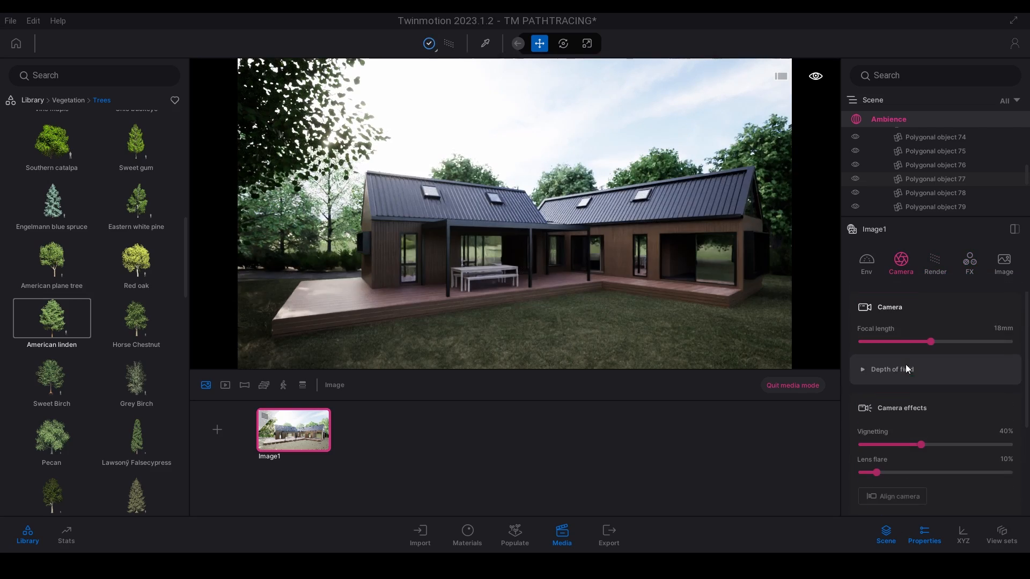
left_click(865, 268)
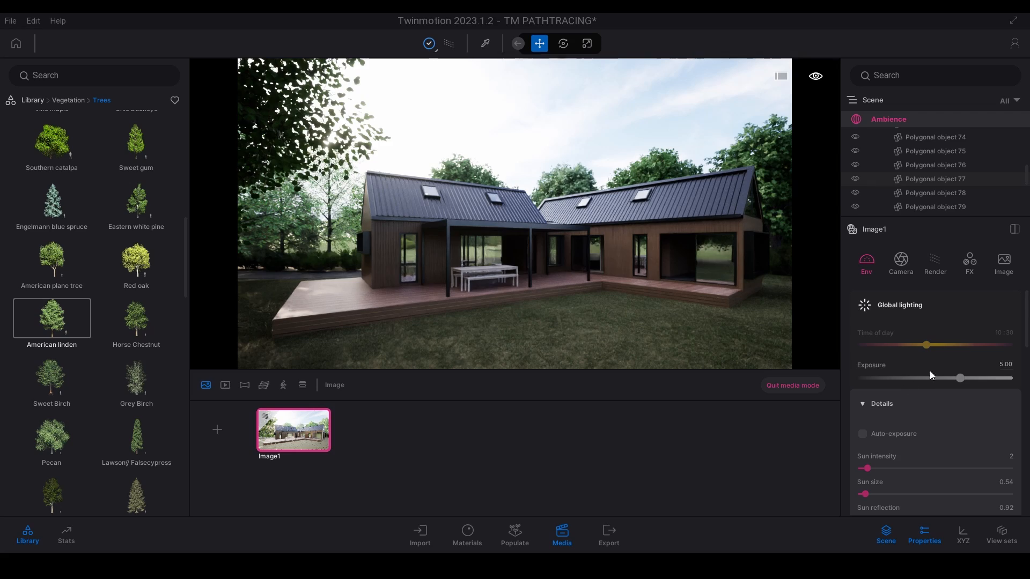
left_click(1012, 362)
type("8")
key("Return")
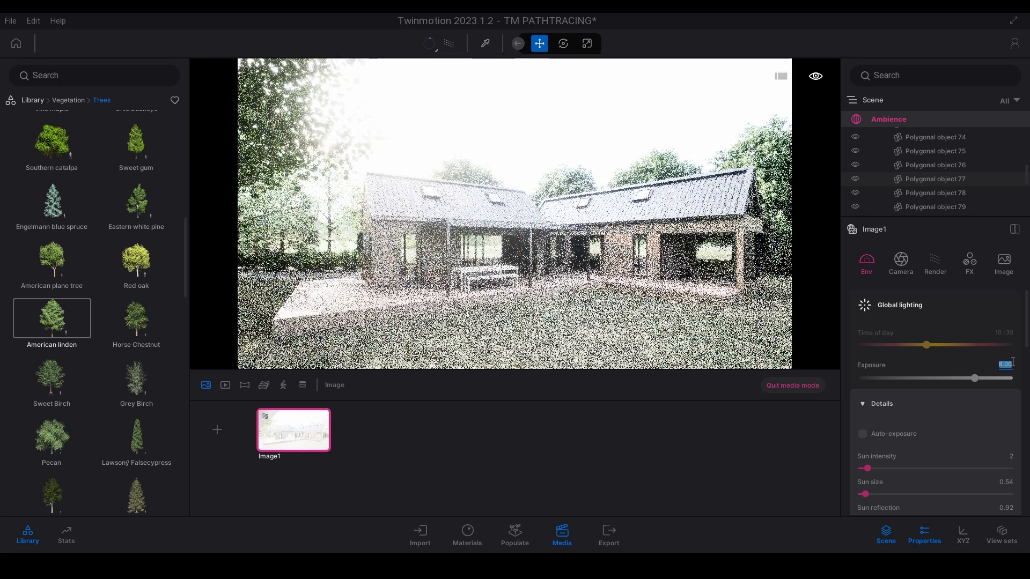
type("6")
key("Return")
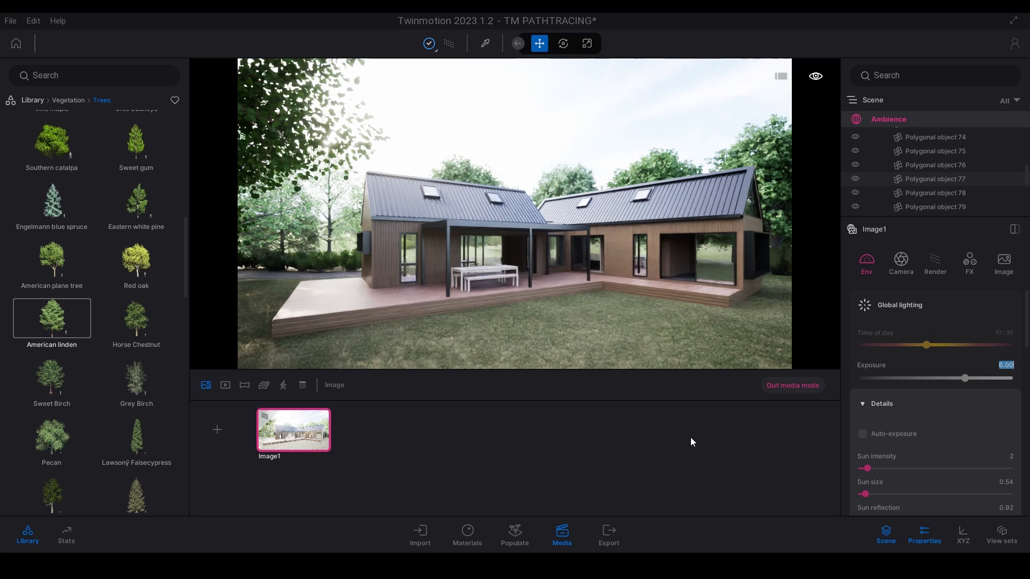
mouse_move(314, 434)
left_click(305, 415)
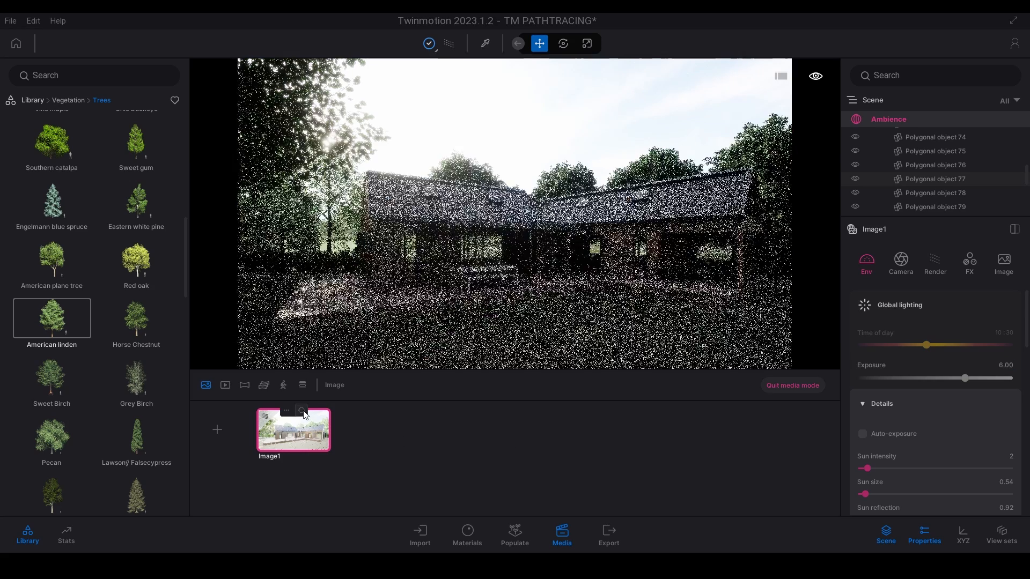
Review Image1's global lighting details and camera effects settings
scroll(894, 410, "down", 1)
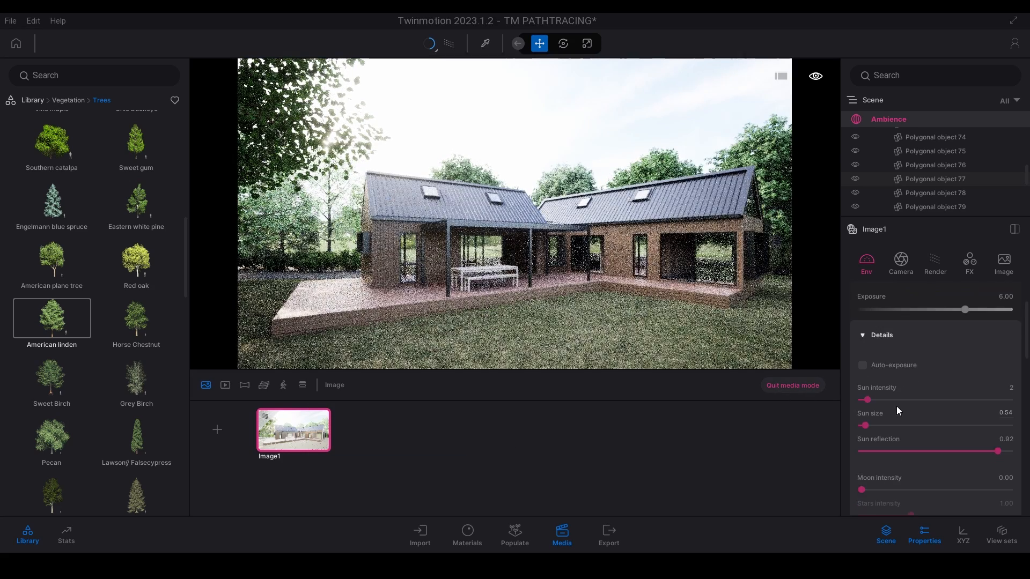
scroll(880, 361, "up", 1)
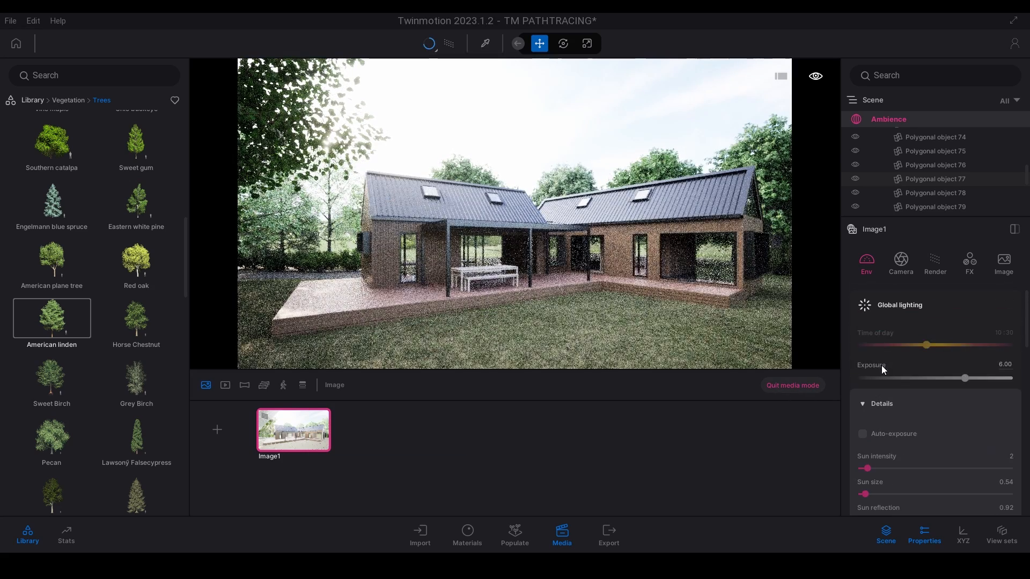
left_click(901, 262)
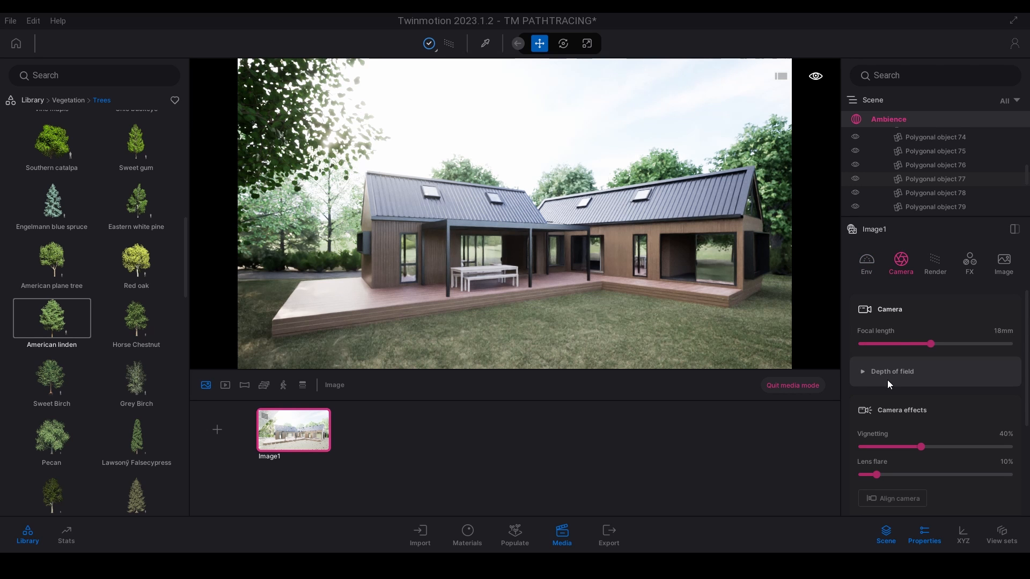
scroll(879, 375, "down", 2)
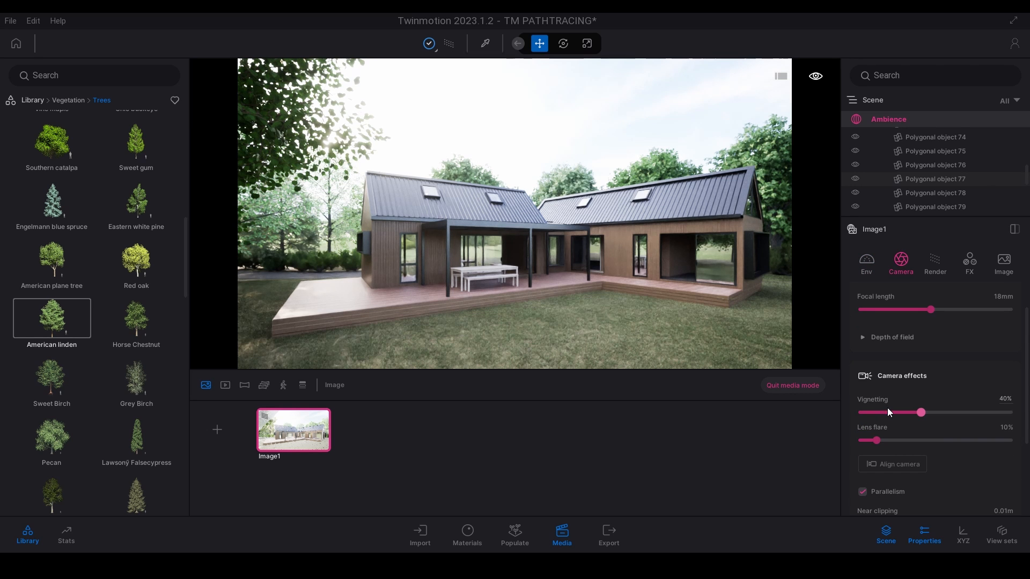
scroll(888, 409, "down", 2)
scroll(893, 449, "up", 4)
Set Image1's path tracer to 1256 samples per pixel and 12 max bounces
left_click(933, 266)
left_click(875, 412)
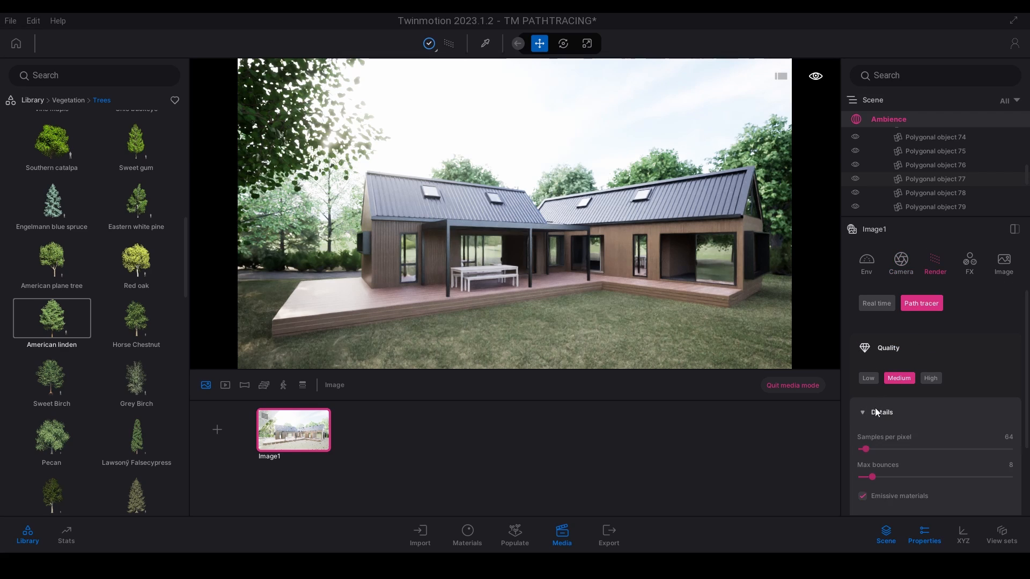
scroll(937, 426, "down", 1)
type("1")
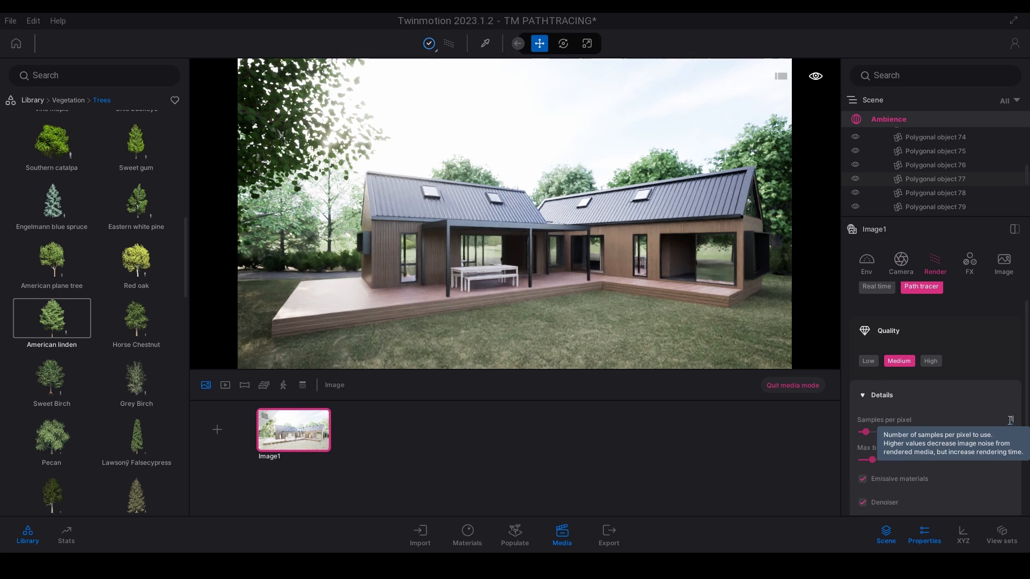
type("256")
key("Return")
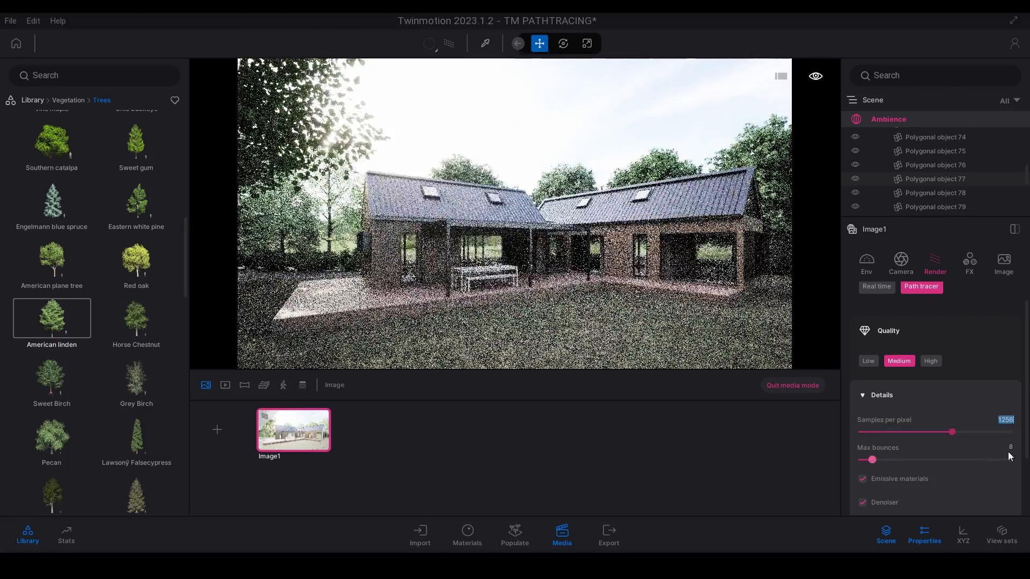
left_click(1010, 448)
type("12")
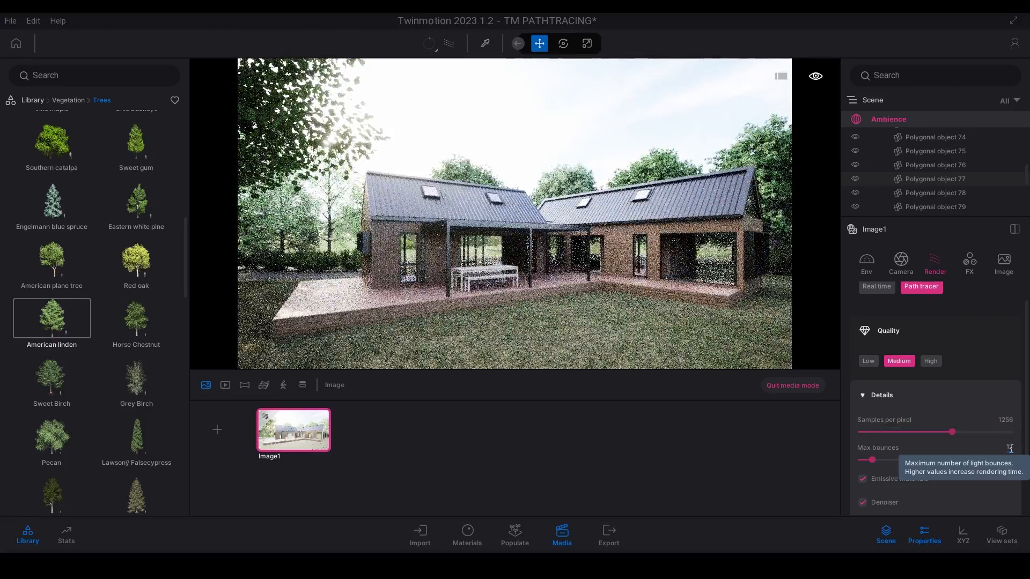
key("Return")
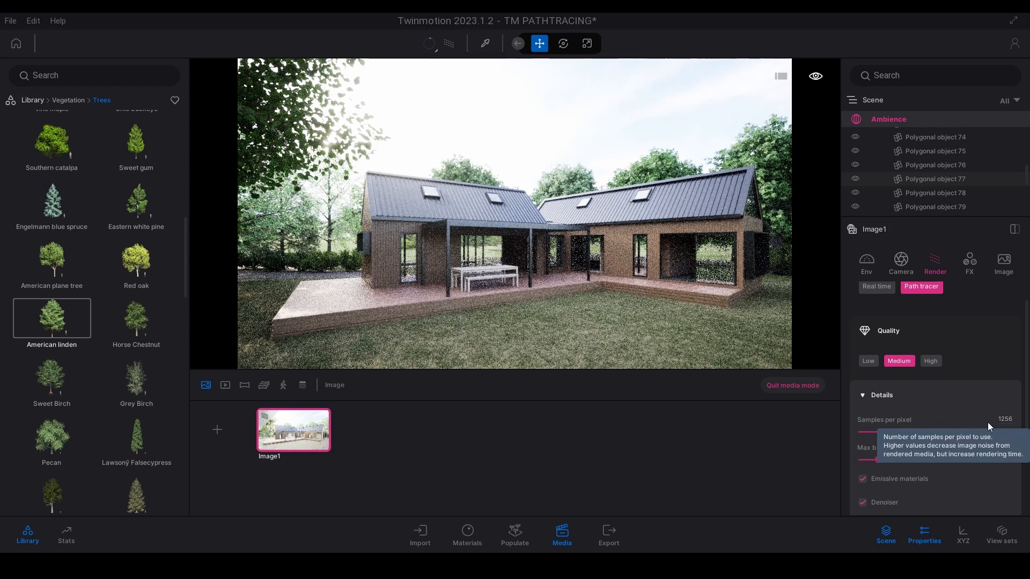
left_click(1008, 448)
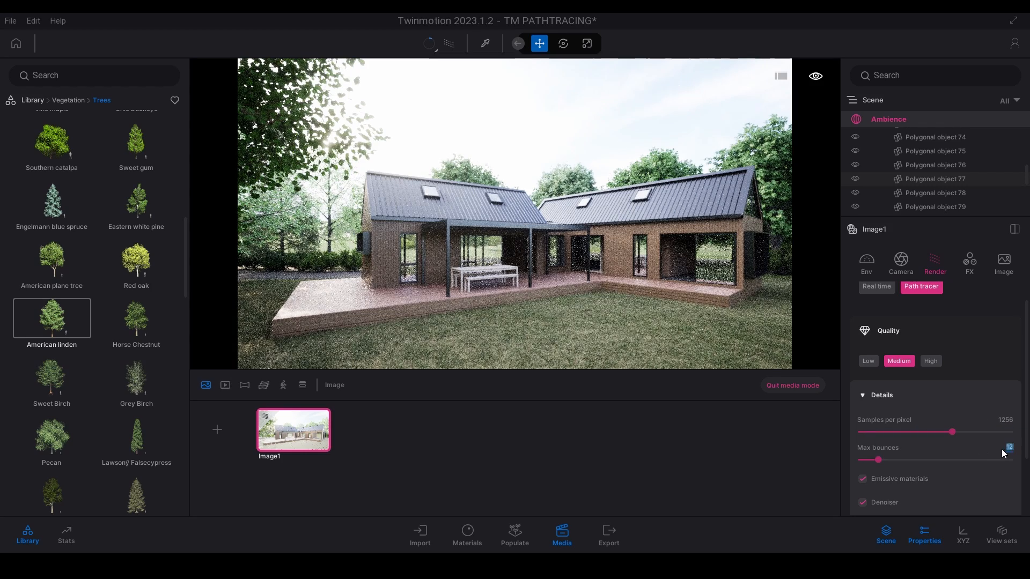
Set Image1's path tracer aliasing filtering to 1.5
scroll(948, 474, "down", 3)
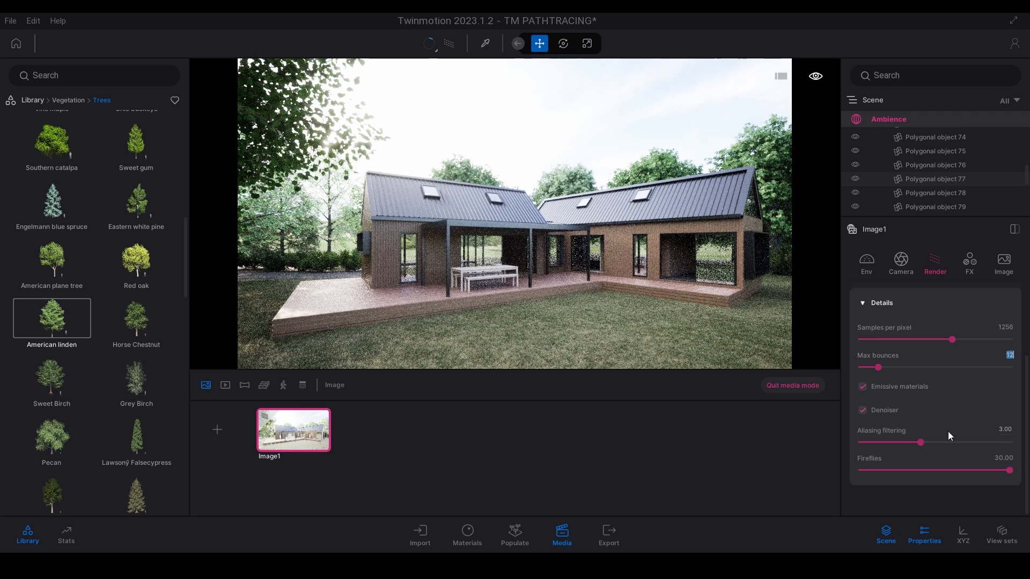
left_click(1004, 431)
type("1.5")
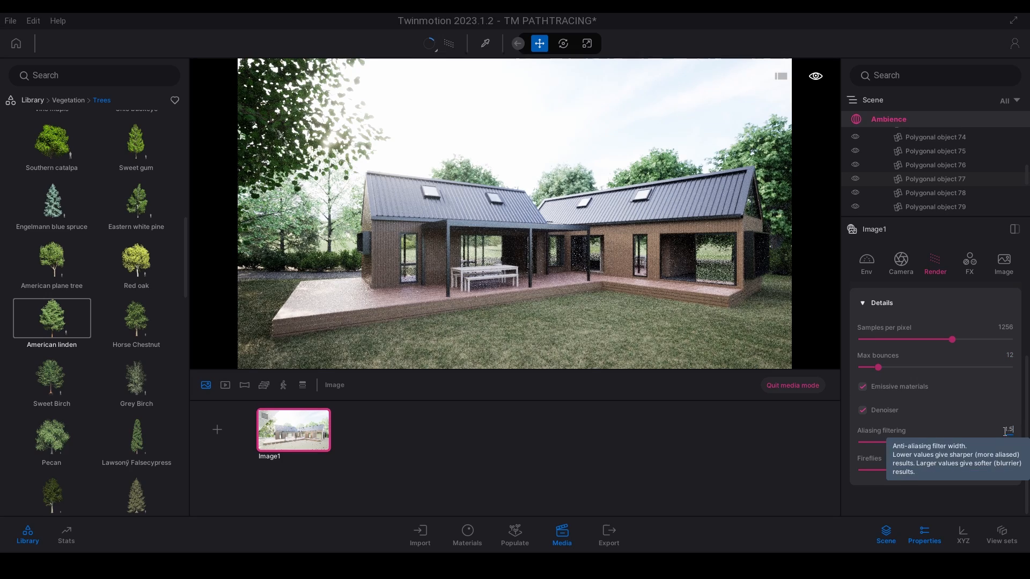
key("Return")
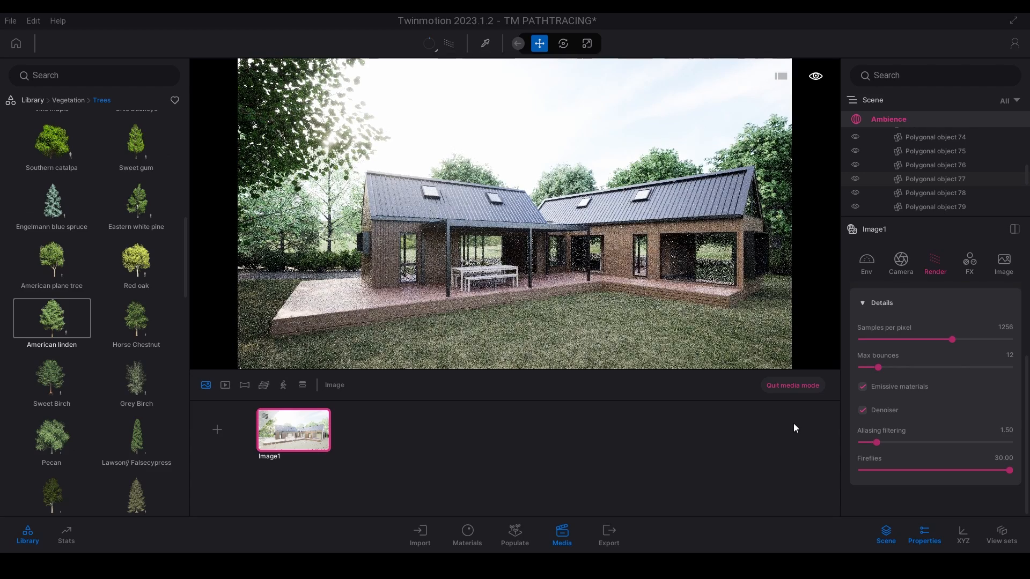
Reduce the age of the Koyama spruce beside the deck to 22% and reopen Image1
left_click(873, 268)
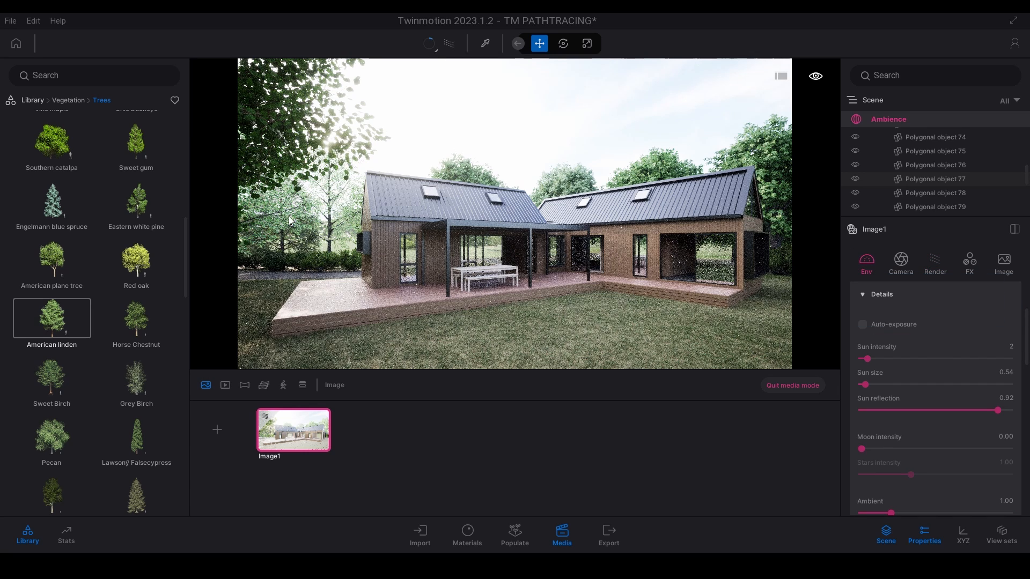
left_click(285, 251)
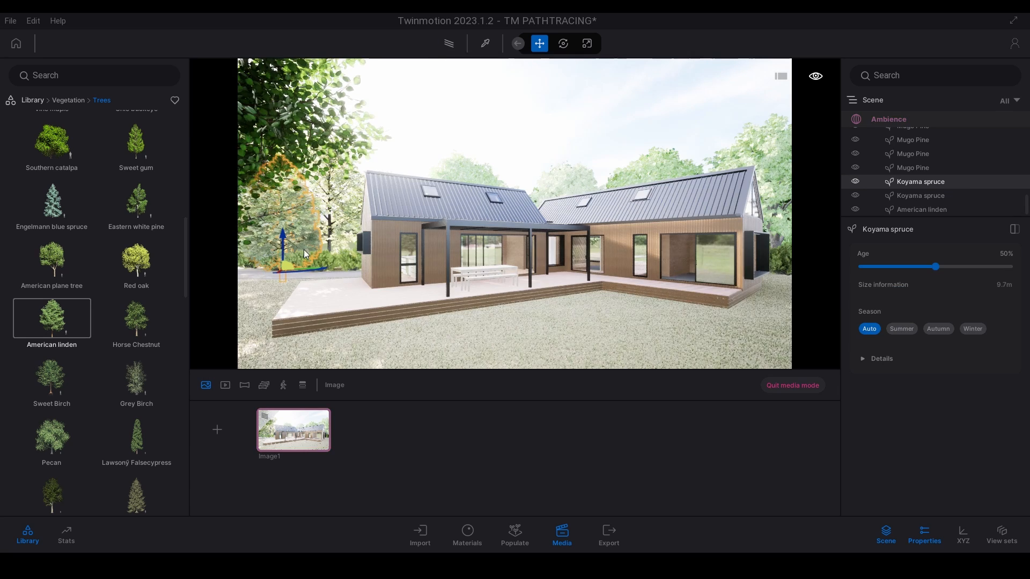
left_click_drag(925, 267, 895, 260)
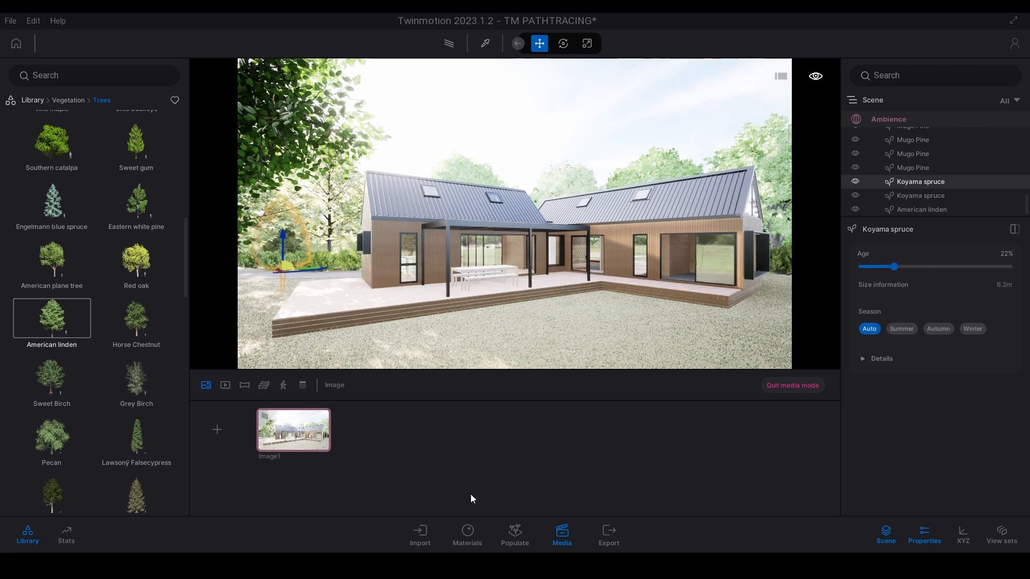
left_click(310, 444)
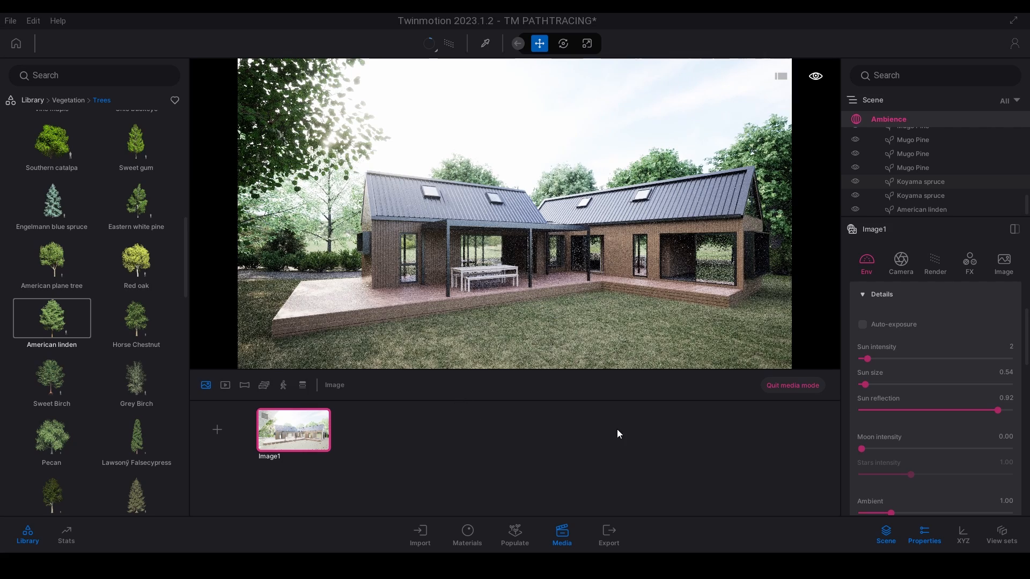
Apply the Line Light filter to Image1
left_click(901, 258)
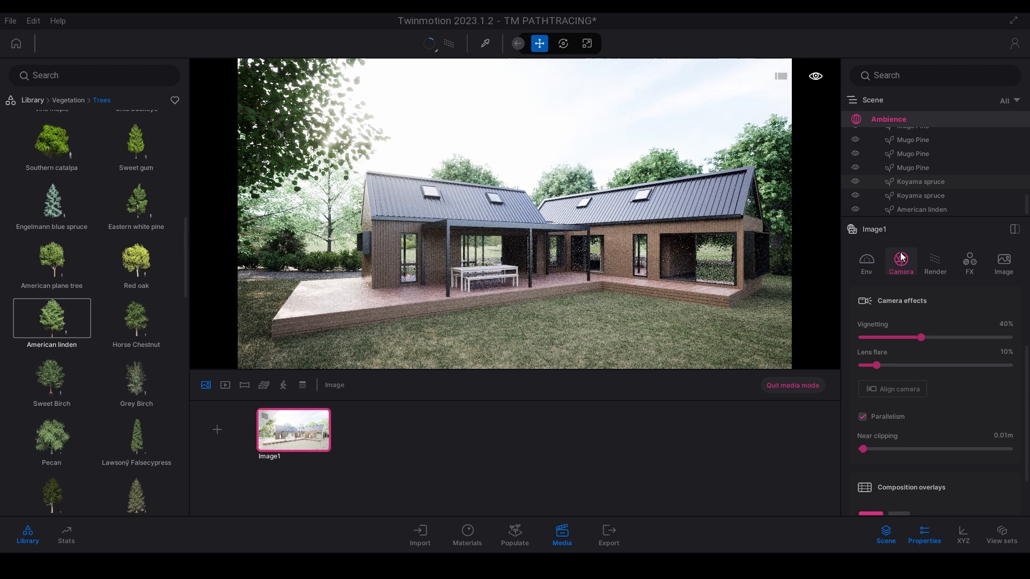
left_click(969, 261)
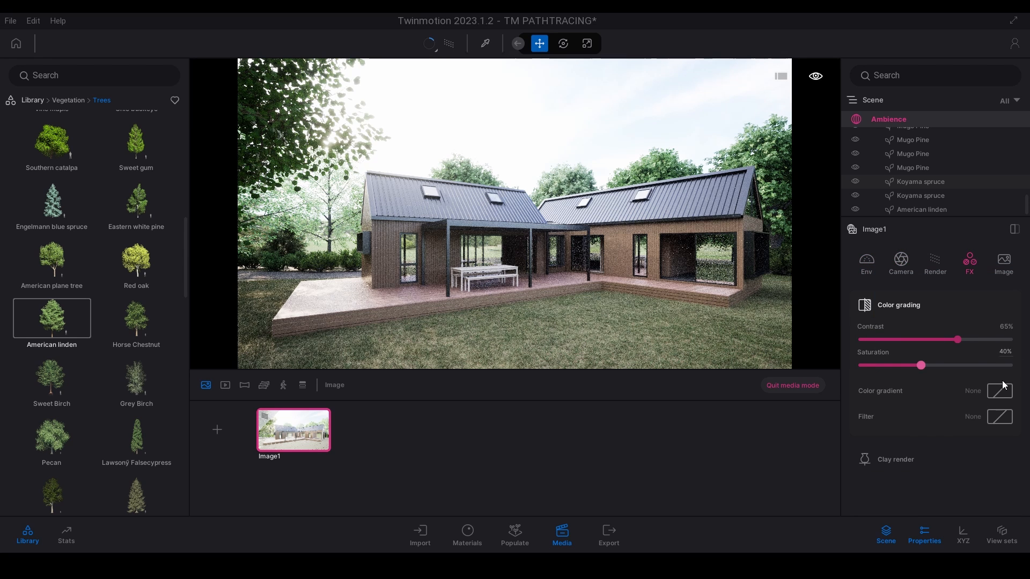
left_click(993, 419)
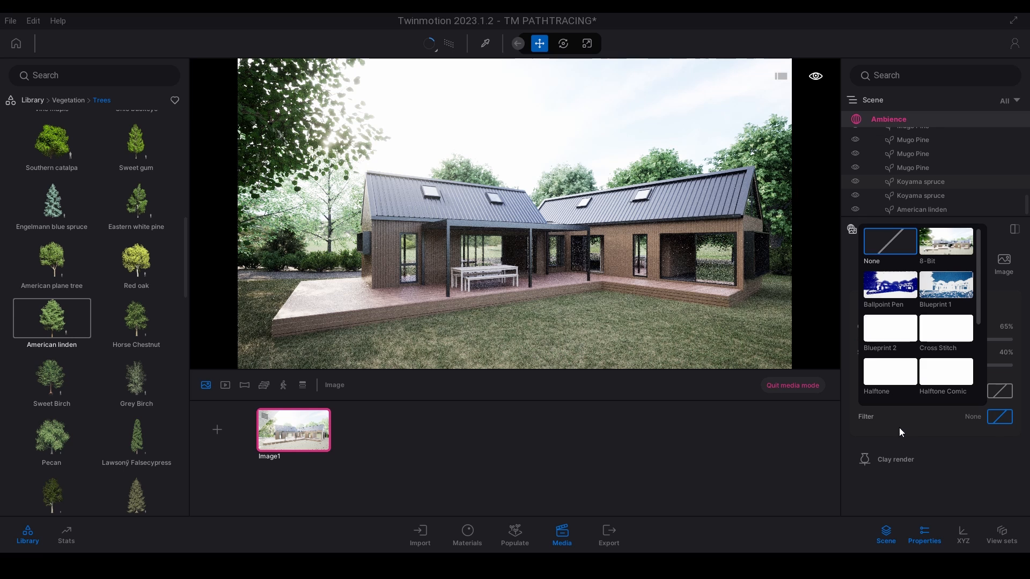
scroll(910, 349, "down", 3)
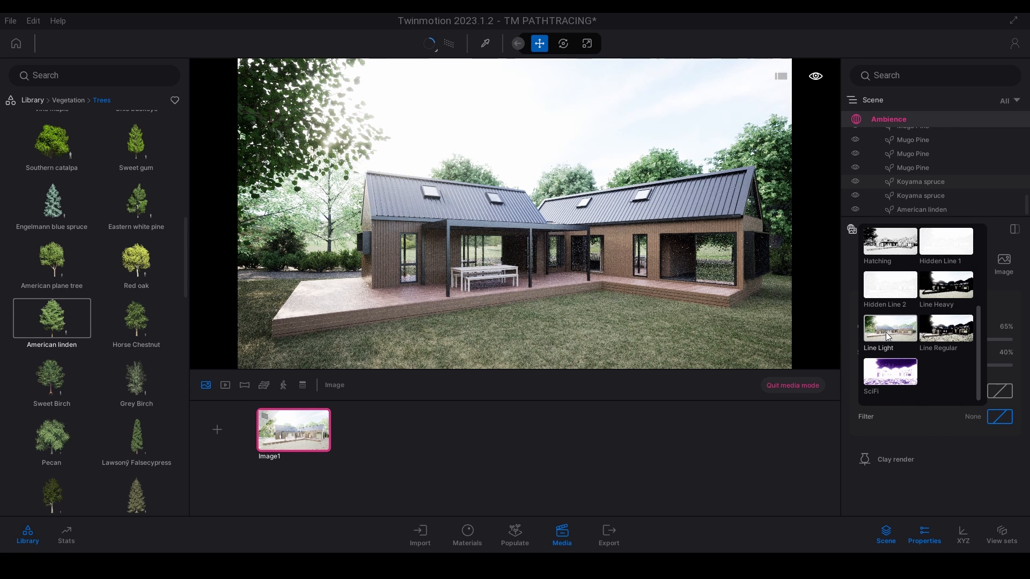
left_click(886, 332)
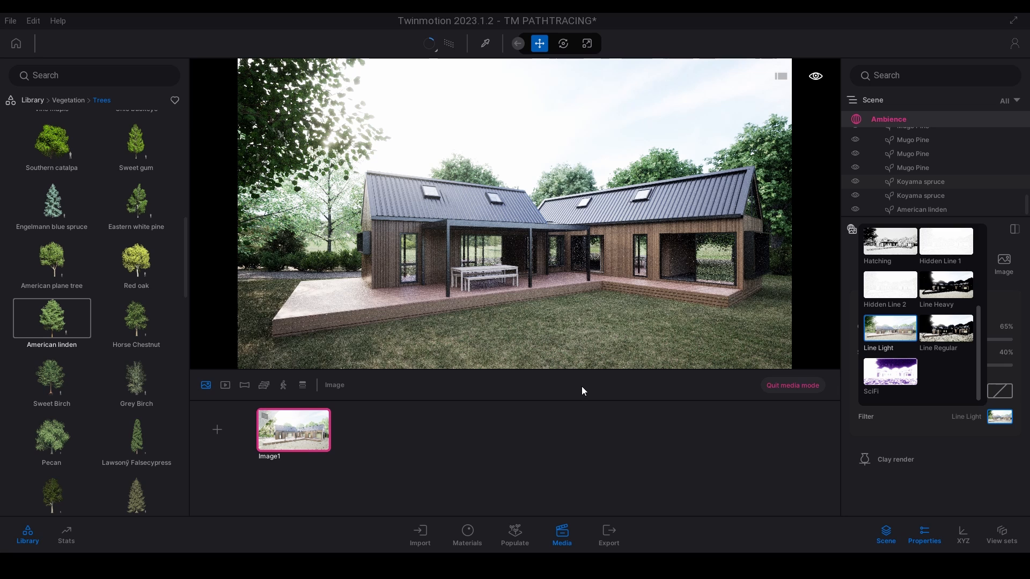
Place an area light from the library just below the plywood ceiling of the room with the large corner window
left_click(33, 100)
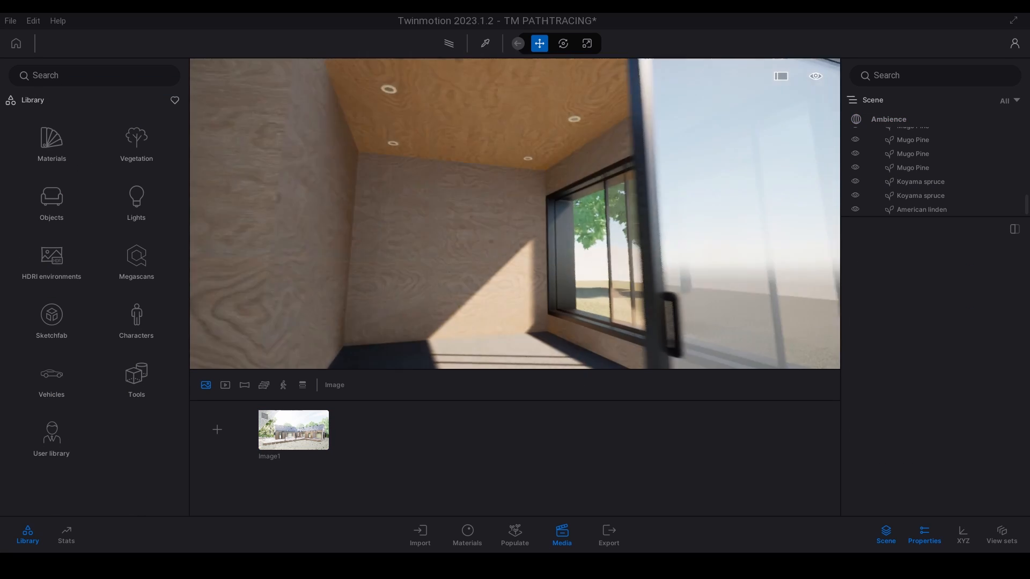
mouse_move(639, 317)
right_mouse_down()
mouse_move(639, 270)
mouse_move(678, 226)
mouse_move(657, 257)
right_mouse_up()
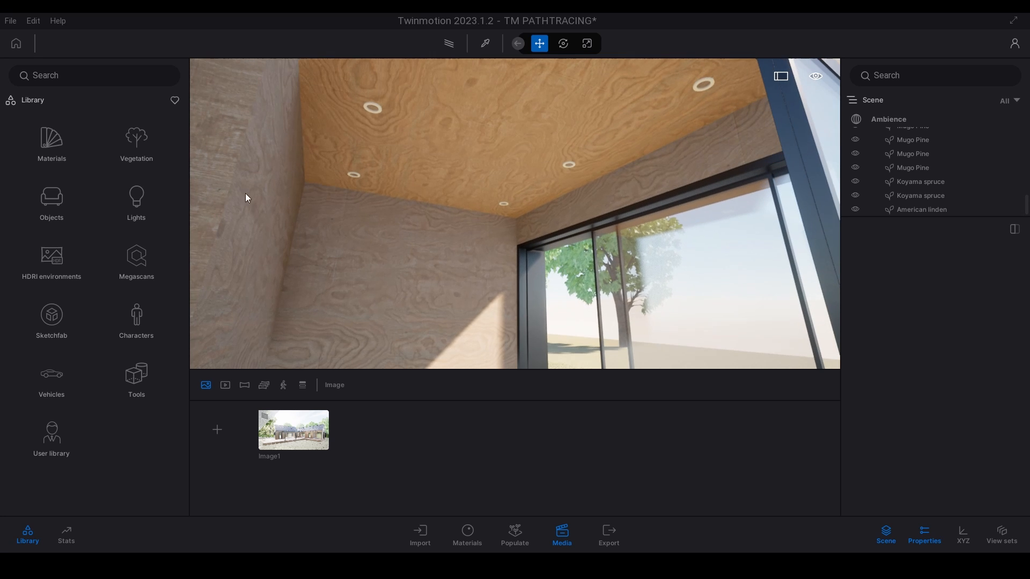
left_click(136, 198)
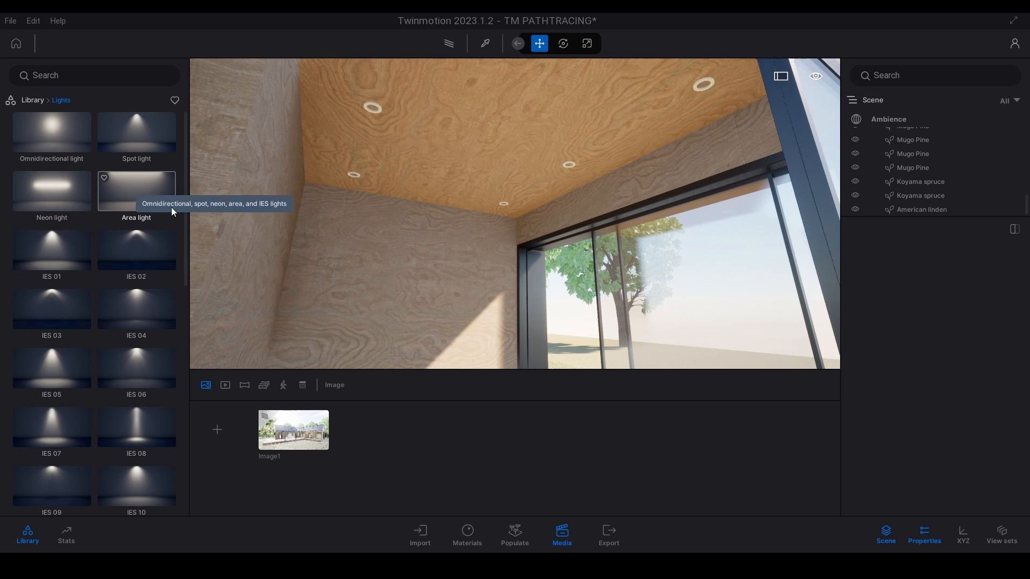
left_click_drag(172, 207, 445, 218)
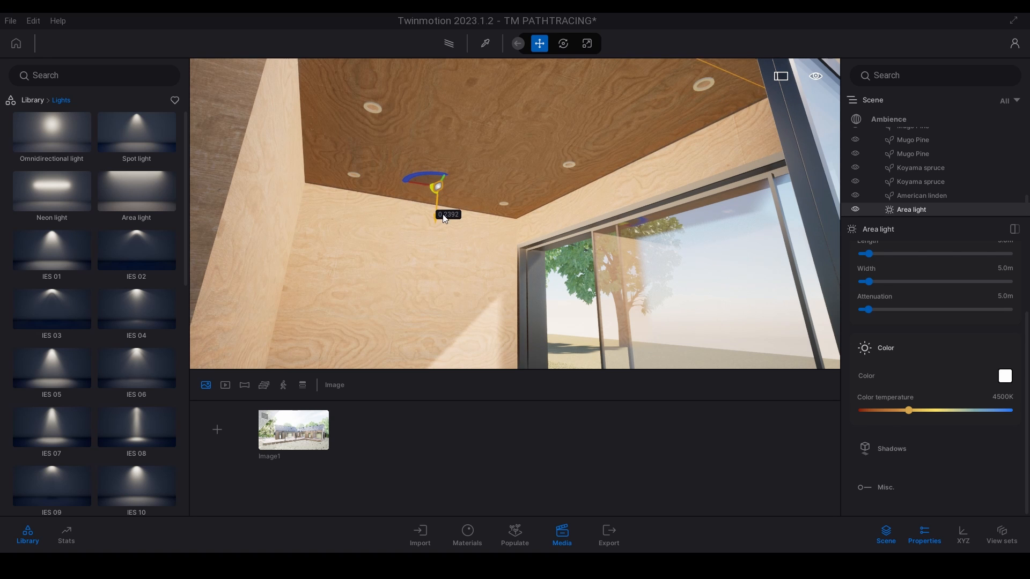
key("e")
left_click_drag(449, 173, 480, 134)
right_click_drag(479, 134, 476, 135)
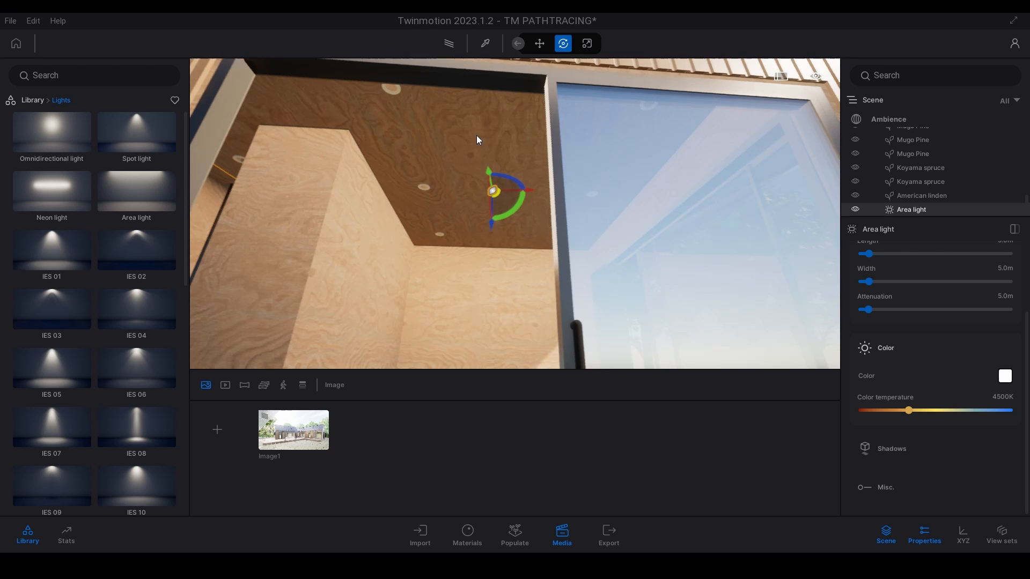
left_click(527, 191)
key("Escape")
key("w")
right_click_drag(456, 204, 504, 188)
key("s")
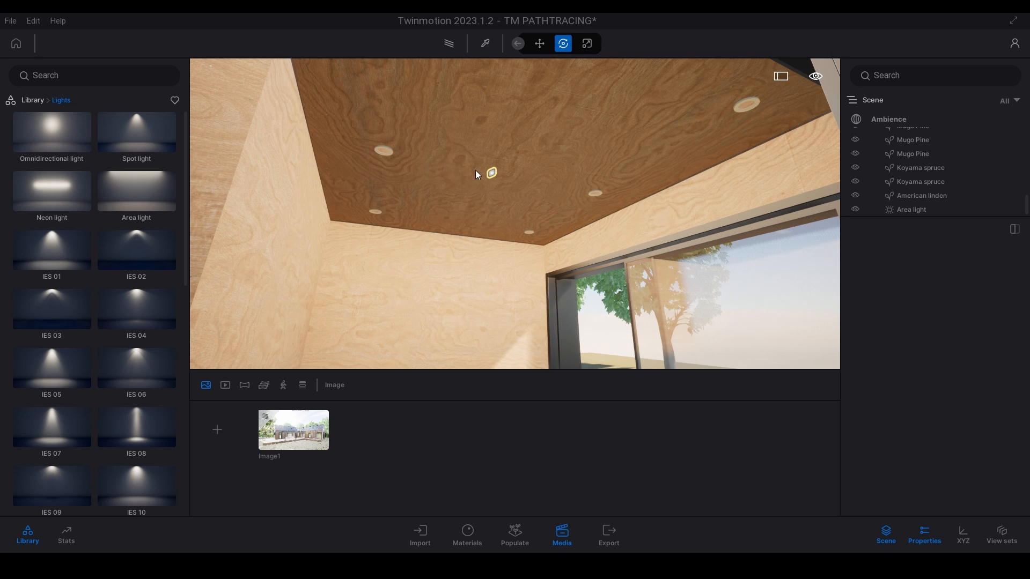
Set the ceiling area light's length and width to 2 m each
left_click(492, 173)
scroll(1006, 263, "up", 1)
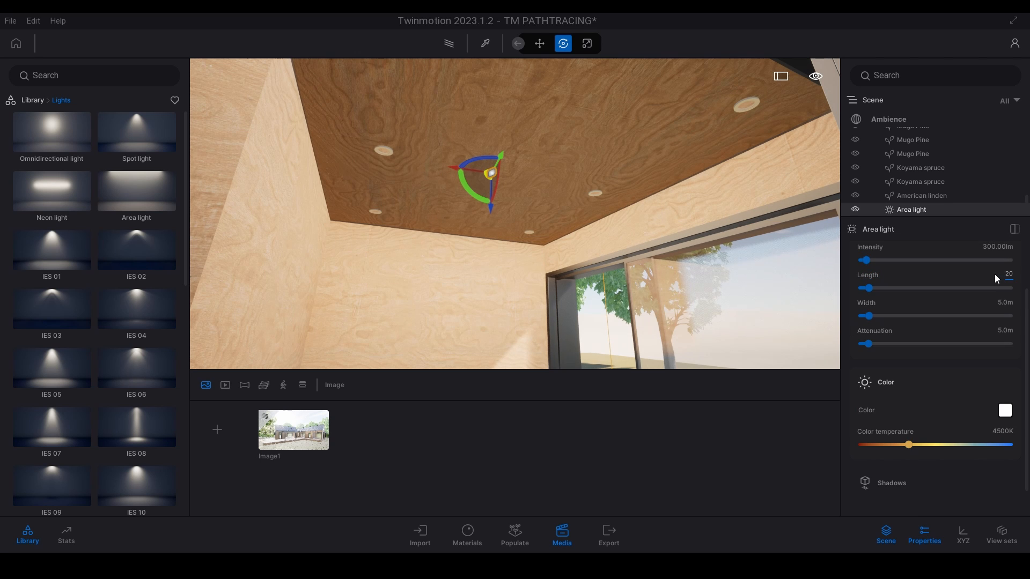
key("Return")
key("Tab")
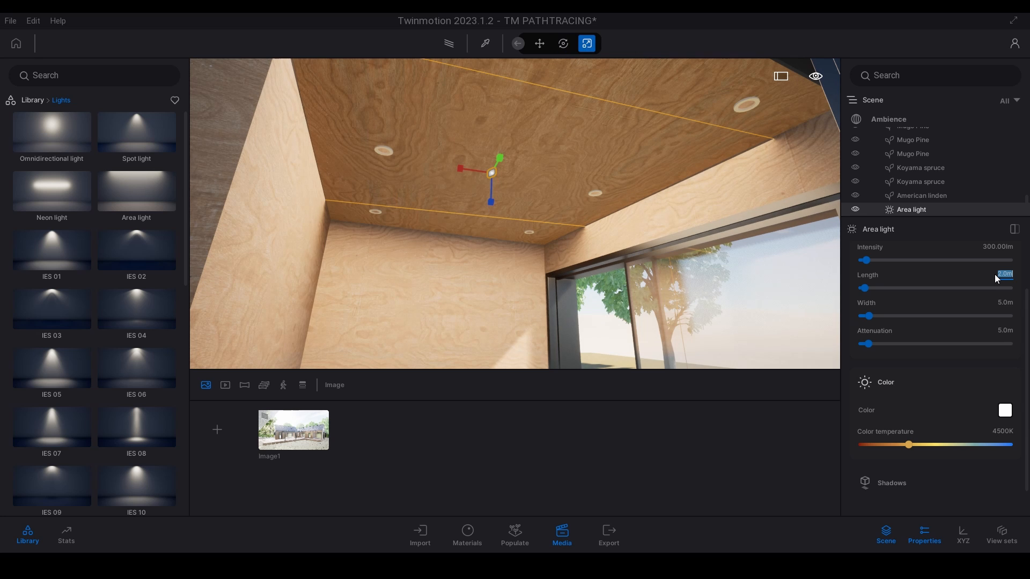
key("Tab")
key("Tab")
key("Tab")
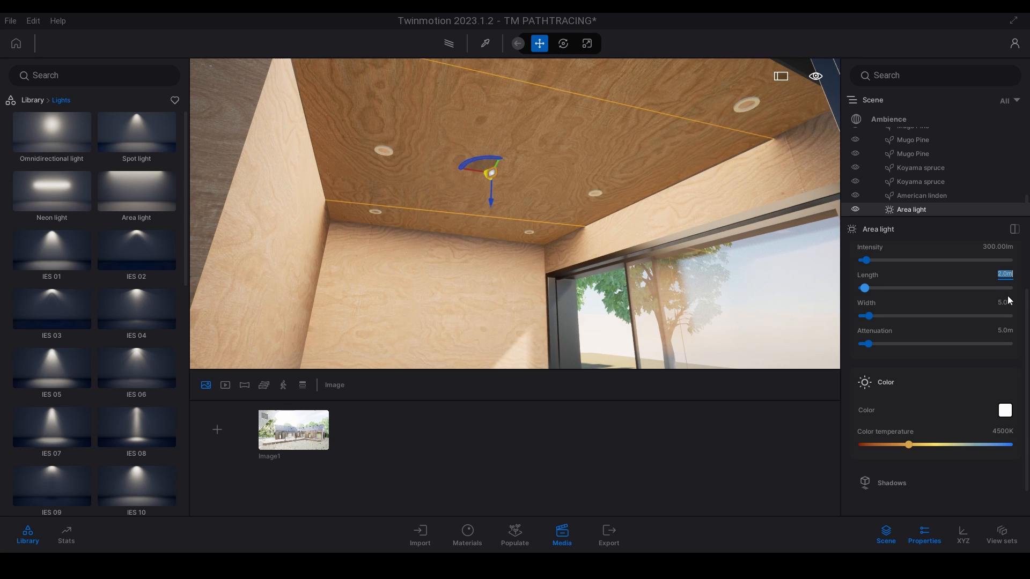
left_click(1007, 303)
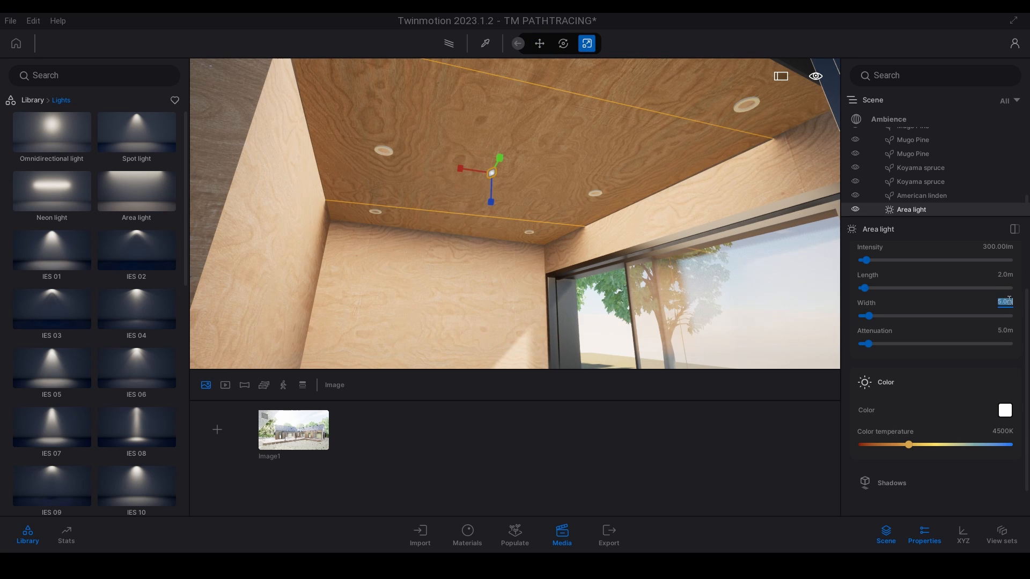
type("2")
key("Return")
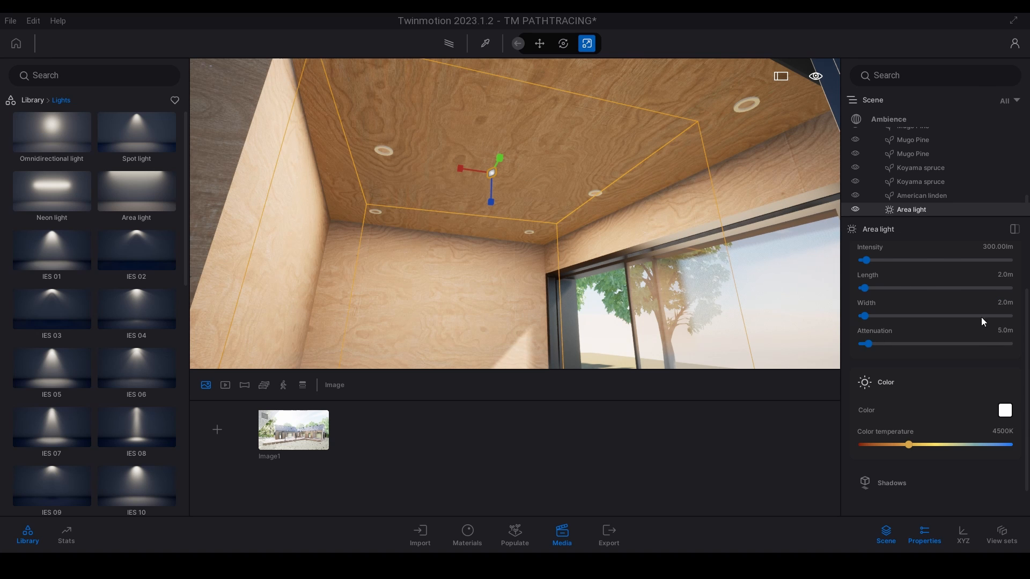
Set the area light's intensity to 100 lm, enable its shadows, and reopen Image1
left_click(1008, 248)
type("100")
key("Return")
scroll(967, 281, "down", 1)
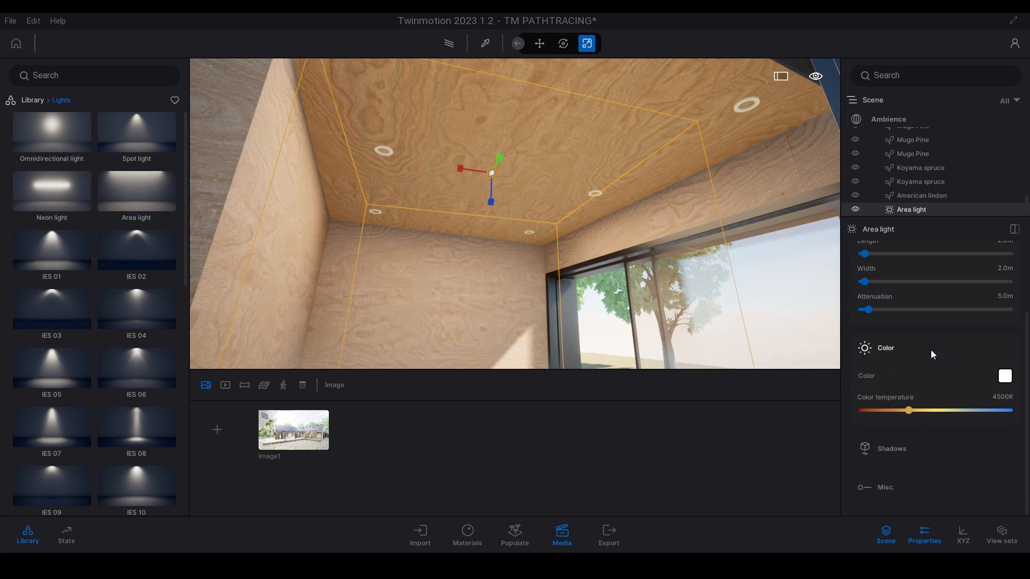
left_click(873, 446)
left_click(862, 477)
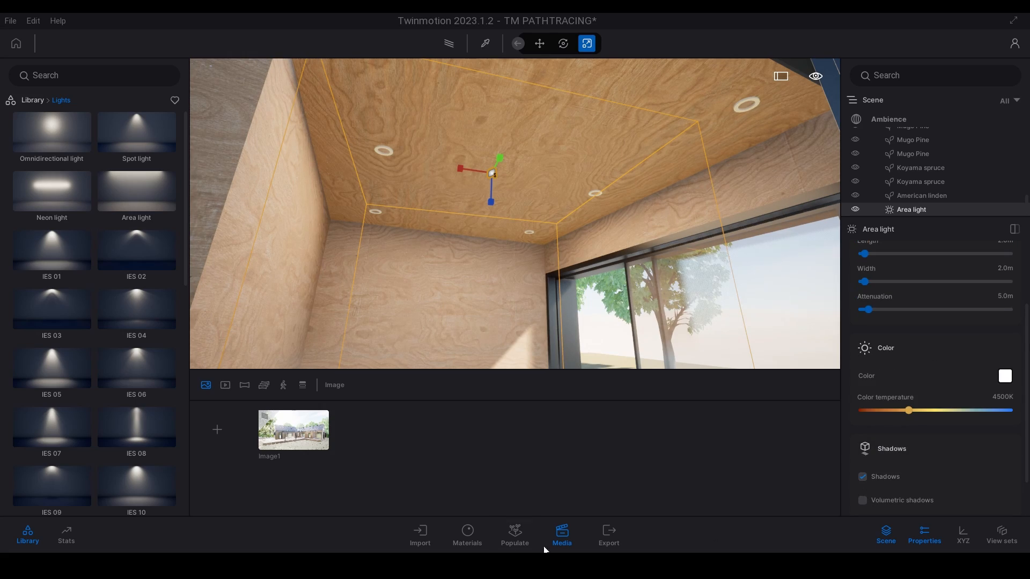
left_click(294, 430)
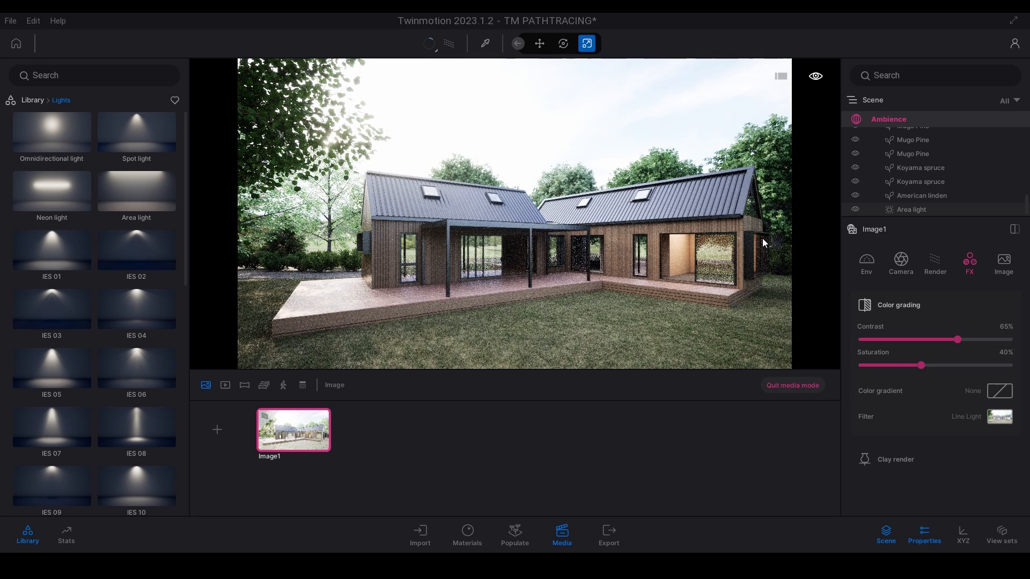
Leave media mode and copy the area light along the facade into the neighbouring room behind the sliding door
left_click(792, 386)
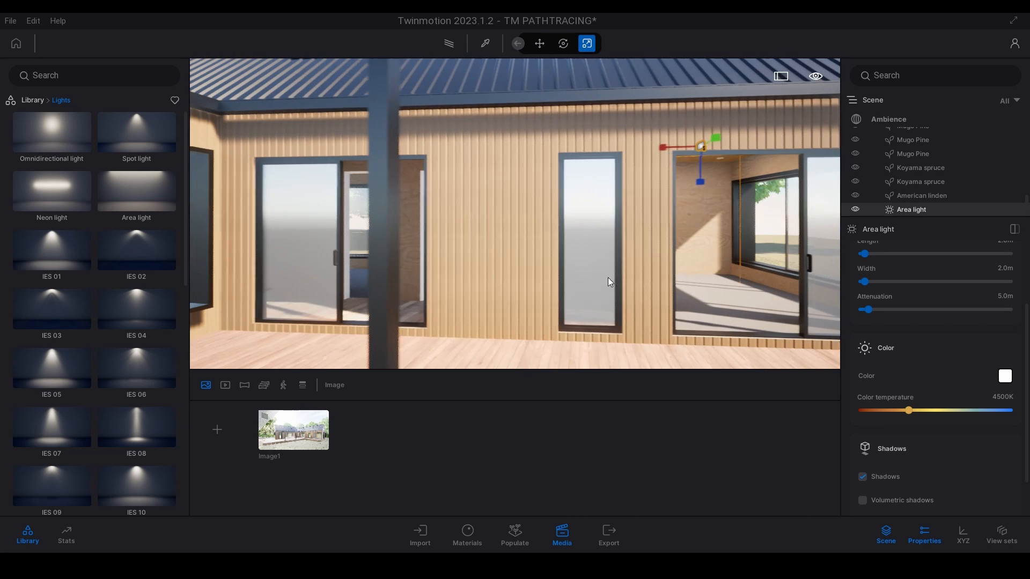
key("space")
key("space")
left_click_drag(655, 148, 322, 164, "alt")
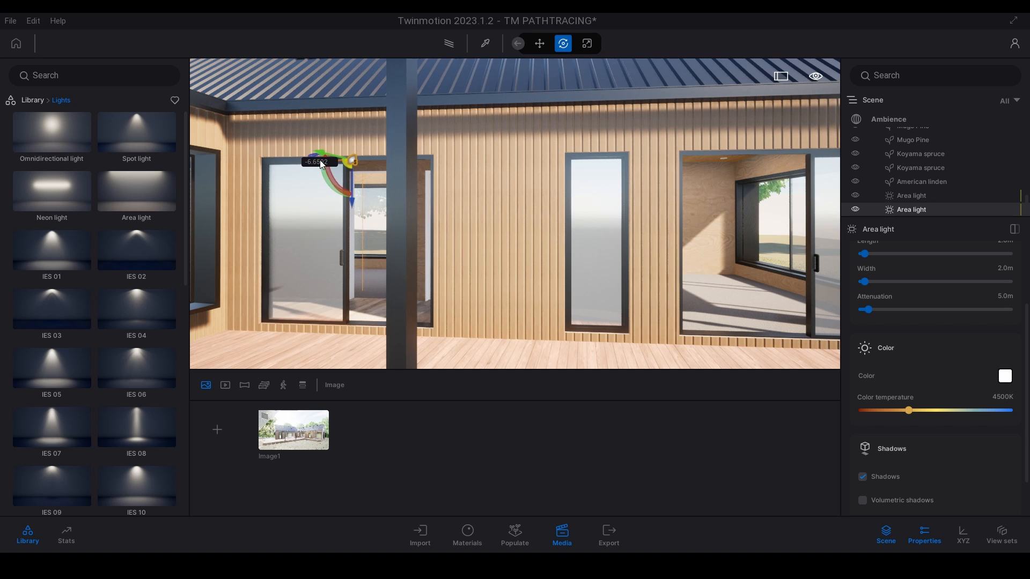
left_click(503, 261)
left_click(483, 345)
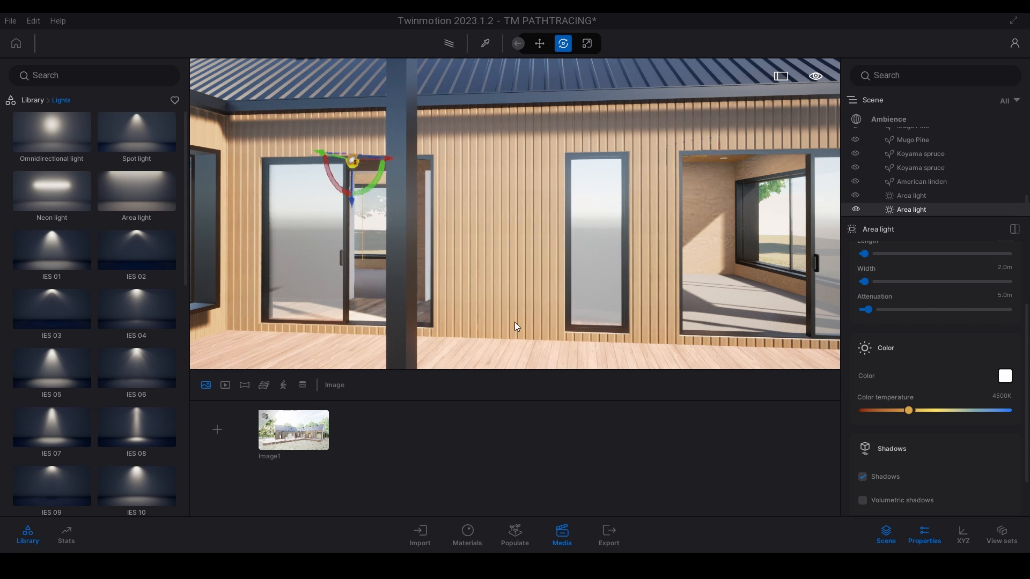
Center the copied area light beneath the plywood ceiling of the room behind the sliding door and reopen Image1
key("w")
right_click_drag(514, 323, 543, 199)
key("w")
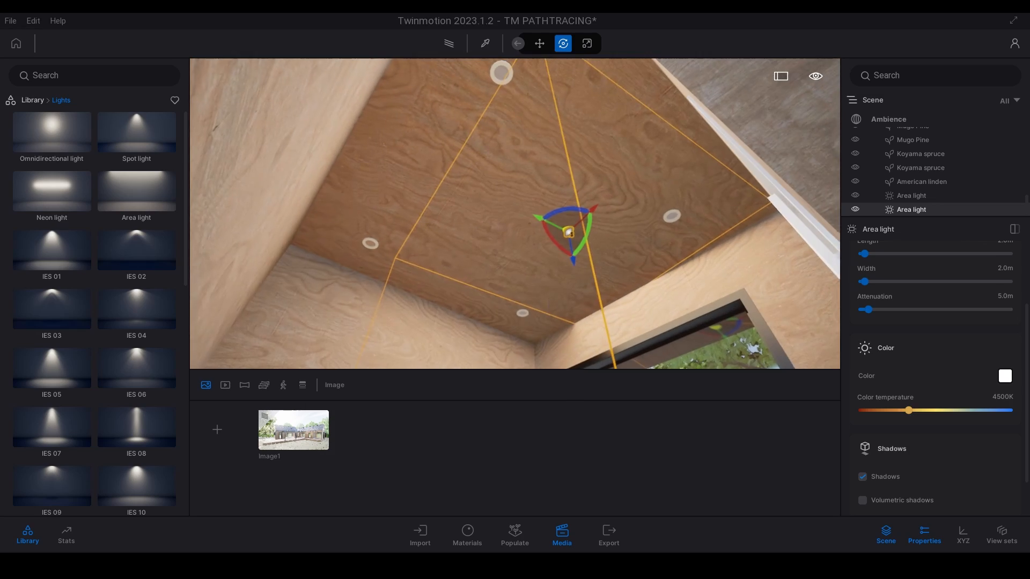
left_click_drag(533, 217, 493, 194)
left_click(287, 443)
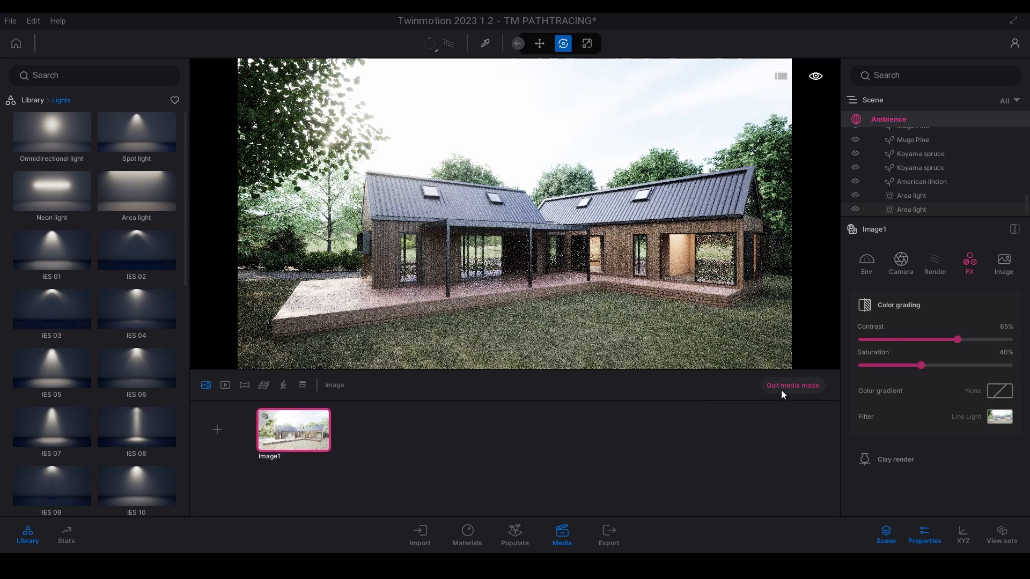
Leave media mode and duplicate the area light about 6.4 m away into the vaulted kitchen room, using the Copy option
left_click(781, 386)
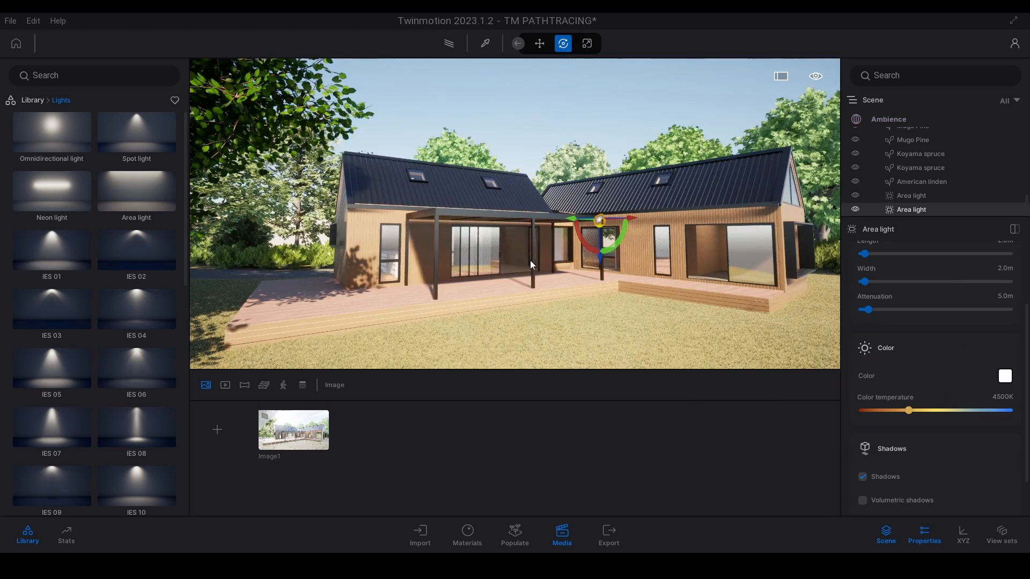
key("w")
right_click_drag(496, 242, 467, 258)
key("s")
right_click_drag(569, 252, 512, 243)
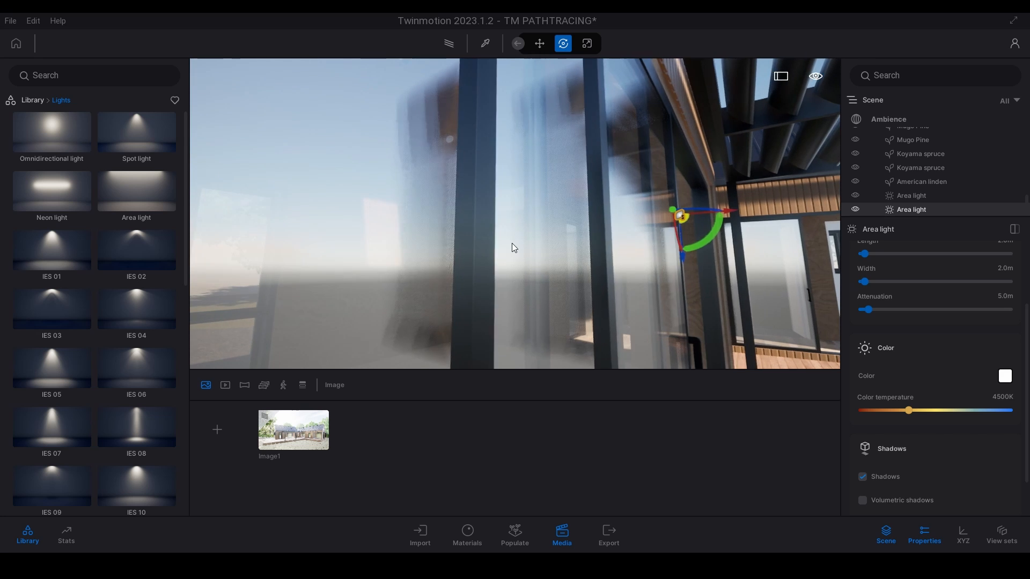
key("w")
left_click_drag(716, 211, 558, 114, "ctrl")
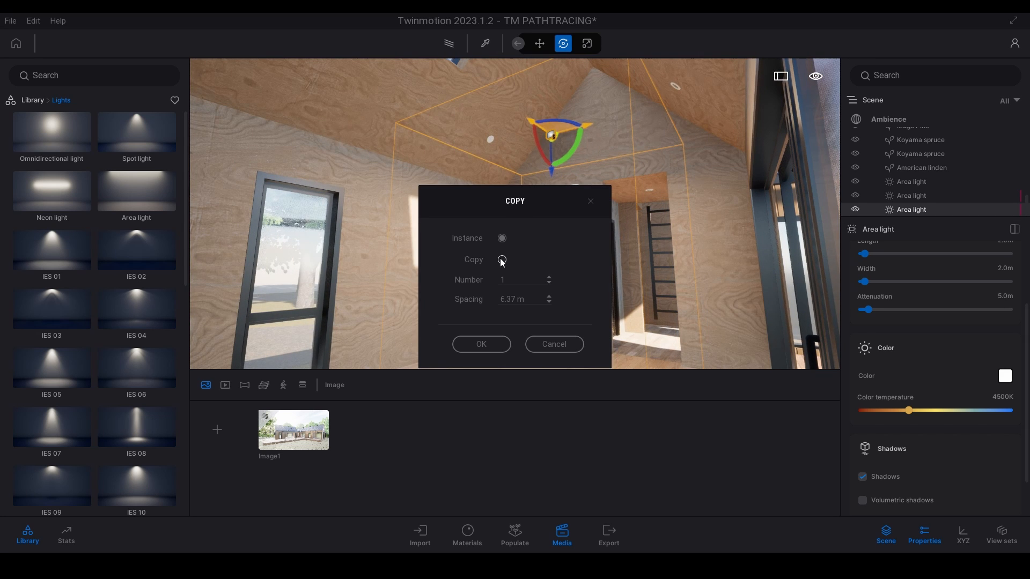
left_click(484, 340)
Copy the vaulted room's area light about 4 m along the ceiling toward the kitchen counter, and reopen Image1
right_click_drag(485, 340, 429, 314)
key("s")
right_click_drag(481, 203, 520, 221)
key("w")
key("s")
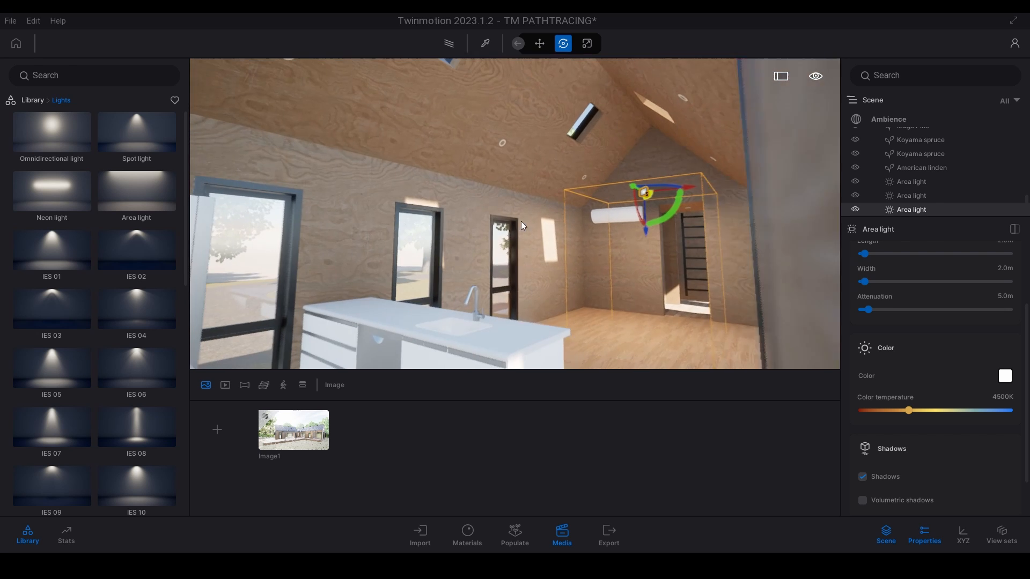
left_click(631, 185)
left_click_drag(631, 185, 369, 110, "ctrl")
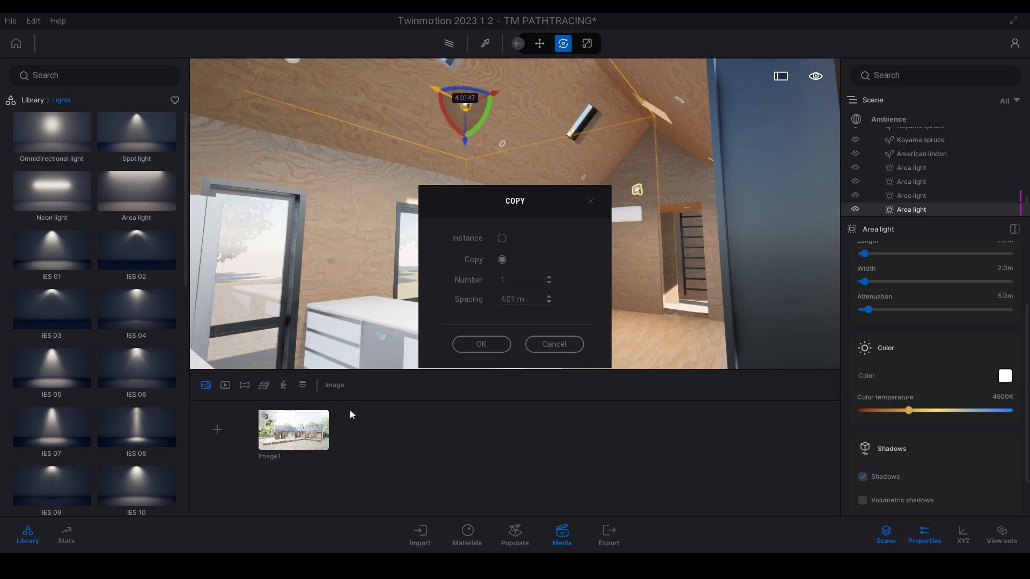
left_click(474, 344)
left_click(309, 433)
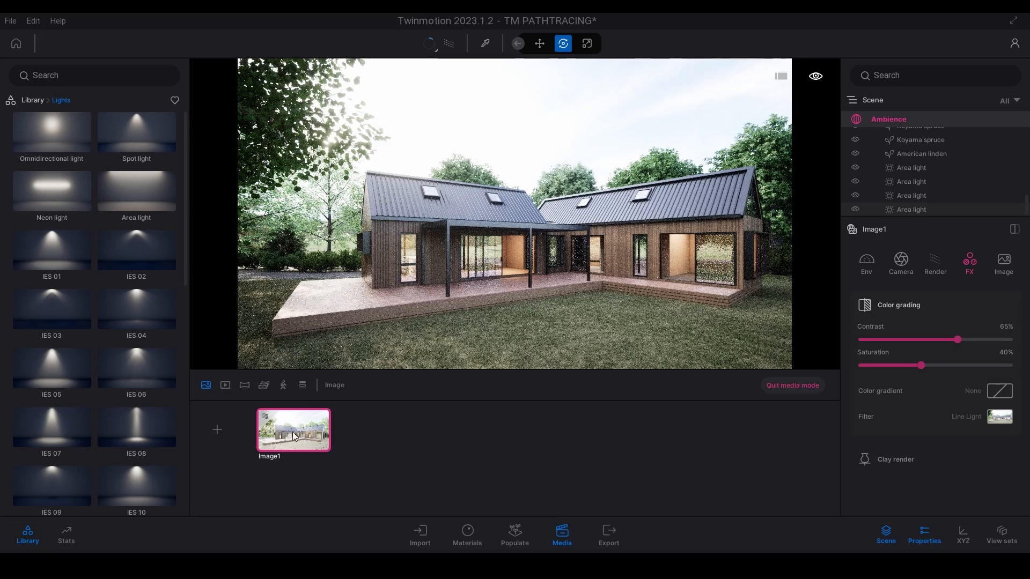
Return to the Image1 view and create a second image from it
mouse_move(298, 433)
left_click(301, 410)
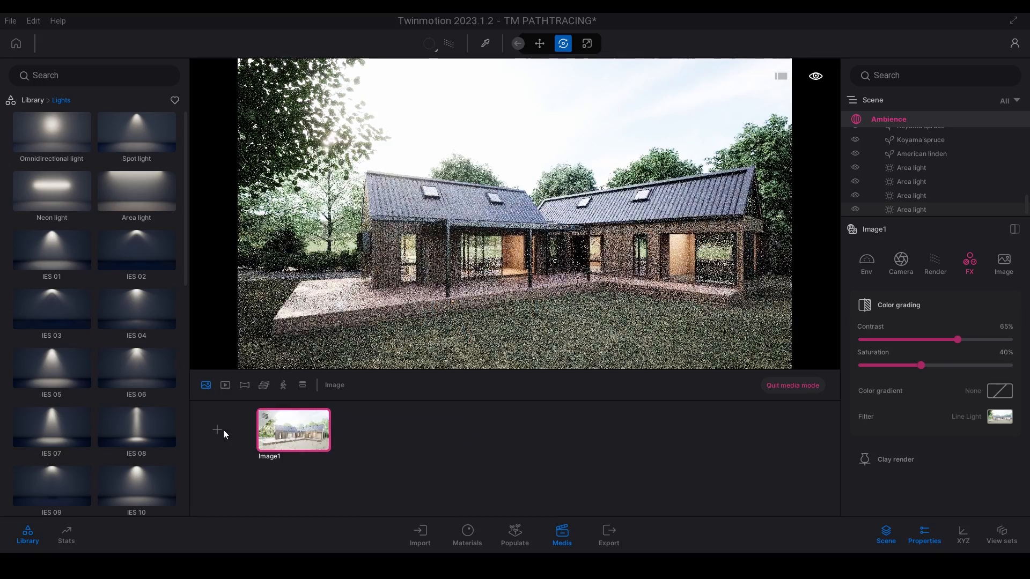
left_click(215, 429)
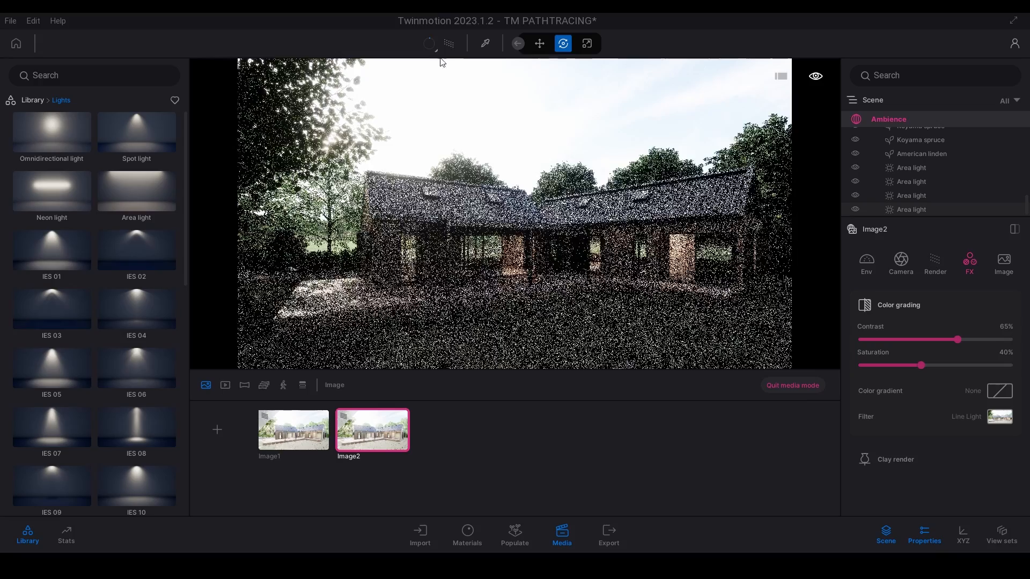
Preview Image2 with the path tracer at Low quality, and switch the quality to Medium
left_click(429, 42)
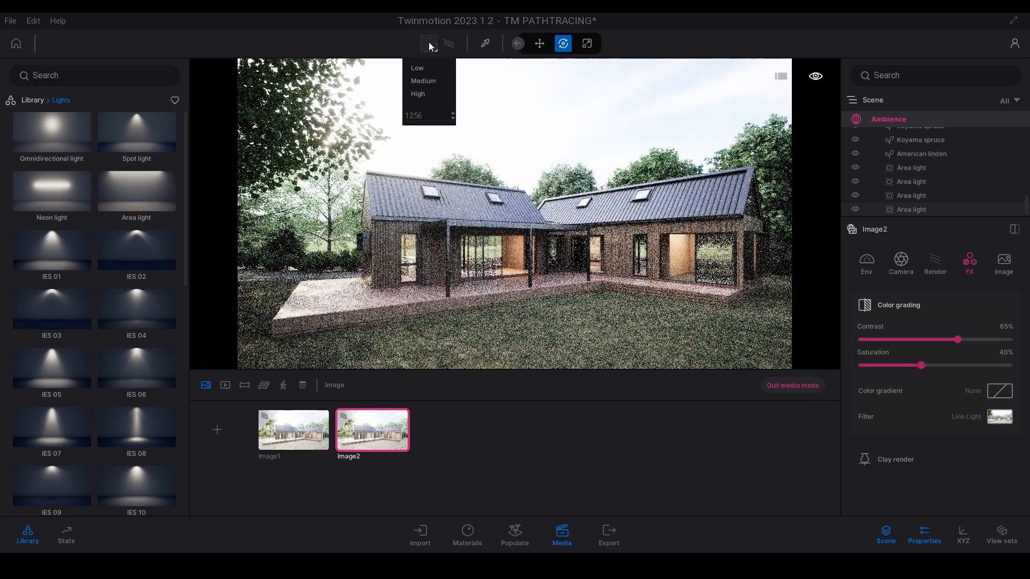
left_click(420, 68)
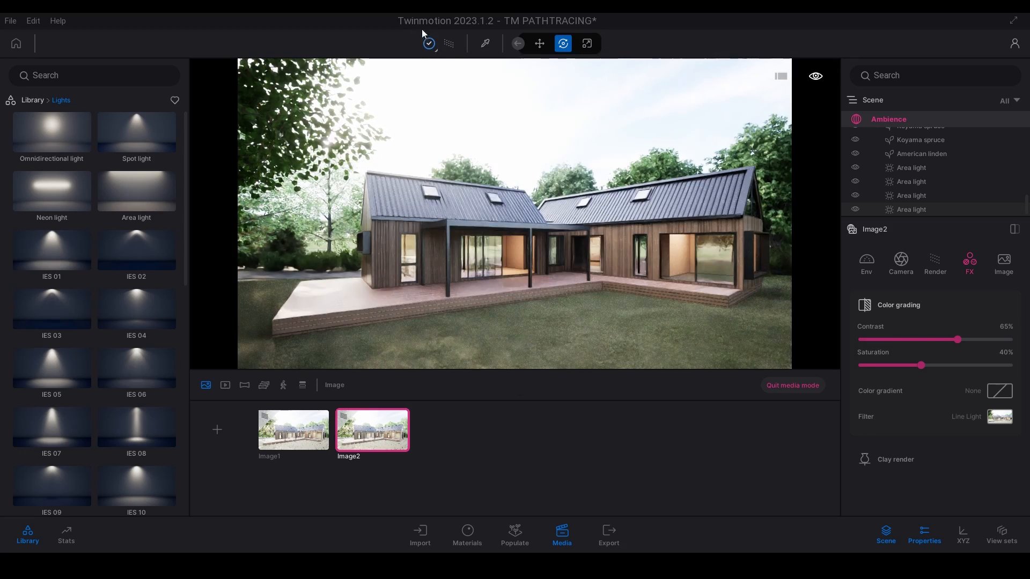
left_click(429, 43)
left_click(425, 86)
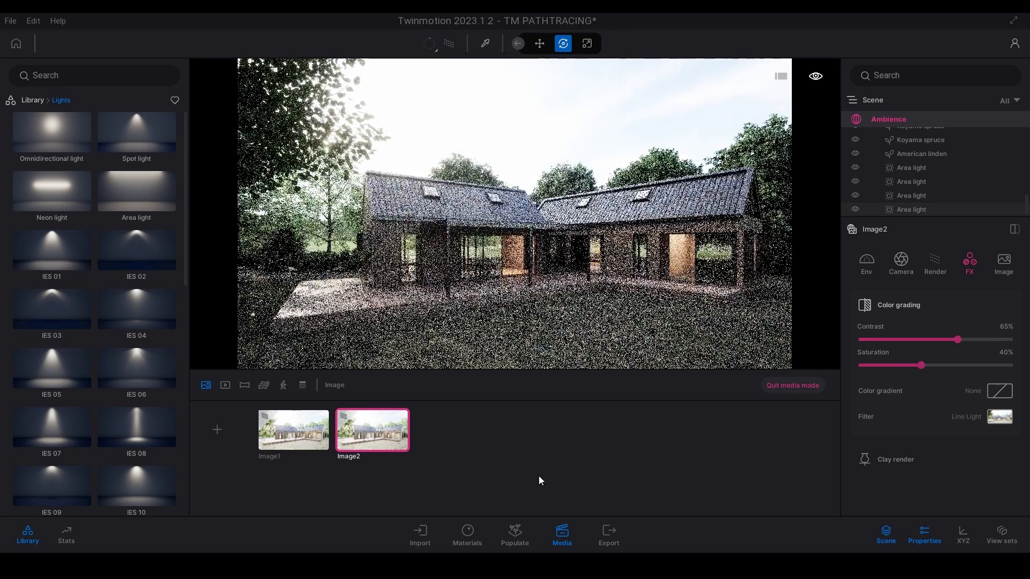
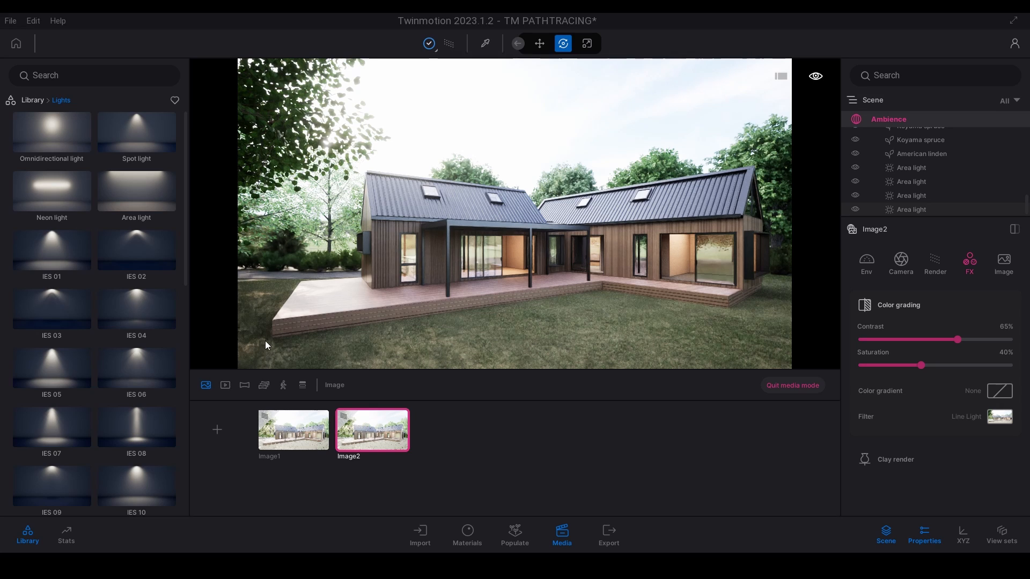
Fill the lawn gap between the tree and the driveway with Lawn 01 using a 2 m brush, and save the project
left_click(777, 379)
key("w")
right_click_drag(520, 294, 485, 276)
left_click(487, 316)
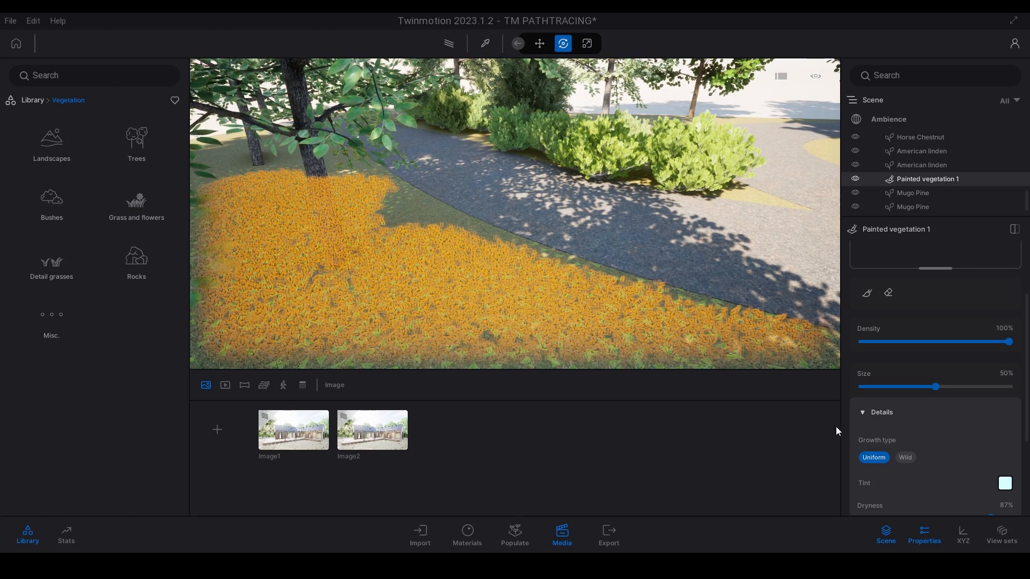
left_click(869, 293)
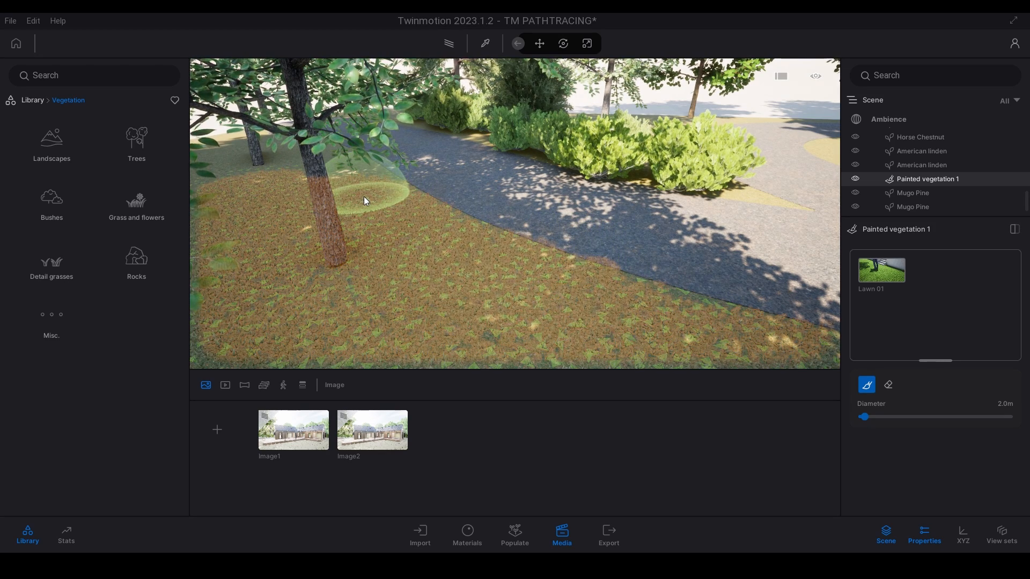
key("ctrl+s")
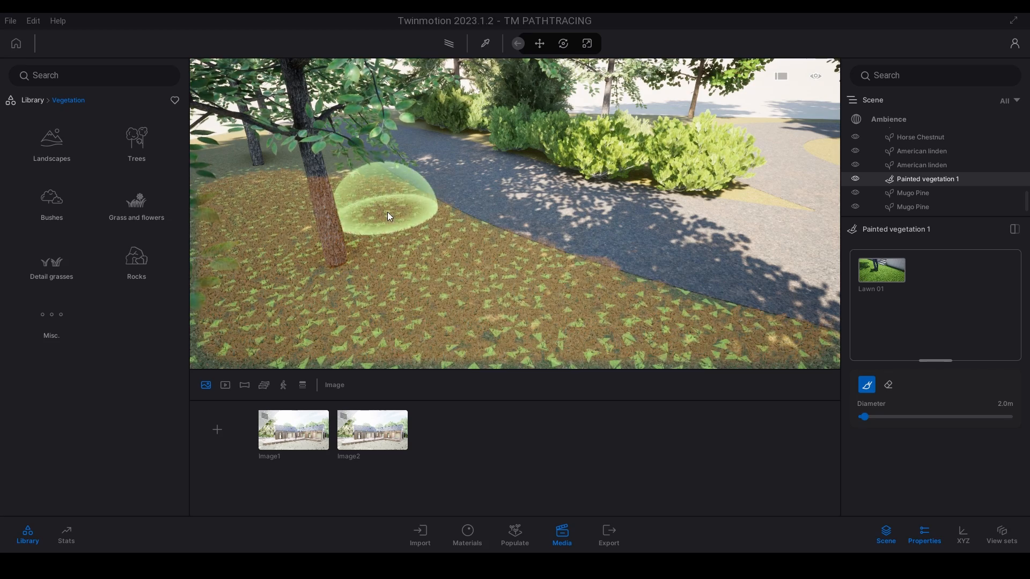
Continue painting the lawn along the driveway edge, then reopen Image2 and end the painting
mouse_move(629, 319)
right_mouse_down()
mouse_move(633, 307)
mouse_move(549, 257)
right_mouse_up()
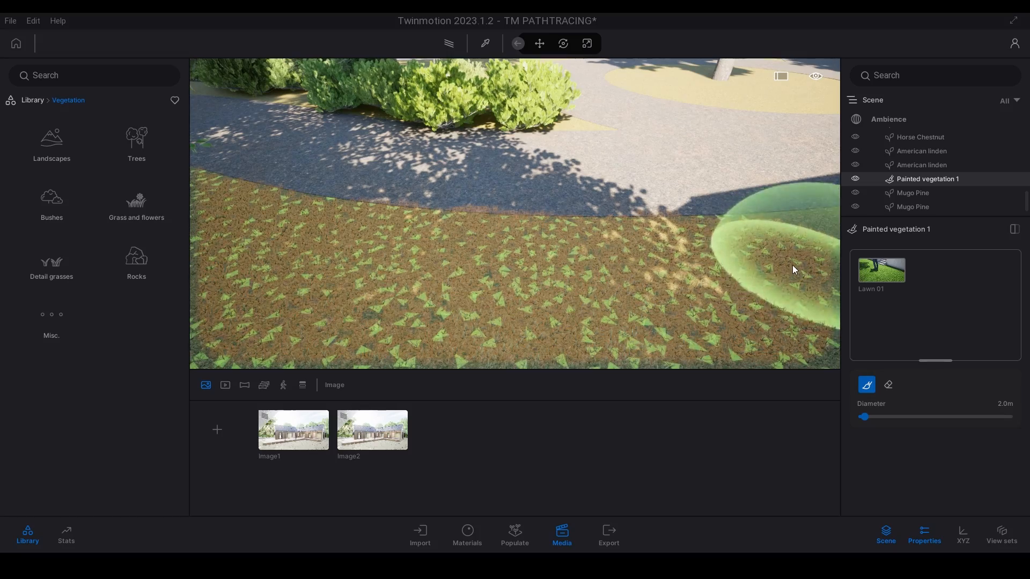
left_click(381, 438)
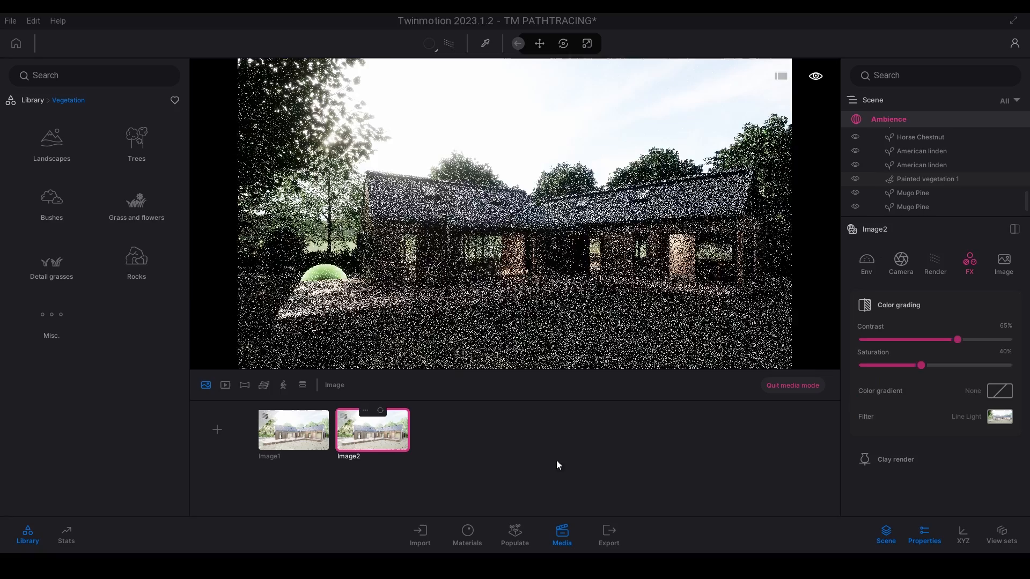
key("Escape")
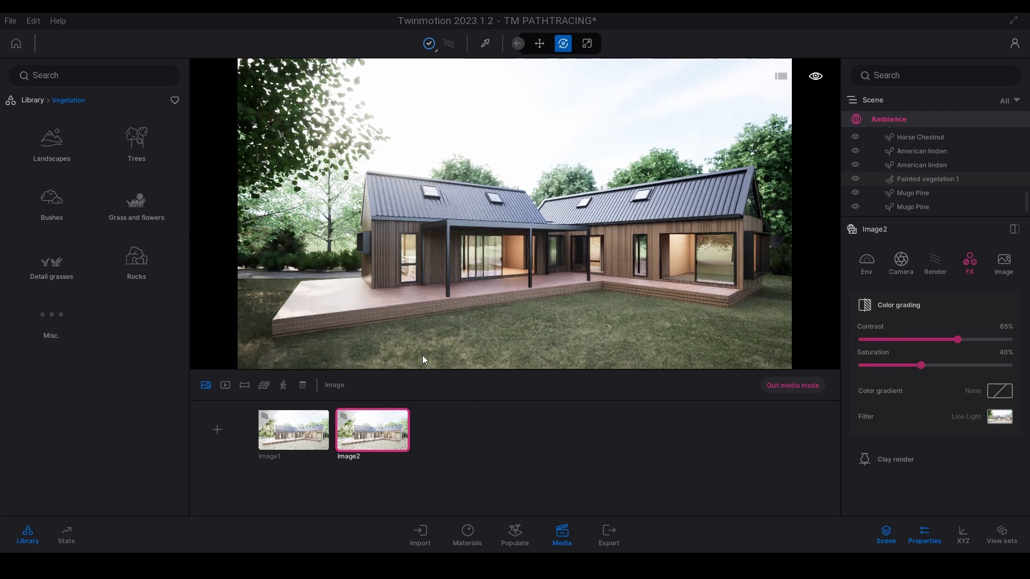
Place the 2022 Volkswagen Arteon model from the user library's car folders beside the far end of the house
left_click(31, 100)
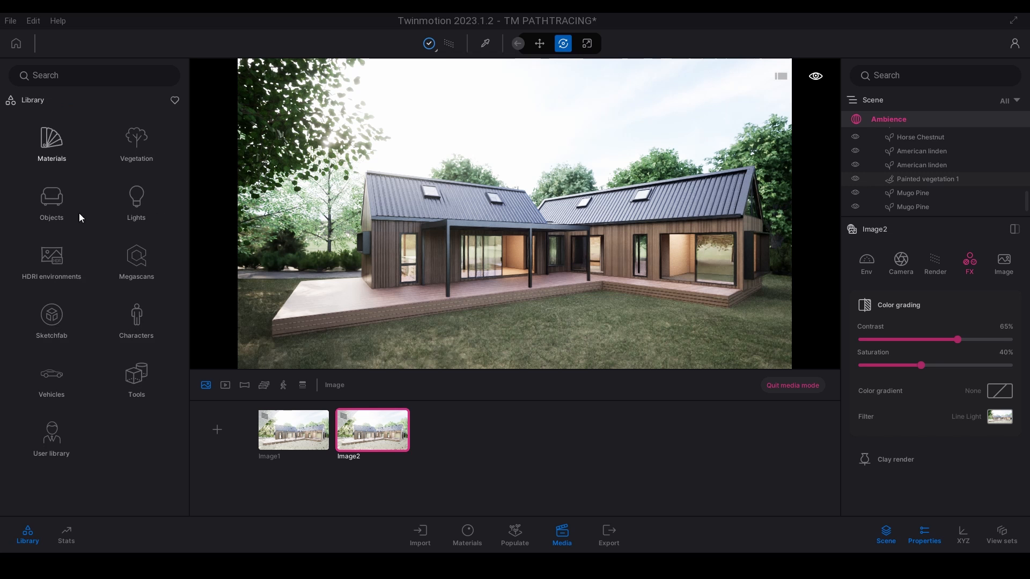
left_click(58, 439)
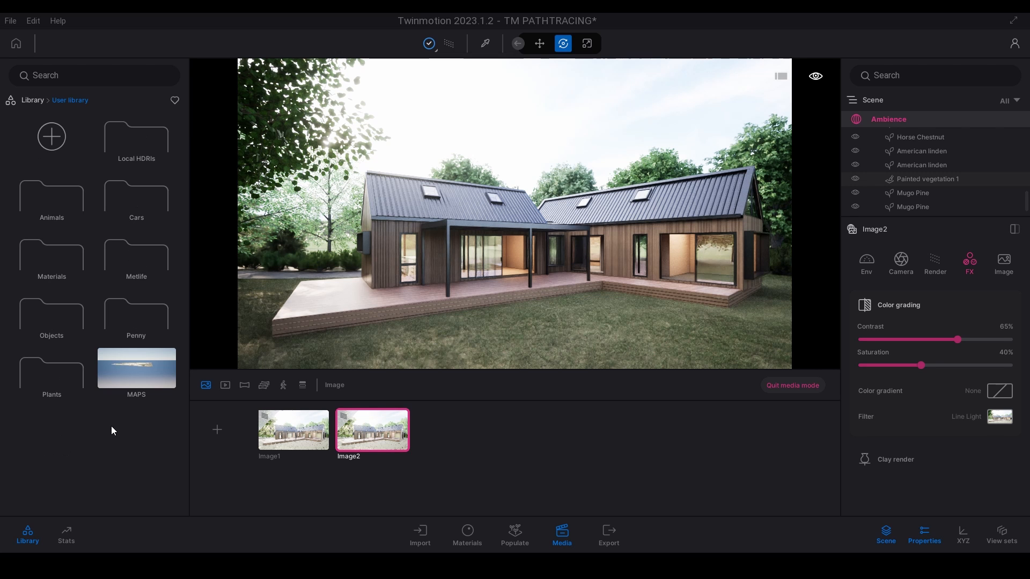
left_click(127, 204)
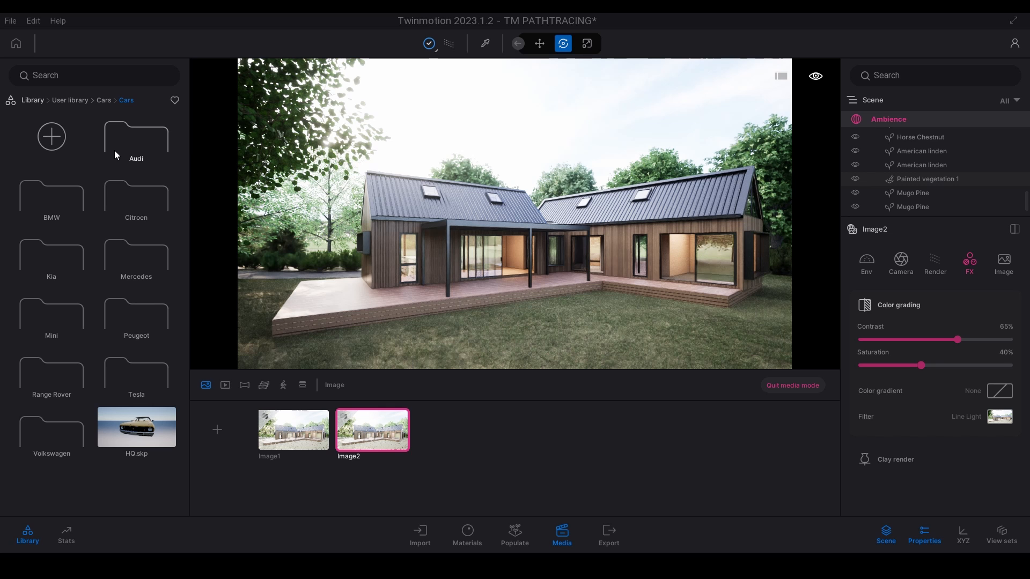
left_click(76, 211)
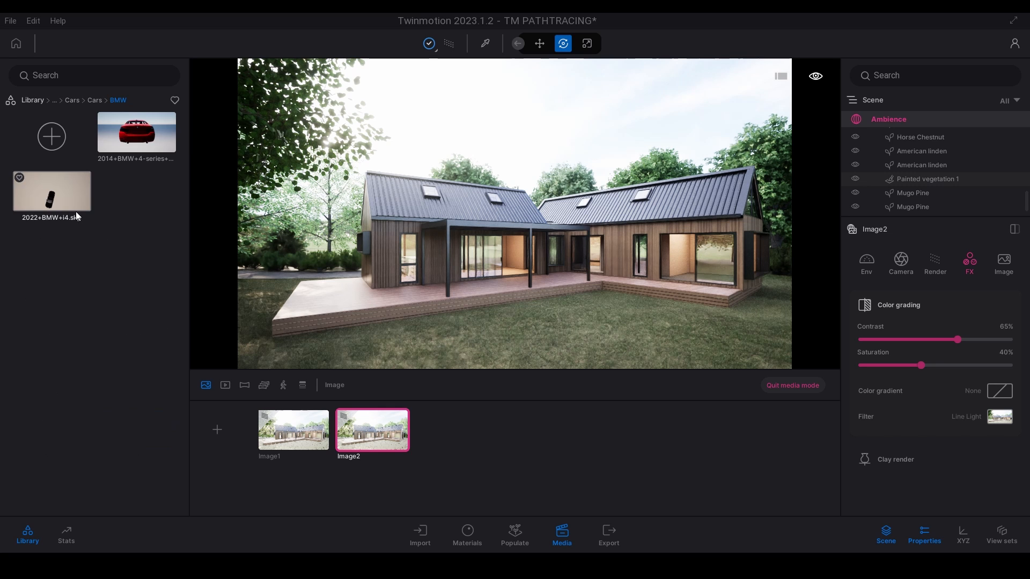
left_click(89, 101)
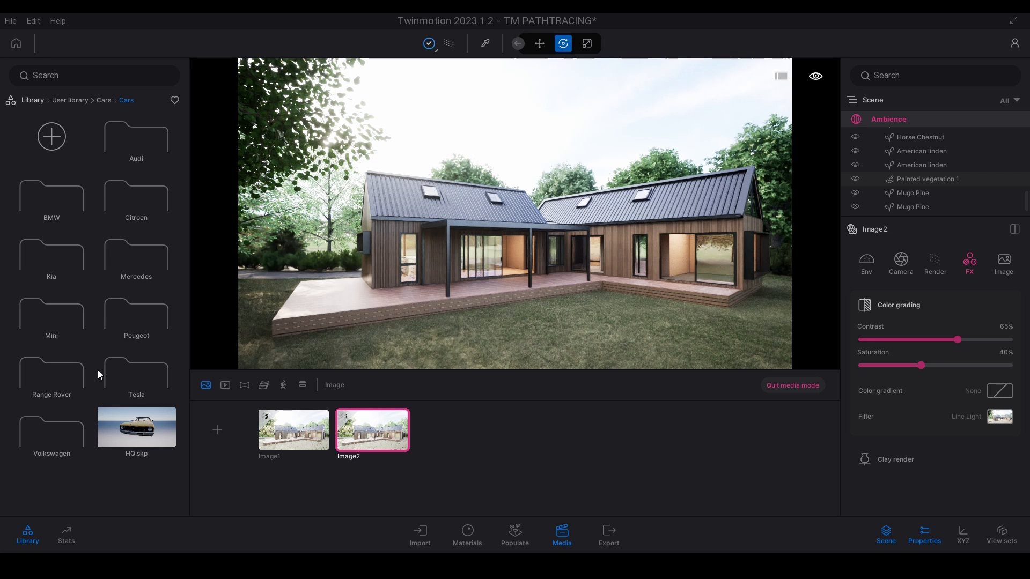
left_click(146, 156)
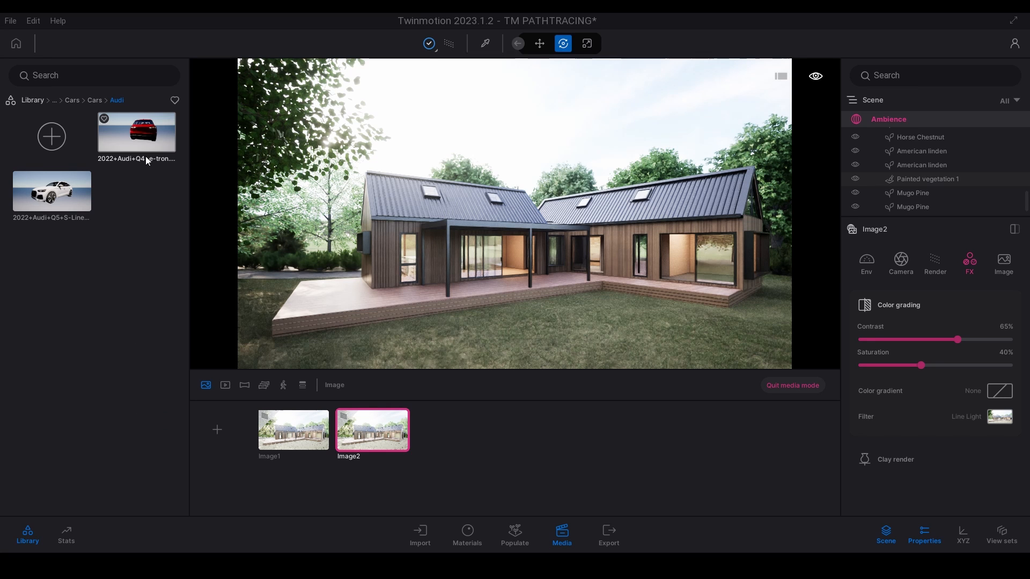
left_click(93, 100)
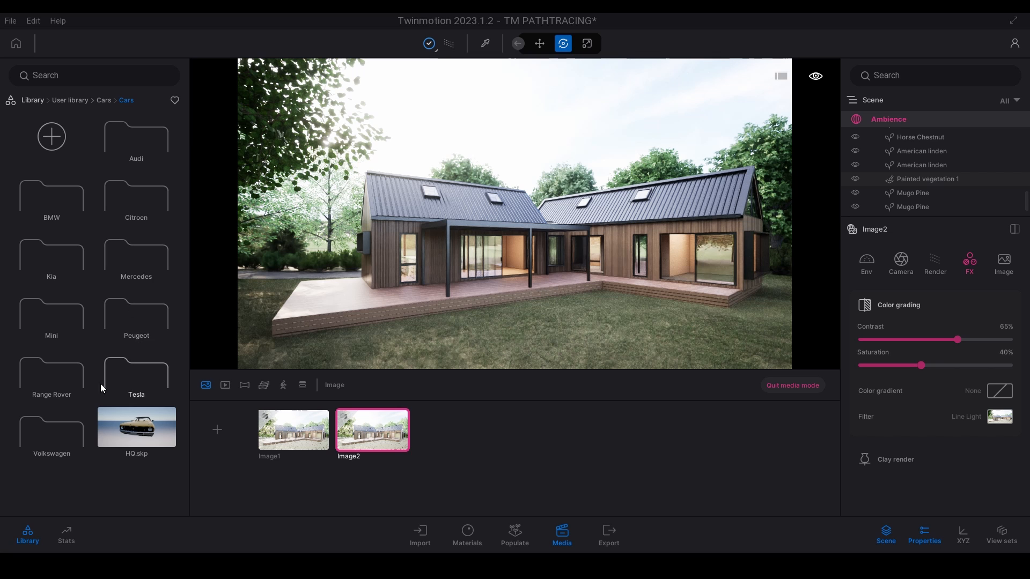
left_click(65, 433)
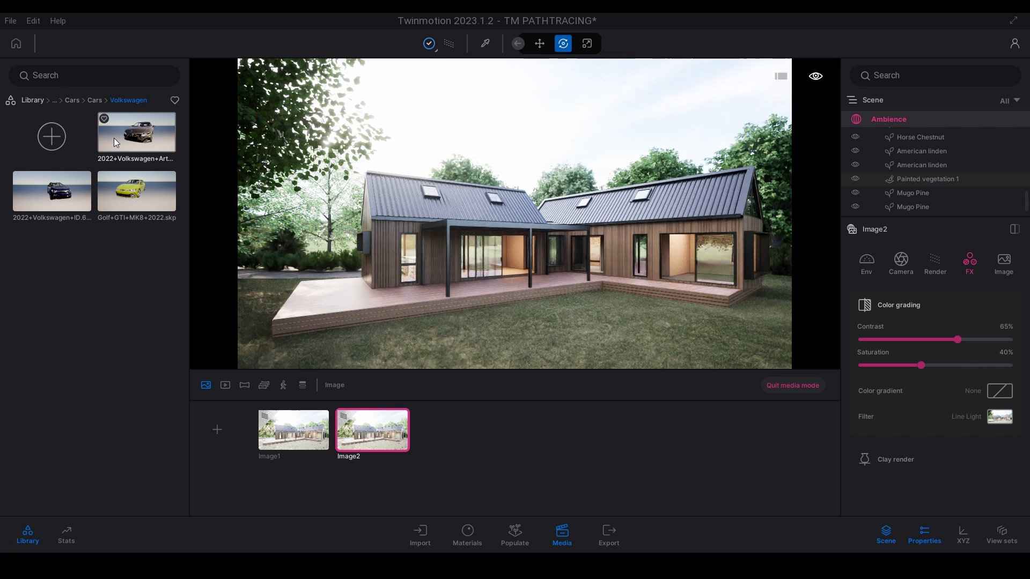
left_click_drag(114, 138, 303, 275)
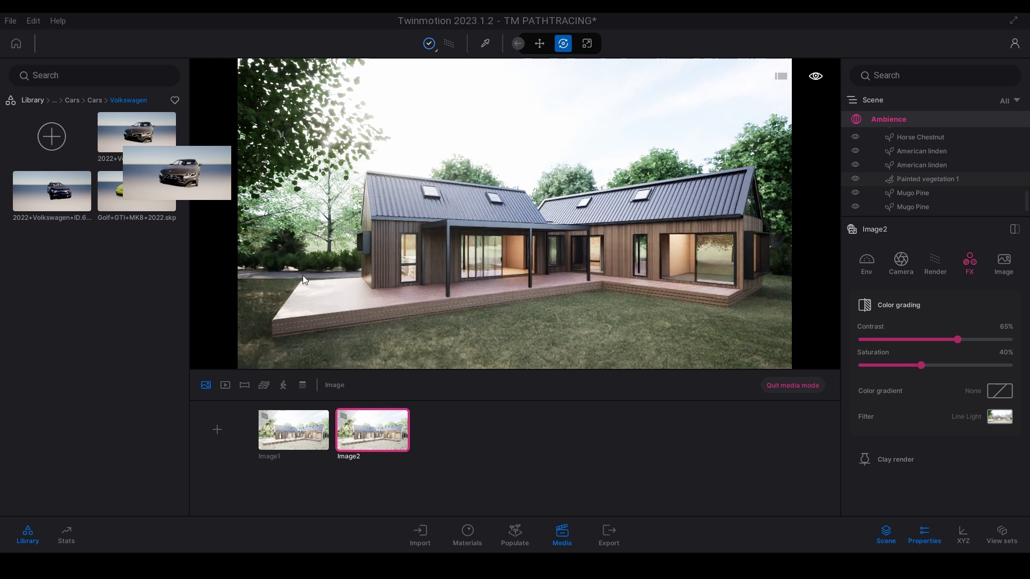
mouse_move(302, 275)
left_mouse_down()
mouse_move(366, 284)
mouse_move(294, 278)
left_mouse_up()
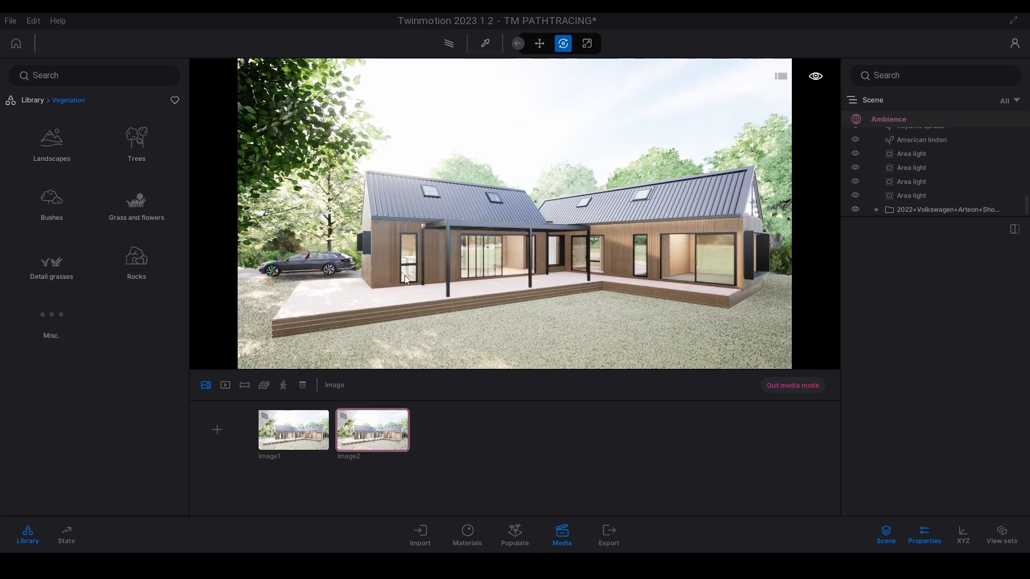
Select the Volkswagen Arteon and move it from the lawn edge onto the driveway next to the bush
key("w")
mouse_move(404, 280)
right_mouse_down()
mouse_move(343, 280)
mouse_move(421, 272)
right_mouse_up()
key("r")
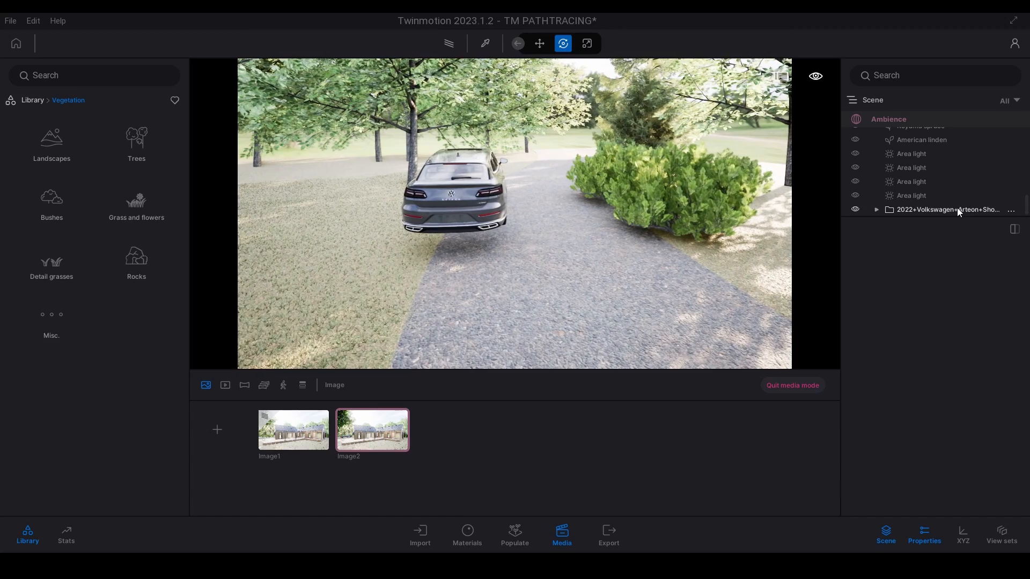
left_click(957, 209)
left_click_drag(478, 186, 523, 194)
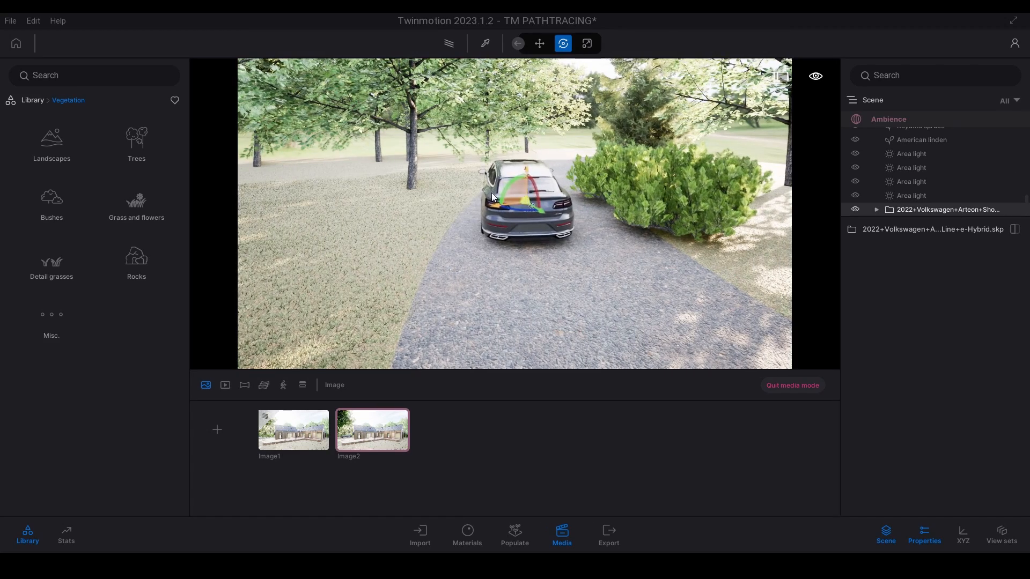
Raise the car until its wheels rest on the driveway surface, and reopen Image2
key("a")
key("w")
right_click_drag(492, 192, 601, 194)
left_click(476, 255)
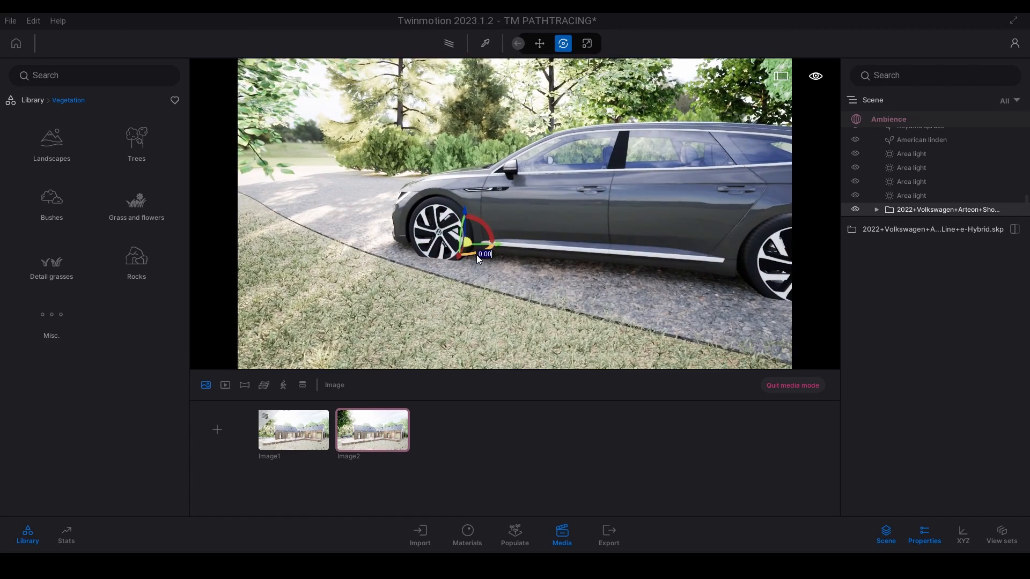
left_click_drag(476, 253, 498, 199)
right_click_drag(498, 198, 476, 195)
key("w")
key("s")
key("q")
key("w")
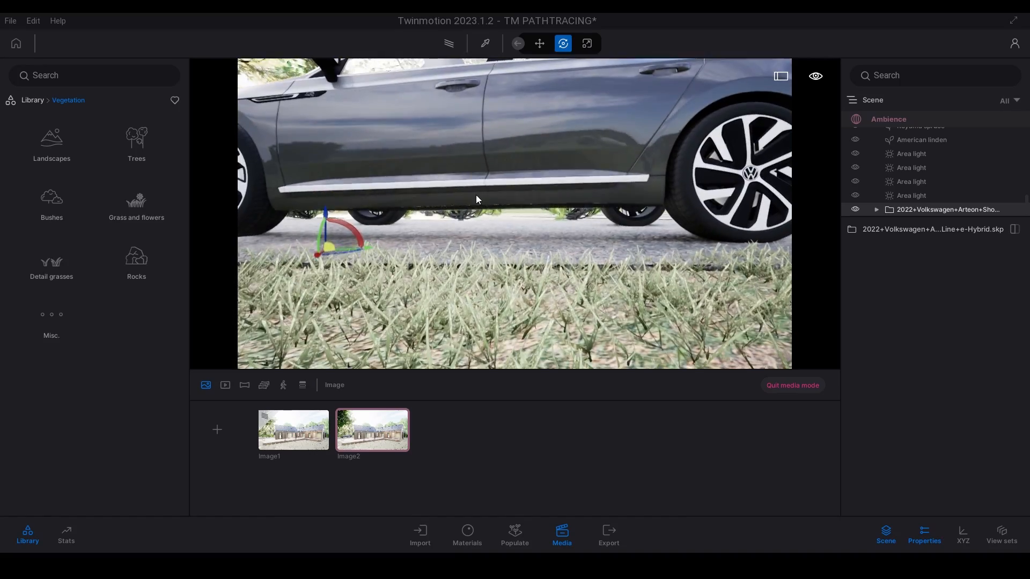
key("s")
left_click(391, 443)
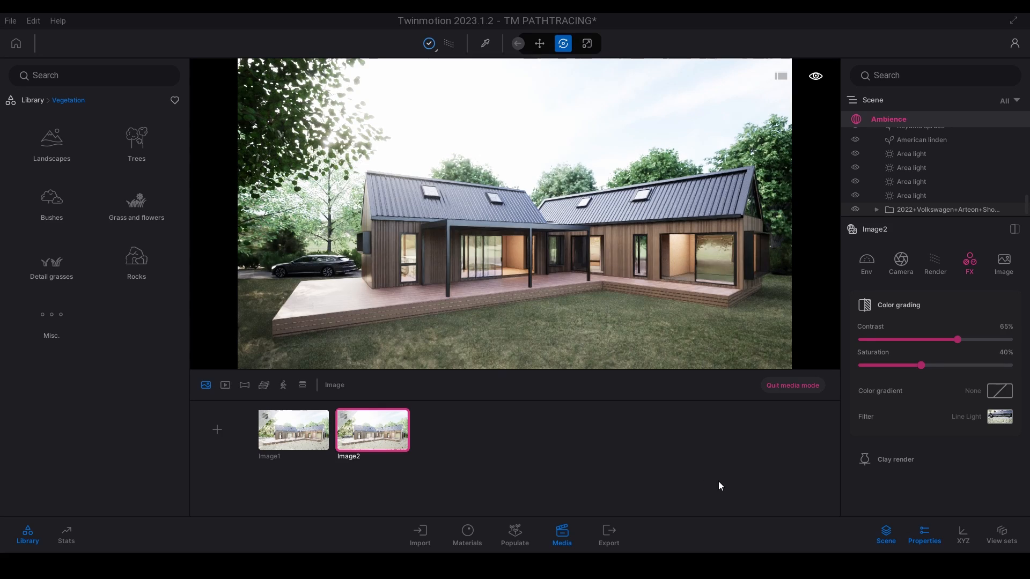
Select the Volkswagen Arteon and shift it farther along the driveway, clear of the house corner
left_click(906, 209)
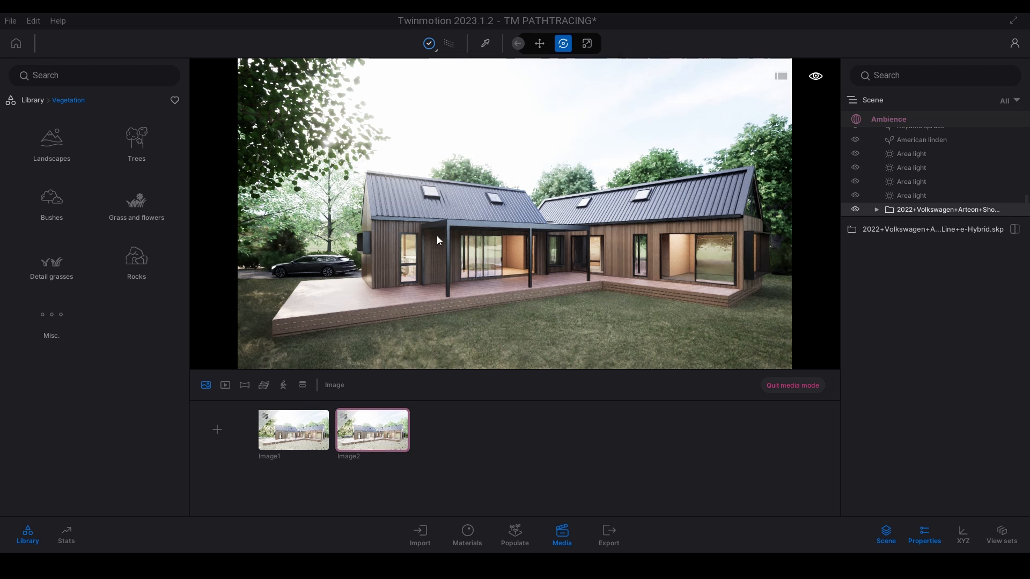
left_click(903, 199)
key("r")
left_click(903, 209)
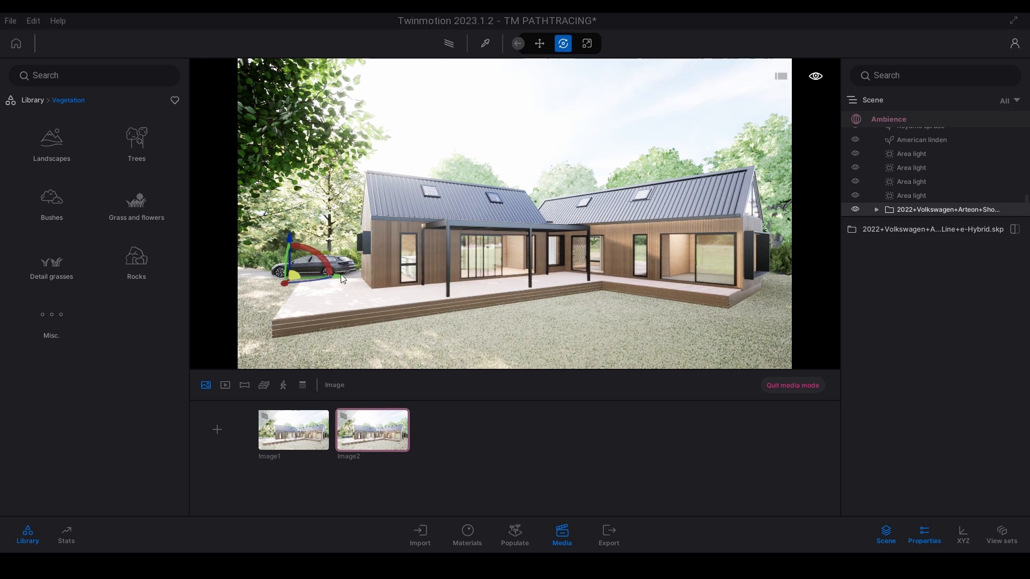
left_click_drag(340, 276, 323, 277)
left_click(269, 285)
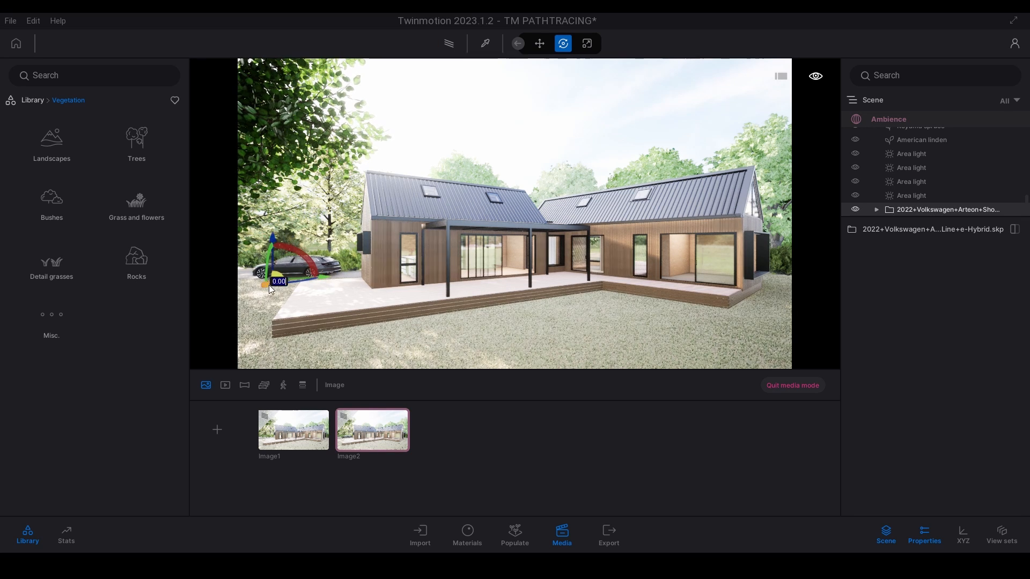
left_click(451, 423)
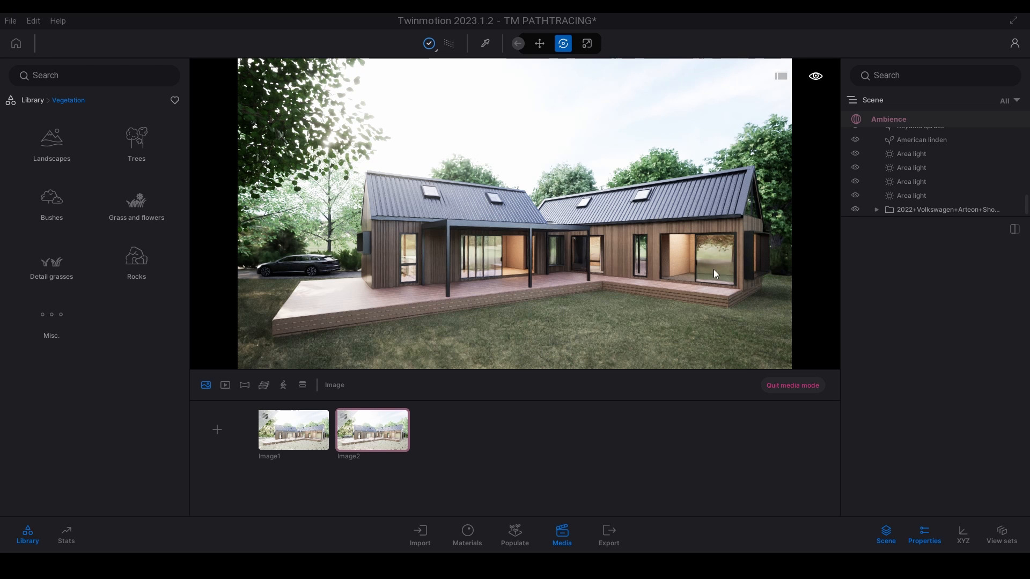
Leave Image2, go to the bedroom beside the deck, and open the Beds folder of the user library's indoor furniture
left_click(796, 386)
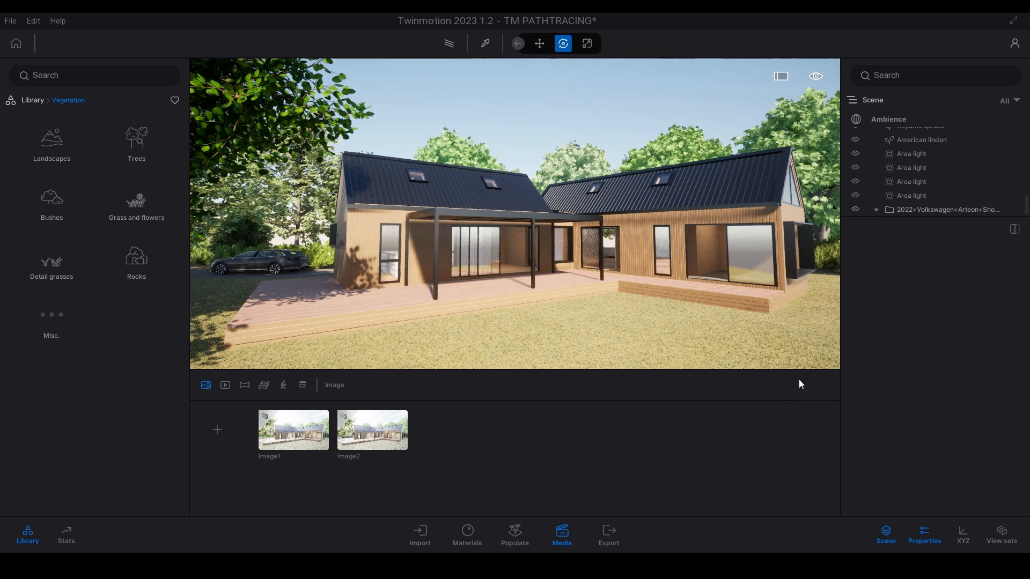
right_click_drag(586, 232, 762, 244)
key("w")
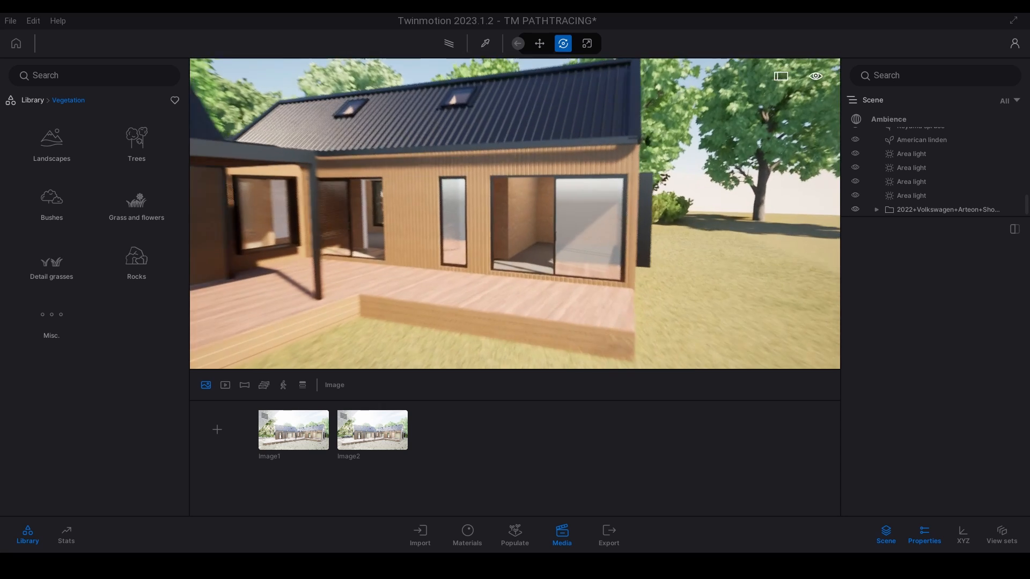
right_click_drag(407, 236, 407, 269)
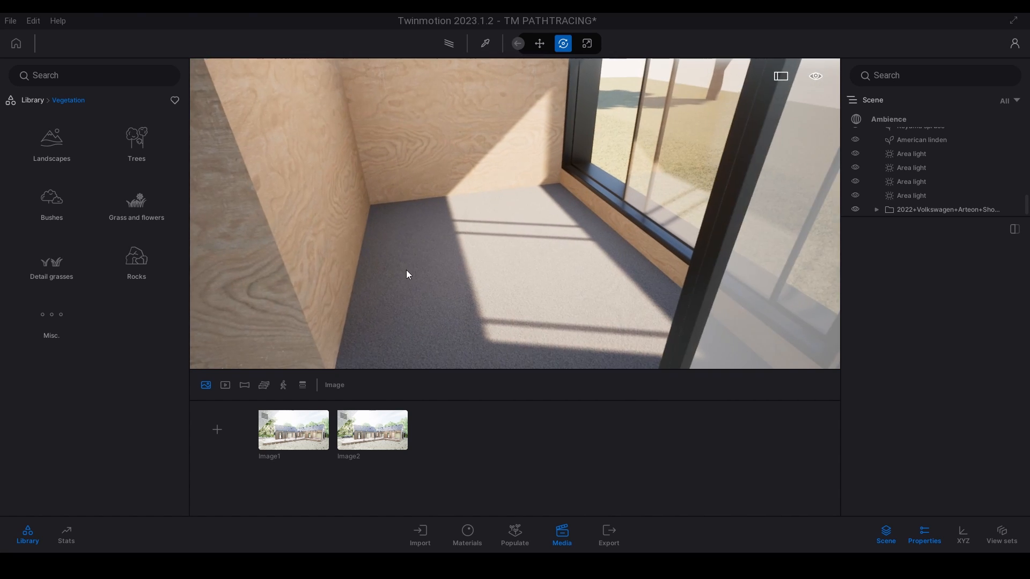
left_click(29, 100)
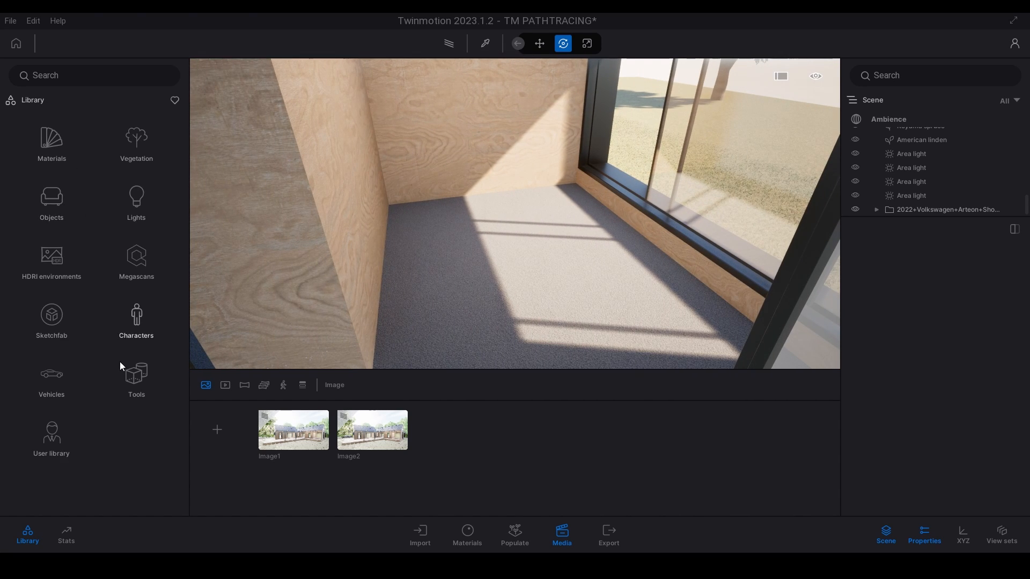
left_click(51, 435)
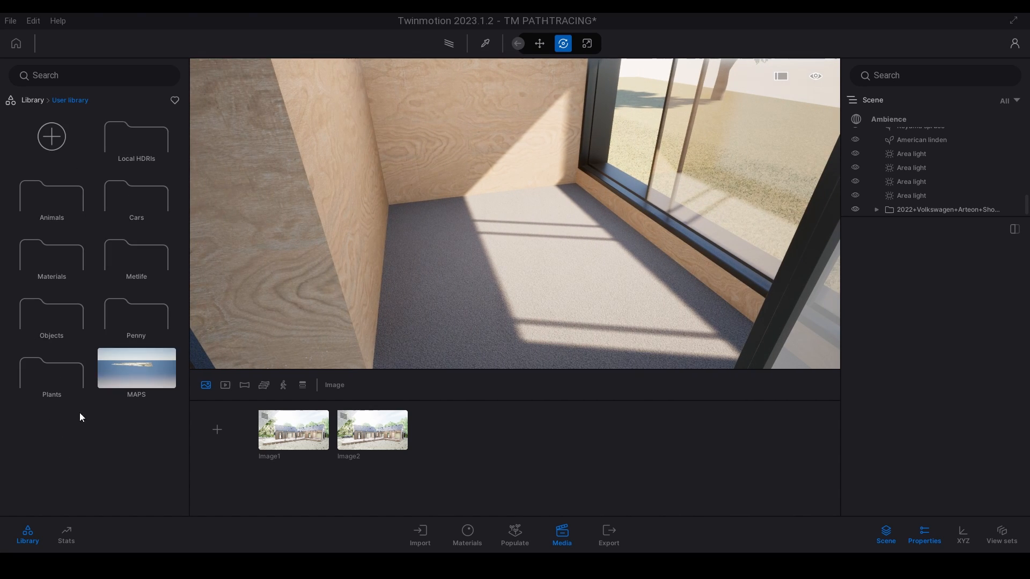
left_click(48, 320)
left_click(135, 146)
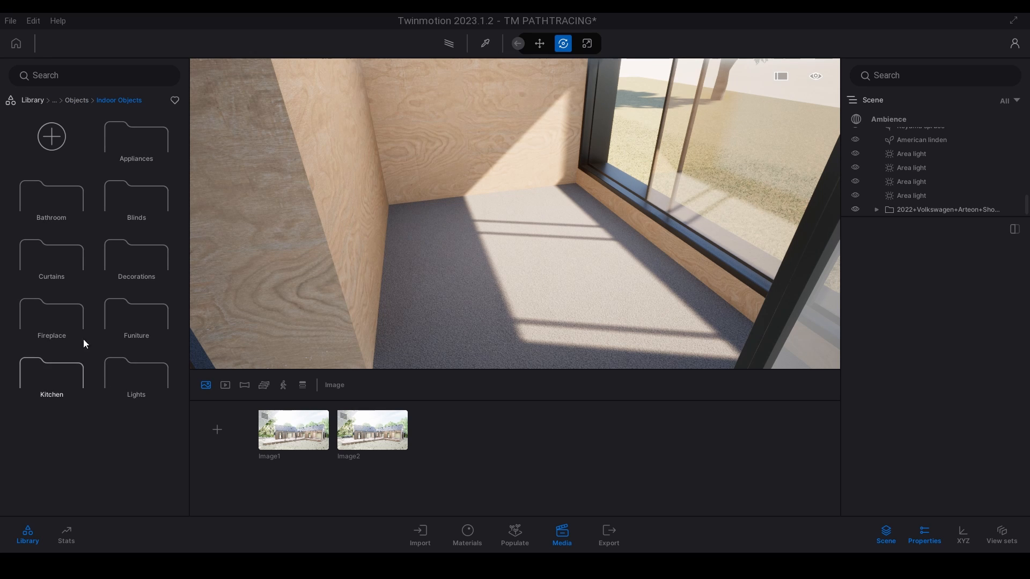
left_click(127, 318)
left_click(136, 149)
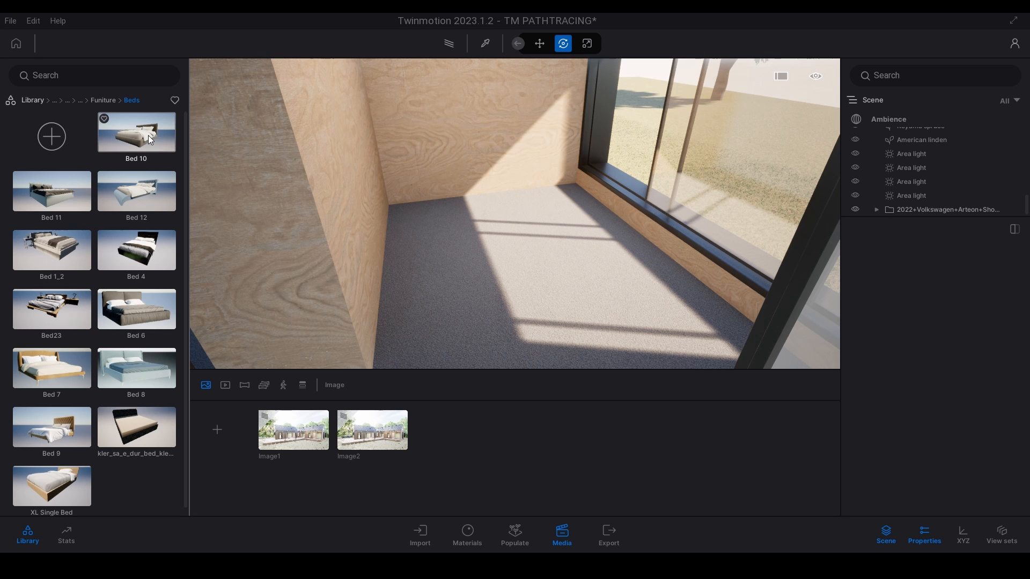
Place Bed 10 on the bedroom floor and rotate it so its headboard faces the wooden side wall
left_click_drag(136, 138, 547, 260)
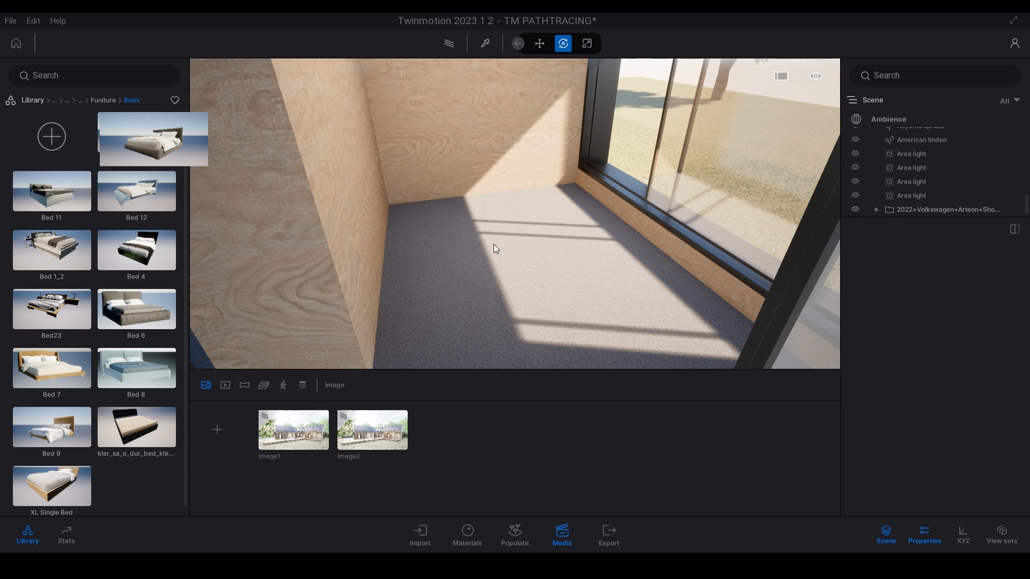
left_click_drag(493, 245, 494, 245)
type("-5")
key("Return")
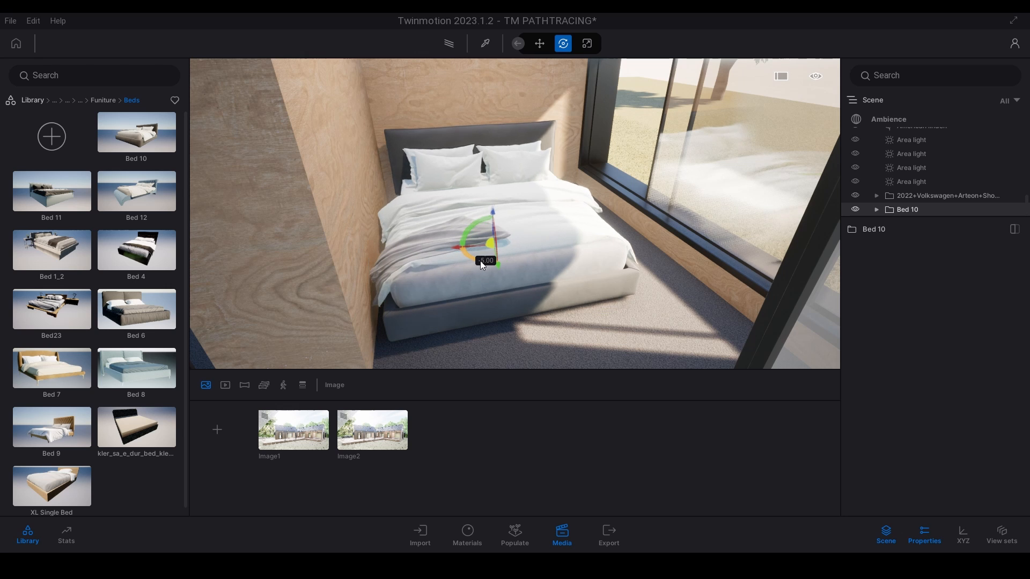
key("l")
left_click_drag(495, 245, 551, 276)
key("t")
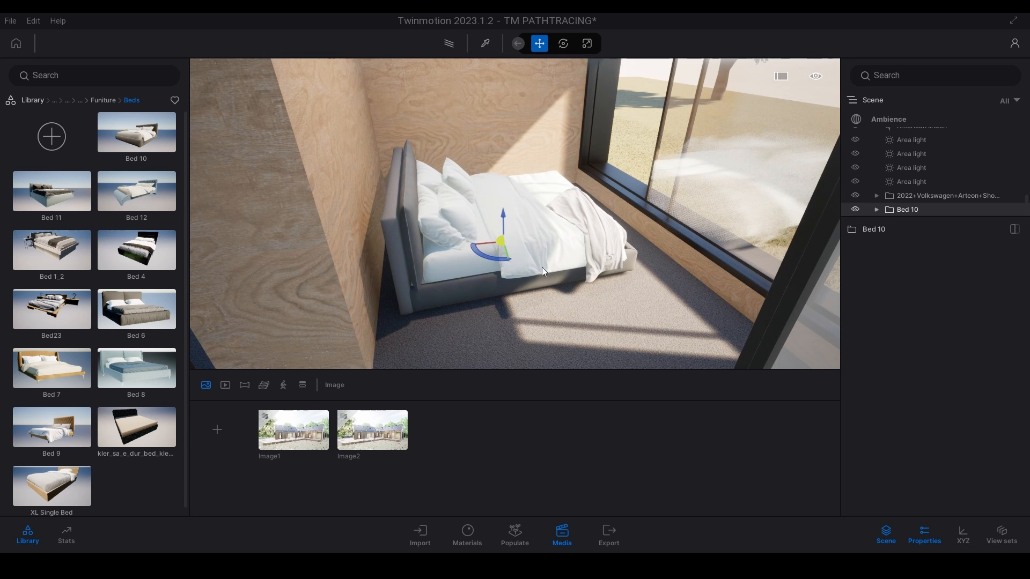
Move Bed 10 until its headboard sits against the wooden side wall of the bedroom
left_click_drag(497, 252, 483, 259)
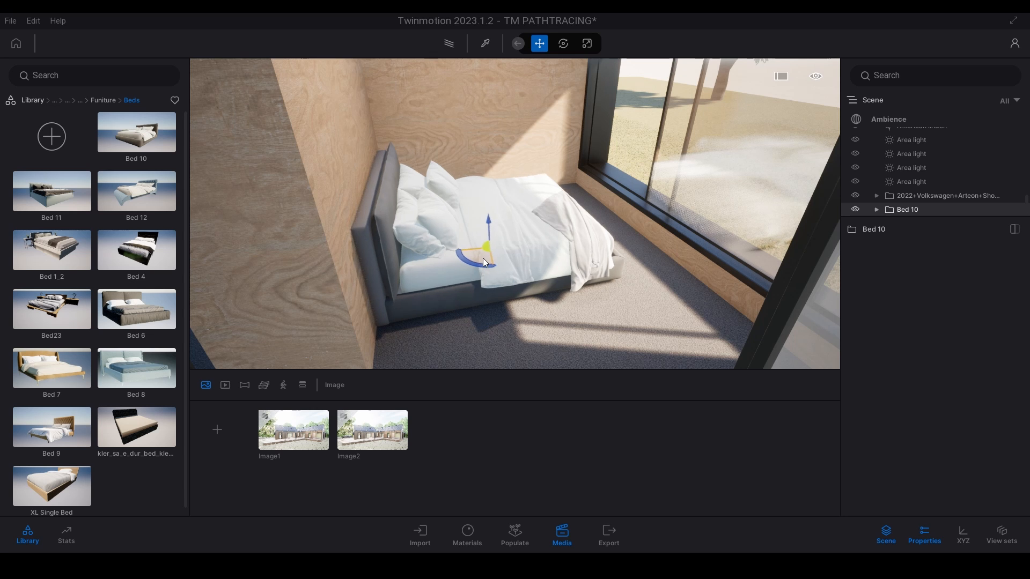
right_click_drag(483, 259, 561, 260)
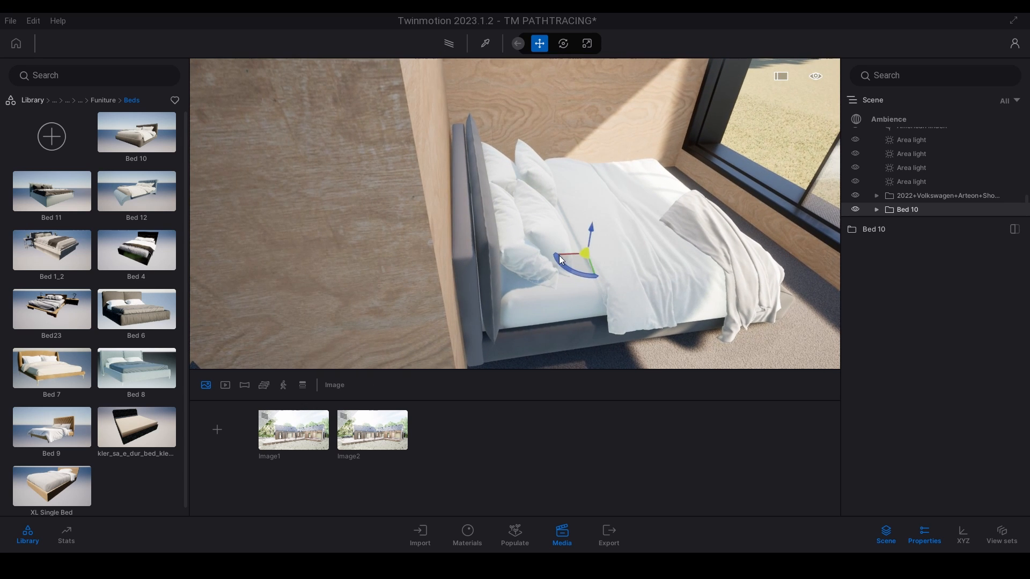
mouse_move(563, 263)
left_mouse_down()
mouse_move(549, 255)
mouse_move(570, 265)
left_mouse_up()
right_click_drag(569, 265, 553, 190)
key("s")
key("d")
key("s")
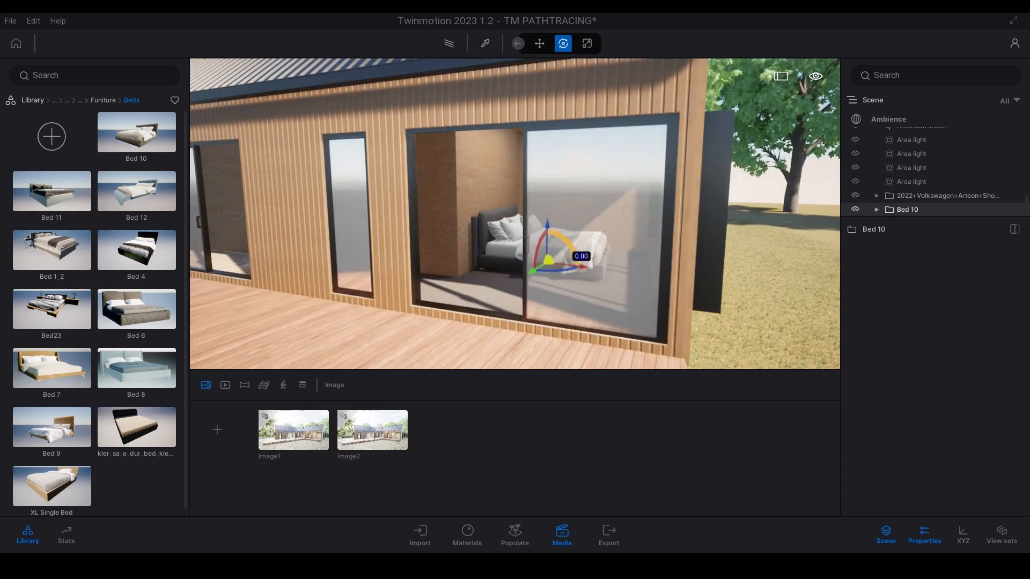
Go to the empty living room and look through the Sofas folder of the user library's furniture
key("s")
right_click_drag(569, 247, 305, 215)
key("d")
key("w")
key("w")
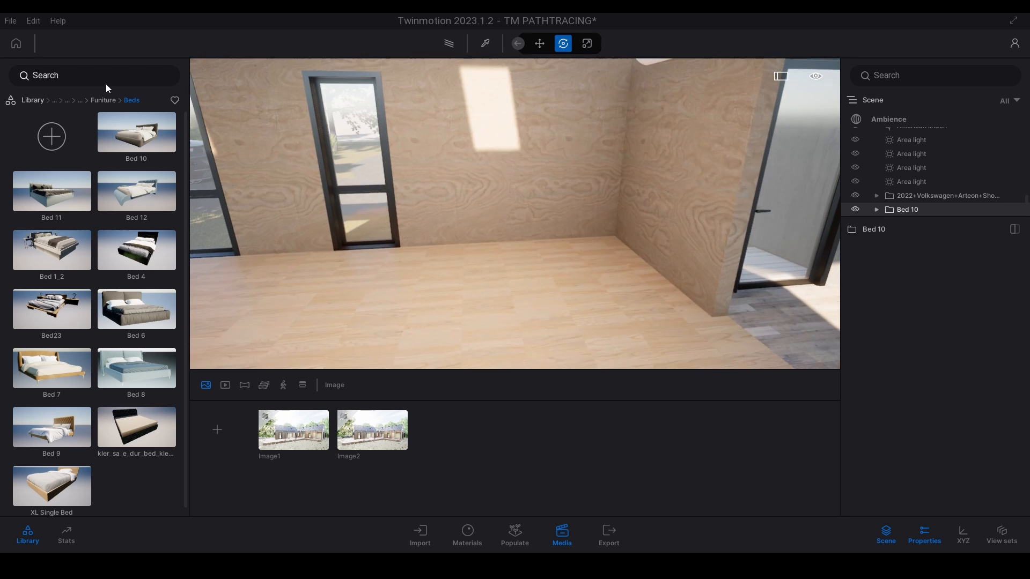
left_click(105, 99)
left_click(155, 256)
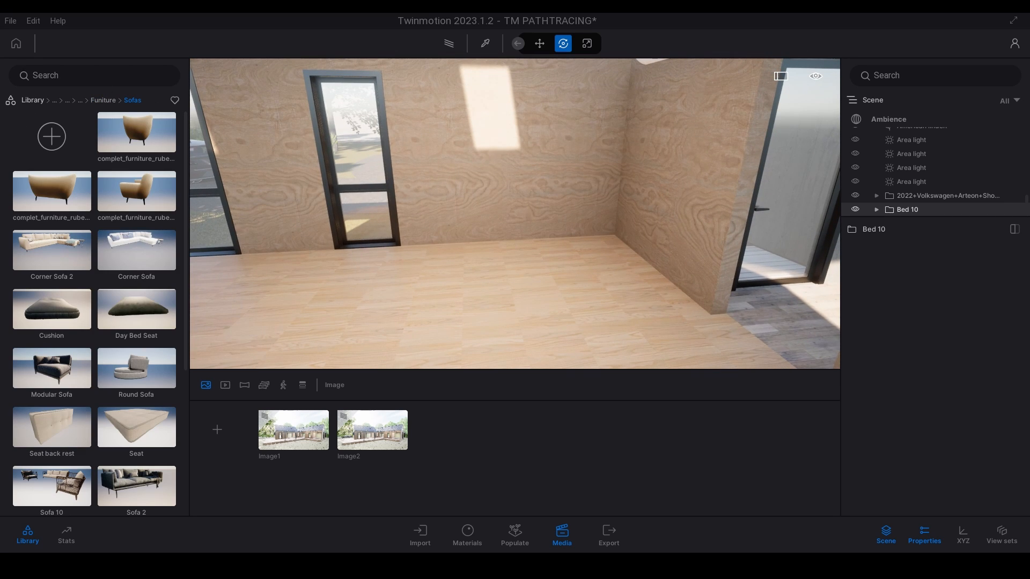
key("s")
scroll(116, 299, "down", 2)
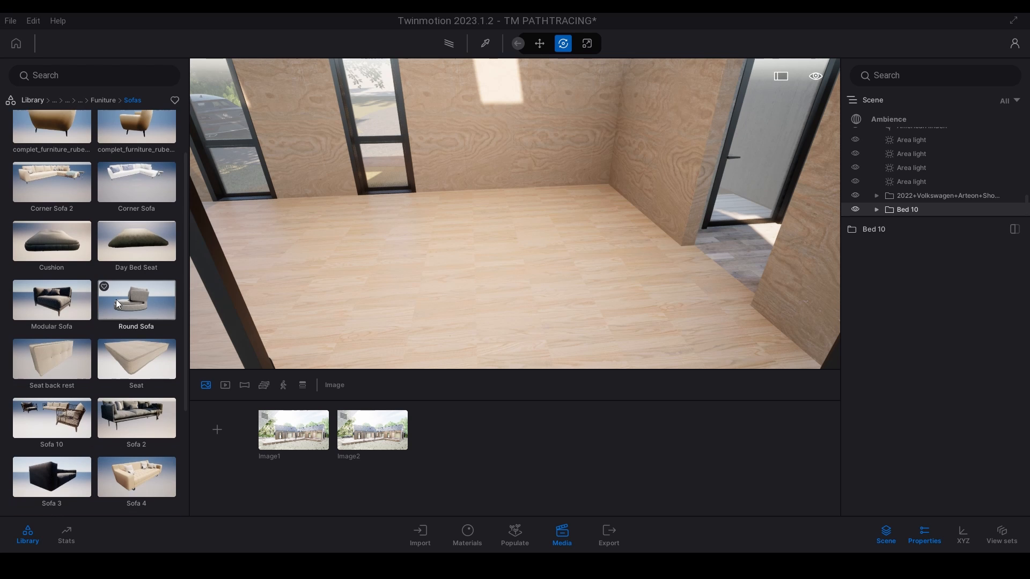
scroll(124, 317, "down", 2)
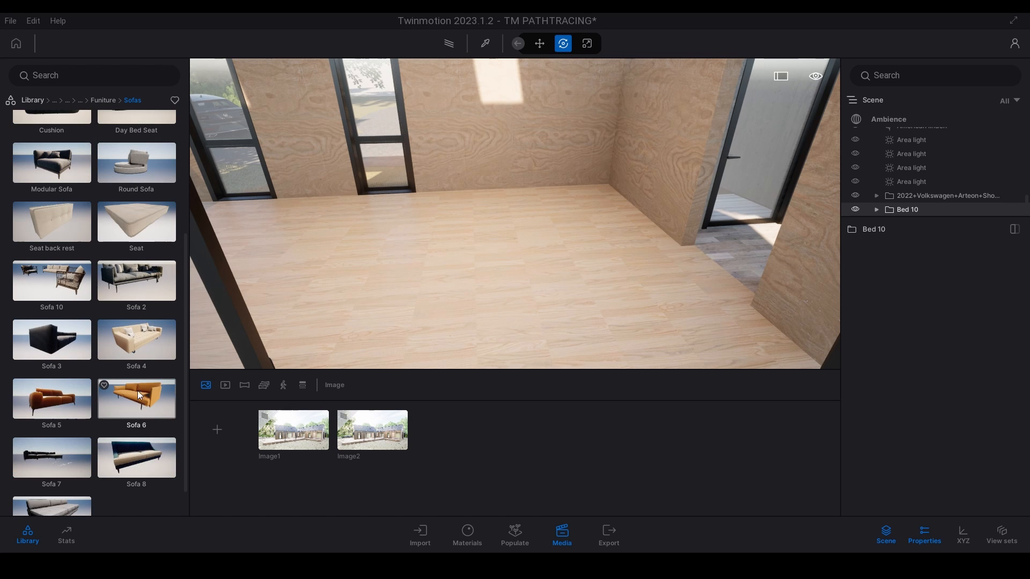
scroll(56, 400, "down", 1)
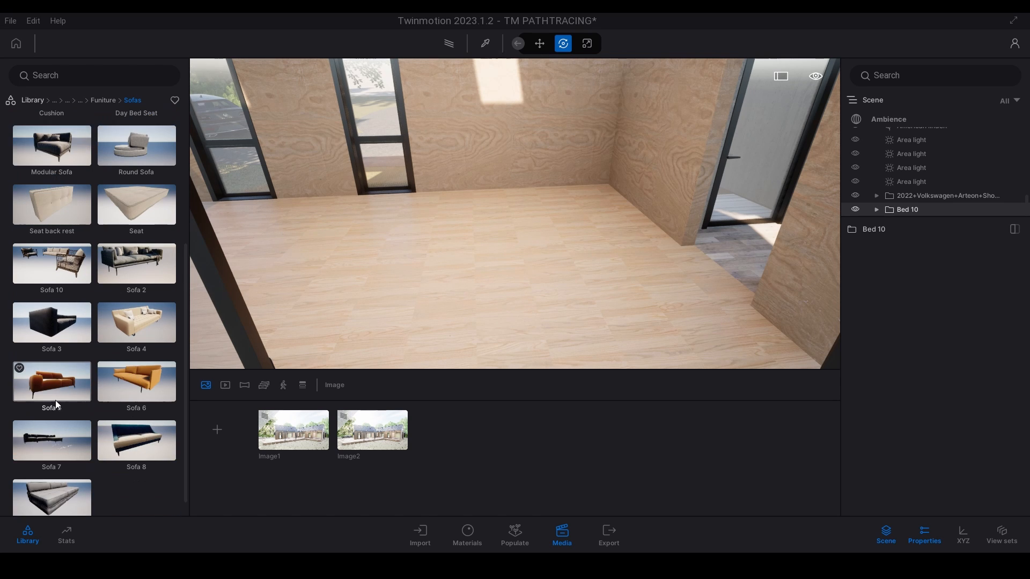
Try Sofa 7 on the living room floor and delete it
left_click_drag(55, 435, 485, 317)
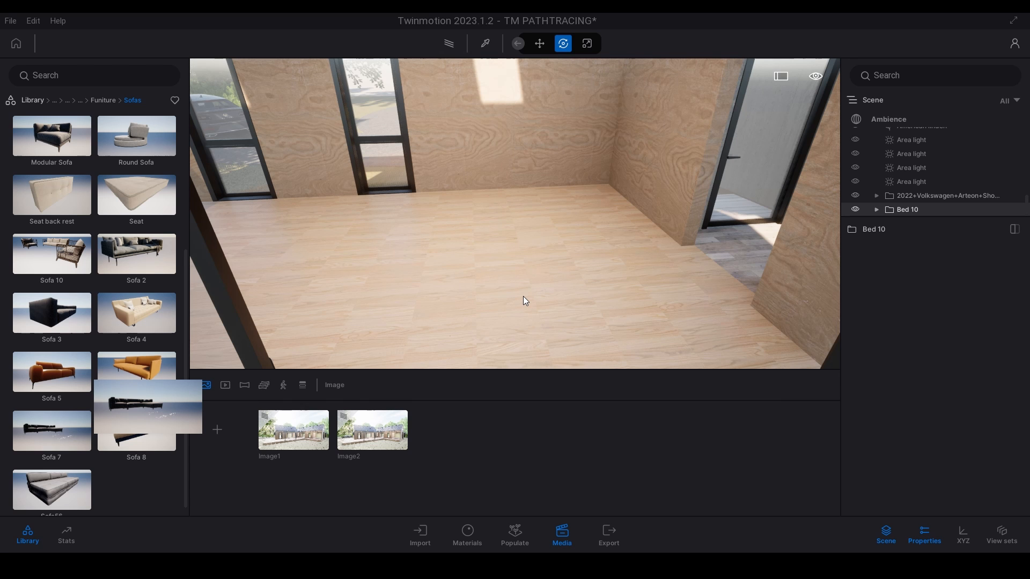
left_click_drag(523, 296, 446, 258)
key("r")
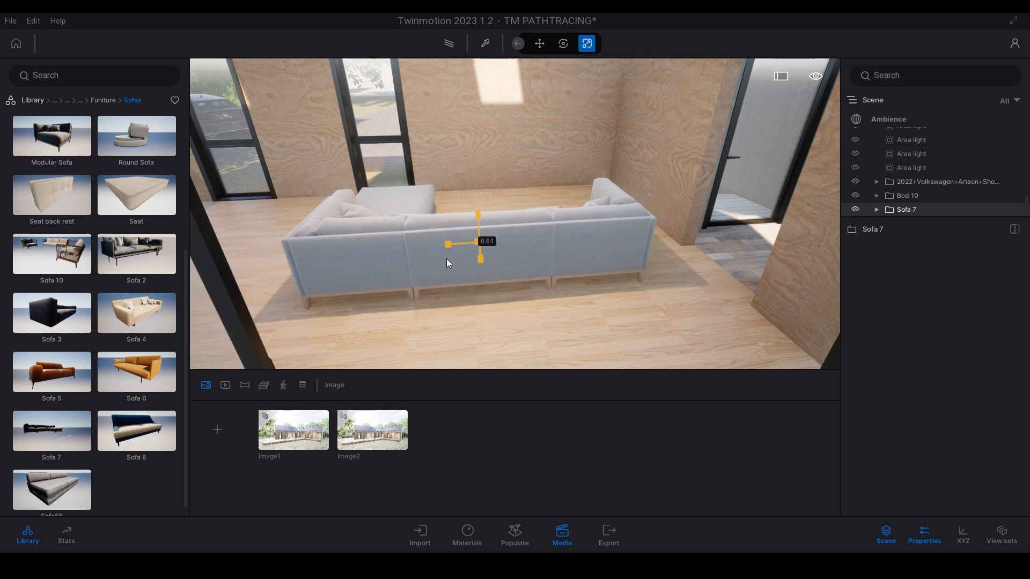
key("Delete")
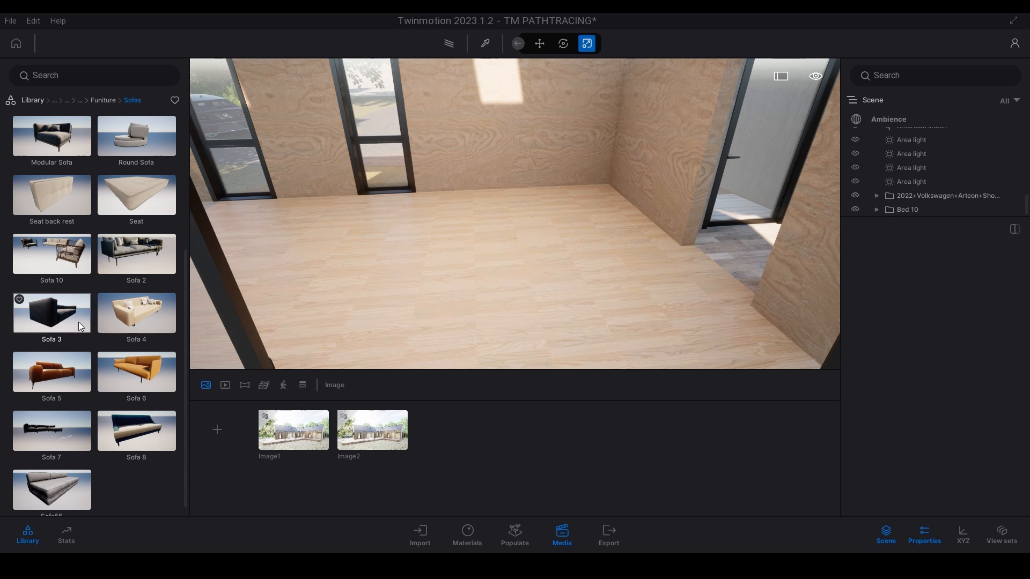
Place Sofa 5 on the living room floor with its back to the glass doors and move it closer to the far wall
scroll(78, 322, "up", 5)
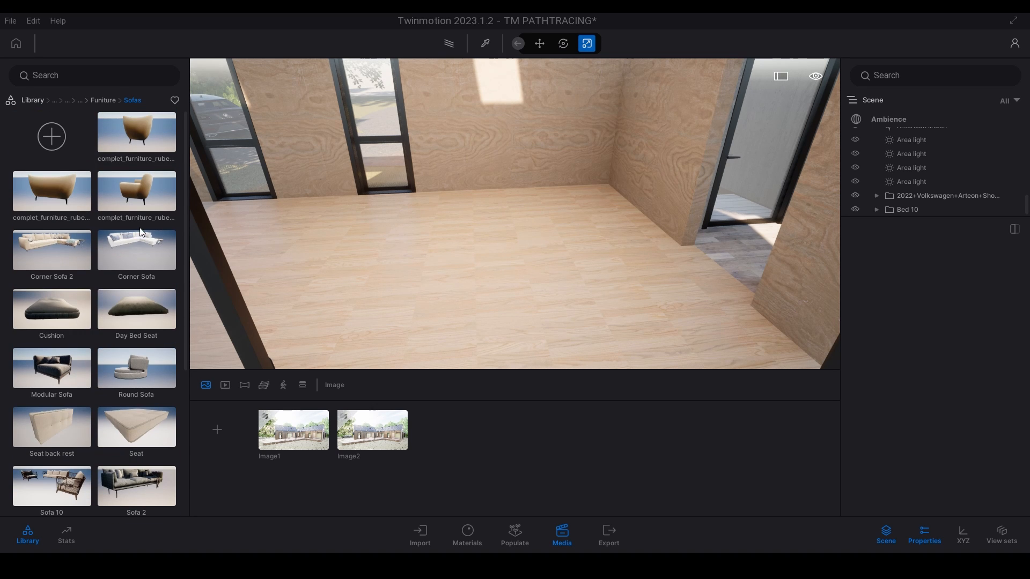
scroll(73, 253, "down", 4)
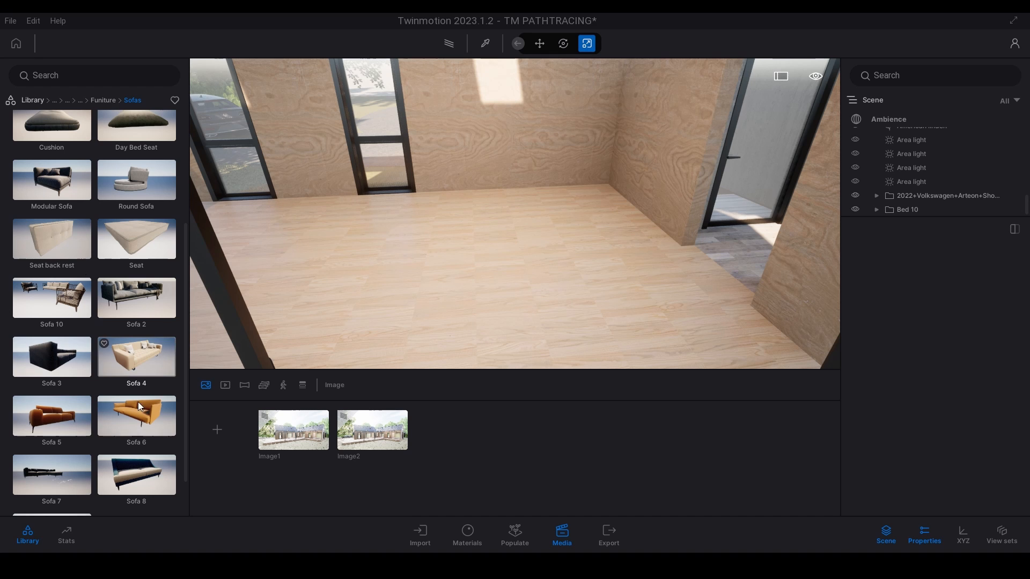
left_click_drag(63, 416, 535, 268)
left_click_drag(530, 266, 516, 266)
right_click_drag(516, 266, 491, 263)
key("t")
key("r")
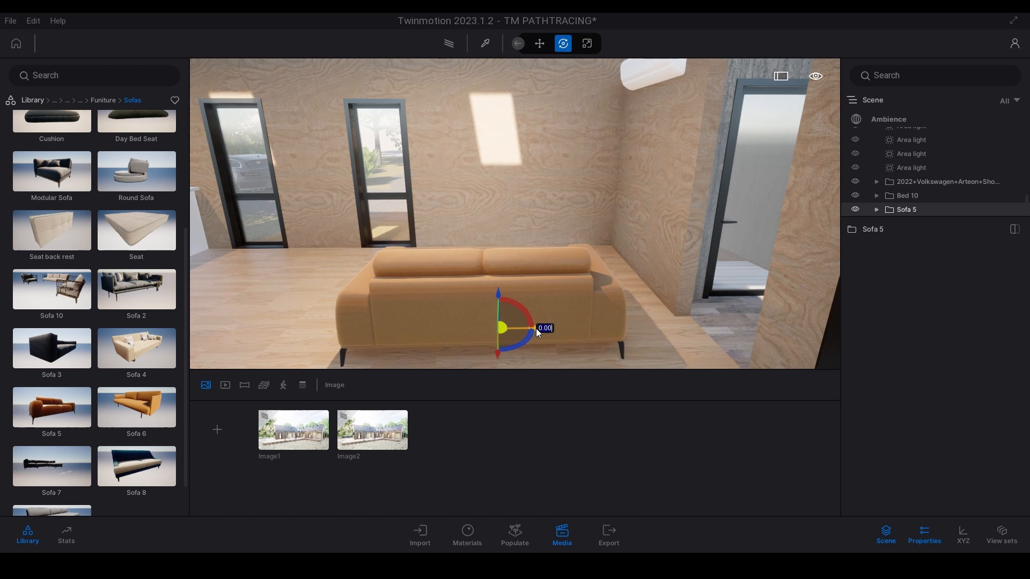
left_click_drag(535, 329, 486, 308)
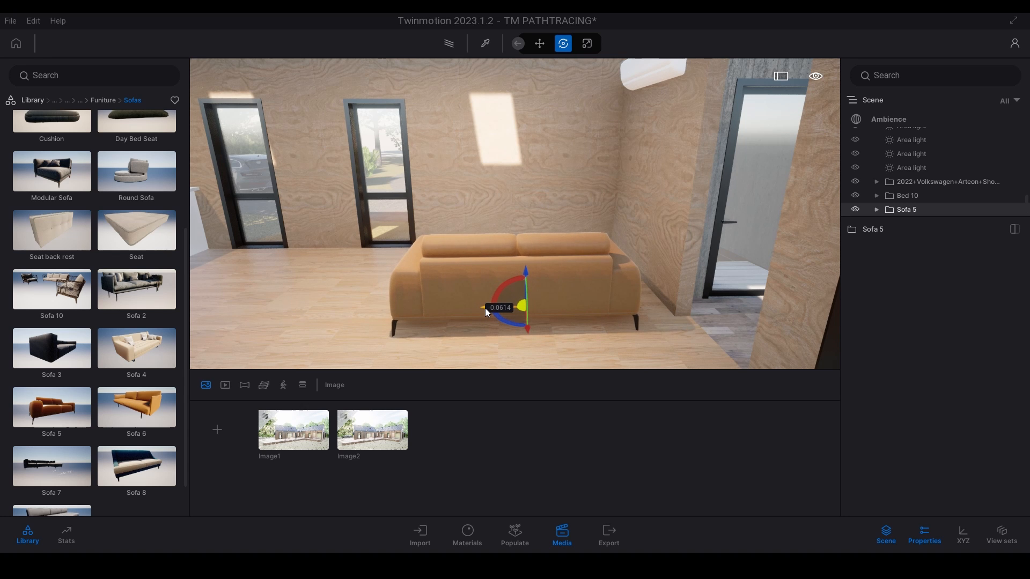
Approach the living room's far wall and open the electronics and appliances category of the library's home objects
key("w")
right_click_drag(485, 308, 485, 263)
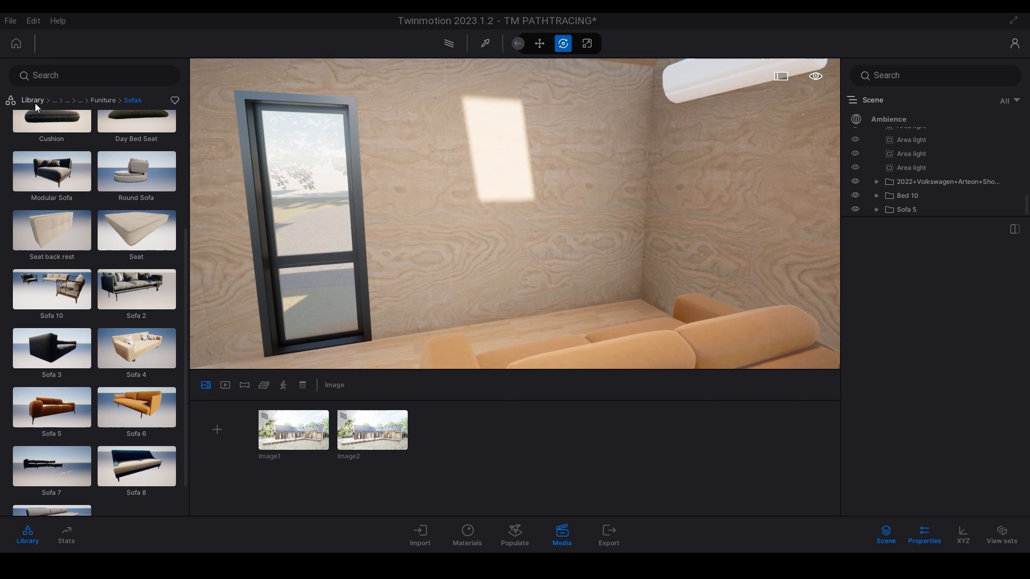
left_click(33, 100)
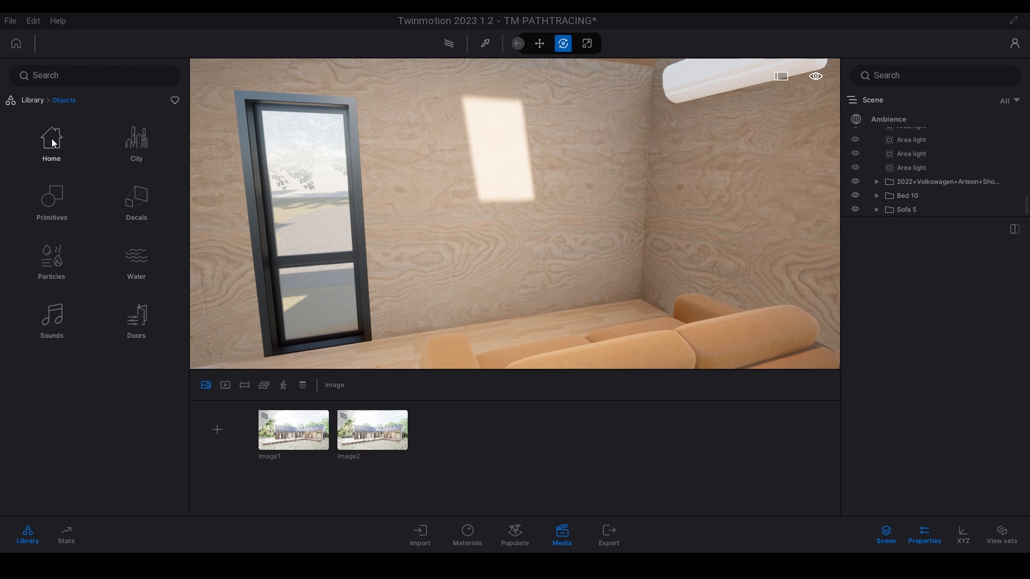
left_click(52, 151)
left_click(65, 154)
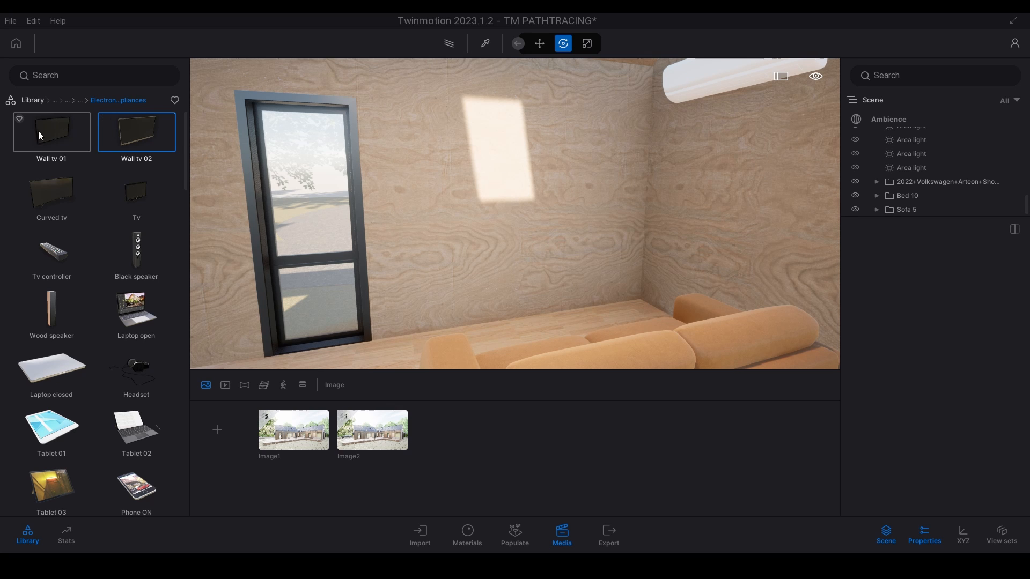
Mount Wall tv 01 on the living room wall facing Sofa 5, raise it, and deselect it
left_click_drag(40, 134, 511, 199)
right_click_drag(512, 199, 544, 212)
left_click_drag(545, 205, 552, 210)
mouse_move(550, 207)
right_mouse_down()
mouse_move(539, 214)
mouse_move(552, 209)
right_mouse_up()
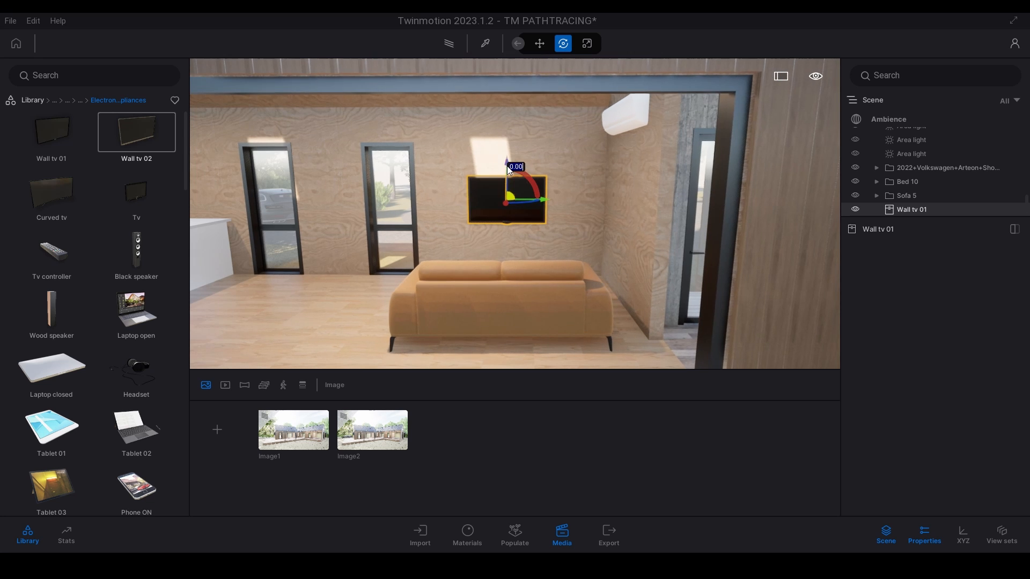
left_click_drag(507, 166, 529, 167)
key("space")
key("Escape")
Back out of the living room and reopen Image2 to check the furnished rooms in the exterior view
right_click_drag(484, 252, 478, 228)
key("w")
key("s")
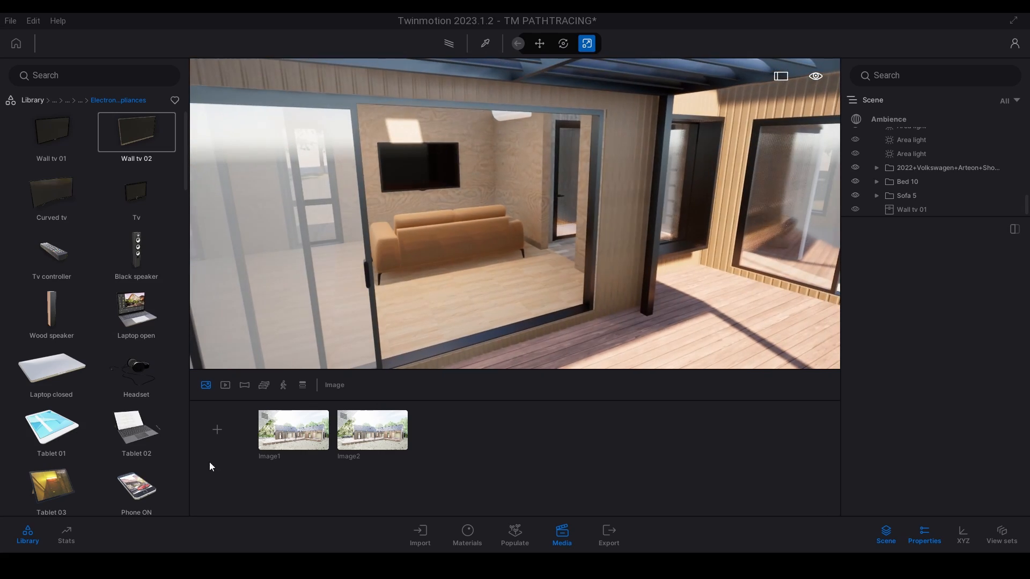
mouse_move(371, 433)
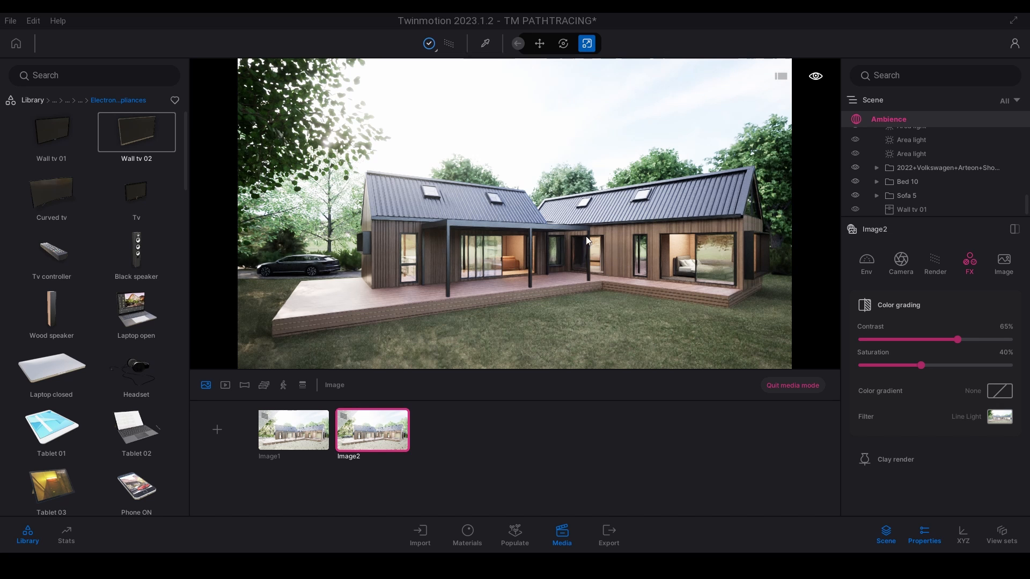
Leave Image2, move inside the house to face the corridor ceiling, and return the library to its top level
left_click(780, 385)
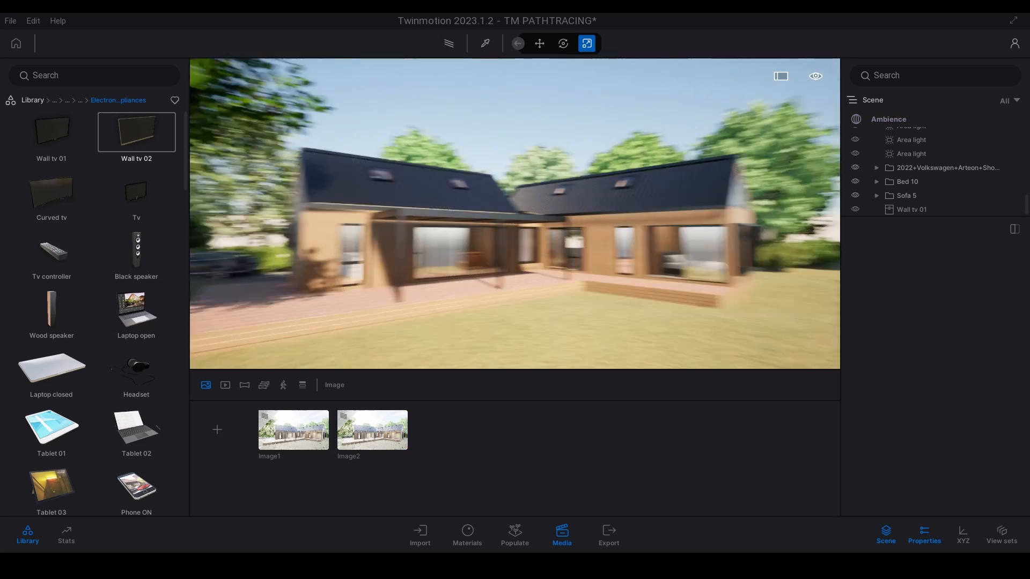
key("w")
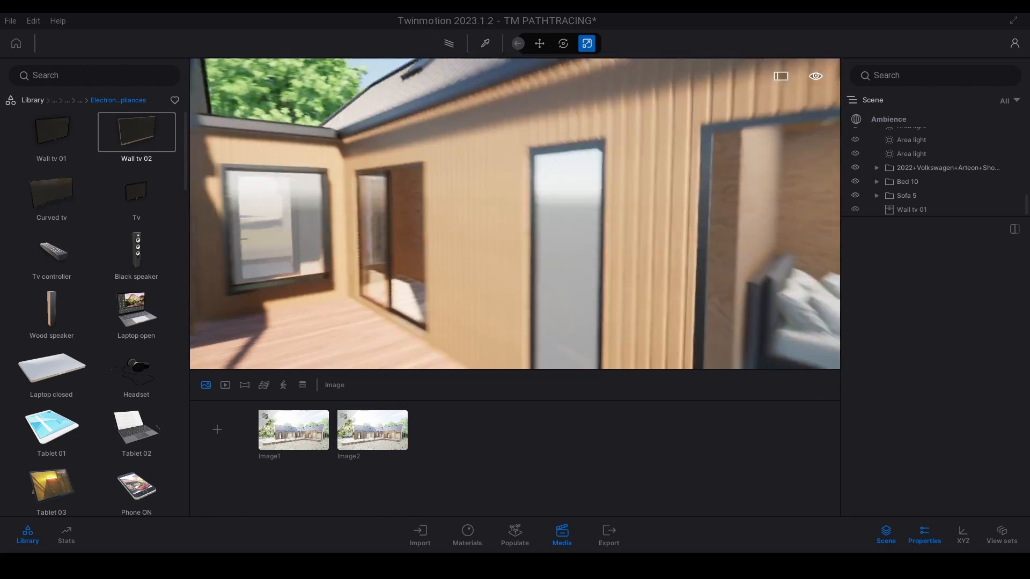
key("w")
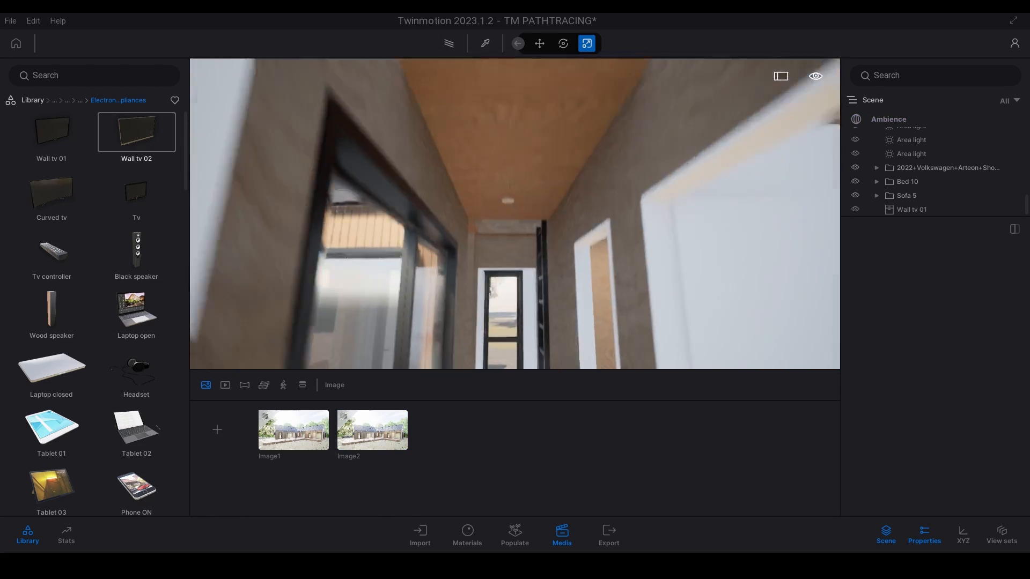
key("s")
key("w")
key("s")
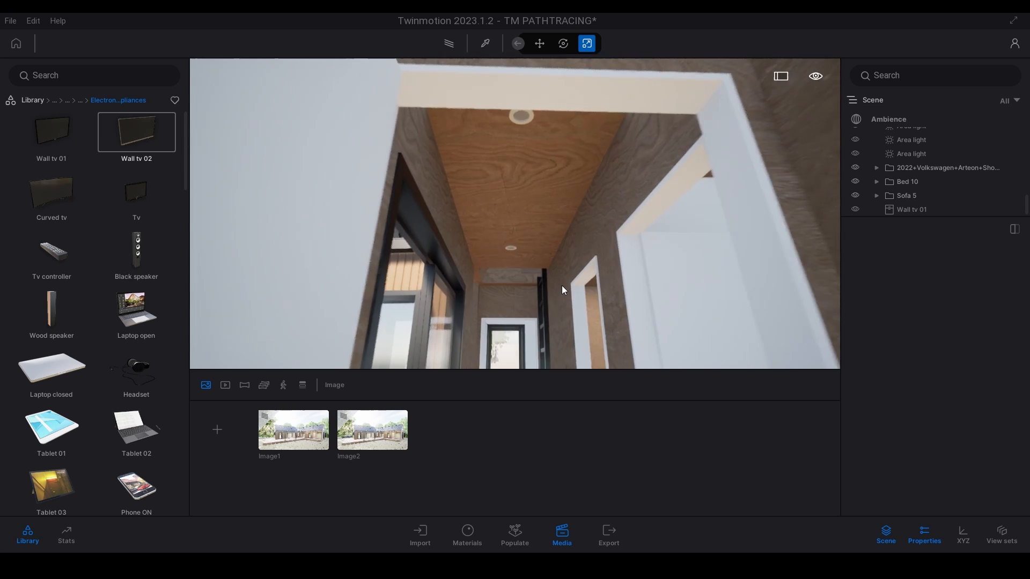
key("w")
left_click(32, 100)
key("w")
right_click_drag(495, 191, 735, 215)
key("w")
Copy the adjoining room's area light as one instance onto the corridor ceiling
left_click(533, 179)
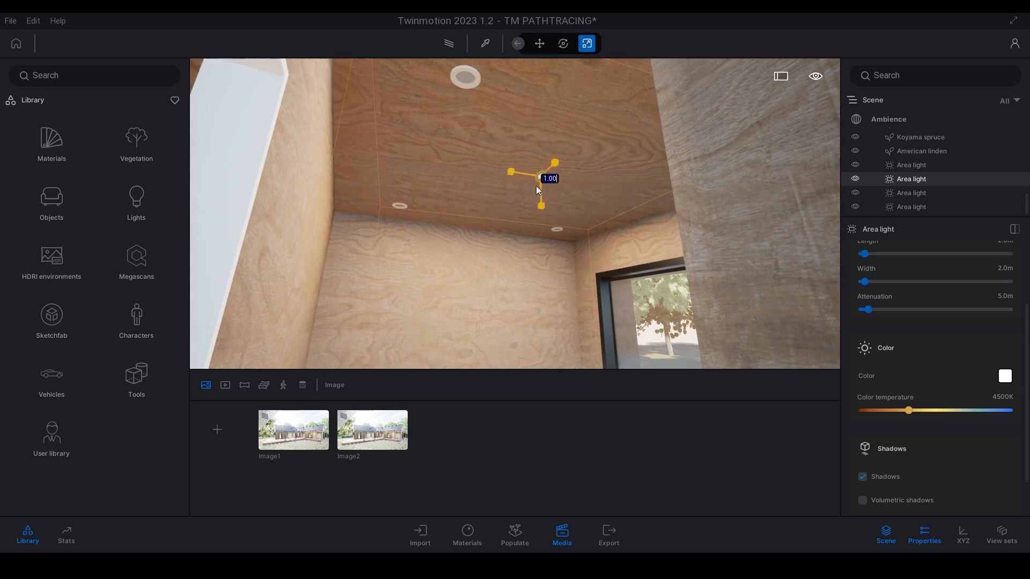
key("s")
right_click_drag(534, 179, 509, 210)
key("t")
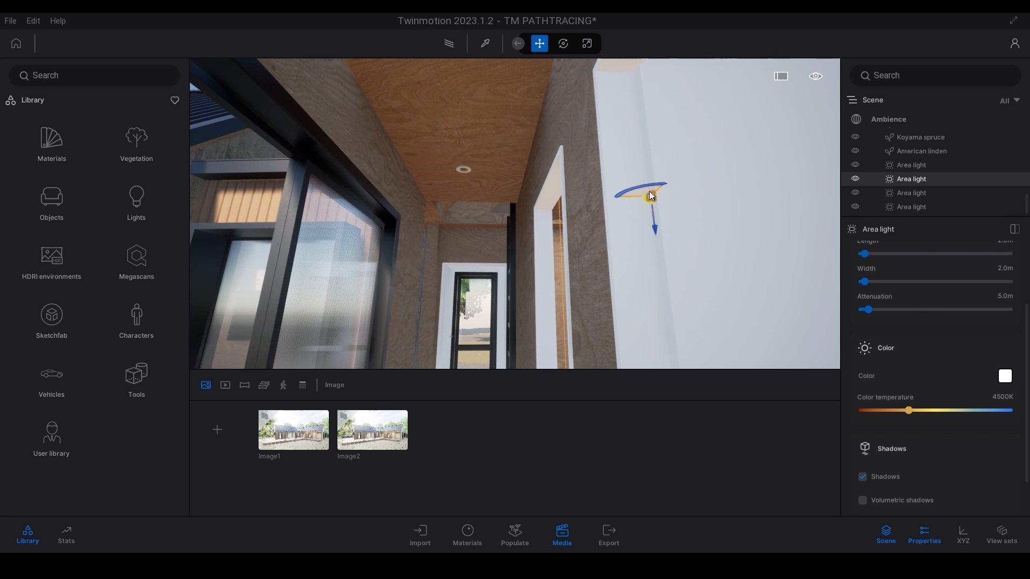
left_click_drag(648, 191, 439, 102, "shift")
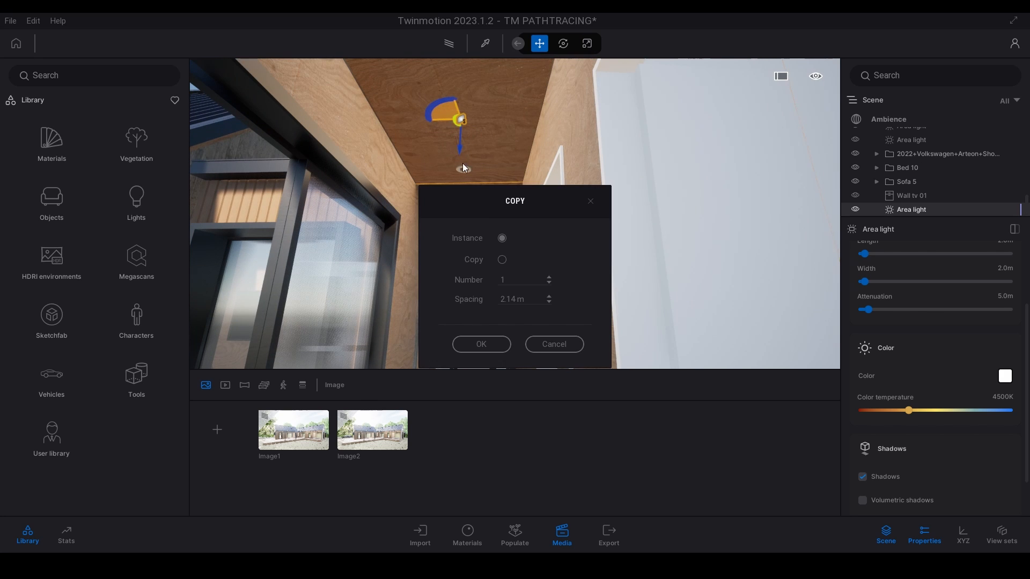
left_click(484, 345)
Fit the copied area light to the corridor ceiling by setting its width to 3.7 m, shortening its length, and adjusting its position and rotation
key("s")
right_click_drag(484, 345, 492, 326)
key("d")
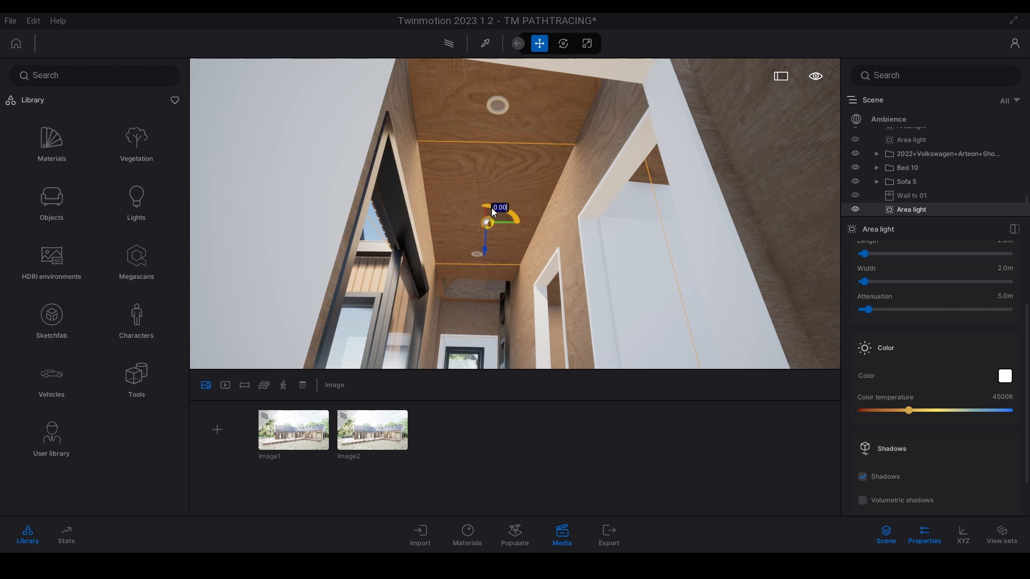
left_click_drag(492, 208, 495, 207)
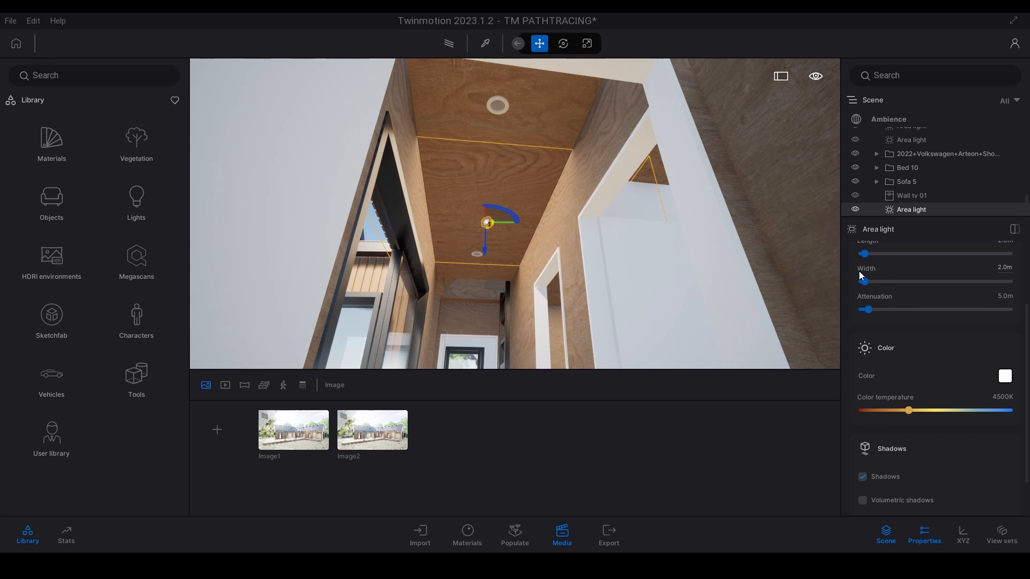
left_click_drag(863, 281, 867, 281)
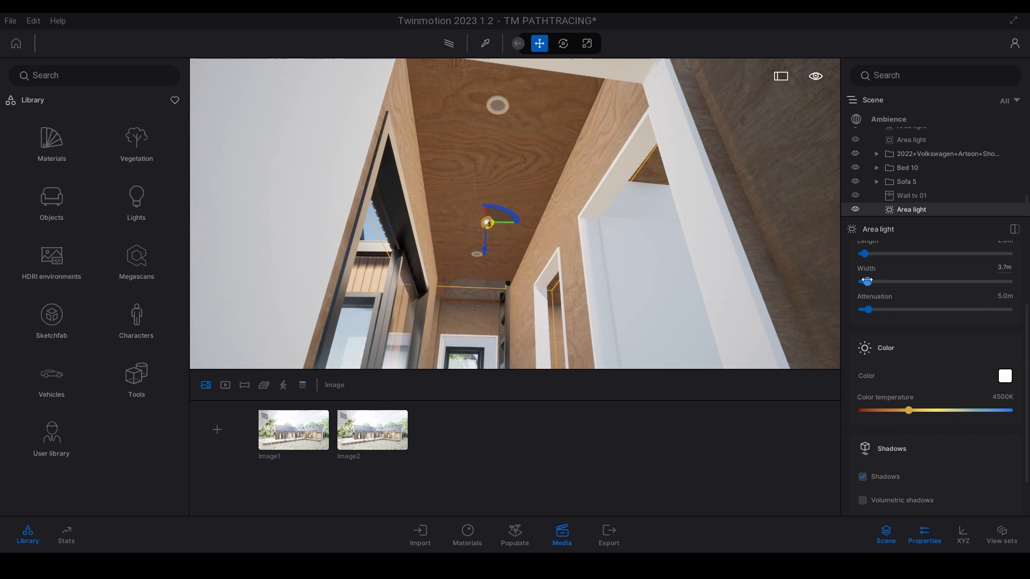
left_click_drag(495, 217, 494, 236)
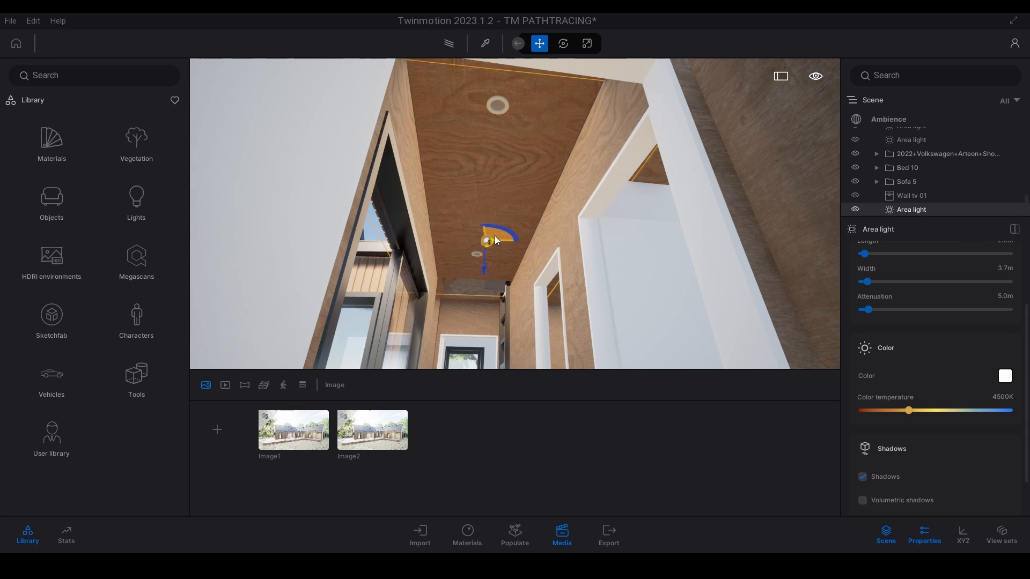
left_click_drag(866, 253, 862, 253)
key("space")
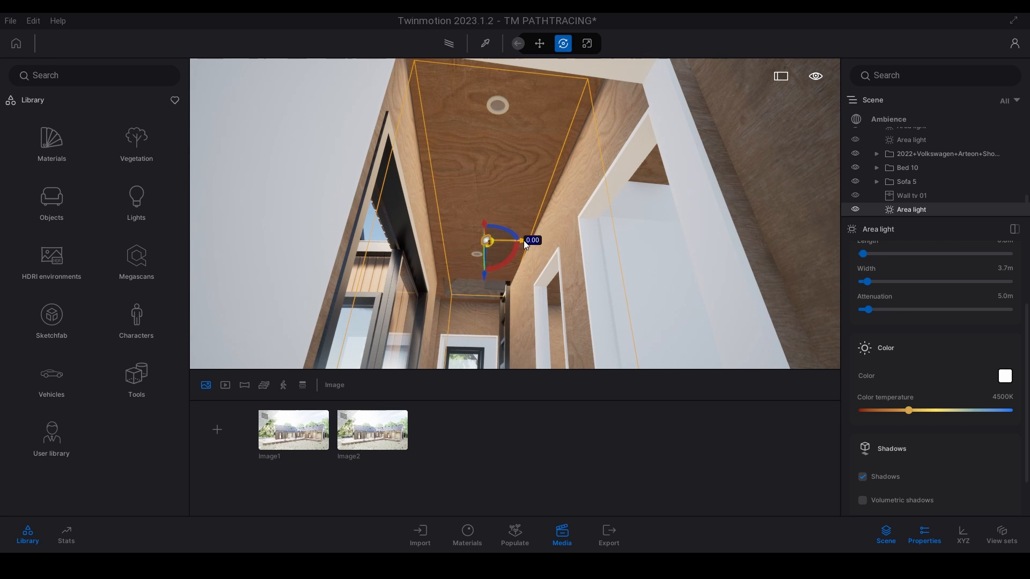
left_click_drag(506, 230, 517, 240)
Reopen Image2 and open the forest shrubs category of the Megascans 3D plants in the library
left_click(379, 439)
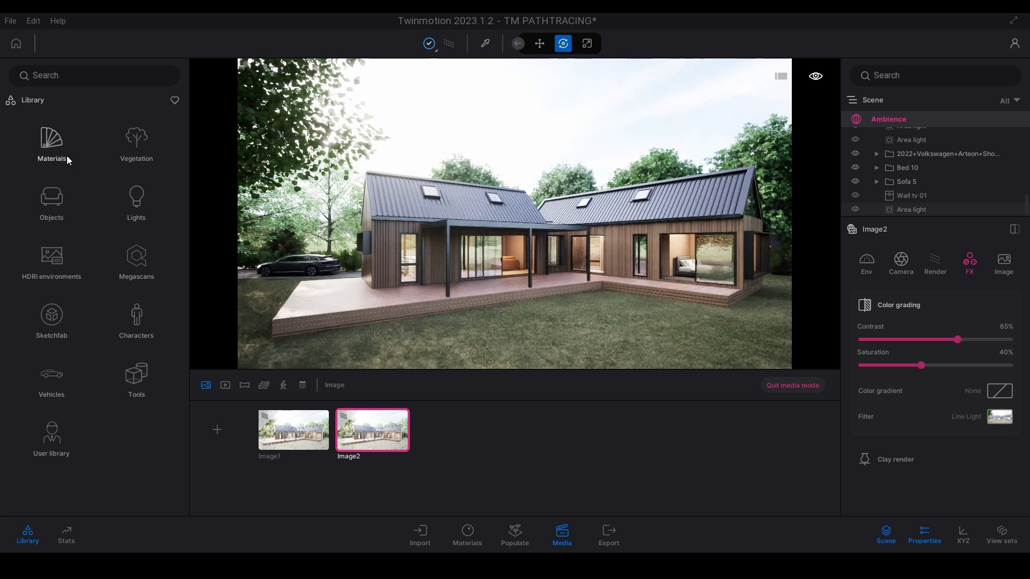
left_click(137, 265)
left_click(117, 154)
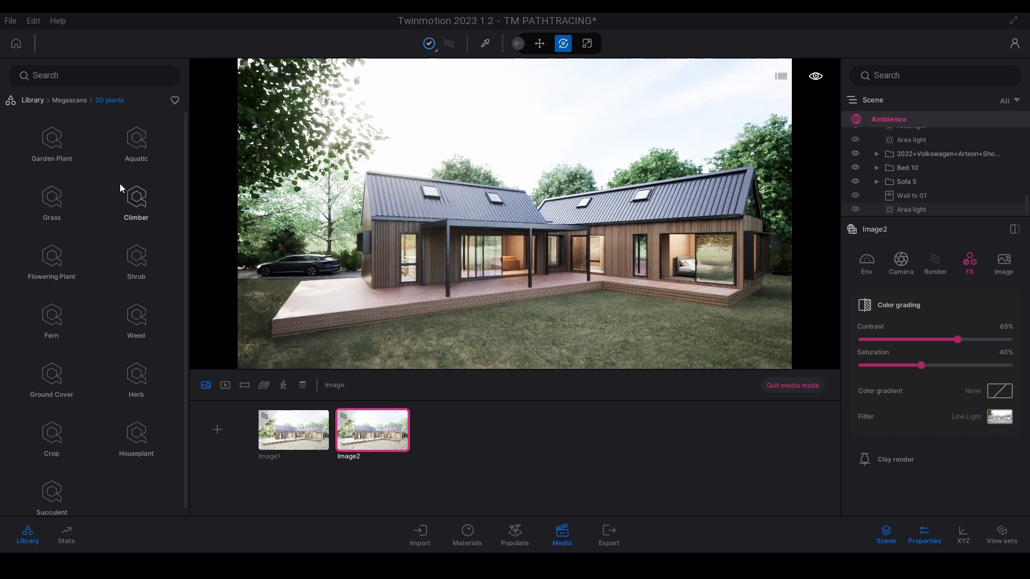
left_click(50, 150)
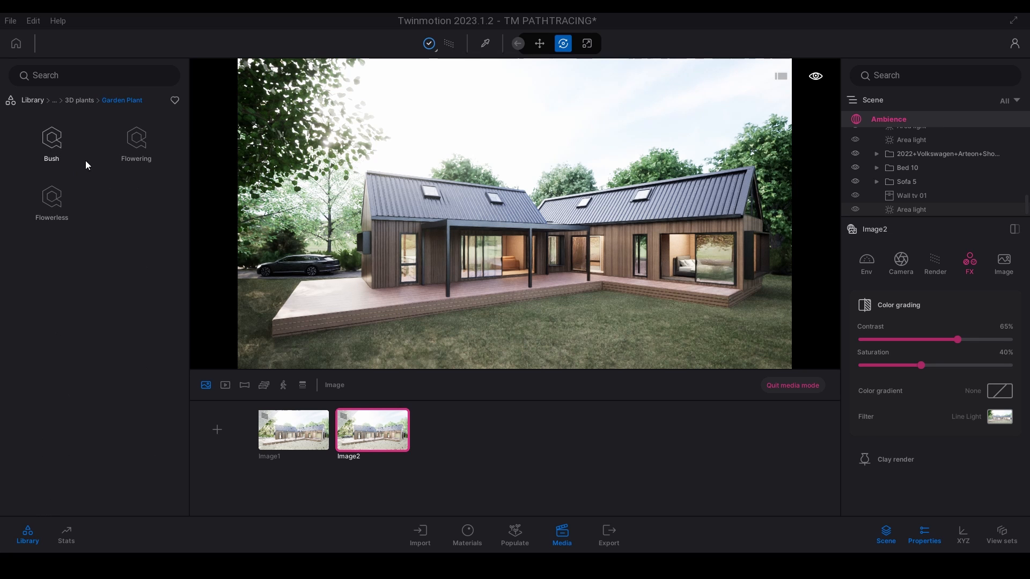
left_click(88, 101)
left_click(136, 253)
left_click(44, 145)
Create European Spindle variations, place one shrub on the lawn in front of the deck, and reduce its size to 18%
left_click(134, 138)
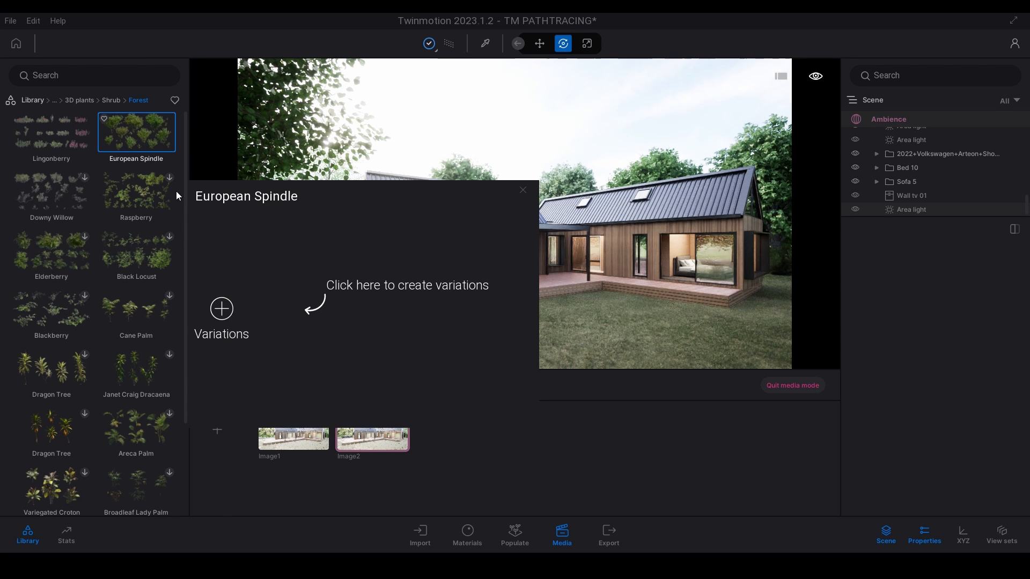
left_click(222, 309)
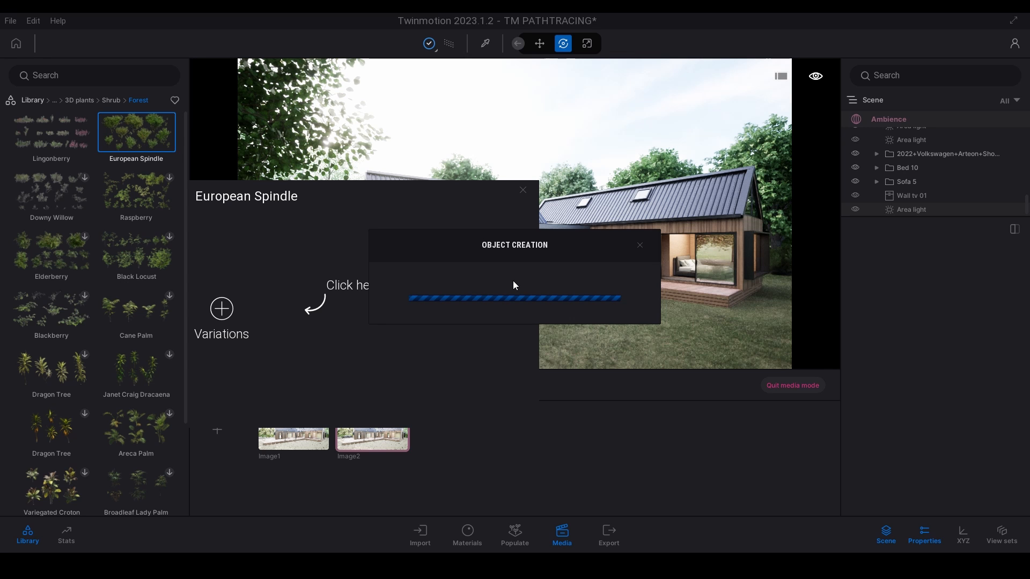
left_click(610, 292)
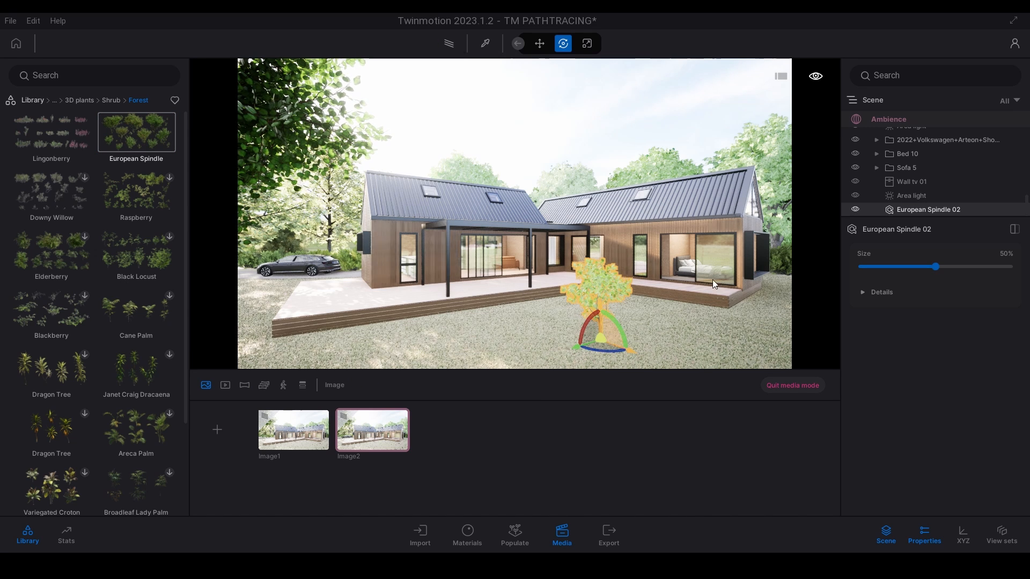
left_click_drag(936, 267, 888, 266)
left_click_drag(601, 305, 600, 333)
right_click_drag(524, 328, 529, 352)
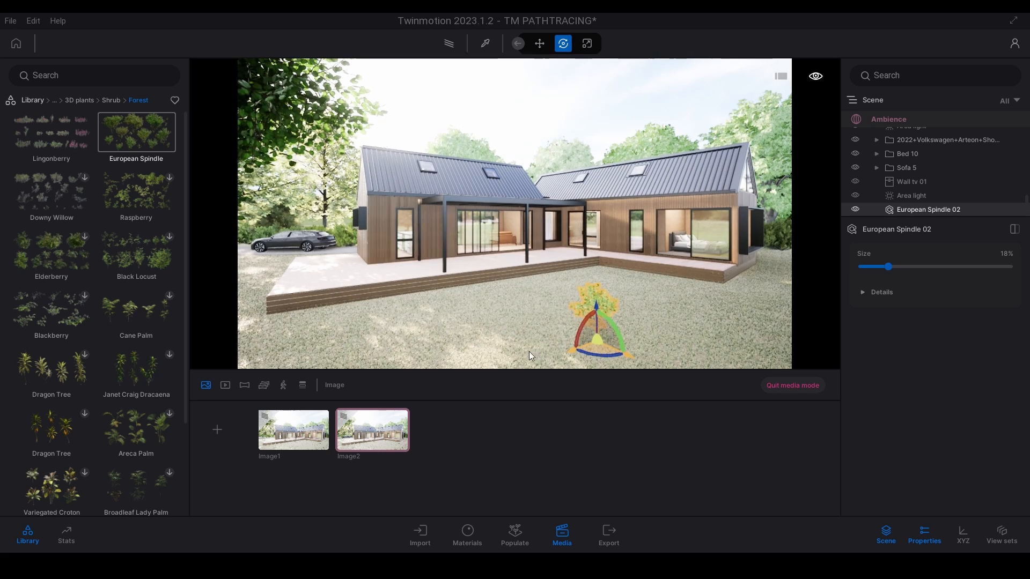
Move the shrub to the deck's corner nearest the car, copy it 0.65 m apart along the deck edge, and delete the surplus copies
left_click_drag(579, 346, 256, 354)
right_click_drag(343, 299, 339, 315)
left_click_drag(339, 314, 371, 311)
left_click(499, 259)
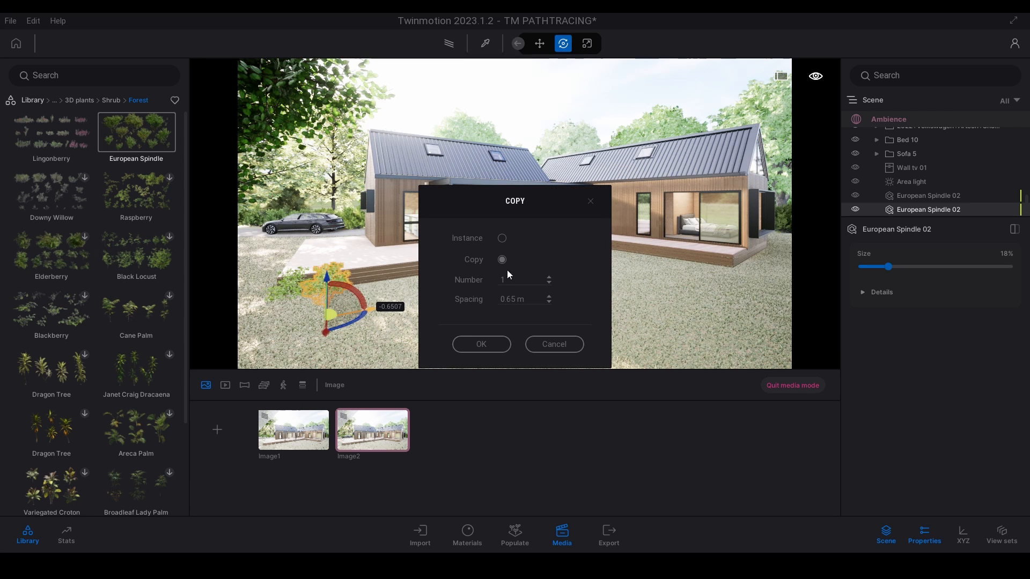
left_click(507, 276)
left_click(481, 342)
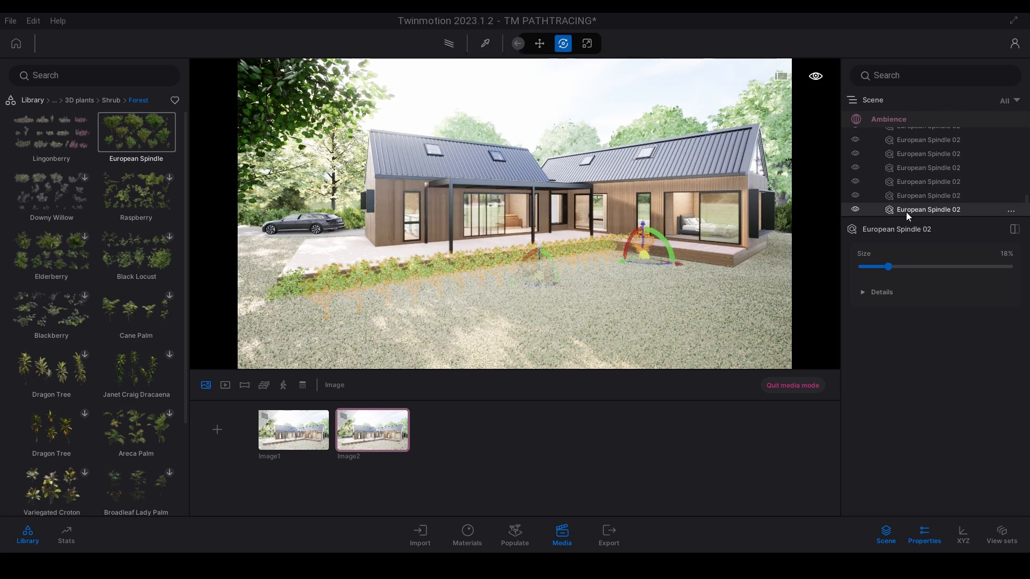
left_click(919, 144, "shift")
key("Delete")
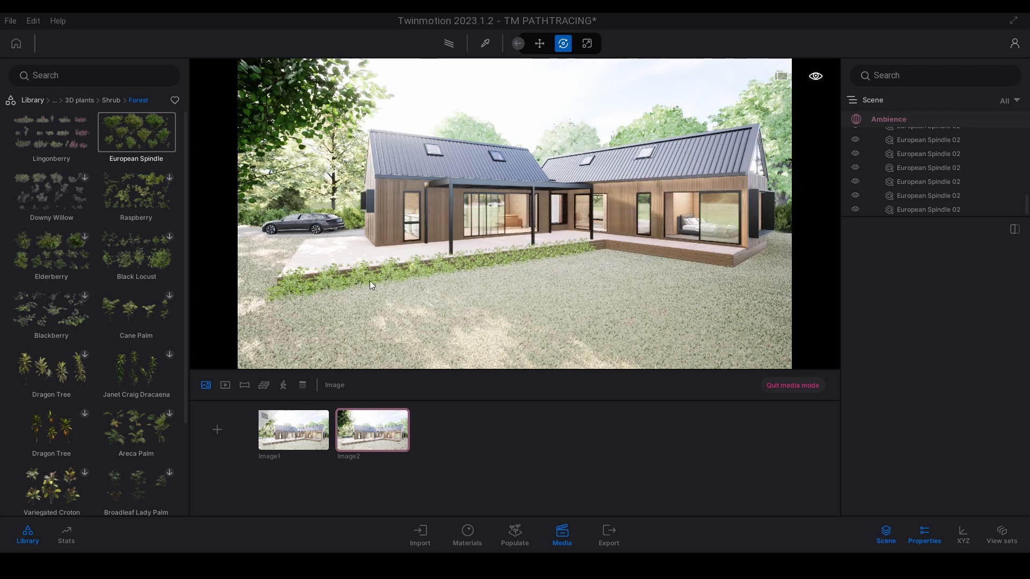
Rotate individual European Spindle shrubs along the deck edge by different angles to make the hedge look irregular, leaving nothing selected
left_click(327, 288)
mouse_move(349, 324)
left_mouse_down()
mouse_move(398, 304)
mouse_move(343, 320)
left_mouse_up()
left_click(394, 274)
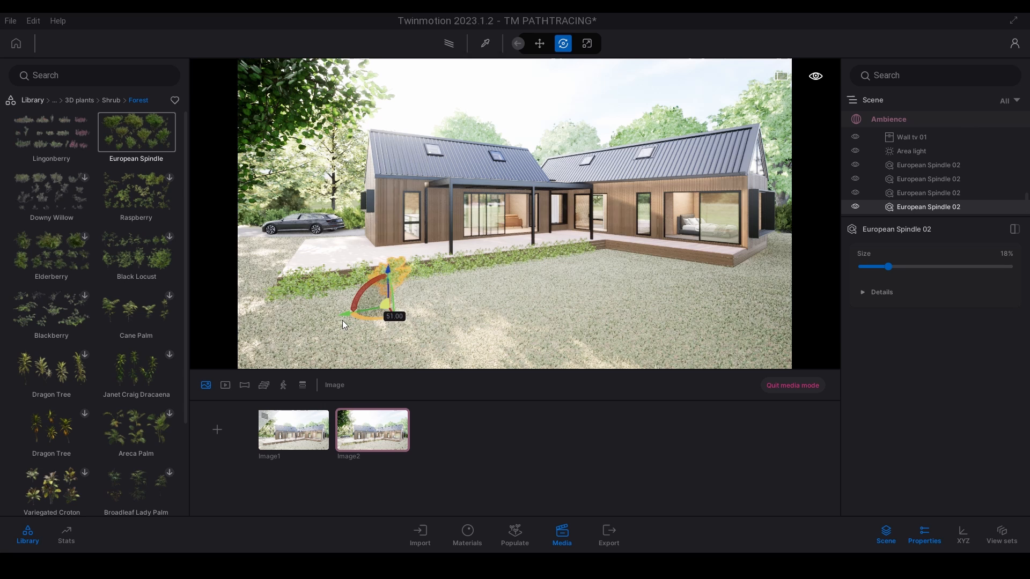
left_click(440, 265)
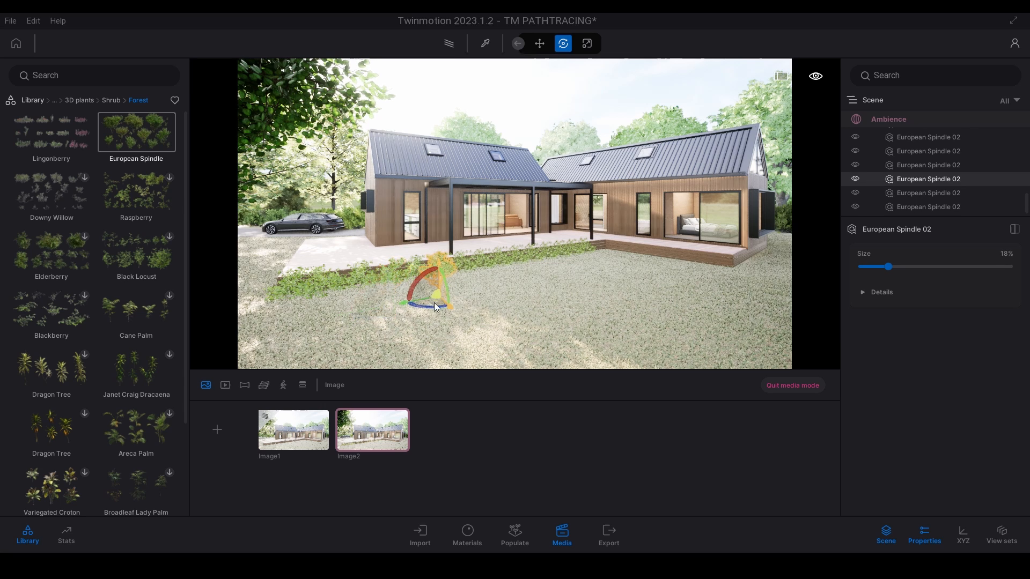
left_click(482, 279)
left_click(484, 260)
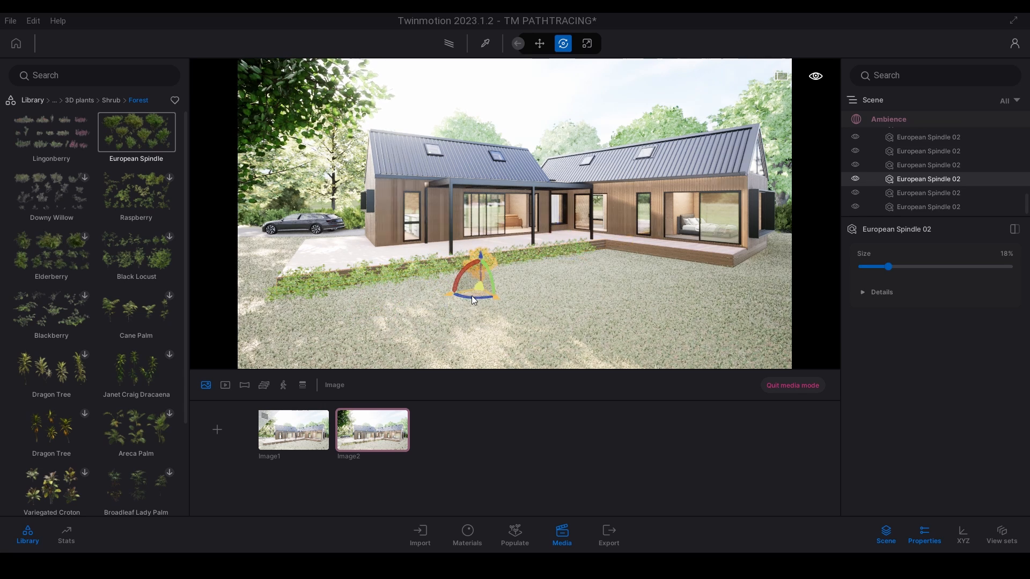
left_click_drag(471, 295, 475, 305)
middle_click_drag(481, 273, 476, 296, "shift")
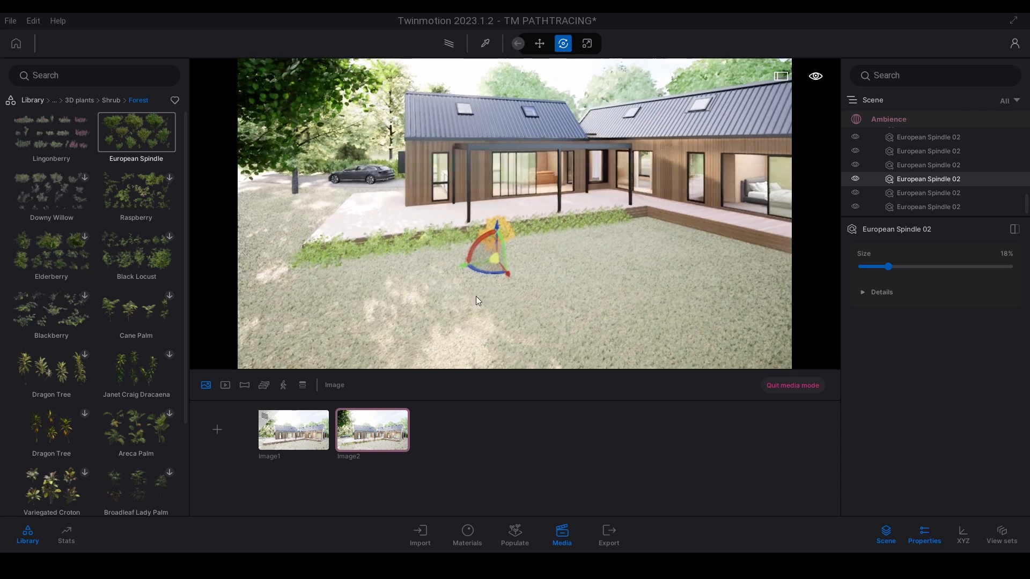
left_click_drag(488, 269, 517, 253)
left_click(519, 228)
left_click(545, 223)
left_click(572, 218)
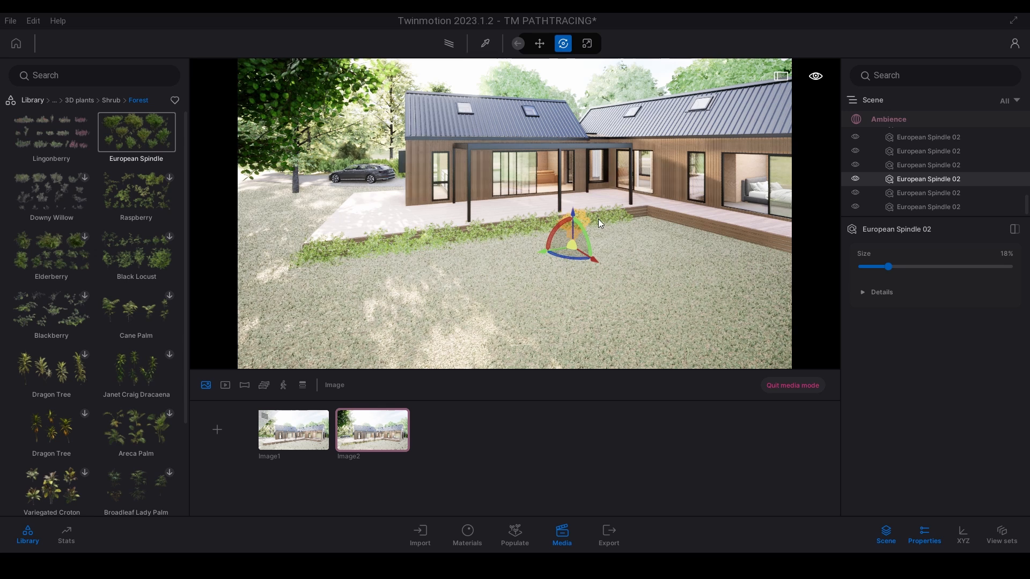
left_click(600, 218)
mouse_move(600, 253)
left_mouse_down()
mouse_move(628, 255)
mouse_move(620, 250)
left_mouse_up()
left_click(622, 214)
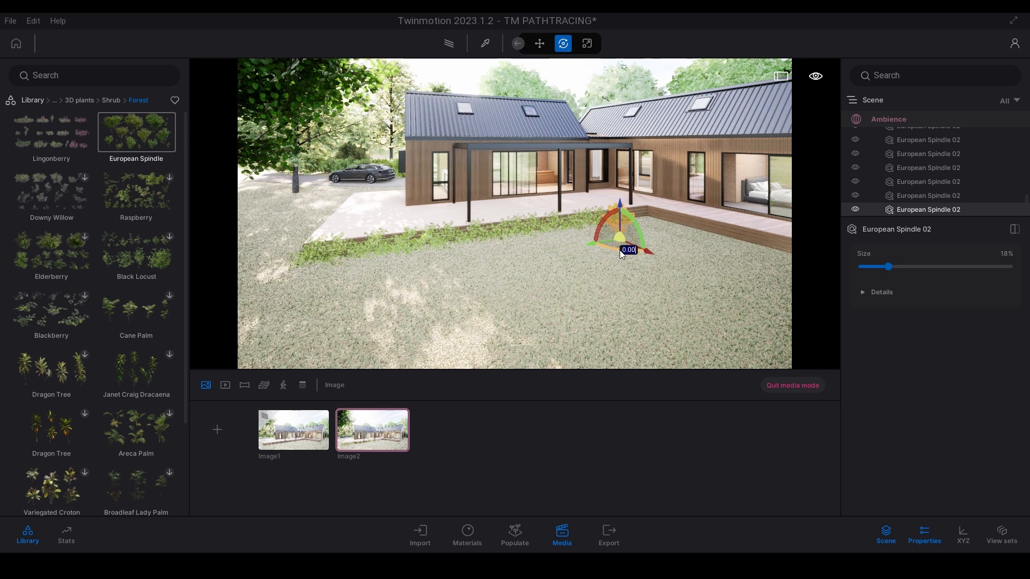
left_click(319, 257)
left_click(317, 272)
left_click(305, 259)
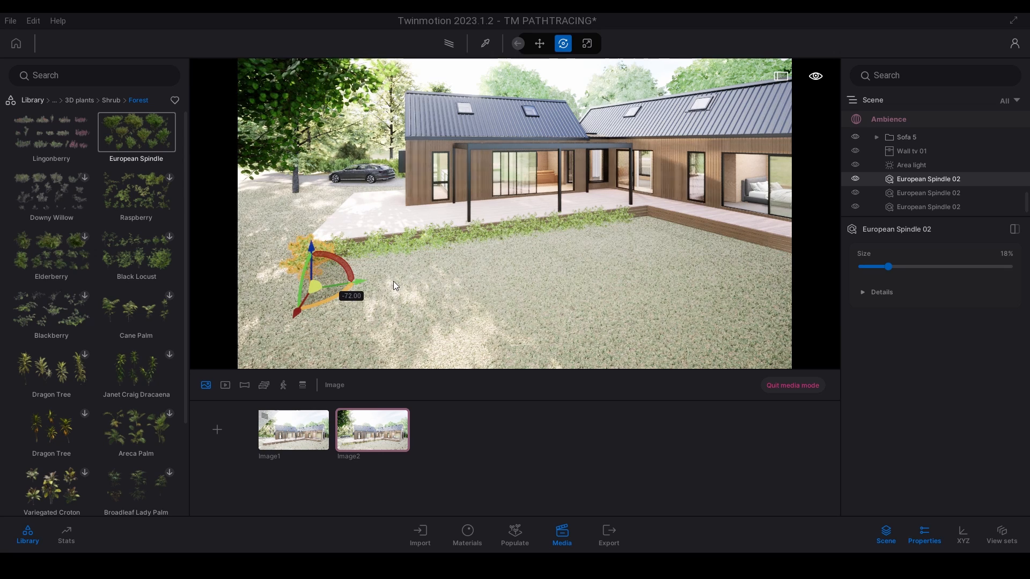
left_click(623, 212)
key("Escape")
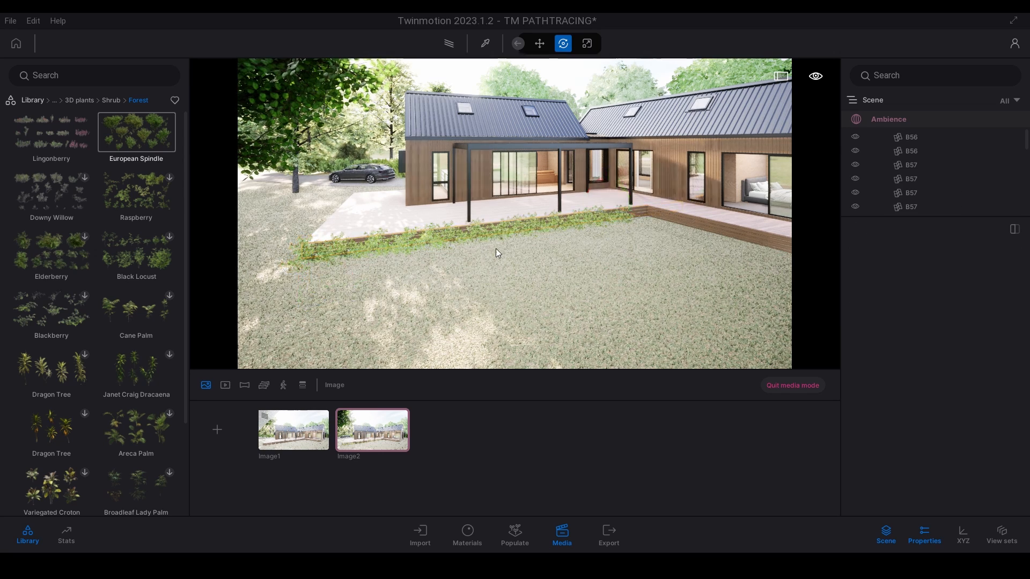
Add one copy of the hedge's end shrub 0.67 m further toward the deck's inner corner, and reopen Image2 to check the hedge
right_click_drag(496, 249, 509, 231)
key("w")
left_click(499, 253)
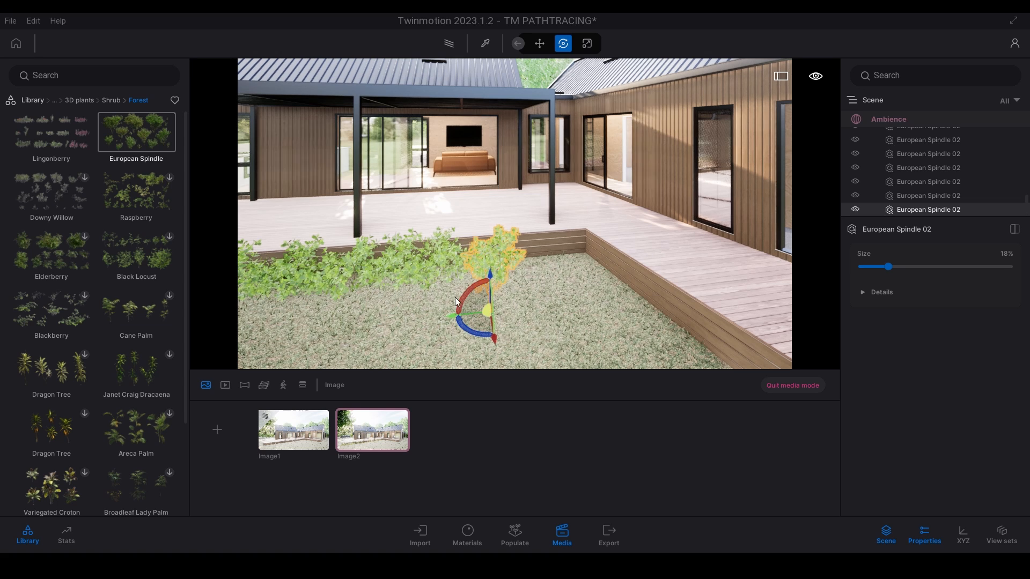
left_click_drag(452, 315, 501, 309)
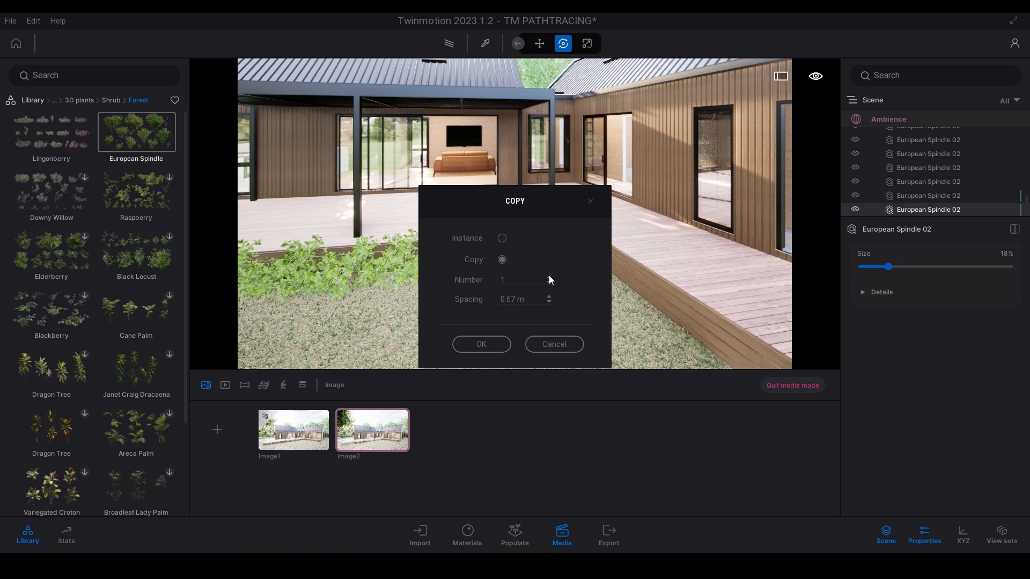
left_click(484, 344)
left_click(579, 256)
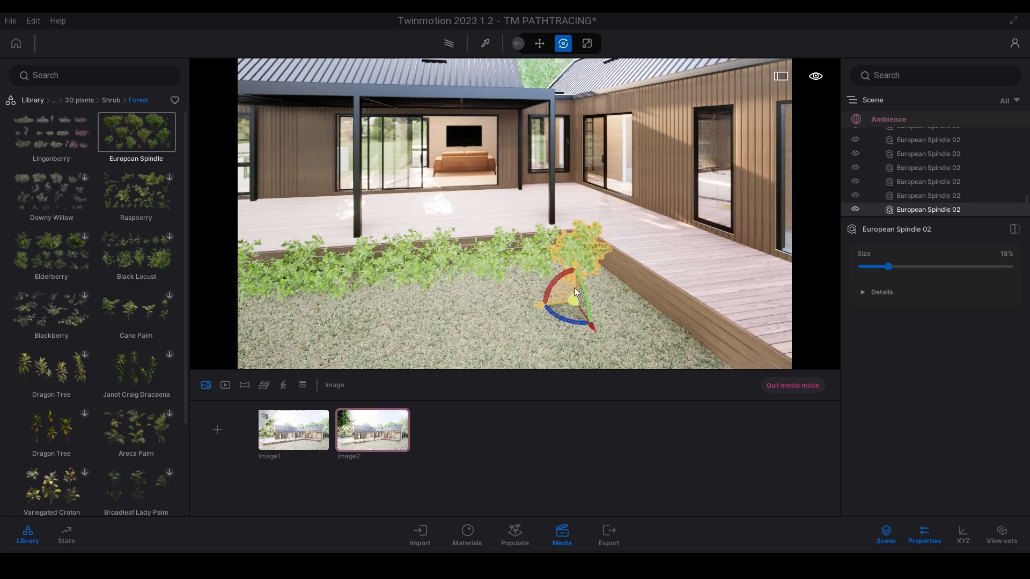
key("Delete")
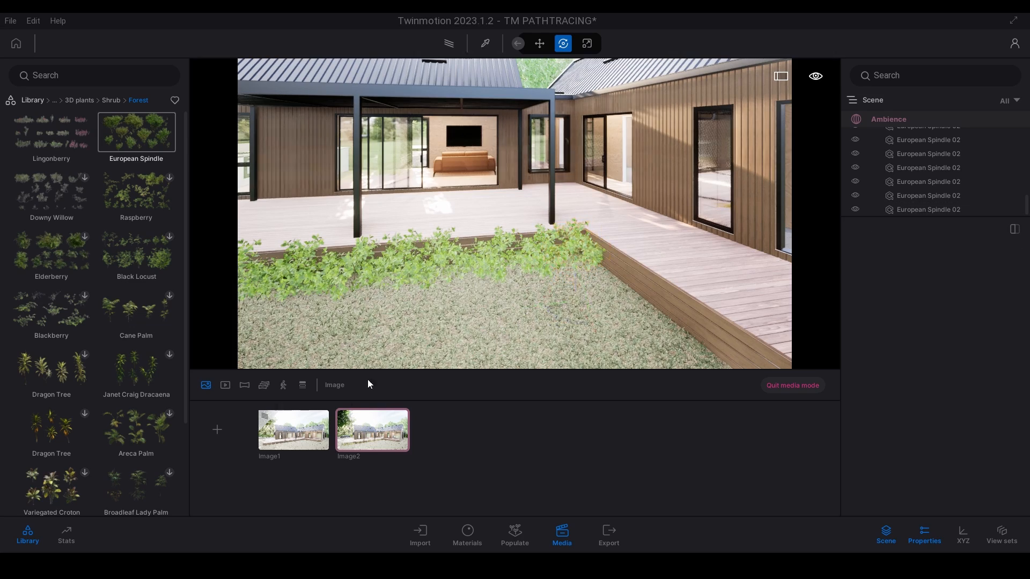
left_click(365, 431)
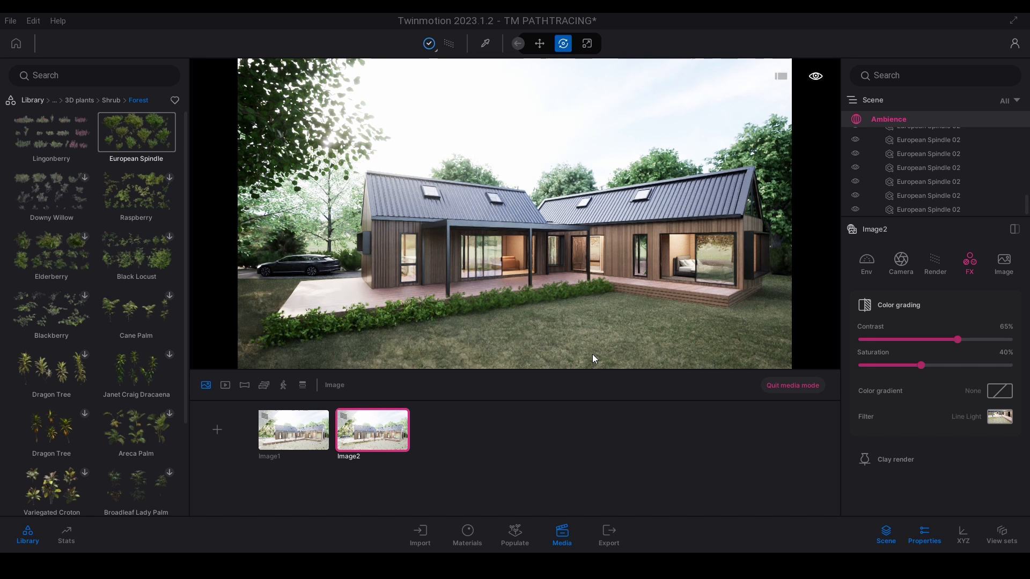
Hide all the European Spindle shrubs, save that state as a new image, and compare it with Image2
left_click(912, 208)
scroll(911, 205, "up", 3)
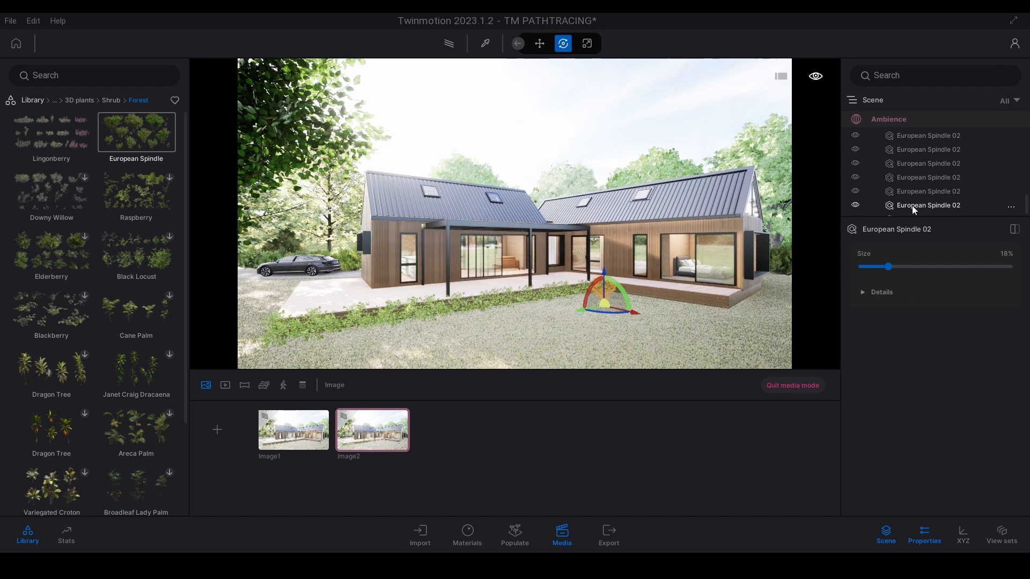
left_click(914, 207, "ctrl")
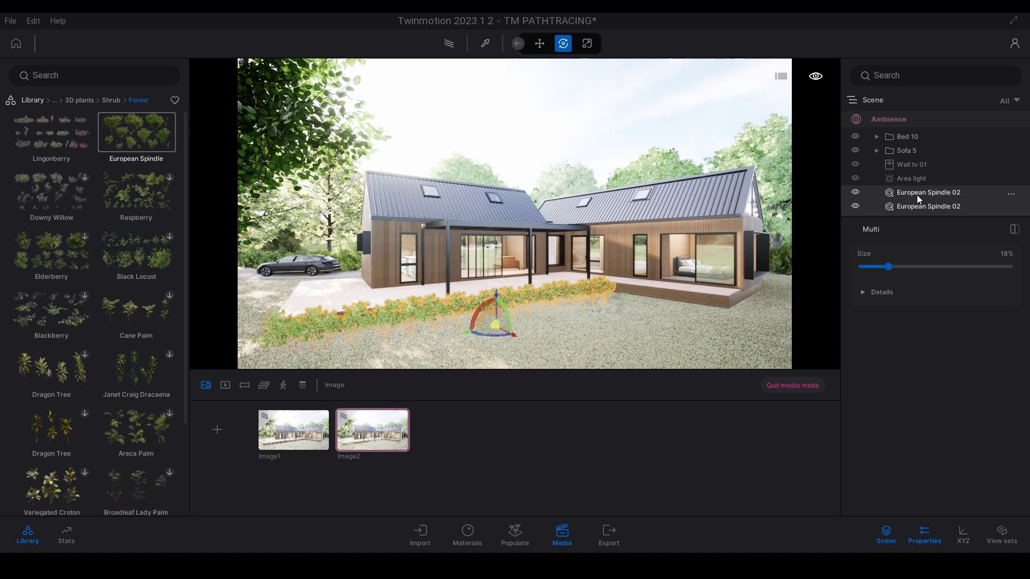
left_click(856, 192)
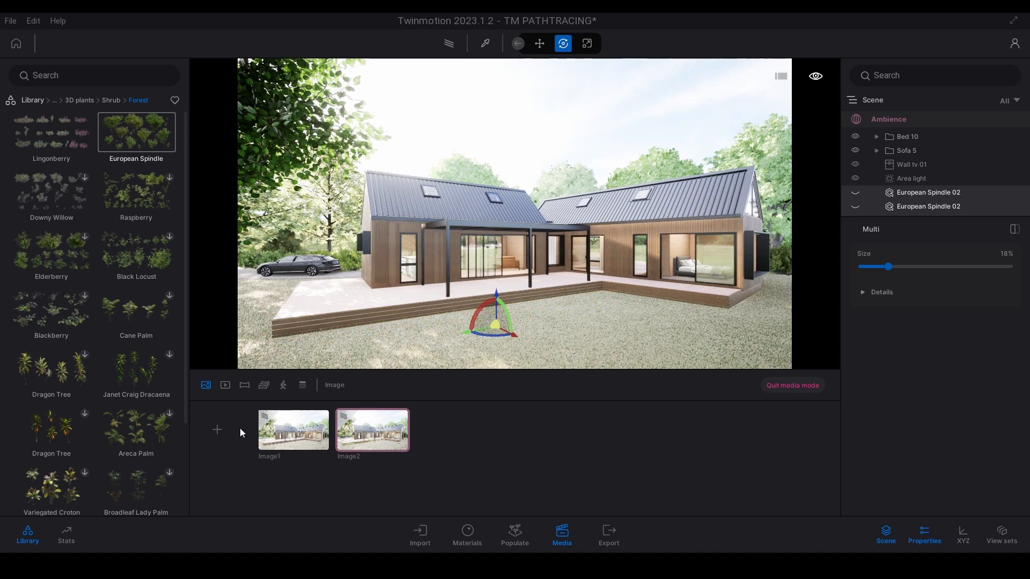
left_click(218, 430)
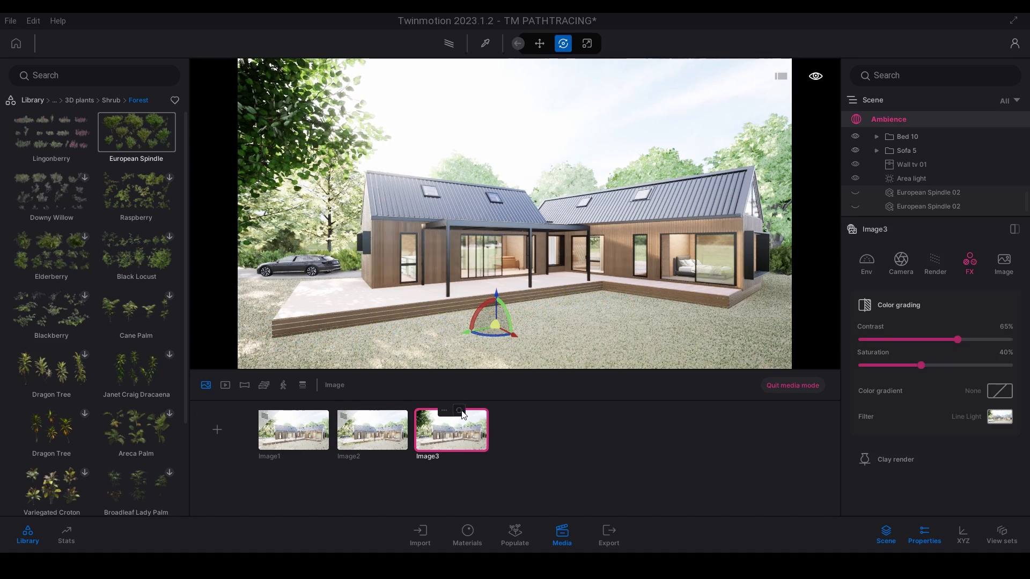
left_click(373, 433)
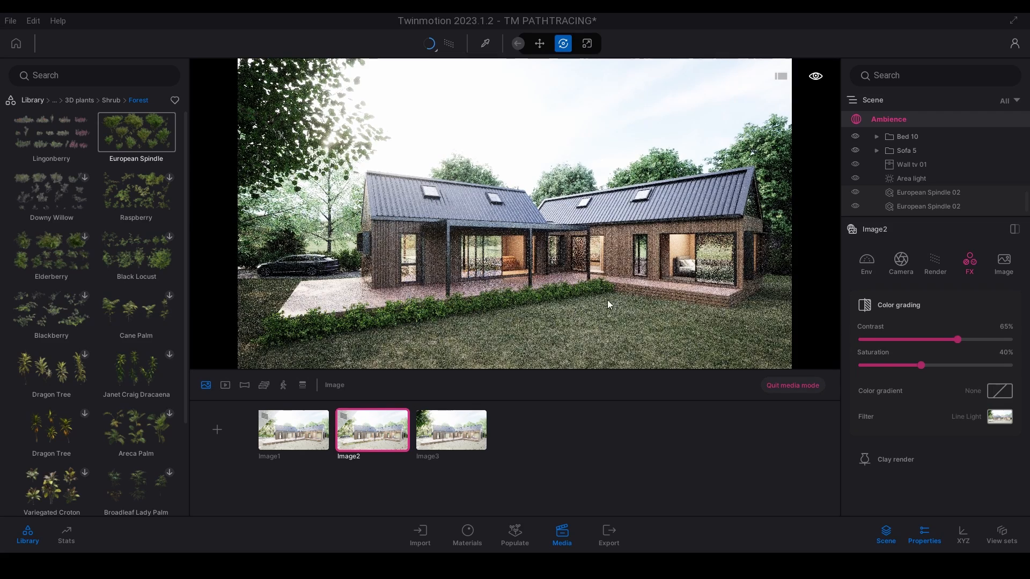
left_click(464, 447)
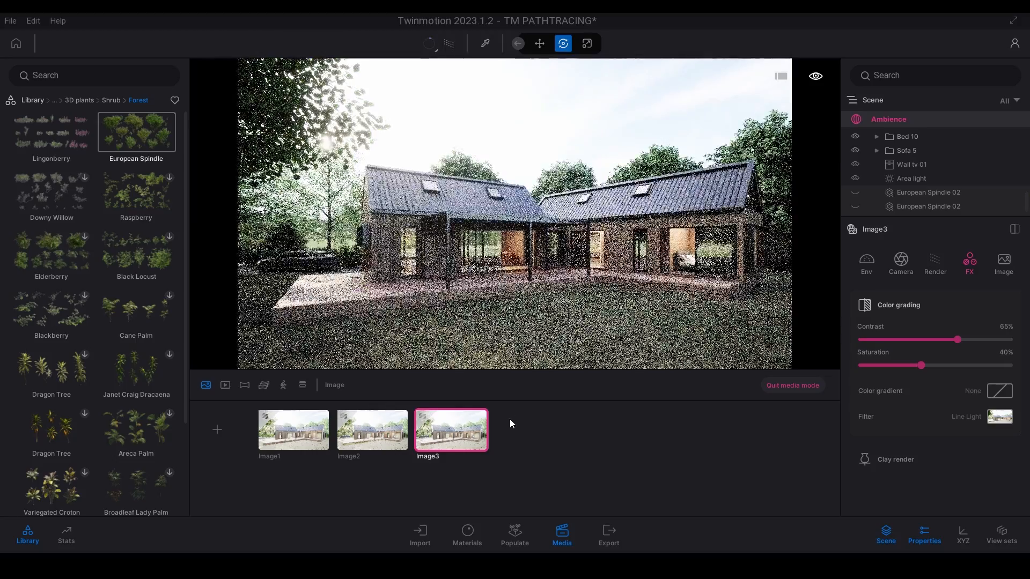
left_click(393, 433)
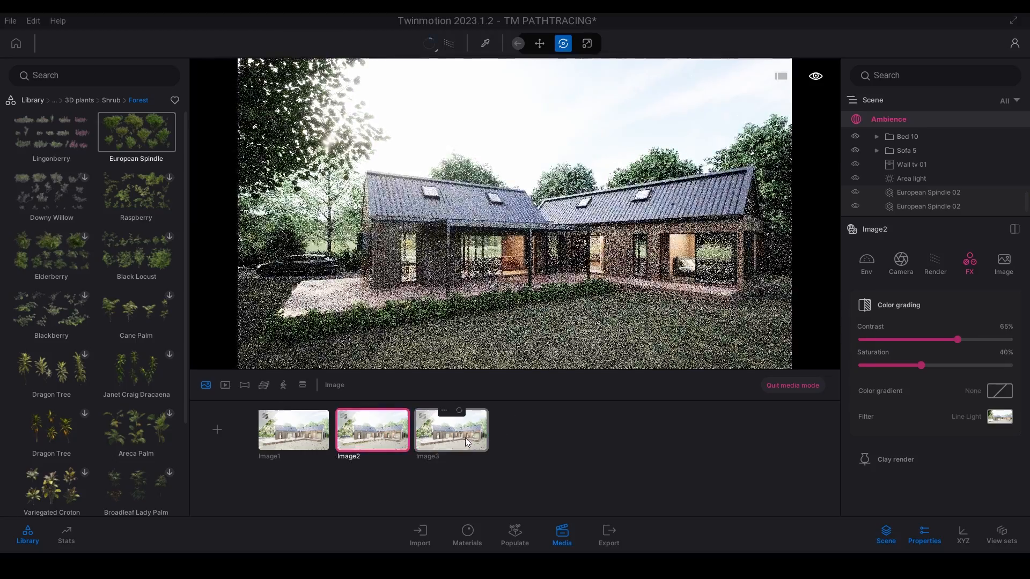
left_click(465, 437)
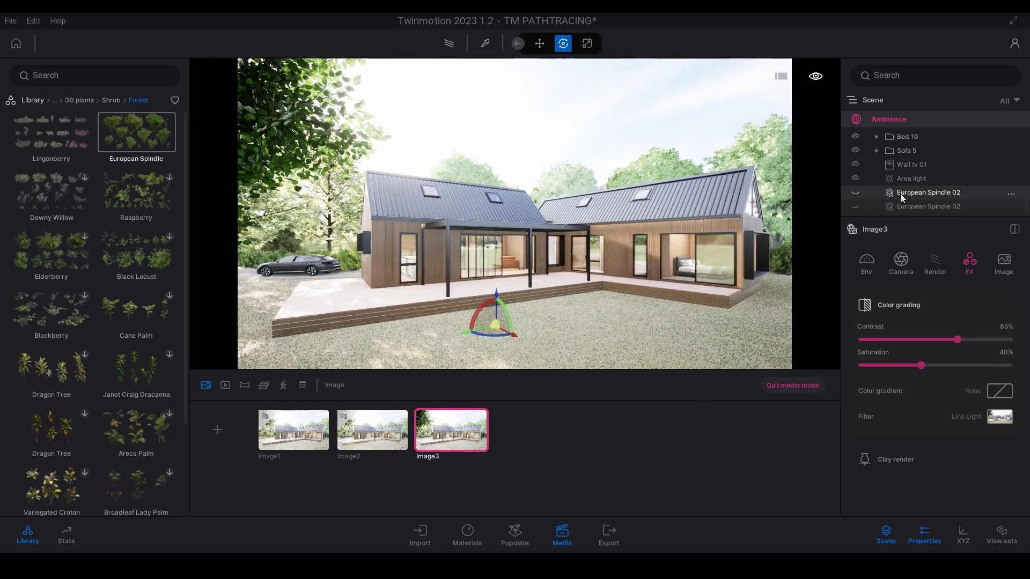
Leave media mode and make four instance copies of the hedge's end shrub, 1.17 m apart, along the deck edge in front of the bedroom
left_click(809, 387)
double_click(637, 278)
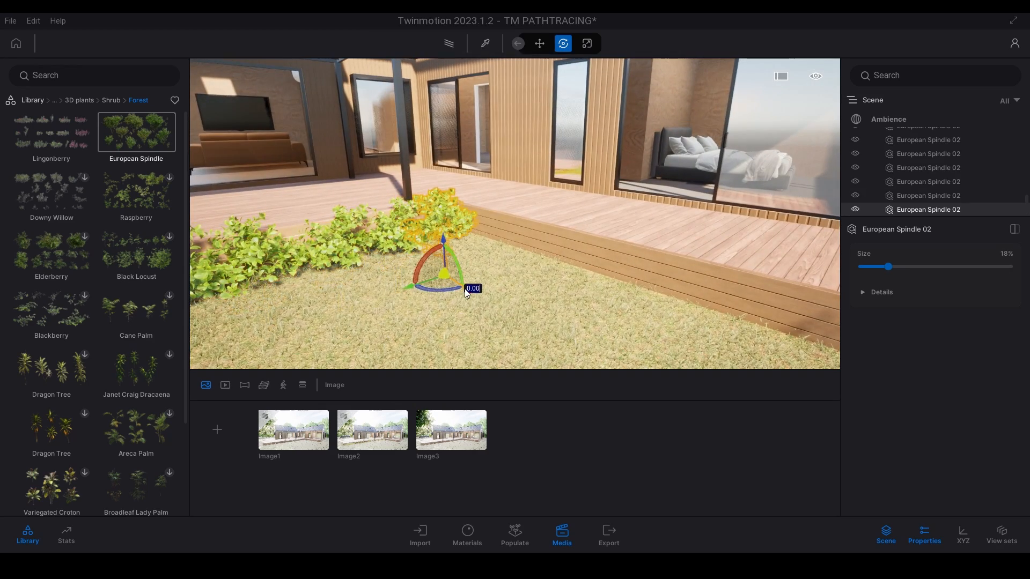
middle_click_drag(571, 252, 428, 211, "shift")
left_click_drag(439, 205, 445, 224)
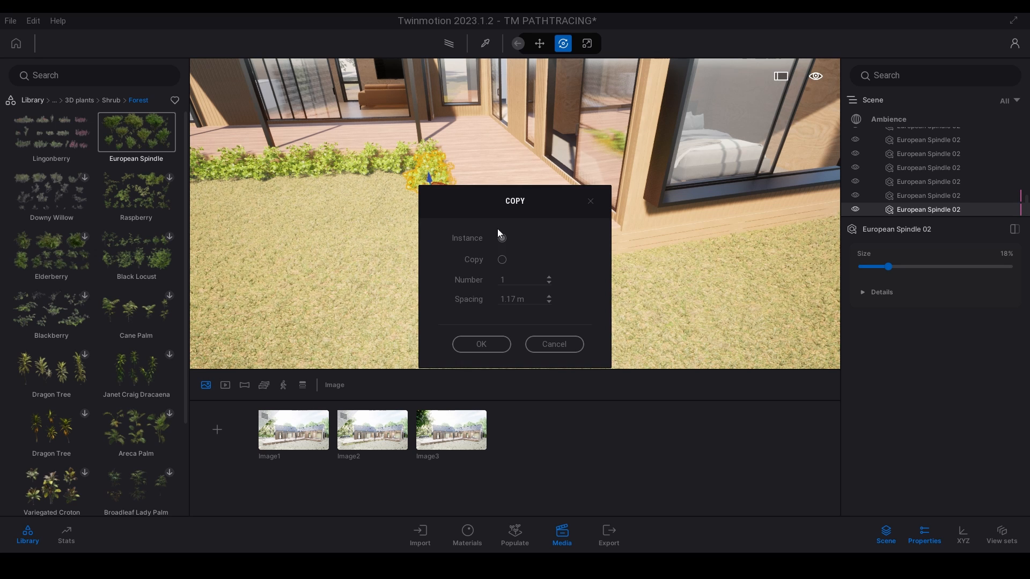
left_click(549, 277)
left_click(549, 278)
left_click(549, 277)
left_click(490, 344)
Move the four new shrubs one by one closer together to close the gaps between the existing hedge and the deck's far corner
middle_click_drag(471, 284, 395, 225, "shift")
left_click(395, 226)
left_click_drag(408, 261, 389, 282)
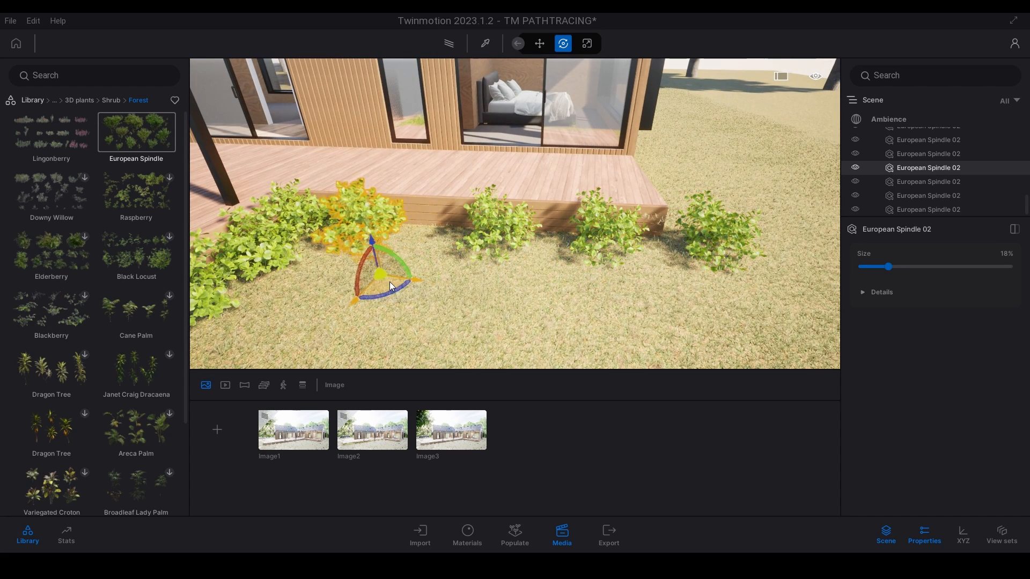
left_click(494, 244)
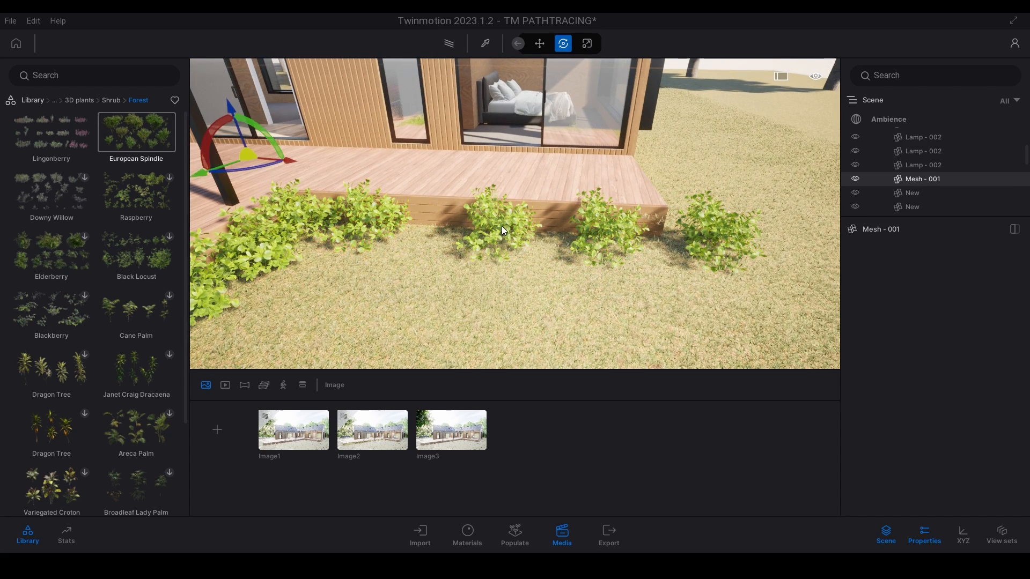
left_click(501, 227)
left_click_drag(478, 292, 454, 285)
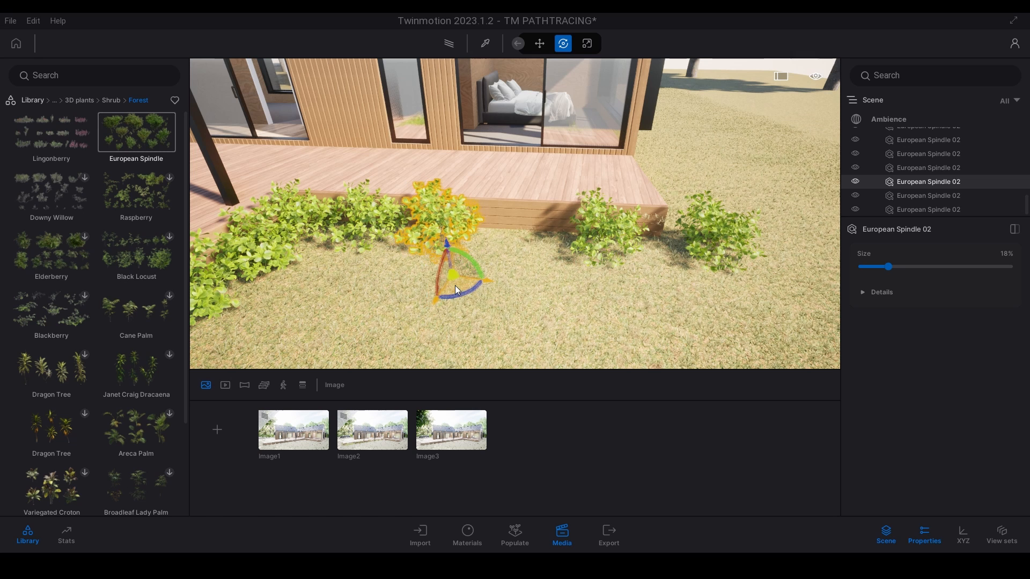
left_click(613, 222)
left_click_drag(584, 292, 502, 280)
left_click(720, 252)
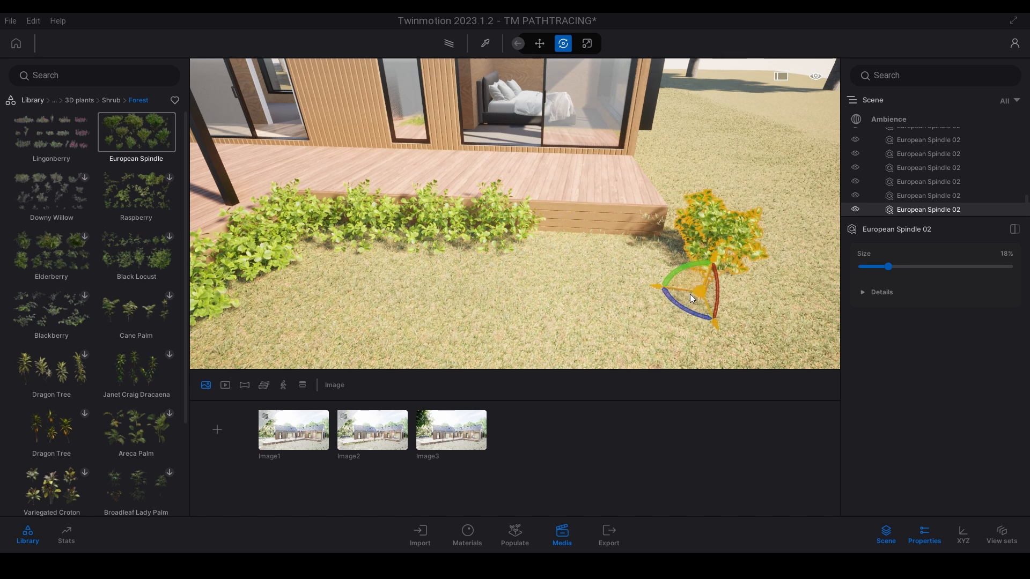
left_click_drag(690, 294, 633, 285)
Rotate the shrubs in front of the bedroom individually by different angles, turn path tracing back on, and reopen Image2
left_click(602, 282)
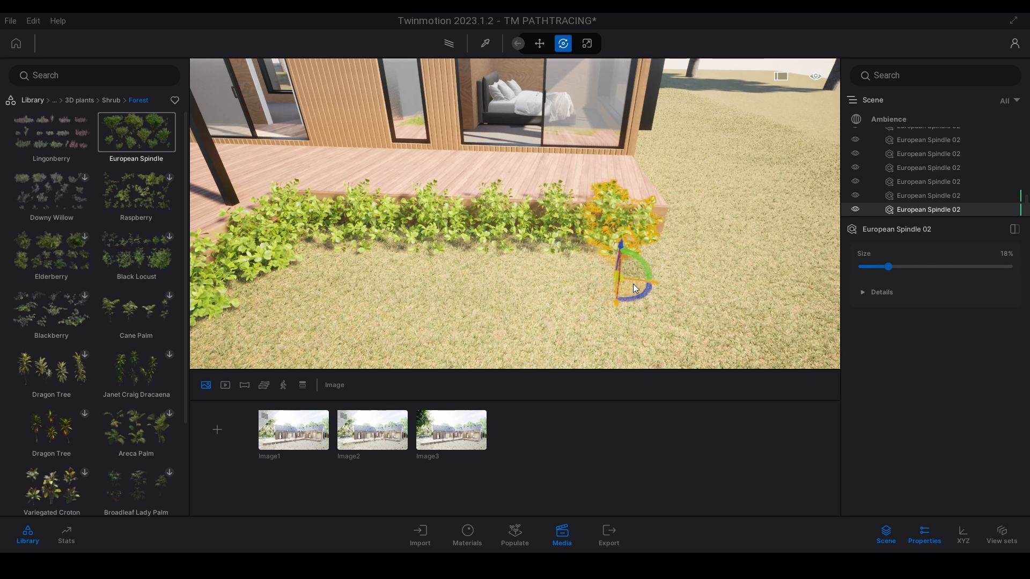
key("Return")
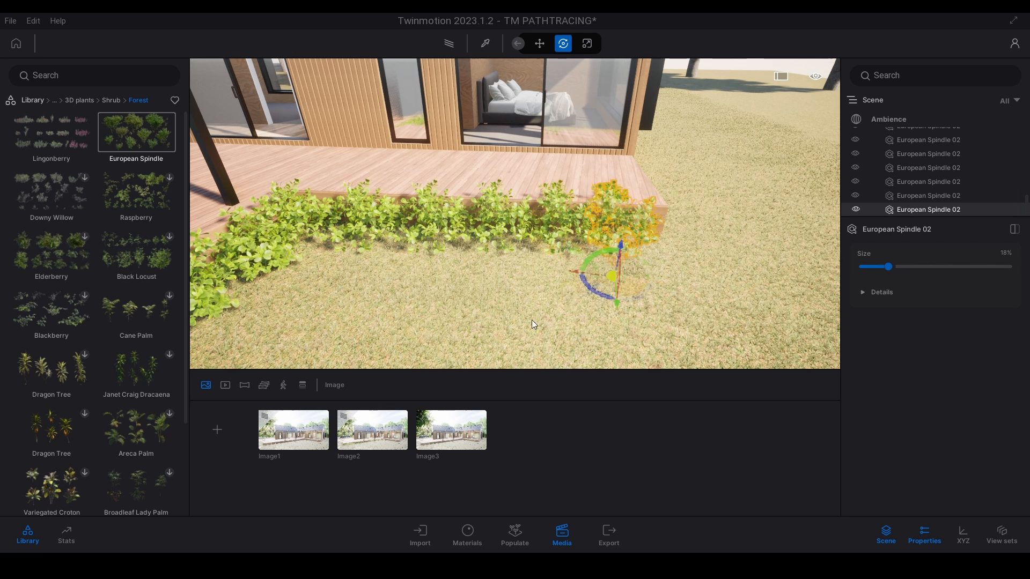
left_click(559, 238)
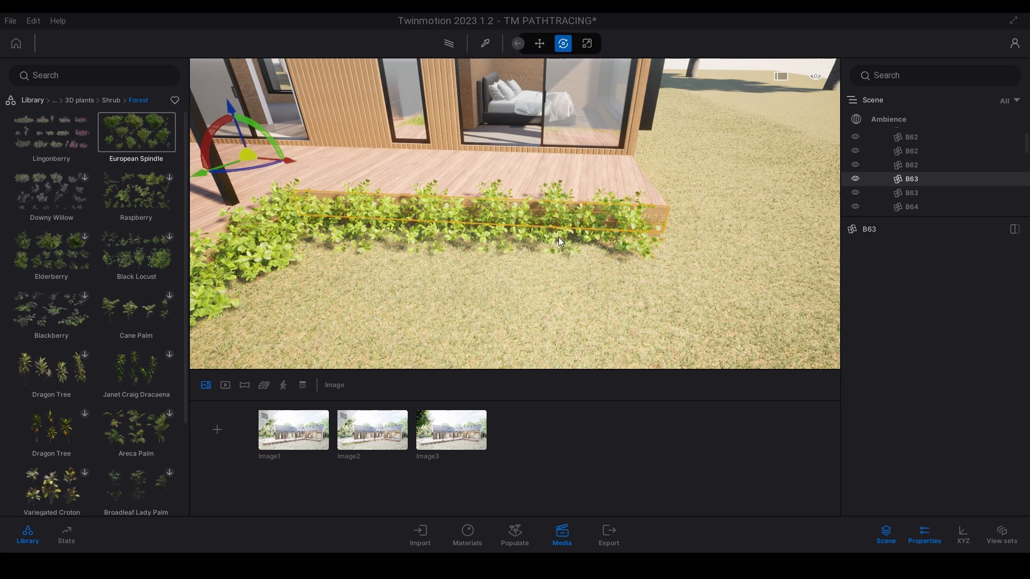
left_click(568, 237)
left_click(563, 238)
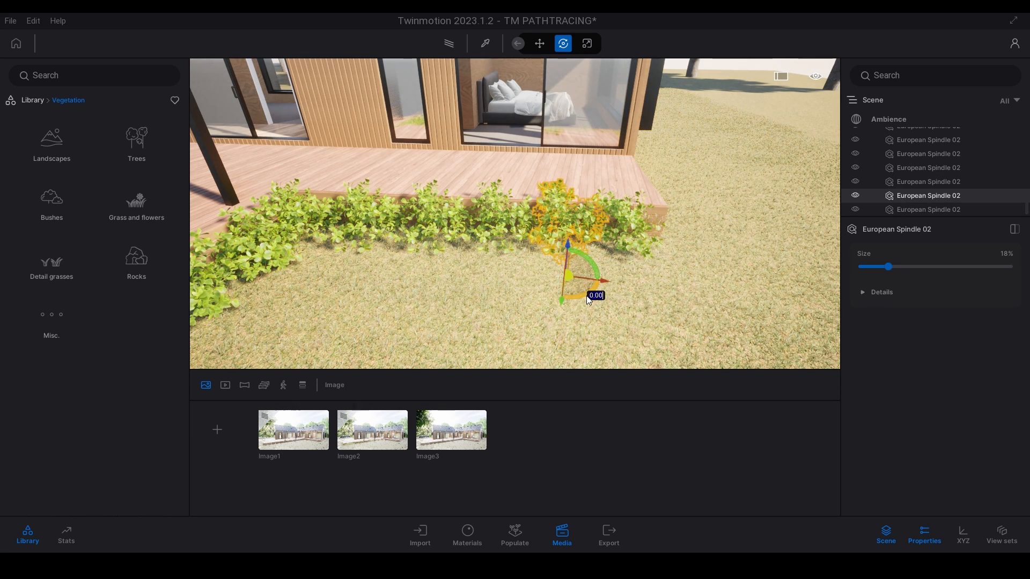
left_click(505, 230)
left_click_drag(529, 291, 594, 278)
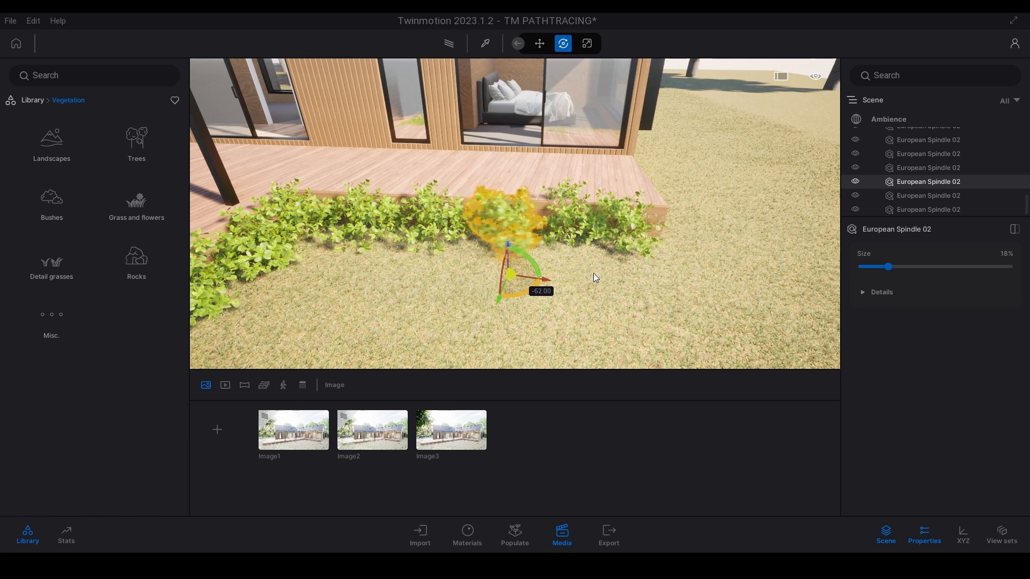
left_click(436, 213)
left_click_drag(478, 276, 373, 250)
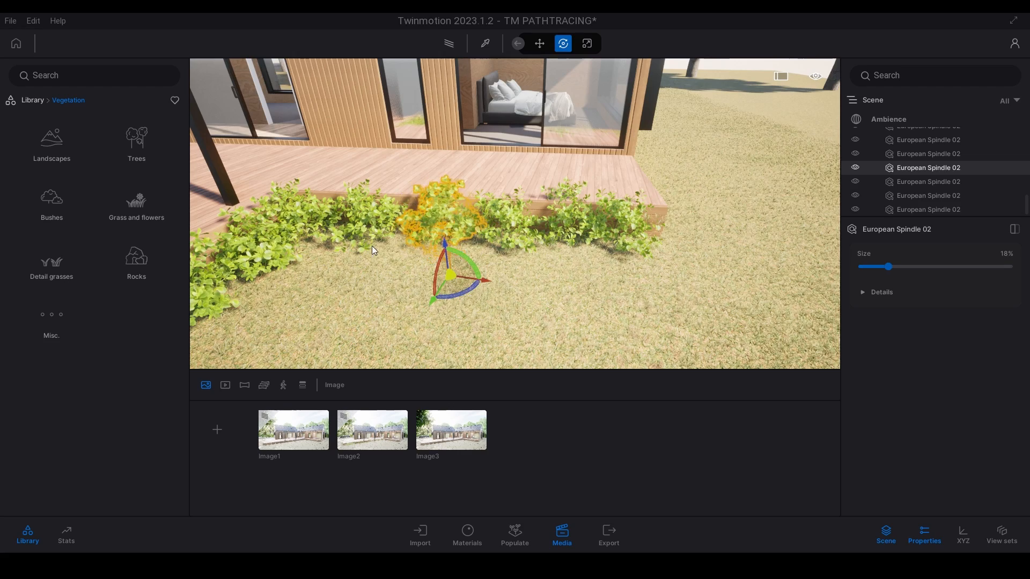
left_click(392, 241)
left_click(360, 225)
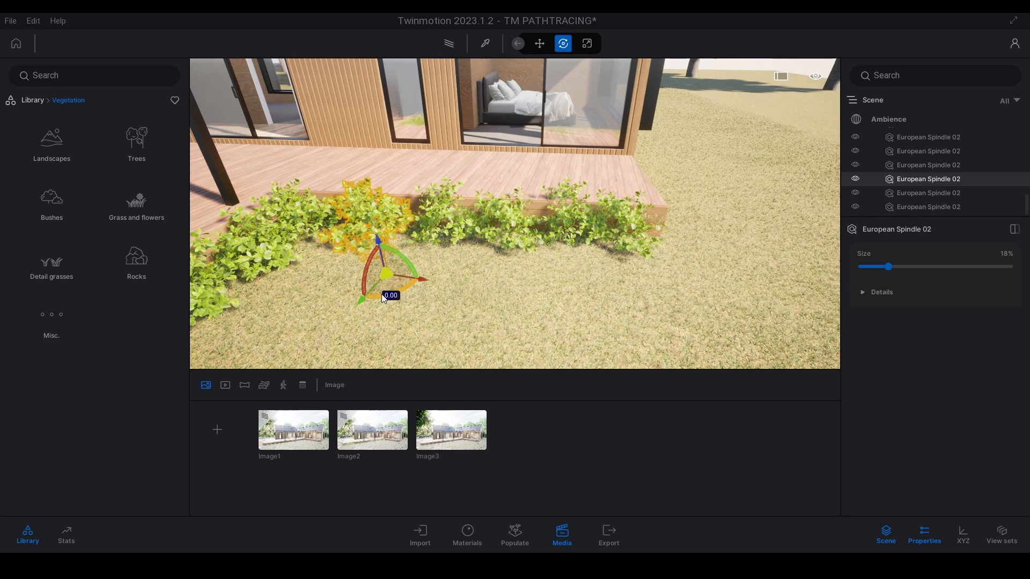
left_click_drag(382, 295, 466, 277)
key("r")
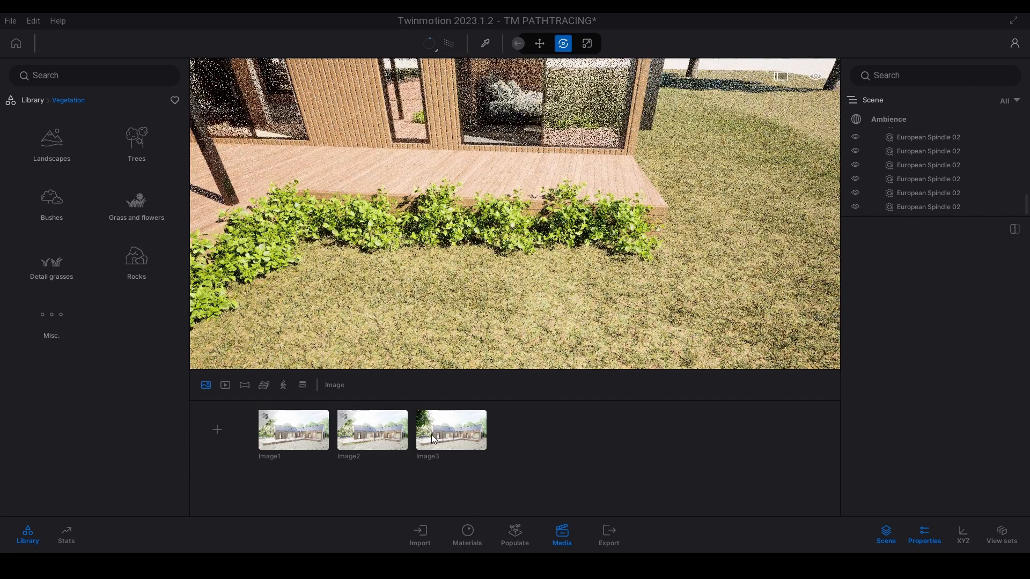
left_click(382, 432)
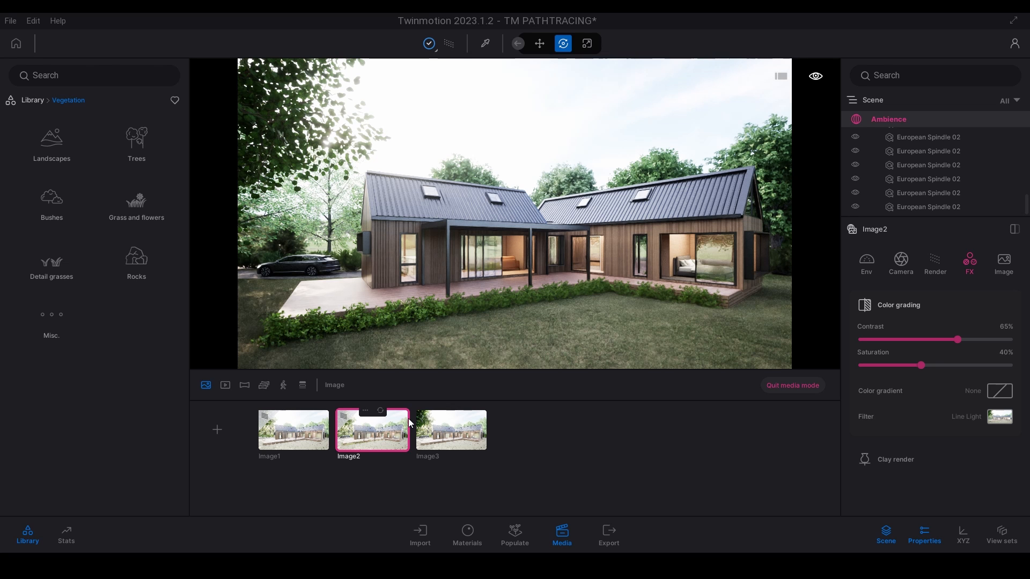
Select all the European Spindle shrubs and set their tint to the stored pale green C1CBAA
scroll(935, 182, "down", 1)
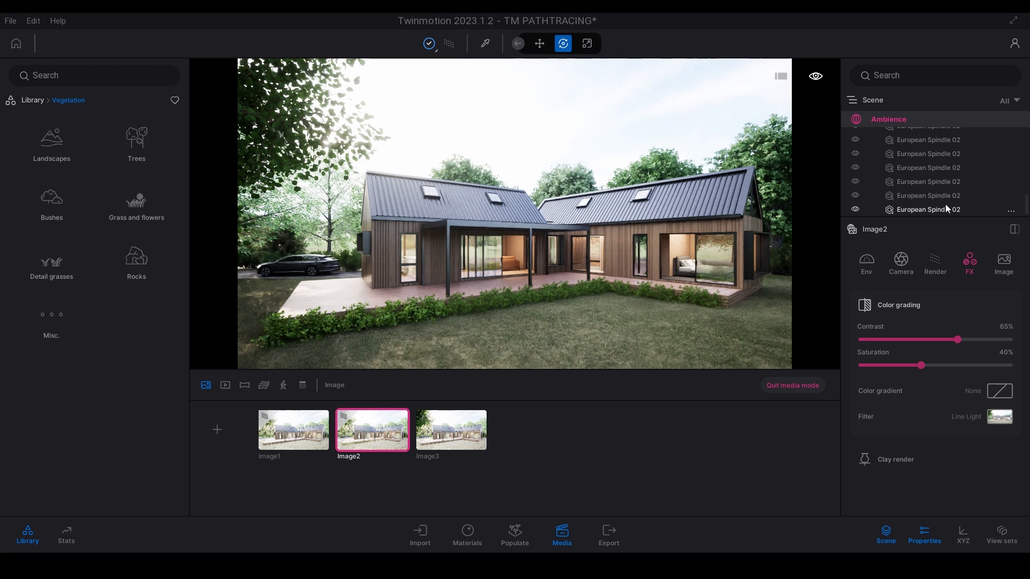
left_click(945, 207)
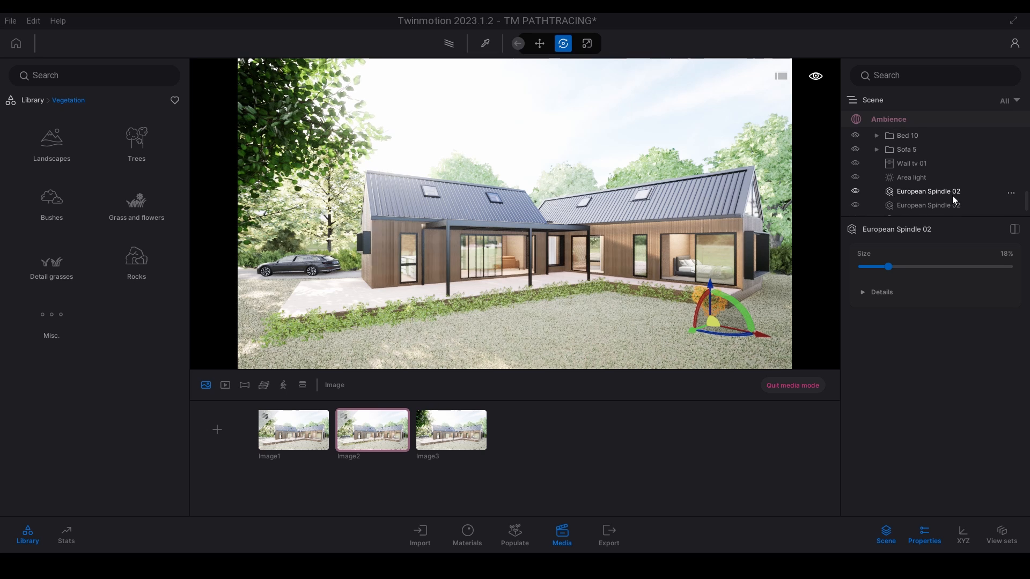
left_click(953, 205, "ctrl")
left_click(871, 292)
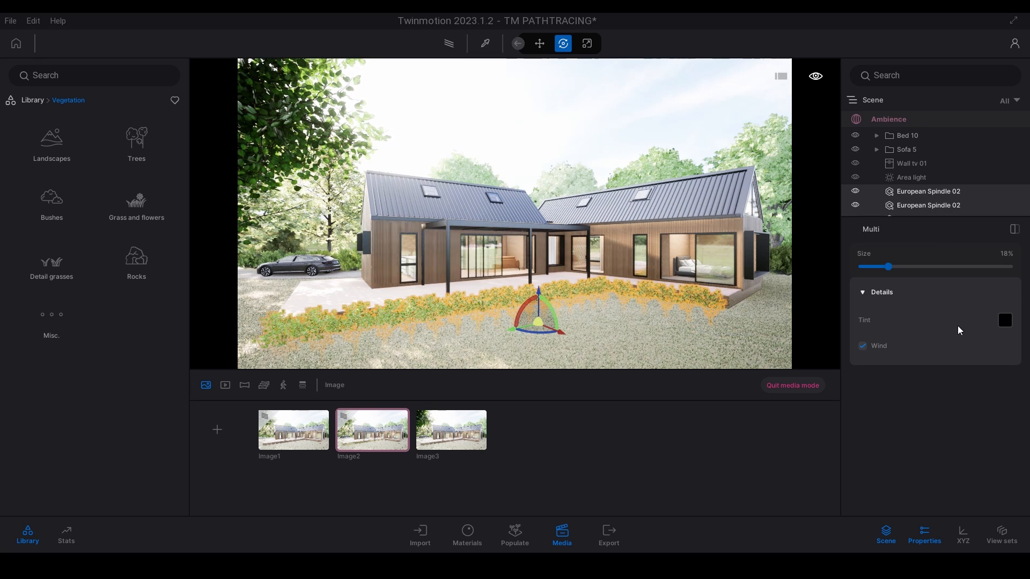
left_click(1005, 320)
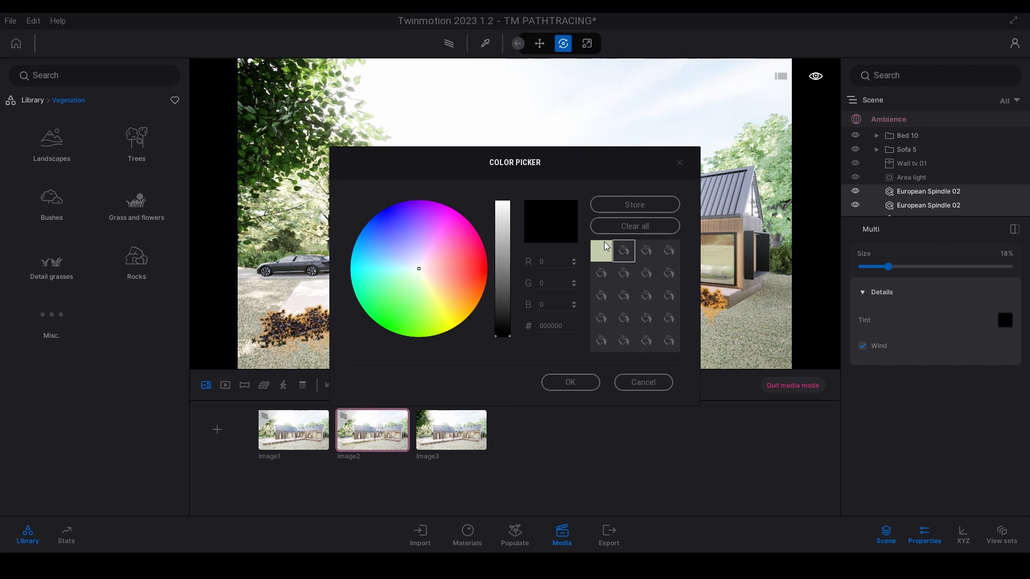
left_click(603, 250)
left_click_drag(605, 179, 541, 263)
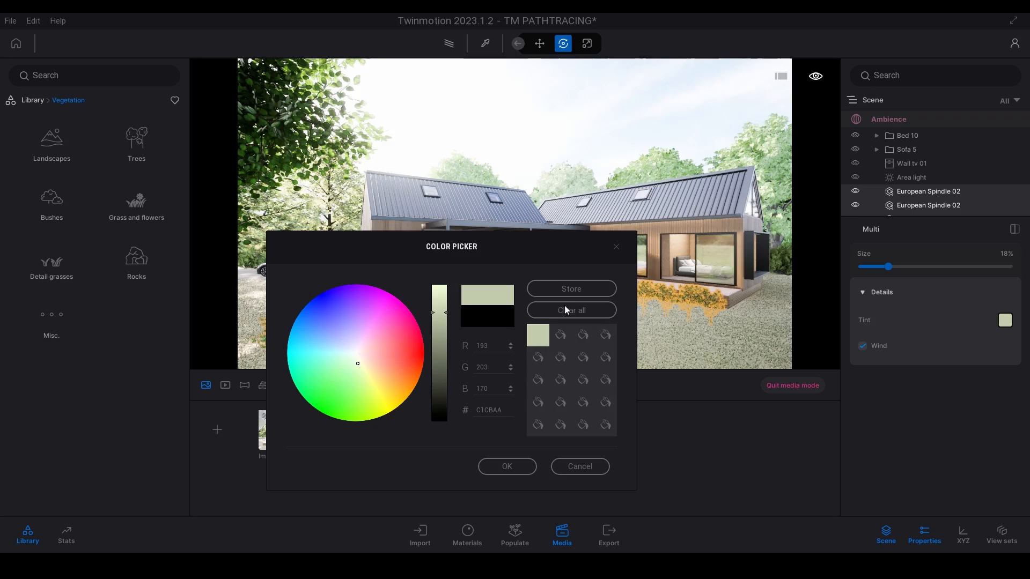
left_click(507, 466)
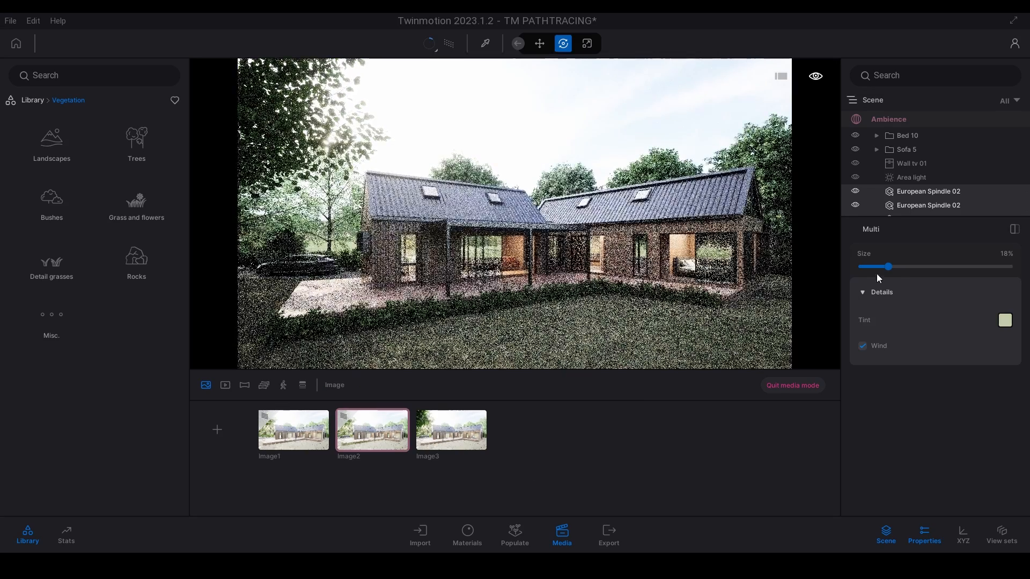
Lighten the selected shrubs' tint to the near-white green F7FFF2
left_click(1005, 320)
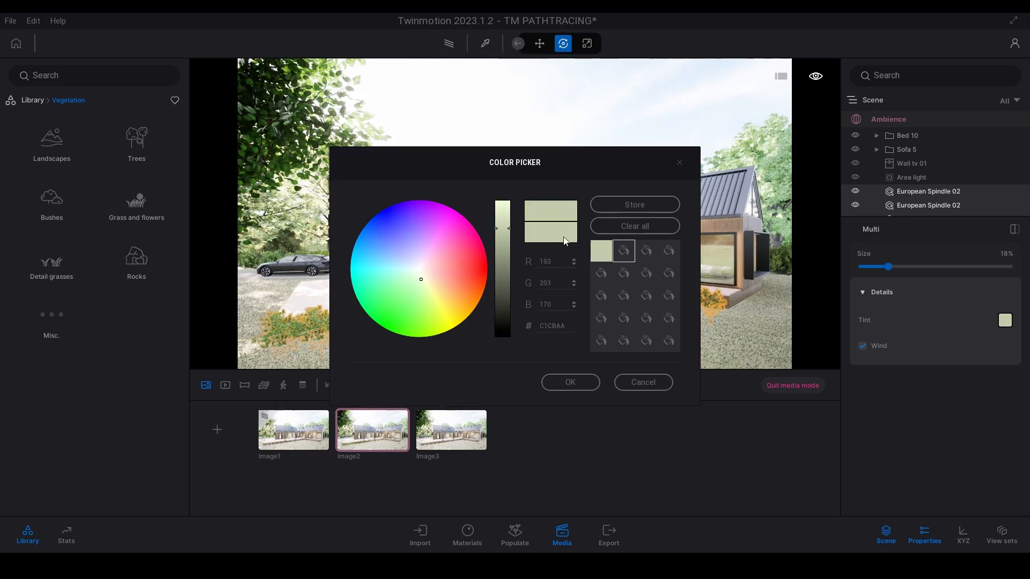
left_click_drag(504, 227, 503, 202)
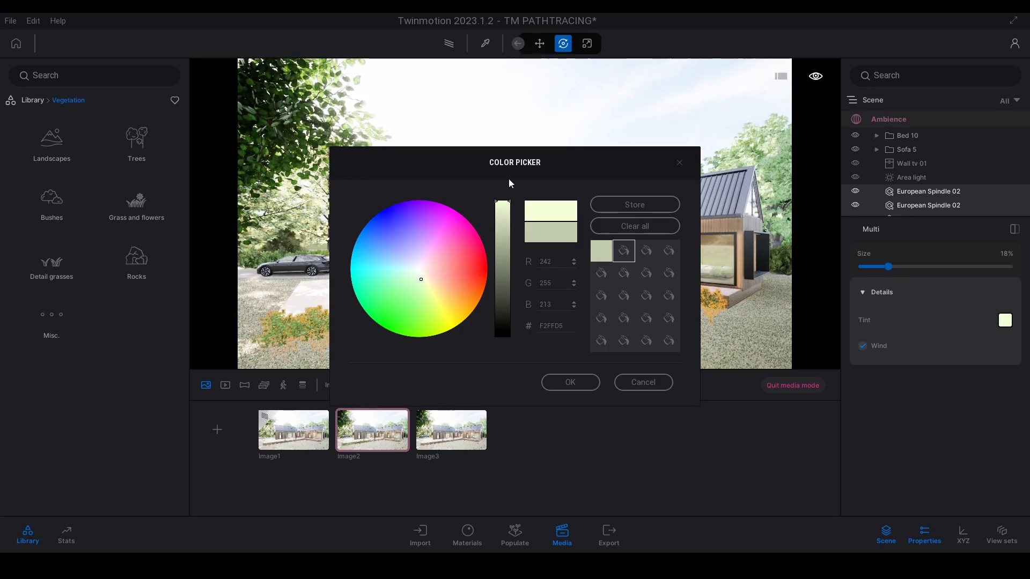
left_click(419, 273)
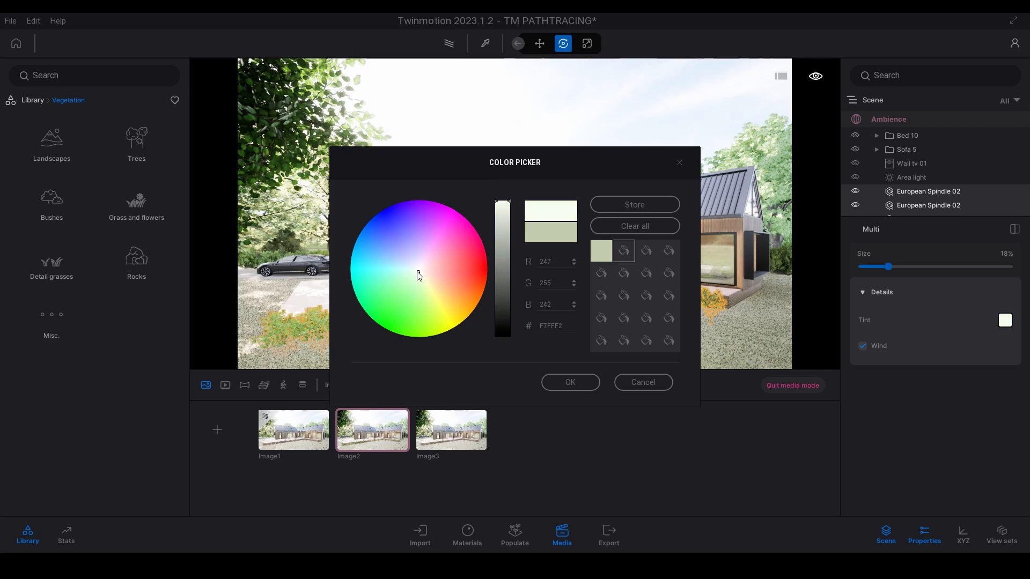
left_click(559, 390)
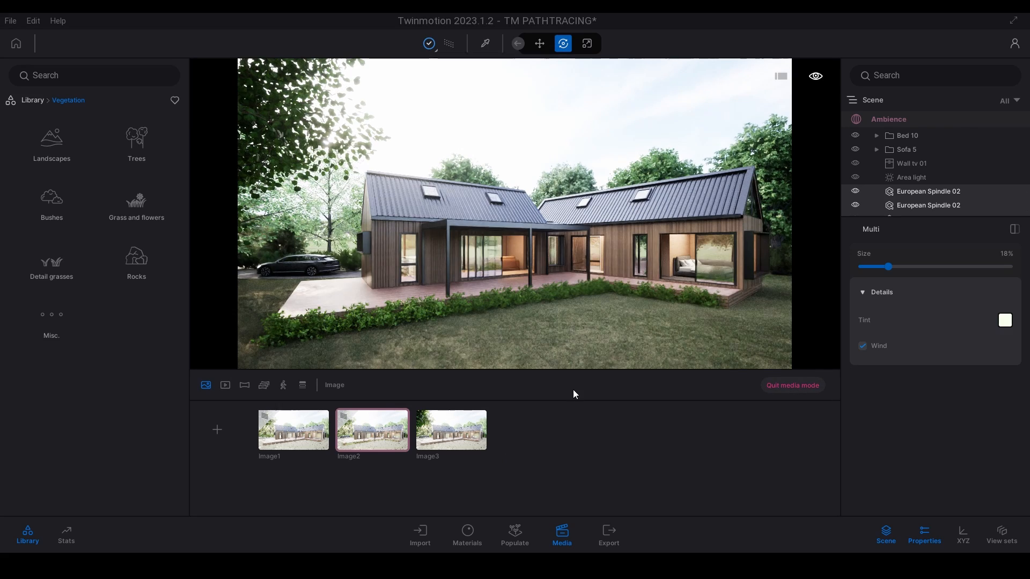
Set the output size of Image2 to 4K UHD 3840x2160
left_click(384, 437)
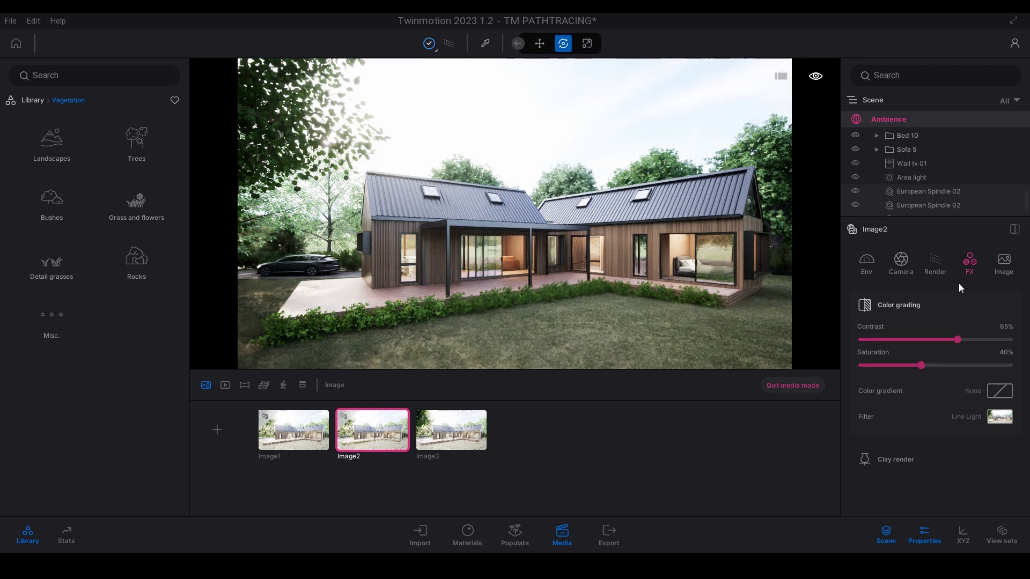
left_click(998, 264)
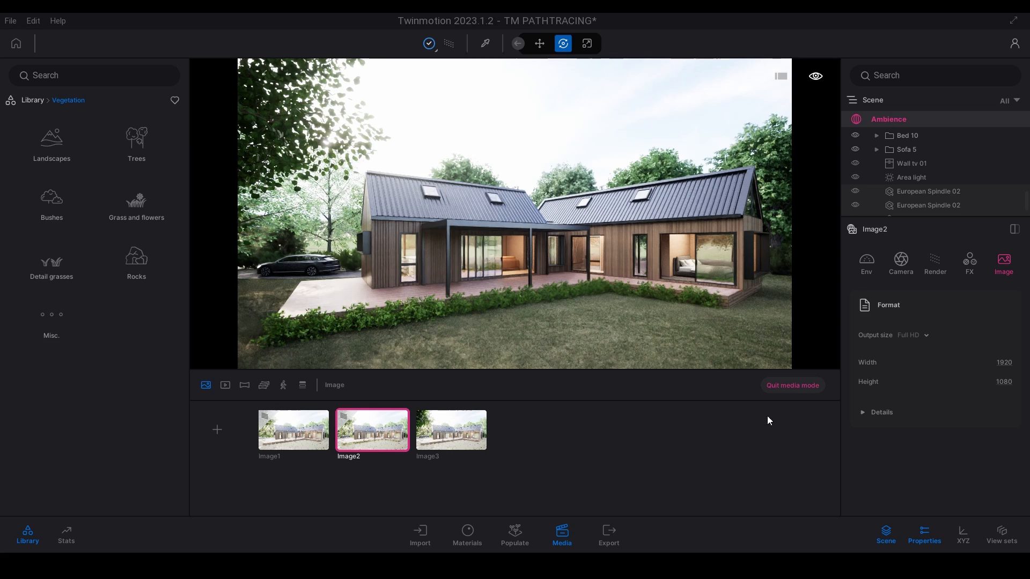
left_click(915, 334)
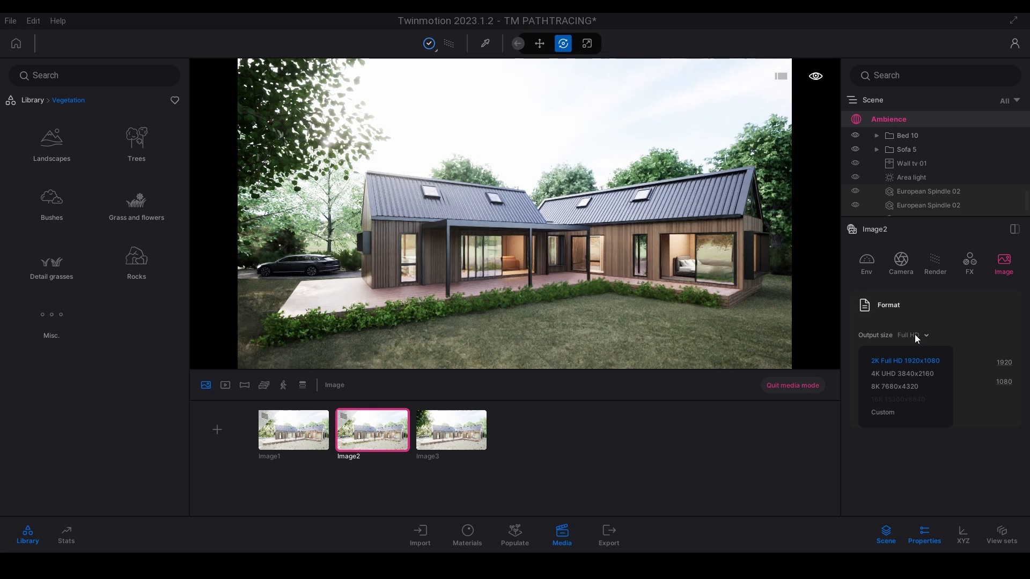
left_click(888, 374)
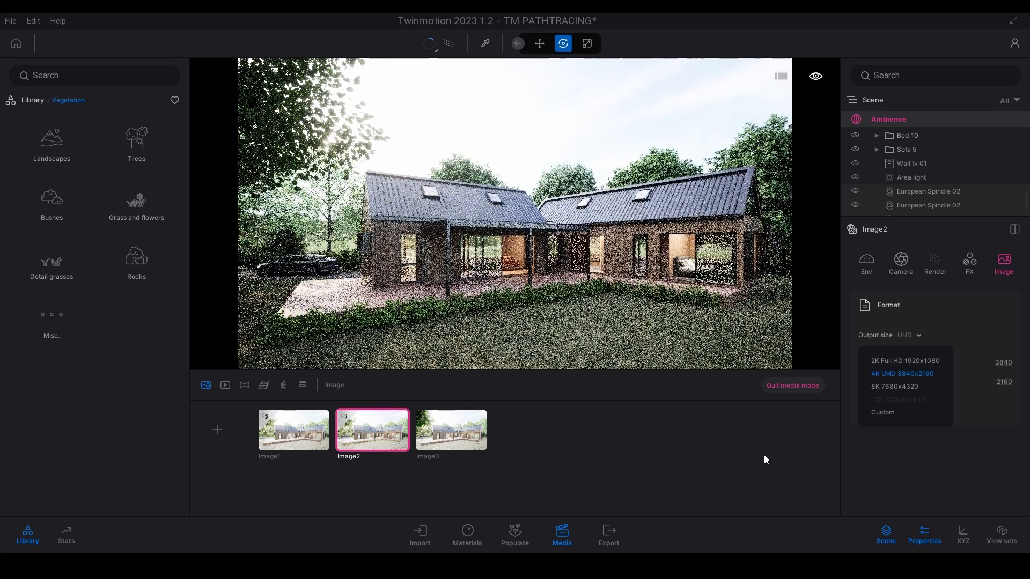
left_click(764, 455)
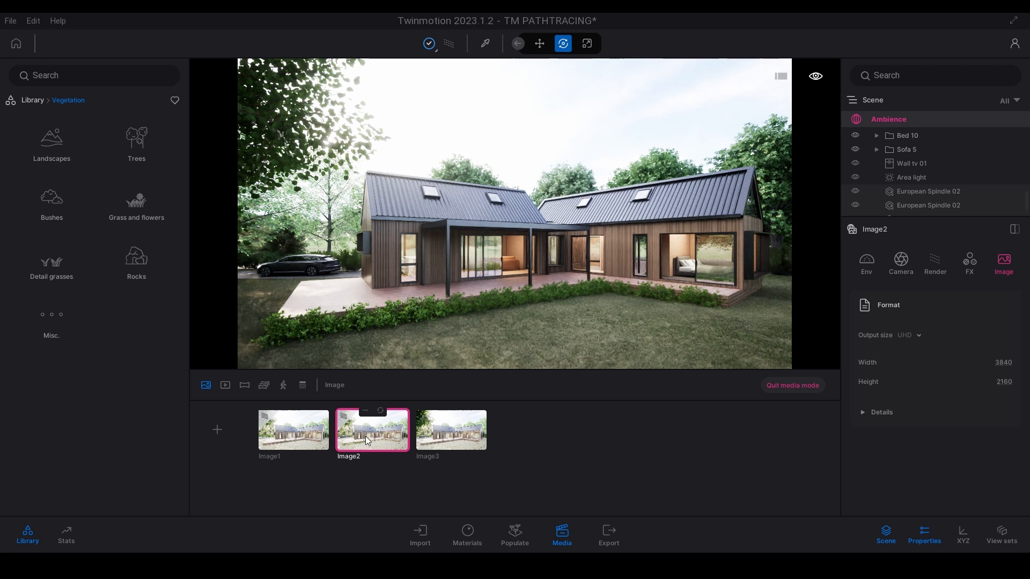
Rename Image2 as Final
left_click(366, 412)
left_click(361, 366)
type("Final")
key("Return")
Compare the path tracer render details of the Final image with those of Image1, and delete the Final image
left_click(933, 268)
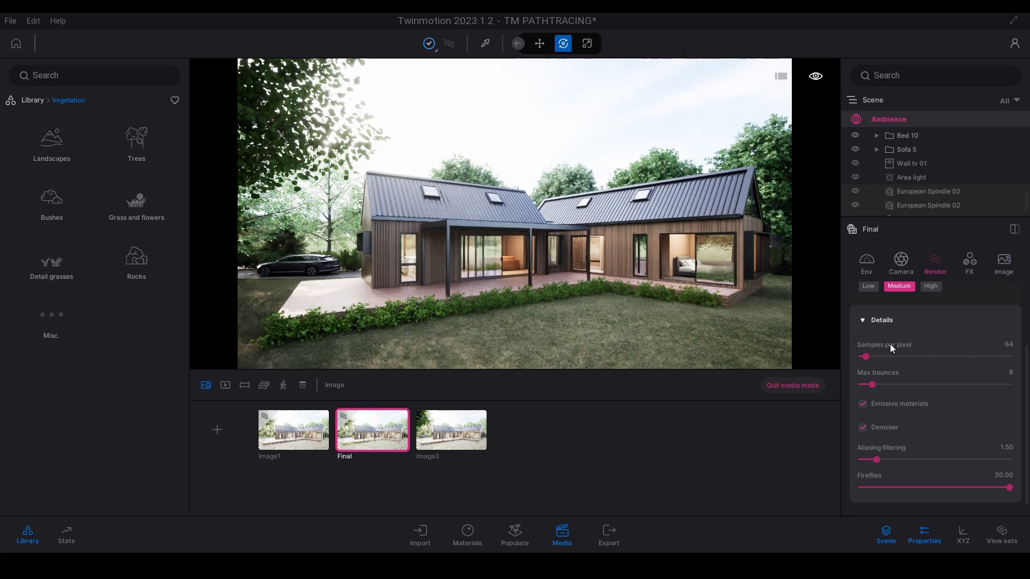
left_click(314, 433)
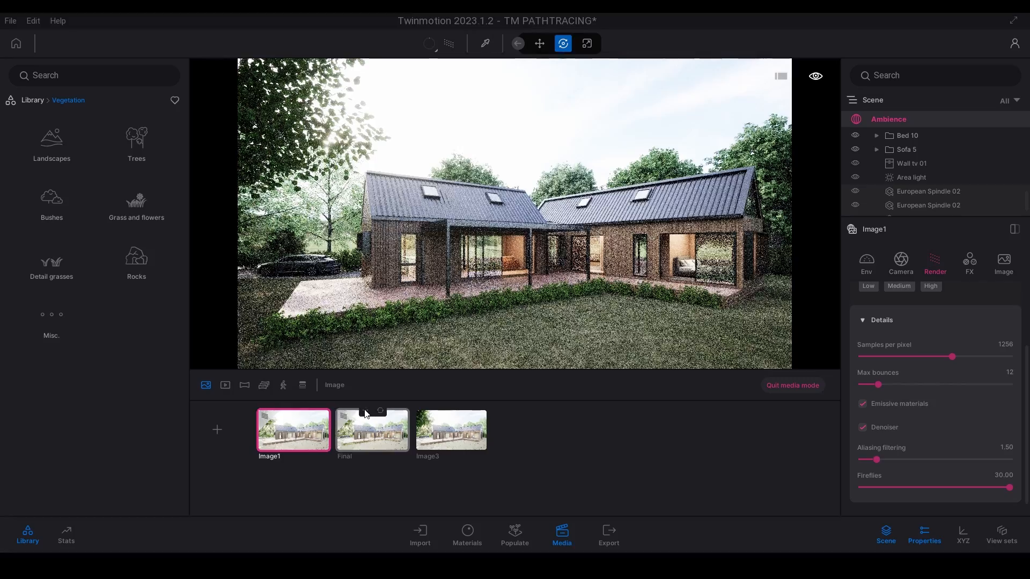
left_click(366, 414)
left_click(362, 374)
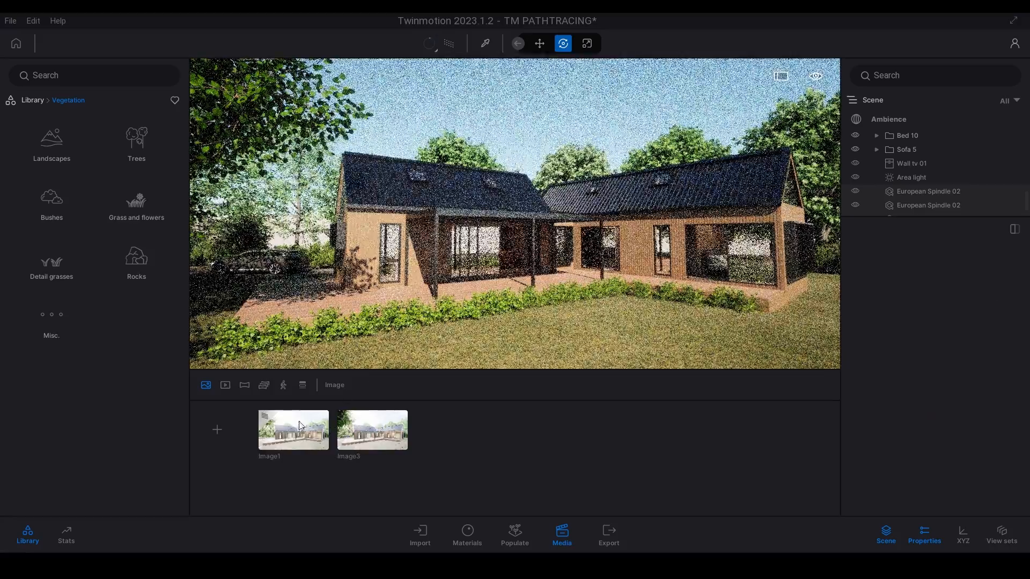
Reopen Image1 and set its output size to 4K UHD 3840x2160
left_click(300, 427)
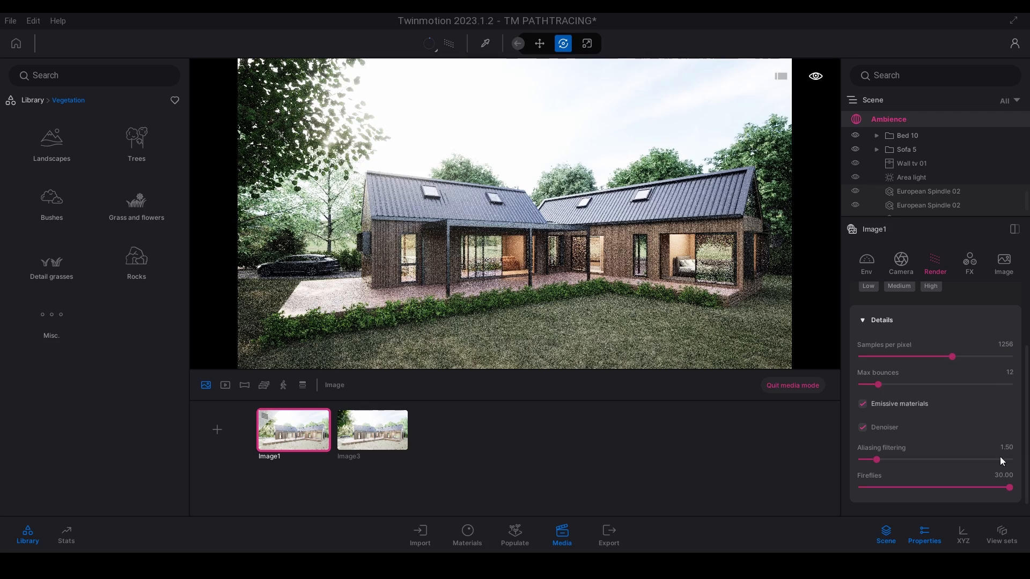
left_click(969, 262)
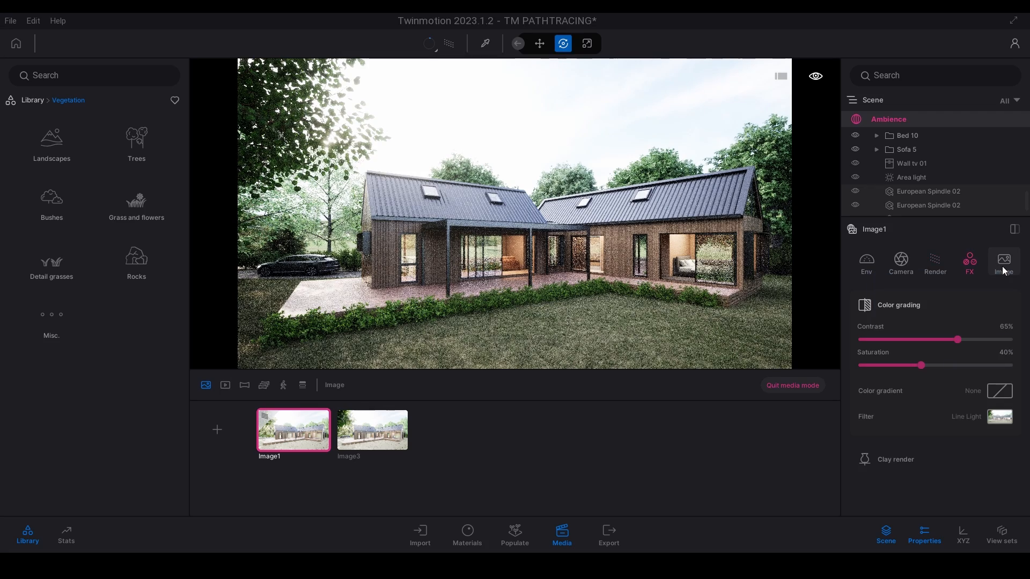
left_click(1005, 268)
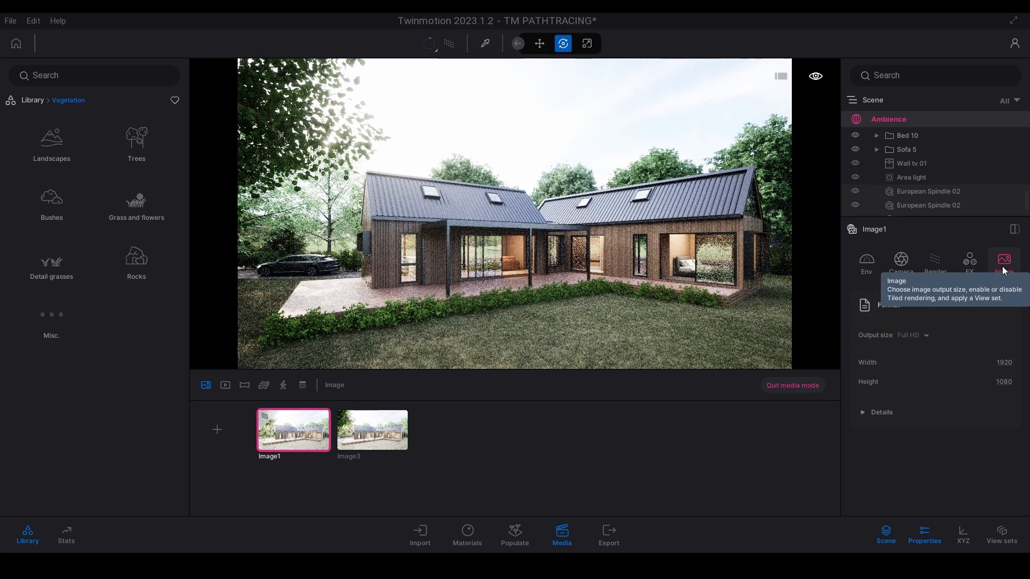
left_click(930, 336)
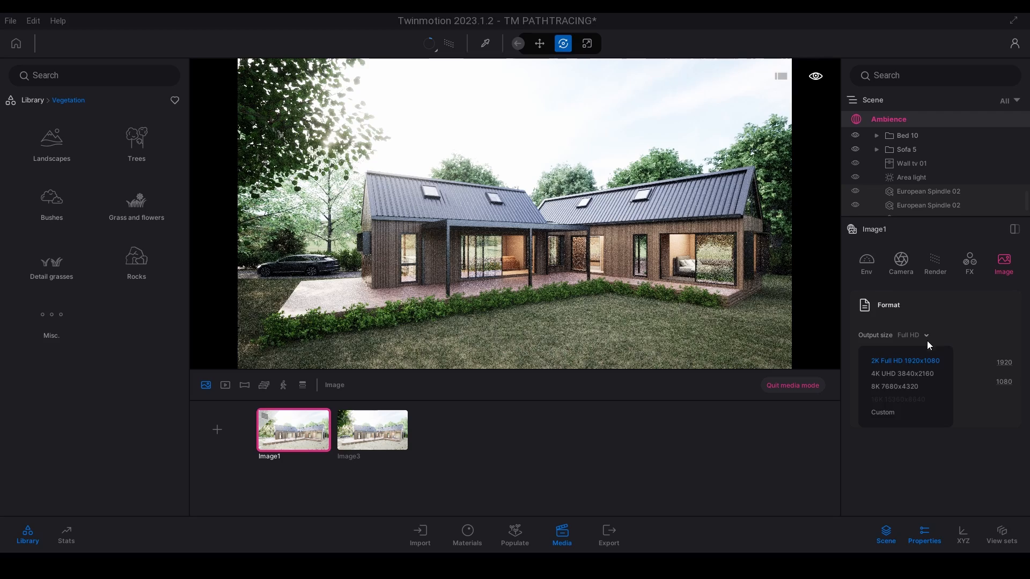
left_click(895, 375)
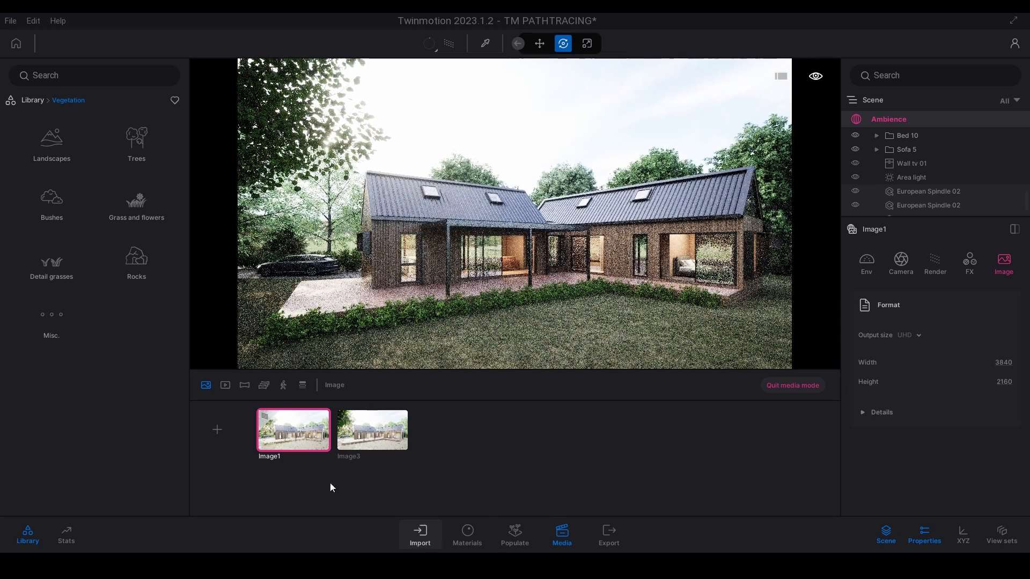
Refresh Image1 to match the current state of the scene and save the project
left_click(303, 414)
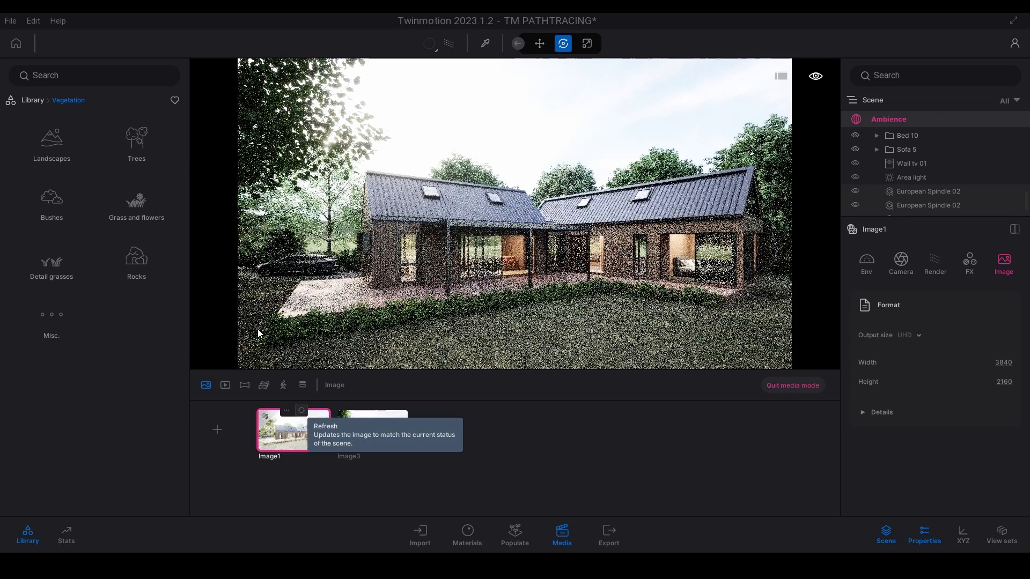
key("ctrl+s")
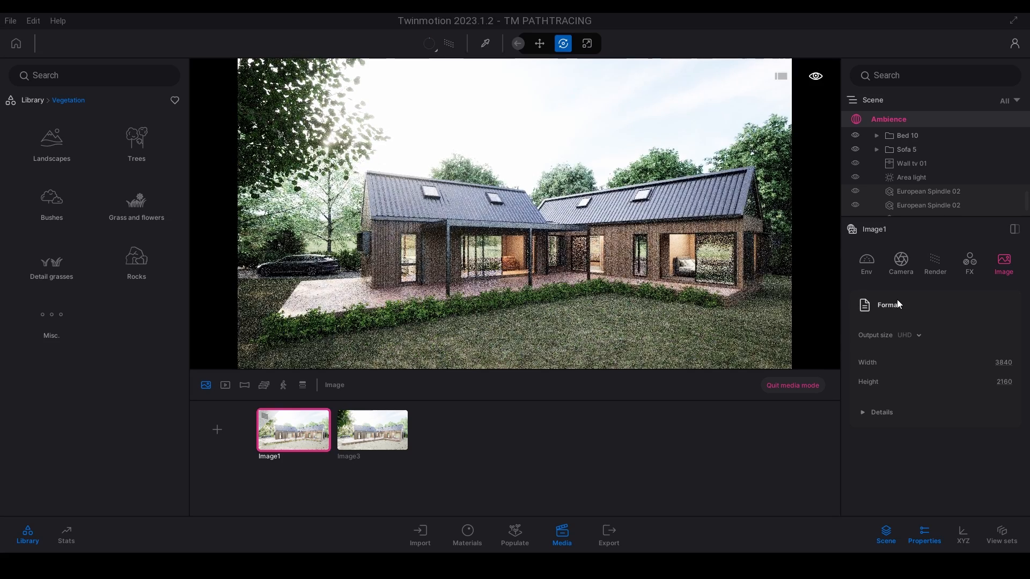
key("r")
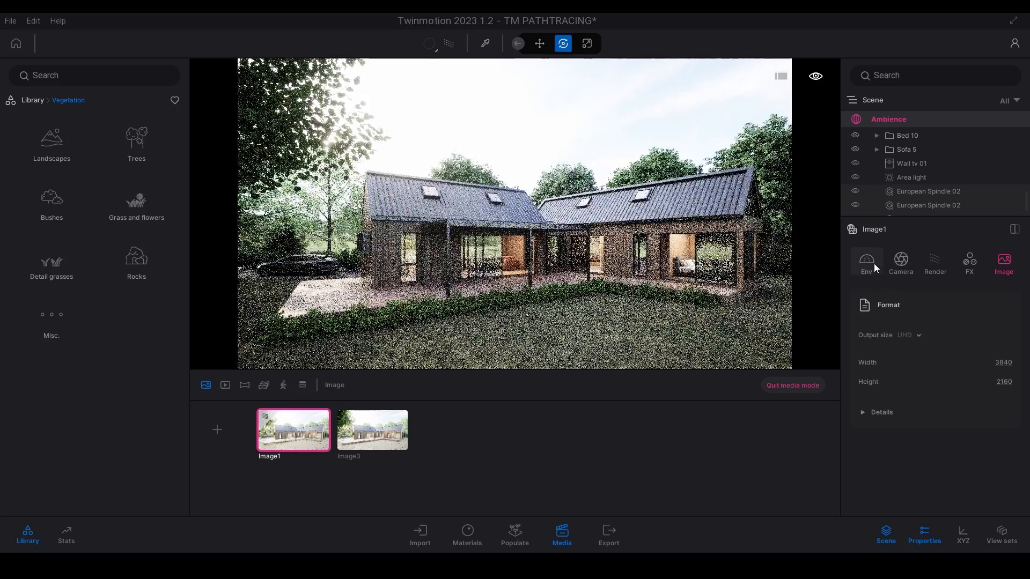
Raise the height fog in Image1's detailed weather settings to 100%
left_click(871, 262)
scroll(931, 427, "up", 3)
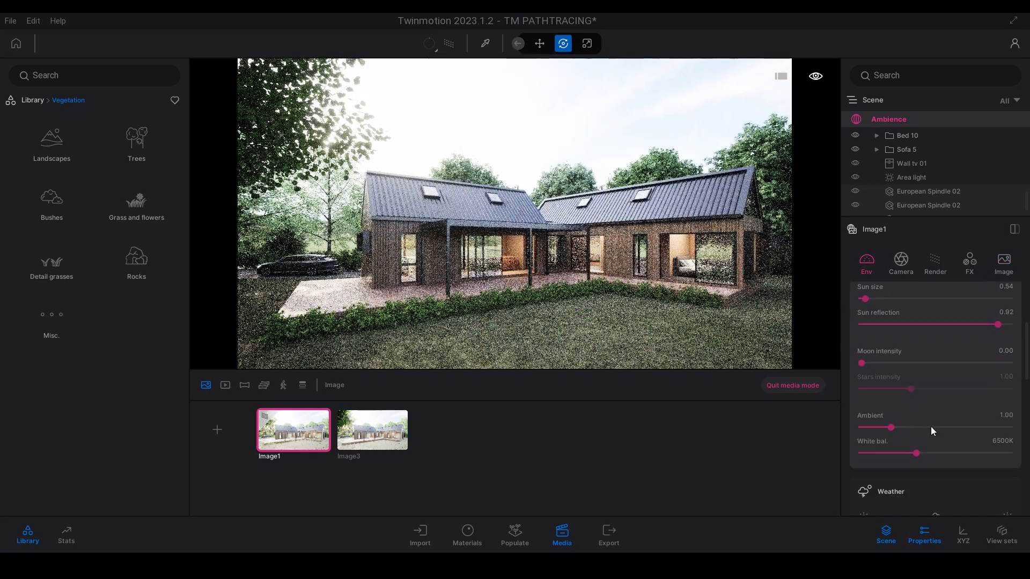
scroll(931, 427, "down", 5)
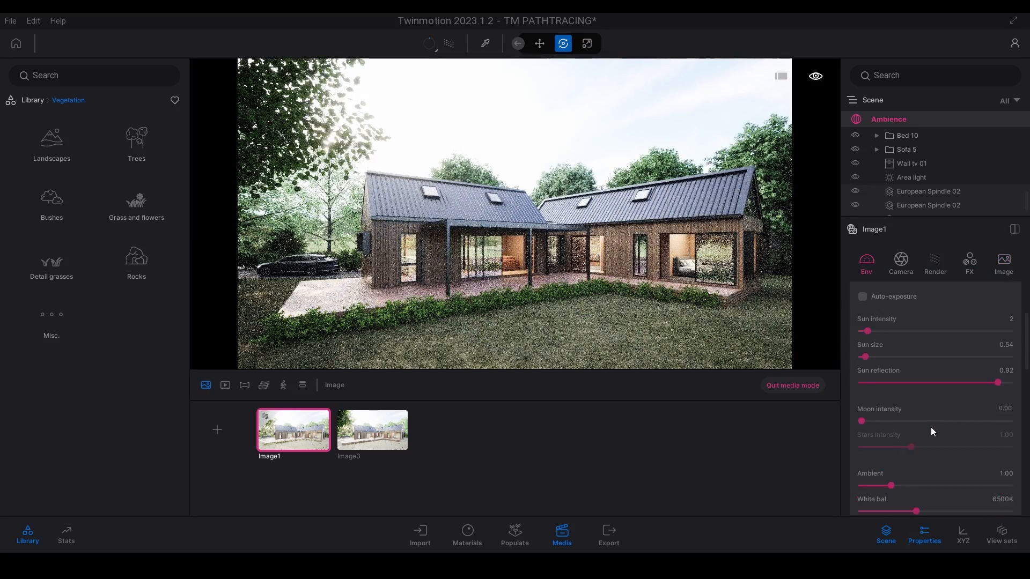
scroll(930, 427, "down", 2)
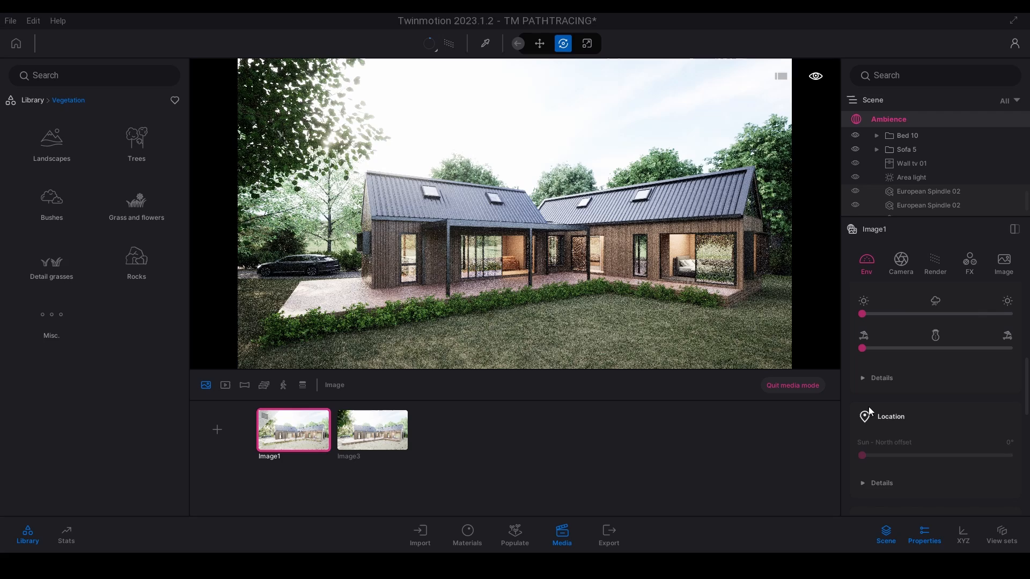
left_click(862, 379)
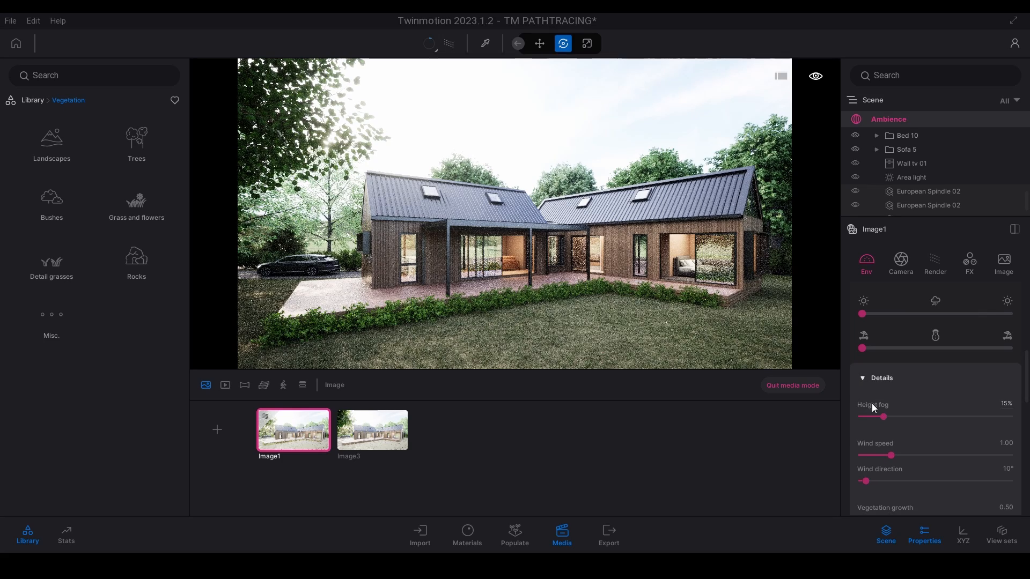
scroll(873, 405, "down", 1)
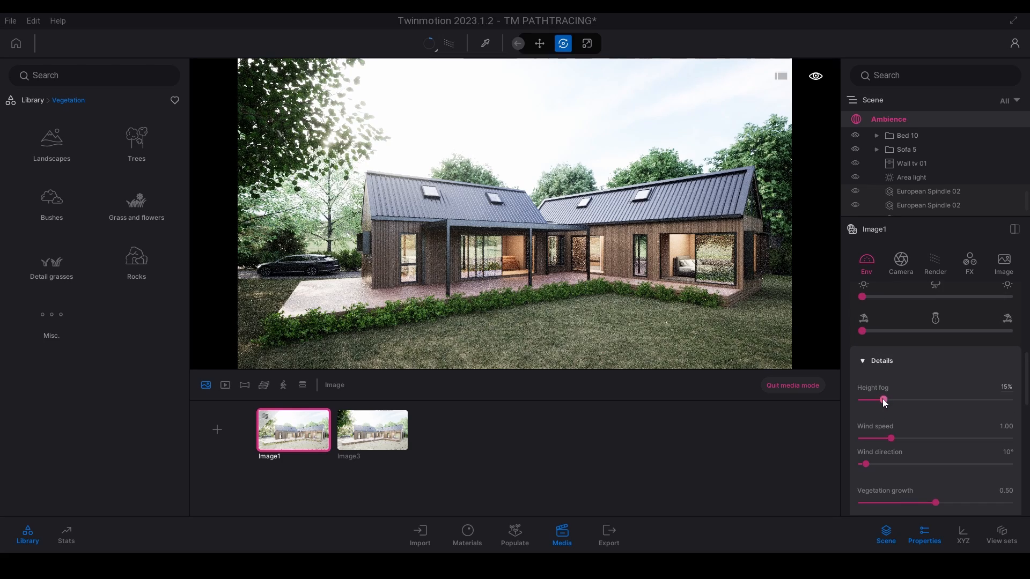
left_click_drag(883, 399, 1023, 405)
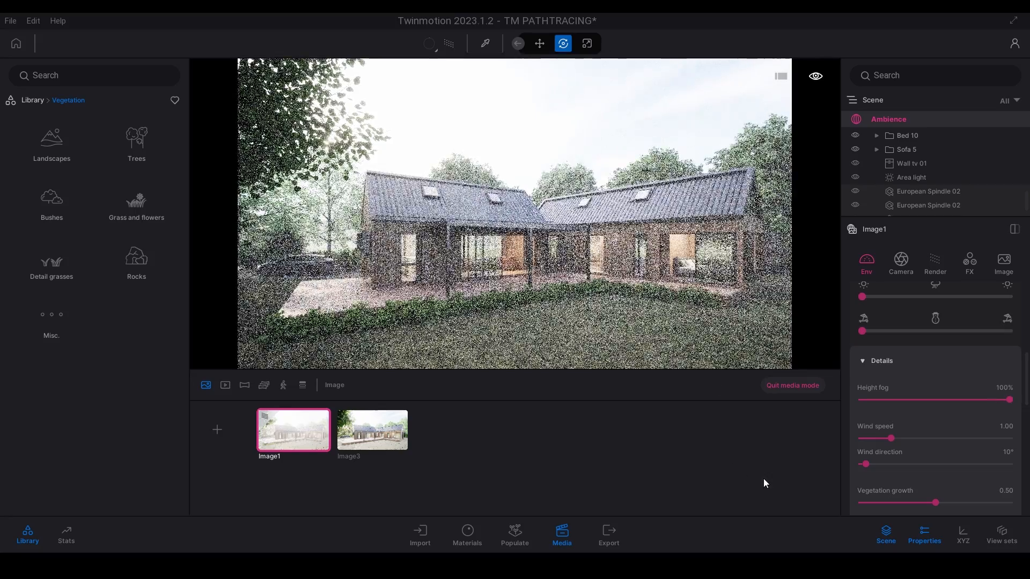
mouse_move(373, 437)
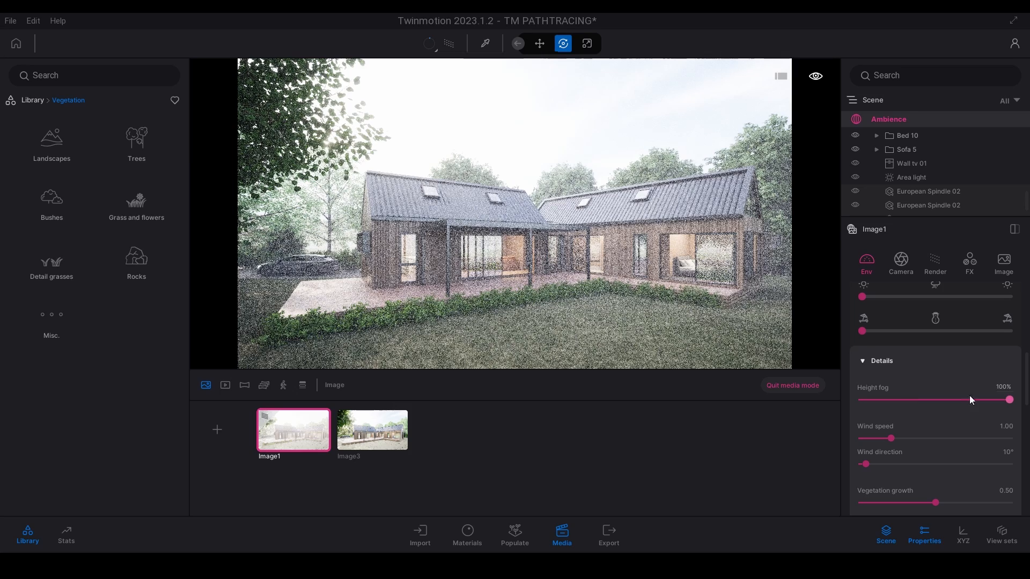
Try a height fog of 30% in Image1, settle on 50%, and refresh the image
left_click(1006, 389)
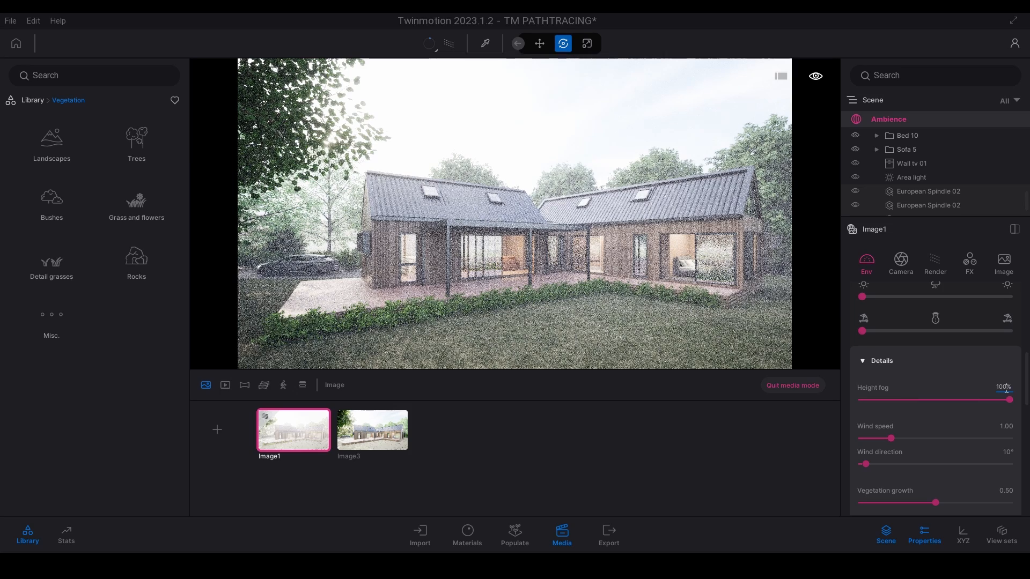
double_click(1006, 389)
key("BackSpace")
key("BackSpace")
key("BackSpace")
key("BackSpace")
type("30")
key("Return")
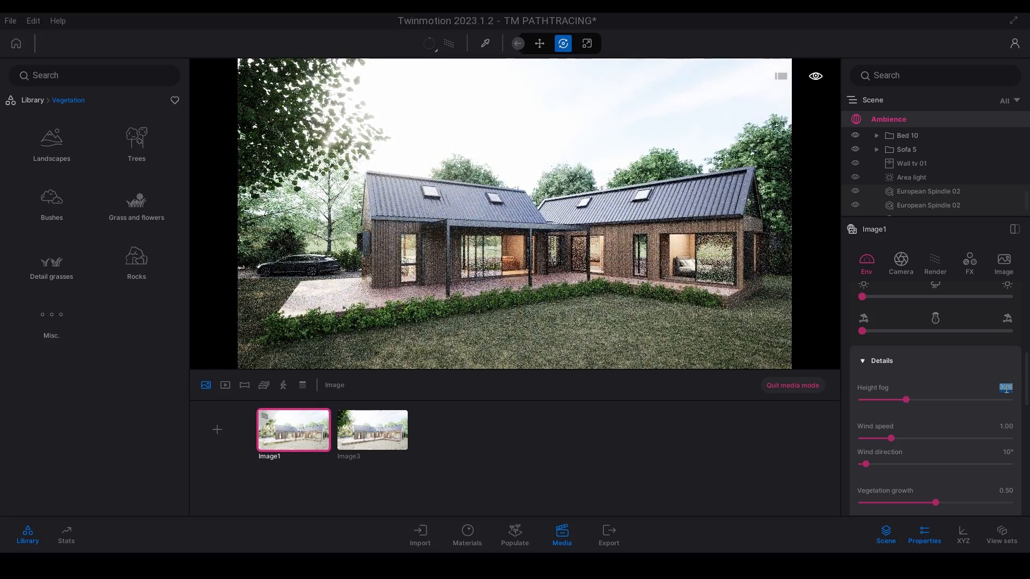
type("50")
key("Return")
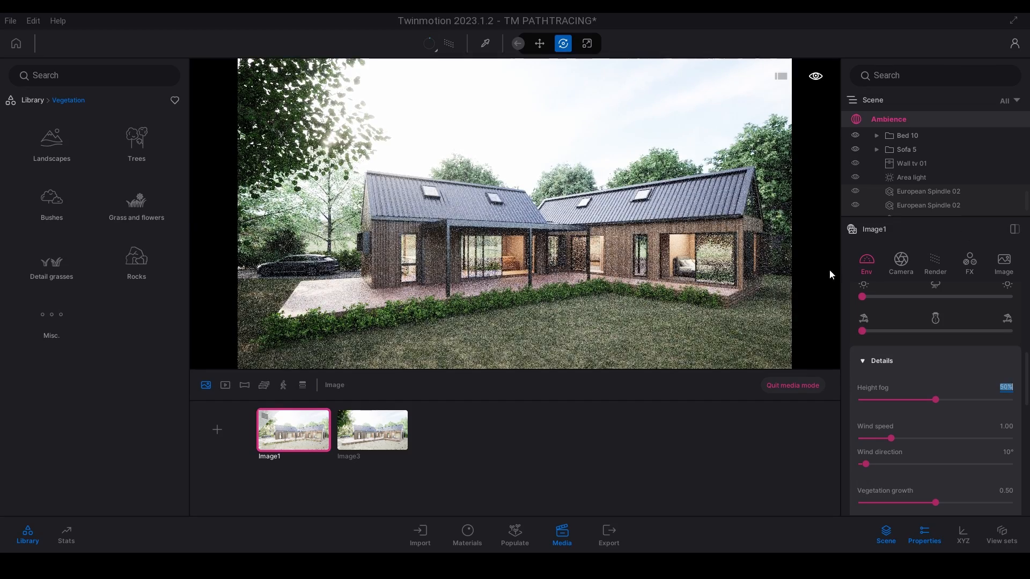
left_click(303, 417)
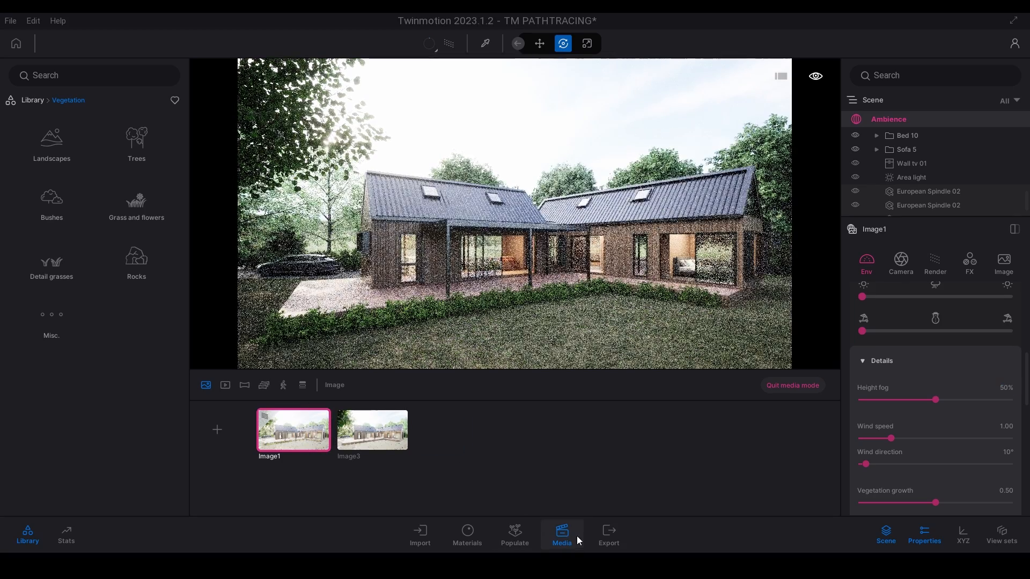
left_click(608, 537)
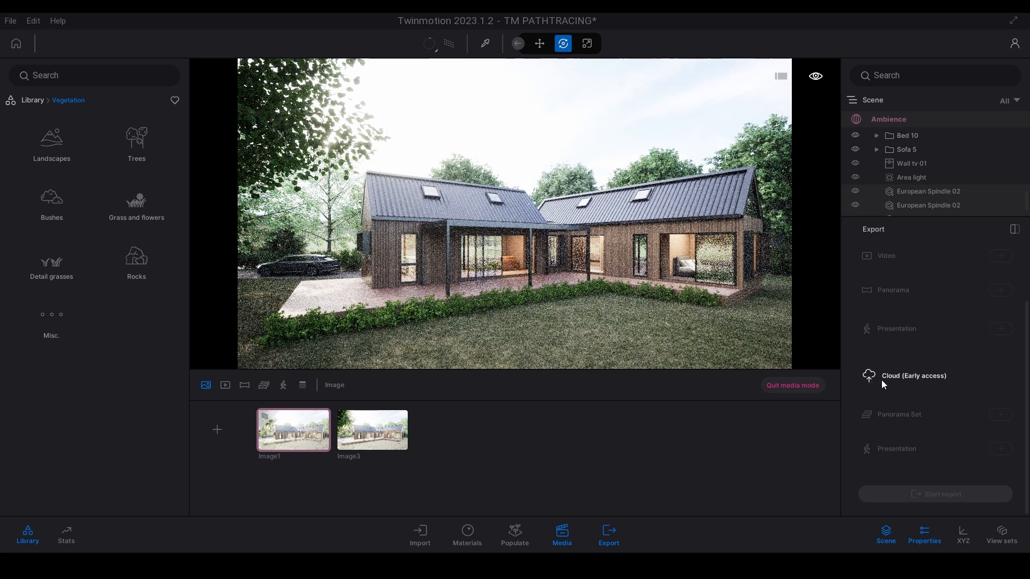
scroll(885, 379, "up", 2)
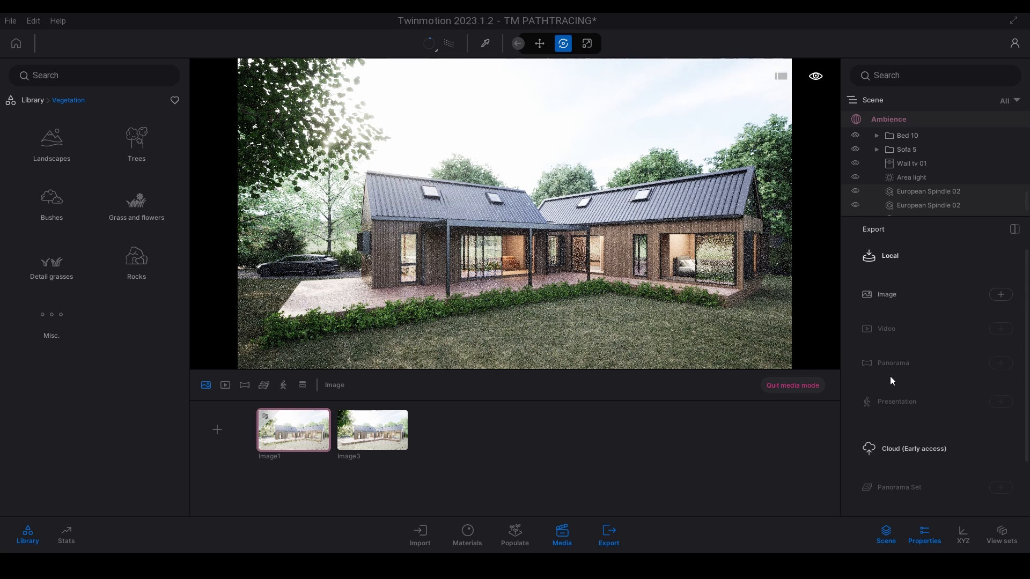
left_click(1001, 294)
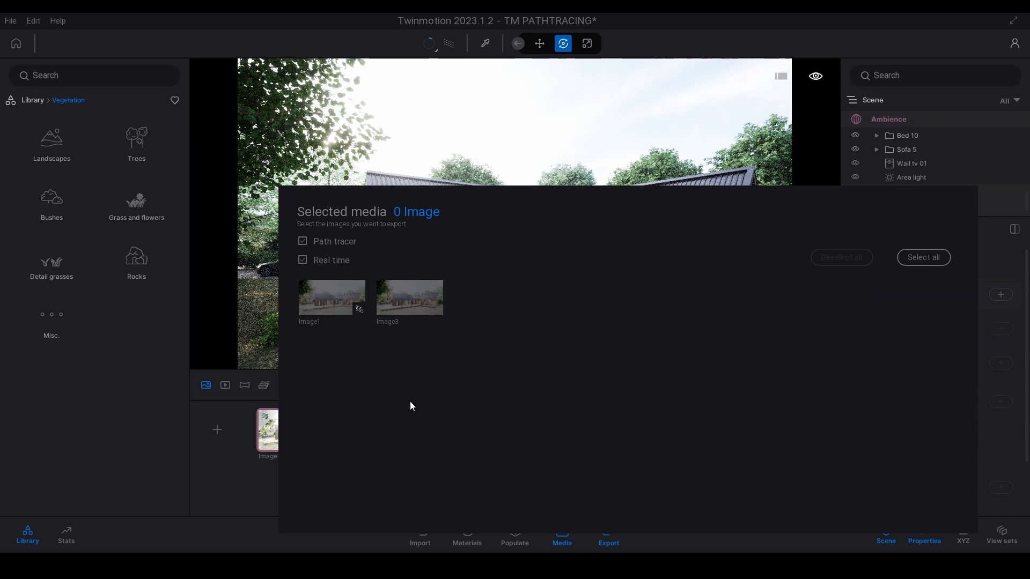
left_click(240, 477)
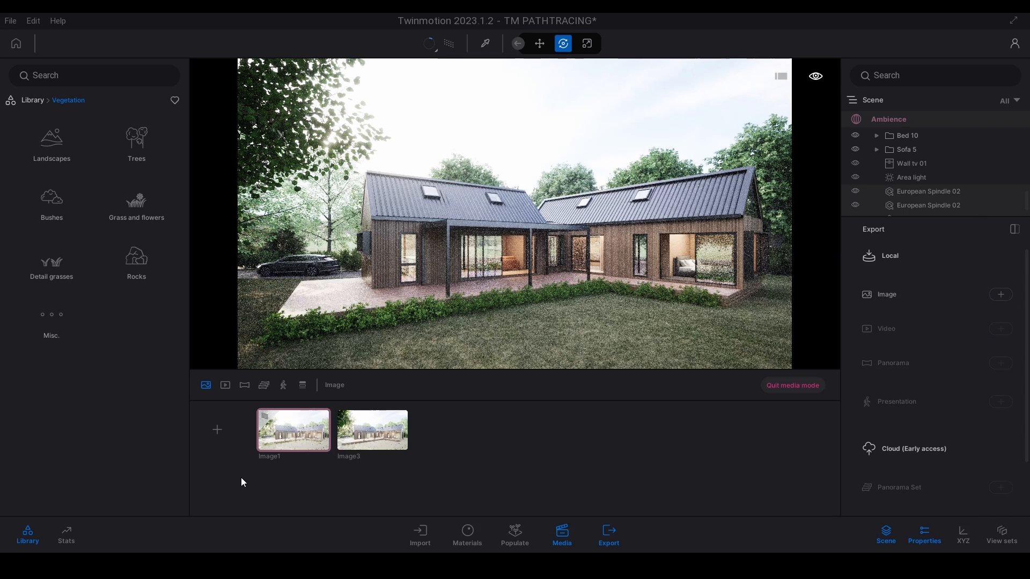
Rename Image1 as Final
left_click(288, 415)
left_click(285, 366)
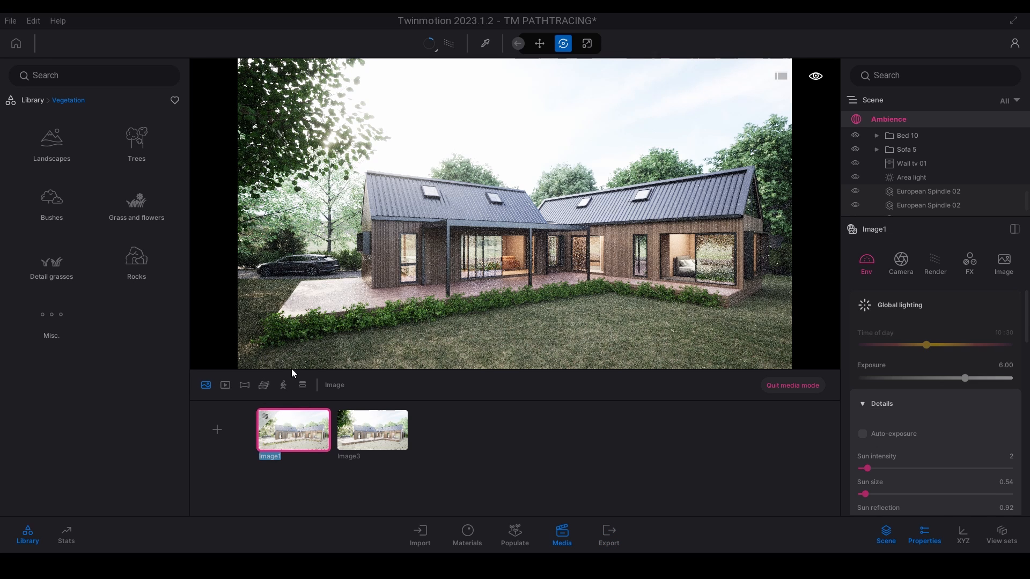
type("Final")
key("Return")
Review the output format of the Final image, including its detailed tiled rendering and view set options
left_click(1001, 262)
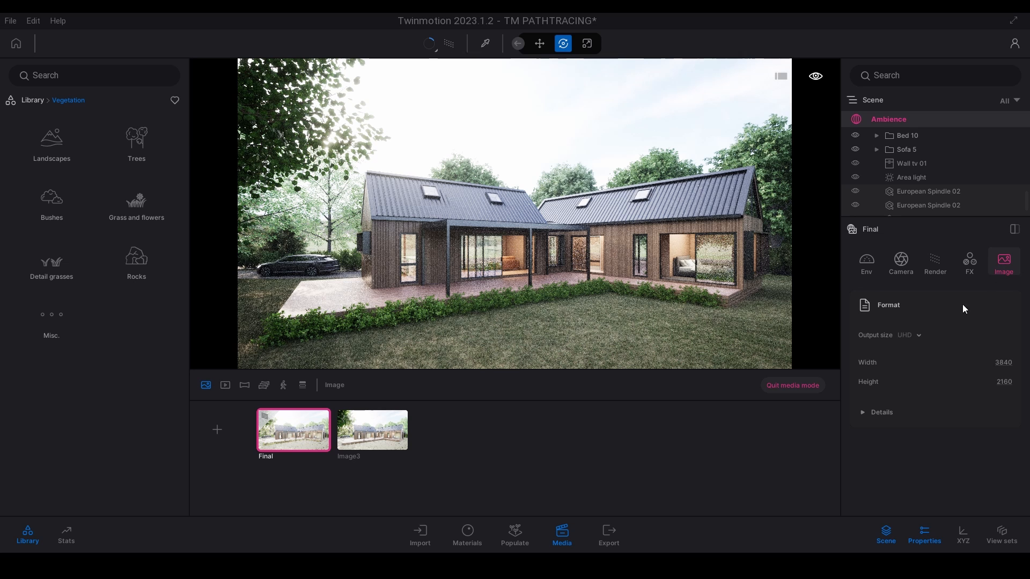
left_click(869, 412)
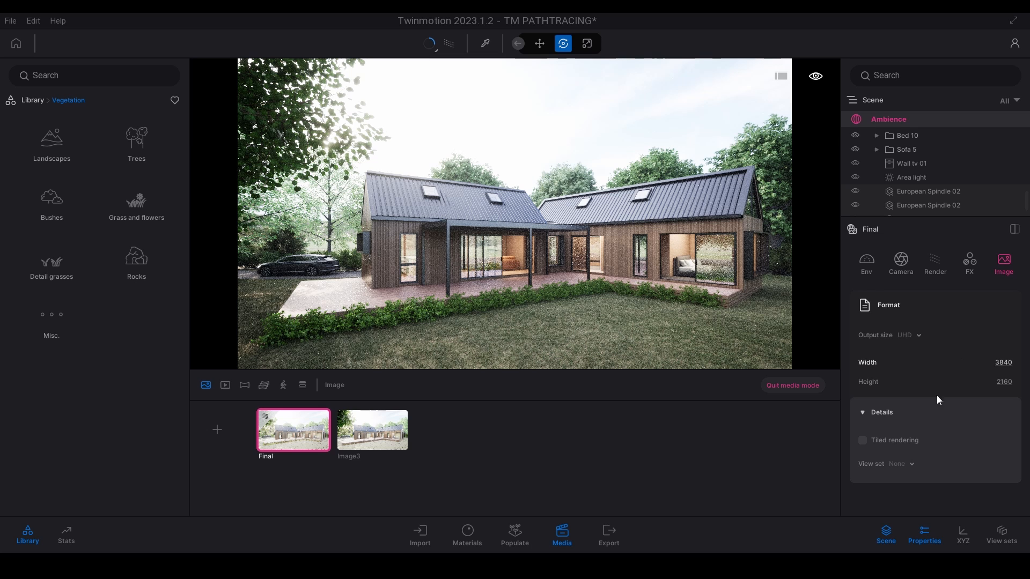
mouse_move(866, 444)
Add only the Final image to the local image export
left_click(603, 531)
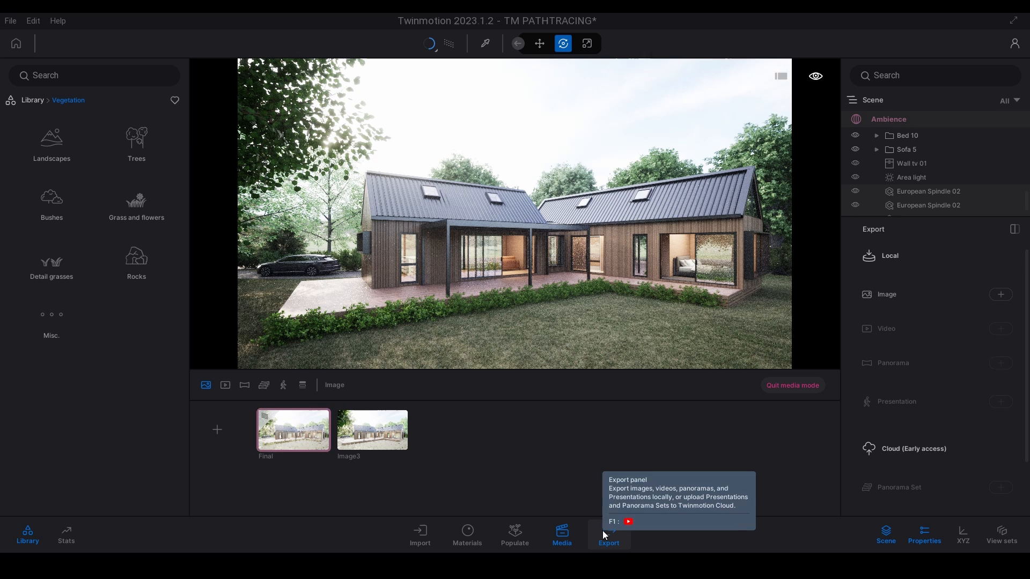
left_click(1000, 294)
left_click(351, 302)
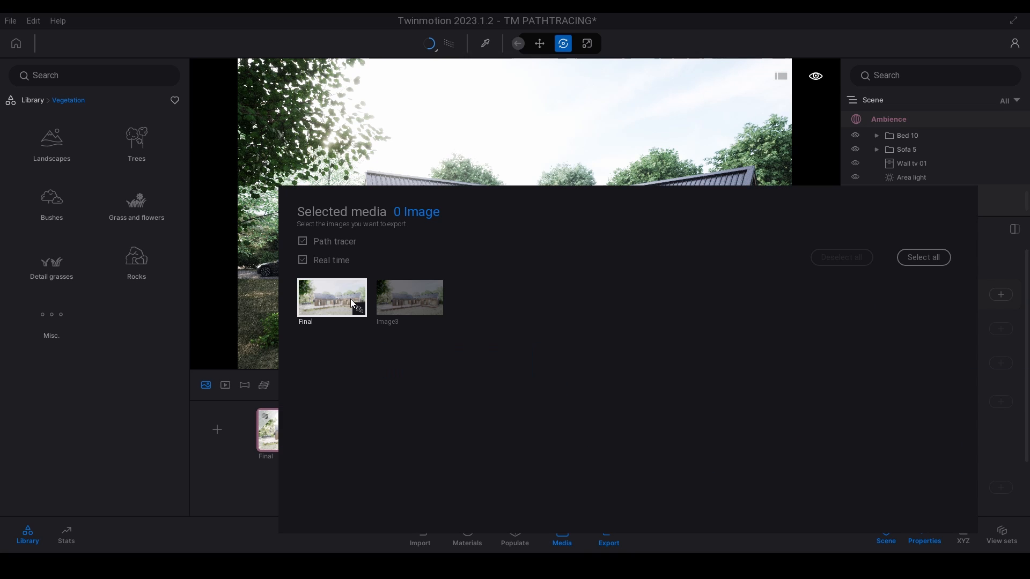
left_click(243, 490)
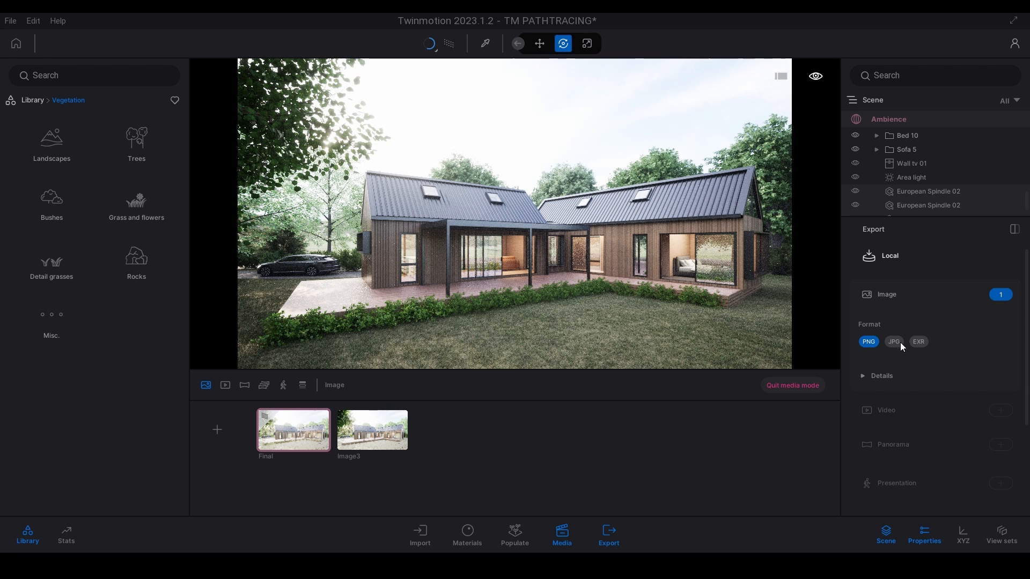
Set the image export's refinement to High and enable Max lighting in its detailed options
left_click(863, 378)
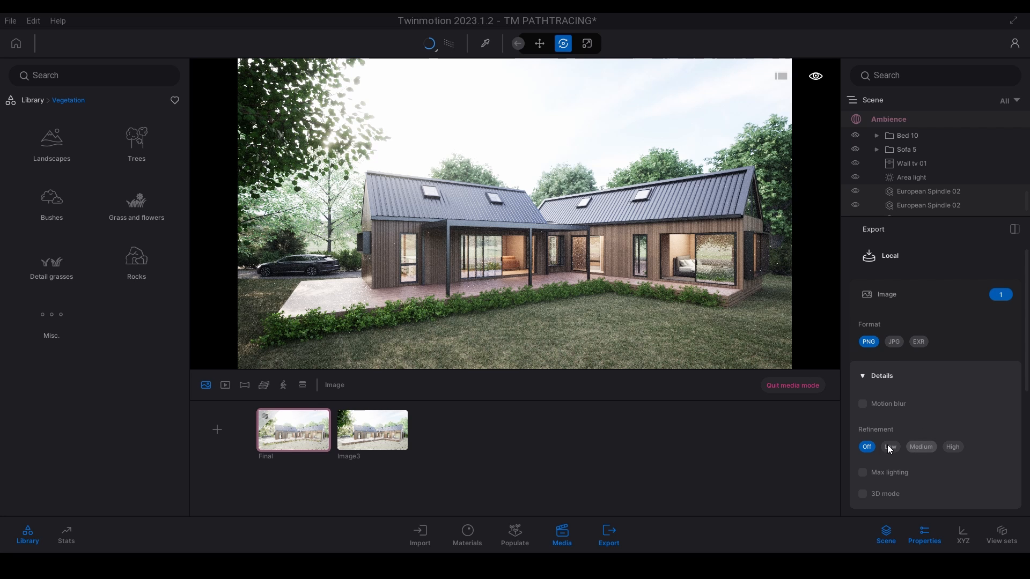
left_click(952, 447)
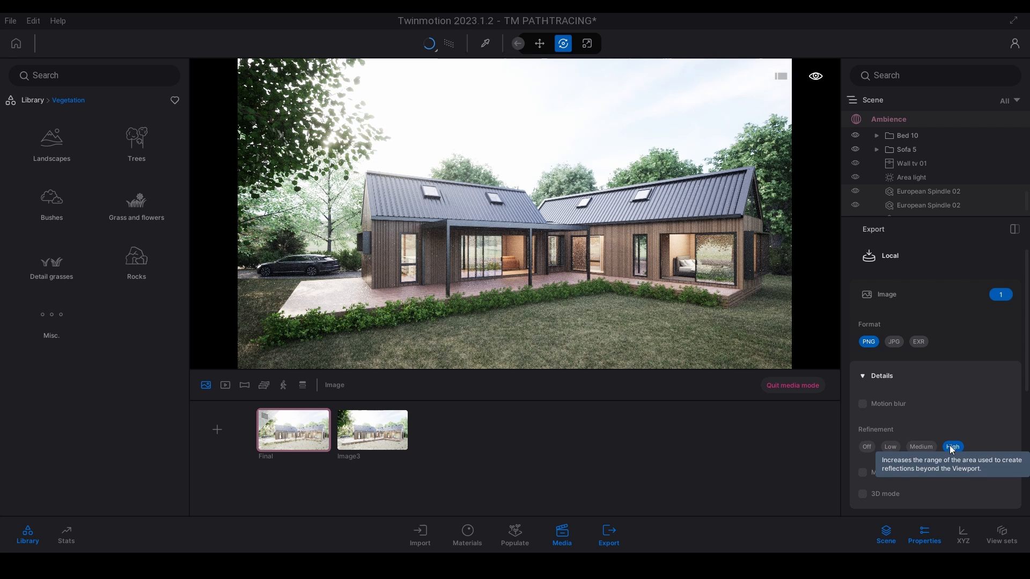
left_click(862, 472)
Start the export and save the image into a new Desktop folder named Final
scroll(935, 417, "down", 1)
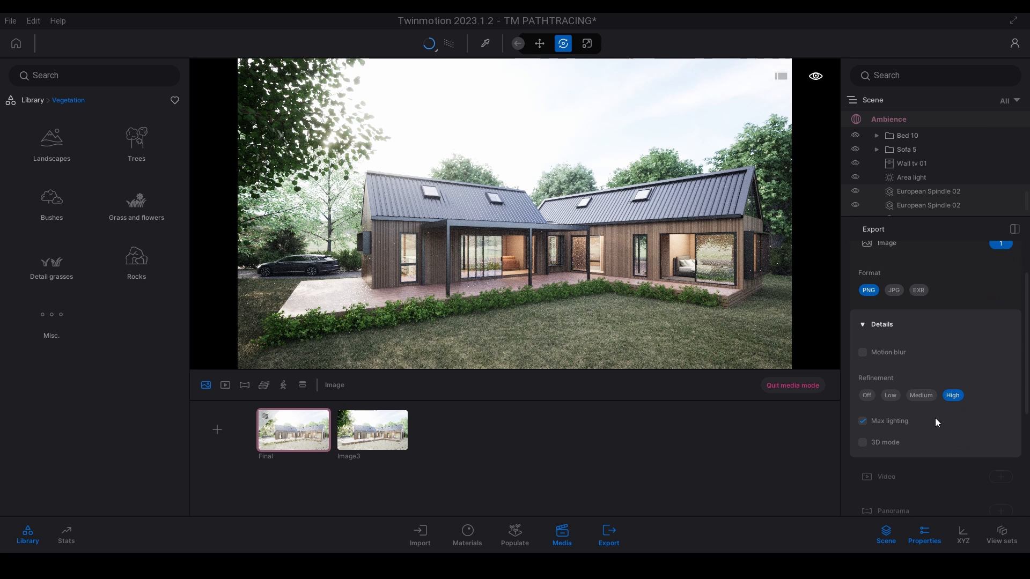
scroll(936, 414, "down", 4)
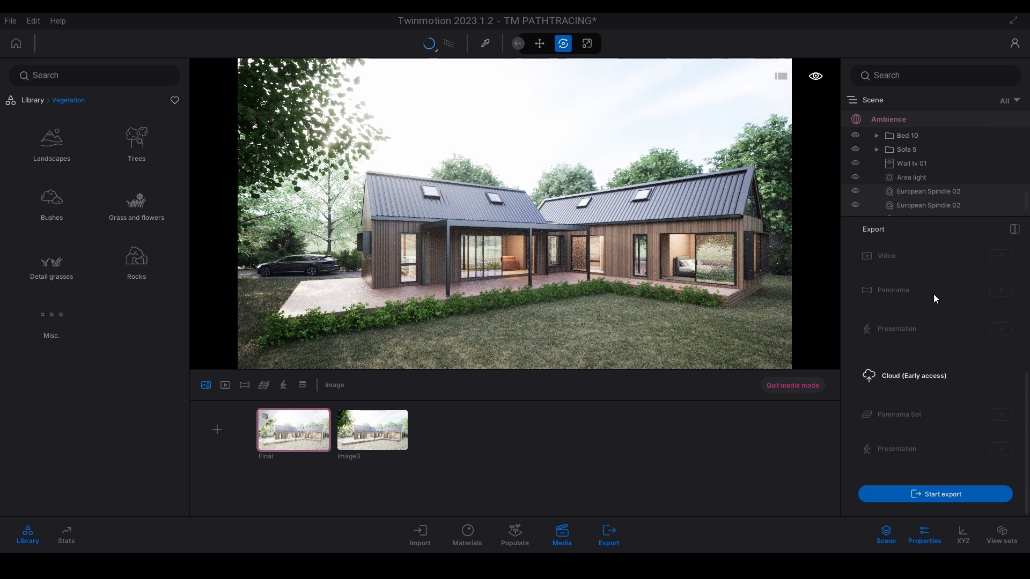
left_click(944, 494)
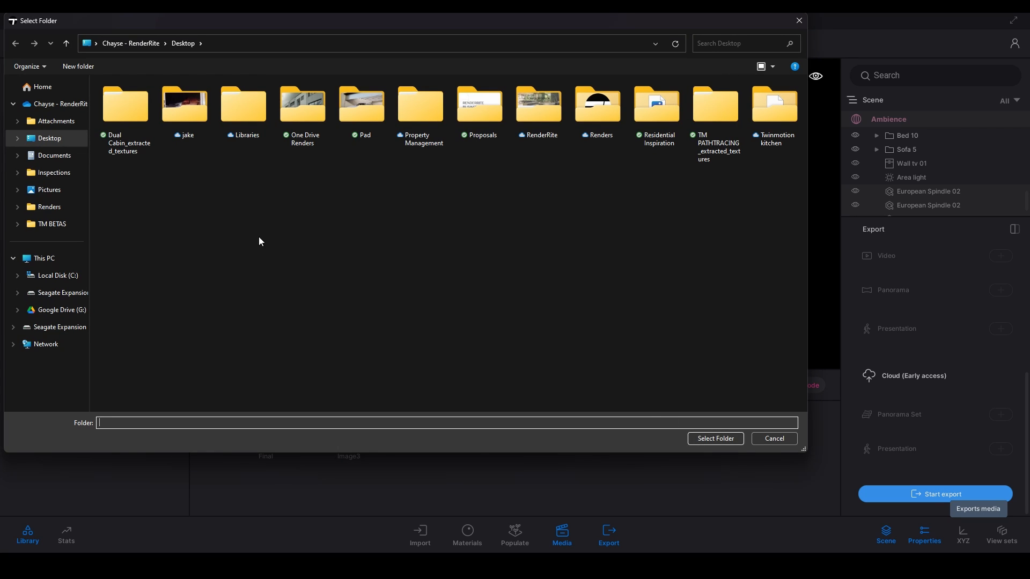
left_click(49, 138)
right_click(287, 218)
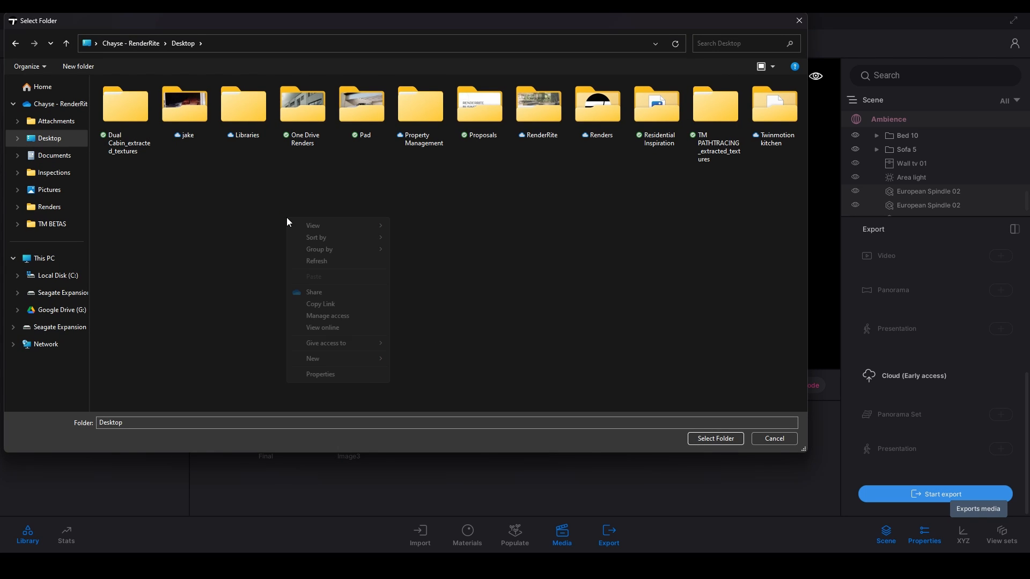
mouse_move(316, 360)
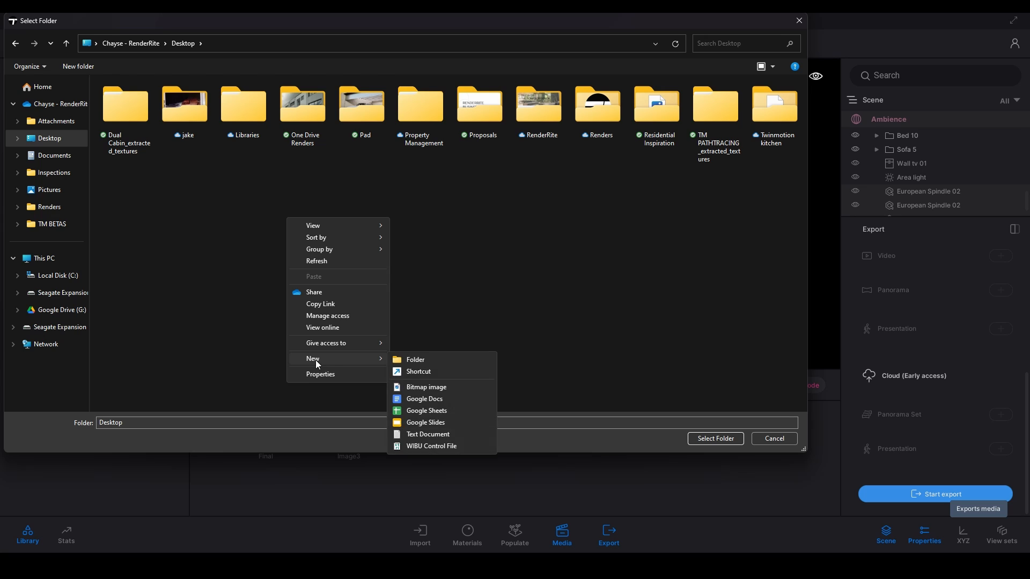
left_click(414, 360)
type("Final")
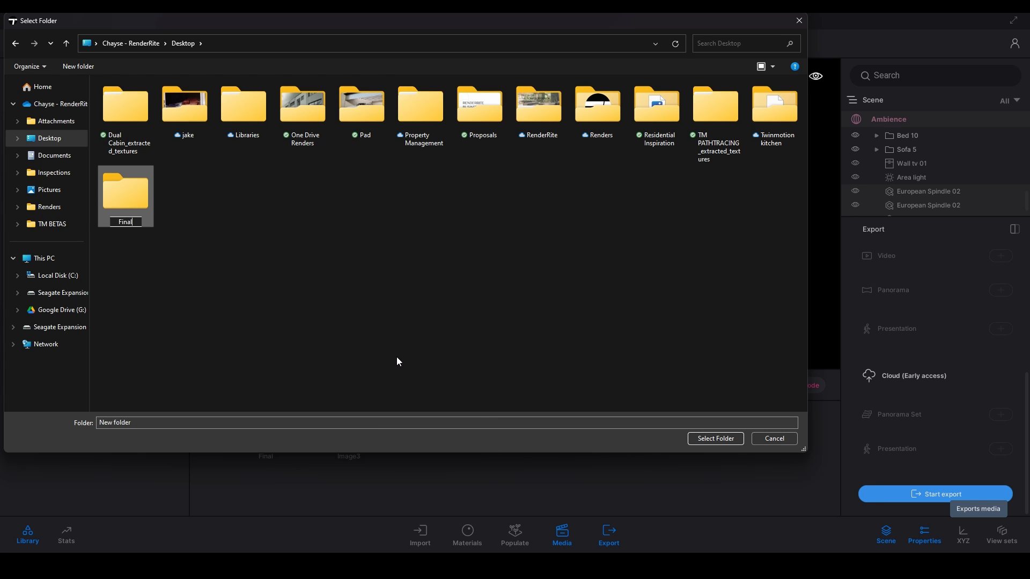
key("Return")
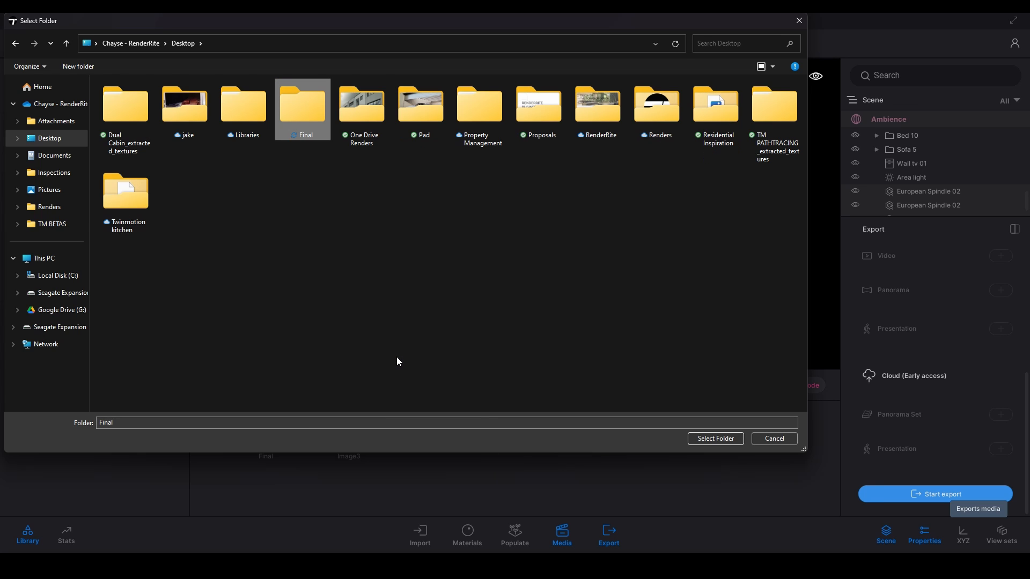
double_click(291, 110)
left_click(700, 439)
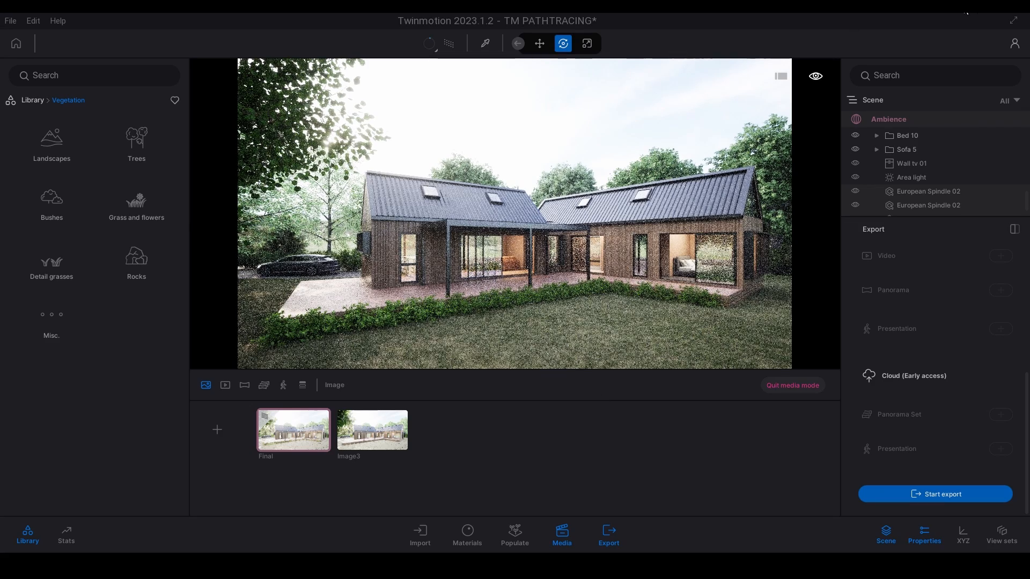
Open the exported Final image from the Final folder to inspect the render, and return to Twinmotion
left_click(976, 20)
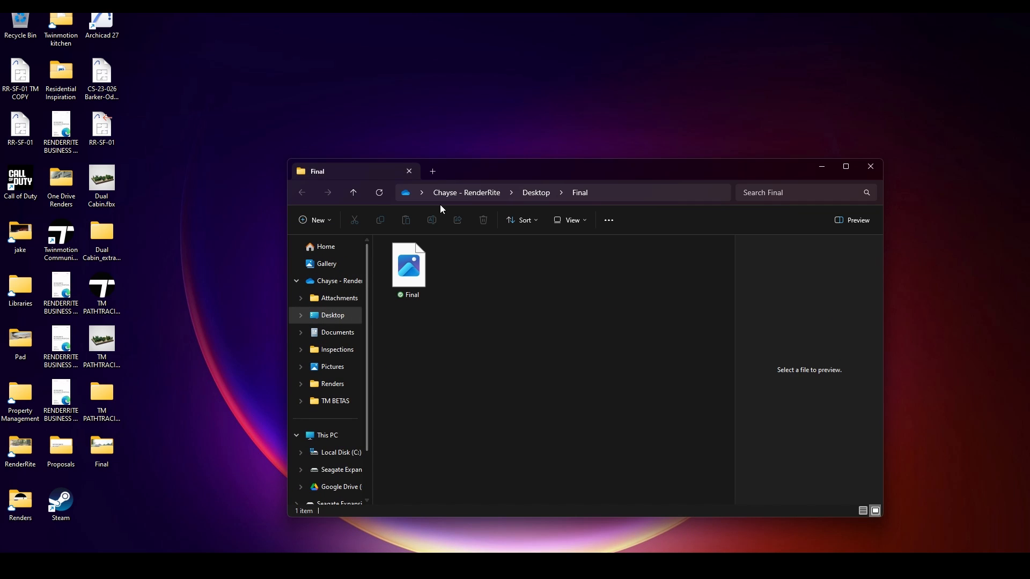
left_click_drag(451, 171, 442, 3)
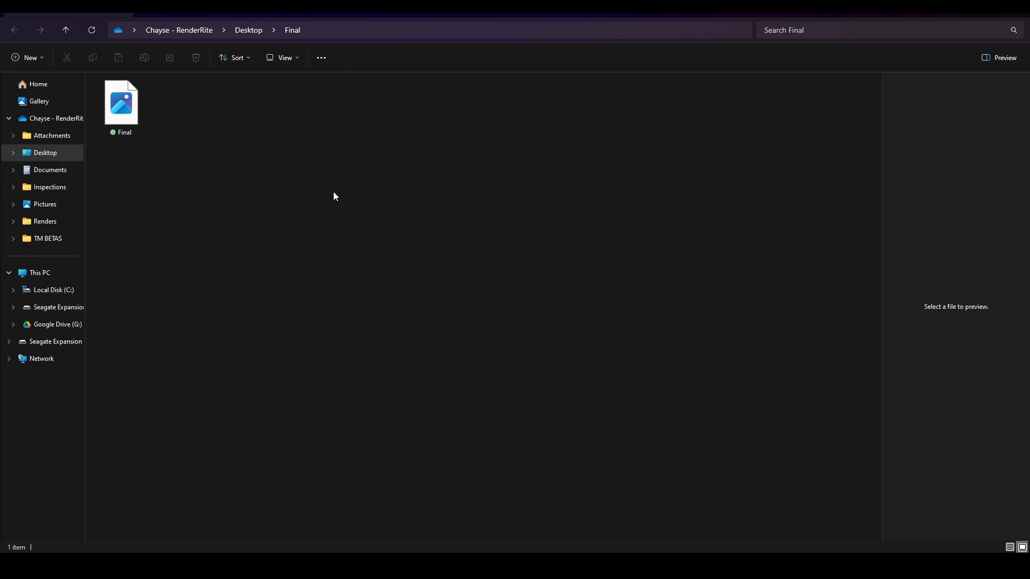
left_click(119, 112)
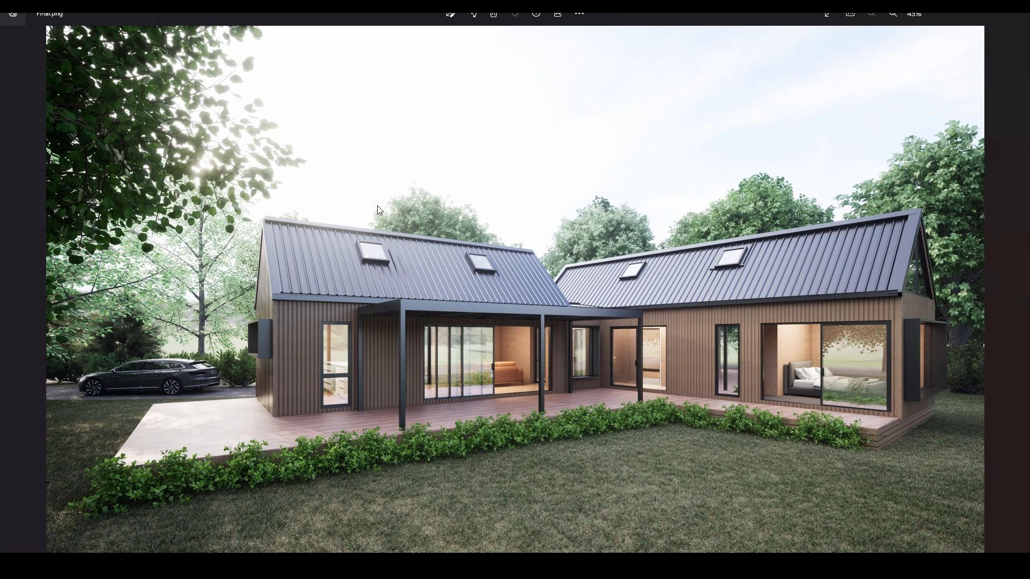
key("alt+Tab")
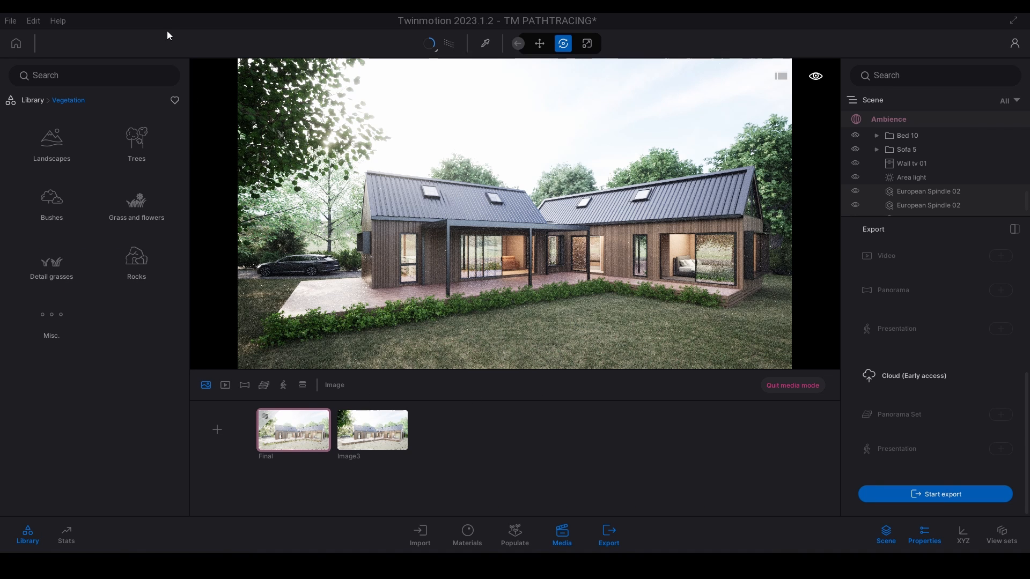